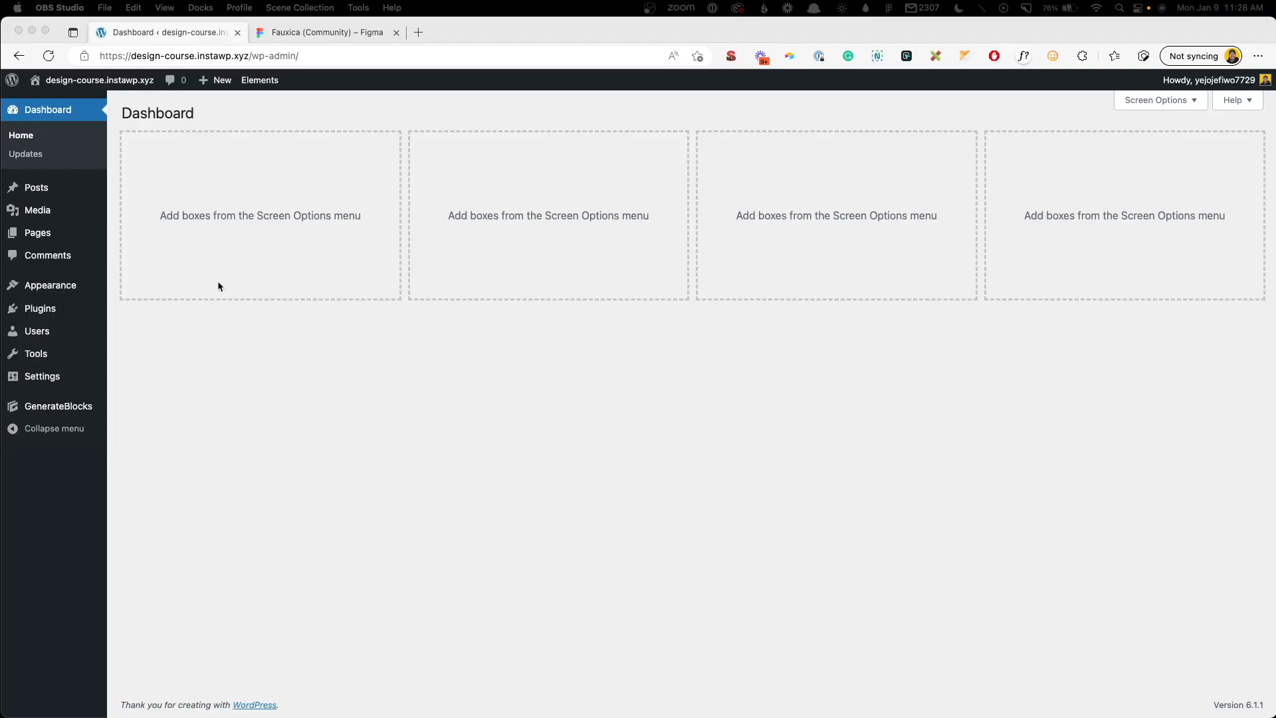
Step: Review the active theme, the installed plugins and the images in the media library
{"action": "mouse_move", "coordinate": [89, 287]}
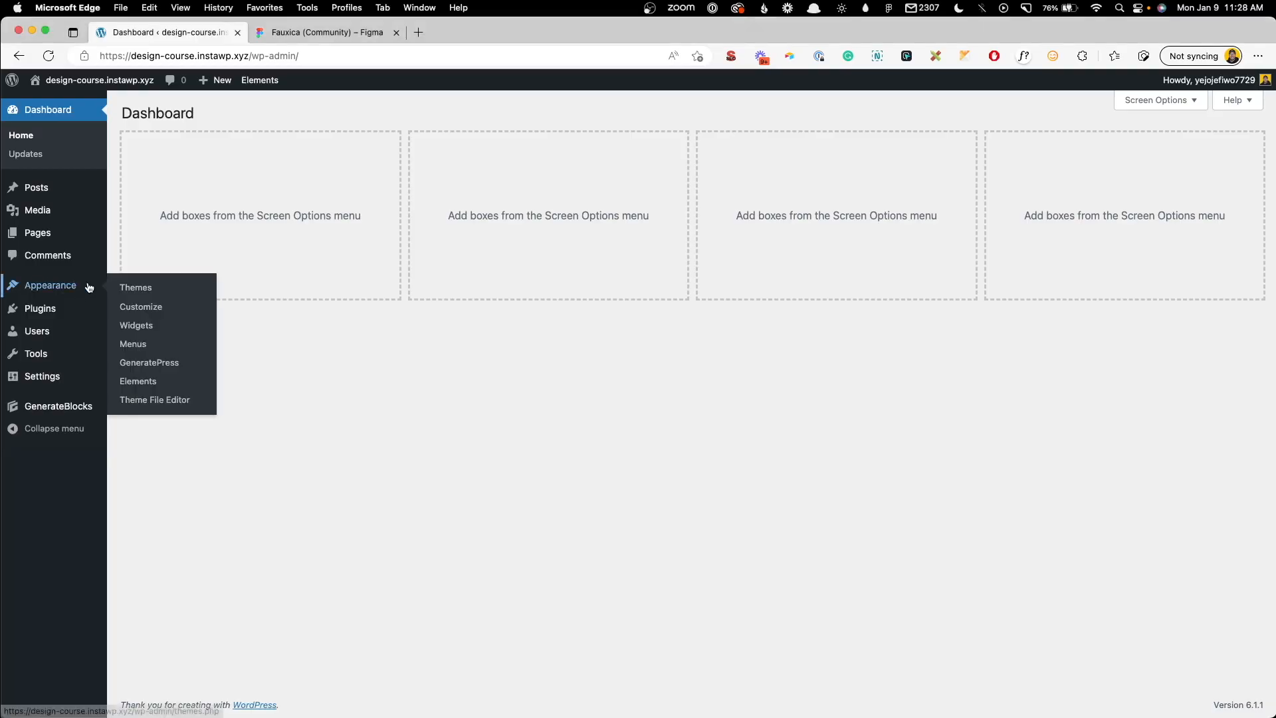
{"action": "left_click", "coordinate": [160, 289]}
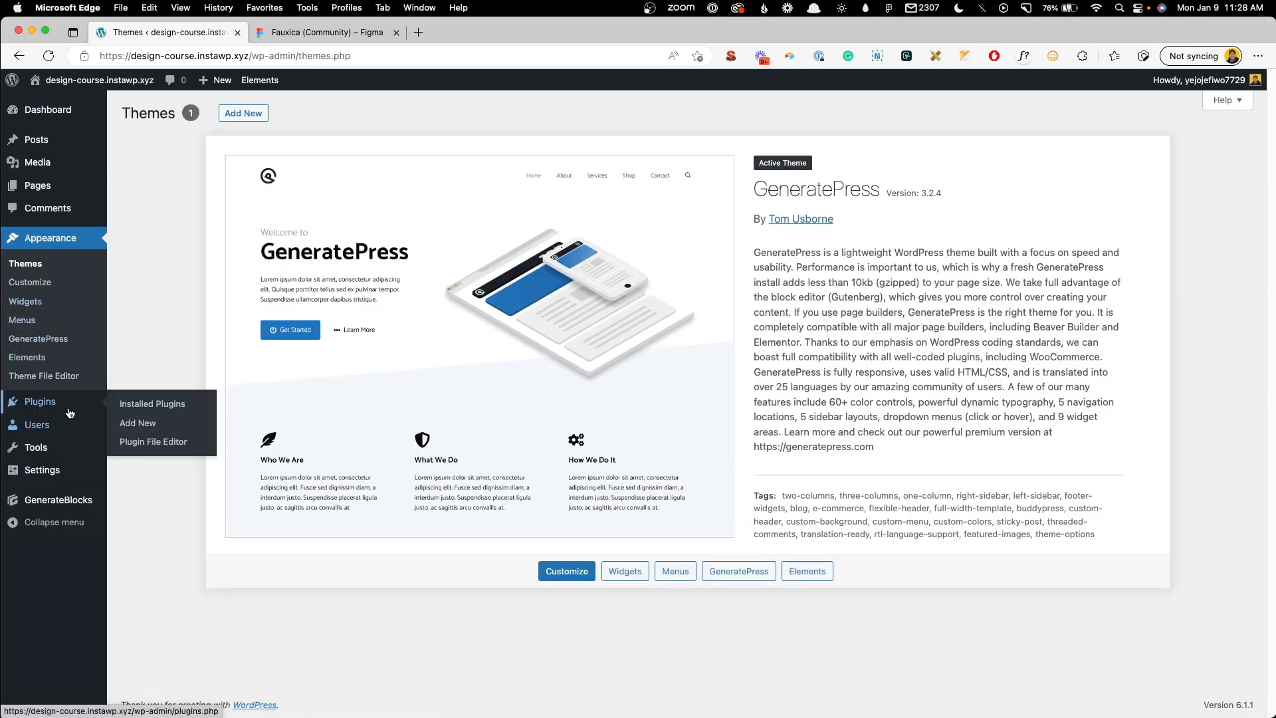
{"action": "left_click", "coordinate": [139, 405]}
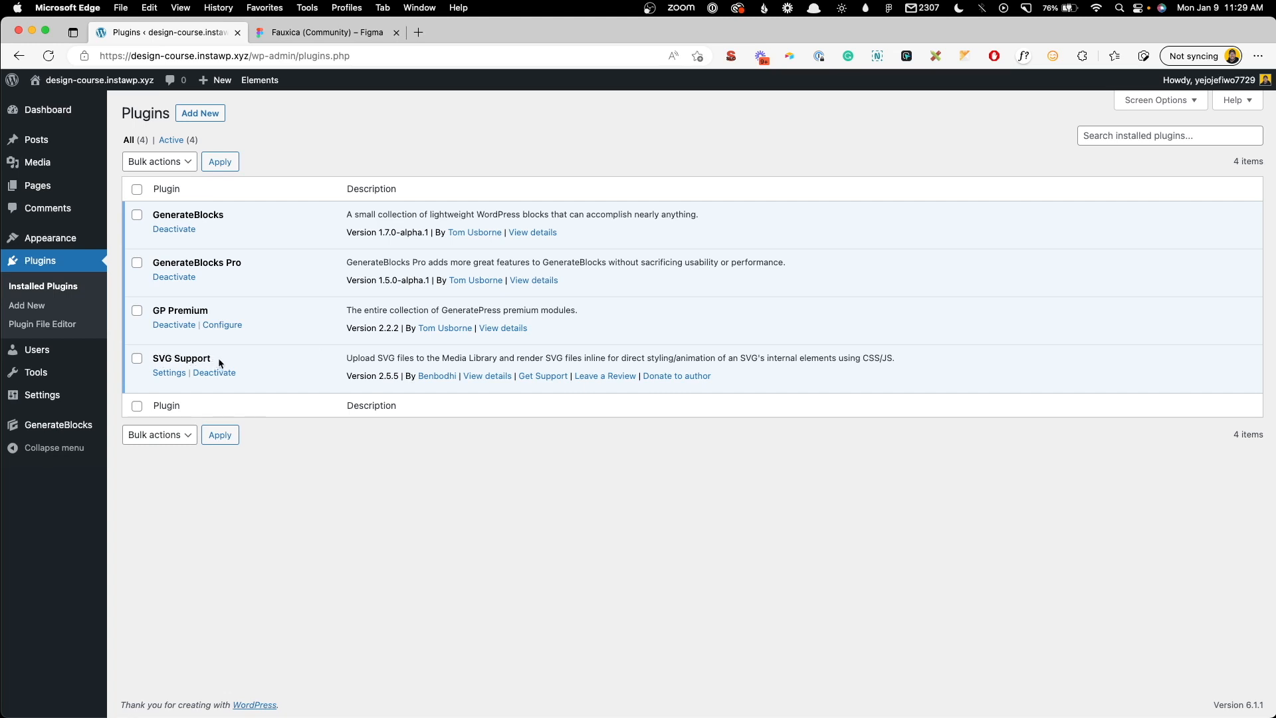
{"action": "mouse_move", "coordinate": [80, 163]}
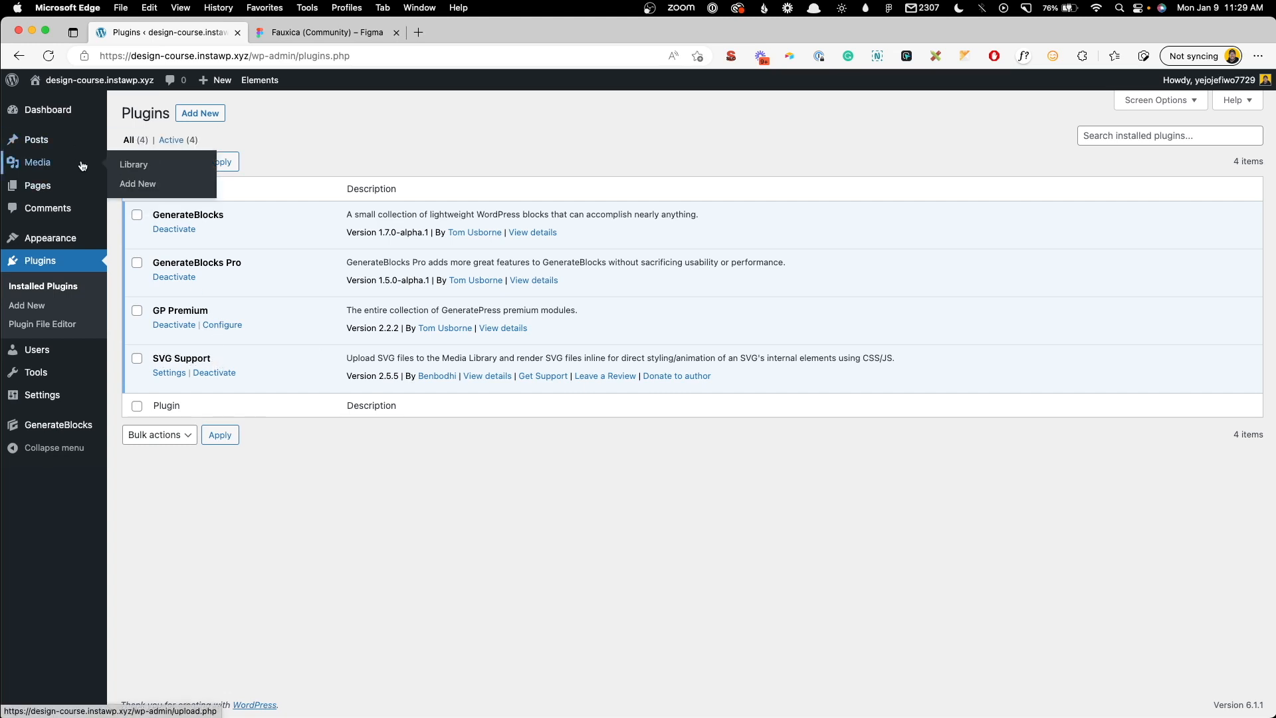
{"action": "left_click", "coordinate": [171, 182]}
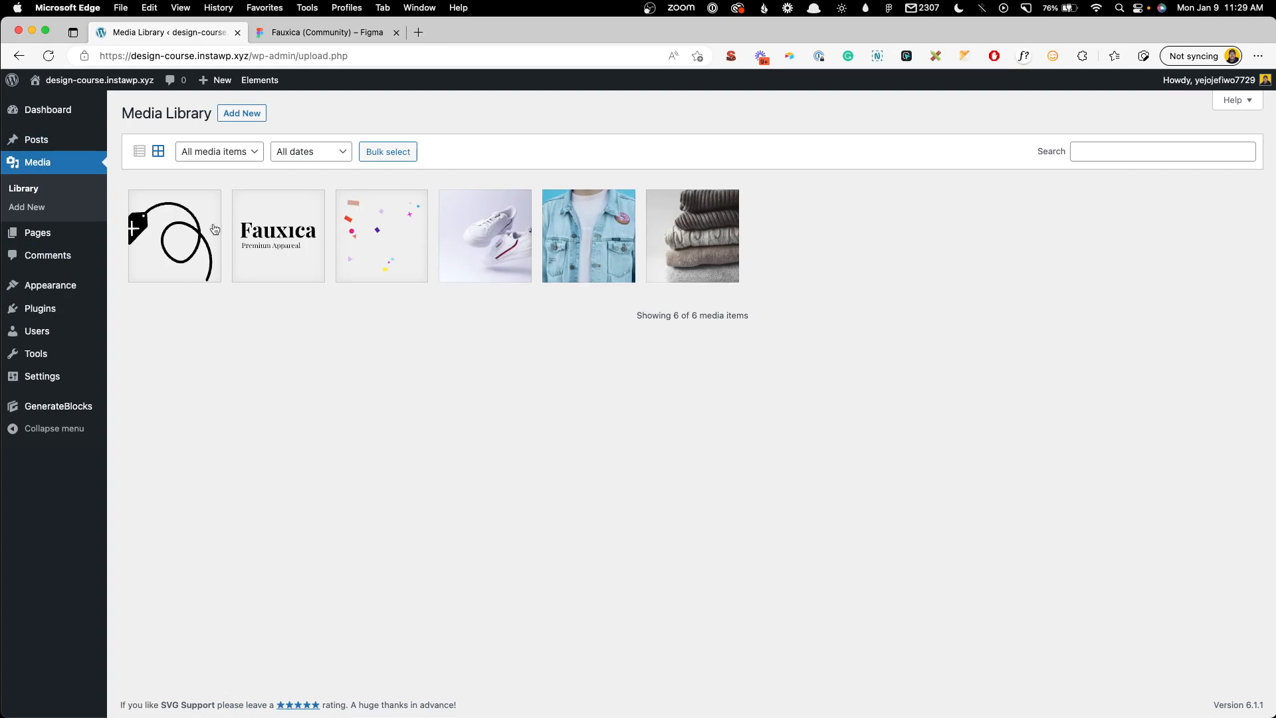
Step: Visit the site's front end and open its Default Layout element for editing
{"action": "mouse_move", "coordinate": [93, 79]}
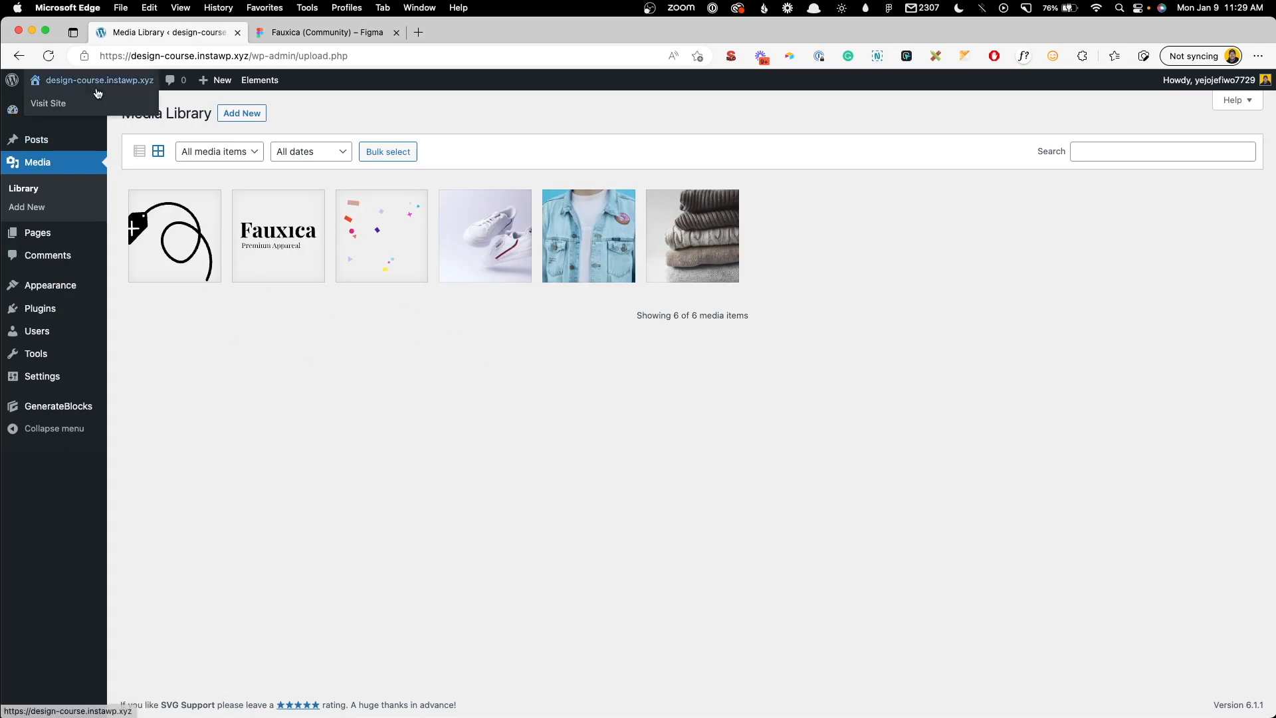
{"action": "left_click", "coordinate": [100, 101]}
{"action": "mouse_move", "coordinate": [327, 89]}
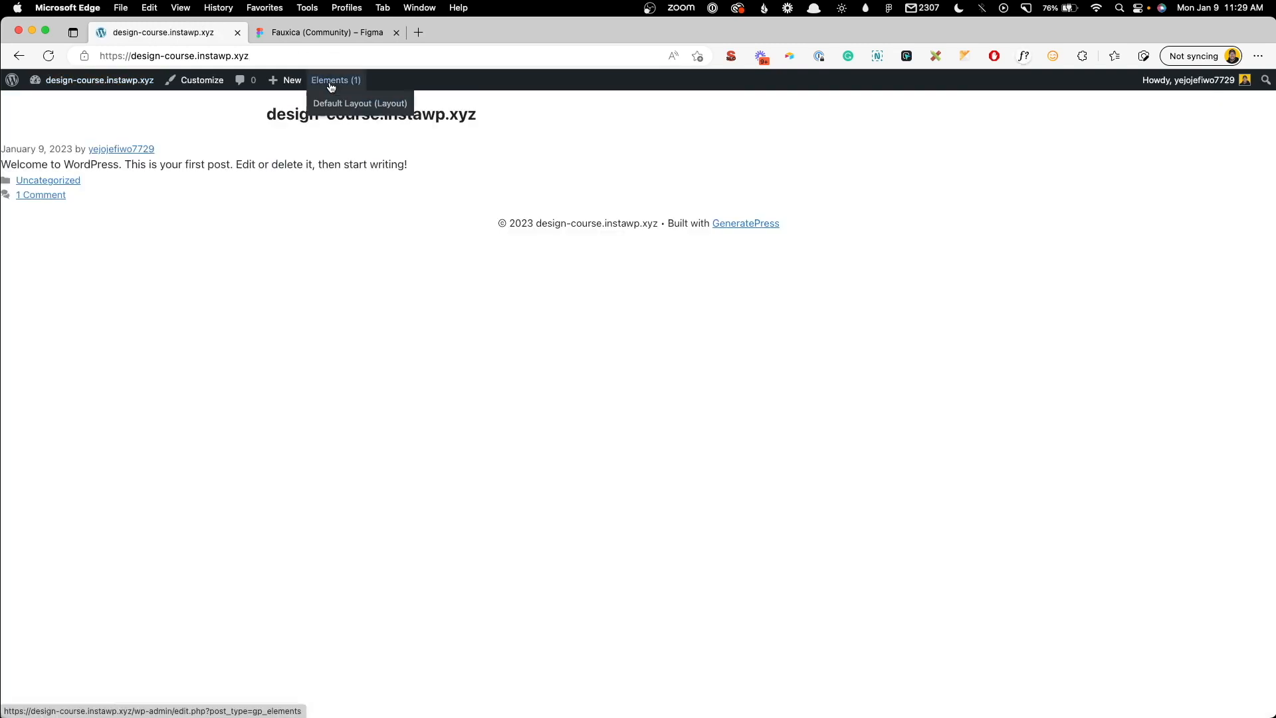
{"action": "left_click", "coordinate": [332, 105]}
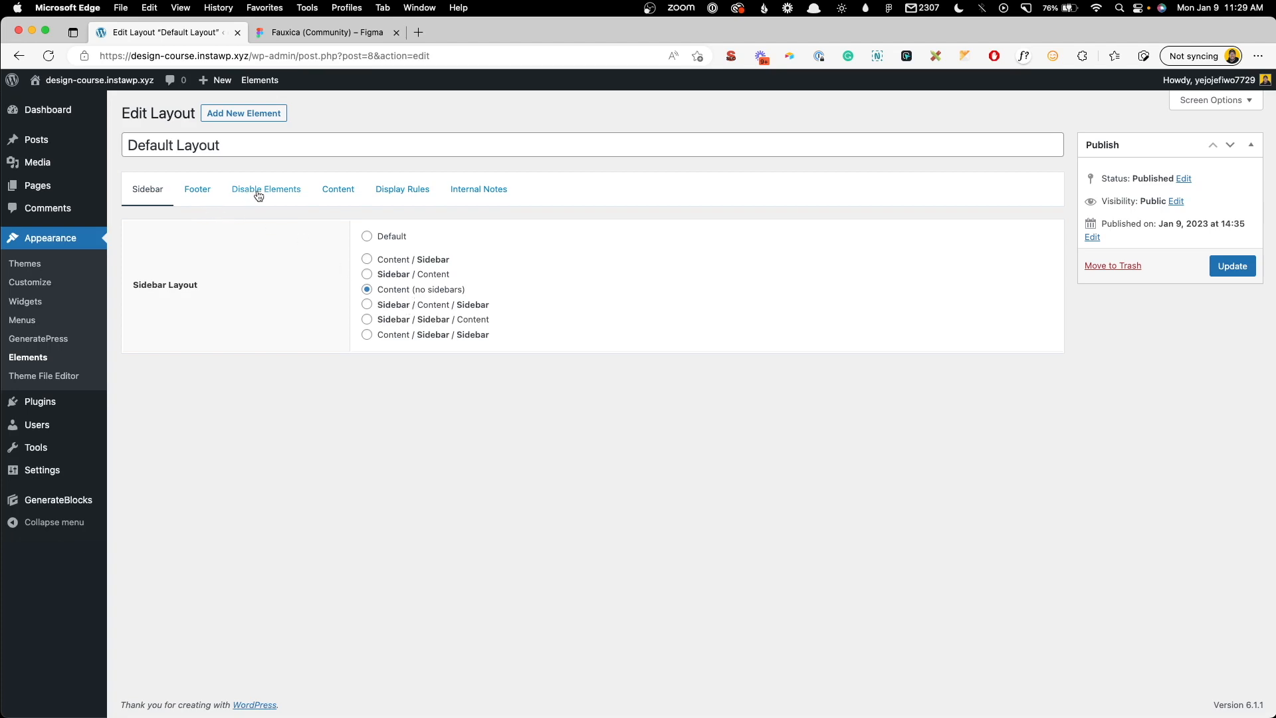
Step: Check the Default Layout's disabled elements, content area and display rules, and update the element
{"action": "left_click", "coordinate": [258, 195]}
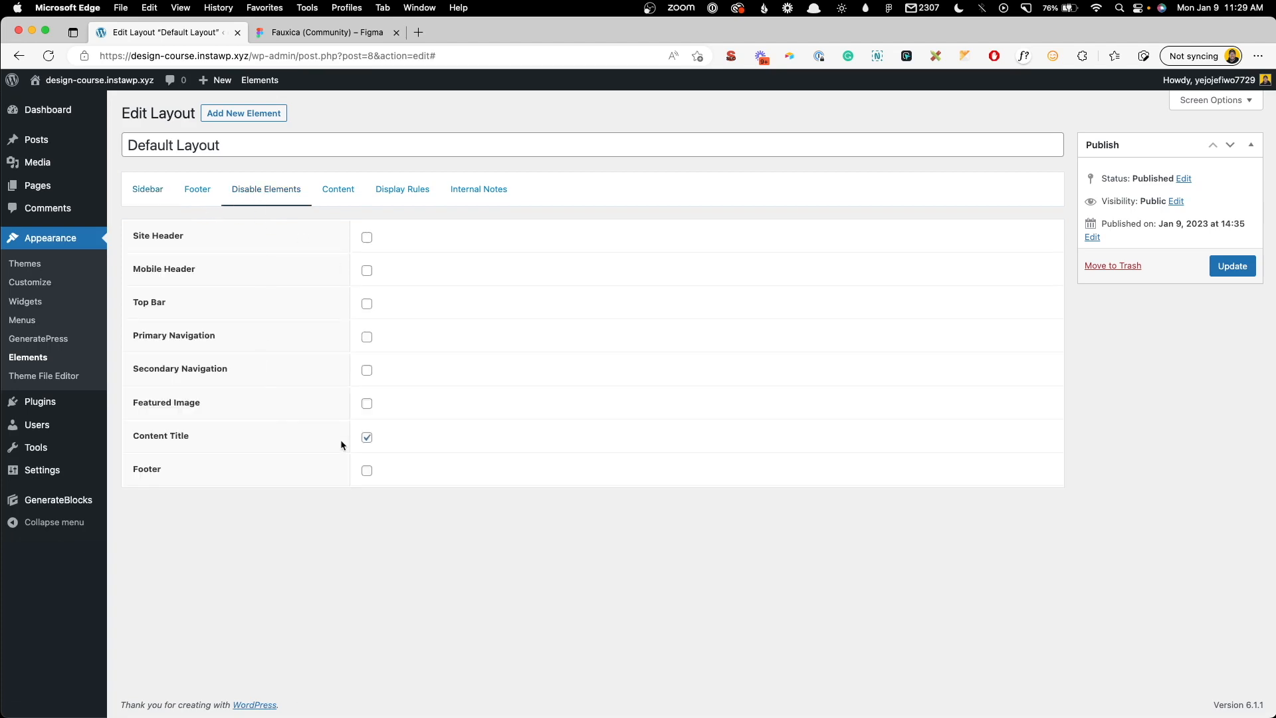
{"action": "left_click", "coordinate": [406, 197]}
{"action": "left_click", "coordinate": [337, 194]}
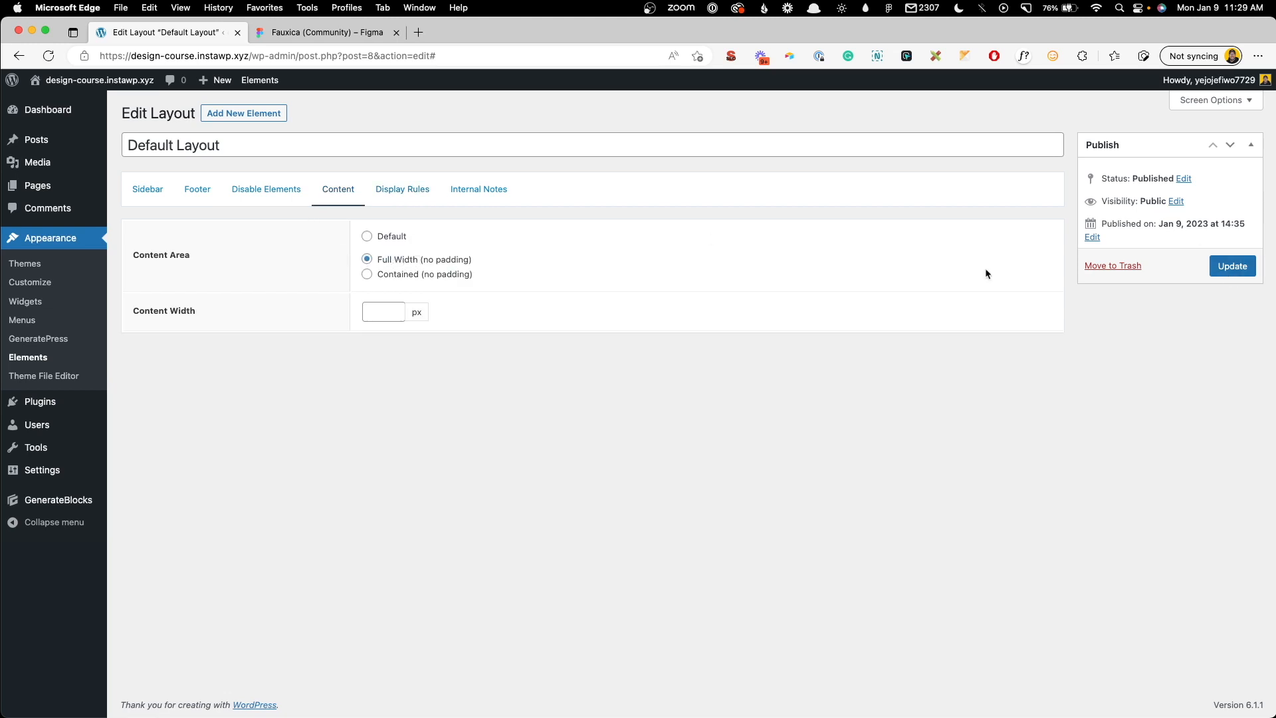
{"action": "left_click", "coordinate": [425, 193]}
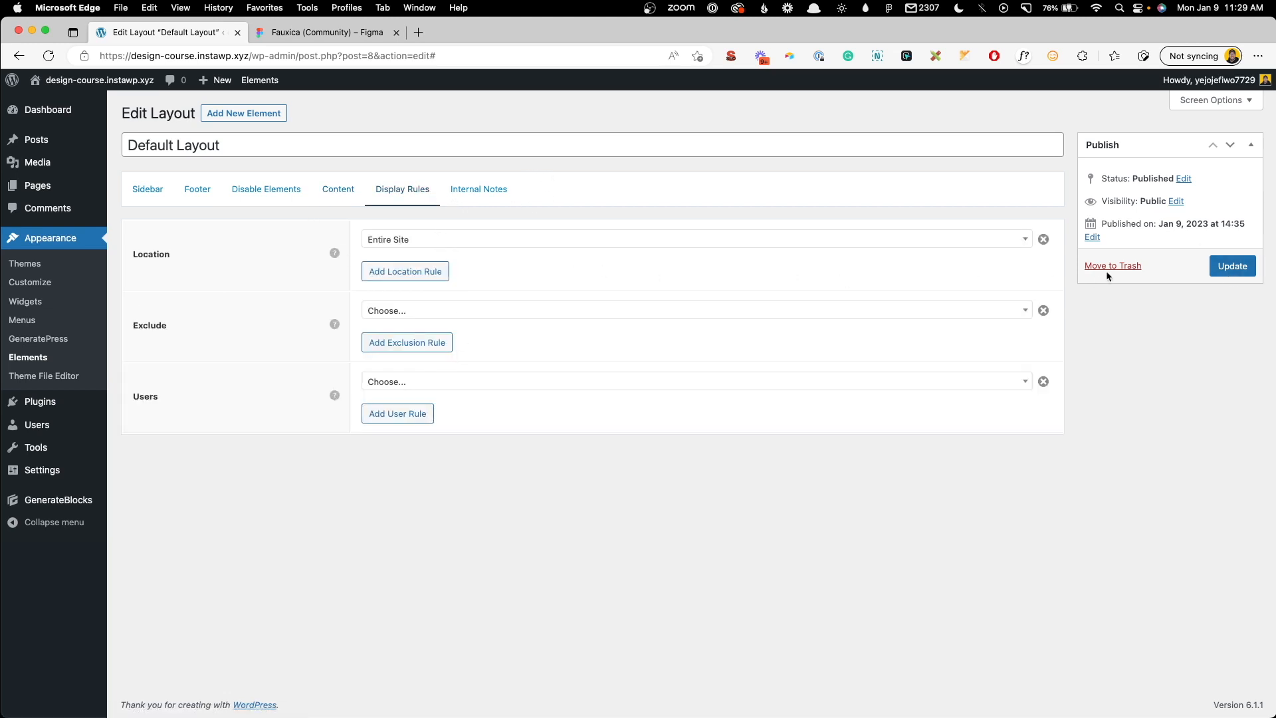
{"action": "left_click", "coordinate": [1225, 266]}
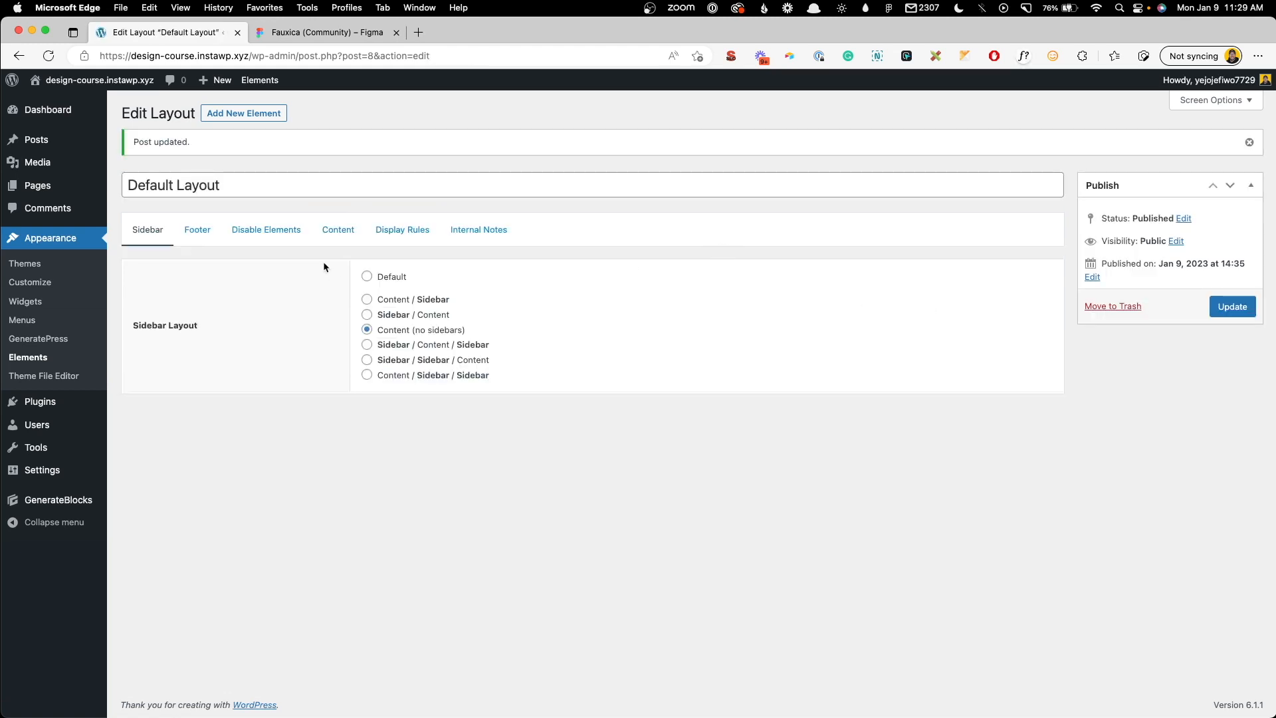
Step: Open the Customizer from the site's front end and hide the site title in Site Identity
{"action": "left_click", "coordinate": [126, 100]}
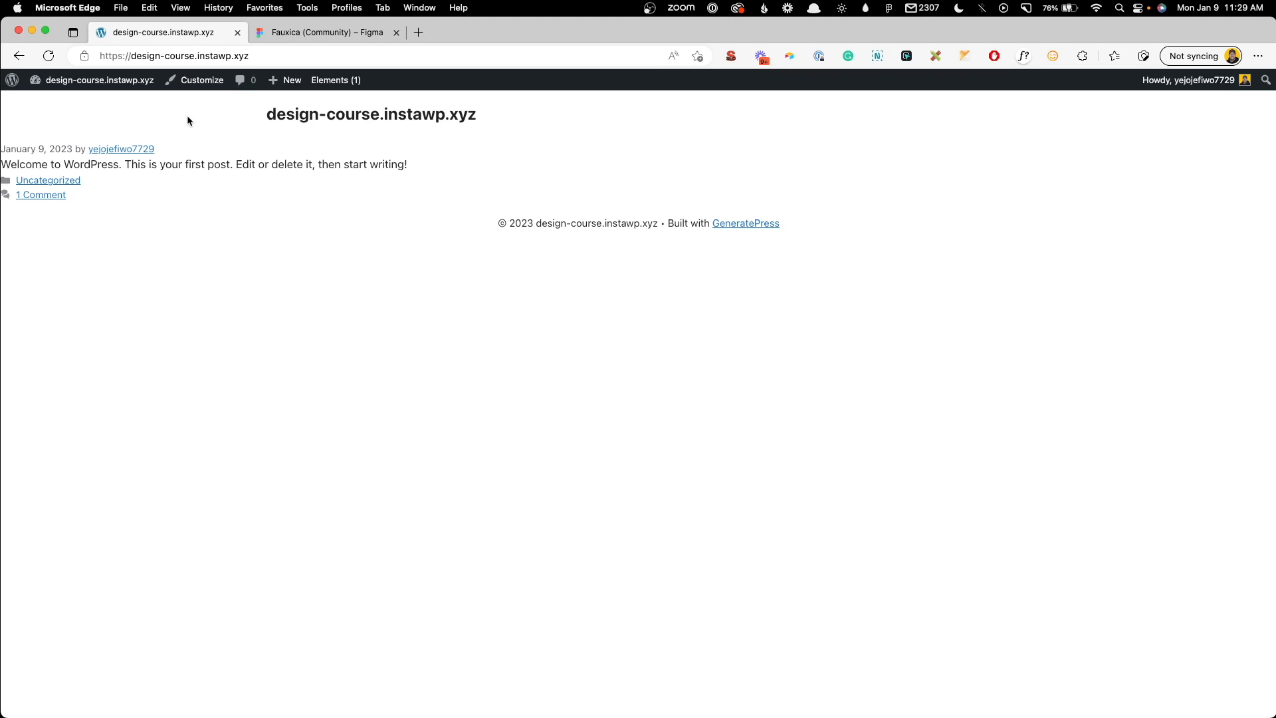
{"action": "left_click", "coordinate": [197, 85]}
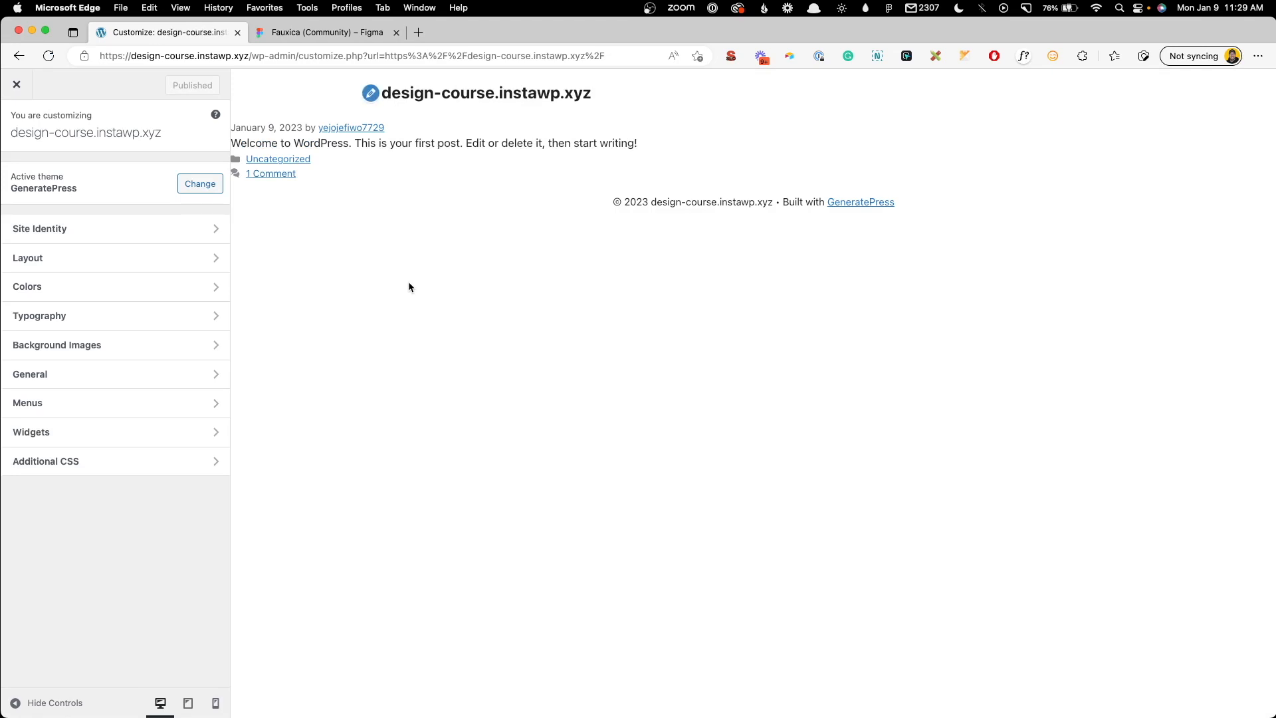
{"action": "left_click", "coordinate": [153, 231]}
{"action": "left_click", "coordinate": [54, 219]}
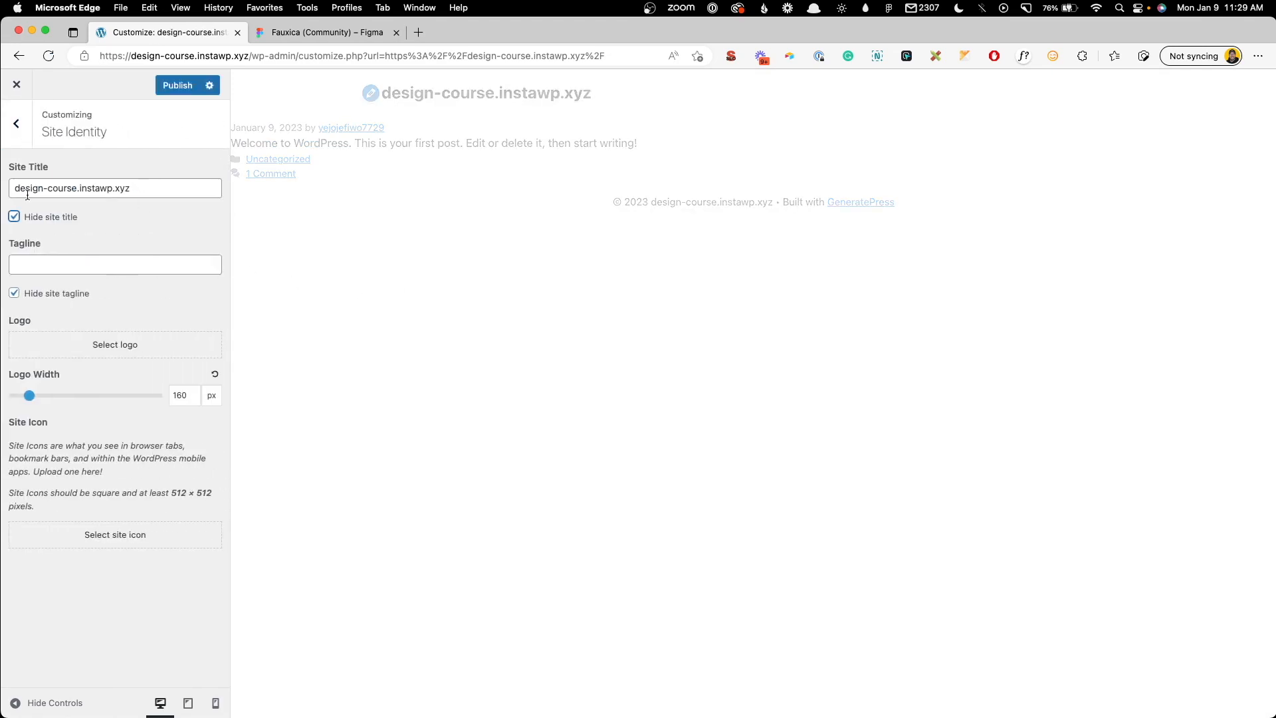
Step: Set fauxica.svg from the media library as the site logo without cropping it
{"action": "left_click", "coordinate": [121, 345]}
{"action": "left_click", "coordinate": [167, 231]}
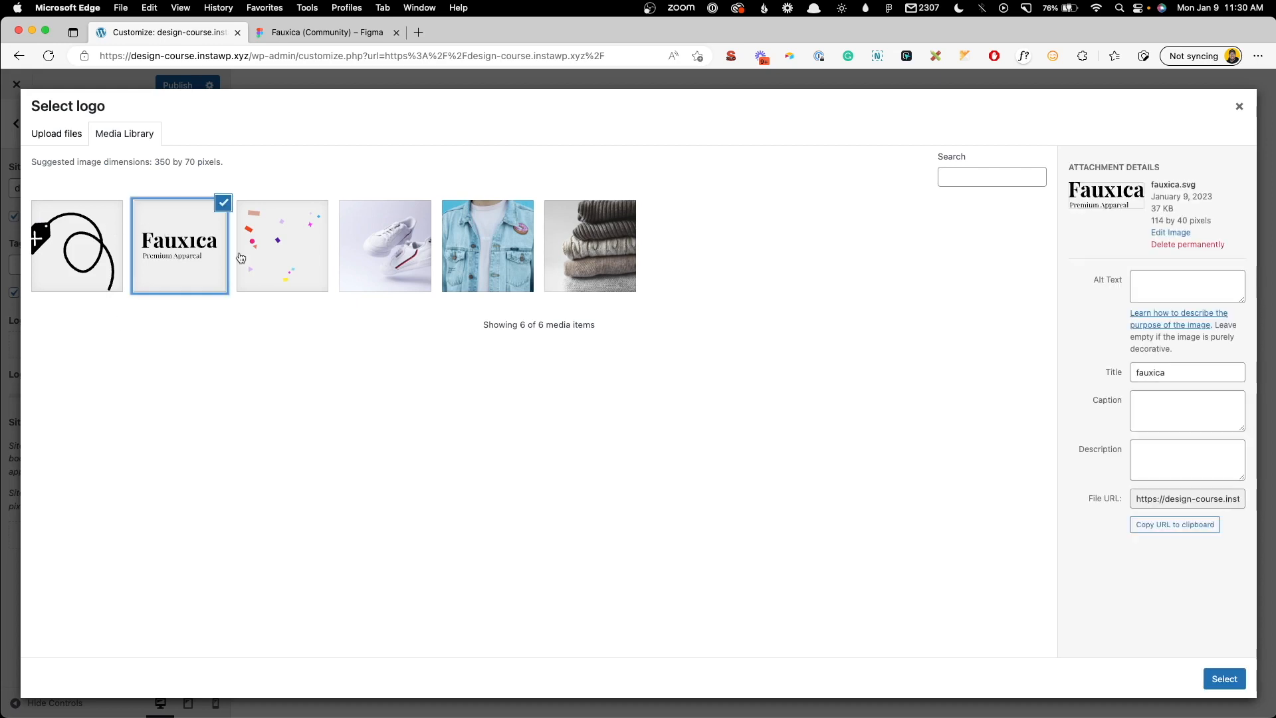
{"action": "left_click", "coordinate": [1224, 678]}
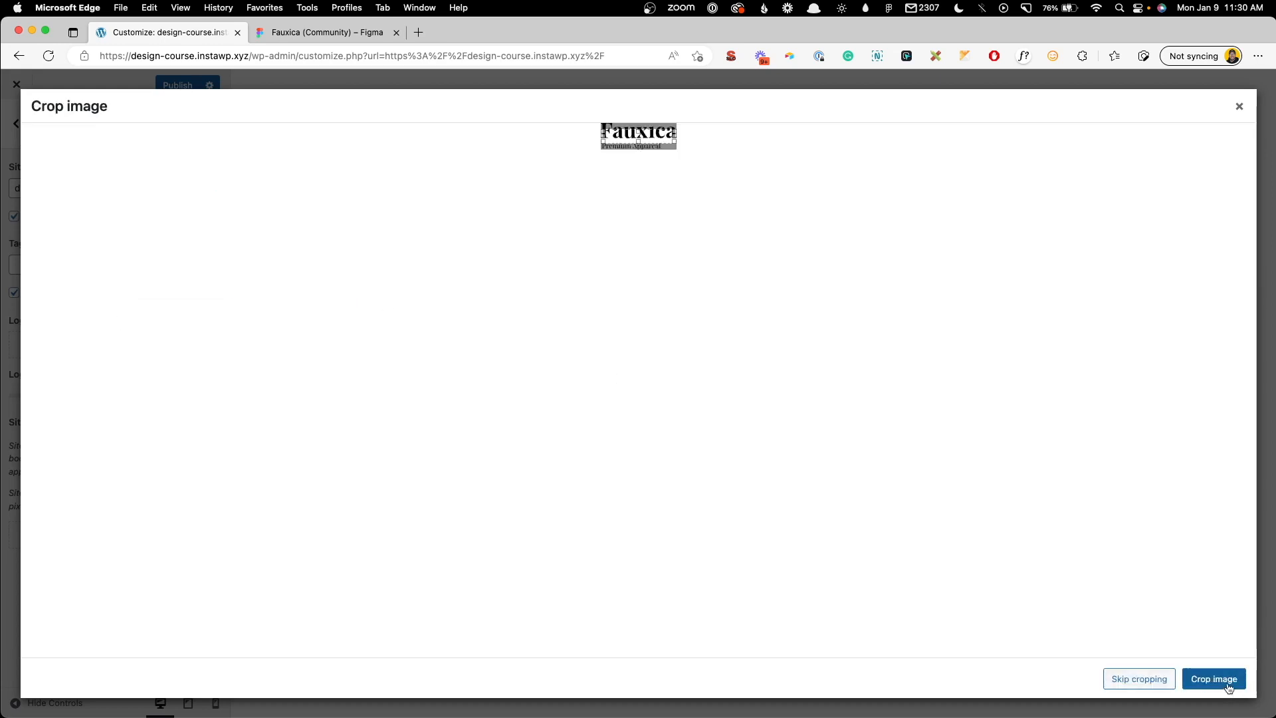
{"action": "left_click", "coordinate": [1137, 678]}
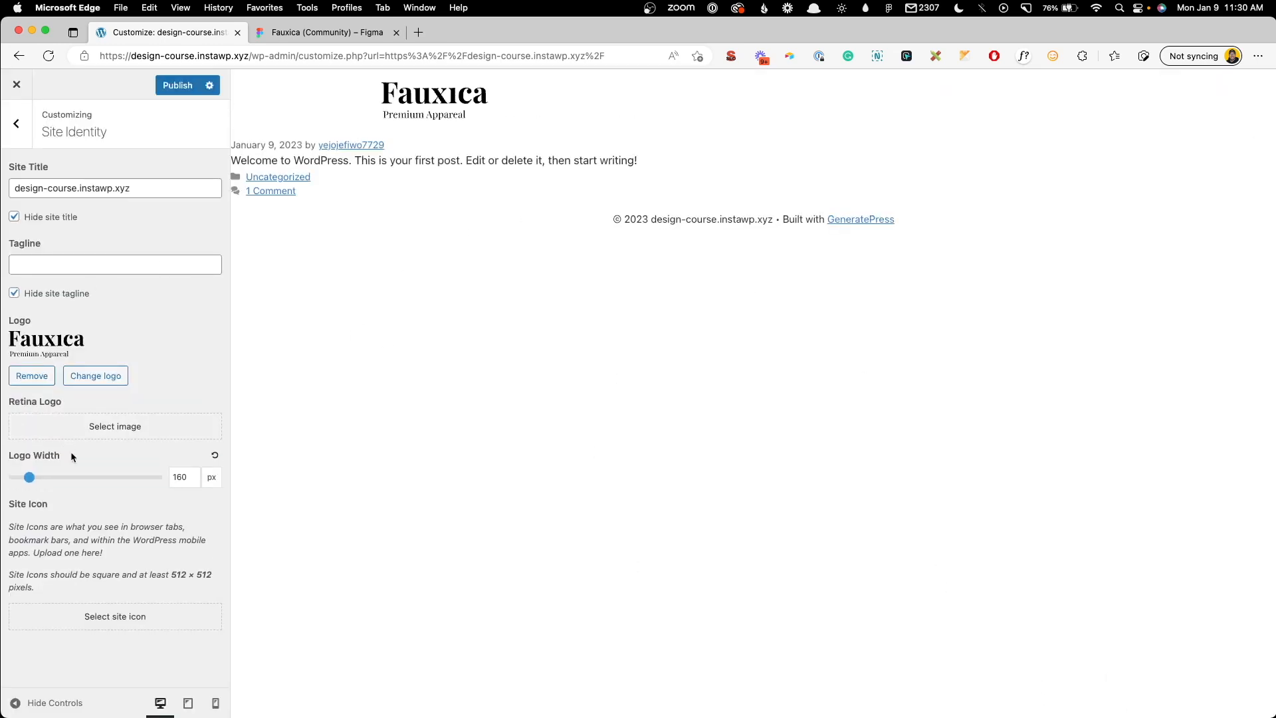
Step: Try logo widths of 190 px and 120 px, checking the logo's size in the Fauxica design in Figma
{"action": "left_click_drag", "start_coordinate": [29, 477], "coordinate": [38, 473]}
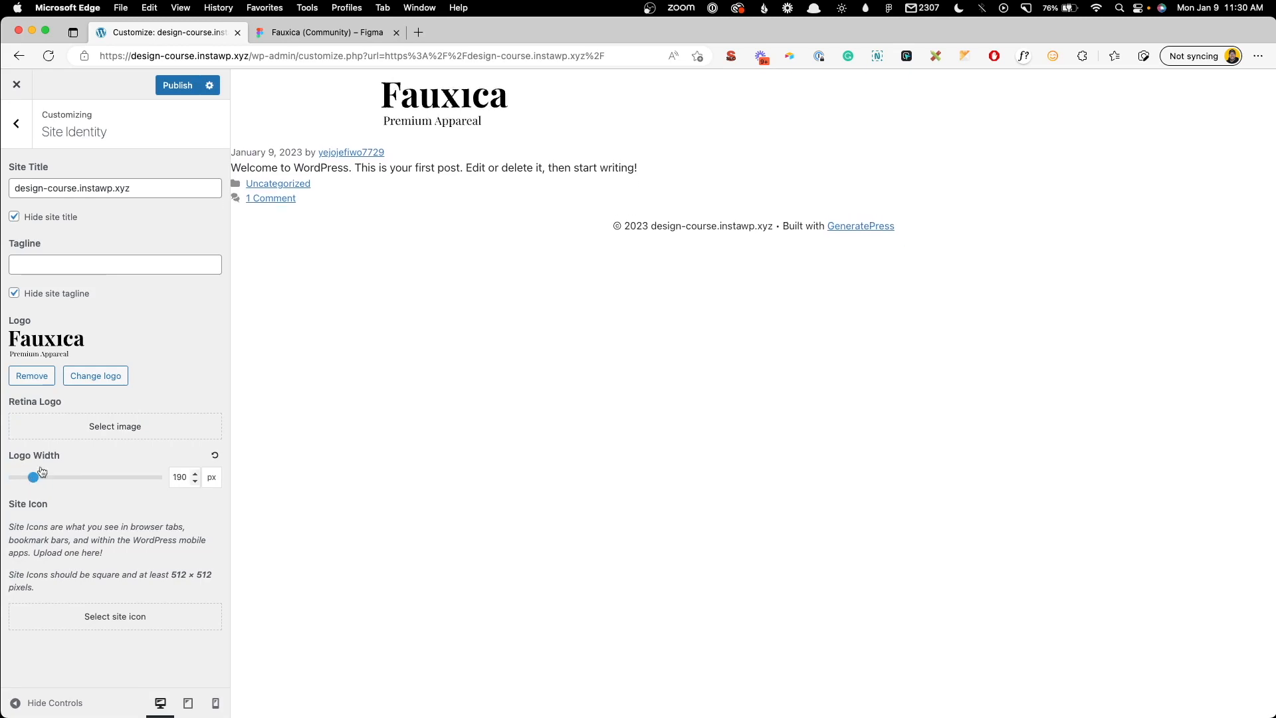
{"action": "left_click", "coordinate": [319, 32]}
{"action": "left_click", "coordinate": [335, 203]}
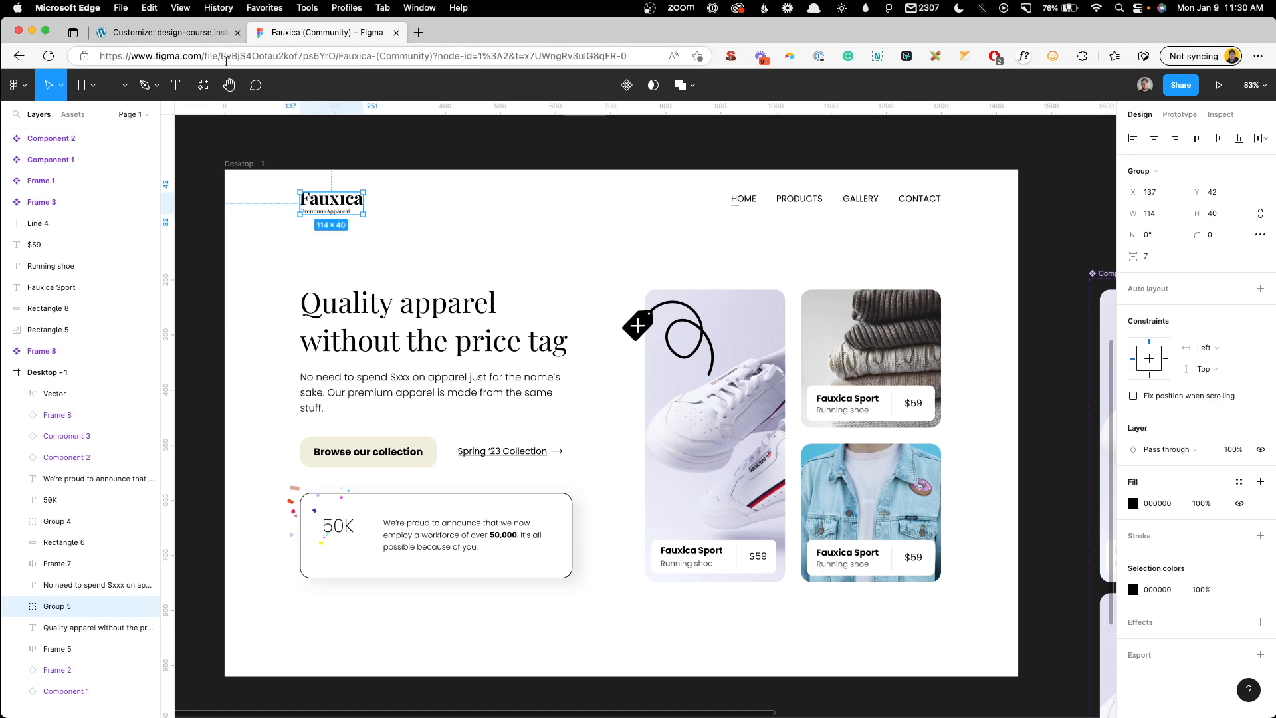
{"action": "left_click", "coordinate": [170, 32]}
{"action": "double_click", "coordinate": [178, 473]}
{"action": "type", "text": "120"}
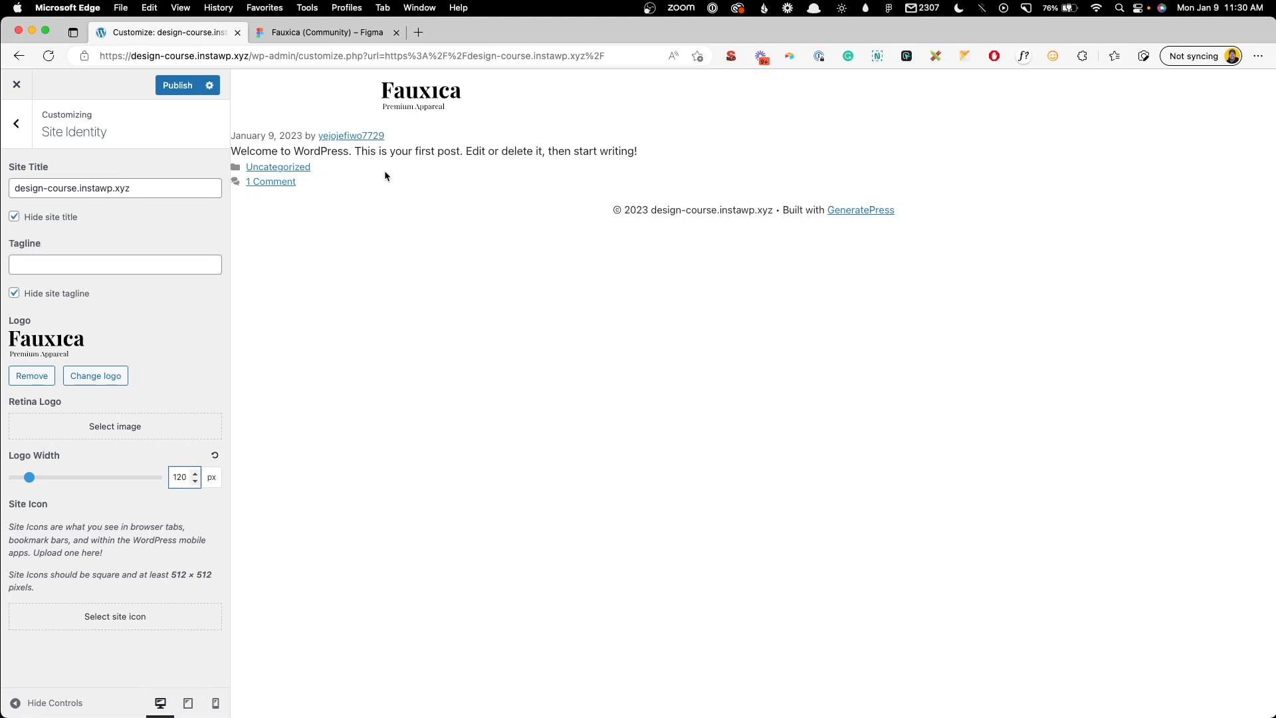
Step: Set the logo width to 150 px and leave the Site Identity settings
{"action": "mouse_move", "coordinate": [29, 477]}
{"action": "left_mouse_down"}
{"action": "mouse_move", "coordinate": [40, 477]}
{"action": "mouse_move", "coordinate": [28, 477]}
{"action": "left_mouse_up"}
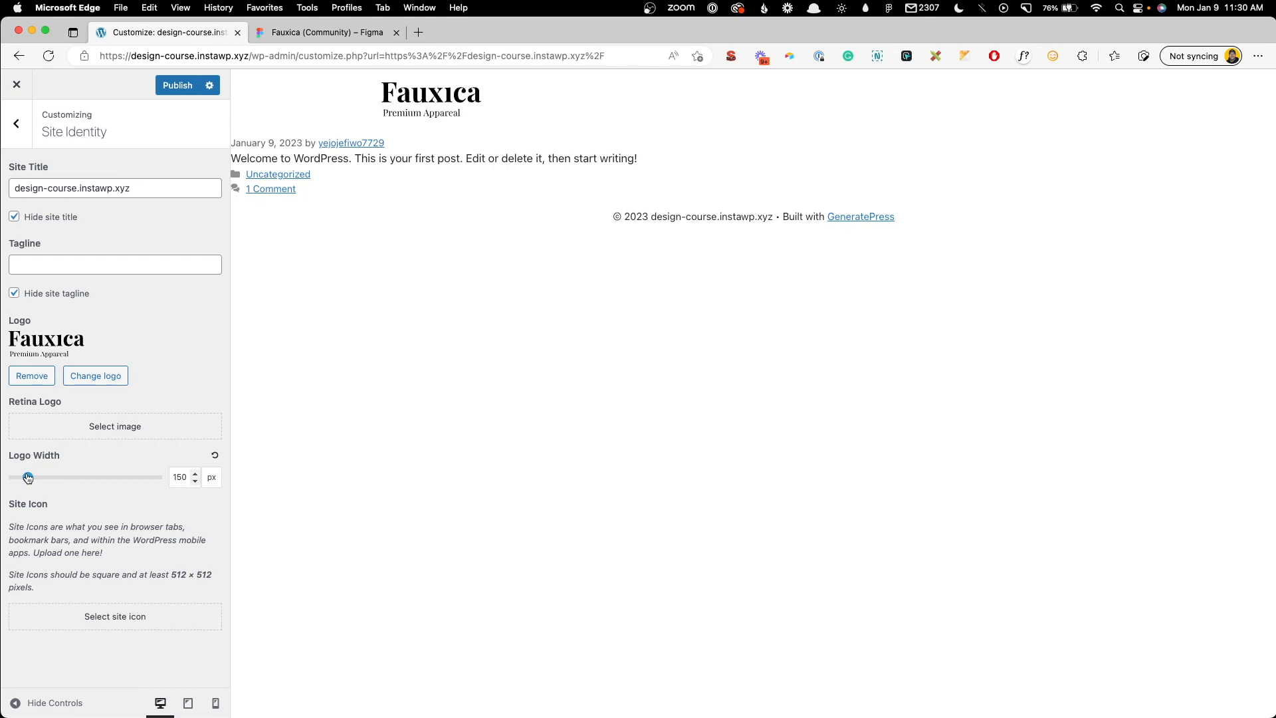
{"action": "left_click", "coordinate": [178, 85]}
{"action": "left_click", "coordinate": [29, 137]}
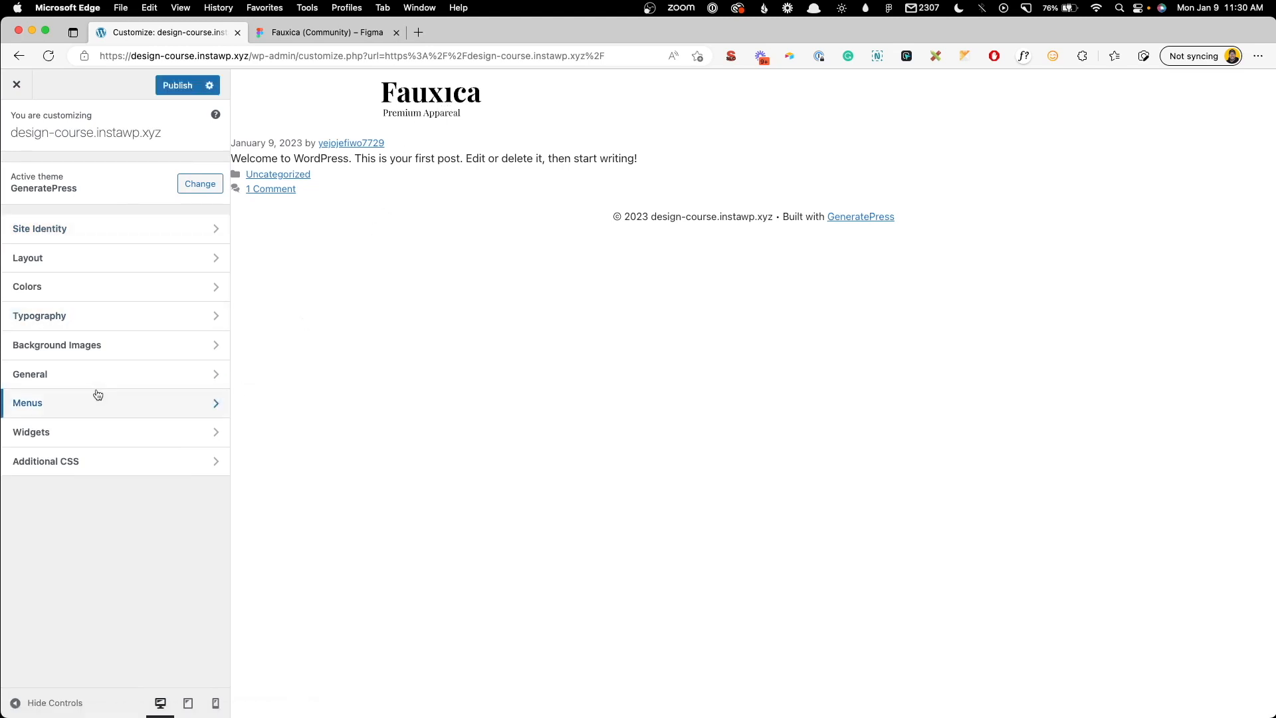
Step: Create a new menu named Primary and assign it to the Primary Menu location
{"action": "left_click", "coordinate": [115, 405]}
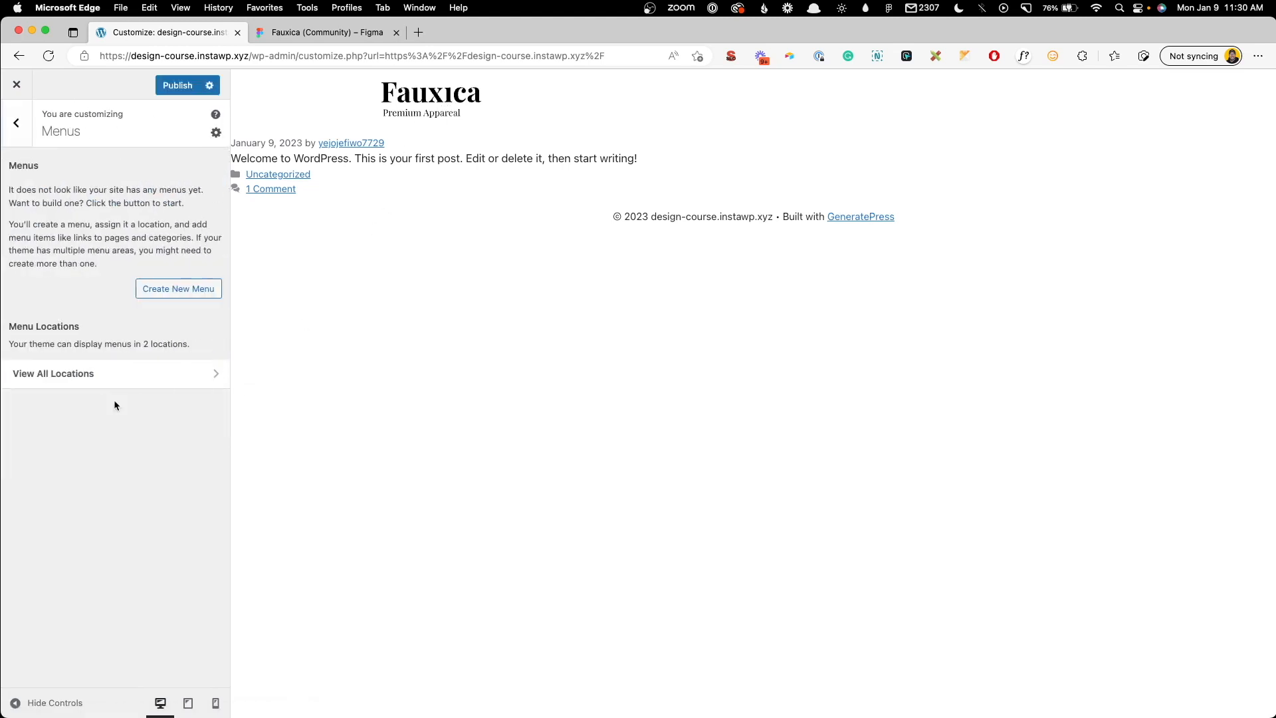
{"action": "left_click", "coordinate": [178, 287]}
{"action": "left_click", "coordinate": [86, 190]}
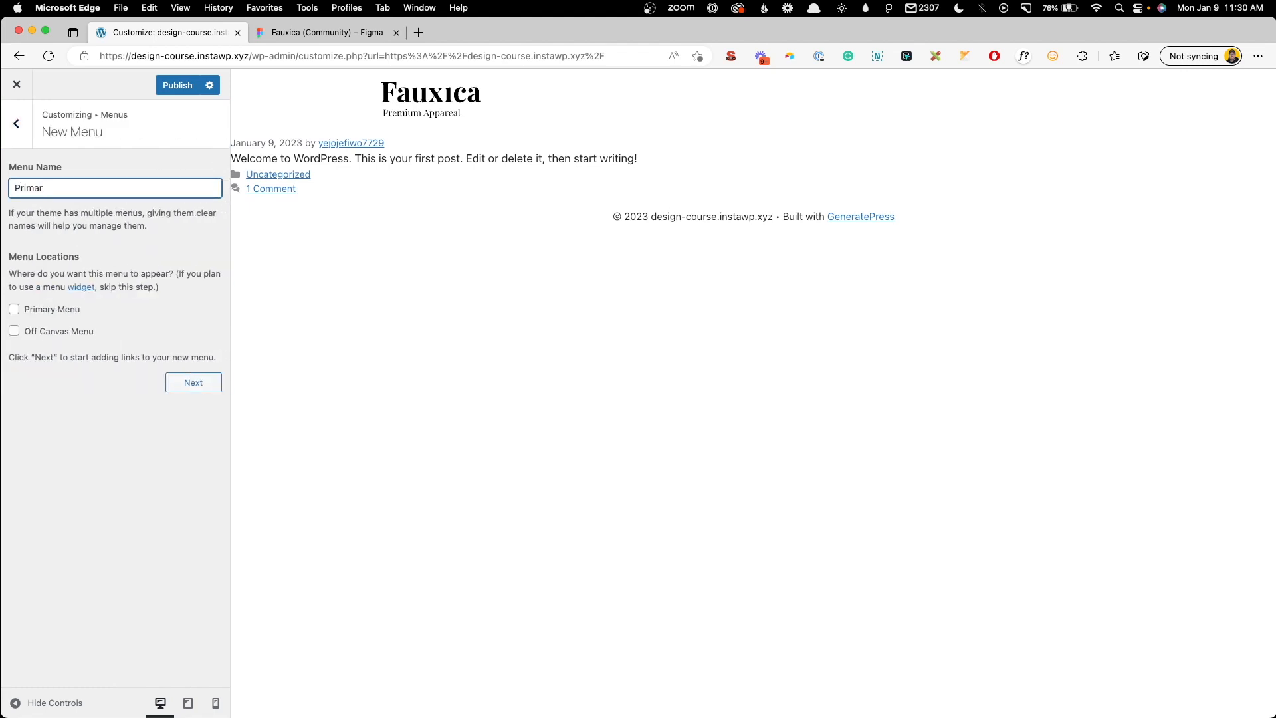
{"action": "left_click", "coordinate": [64, 310]}
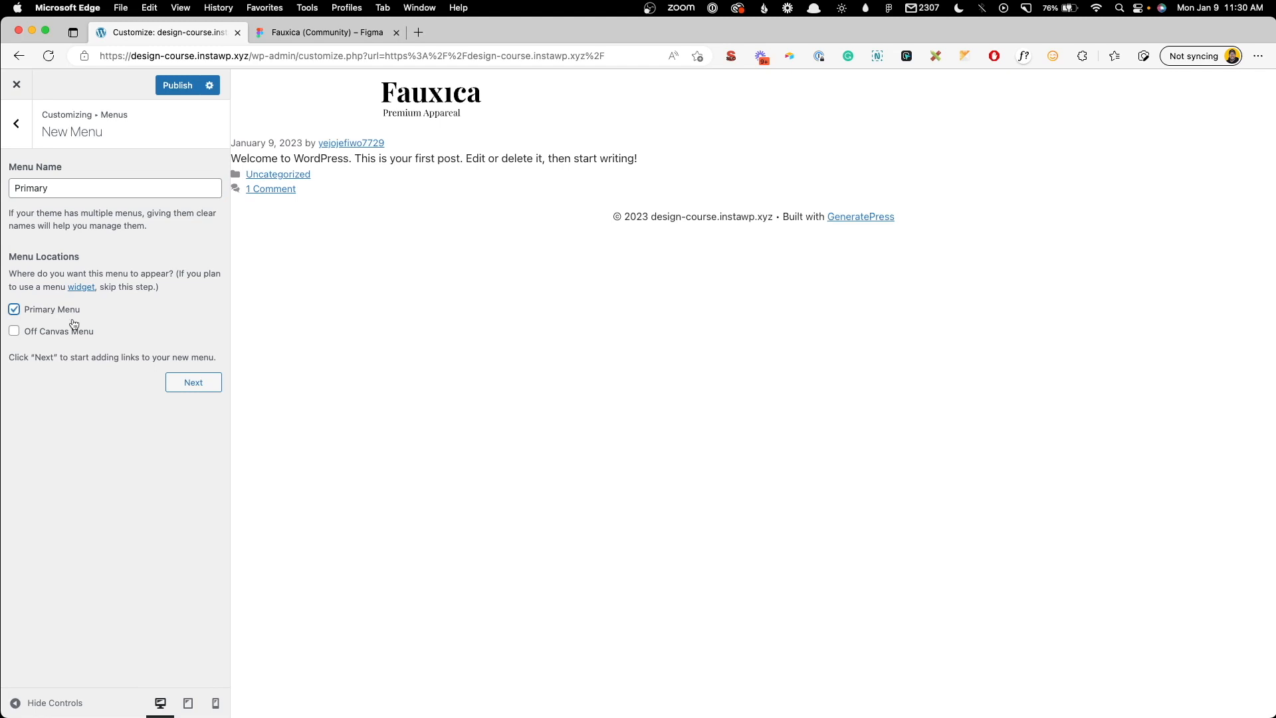
{"action": "left_click", "coordinate": [203, 389]}
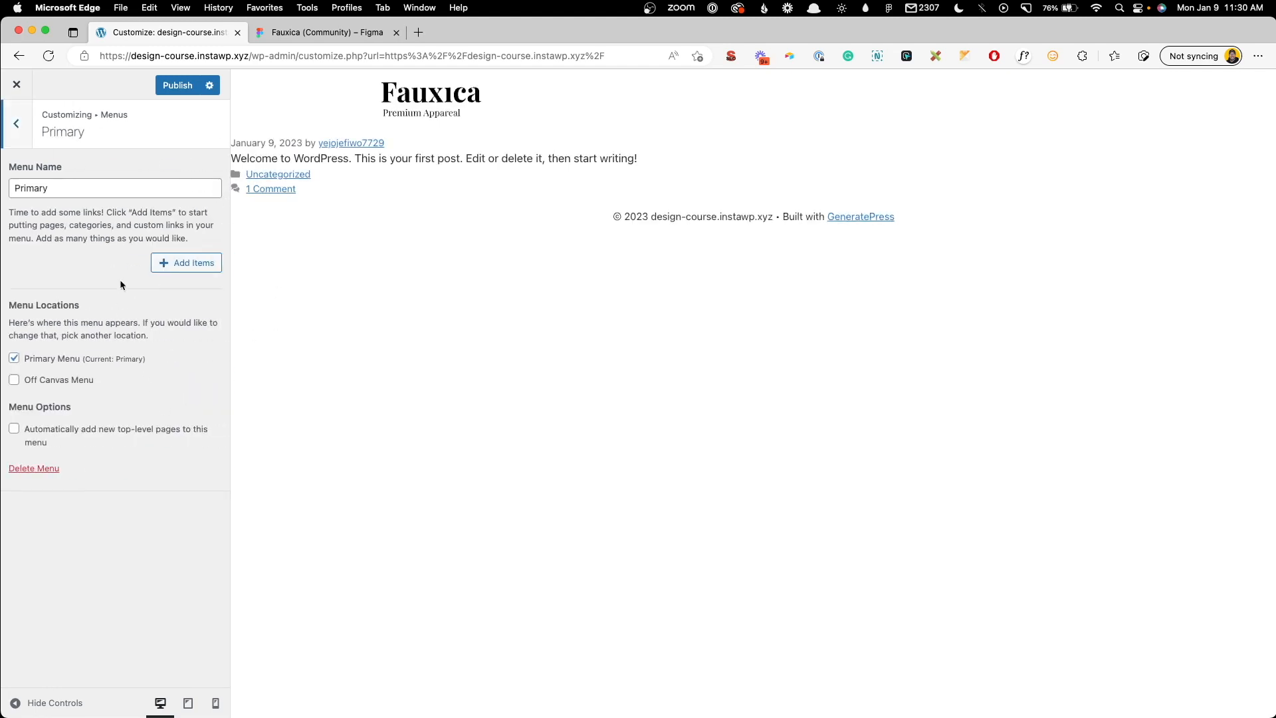
Step: Check the navigation links in the Figma design and add a new Home page to the Primary menu
{"action": "left_click", "coordinate": [179, 269]}
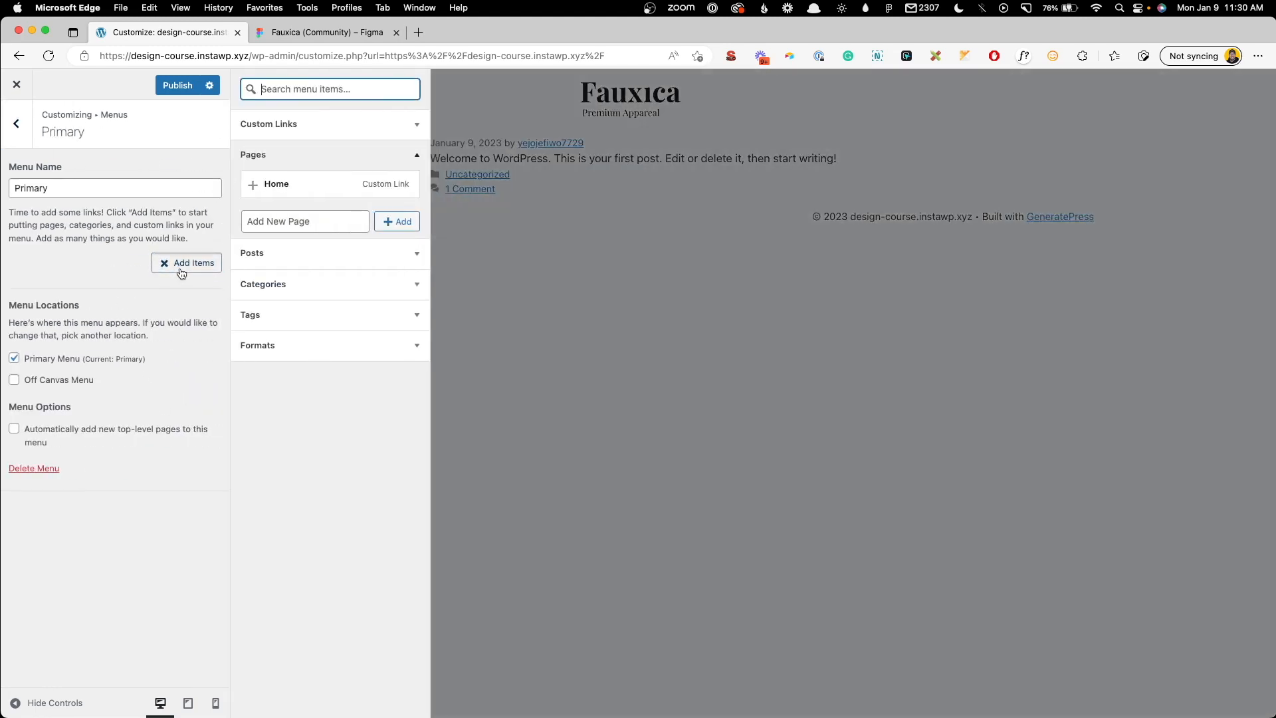
{"action": "left_click", "coordinate": [314, 33]}
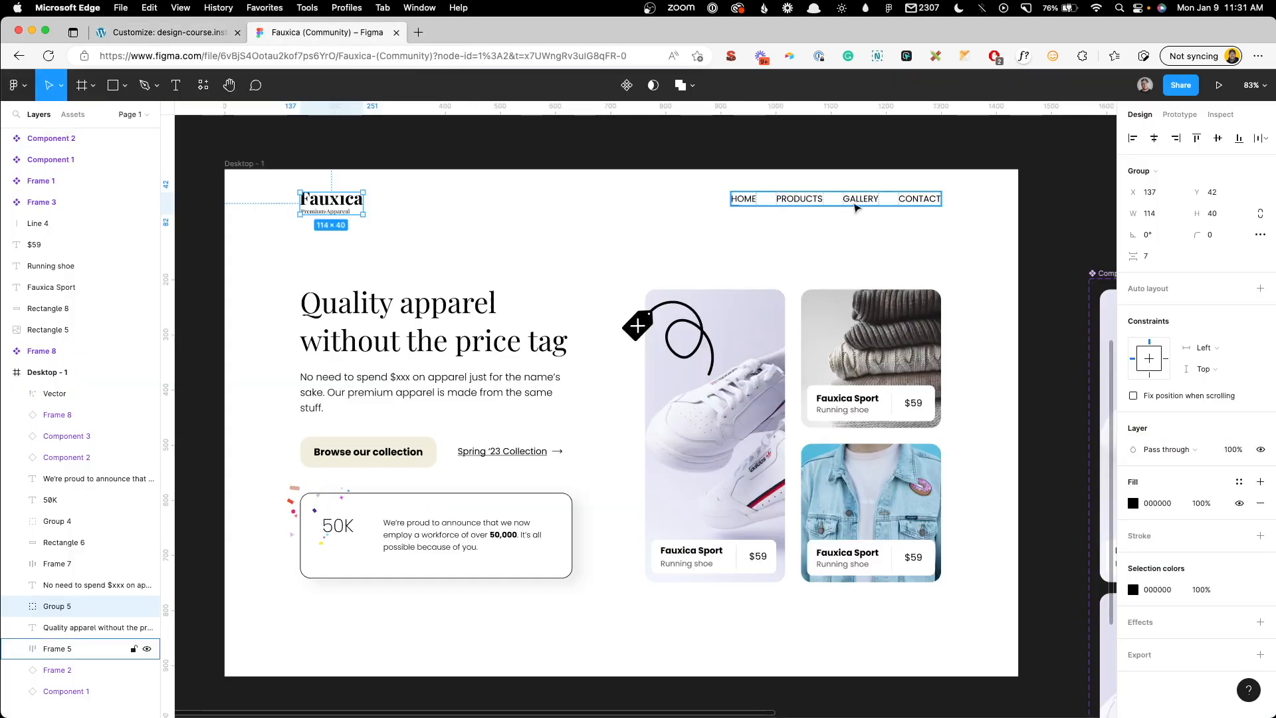
{"action": "left_click", "coordinate": [143, 33]}
{"action": "left_click", "coordinate": [293, 226]}
{"action": "type", "text": "Home"}
{"action": "key", "text": "Return"}
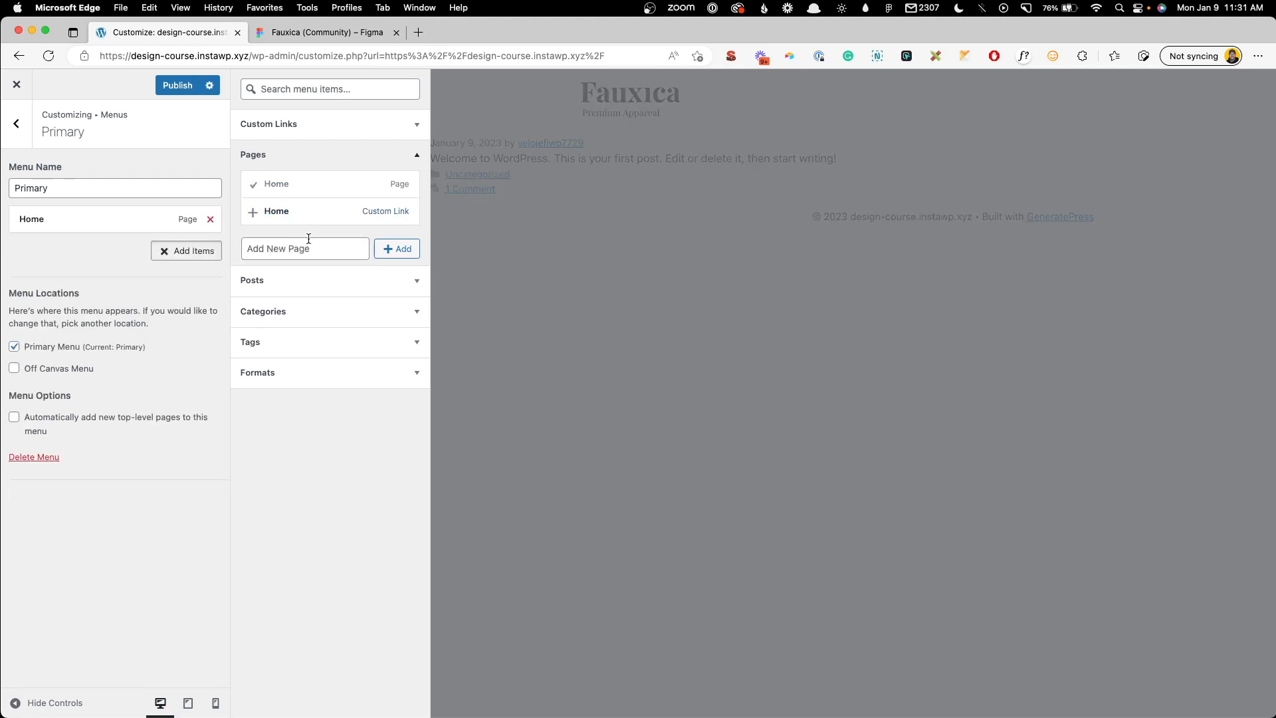
Step: Add new pages named Gallery, Products and Contact to the Primary menu
{"action": "type", "text": "Gallery"}
{"action": "key", "text": "Return"}
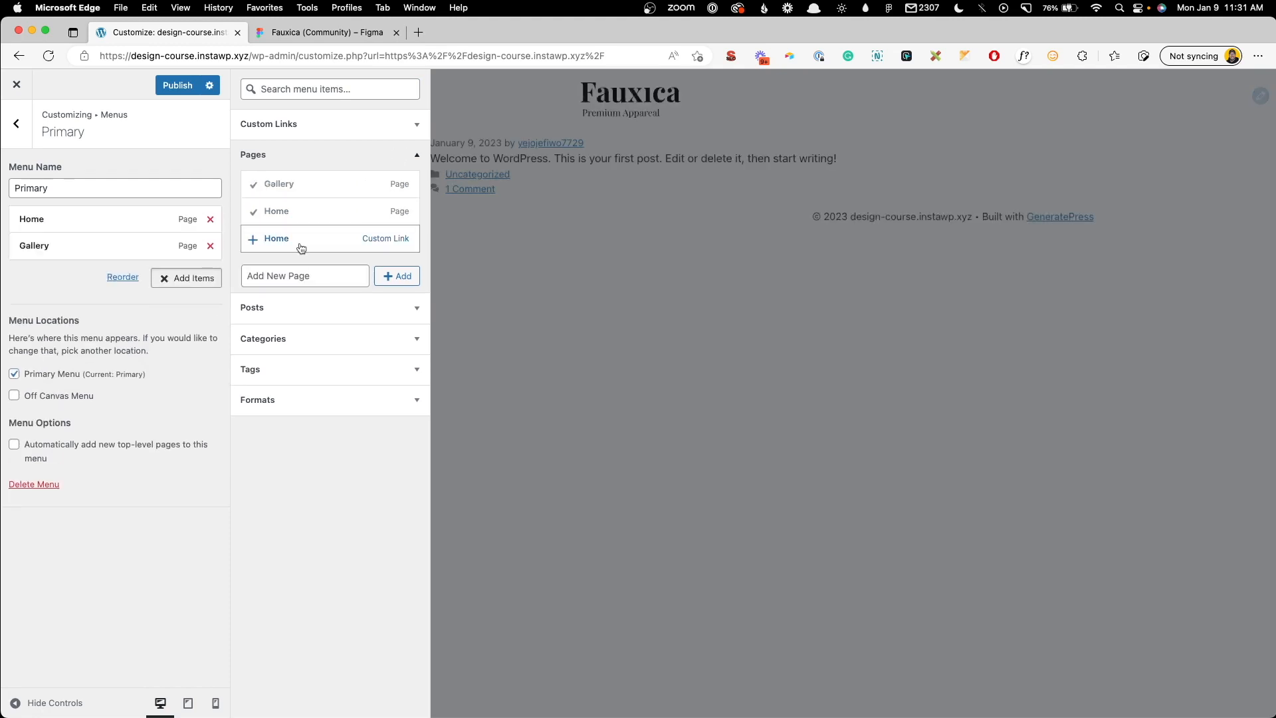
{"action": "type", "text": "Products"}
{"action": "key", "text": "Return"}
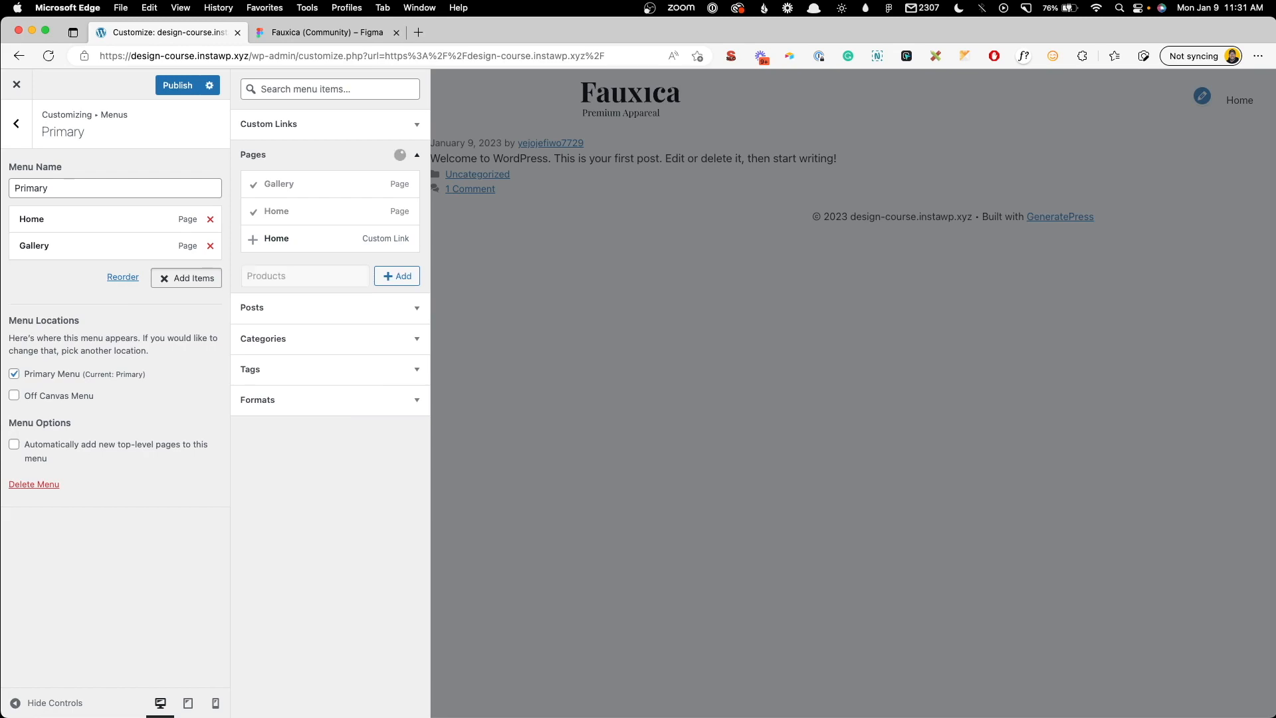
{"action": "type", "text": "Contact"}
{"action": "key", "text": "Return"}
Step: Check the link order in the Figma design and move Products between Home and Gallery as a top-level item
{"action": "left_click", "coordinate": [319, 31]}
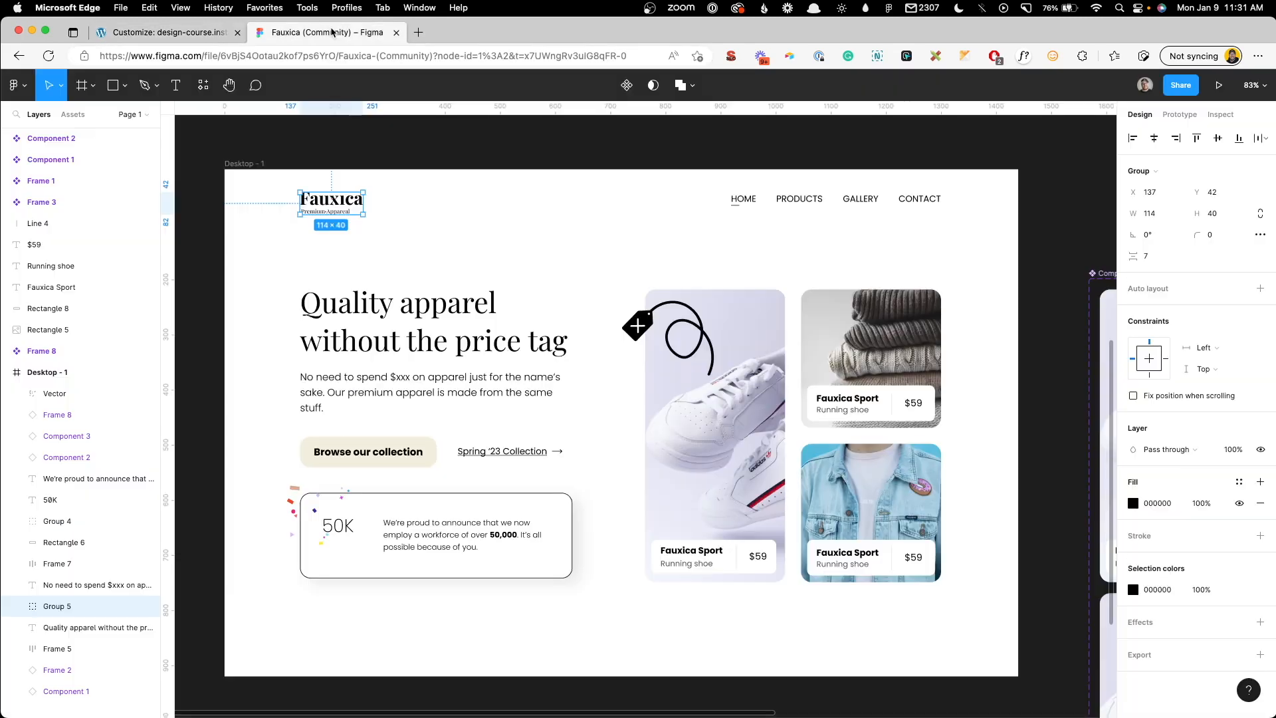
{"action": "left_click", "coordinate": [169, 32]}
{"action": "left_click_drag", "start_coordinate": [108, 279], "coordinate": [109, 245]}
{"action": "left_click", "coordinate": [108, 245]}
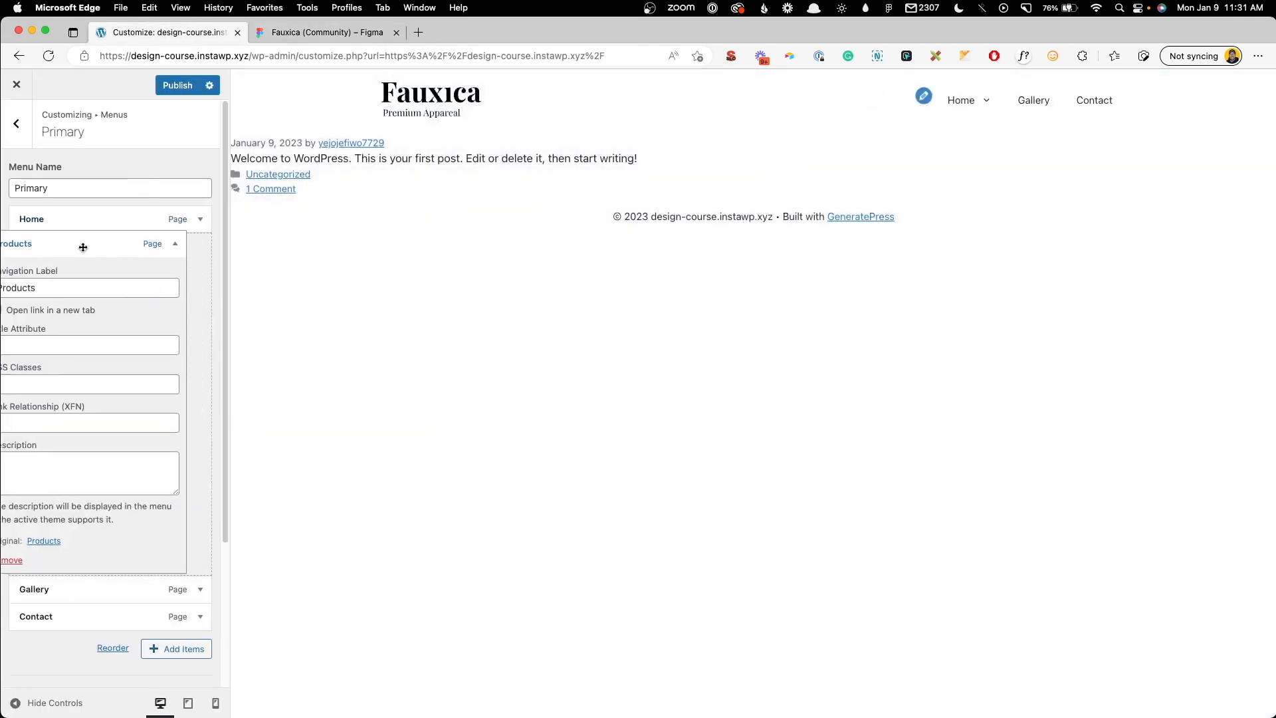
{"action": "left_click", "coordinate": [103, 250]}
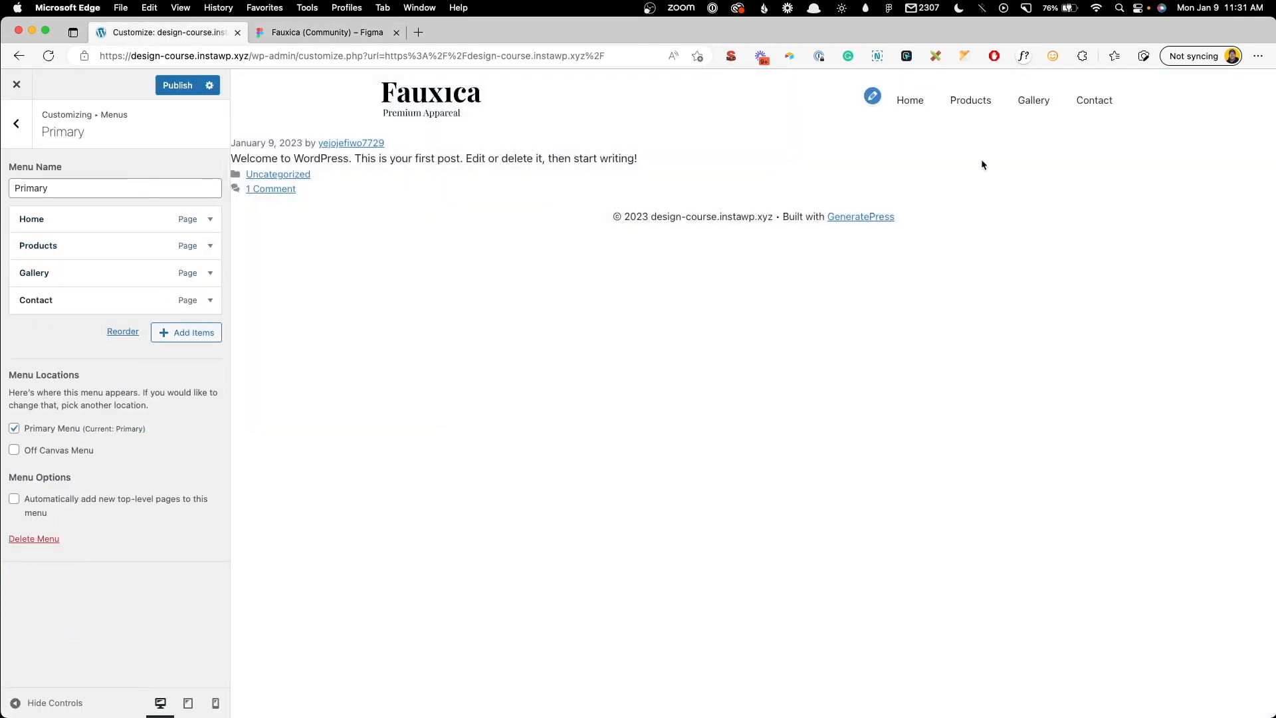
Step: Publish the Primary menu changes and return to the main customizer options
{"action": "left_click", "coordinate": [184, 86]}
{"action": "left_click", "coordinate": [37, 145]}
{"action": "left_click", "coordinate": [31, 136]}
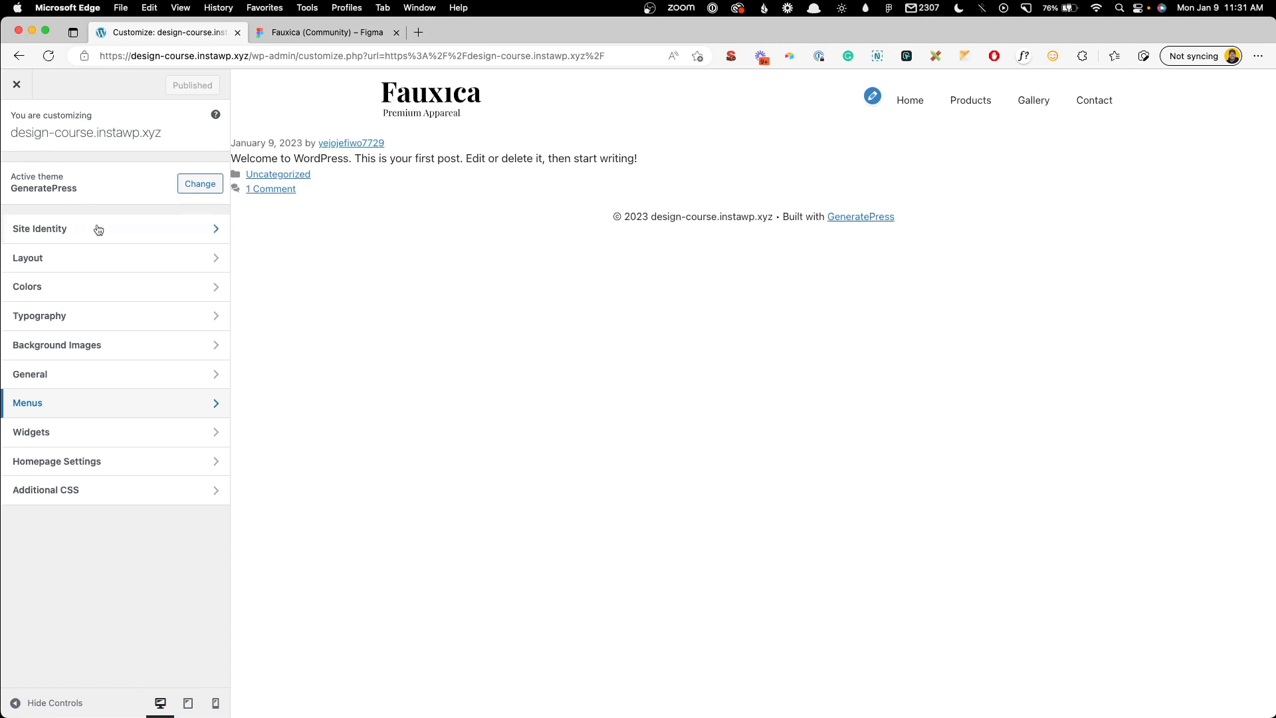
Step: Add the Google font Poppins to the theme's Font Manager in the typography settings
{"action": "left_click", "coordinate": [129, 326]}
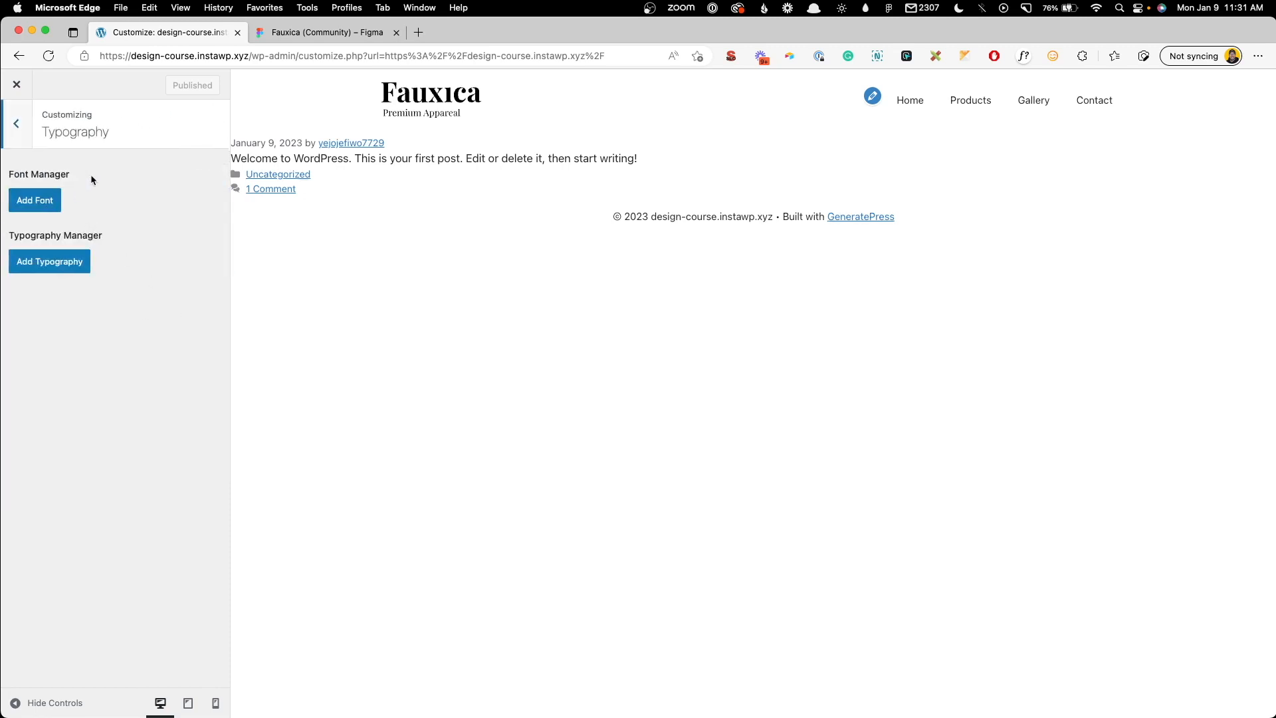
{"action": "left_click", "coordinate": [46, 203]}
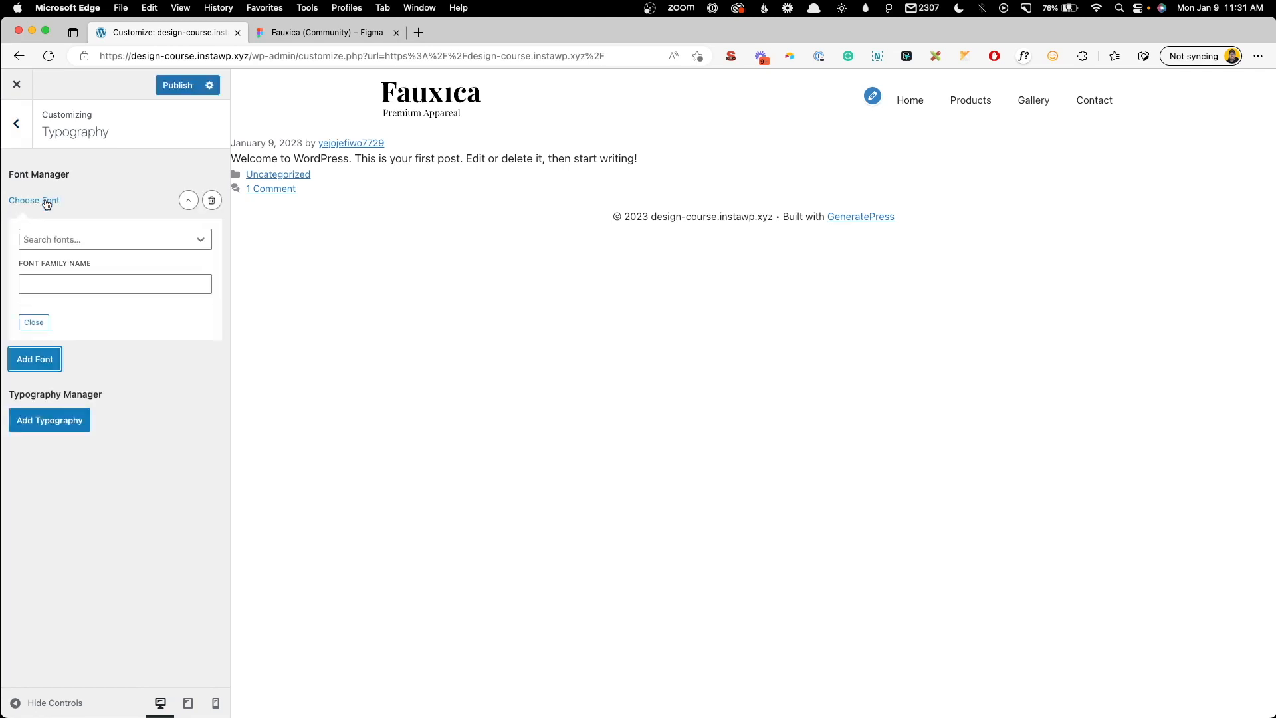
{"action": "left_click", "coordinate": [67, 240]}
{"action": "type", "text": "popp"}
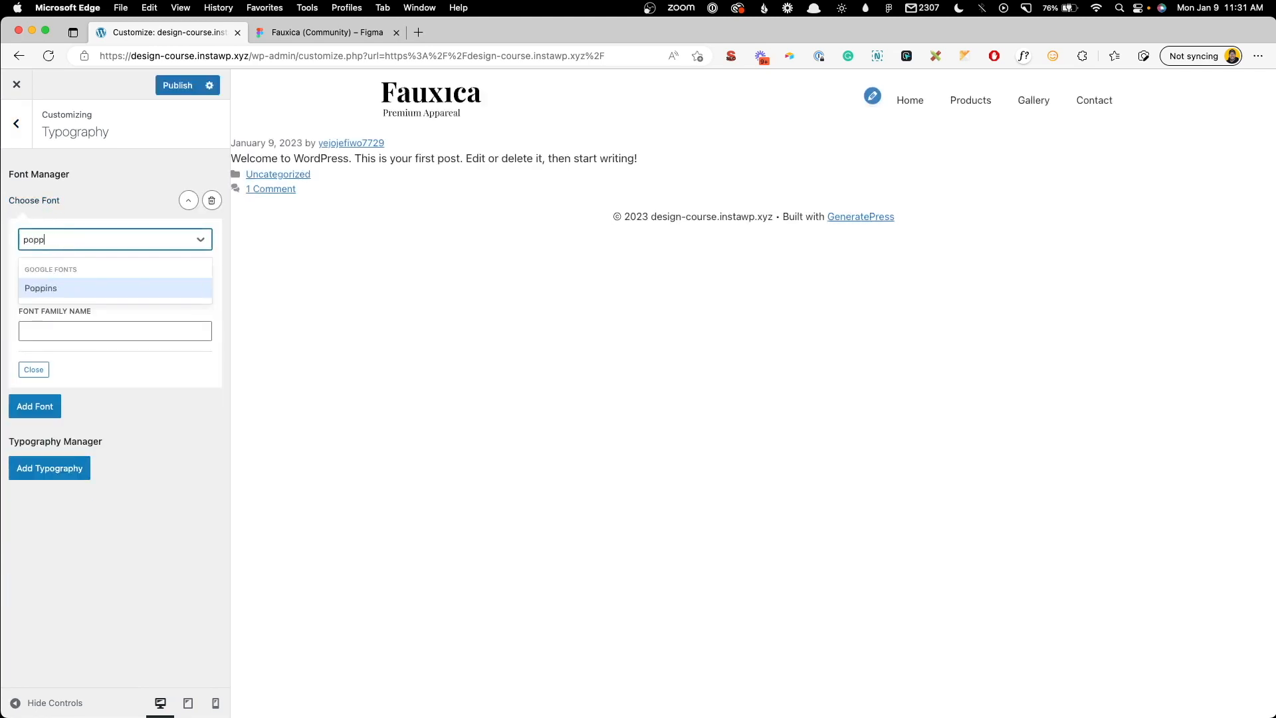
{"action": "left_click", "coordinate": [66, 291]}
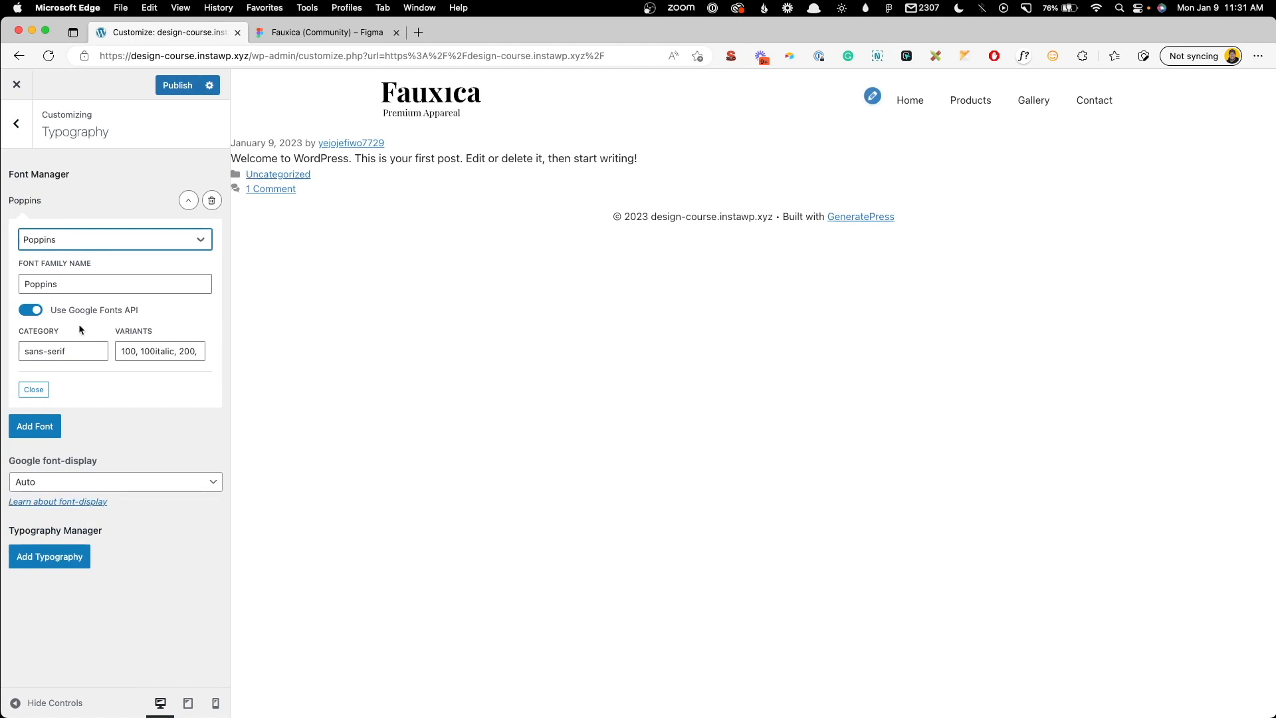
Step: Add Playfair Display as a second Google font in the Font Manager and collapse its settings
{"action": "left_click", "coordinate": [36, 428]}
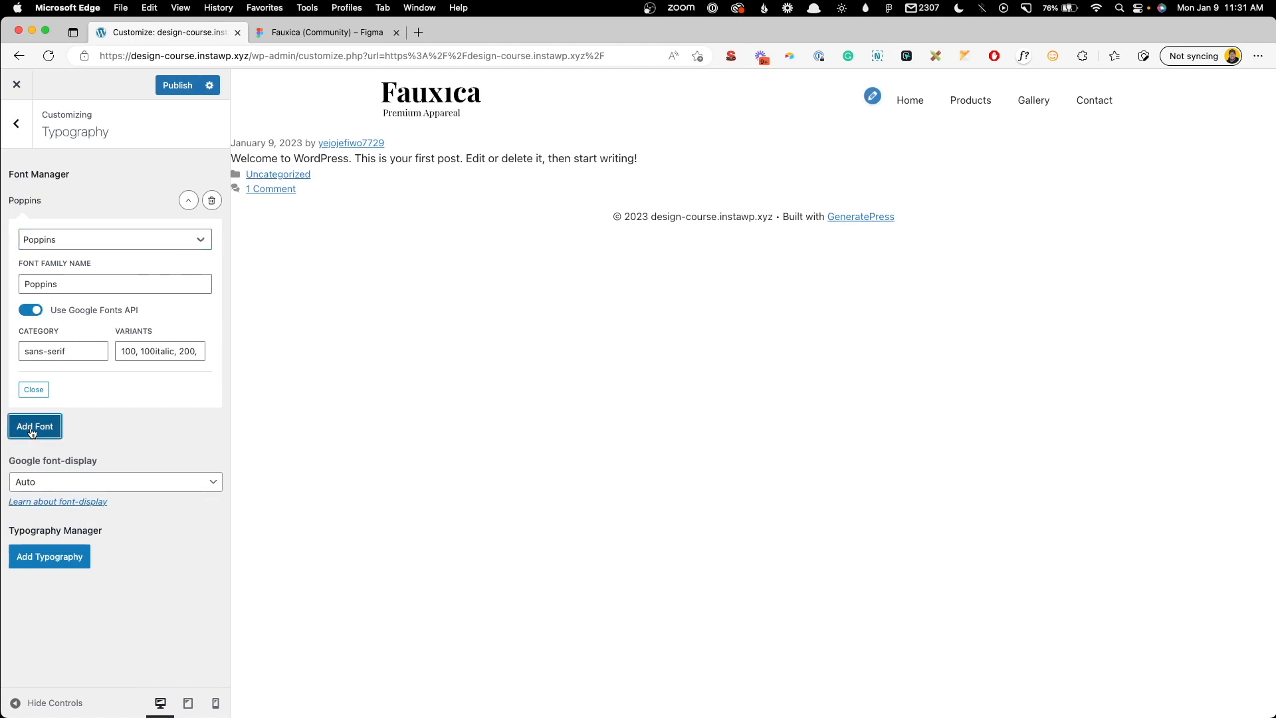
{"action": "left_click", "coordinate": [78, 270]}
{"action": "type", "text": "playfair"}
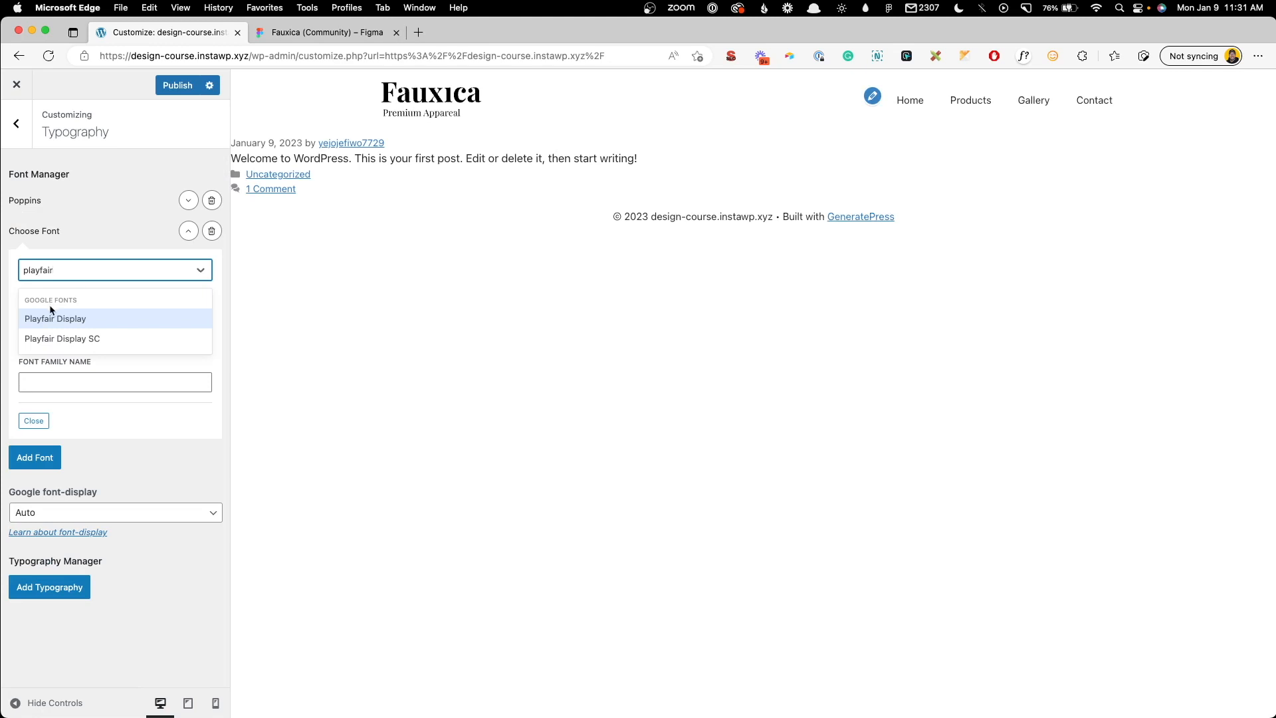
{"action": "left_click", "coordinate": [52, 318]}
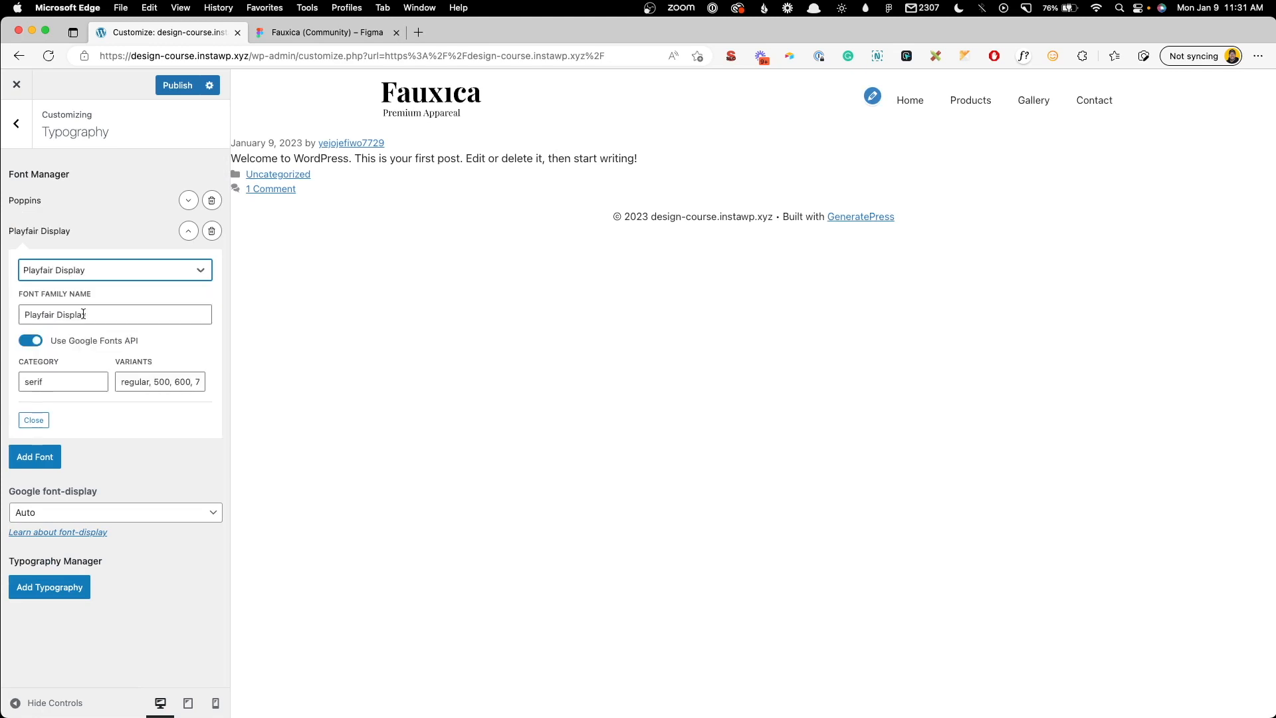
{"action": "left_click", "coordinate": [188, 231]}
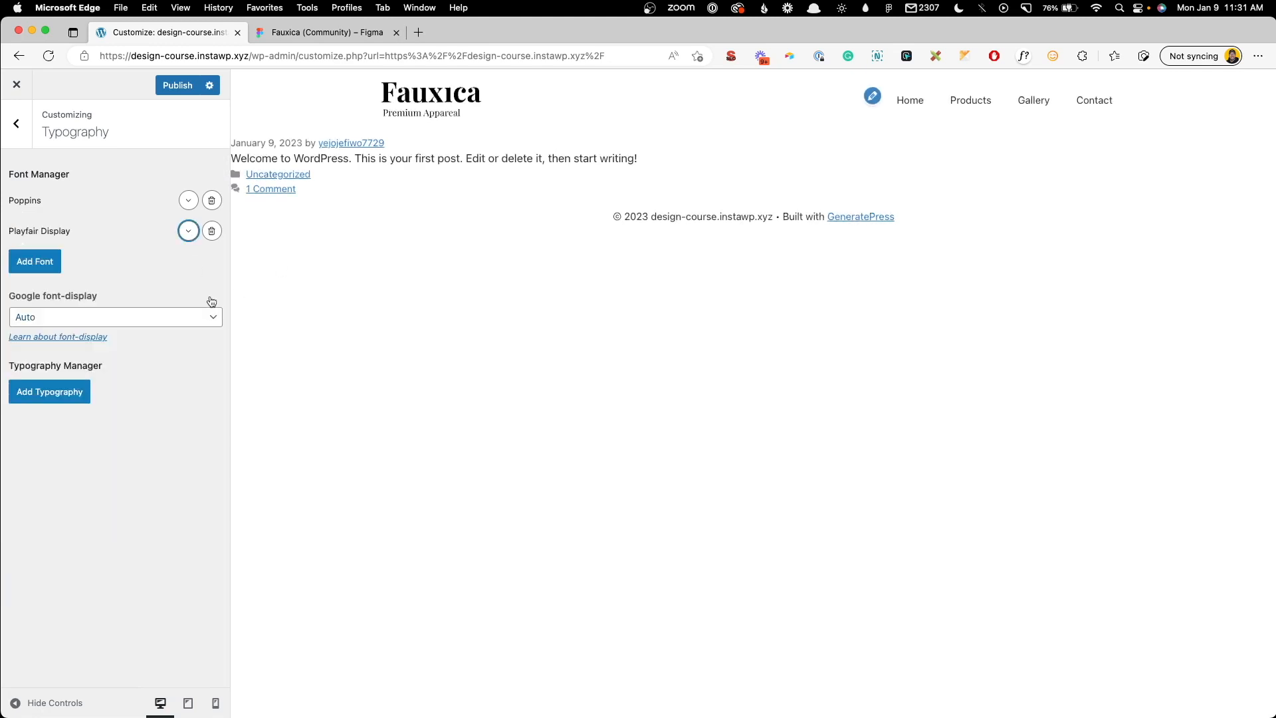
Step: Add a typography rule targeting Primary Menu Items and set its font family to Poppins
{"action": "left_click", "coordinate": [77, 405]}
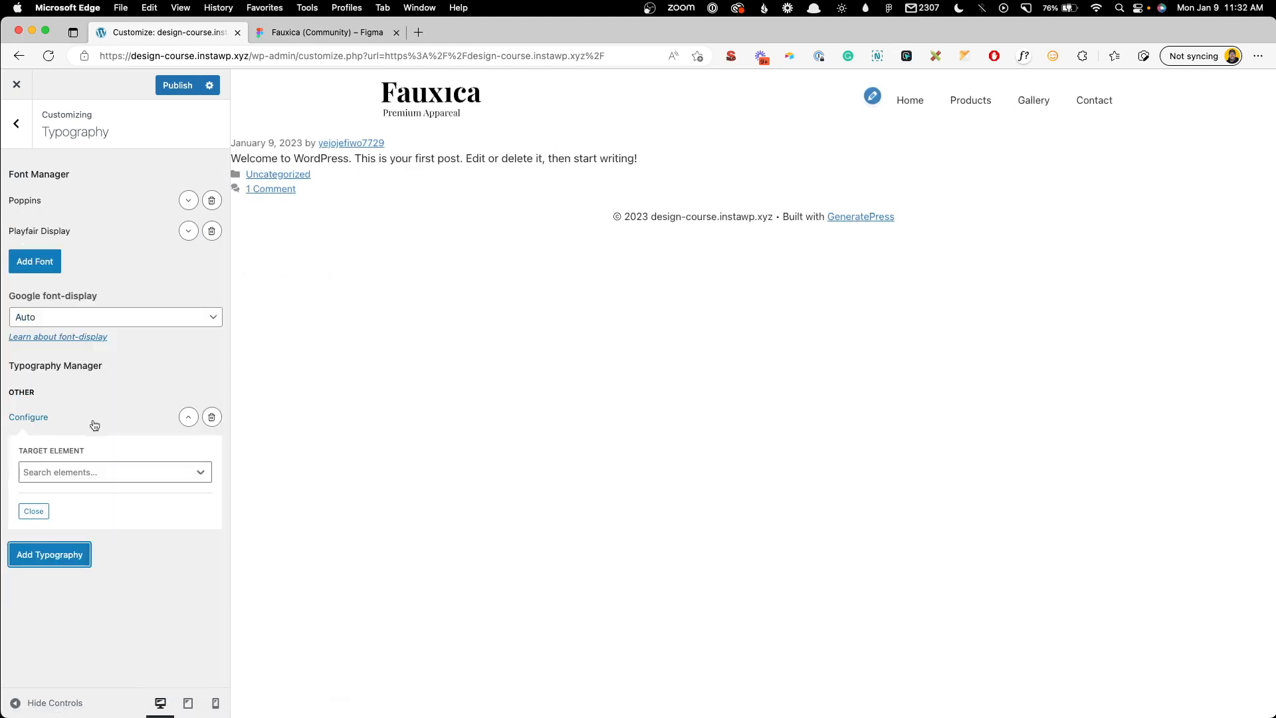
{"action": "left_click", "coordinate": [97, 471]}
{"action": "scroll", "coordinate": [94, 598], "scroll_direction": "down", "scroll_amount": 1}
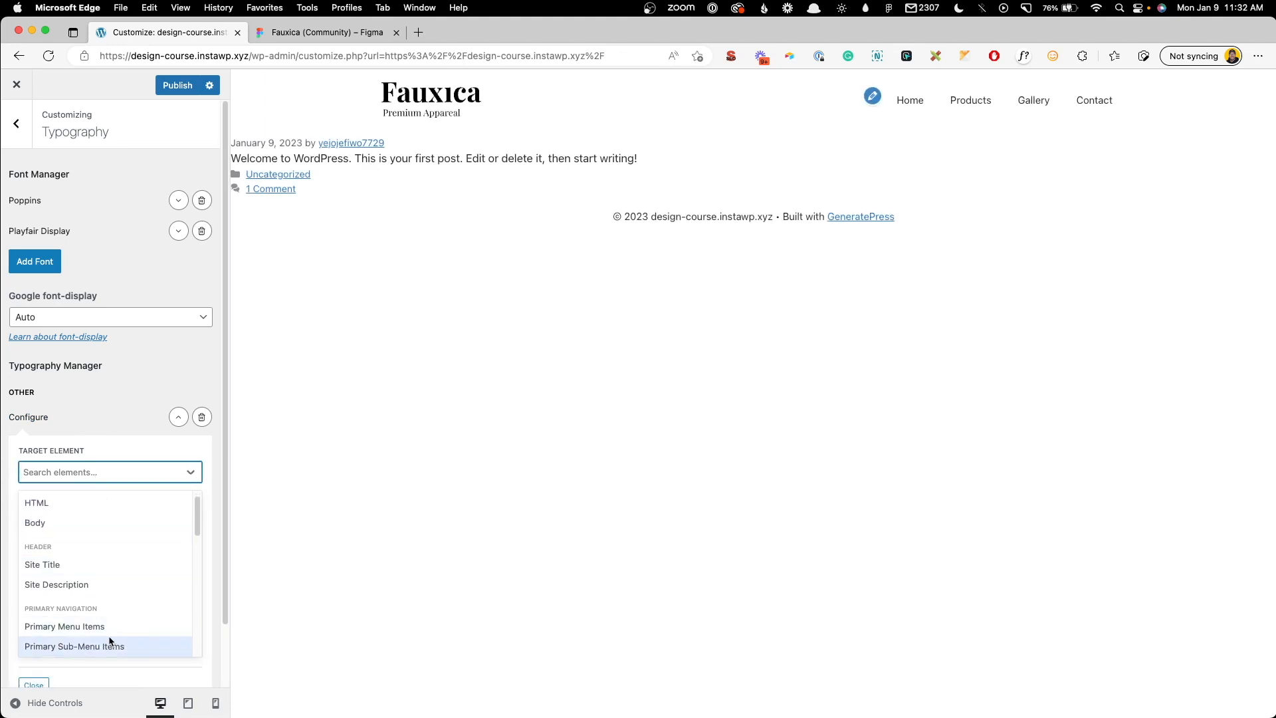
{"action": "left_click", "coordinate": [103, 625]}
{"action": "left_click", "coordinate": [98, 517]}
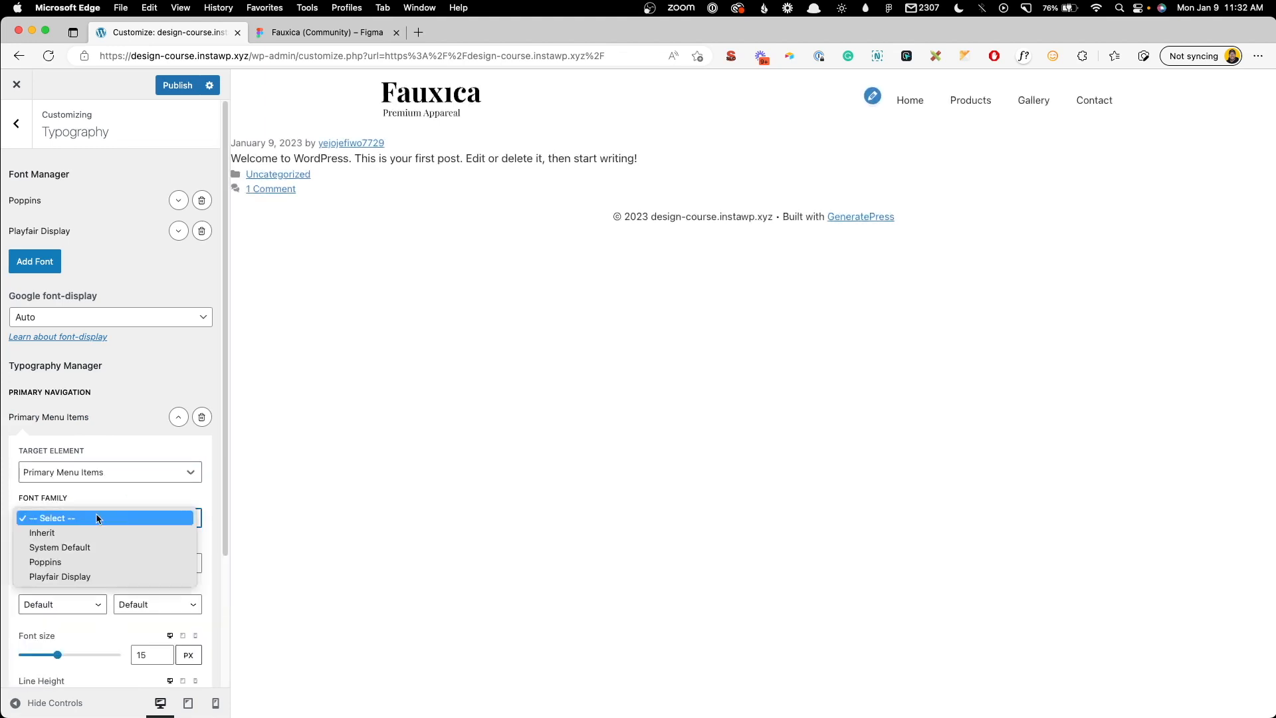
{"action": "left_click", "coordinate": [72, 566]}
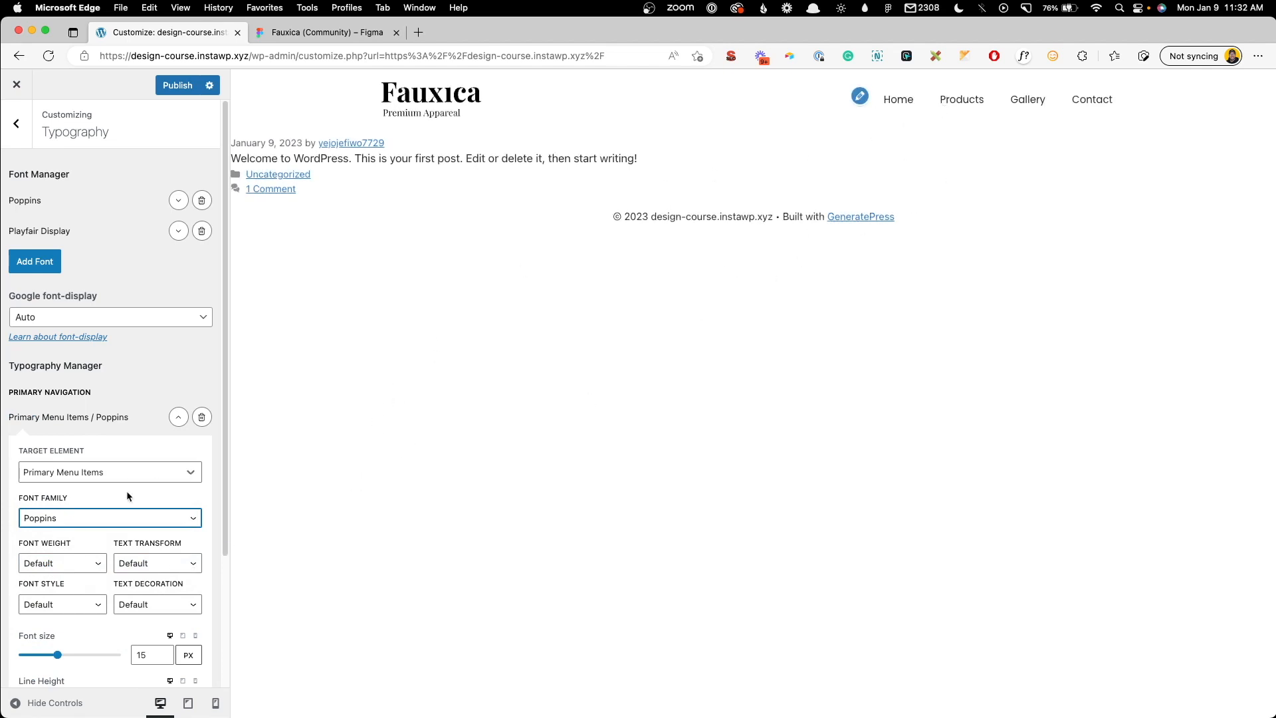
Step: Set the Primary Menu Items to uppercase with .1 em letter spacing and publish the typography changes
{"action": "scroll", "coordinate": [128, 508], "scroll_direction": "down", "scroll_amount": 3}
{"action": "left_click", "coordinate": [145, 523]}
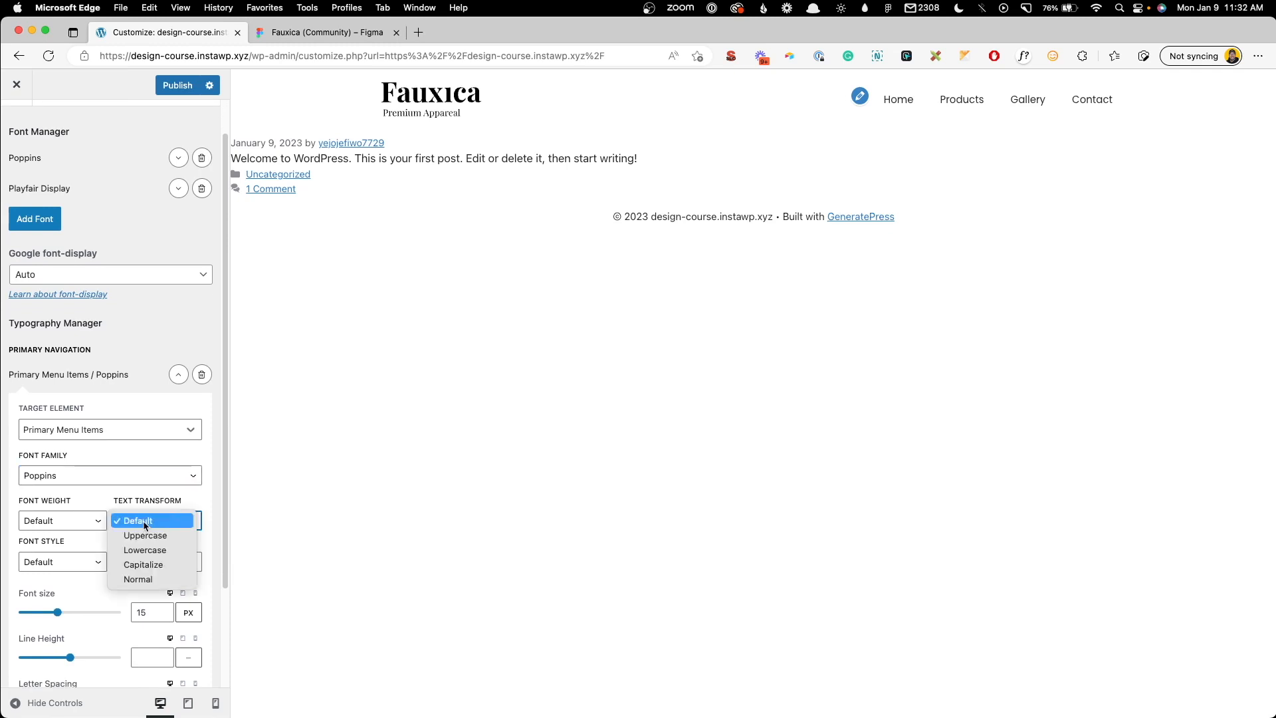
{"action": "left_click", "coordinate": [145, 535]}
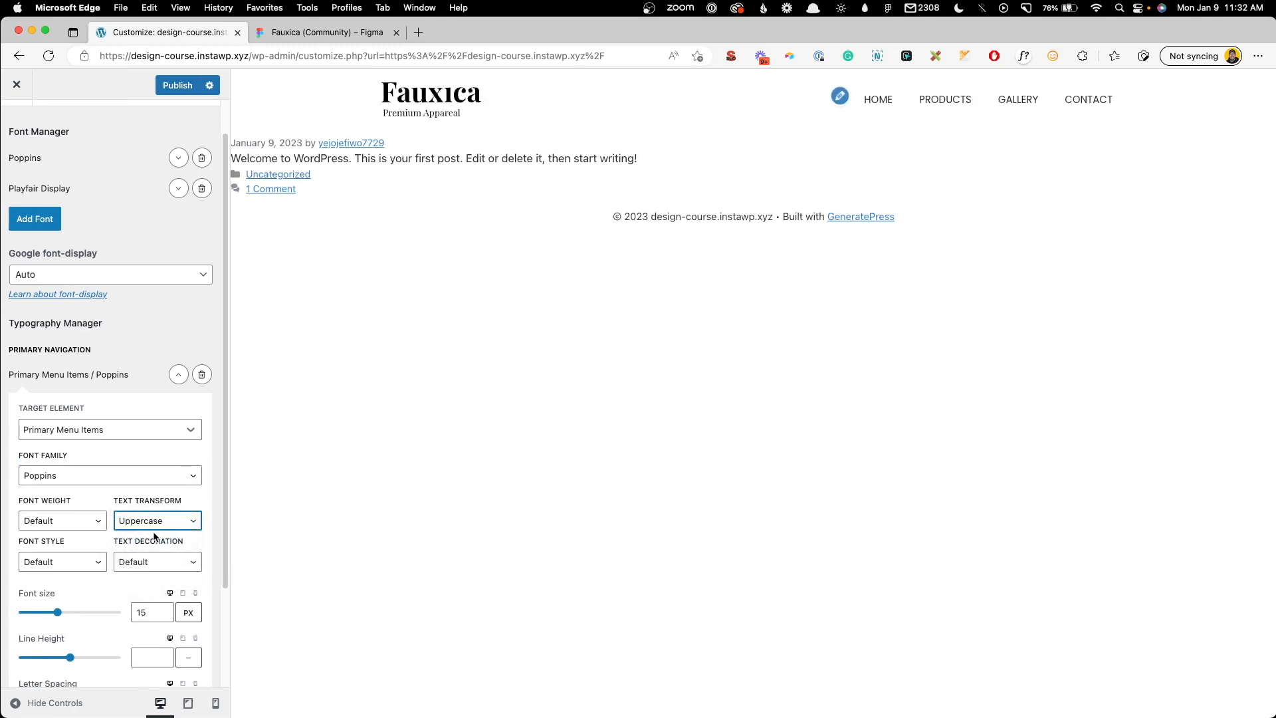
{"action": "scroll", "coordinate": [142, 610], "scroll_direction": "down", "scroll_amount": 3}
{"action": "left_click", "coordinate": [188, 577]}
{"action": "left_click", "coordinate": [161, 610]}
{"action": "left_click", "coordinate": [155, 579]}
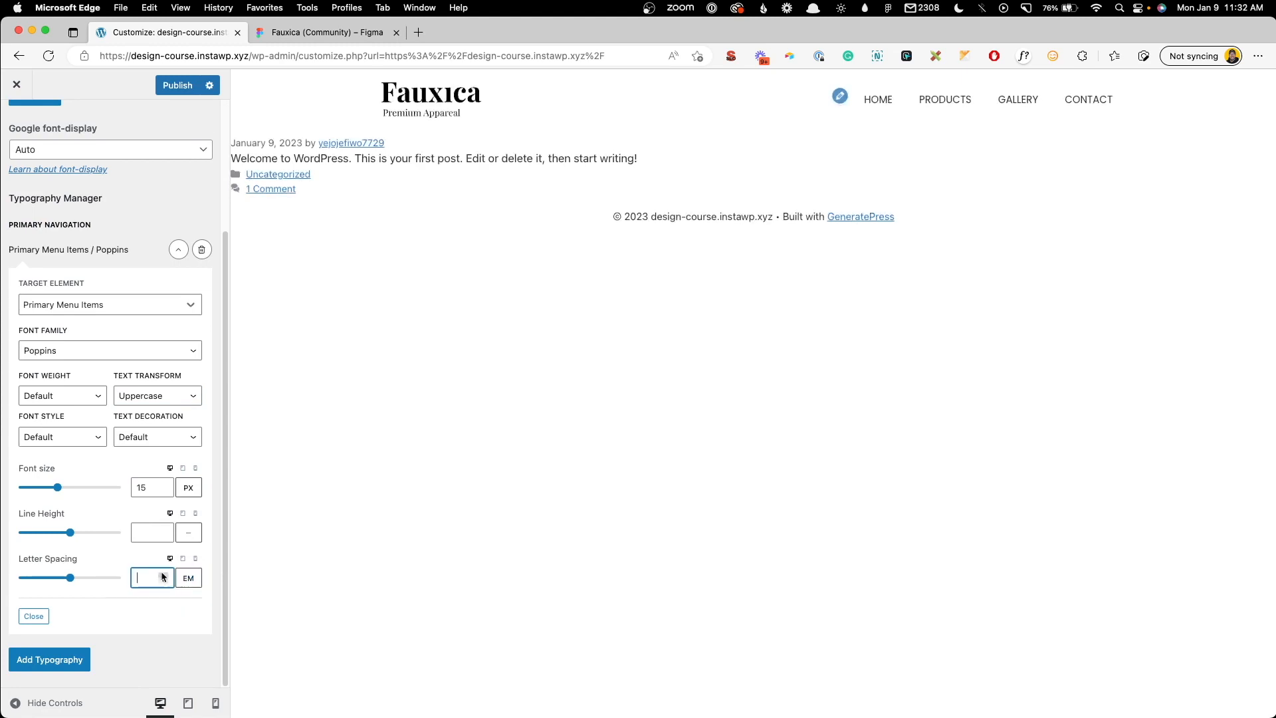
{"action": "type", "text": ".1"}
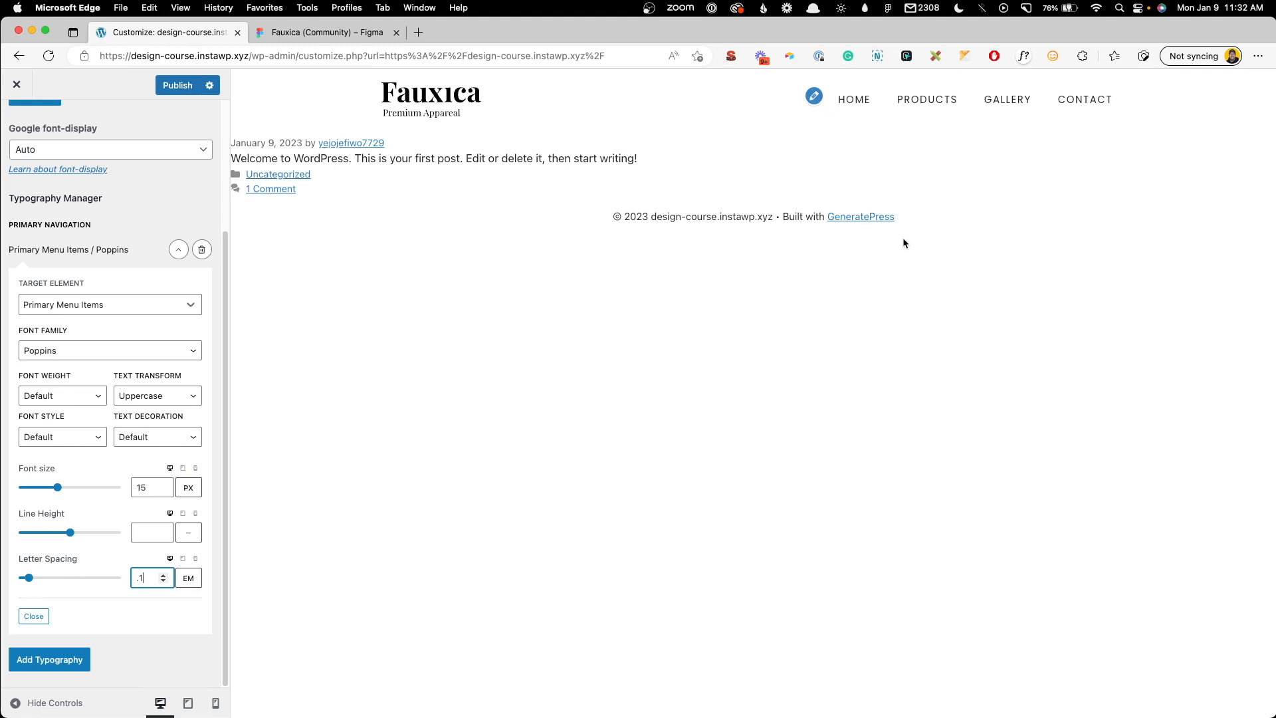
{"action": "left_click", "coordinate": [178, 86]}
{"action": "scroll", "coordinate": [137, 229], "scroll_direction": "up", "scroll_amount": 5}
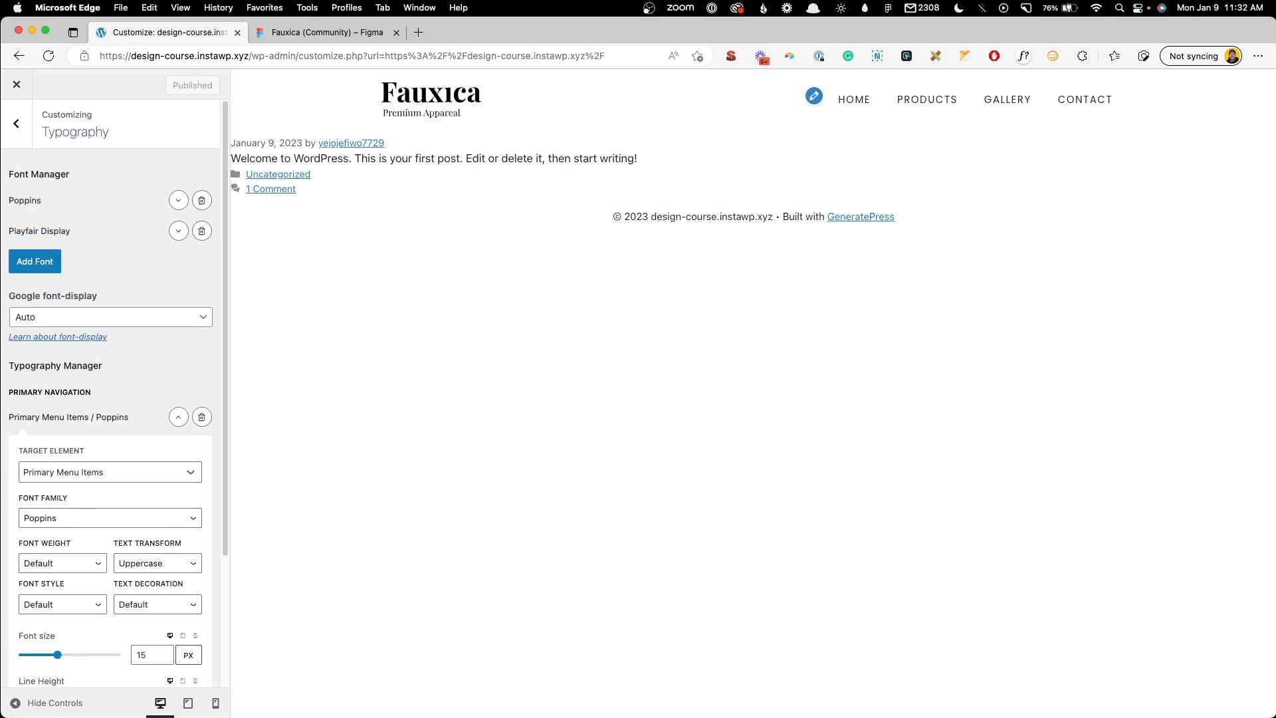
Step: Check the normal, hover and current Navigation Text colors in the Primary Navigation color settings
{"action": "left_click", "coordinate": [19, 130]}
{"action": "left_click", "coordinate": [74, 289]}
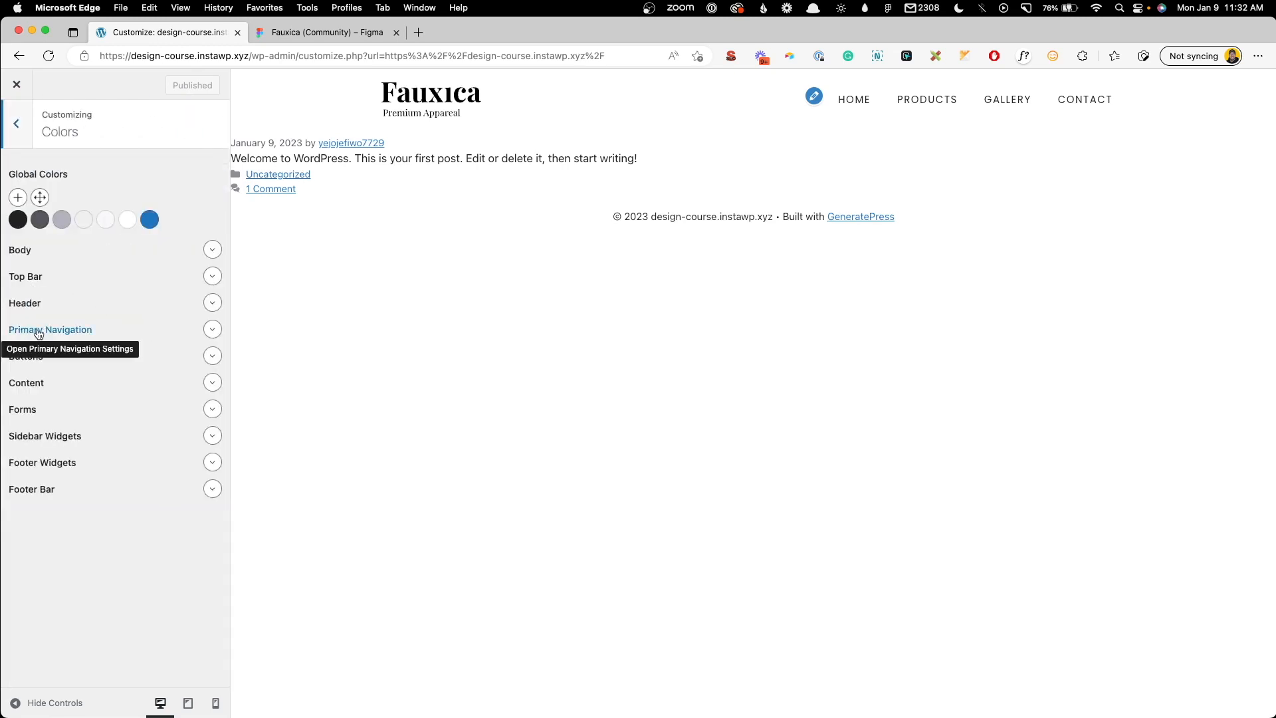
{"action": "left_click", "coordinate": [211, 329]}
{"action": "left_click", "coordinate": [169, 394]}
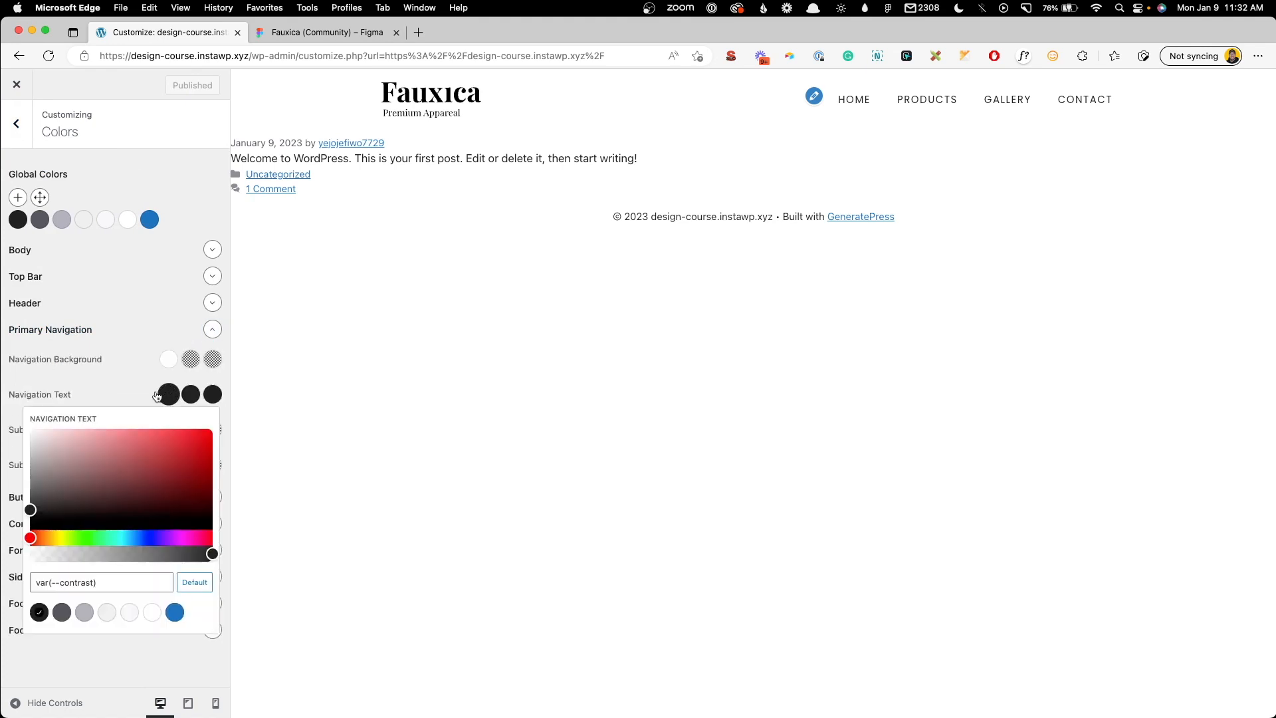
{"action": "left_click", "coordinate": [169, 396]}
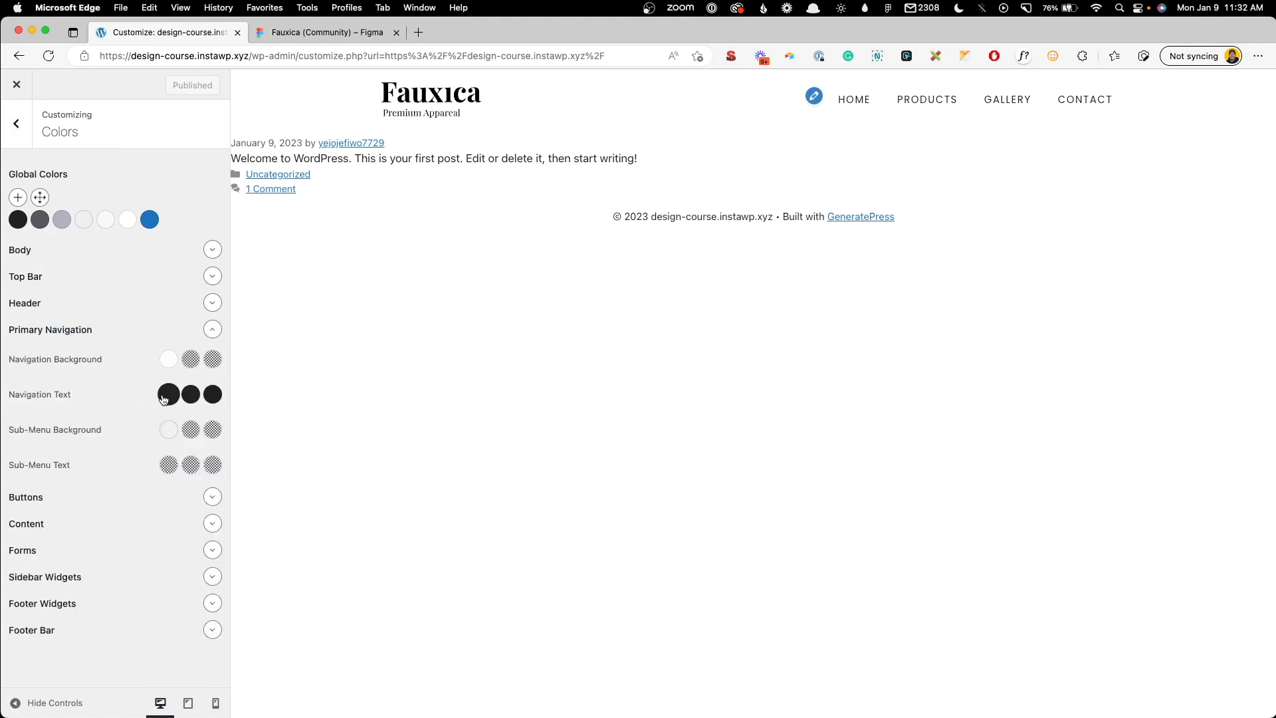
{"action": "left_click", "coordinate": [169, 396]}
{"action": "left_click", "coordinate": [191, 395]}
{"action": "left_click", "coordinate": [212, 396]}
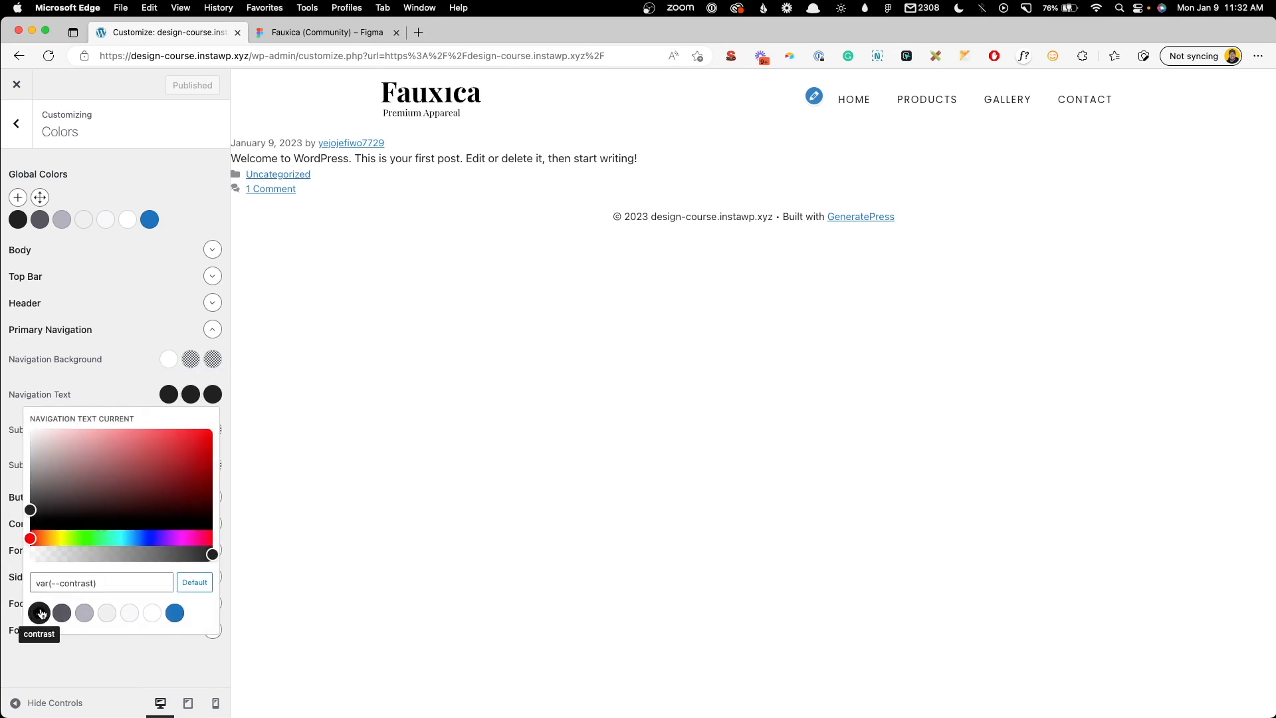
{"action": "left_click", "coordinate": [112, 385]}
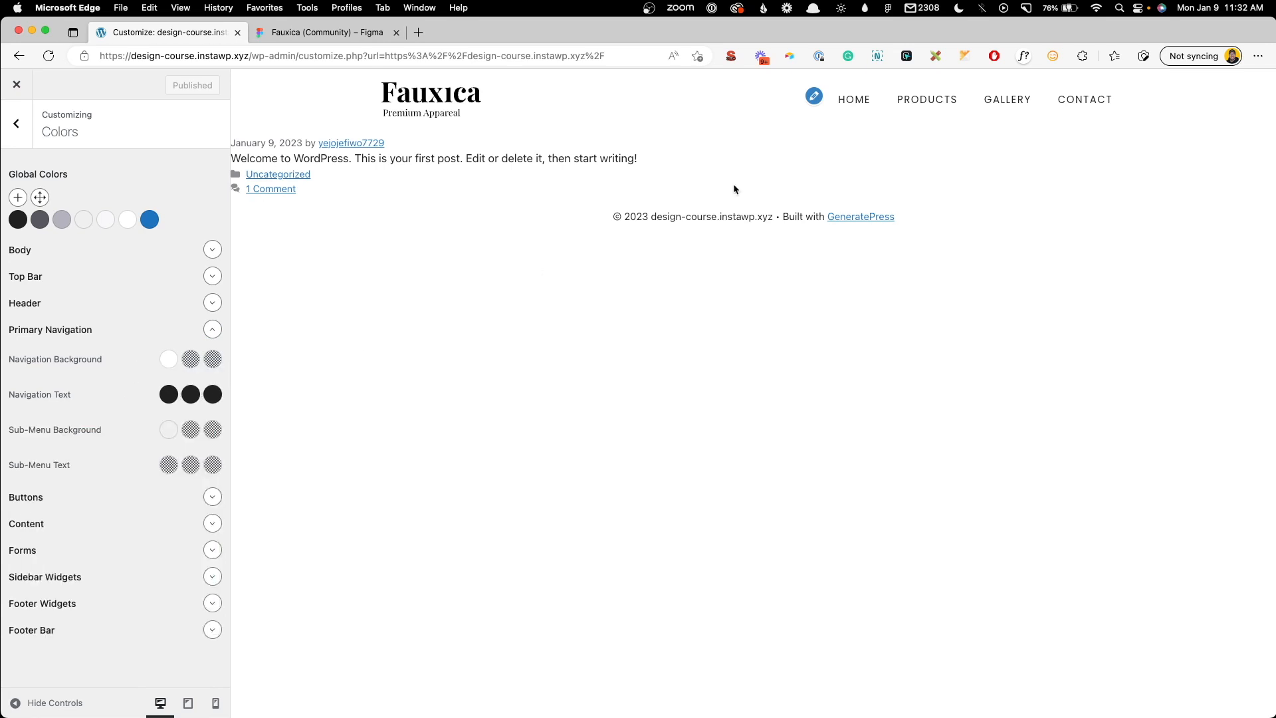
Step: Open the Additional CSS editor after checking the underlined Home link in the Figma design and its prototype view
{"action": "left_click", "coordinate": [26, 124]}
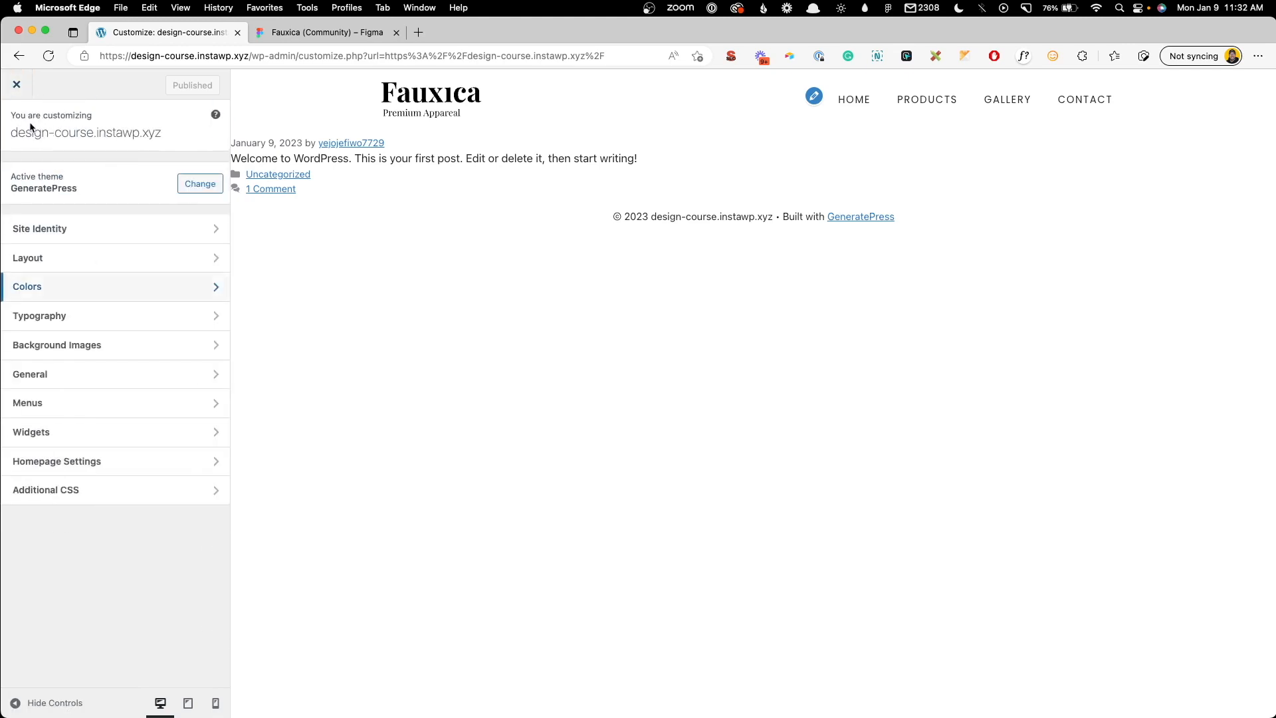
{"action": "left_click", "coordinate": [101, 491]}
{"action": "left_click", "coordinate": [346, 34]}
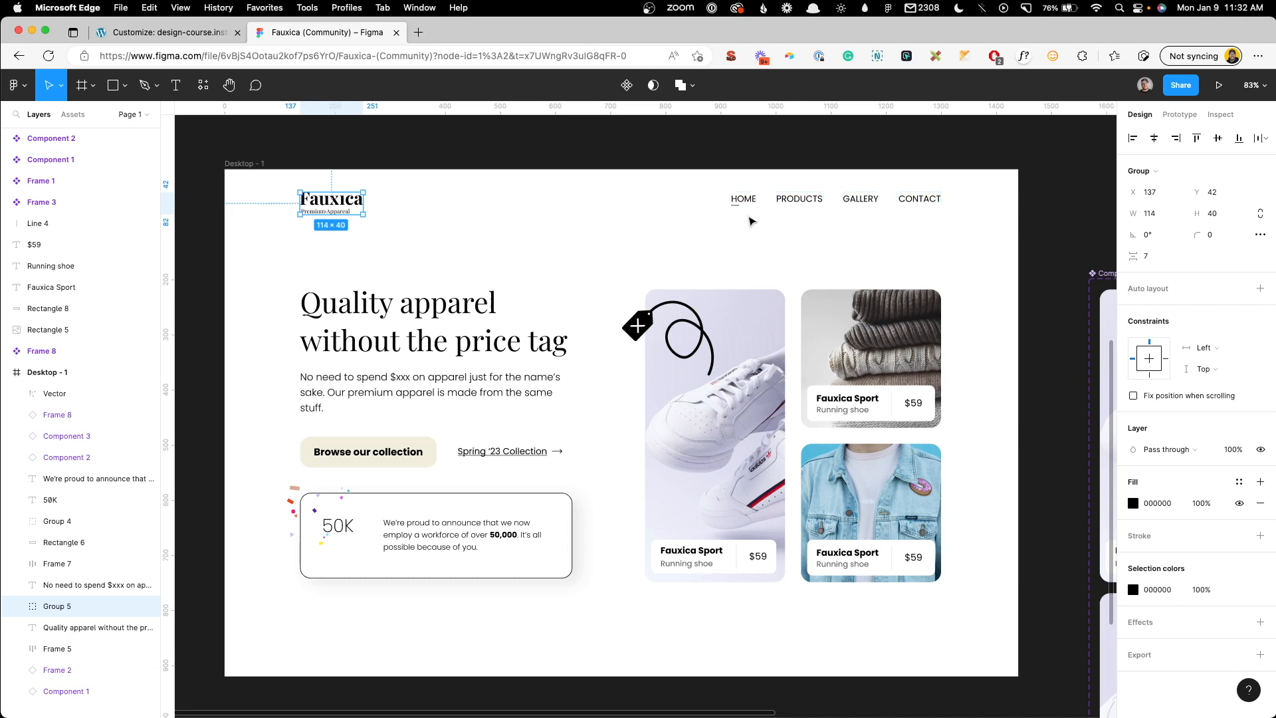
{"action": "left_click", "coordinate": [1220, 86]}
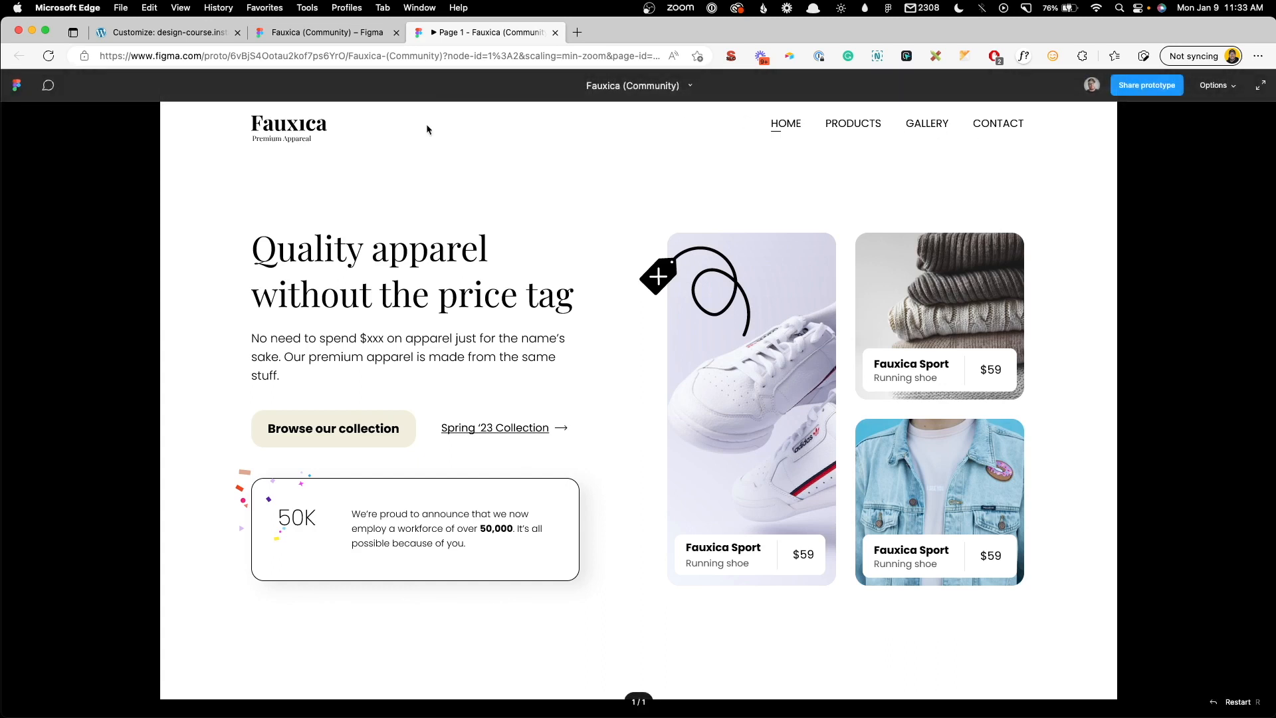
{"action": "left_click", "coordinate": [329, 32]}
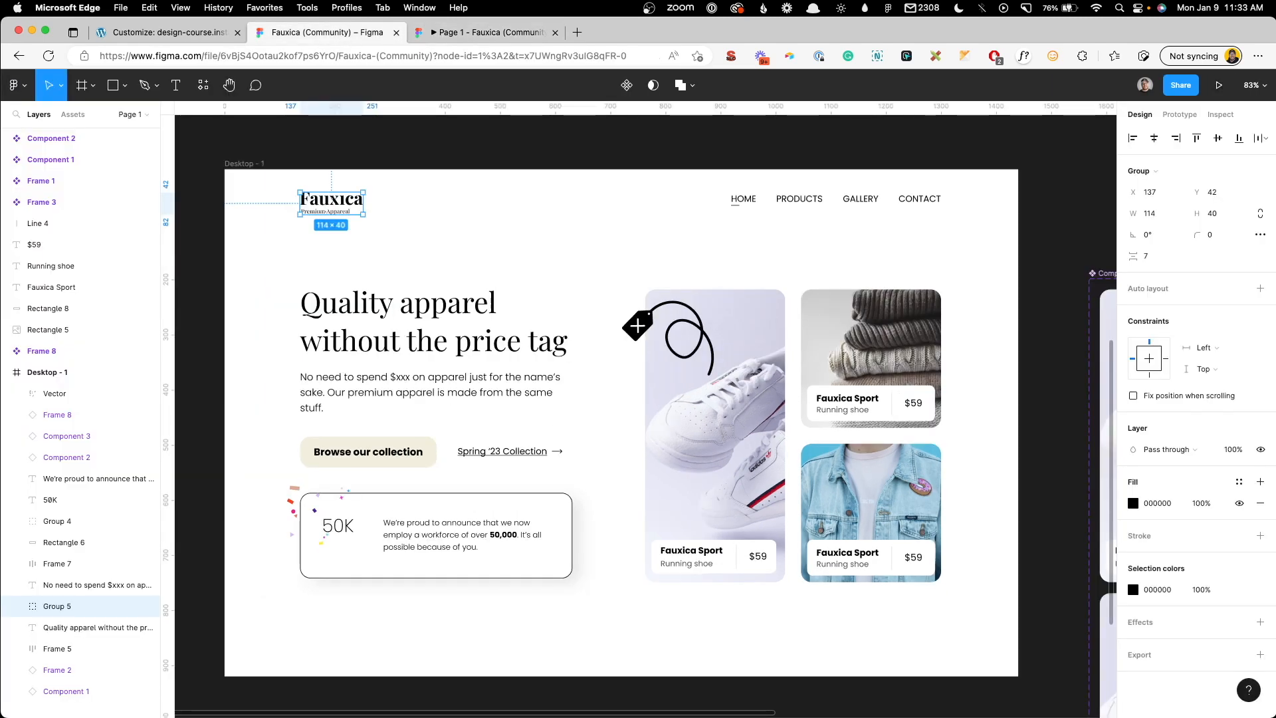
{"action": "left_click", "coordinate": [169, 32]}
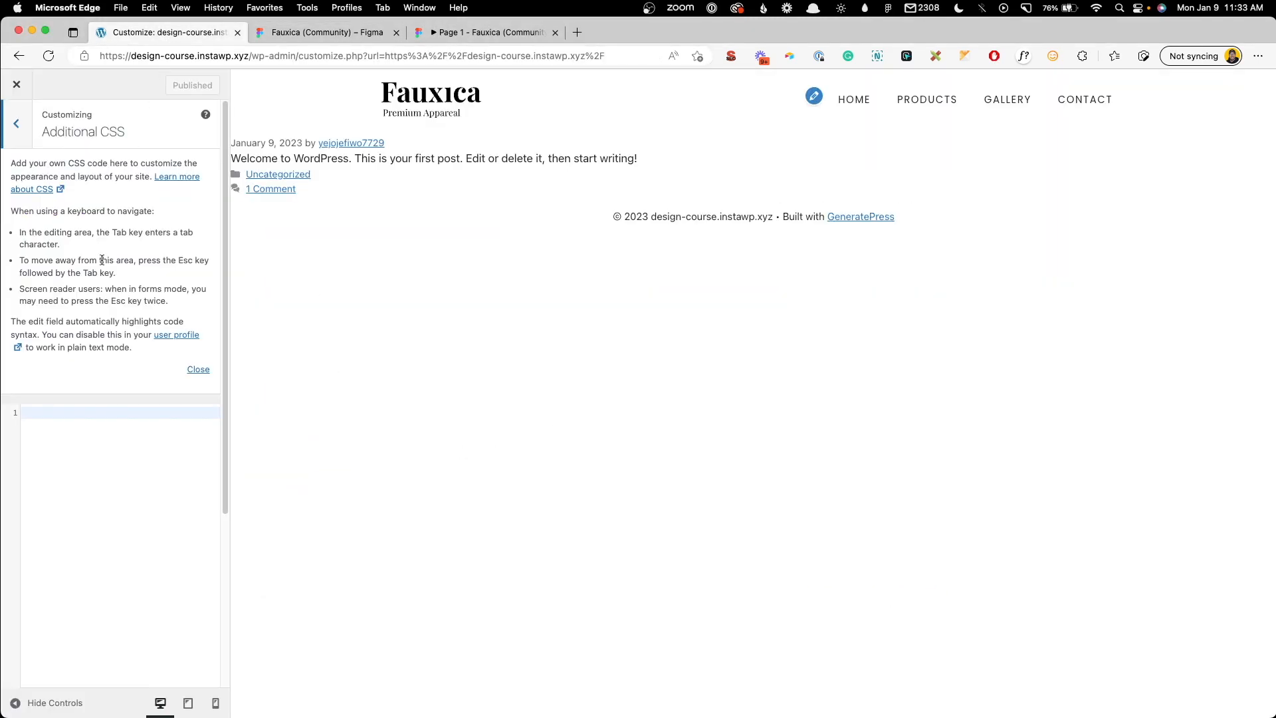
Step: Write an empty CSS rule for .main-navigation .main-nav > ul > li.current_page_item and load the Home page in the preview
{"action": "left_click", "coordinate": [74, 411]}
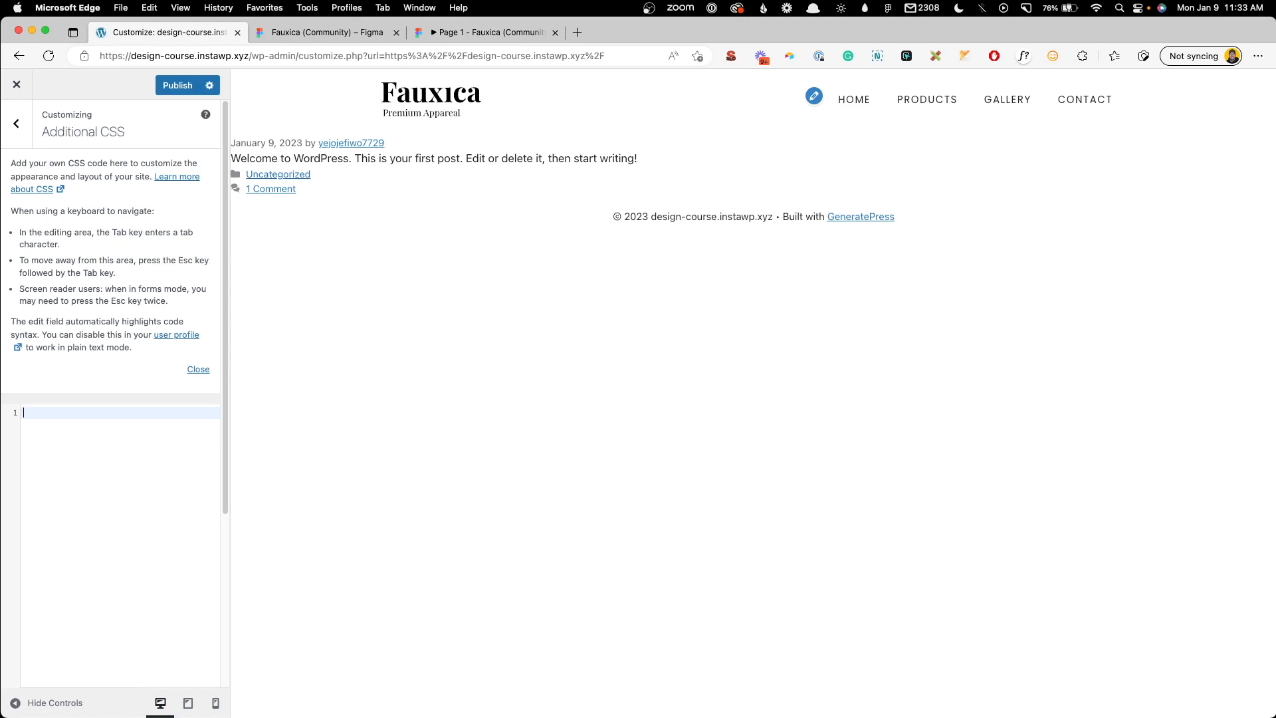
{"action": "type", "text": ".main-navigation .main-nav > ul > licu"}
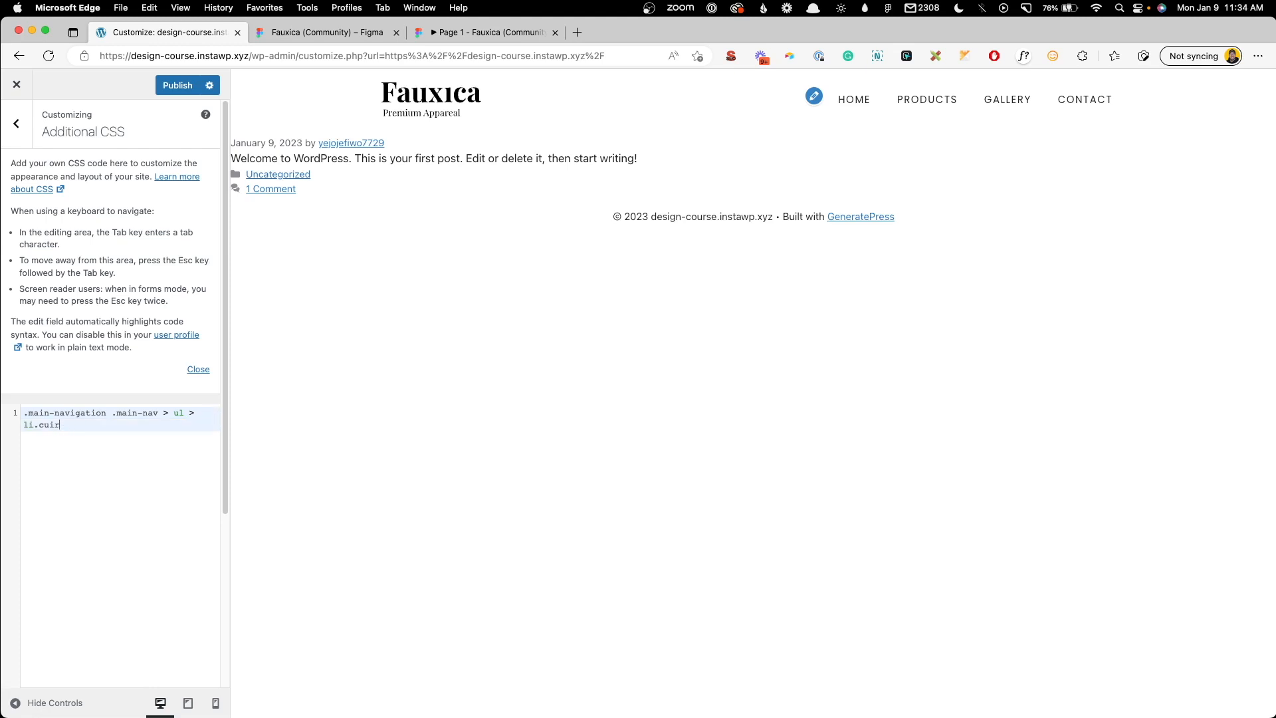
{"action": "type", "text": "rrent_page_item"}
{"action": "left_click", "coordinate": [847, 103]}
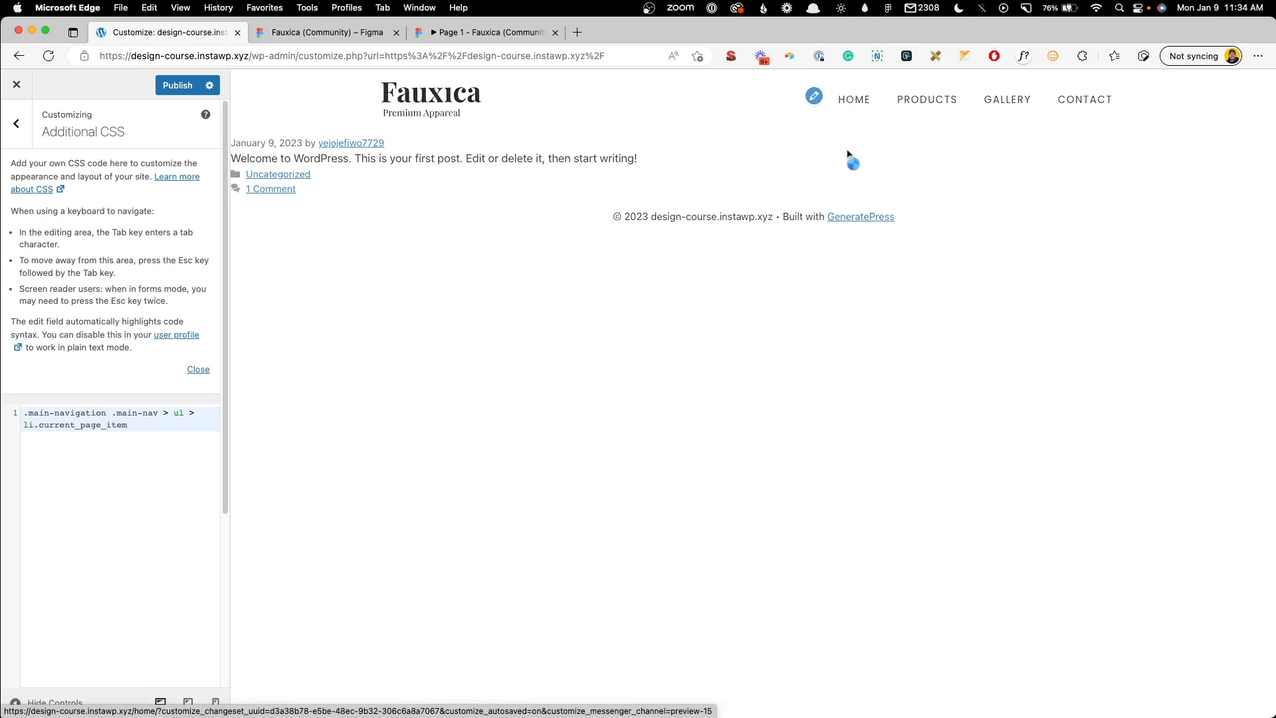
{"action": "left_click", "coordinate": [135, 432]}
{"action": "type", "text": "{"}
{"action": "key", "text": "Return"}
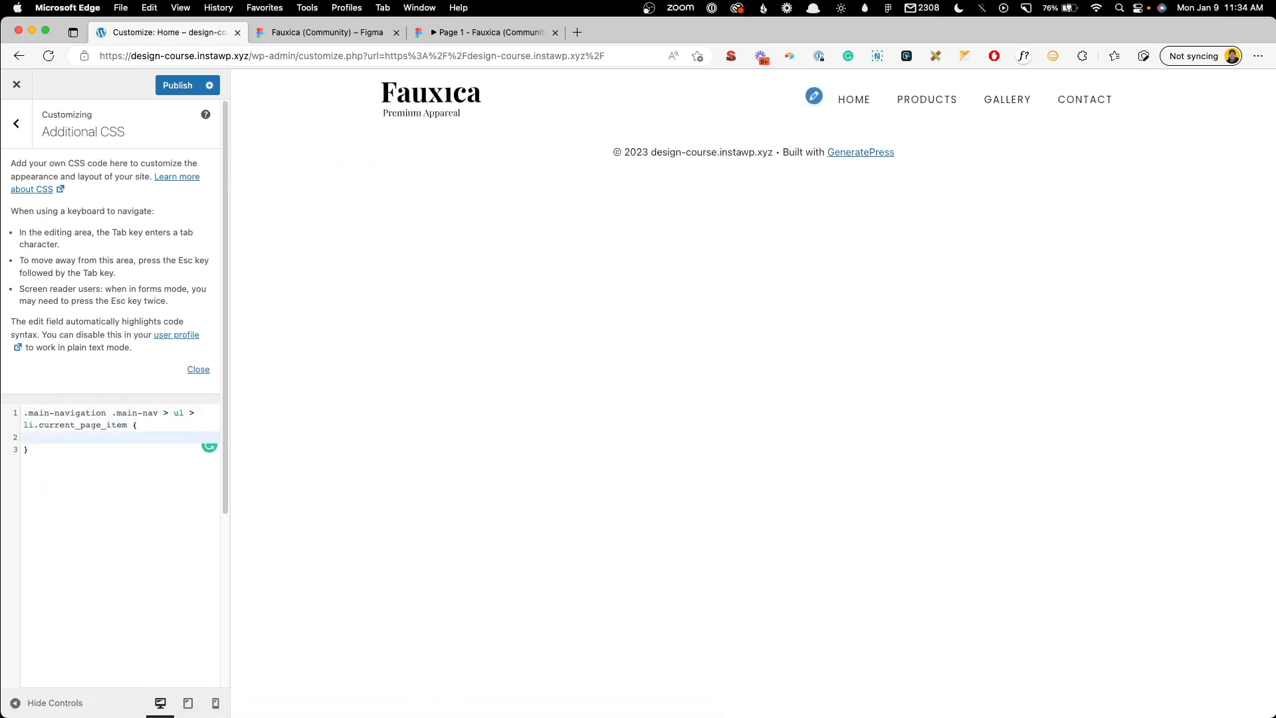
Step: Test the current page item selector with display: none; in its rule, and remove the declaration
{"action": "type", "text": "display: none;"}
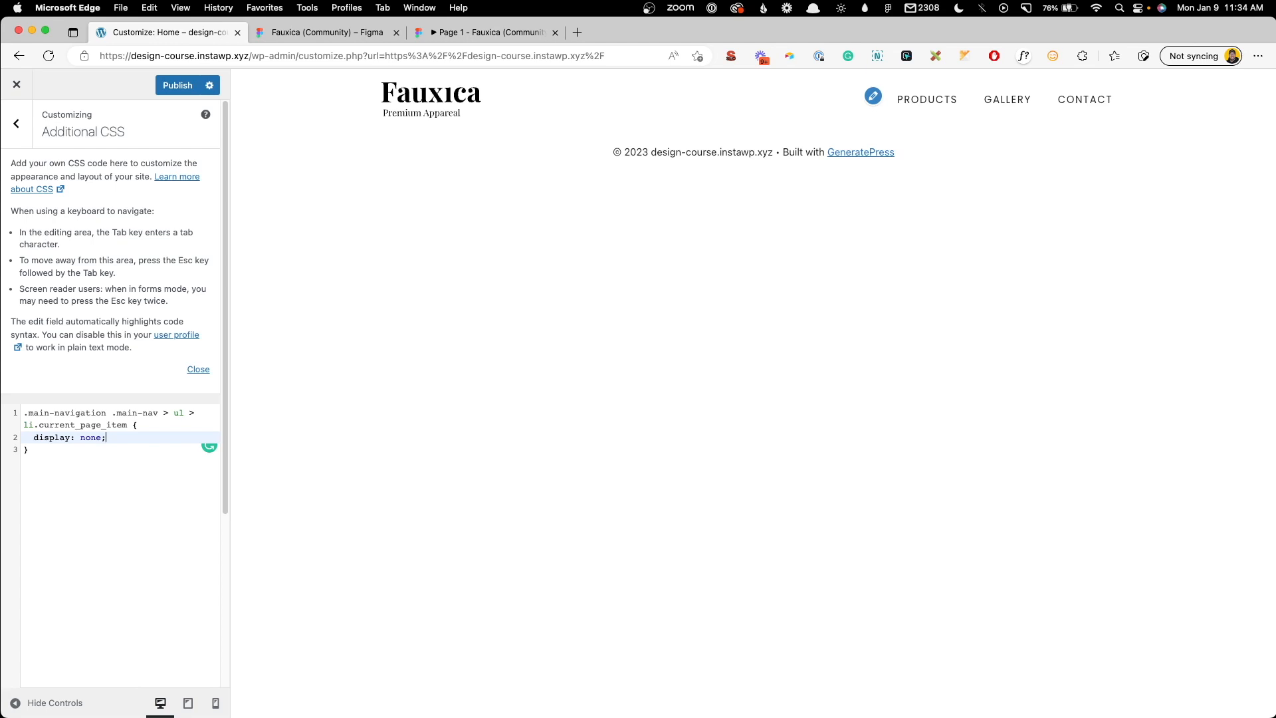
{"action": "key", "text": "BackSpace"}
{"action": "type", "text": ";"}
{"action": "left_click", "coordinate": [929, 100]}
{"action": "left_click", "coordinate": [952, 101]}
{"action": "left_click_drag", "start_coordinate": [117, 444], "coordinate": [10, 441]}
{"action": "key", "text": "BackSpace"}
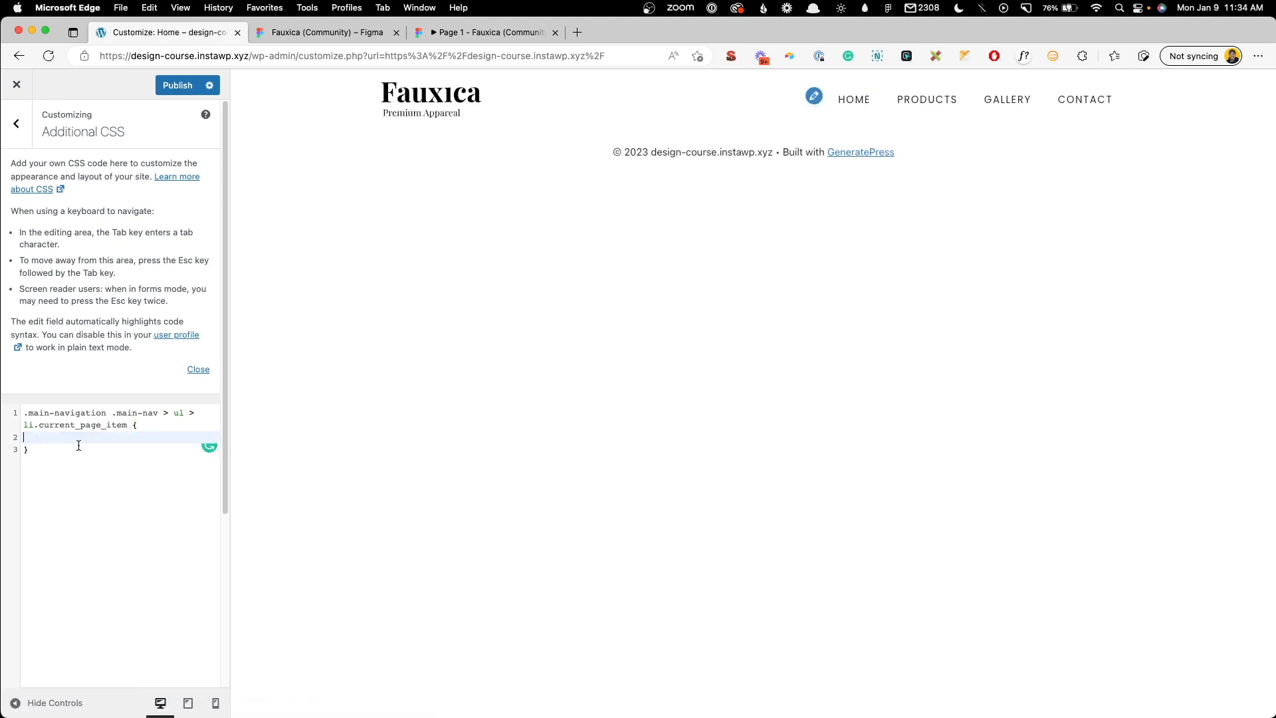
{"action": "left_click", "coordinate": [125, 424]}
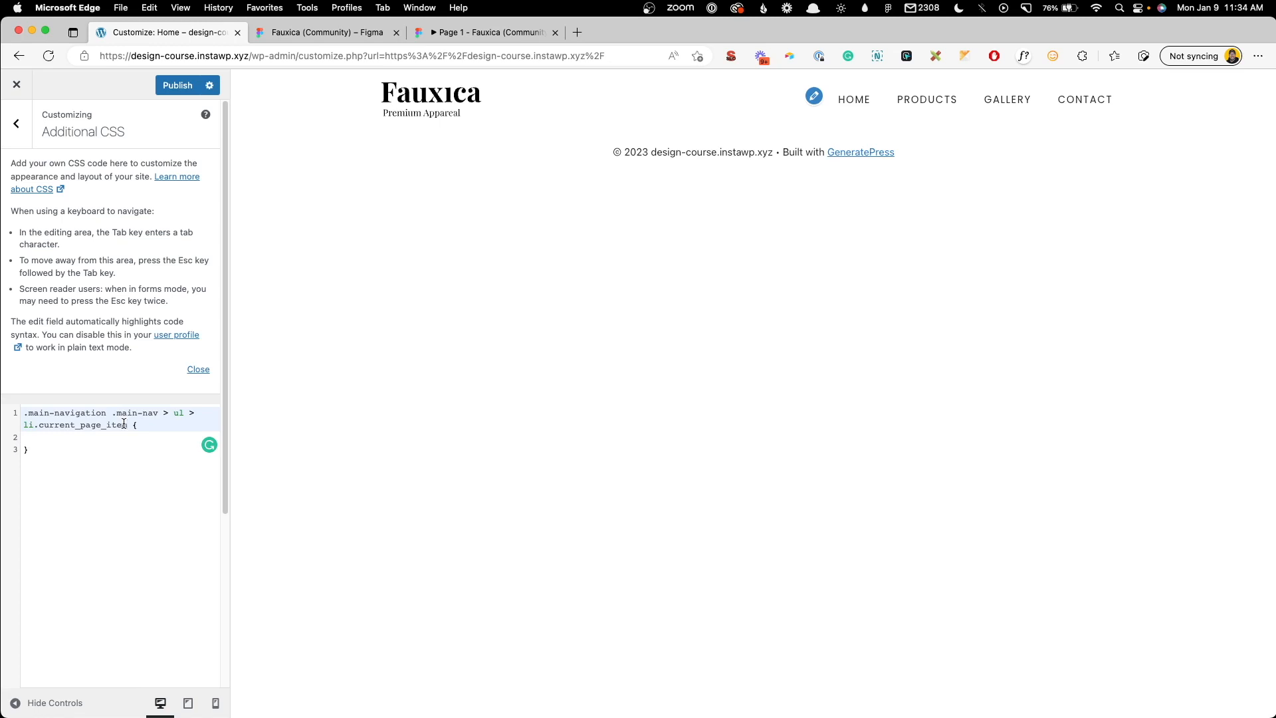
Step: Extend the current page item selector with :after and declare position: absolute; and content: ''; in its rule
{"action": "type", "text": ":"}
{"action": "type", "text": "after"}
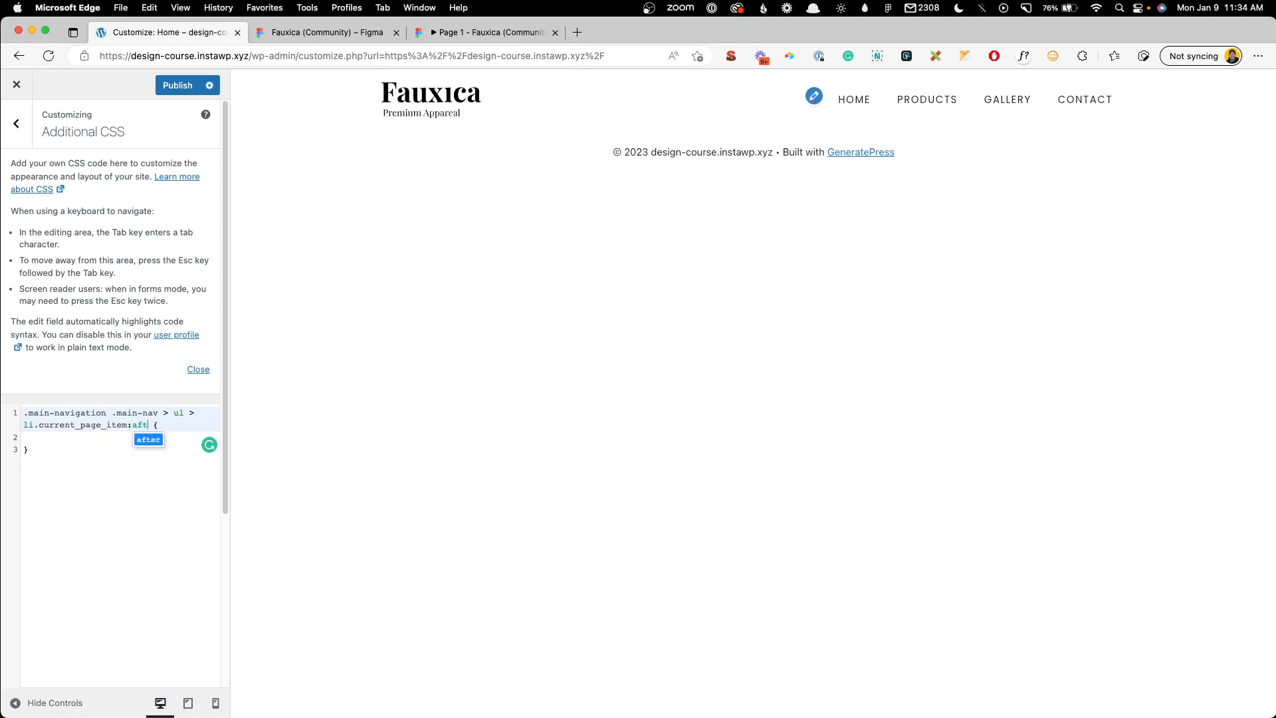
{"action": "left_click", "coordinate": [124, 437]}
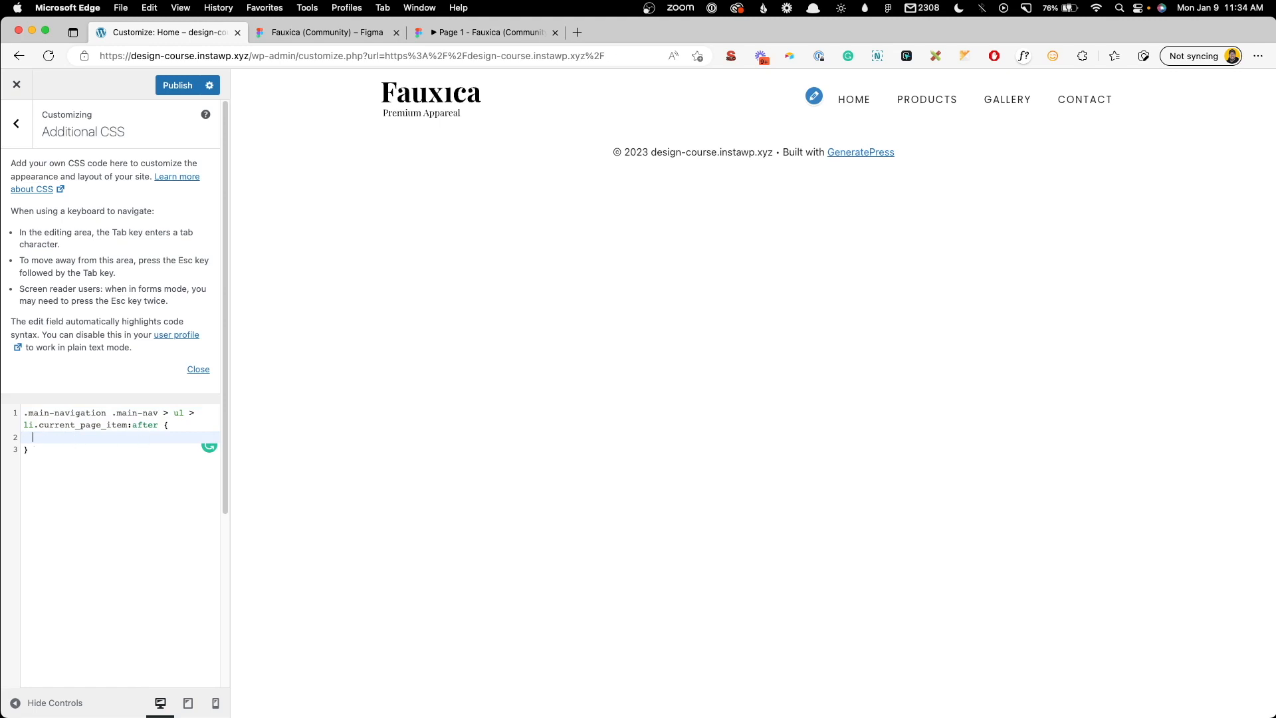
{"action": "type", "text": "position: absolute;"}
{"action": "key", "text": "Return"}
{"action": "type", "text": "content: '"}
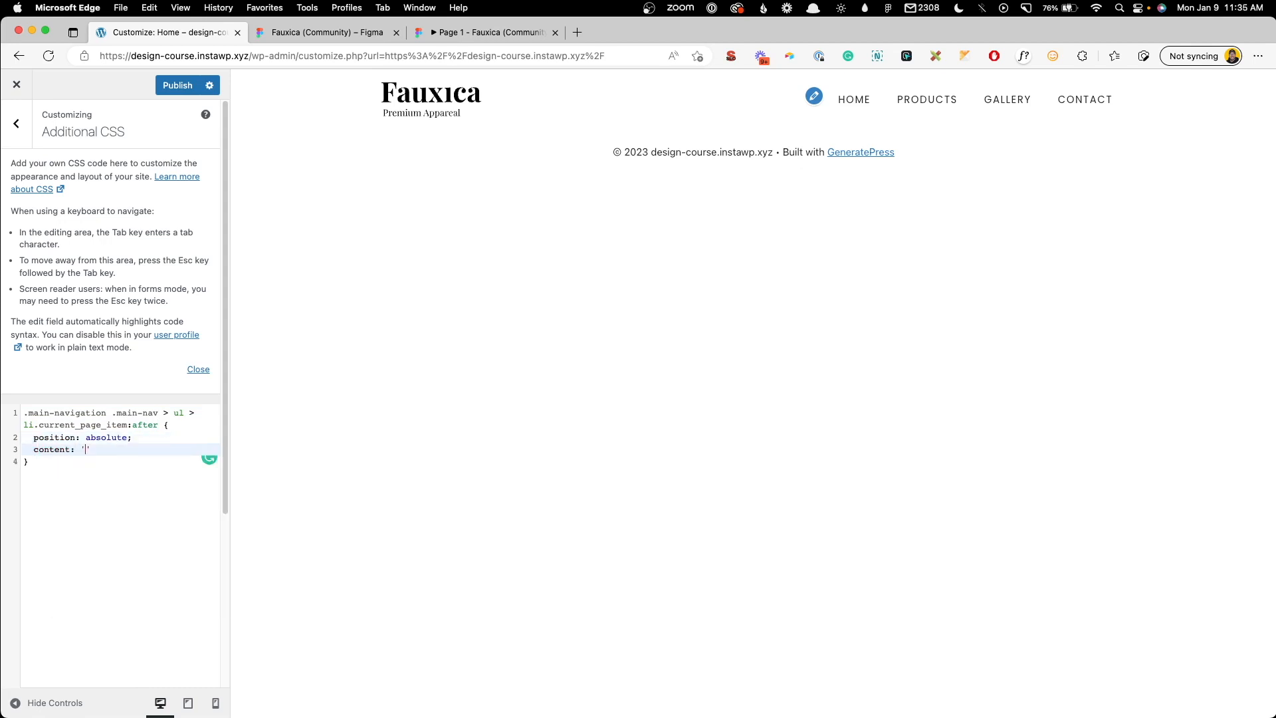
{"action": "type", "text": "';"}
{"action": "key", "text": "Return"}
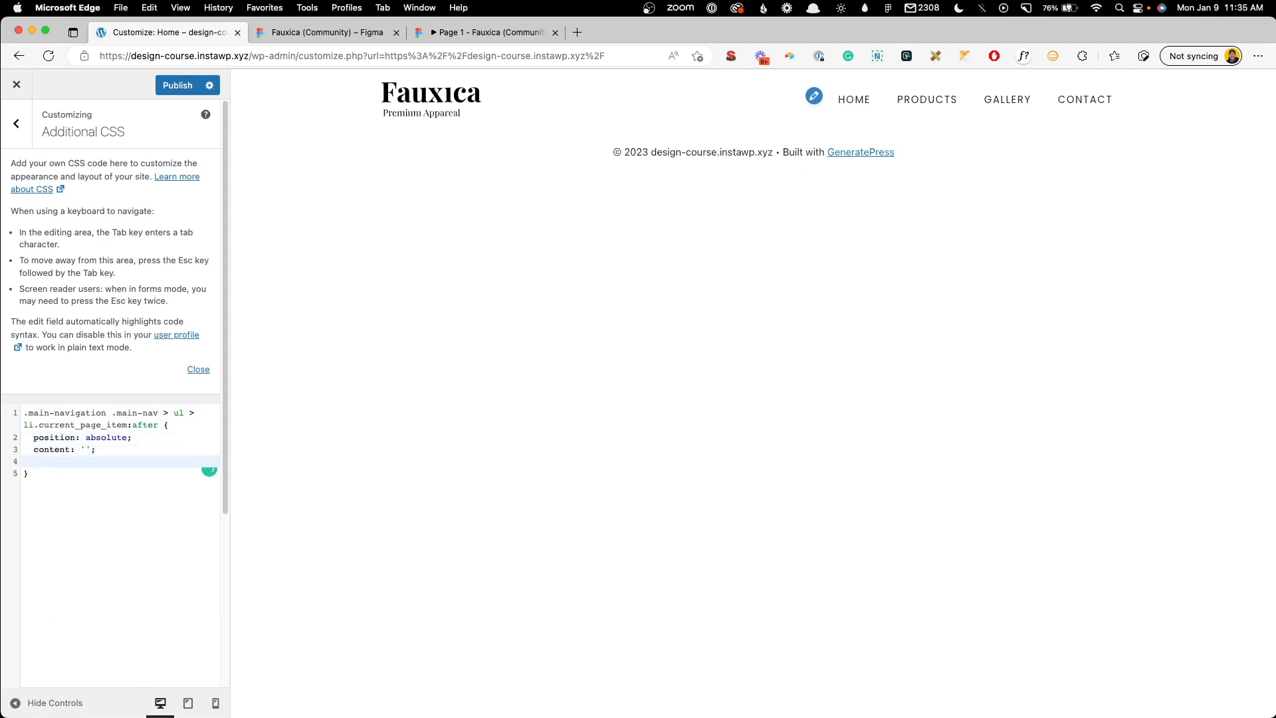
Step: Give the :after rule a width of 30%, a height of 2px and a black background-color
{"action": "type", "text": "width: "}
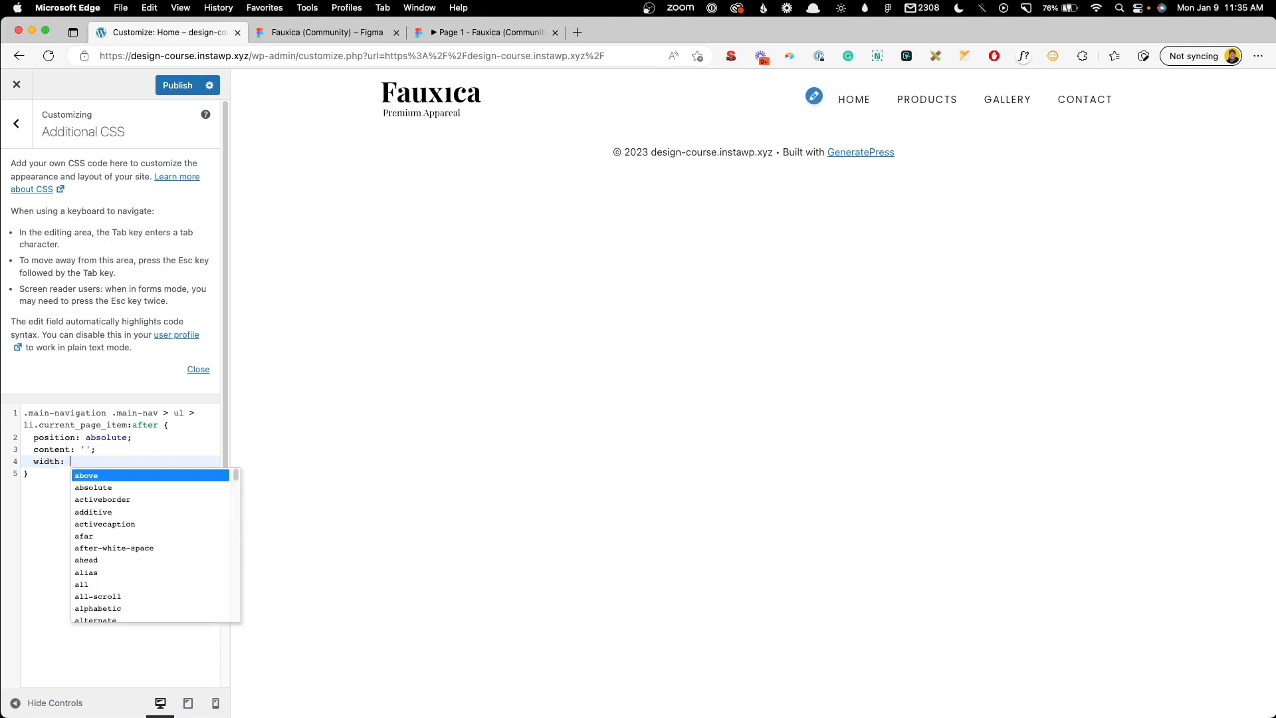
{"action": "type", "text": "30%;"}
{"action": "key", "text": "Return"}
{"action": "type", "text": "height:  2px;"}
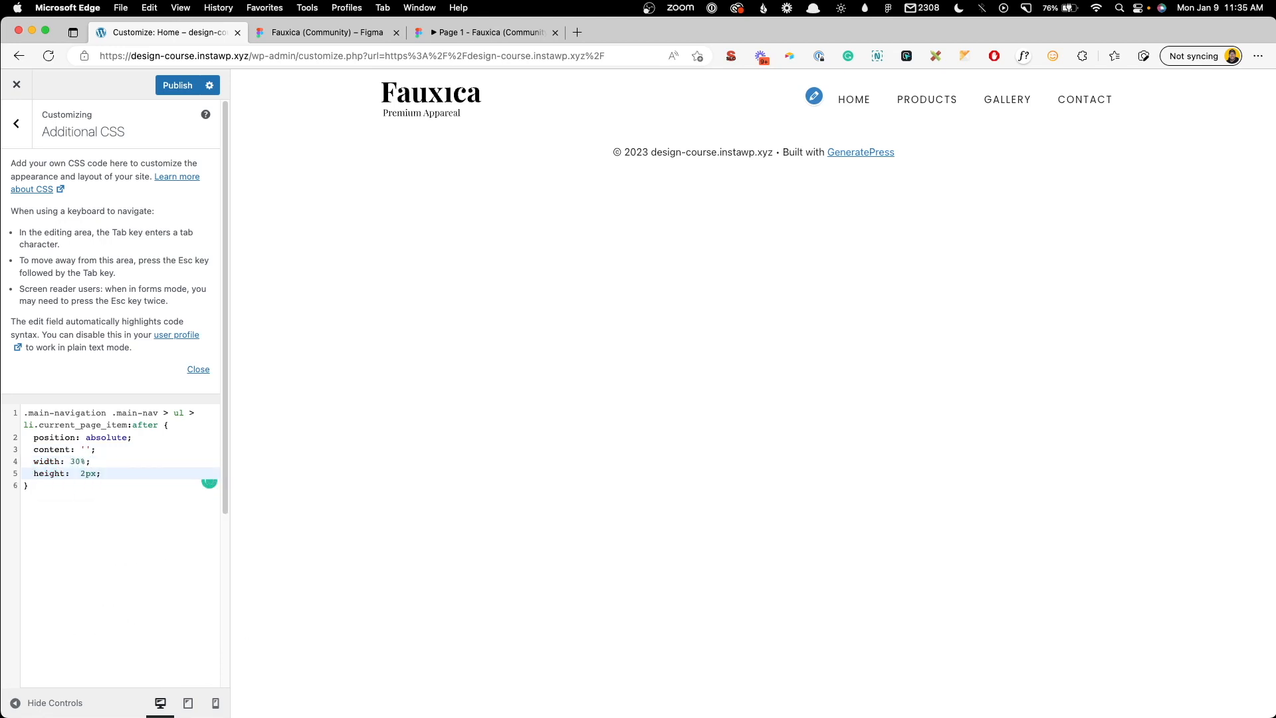
{"action": "key", "text": "Return"}
{"action": "type", "text": "backgro"}
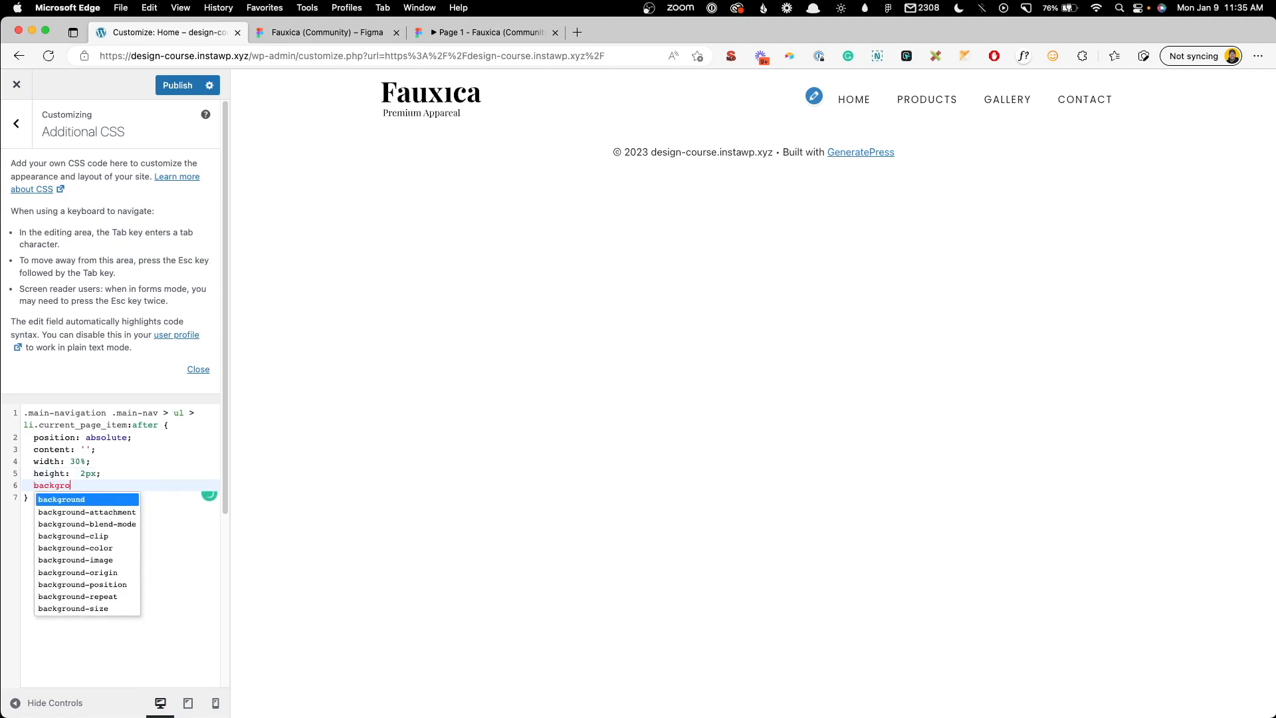
{"action": "type", "text": "und-color: "}
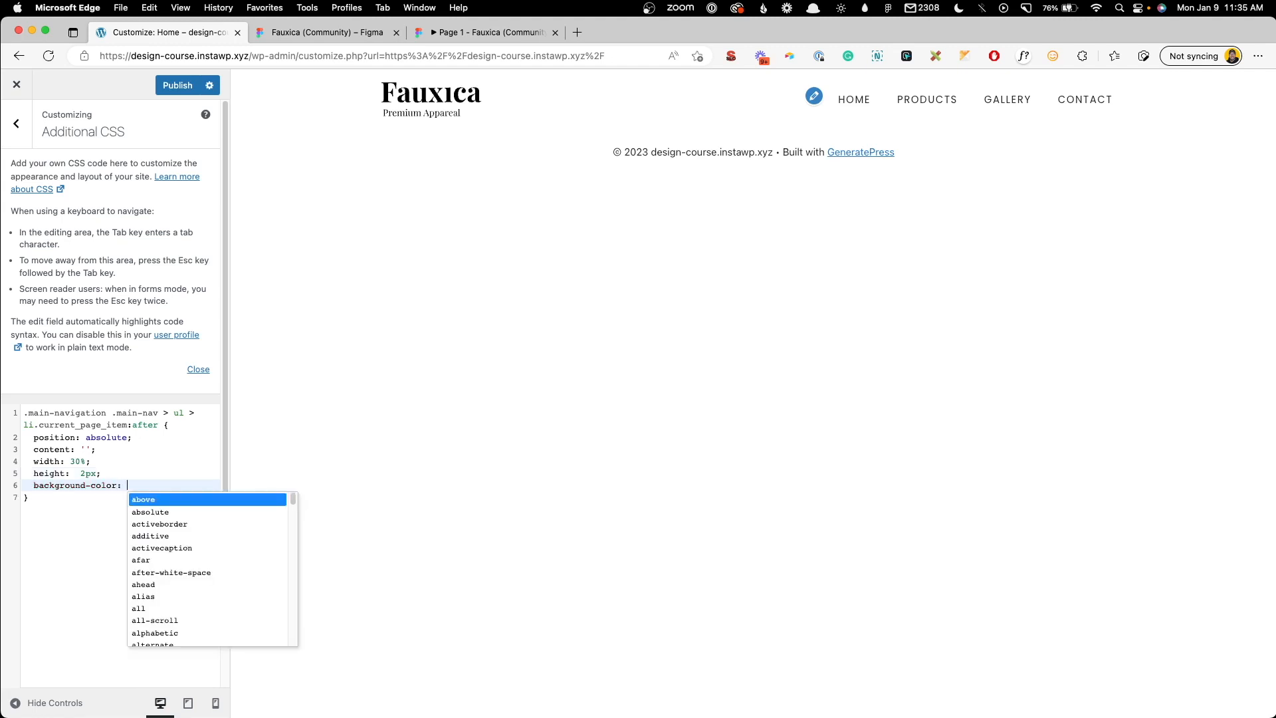
{"action": "type", "text": "black;"}
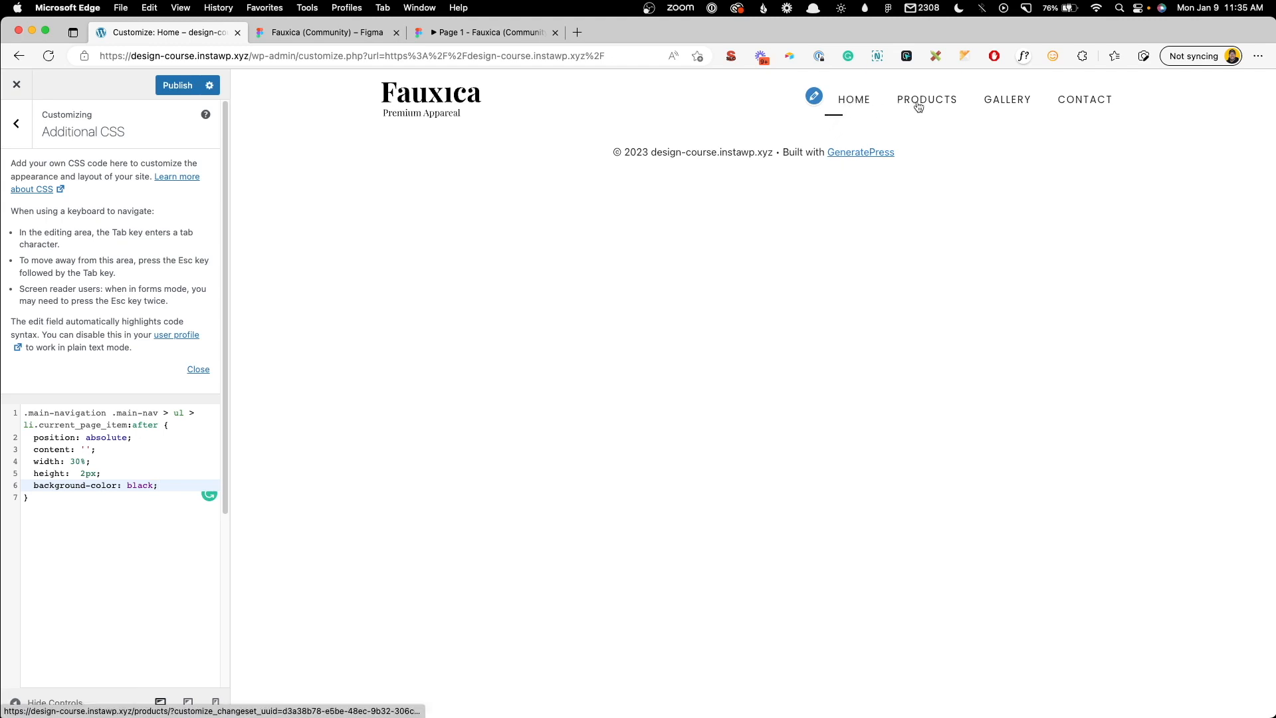
Step: Set the Menu Item Width to 0 px and the Menu Item Height to 34 px in the Primary Navigation layout settings
{"action": "left_click", "coordinate": [19, 126]}
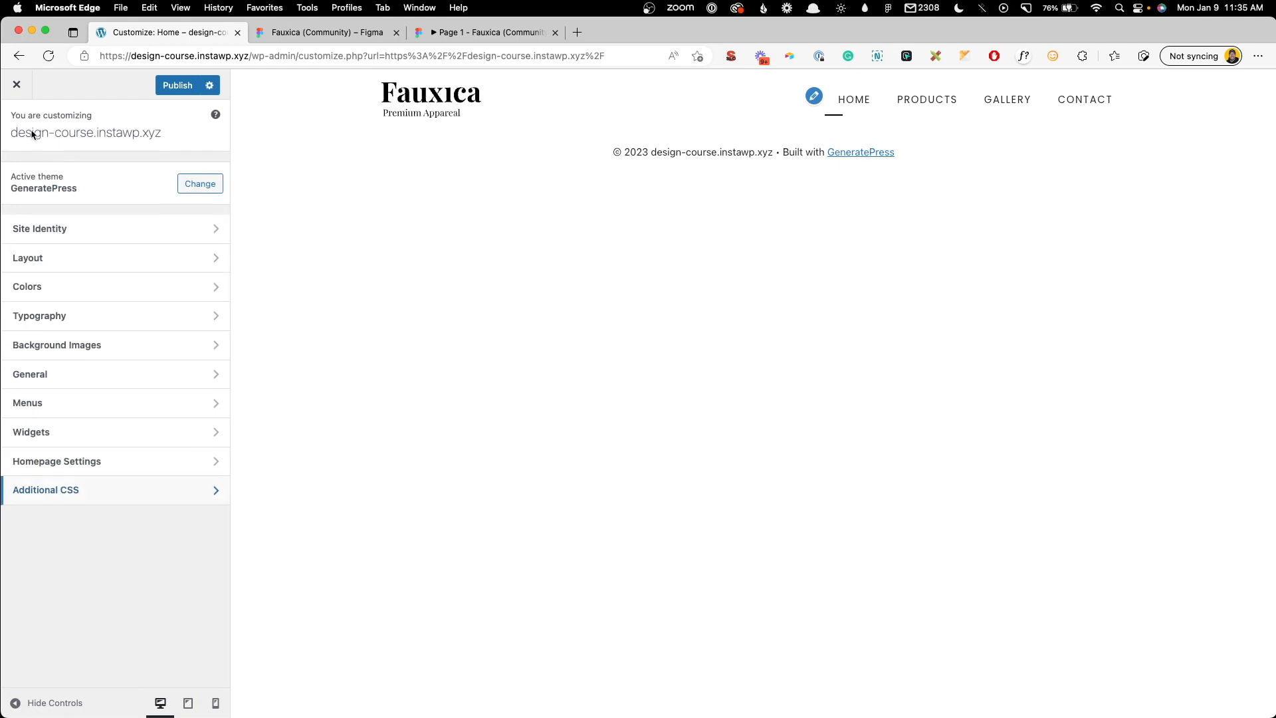
{"action": "left_click", "coordinate": [57, 258]}
{"action": "left_click", "coordinate": [71, 234]}
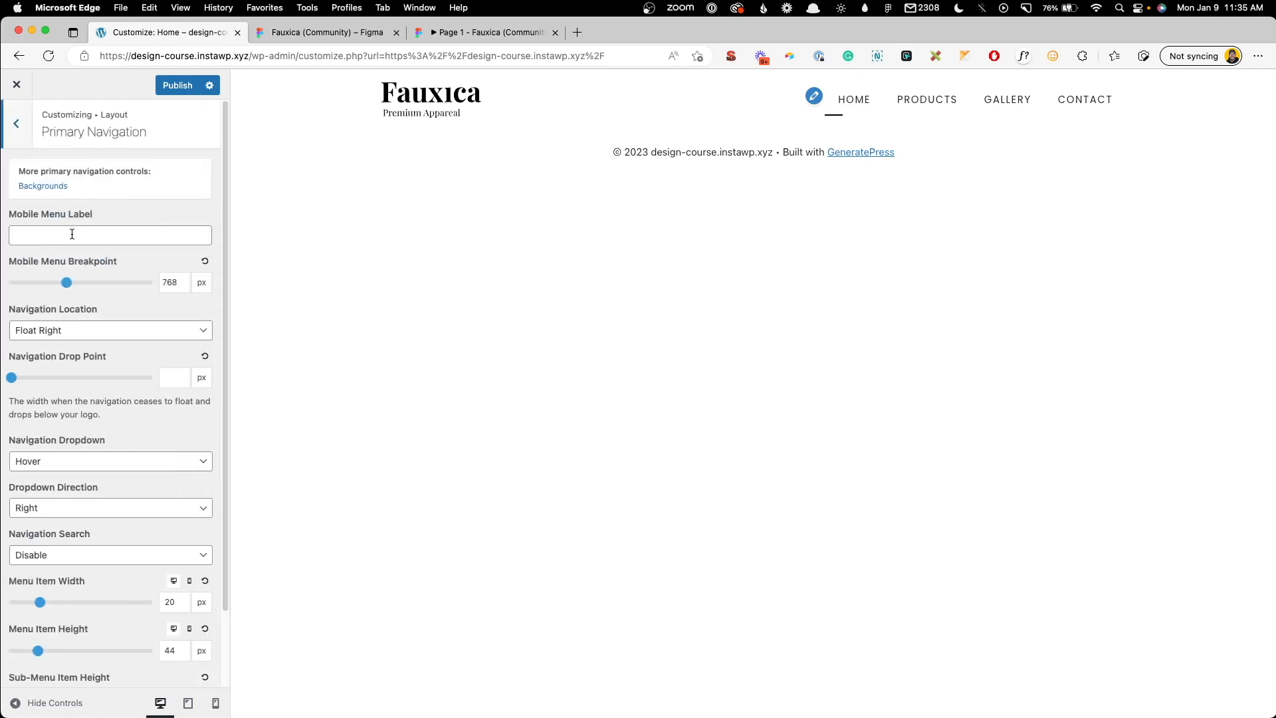
{"action": "scroll", "coordinate": [95, 528], "scroll_direction": "down", "scroll_amount": 2}
{"action": "scroll", "coordinate": [97, 531], "scroll_direction": "down", "scroll_amount": 1}
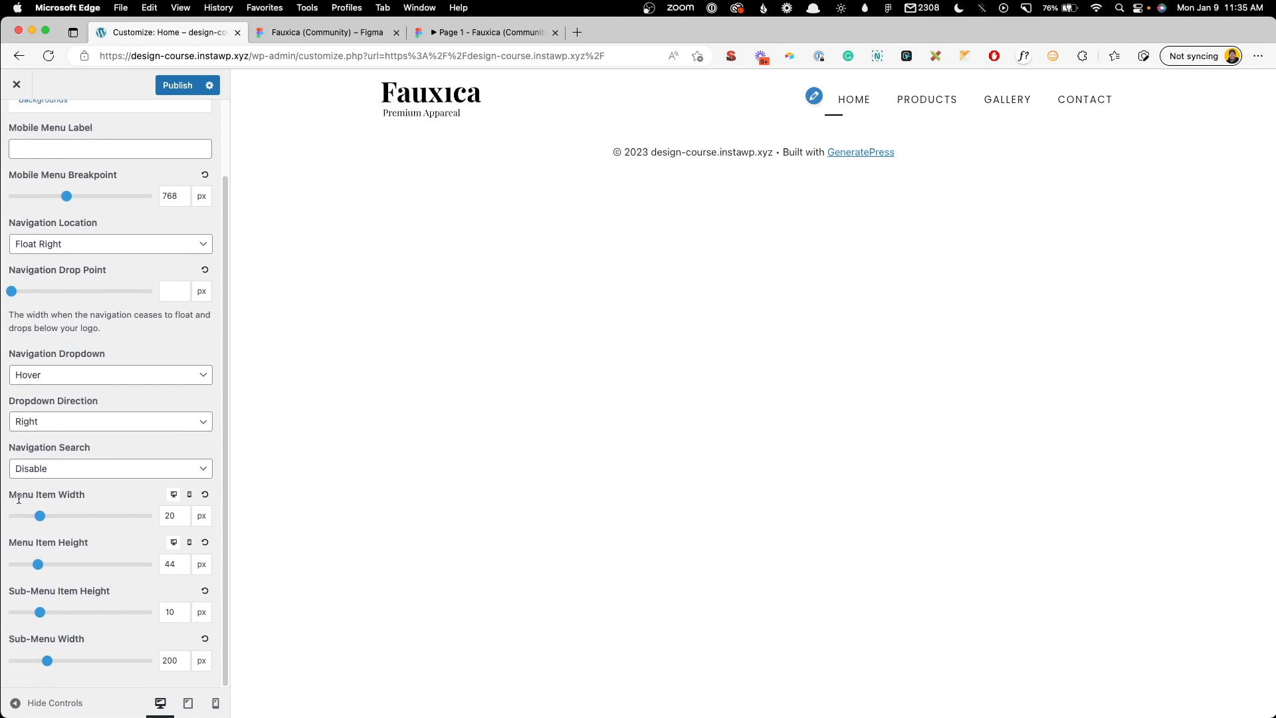
{"action": "double_click", "coordinate": [176, 514]}
{"action": "key", "text": "BackSpace"}
{"action": "type", "text": "0"}
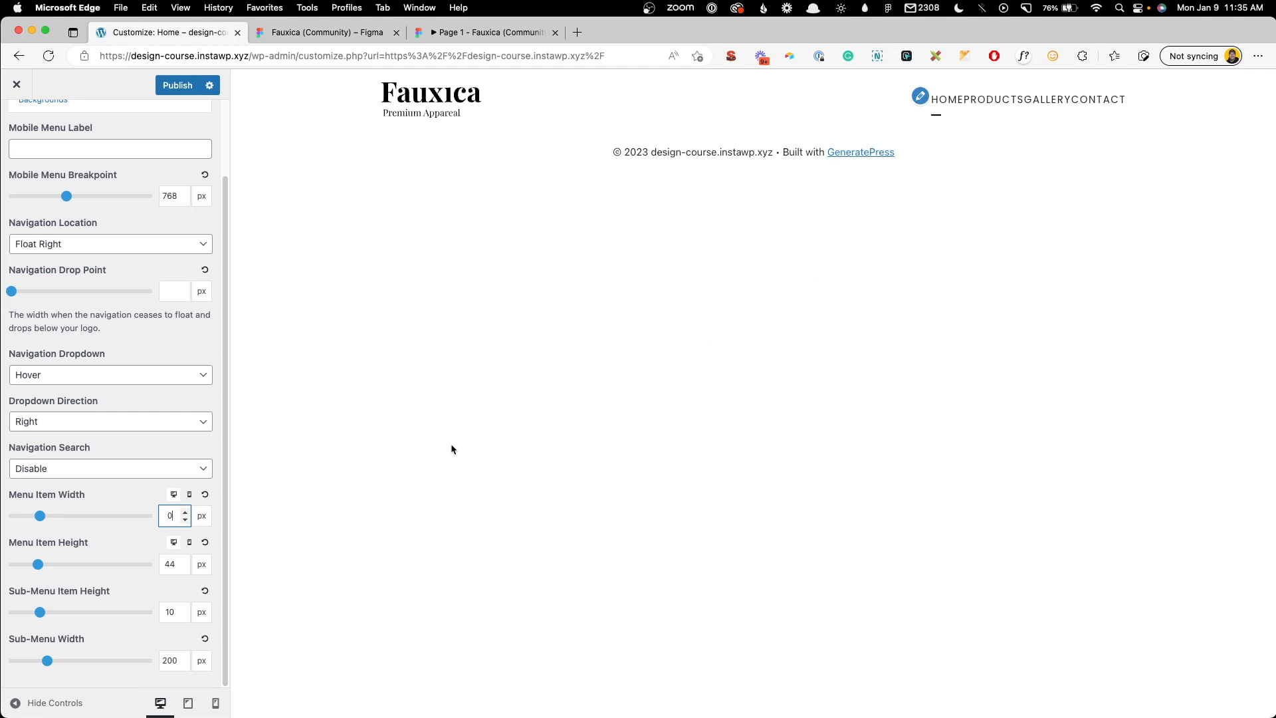
{"action": "left_click_drag", "start_coordinate": [38, 565], "coordinate": [27, 566]}
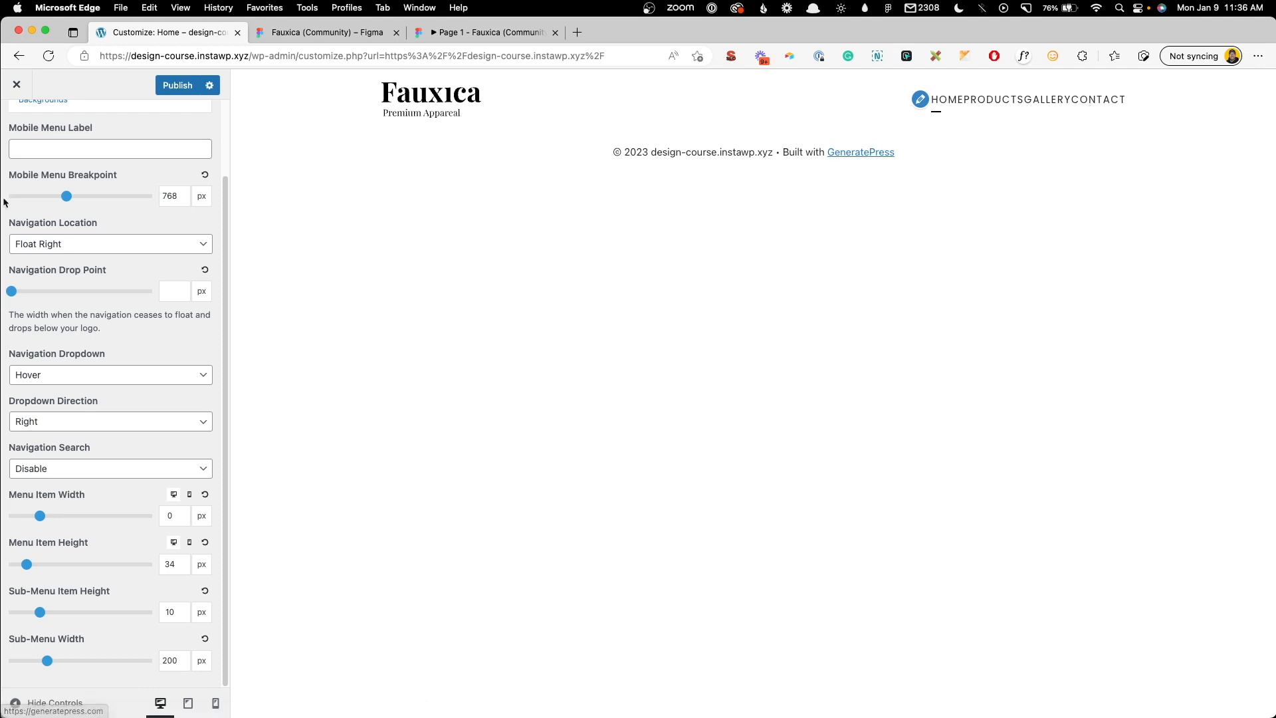
Step: Add a .main-navigation .main-nav > ul > li rule with margin-right: 32px; above the existing rule in Additional CSS
{"action": "scroll", "coordinate": [56, 216], "scroll_direction": "up", "scroll_amount": 3}
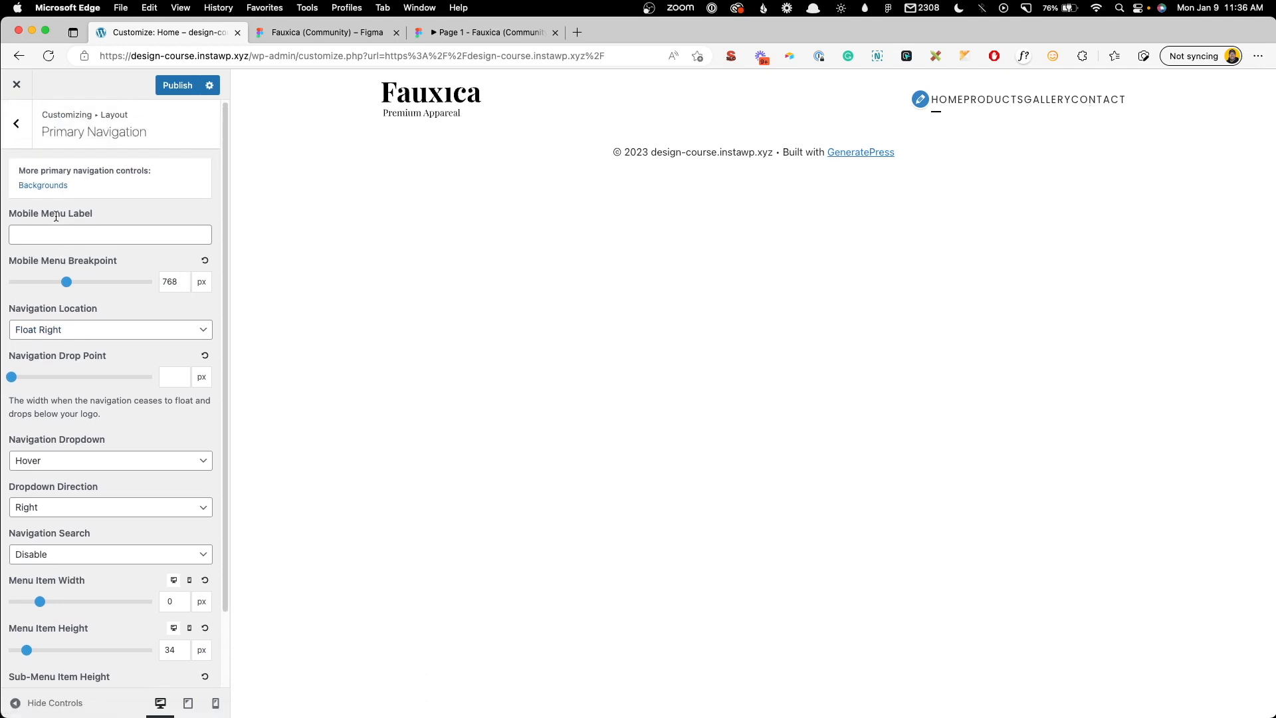
{"action": "left_click", "coordinate": [20, 128]}
{"action": "left_click", "coordinate": [25, 132]}
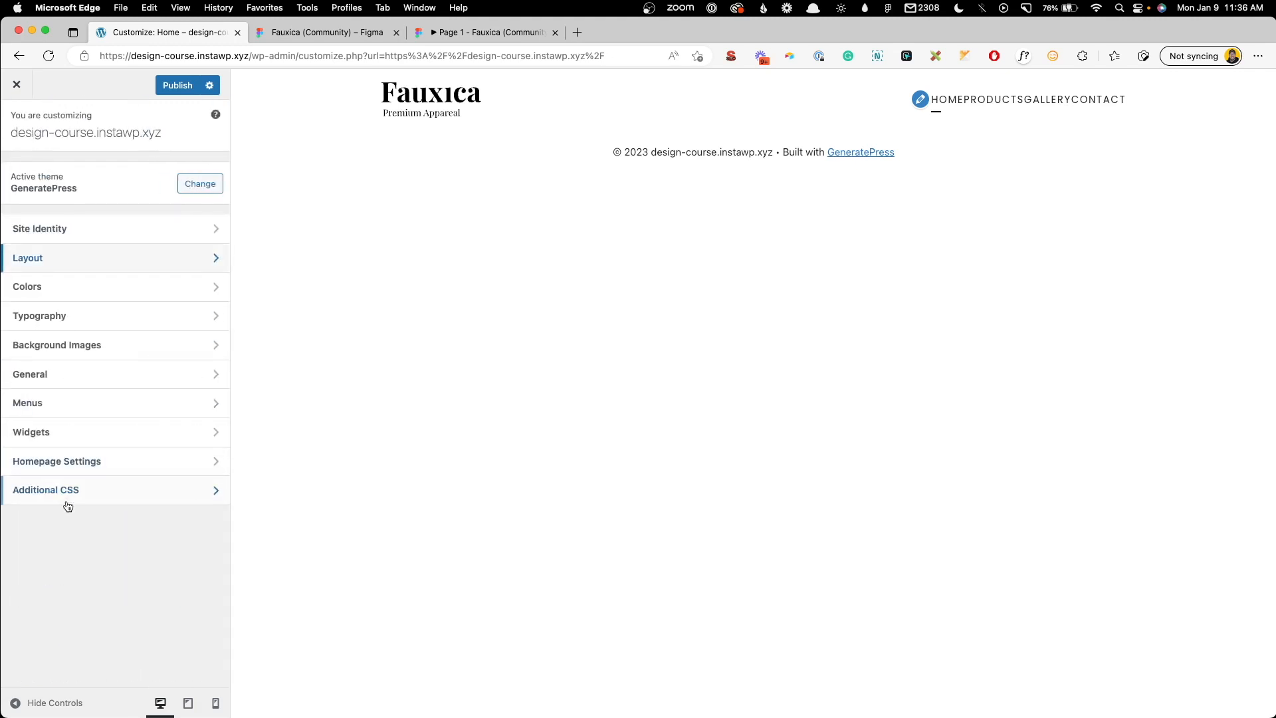
{"action": "left_click", "coordinate": [68, 497]}
{"action": "left_click", "coordinate": [23, 413]}
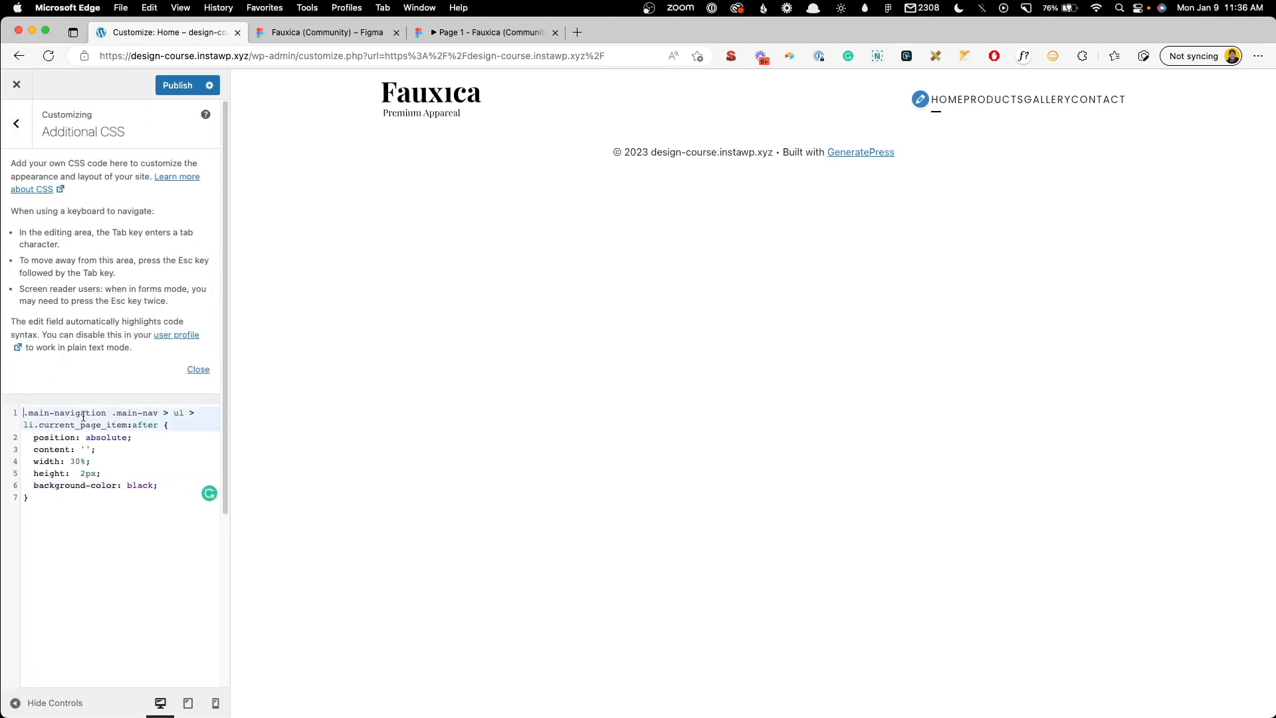
{"action": "key", "text": "Return"}
{"action": "key", "text": "Return"}
{"action": "key", "text": "Up"}
{"action": "key", "text": "Up"}
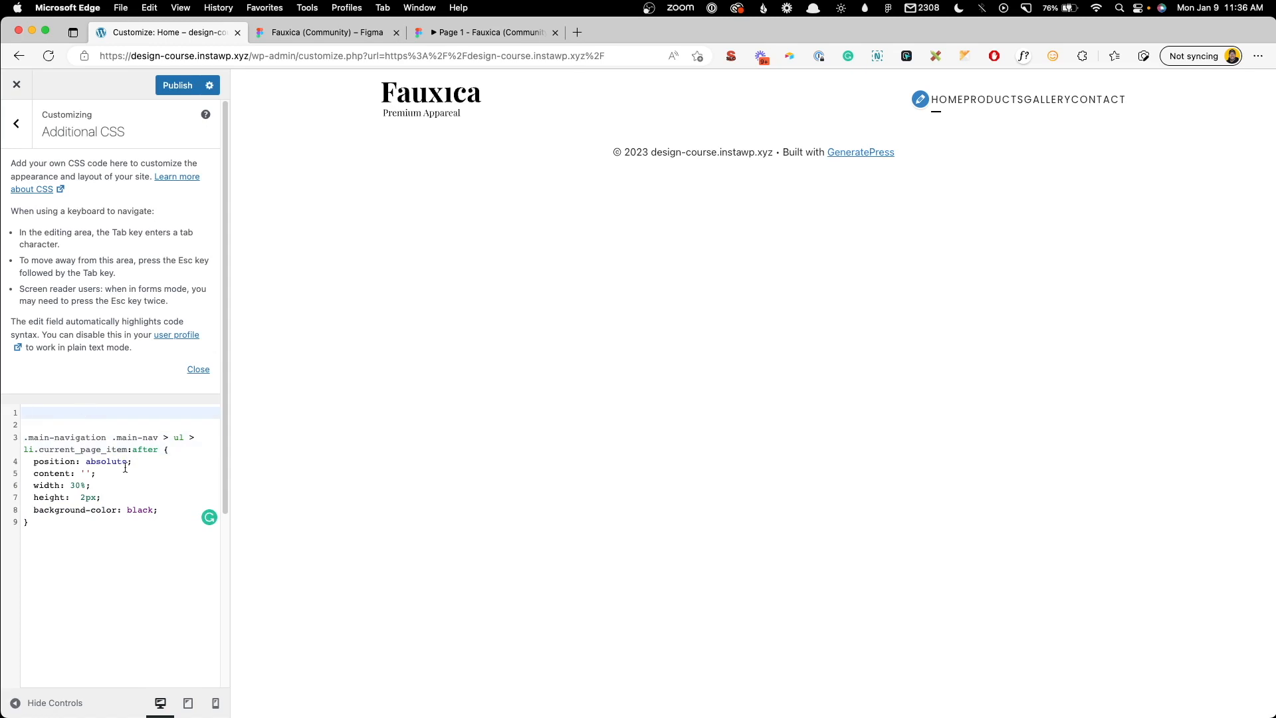
{"action": "type", "text": ".main-navigation .main-nav > ul > li"}
{"action": "type", "text": "{"}
{"action": "key", "text": "Return"}
{"action": "type", "text": "ma"}
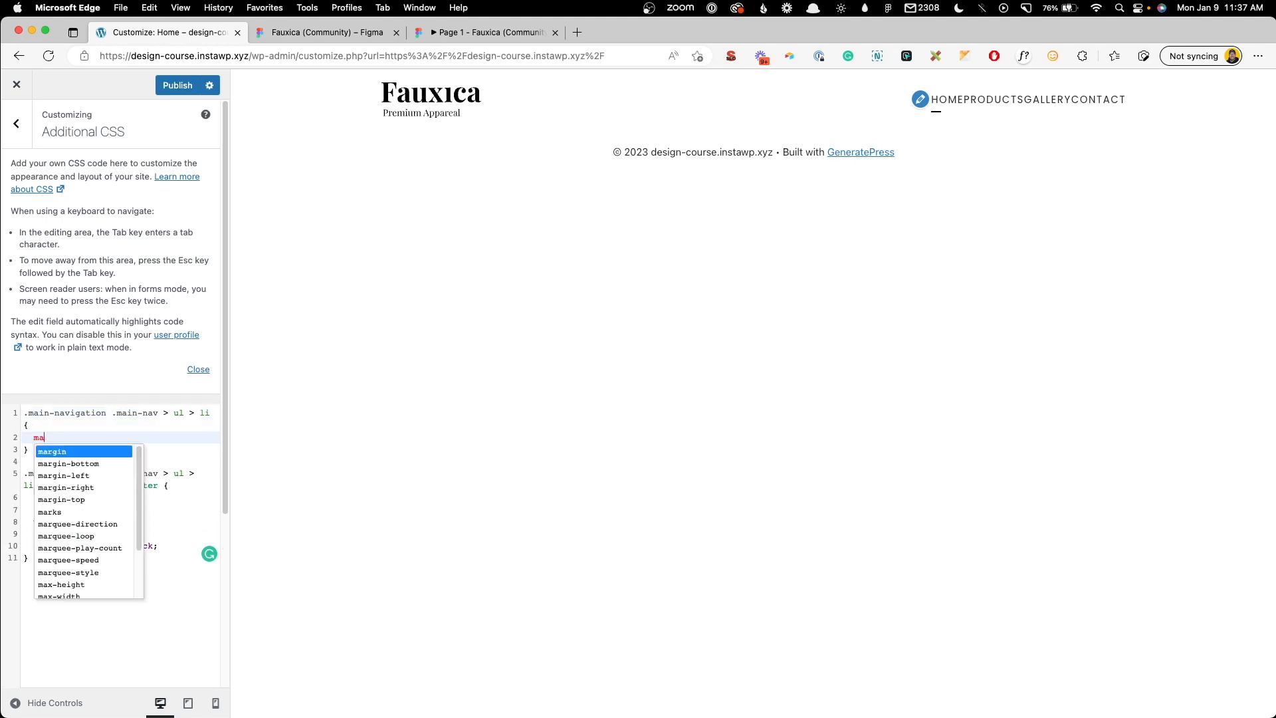
{"action": "type", "text": "rgin-right: 32px;"}
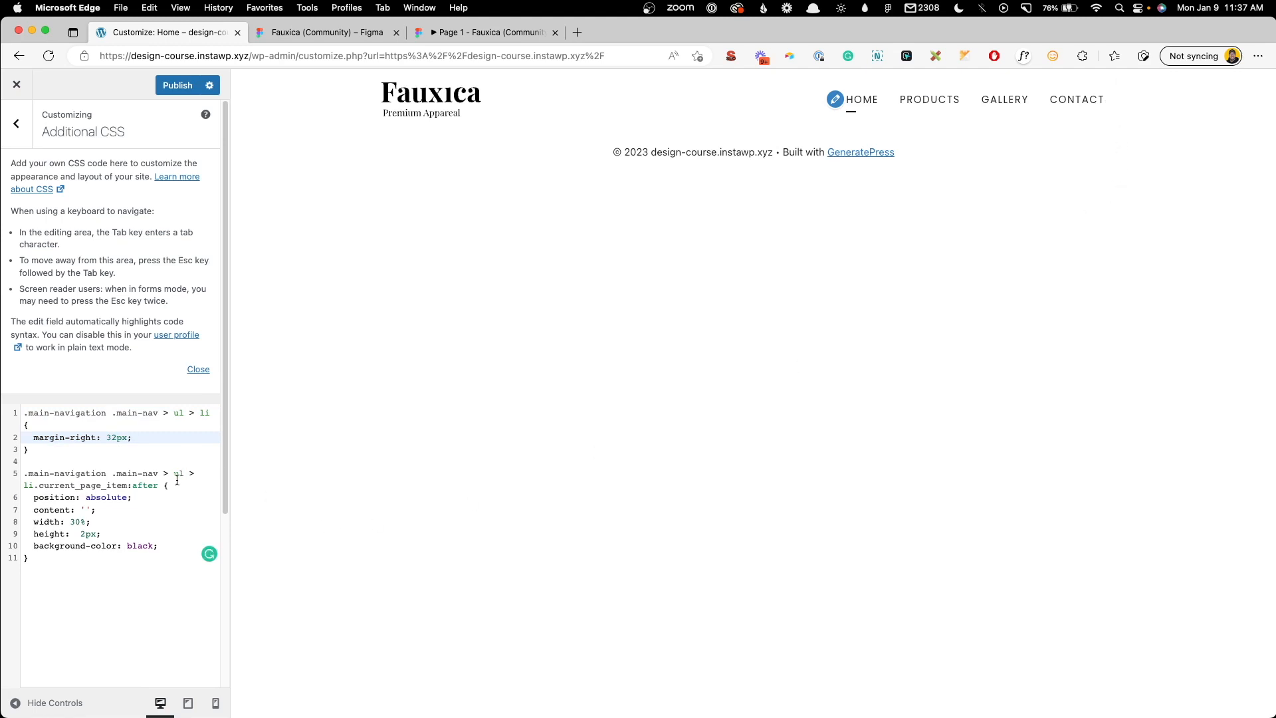
Step: Exclude the last menu item from the margin rule by extending its selector to li:not(:last-child)
{"action": "left_click", "coordinate": [212, 412]}
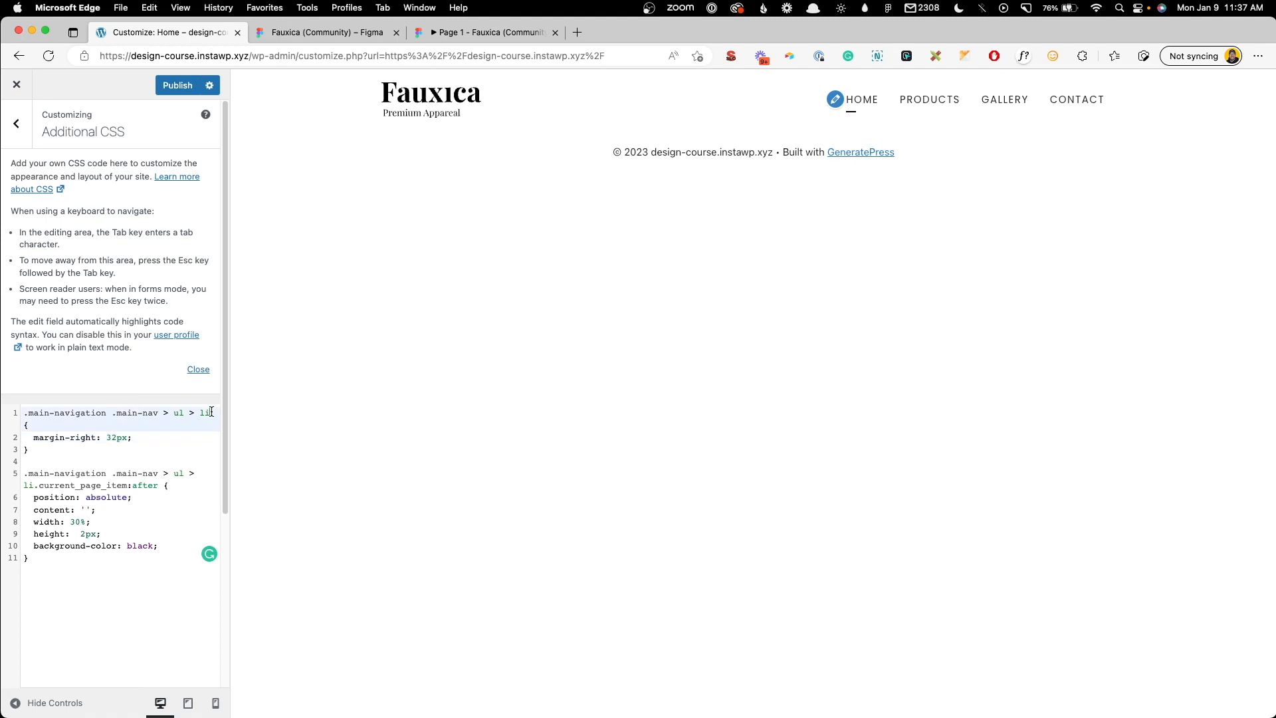
{"action": "type", "text": ":"}
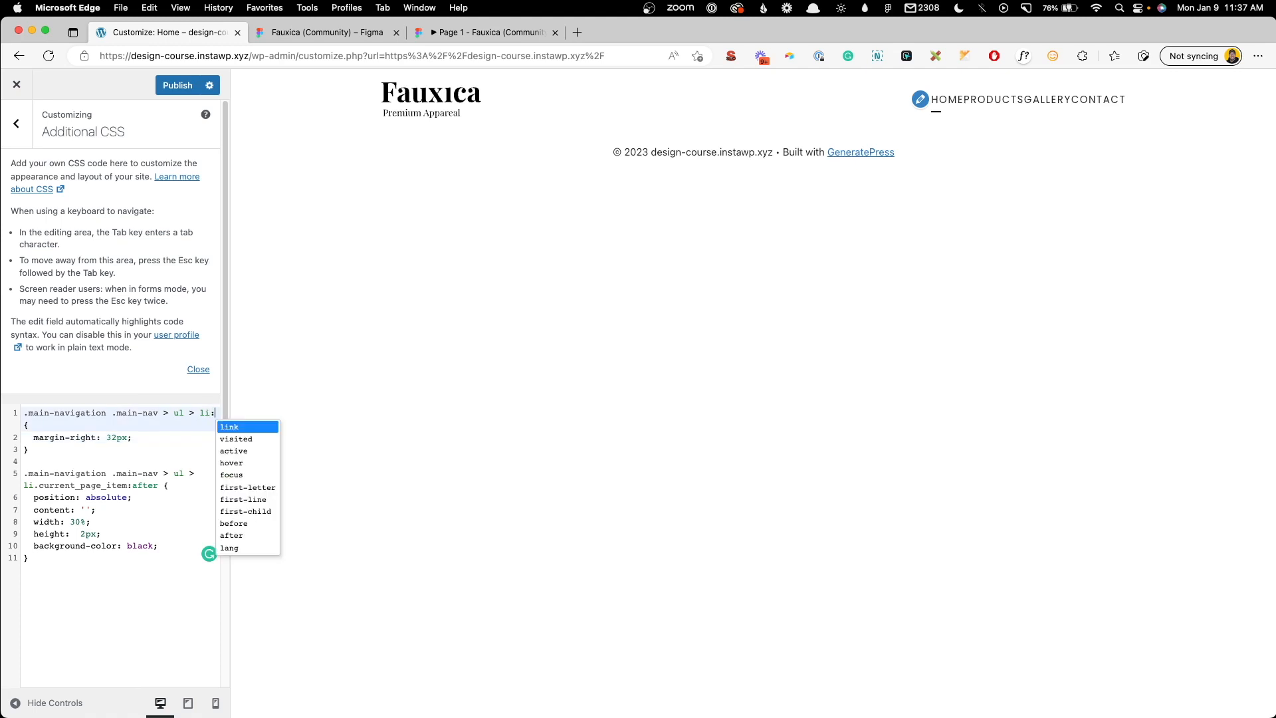
{"action": "type", "text": "not(:last-"}
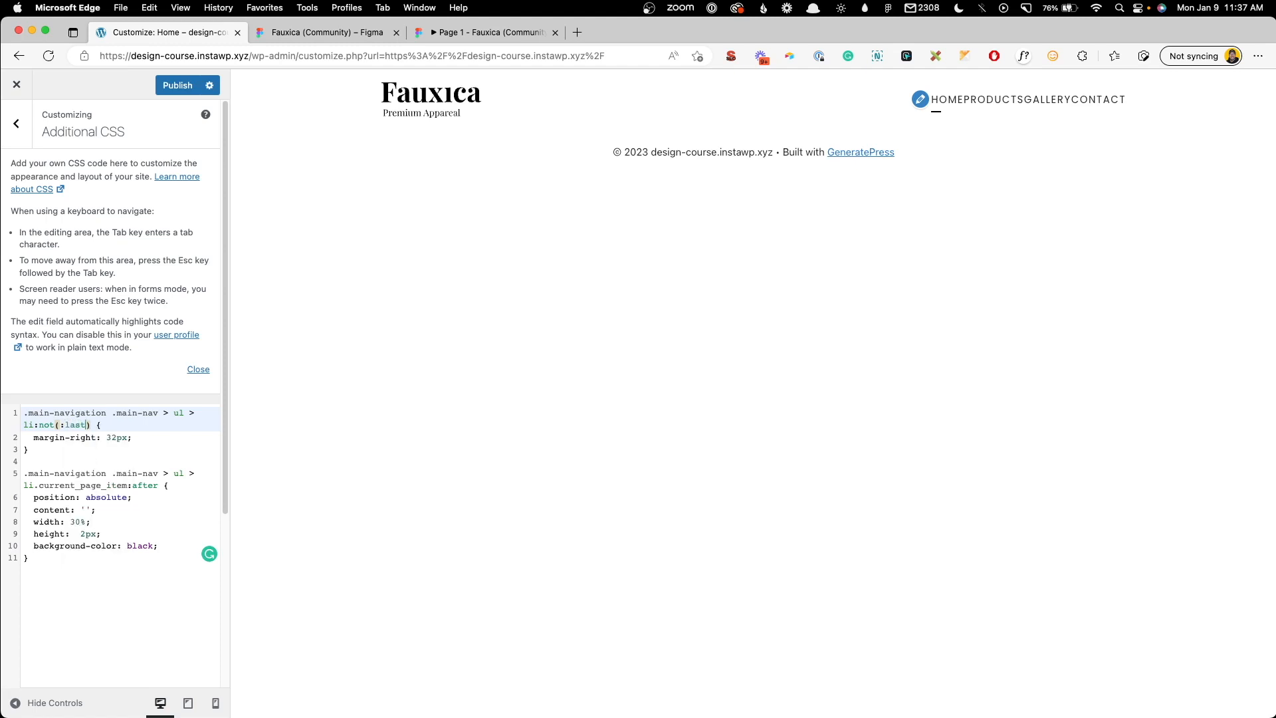
{"action": "type", "text": "child"}
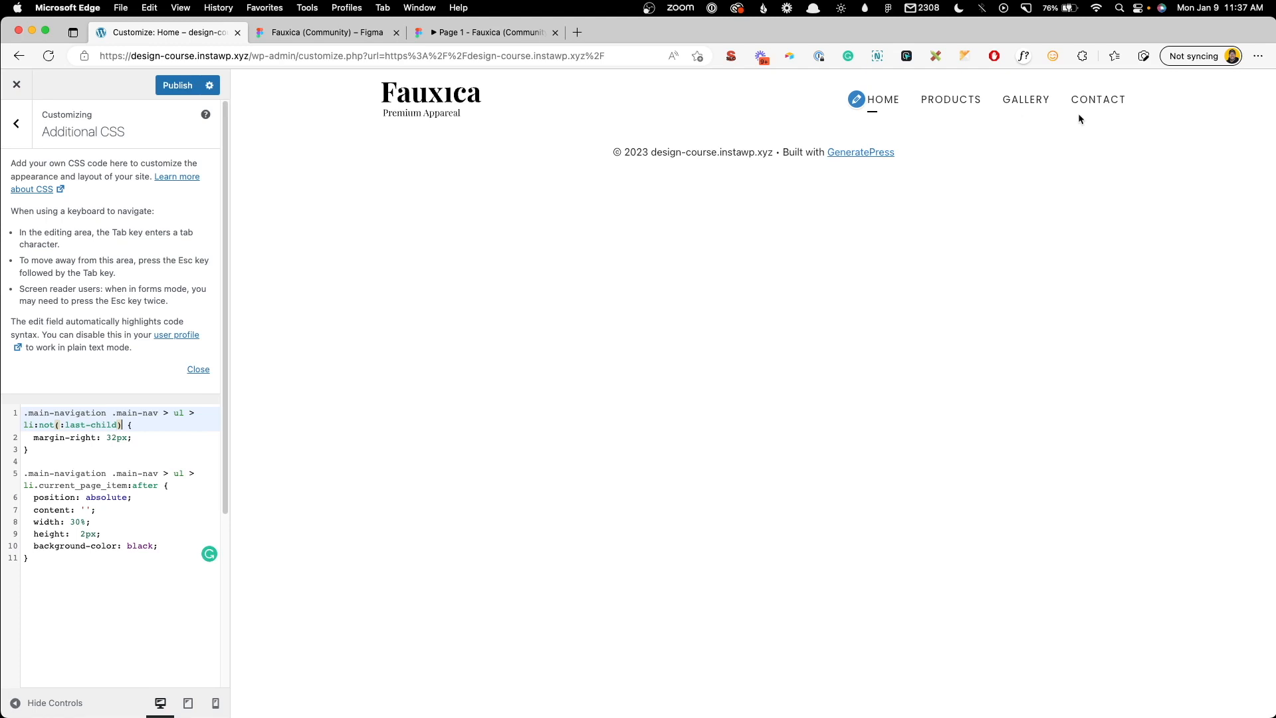
Step: Duplicate the whole li.current_page_item:after rule below the original, separated by a blank line
{"action": "left_click", "coordinate": [74, 560]}
{"action": "key", "text": "Return"}
{"action": "key", "text": "Return"}
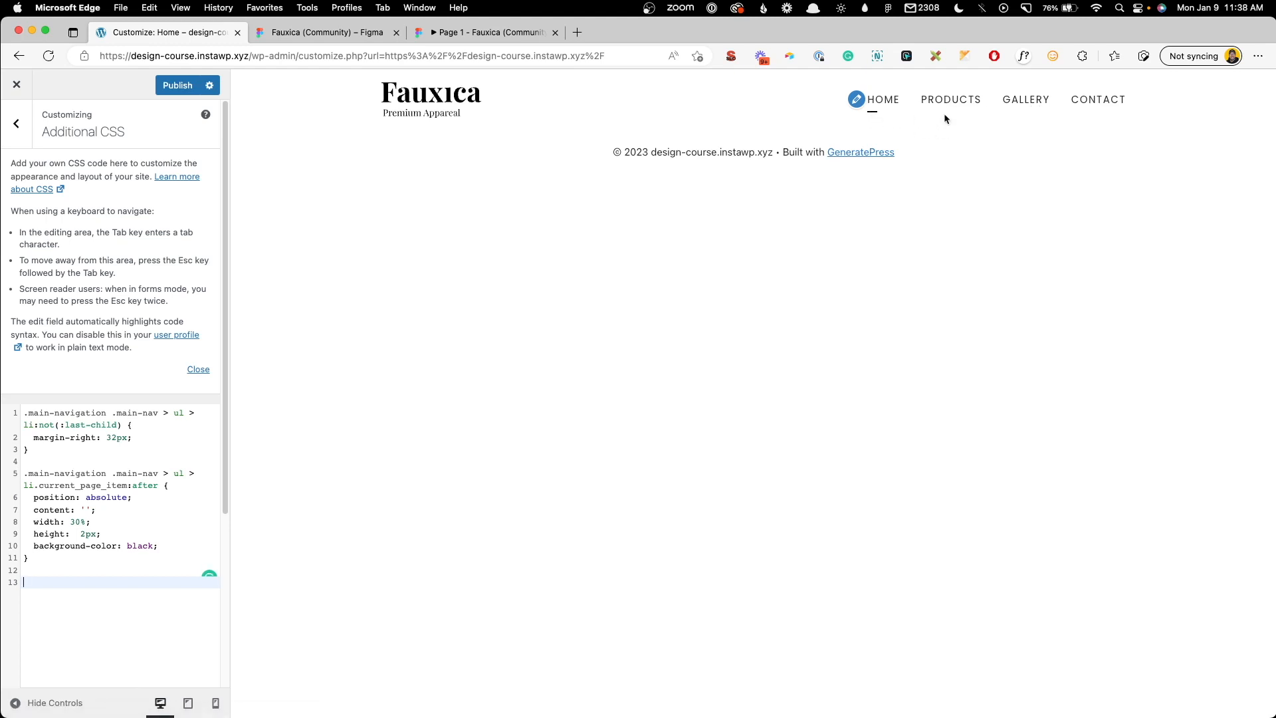
{"action": "left_click", "coordinate": [66, 559]}
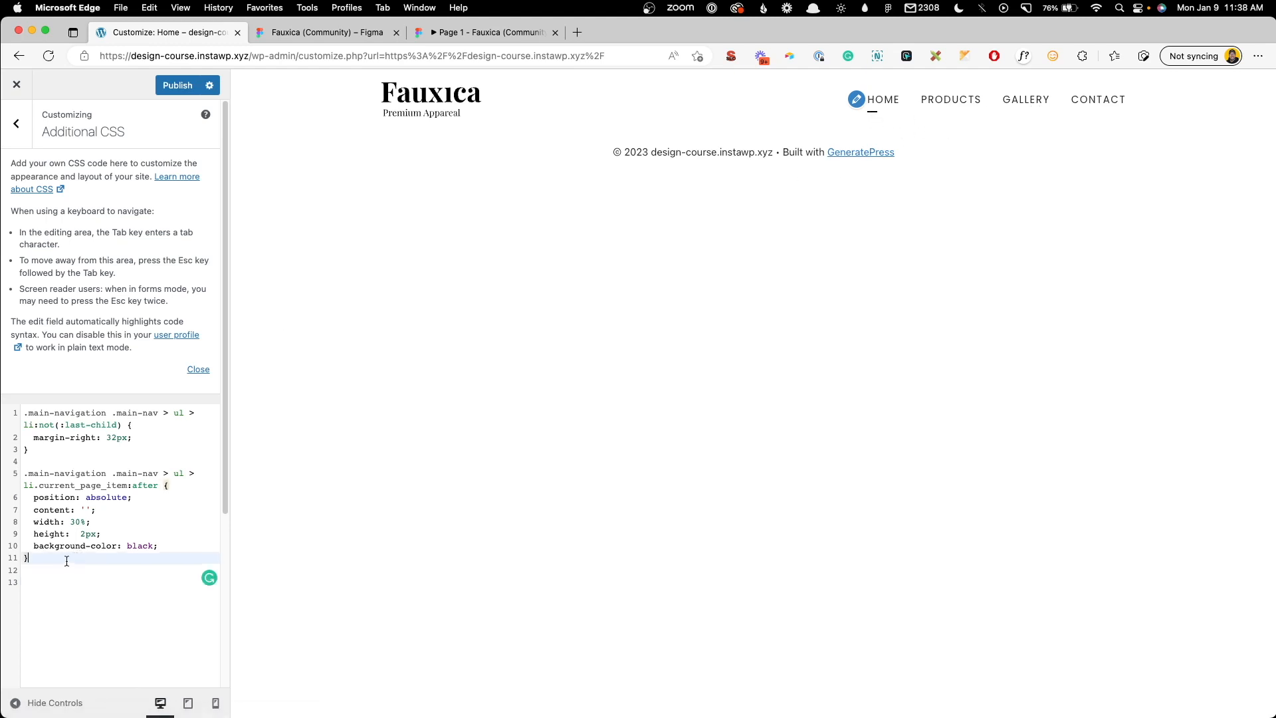
{"action": "left_click_drag", "start_coordinate": [55, 559], "coordinate": [21, 474]}
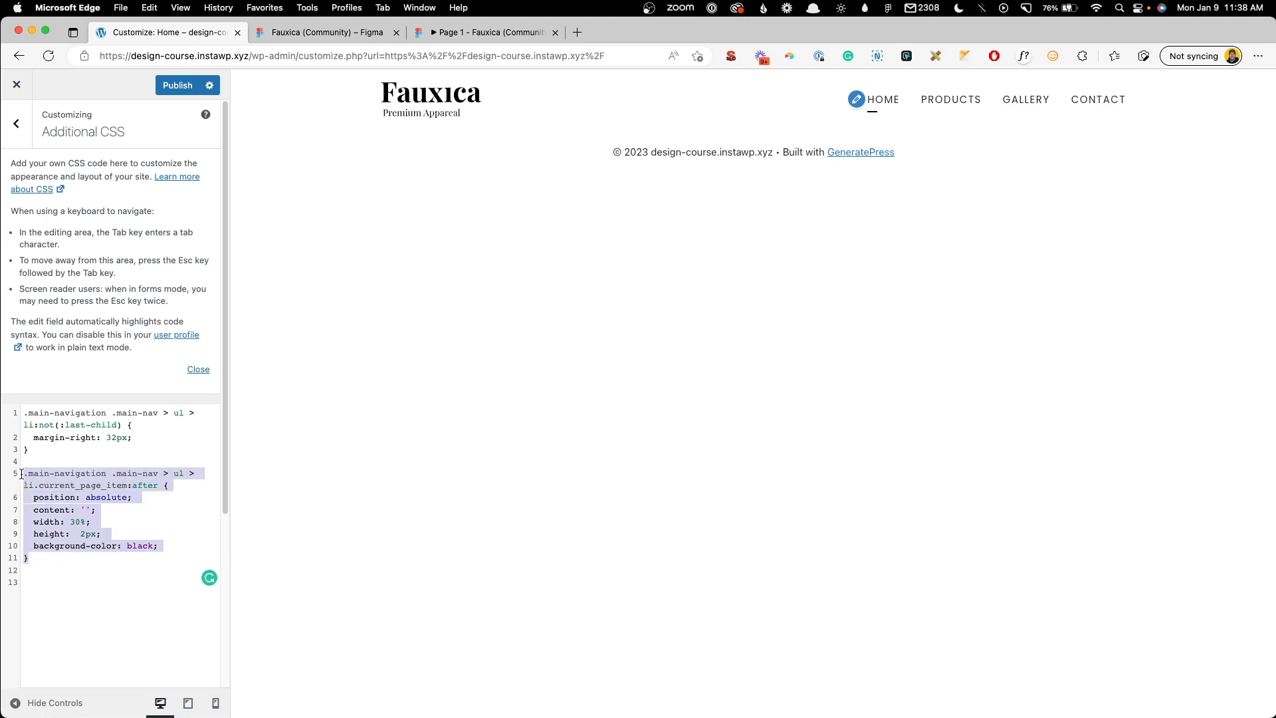
{"action": "key", "text": "ctrl+c"}
{"action": "left_click", "coordinate": [65, 559]}
{"action": "key", "text": "Return"}
{"action": "key", "text": "Return"}
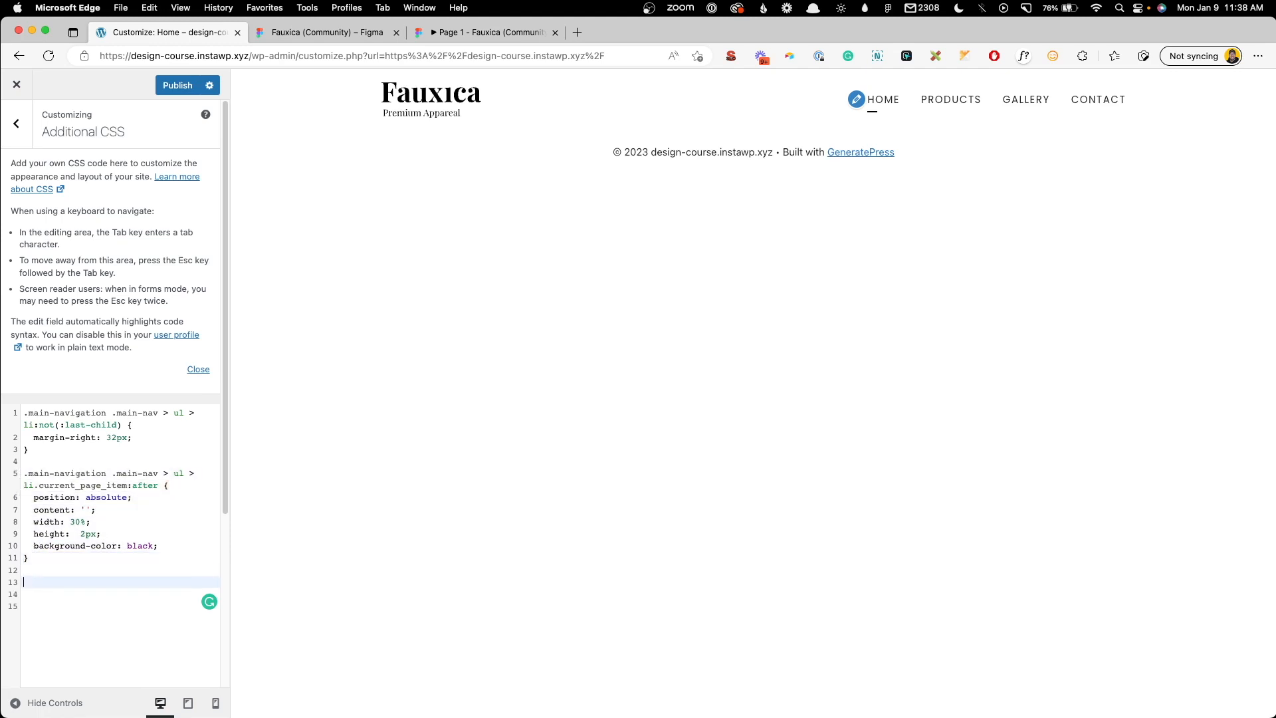
{"action": "key", "text": "ctrl+v"}
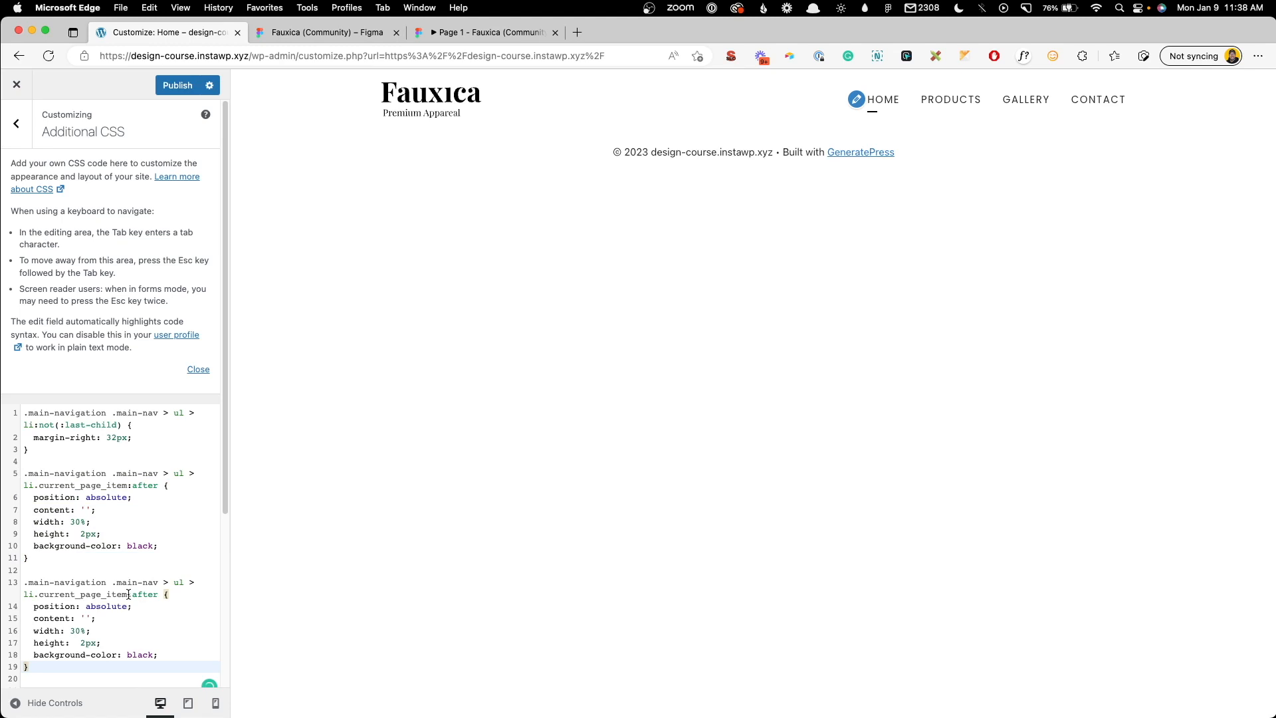
Step: Change the duplicated rule's selector ending to li:hover:after and its background-color to gray
{"action": "left_click_drag", "start_coordinate": [36, 594], "coordinate": [128, 591]}
{"action": "key", "text": "BackSpace"}
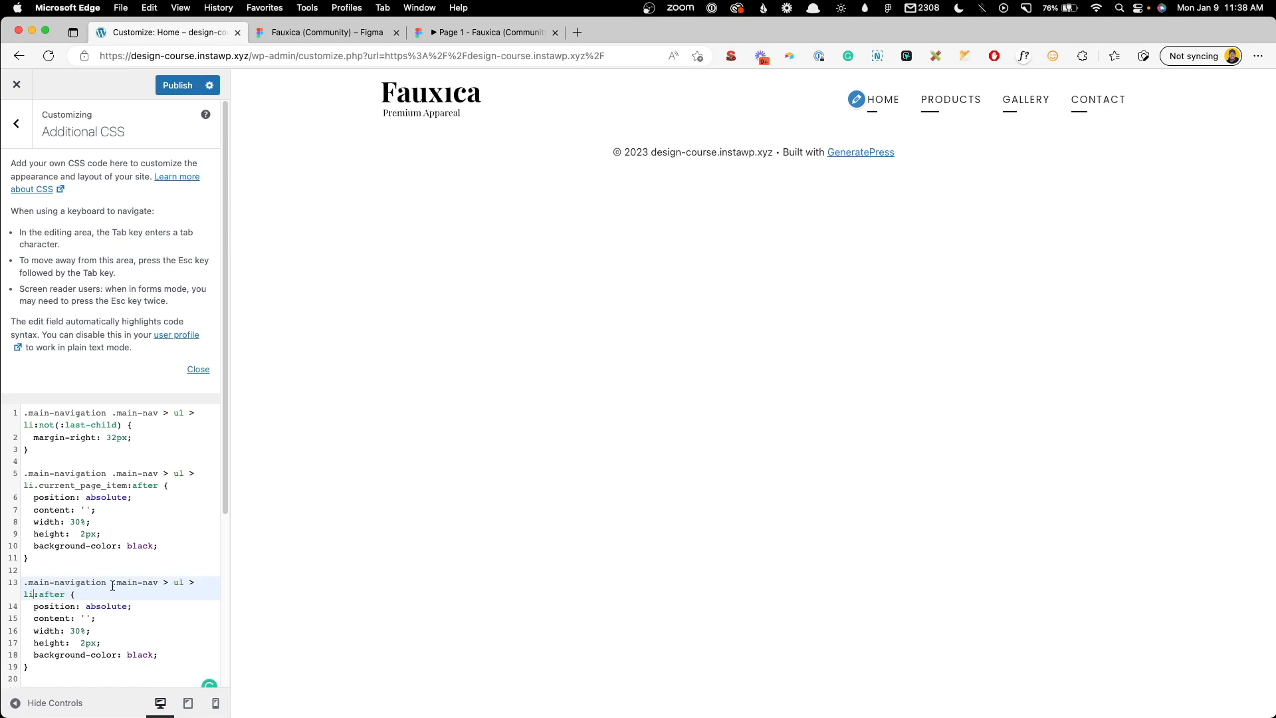
{"action": "type", "text": ":hover"}
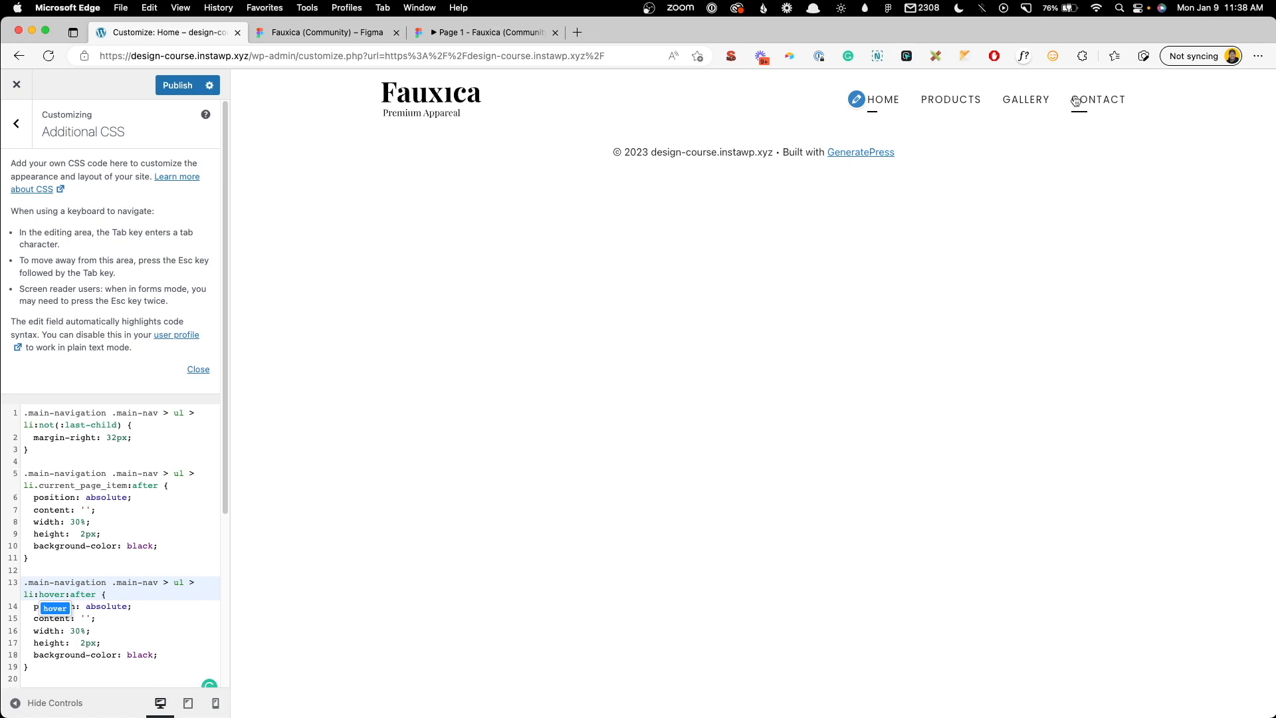
{"action": "left_click", "coordinate": [137, 638]}
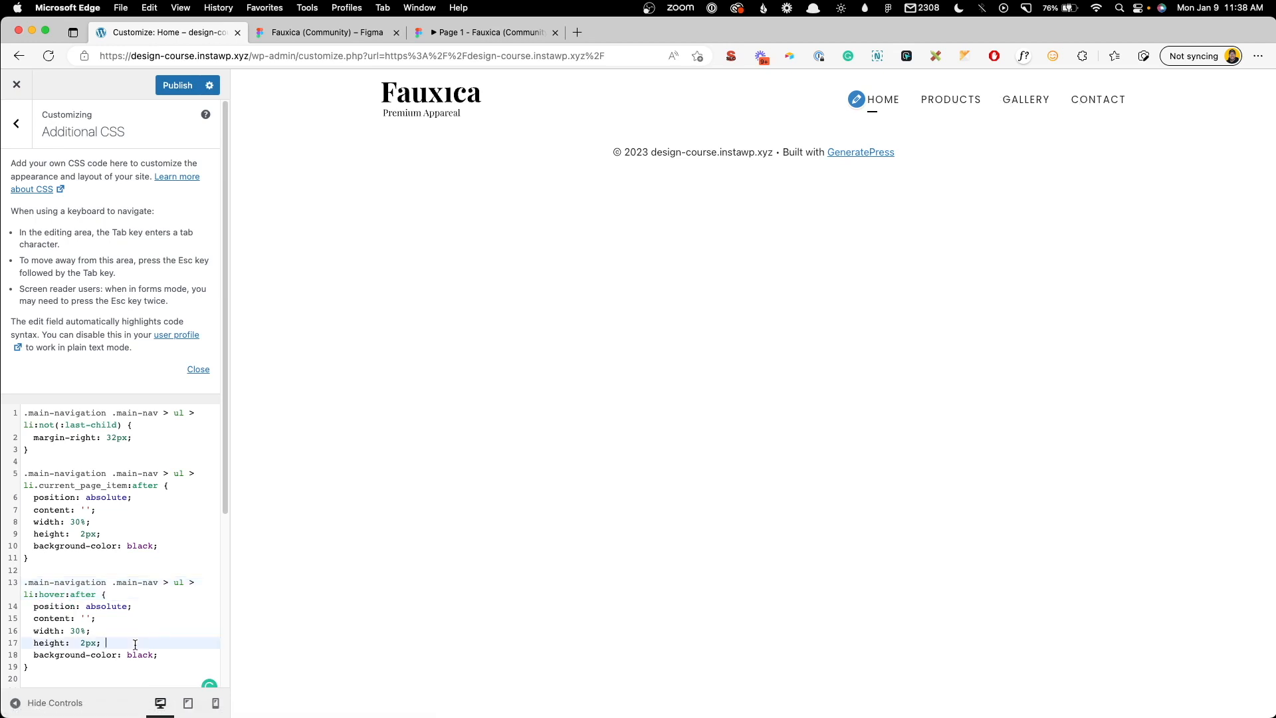
{"action": "double_click", "coordinate": [148, 654]}
{"action": "type", "text": "gray"}
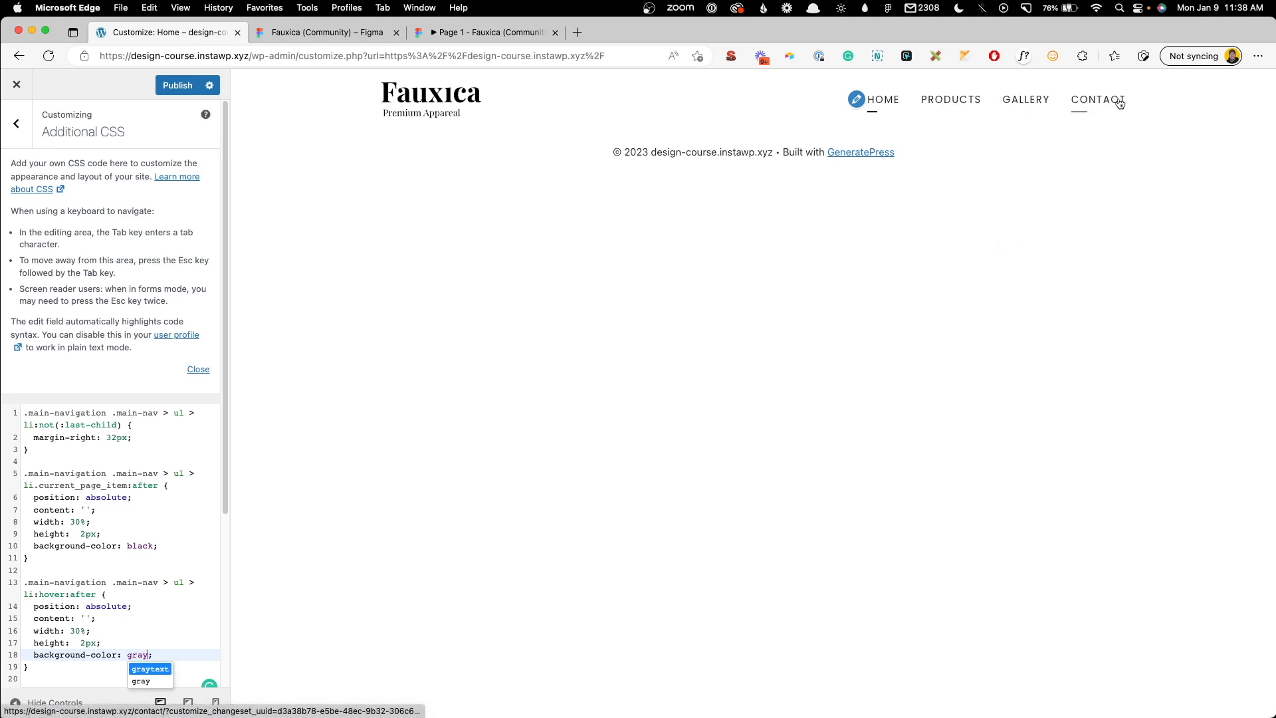
{"action": "key", "text": "Escape"}
{"action": "left_click", "coordinate": [71, 675]}
Step: Duplicate the whole li:hover:after rule so that a copy sits between the current_page_item rule and the original hover rule
{"action": "left_click", "coordinate": [32, 559]}
{"action": "key", "text": "Return"}
{"action": "key", "text": "Return"}
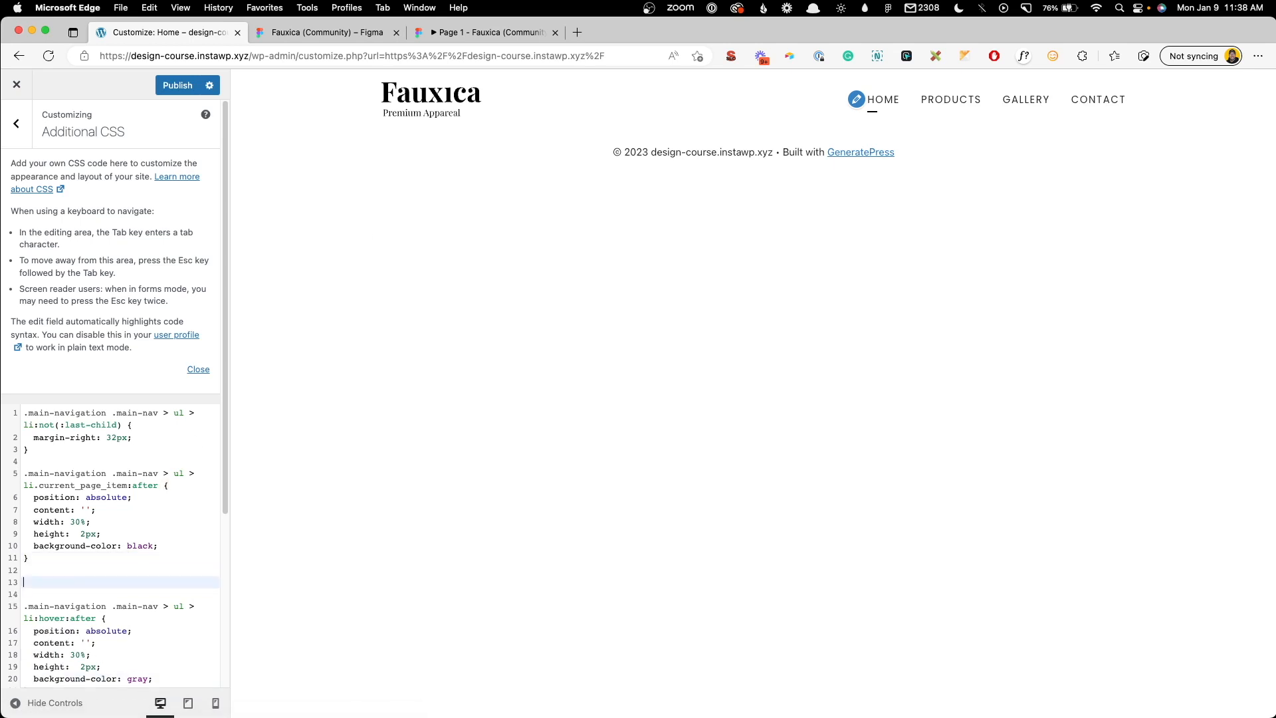
{"action": "scroll", "coordinate": [53, 564], "scroll_direction": "down", "scroll_amount": 3}
{"action": "left_click_drag", "start_coordinate": [30, 580], "coordinate": [2, 503]}
{"action": "key", "text": "super+c"}
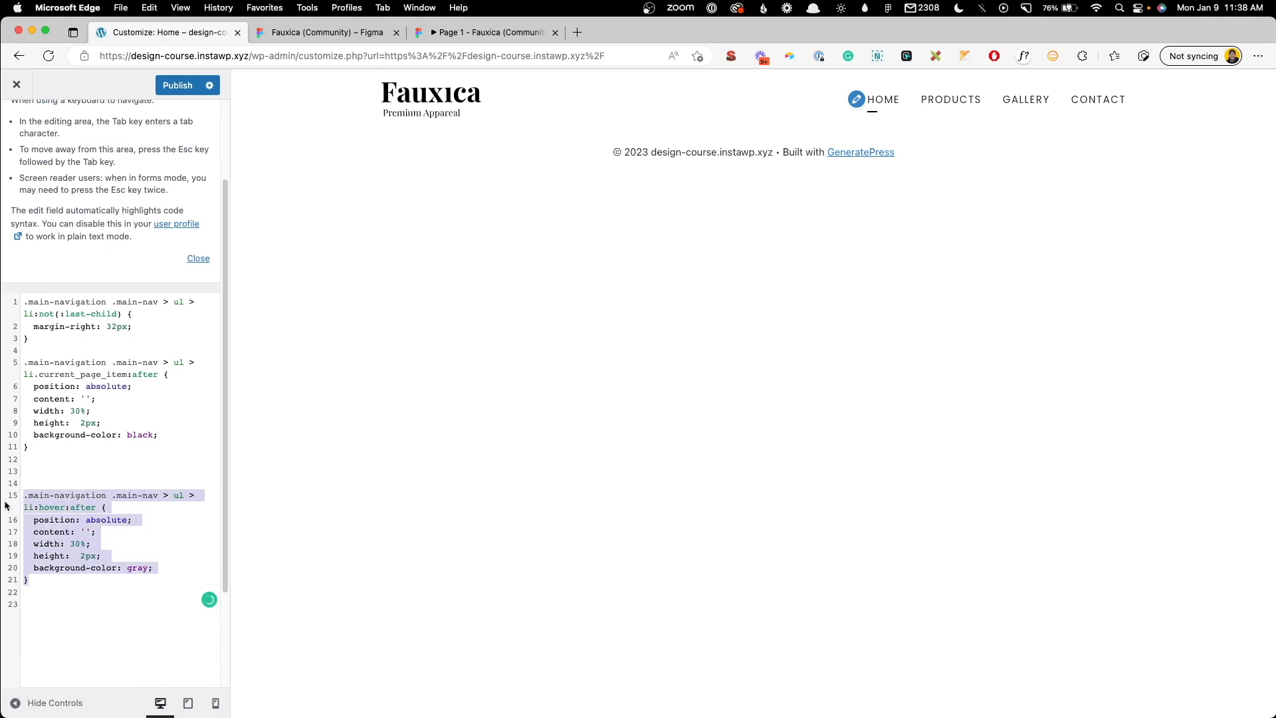
{"action": "left_click", "coordinate": [42, 469]}
{"action": "key", "text": "super+v"}
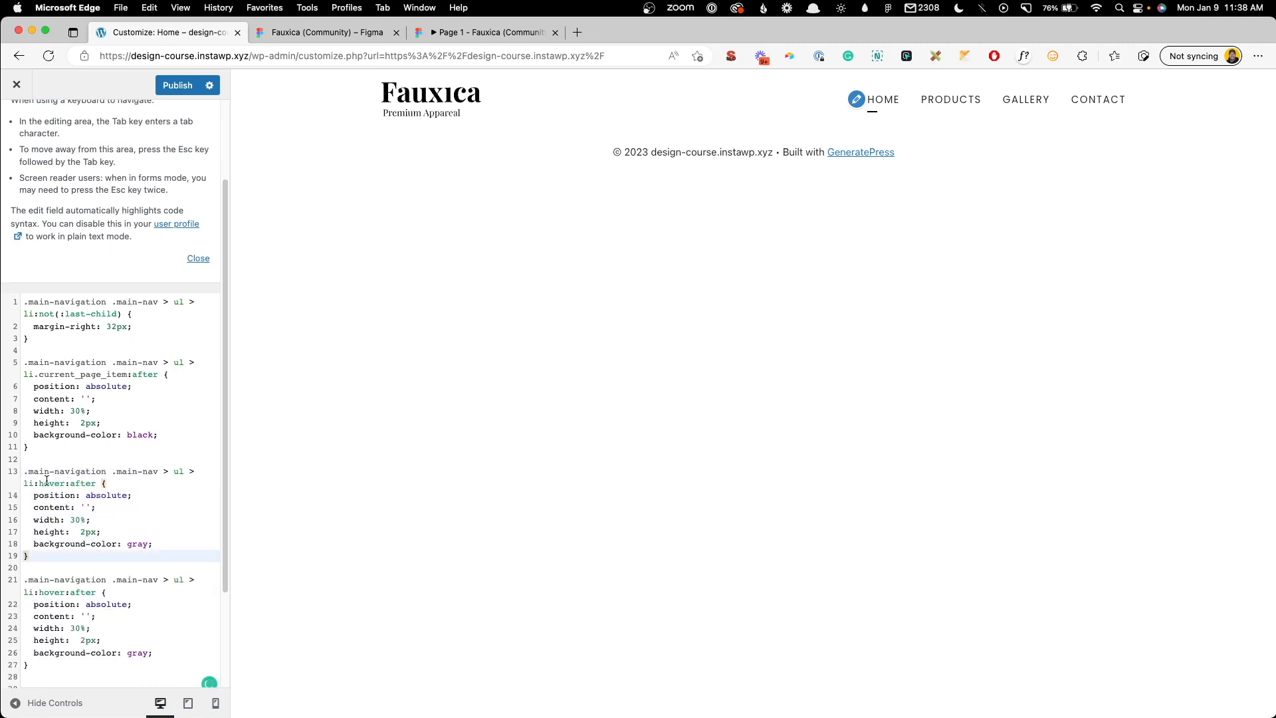
Step: Change the copied rule's selector ending to li:after and set its width to 0%
{"action": "left_click_drag", "start_coordinate": [64, 483], "coordinate": [74, 517]}
{"action": "key", "text": "BackSpace"}
{"action": "key", "text": "BackSpace"}
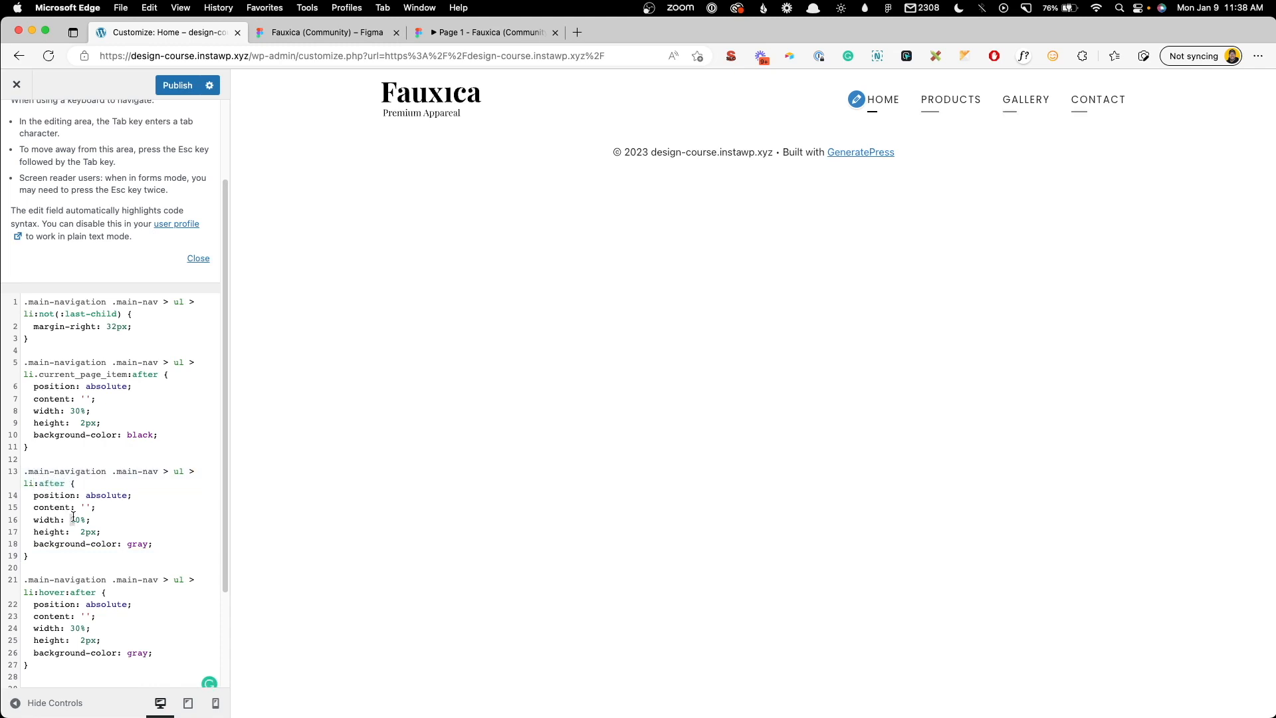
{"action": "key", "text": "BackSpace"}
Step: Add transition: 200ms all ease-in; below the background-color in the li:after rule
{"action": "left_click", "coordinate": [166, 544]}
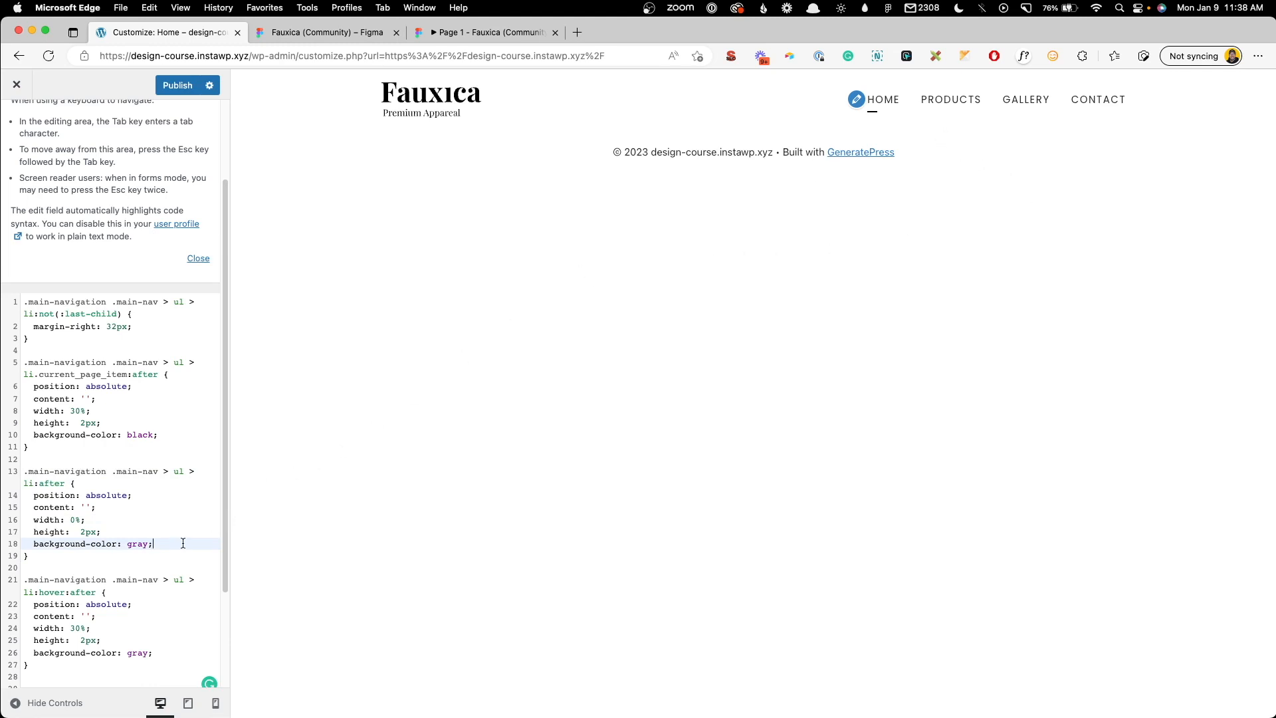
{"action": "key", "text": "Return"}
{"action": "type", "text": "tra"}
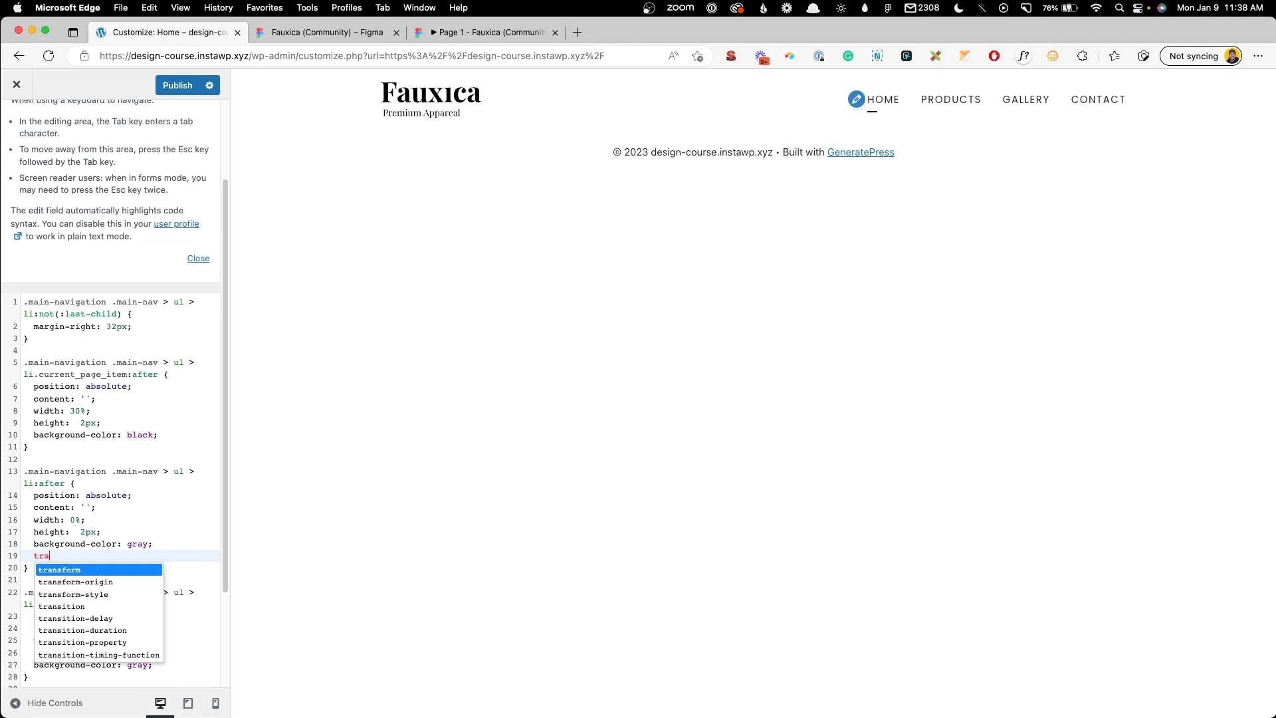
{"action": "type", "text": "nsition: "}
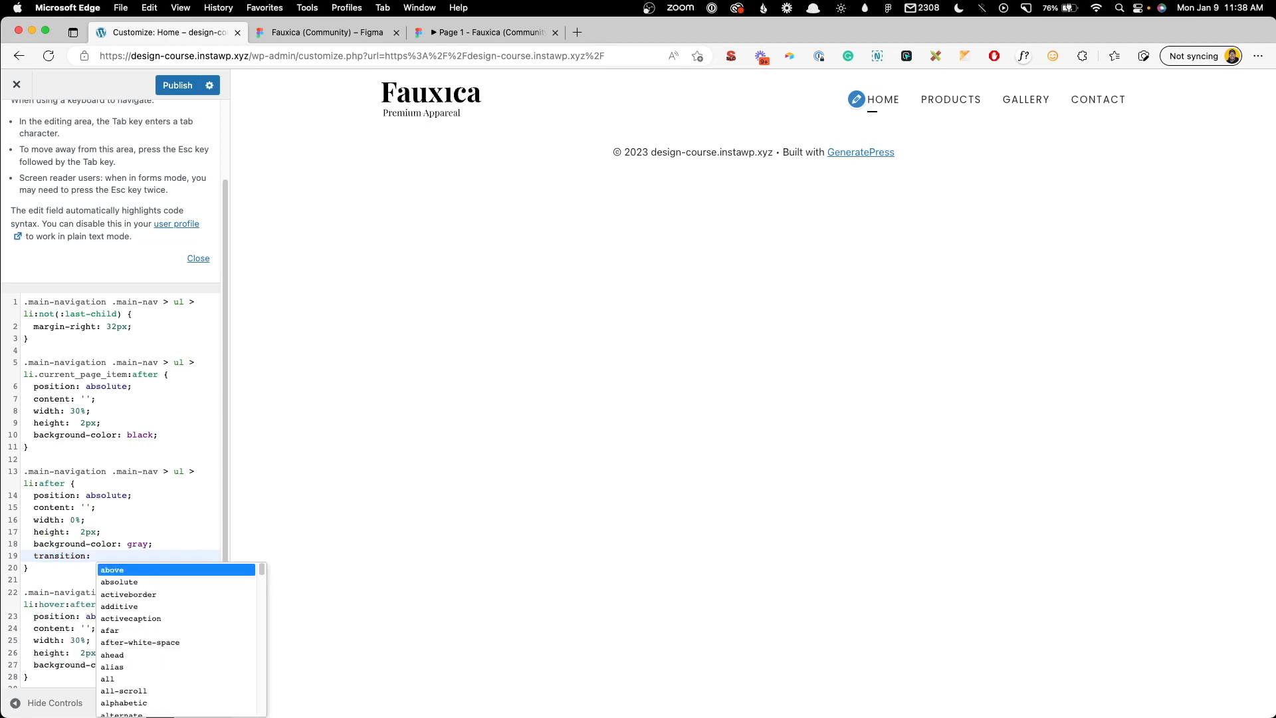
{"action": "type", "text": "200ms al"}
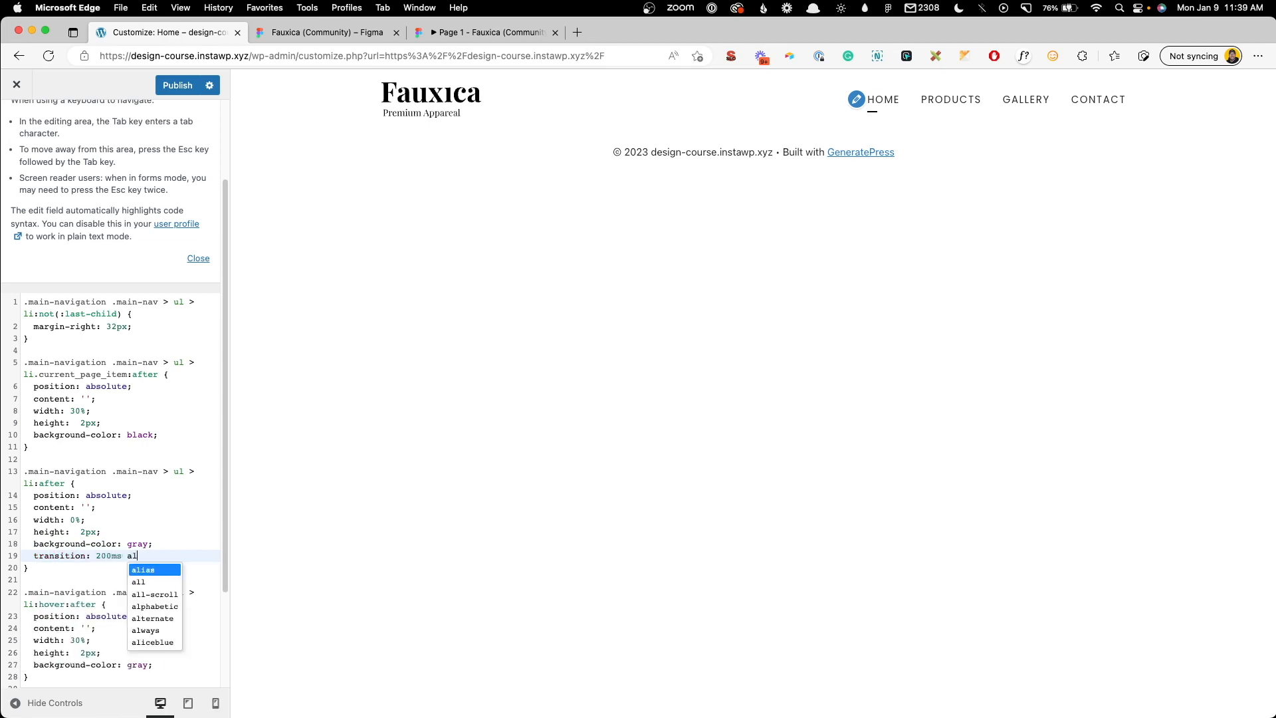
{"action": "type", "text": "l ease-in;"}
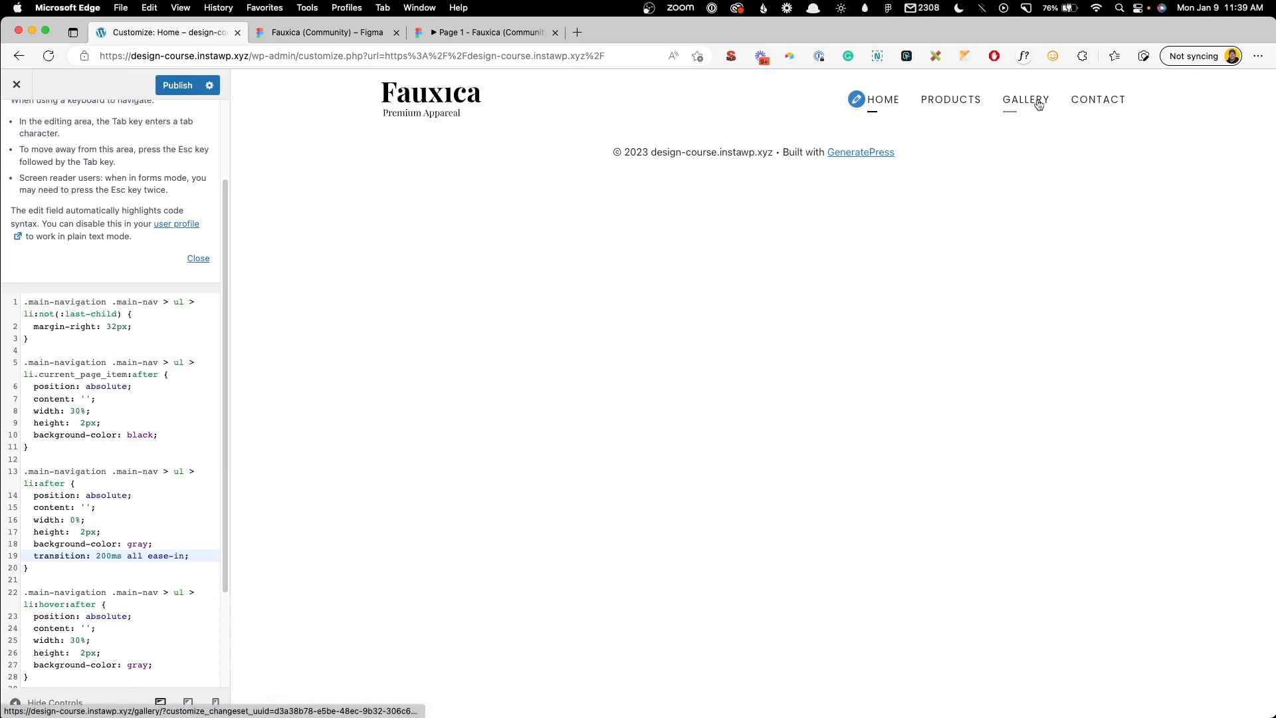
Step: Check the menu underlines in the preview by visiting the Products, Gallery, Contact and Home pages
{"action": "left_click", "coordinate": [962, 103]}
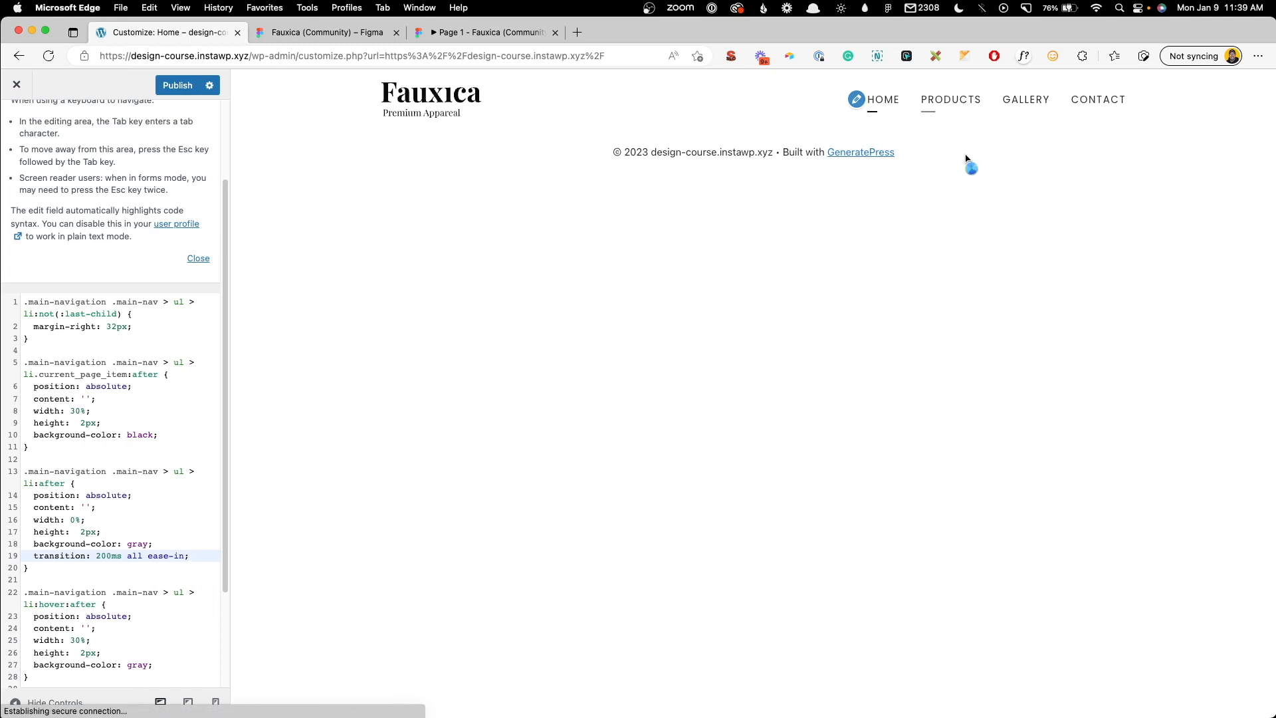
{"action": "left_click", "coordinate": [1029, 101]}
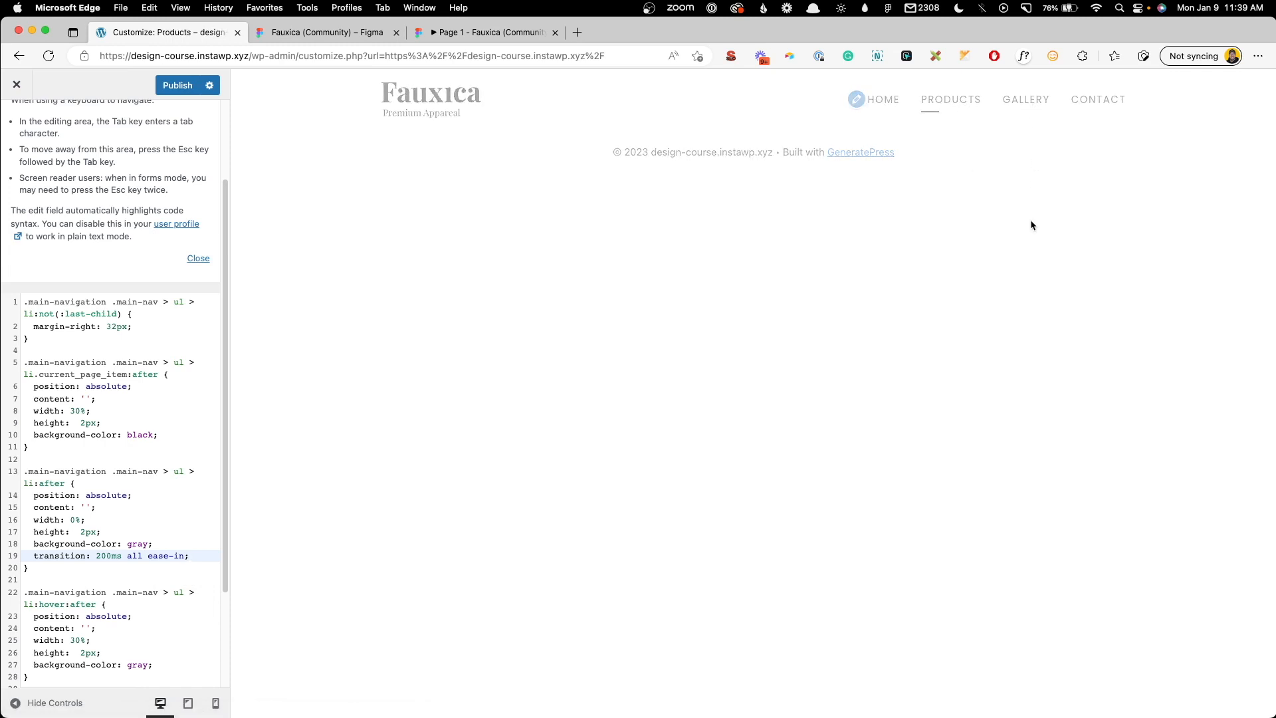
{"action": "left_click", "coordinate": [1116, 100]}
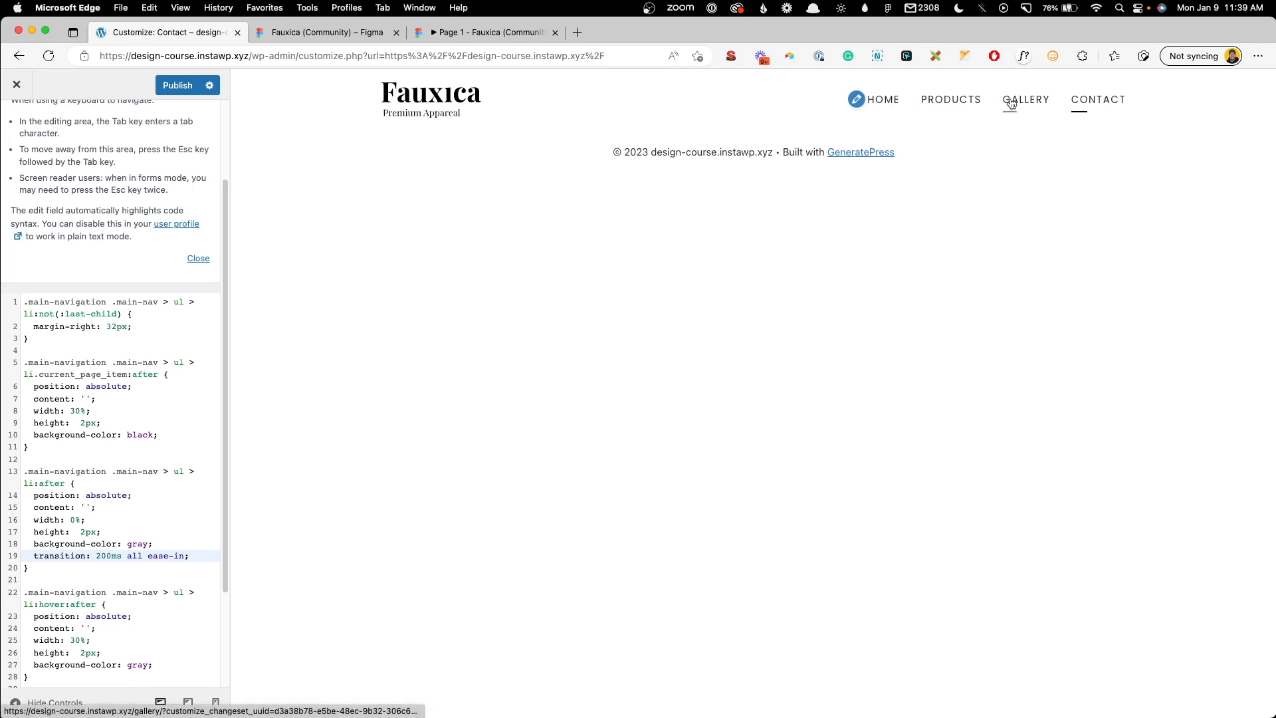
{"action": "left_click", "coordinate": [883, 101]}
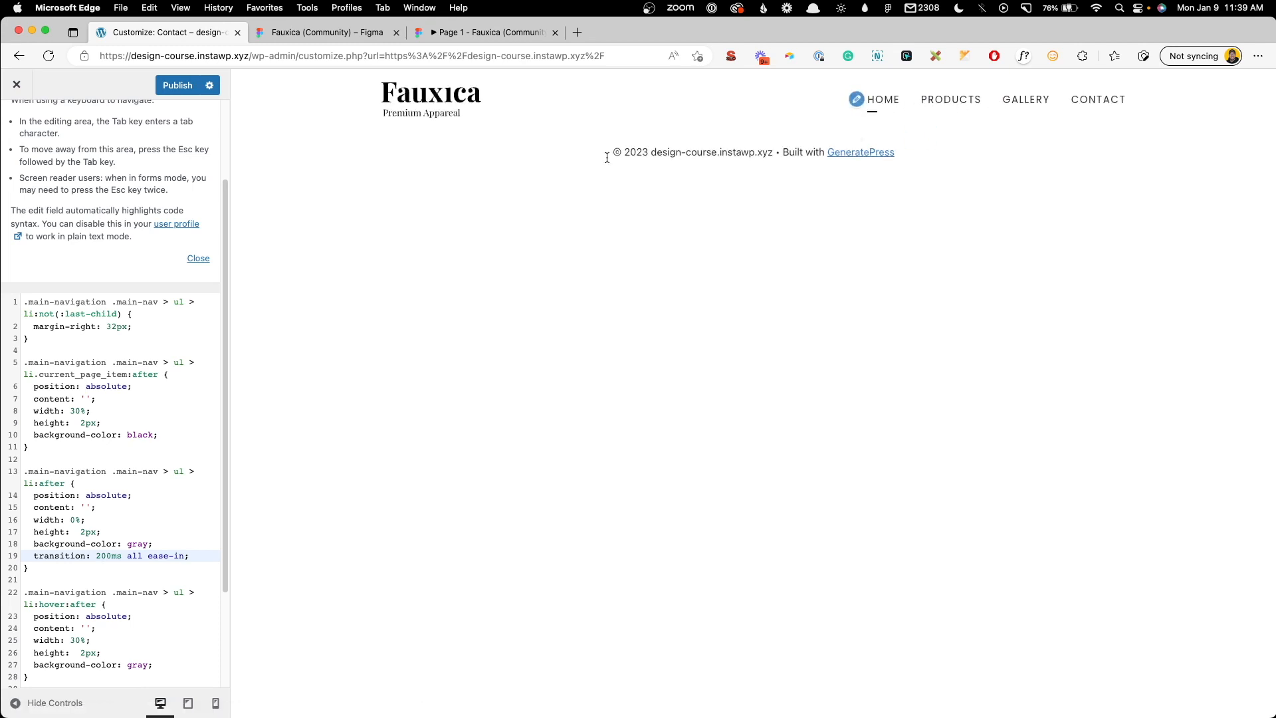
Step: Look up the CSS variable names of the black and light gray global colors in the Customizer's color settings
{"action": "scroll", "coordinate": [78, 159], "scroll_direction": "up", "scroll_amount": 3}
{"action": "scroll", "coordinate": [6, 120], "scroll_direction": "left", "scroll_amount": 1}
{"action": "left_click", "coordinate": [25, 123]}
{"action": "left_click", "coordinate": [34, 285]}
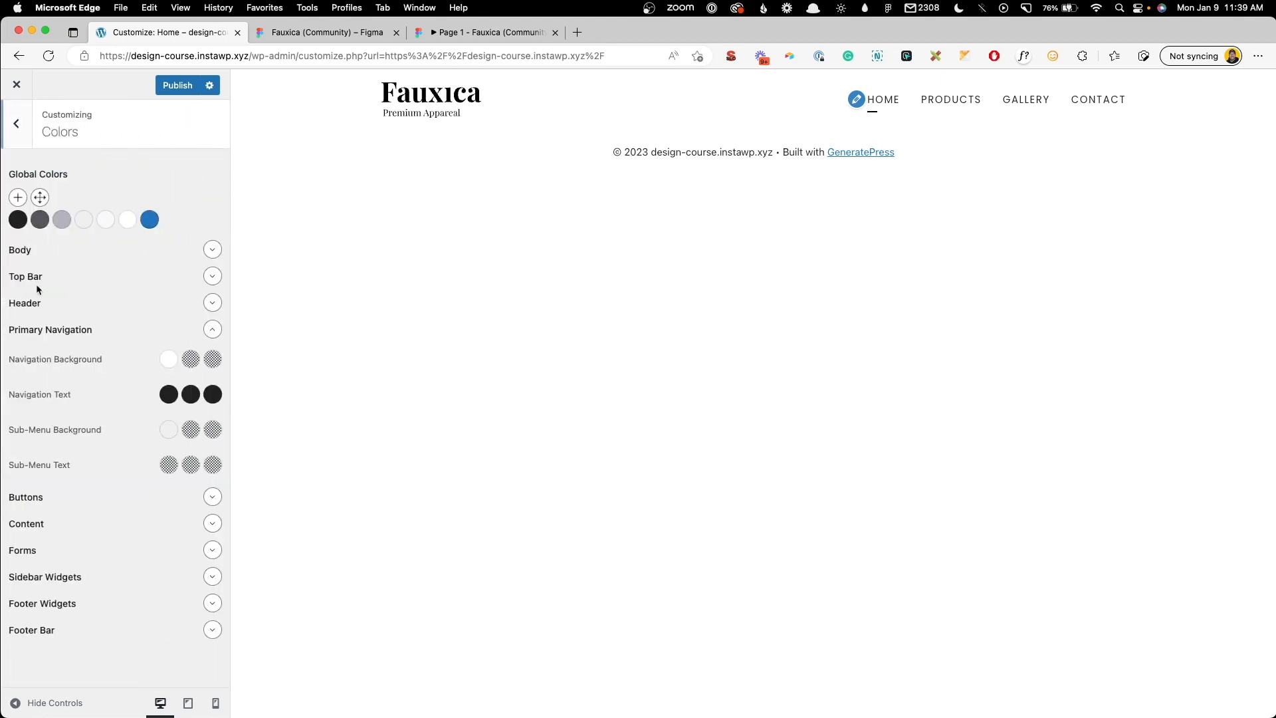
{"action": "mouse_move", "coordinate": [18, 226]}
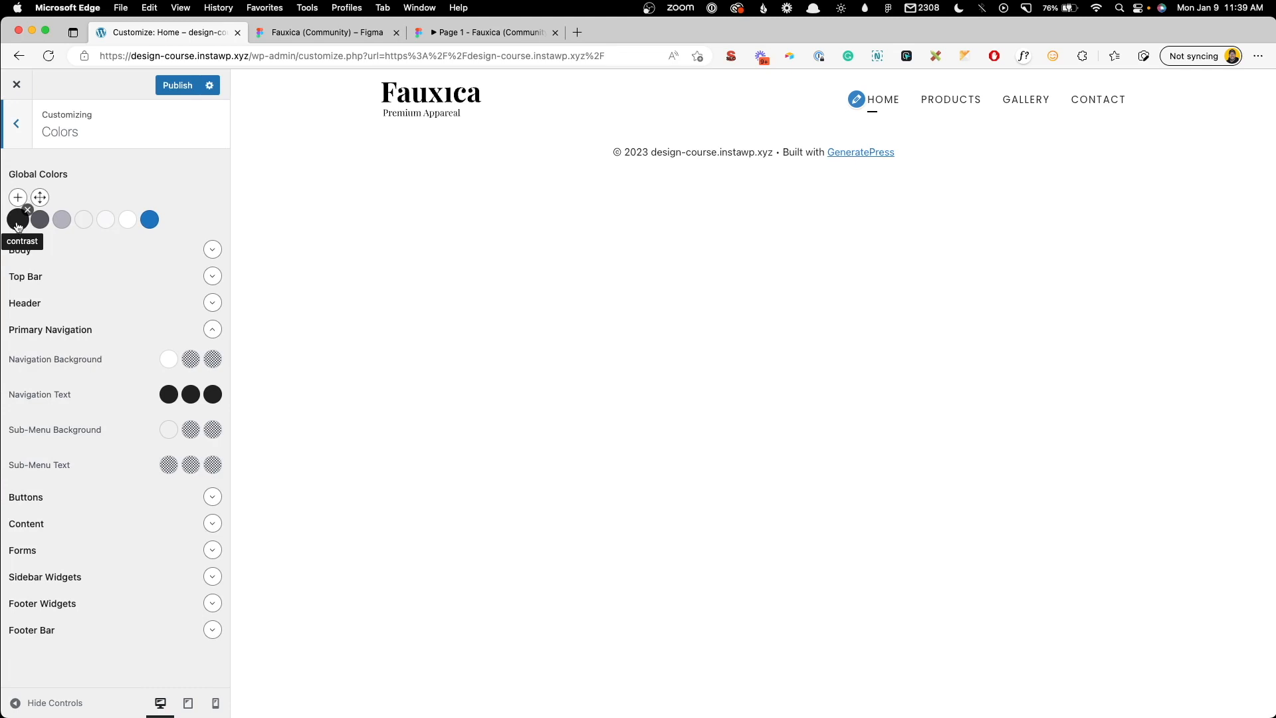
{"action": "left_click", "coordinate": [18, 226]}
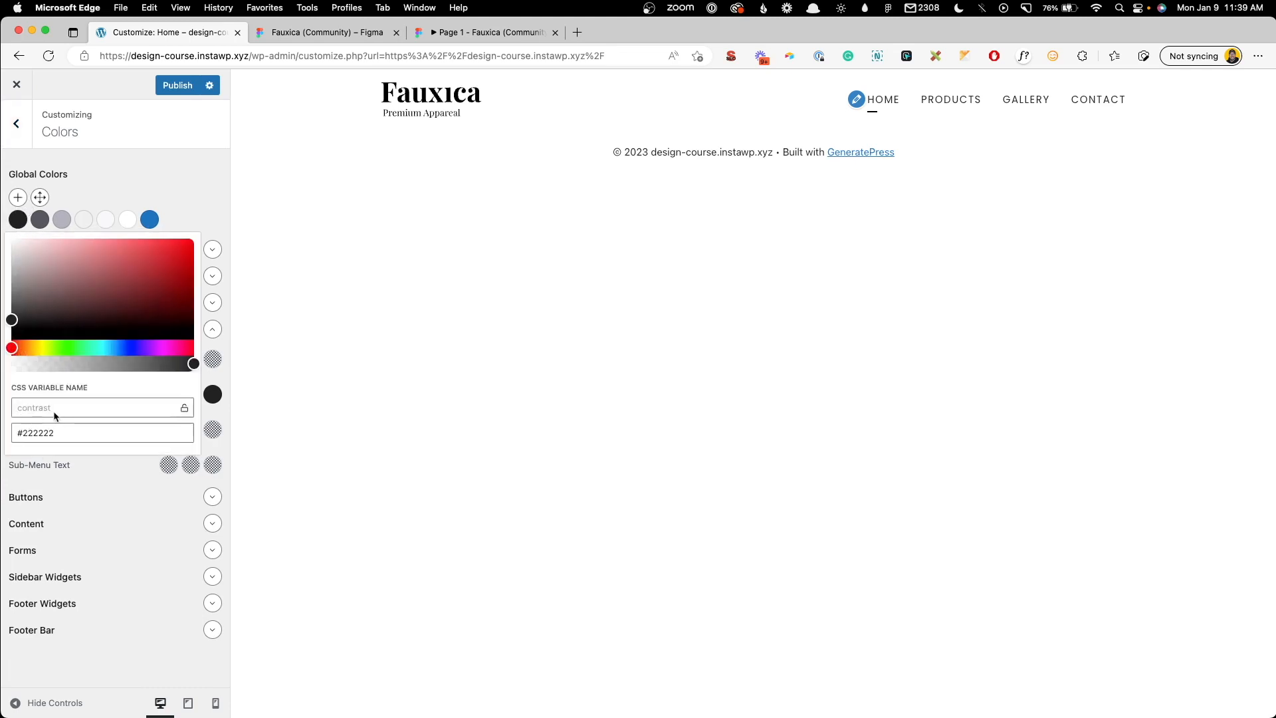
{"action": "mouse_move", "coordinate": [62, 227]}
Step: Return to Additional CSS and set the li.current_page_item:after rule's background-color to var(--contrast)
{"action": "left_click", "coordinate": [27, 130]}
{"action": "left_click", "coordinate": [26, 129]}
{"action": "left_click", "coordinate": [58, 490]}
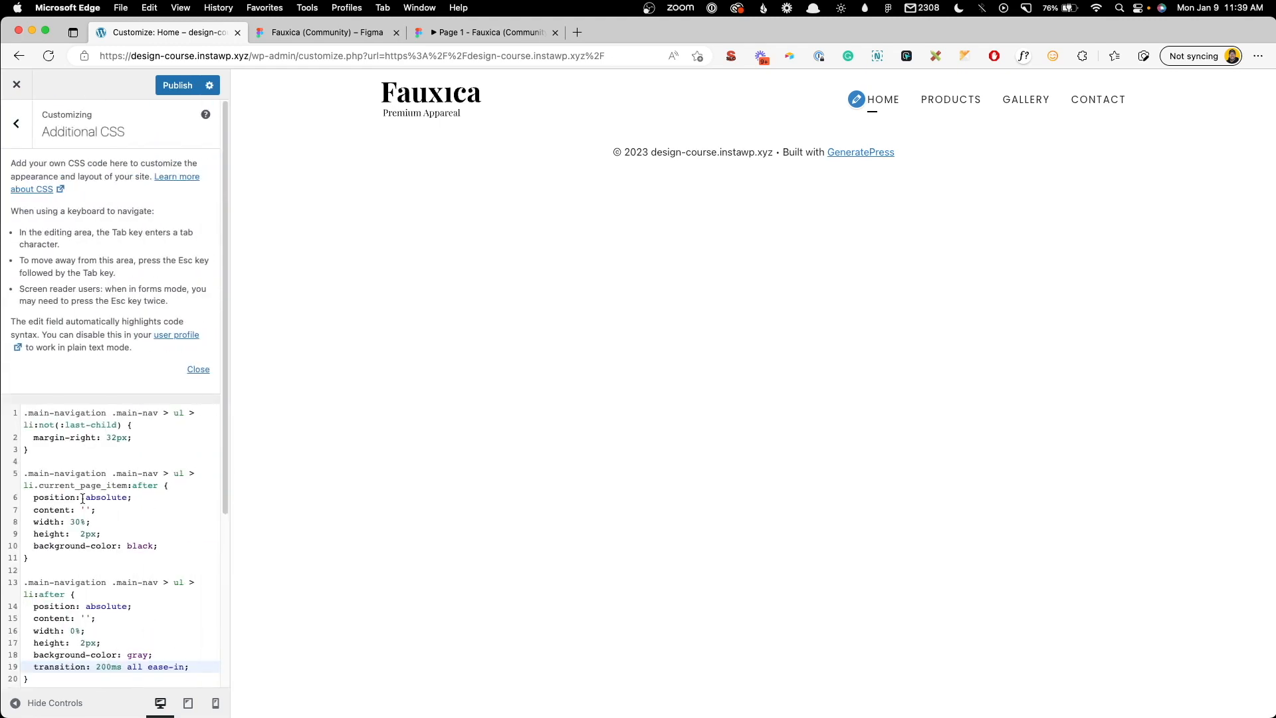
{"action": "scroll", "coordinate": [117, 507], "scroll_direction": "down", "scroll_amount": 3}
{"action": "left_click_drag", "start_coordinate": [126, 436], "coordinate": [152, 436]}
{"action": "type", "text": "var("}
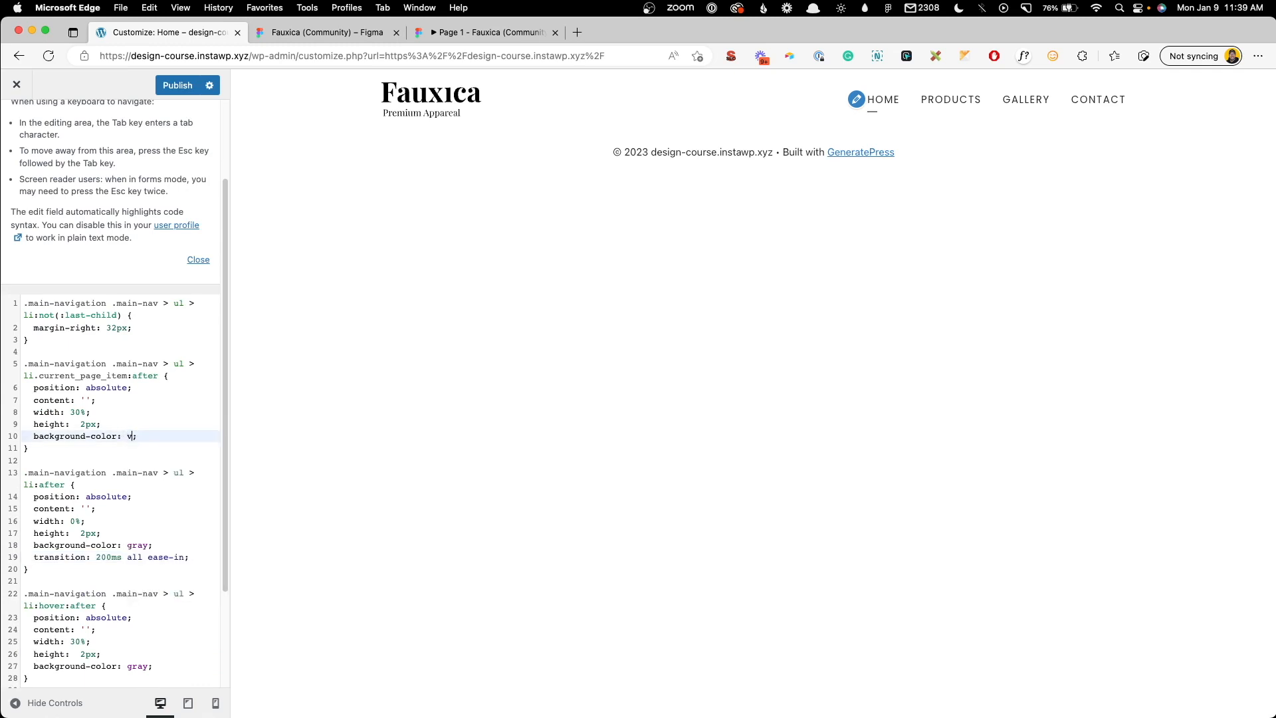
{"action": "type", "text": "--contrast)"}
{"action": "scroll", "coordinate": [160, 506], "scroll_direction": "down", "scroll_amount": 1}
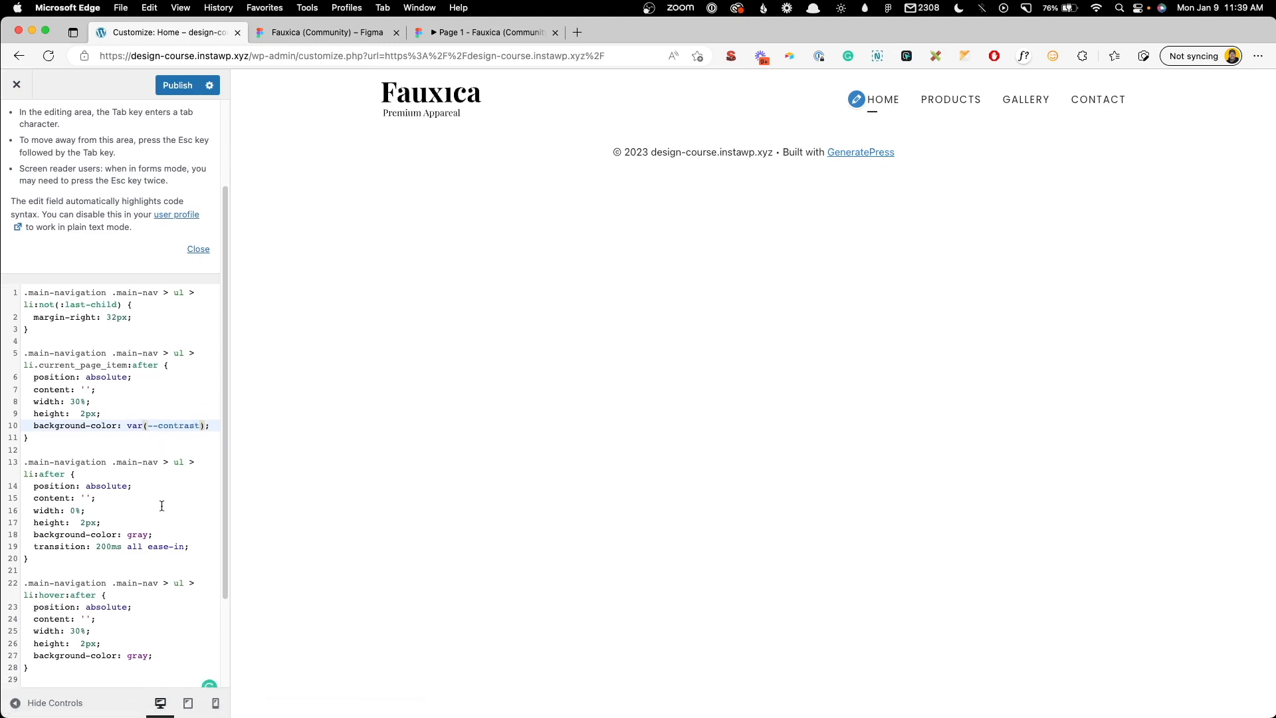
Step: Set the background-color to var(--contrast-3) in both the li:after rule and the li:hover:after rule
{"action": "double_click", "coordinate": [140, 533]}
{"action": "type", "text": "var("}
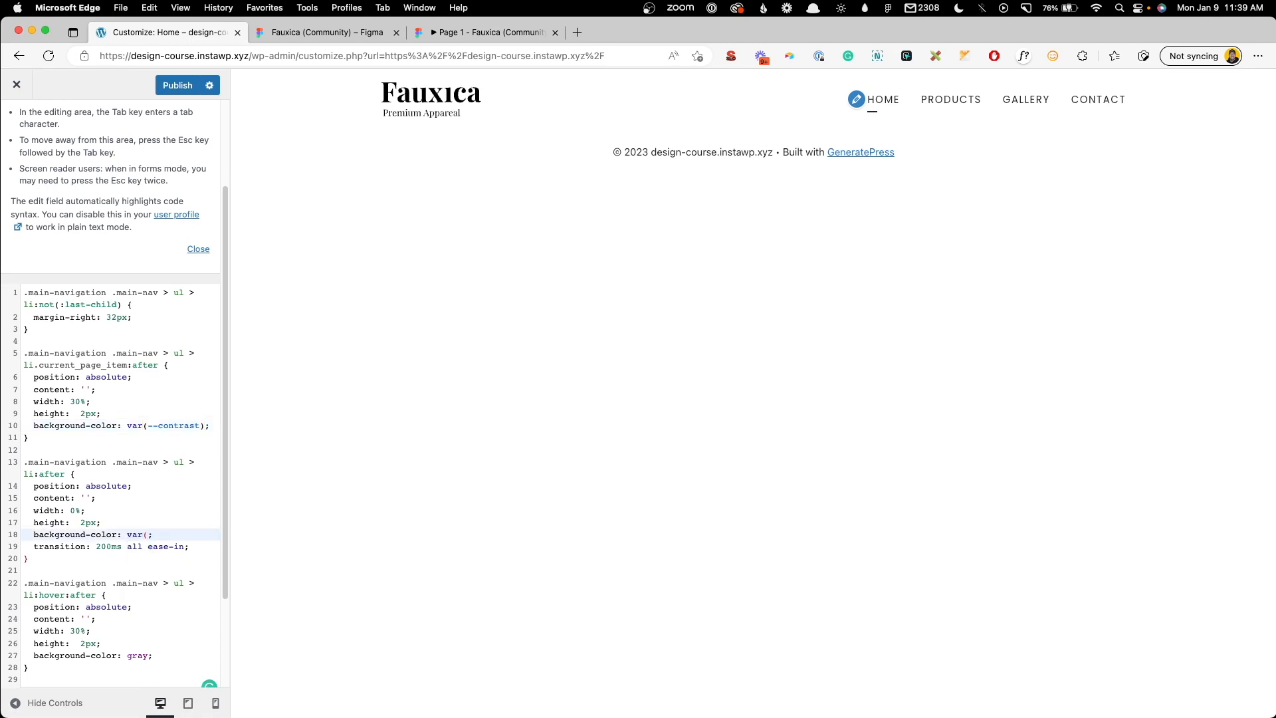
{"action": "type", "text": "--contrast-3)"}
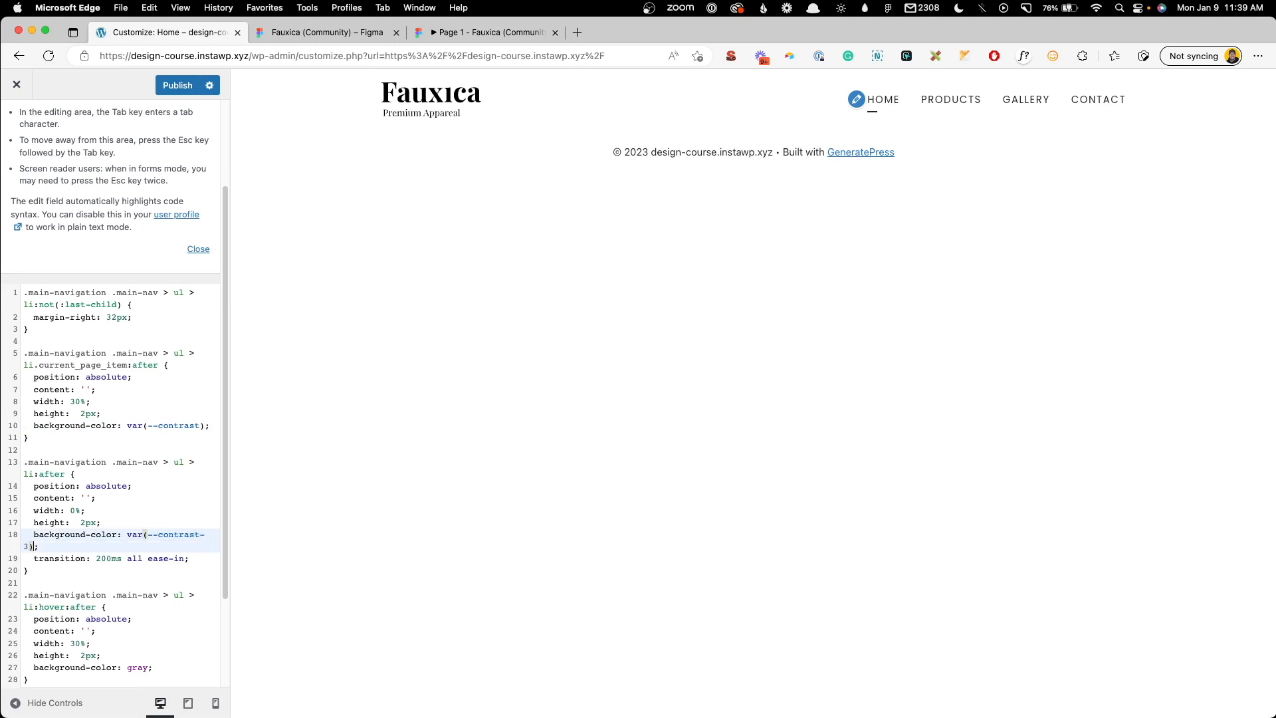
{"action": "left_click_drag", "start_coordinate": [33, 547], "coordinate": [127, 537]}
{"action": "key", "text": "super+c"}
{"action": "left_click_drag", "start_coordinate": [147, 670], "coordinate": [127, 671]}
{"action": "key", "text": "super+v"}
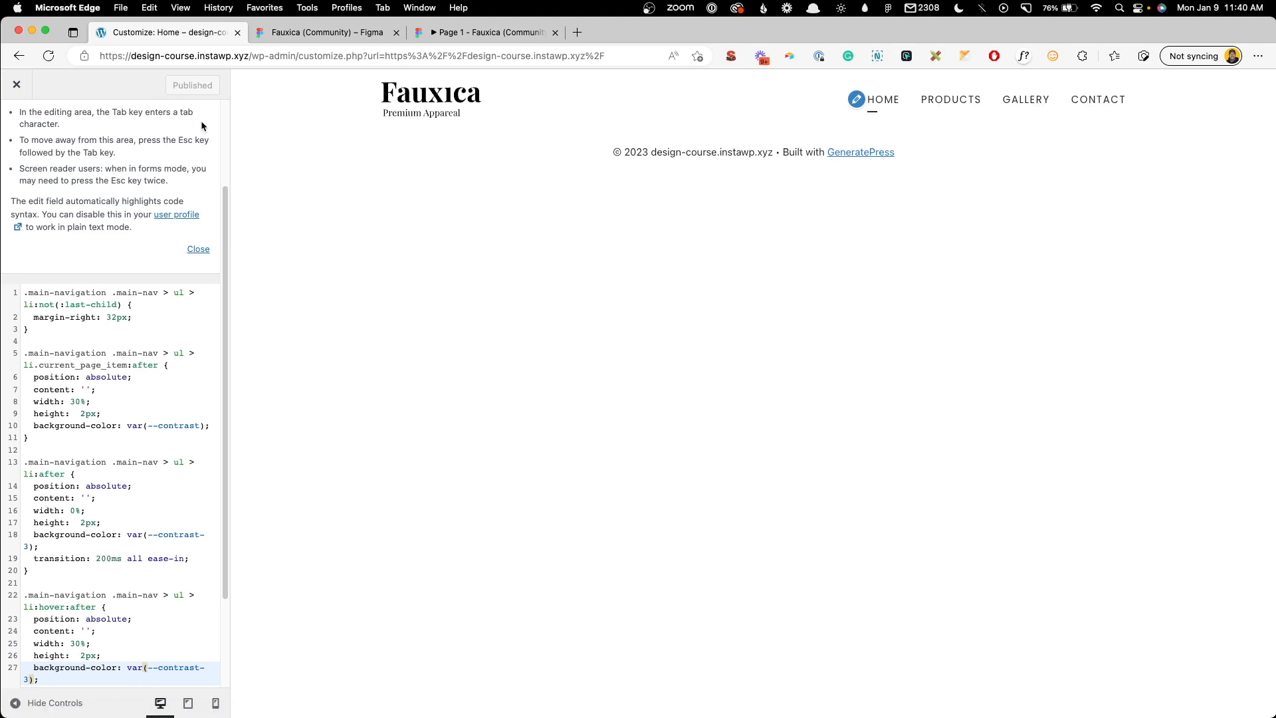
Step: Leave the Customizer with the changes published and go to the site's admin dashboard
{"action": "left_click", "coordinate": [21, 87]}
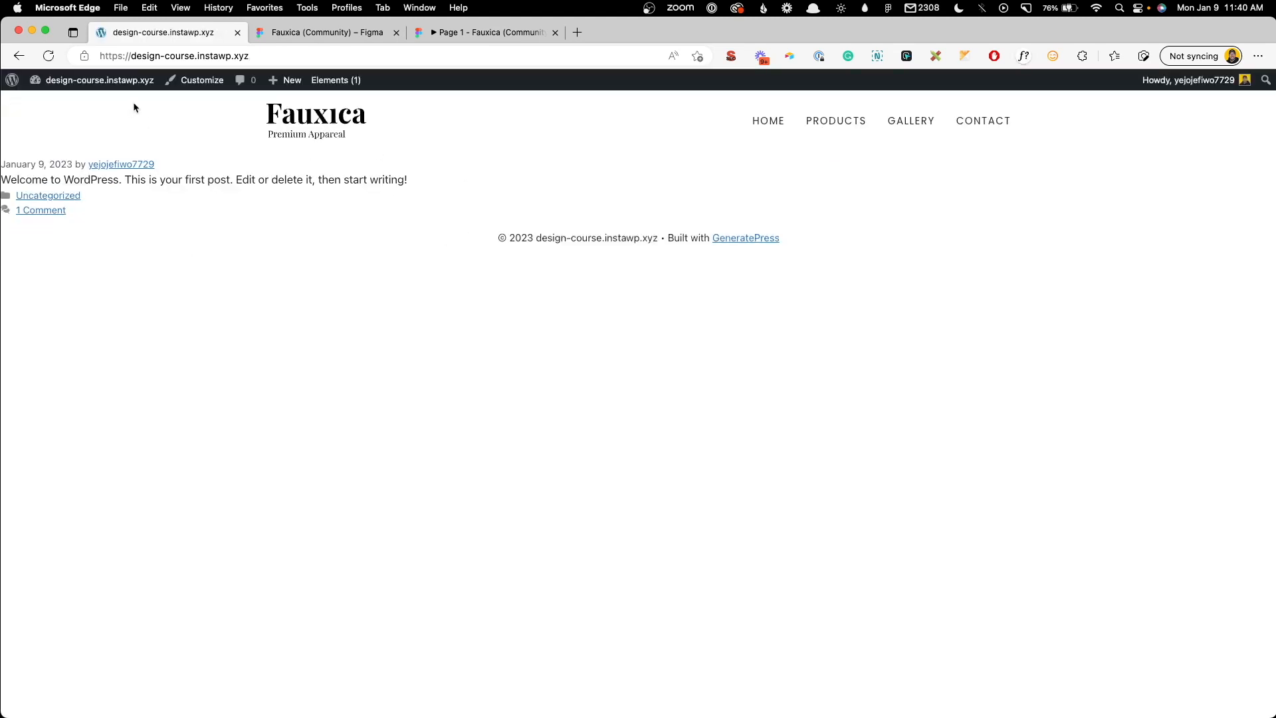
{"action": "mouse_move", "coordinate": [100, 80]}
{"action": "left_click", "coordinate": [81, 102]}
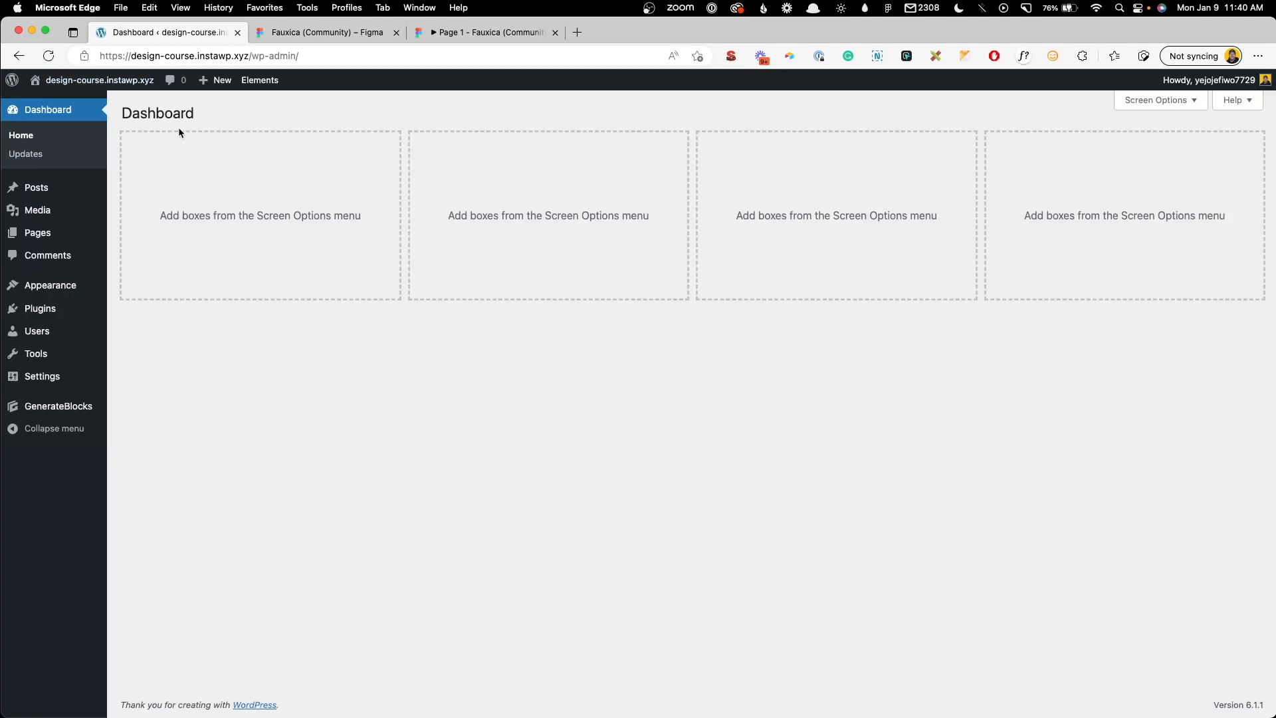
Step: Set the homepage to display the static page Home in the Reading settings and save the changes
{"action": "mouse_move", "coordinate": [91, 372]}
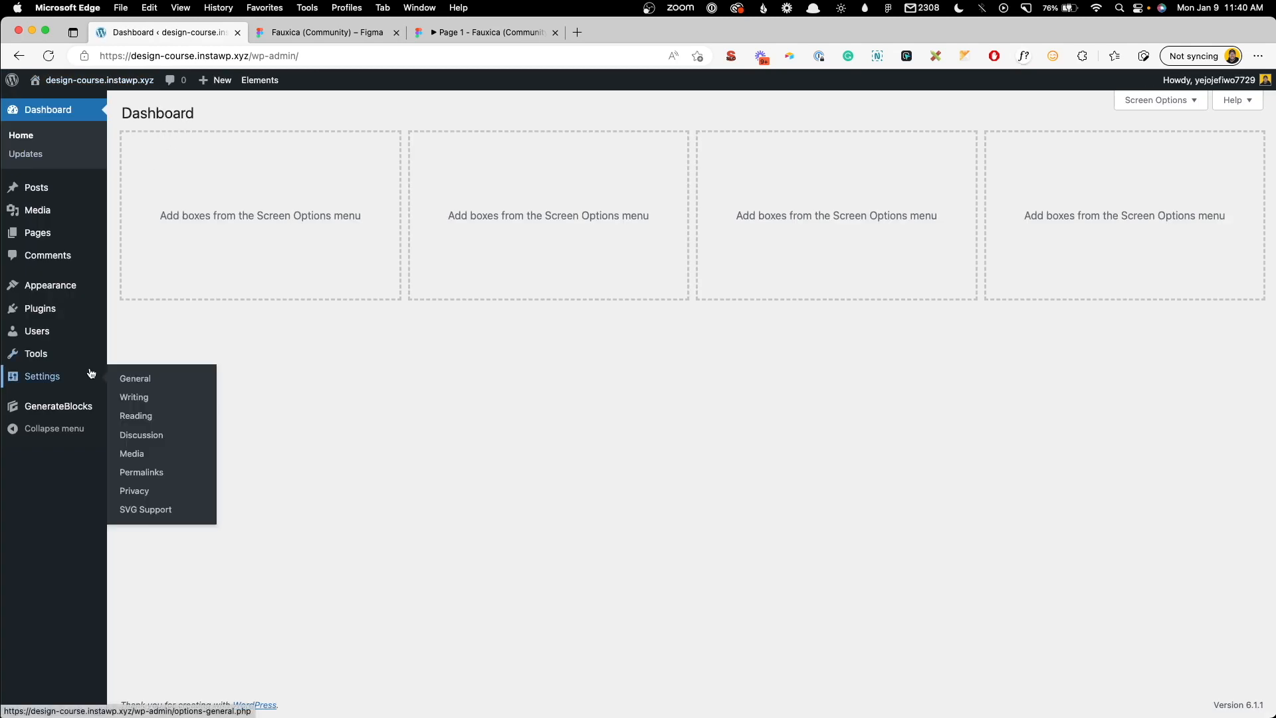
{"action": "left_click", "coordinate": [144, 416]}
{"action": "left_click", "coordinate": [278, 170]}
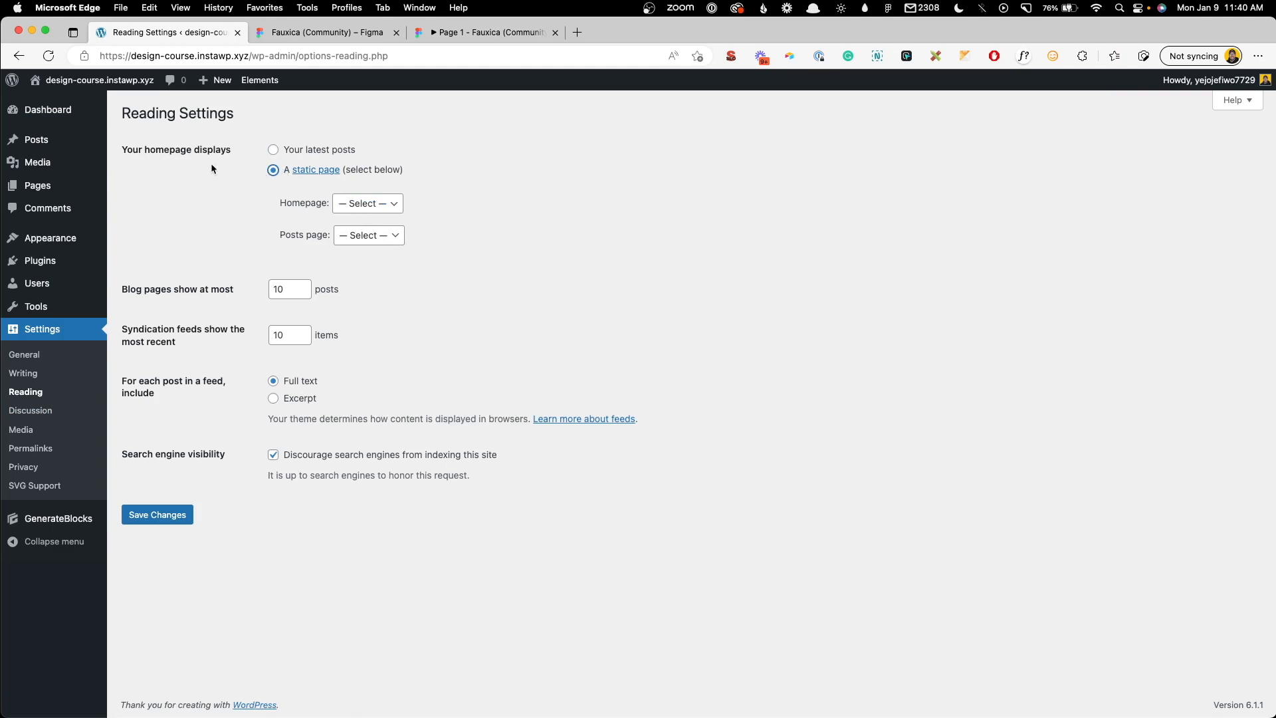
{"action": "left_click", "coordinate": [366, 203]}
{"action": "left_click", "coordinate": [364, 203]}
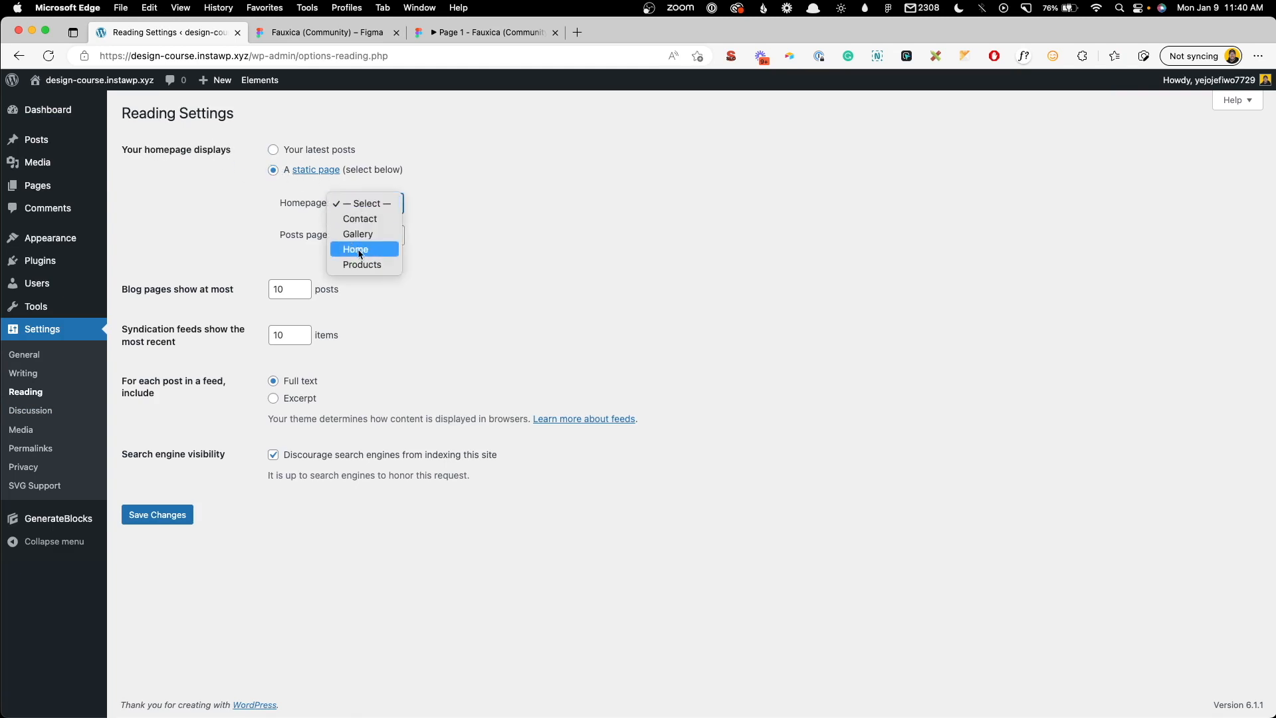
{"action": "left_click", "coordinate": [358, 249]}
{"action": "left_click", "coordinate": [160, 516]}
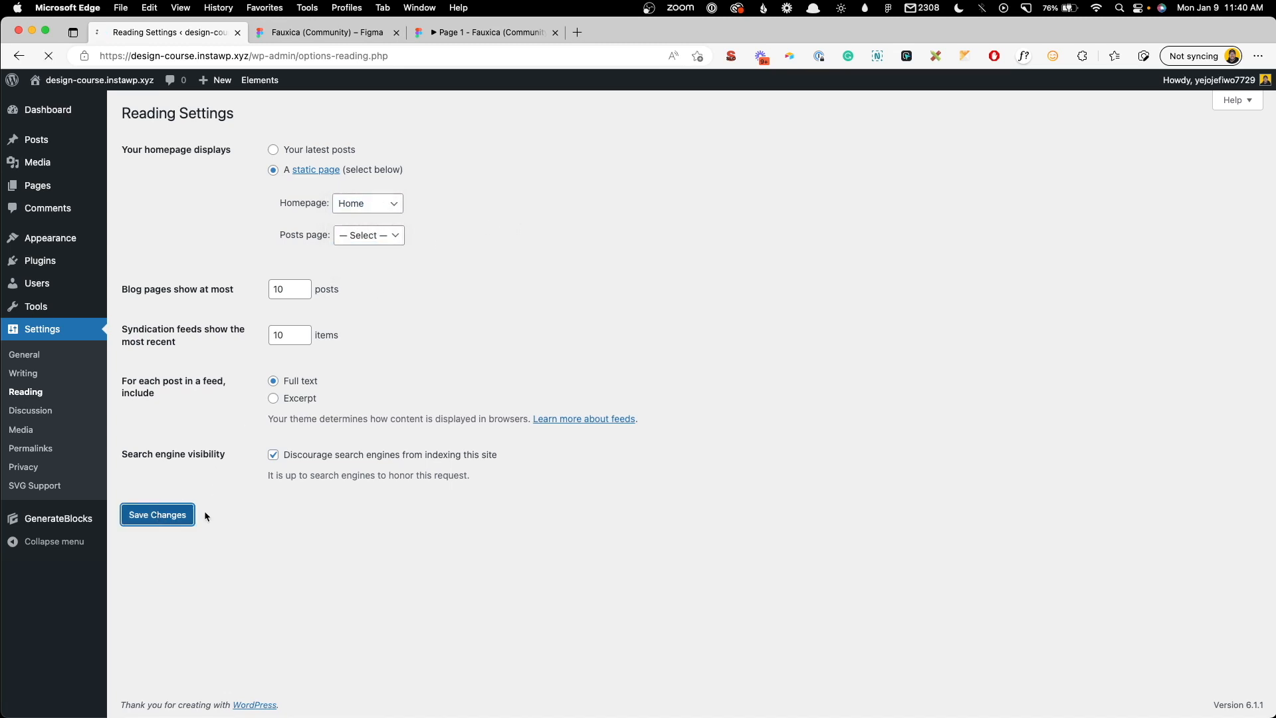
Step: Open the Home page for editing from the live site and view the Fauxica design in Figma
{"action": "mouse_move", "coordinate": [133, 81]}
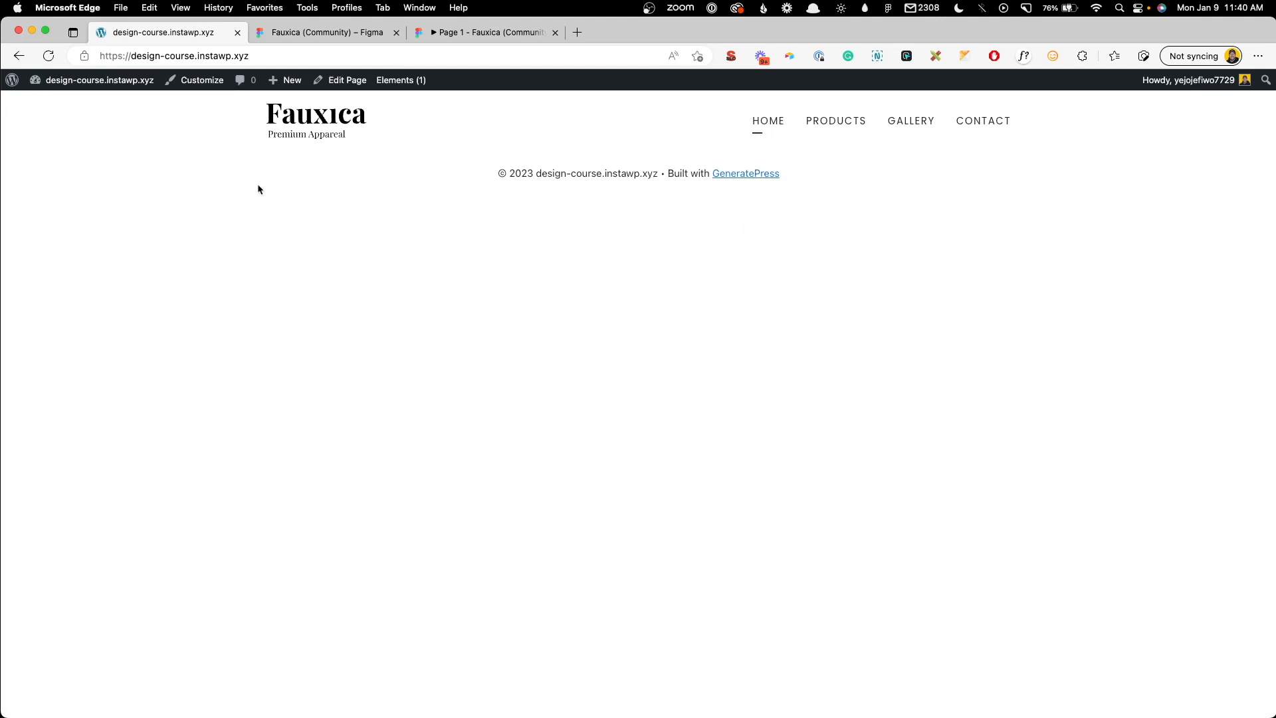
{"action": "left_click", "coordinate": [341, 80]}
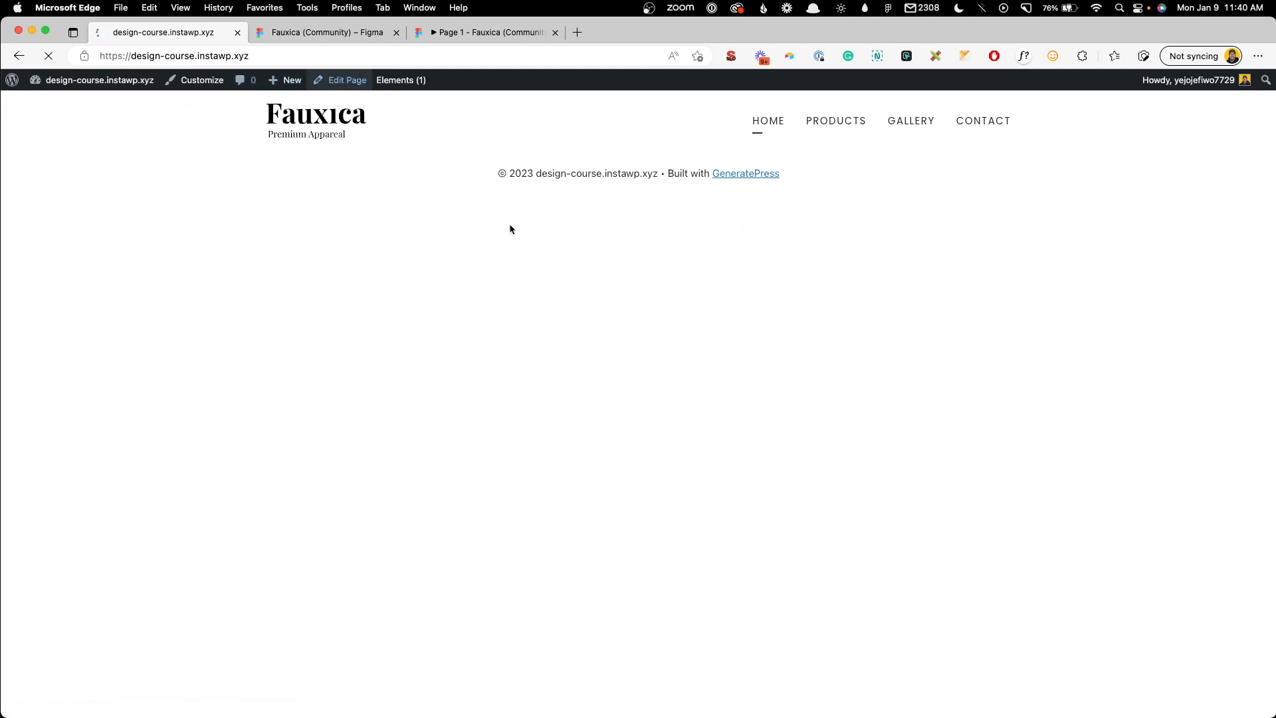
{"action": "left_click", "coordinate": [325, 35]}
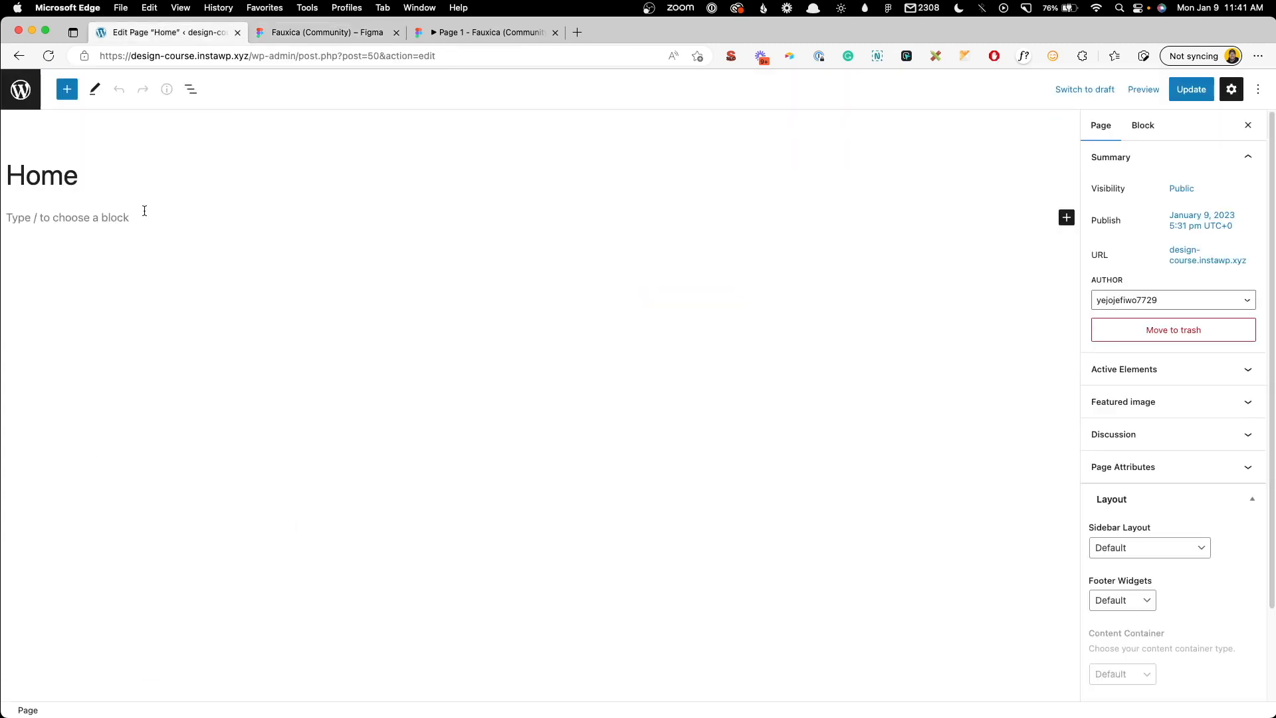
Step: Insert a Container block with an inner Container on the Home page
{"action": "left_click", "coordinate": [142, 208]}
{"action": "type", "text": "/con"}
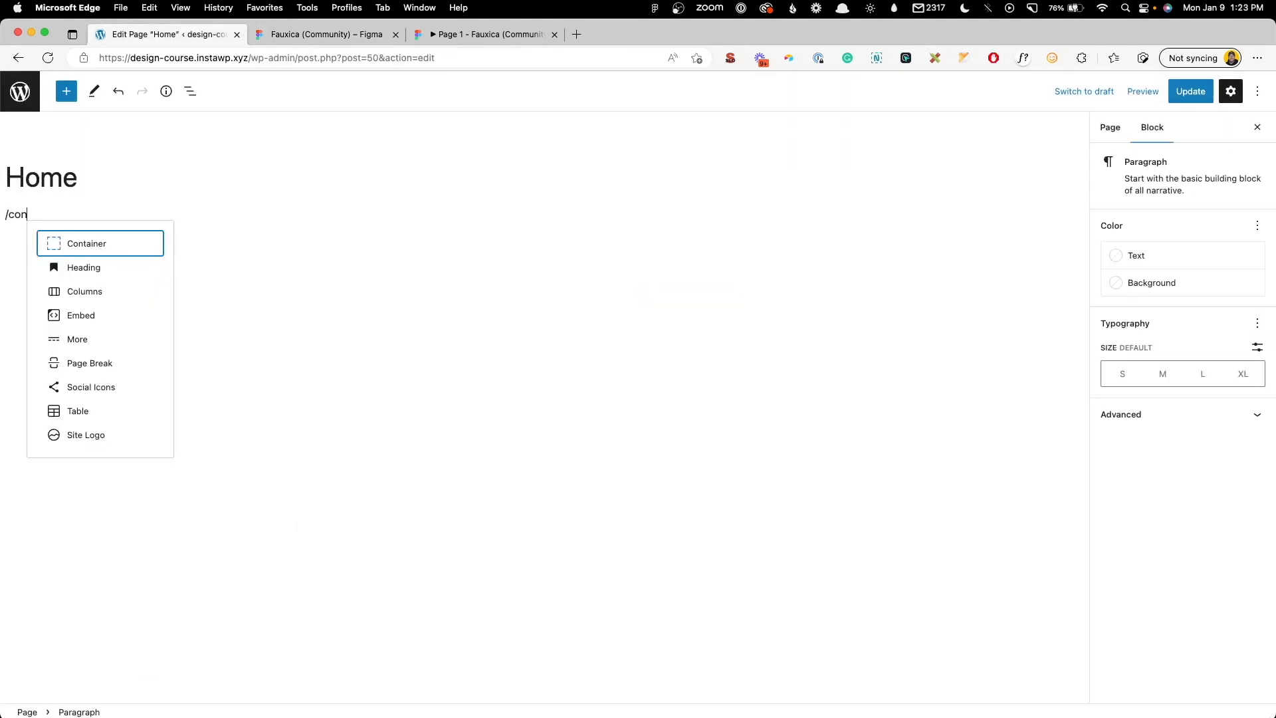
{"action": "left_click", "coordinate": [63, 243]}
{"action": "left_click", "coordinate": [54, 184]}
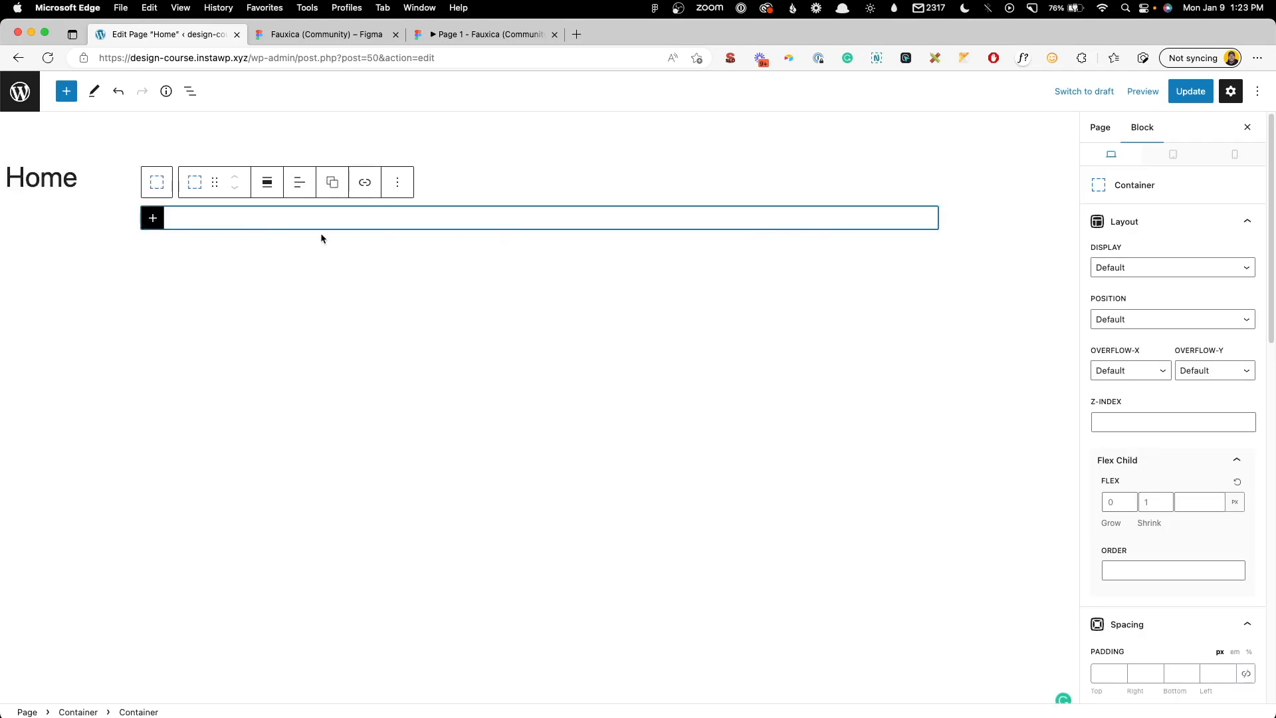
Step: Check the hero layout in Figma, then insert a Container inside the inner Container and duplicate it to form two columns
{"action": "left_click", "coordinate": [332, 34]}
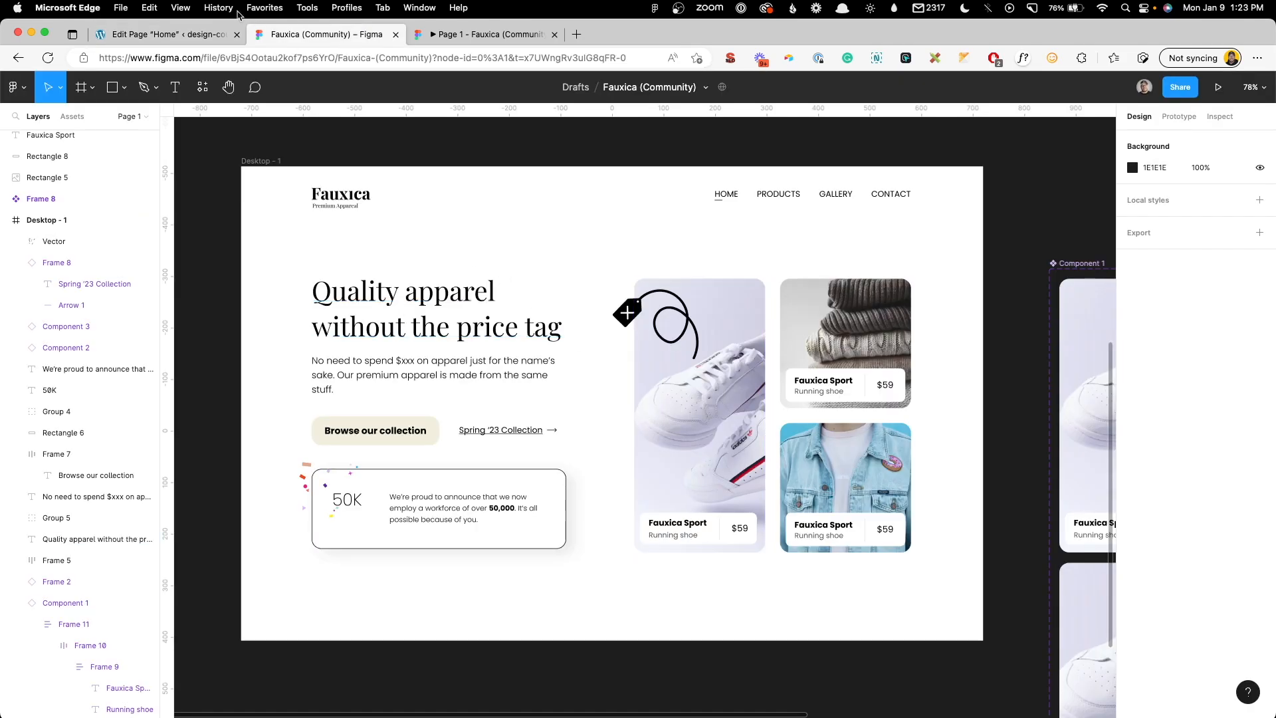
{"action": "left_click", "coordinate": [166, 35]}
{"action": "left_click", "coordinate": [152, 218]}
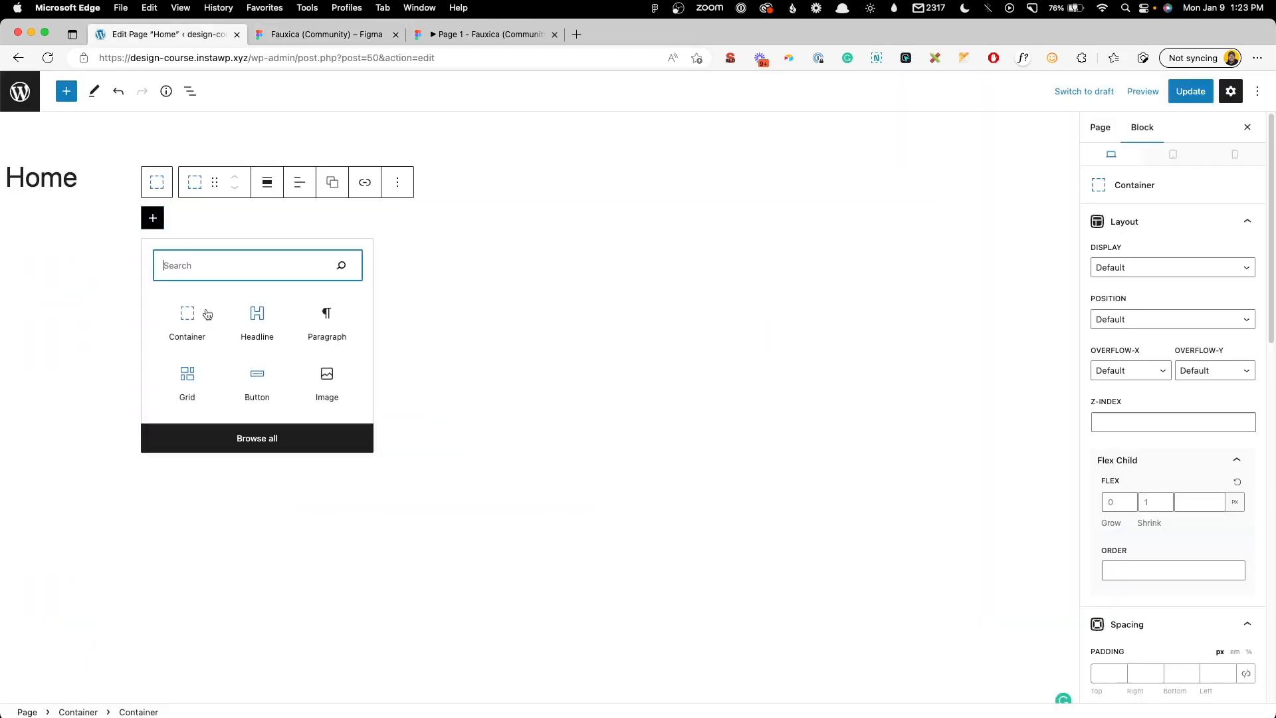
{"action": "left_click", "coordinate": [198, 324]}
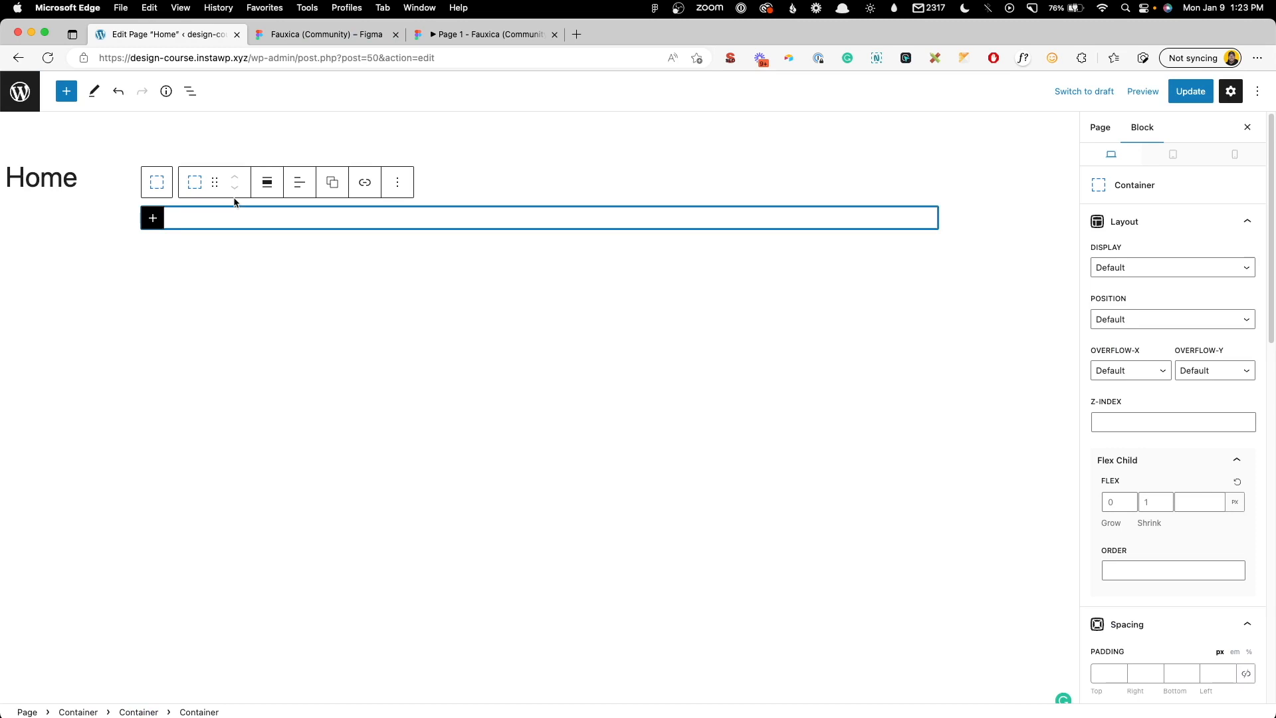
{"action": "key", "text": "shift+super+d"}
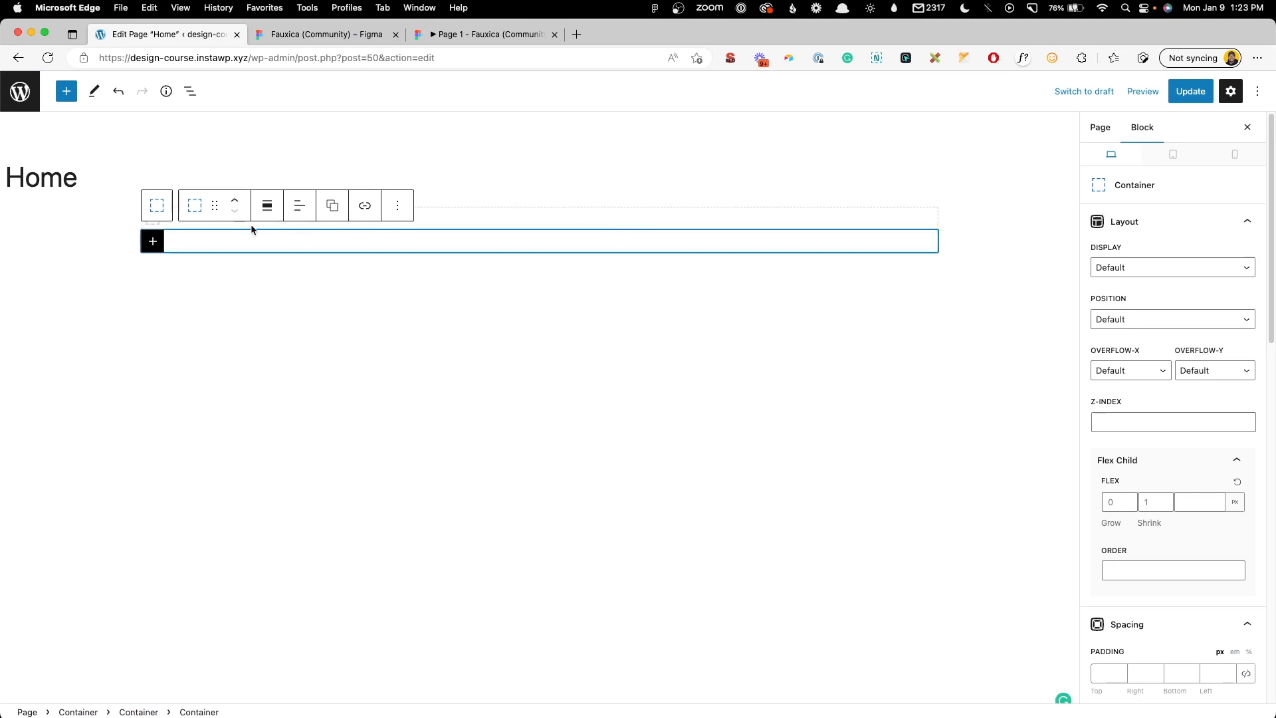
Step: Expand the block structure to the parent of the two column Containers and set that parent's display to Flex
{"action": "left_click", "coordinate": [159, 208]}
{"action": "left_click", "coordinate": [190, 91]}
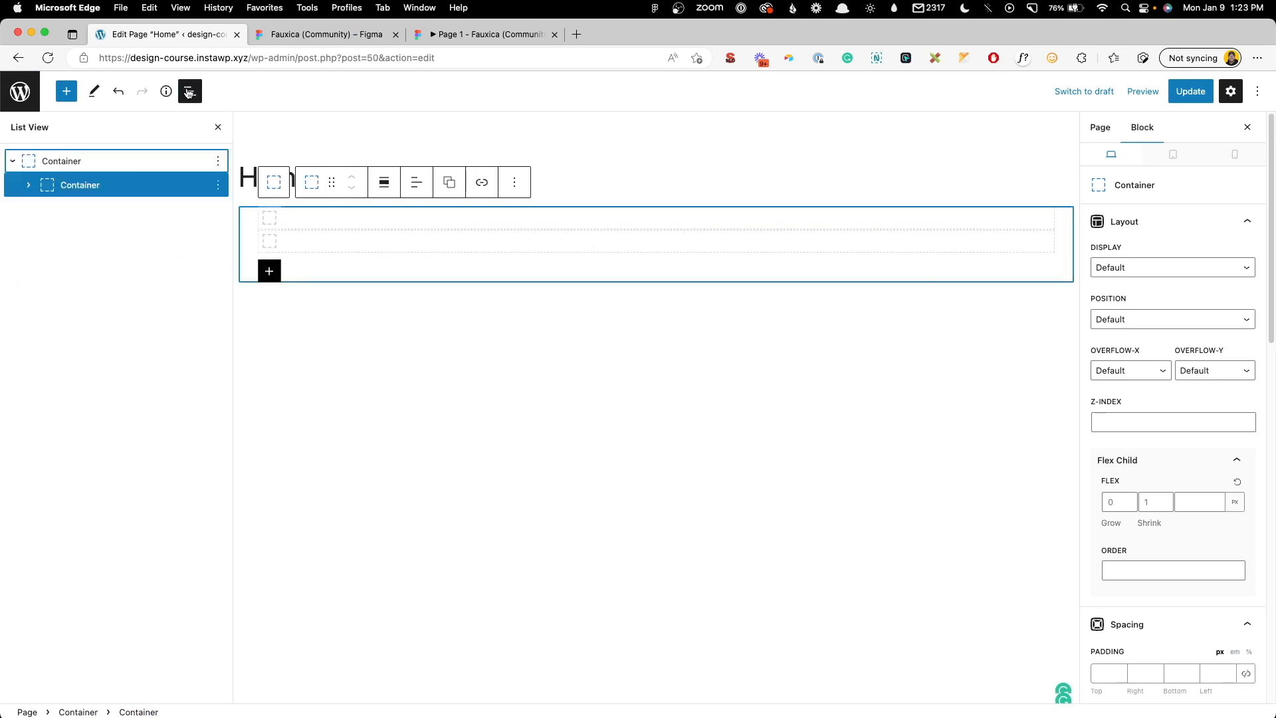
{"action": "left_click", "coordinate": [60, 189]}
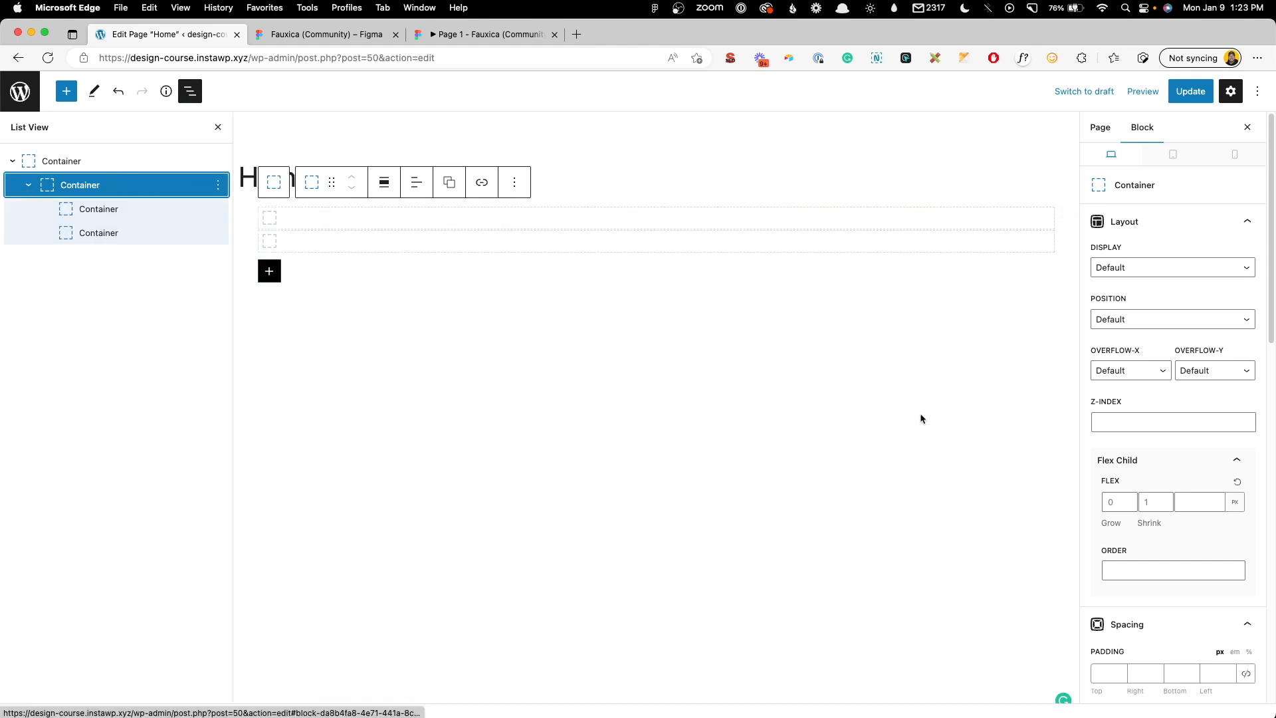
{"action": "left_click", "coordinate": [1123, 275]}
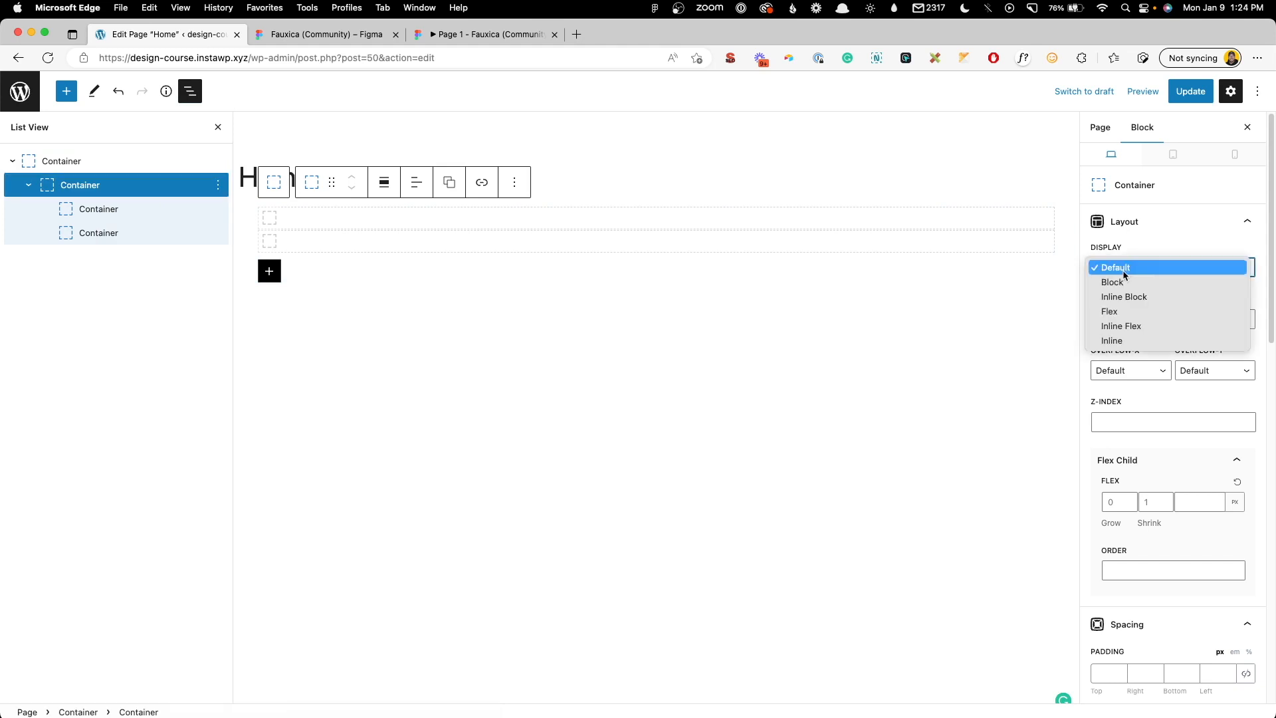
{"action": "left_click", "coordinate": [1120, 312]}
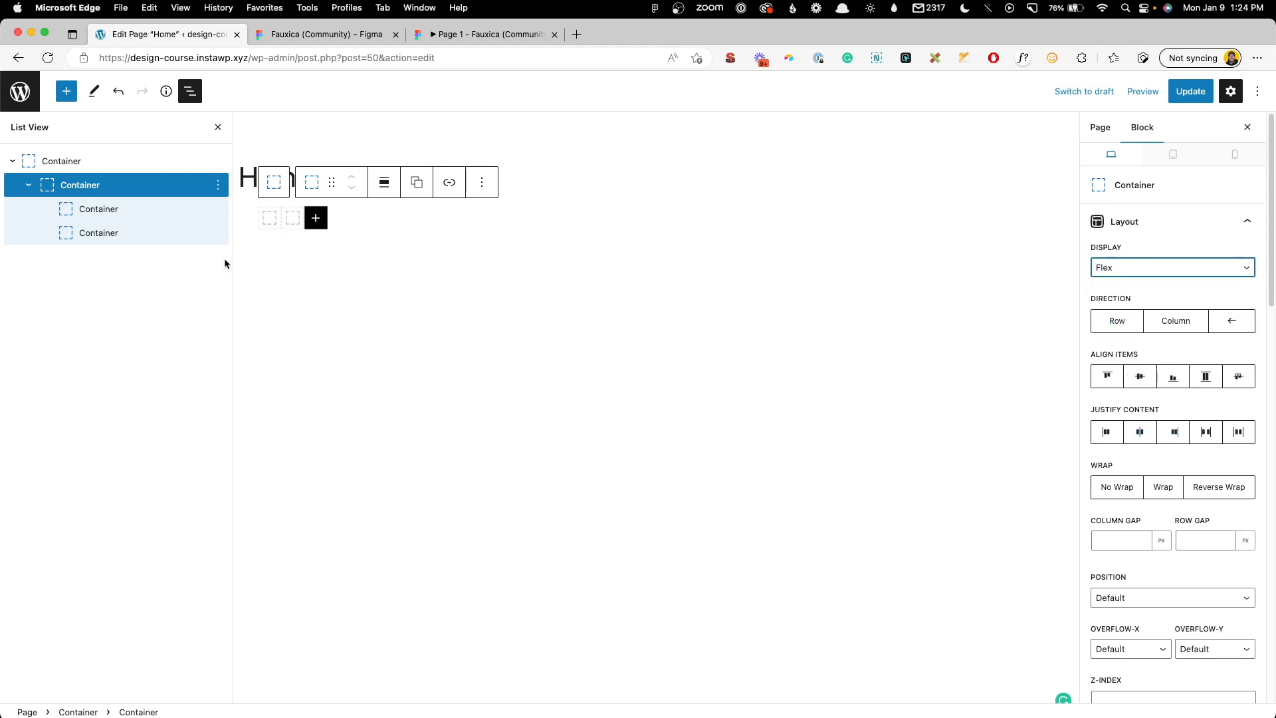
Step: Set the width of both column Containers to 45%
{"action": "left_click", "coordinate": [268, 223]}
{"action": "scroll", "coordinate": [1198, 483], "scroll_direction": "down", "scroll_amount": 10}
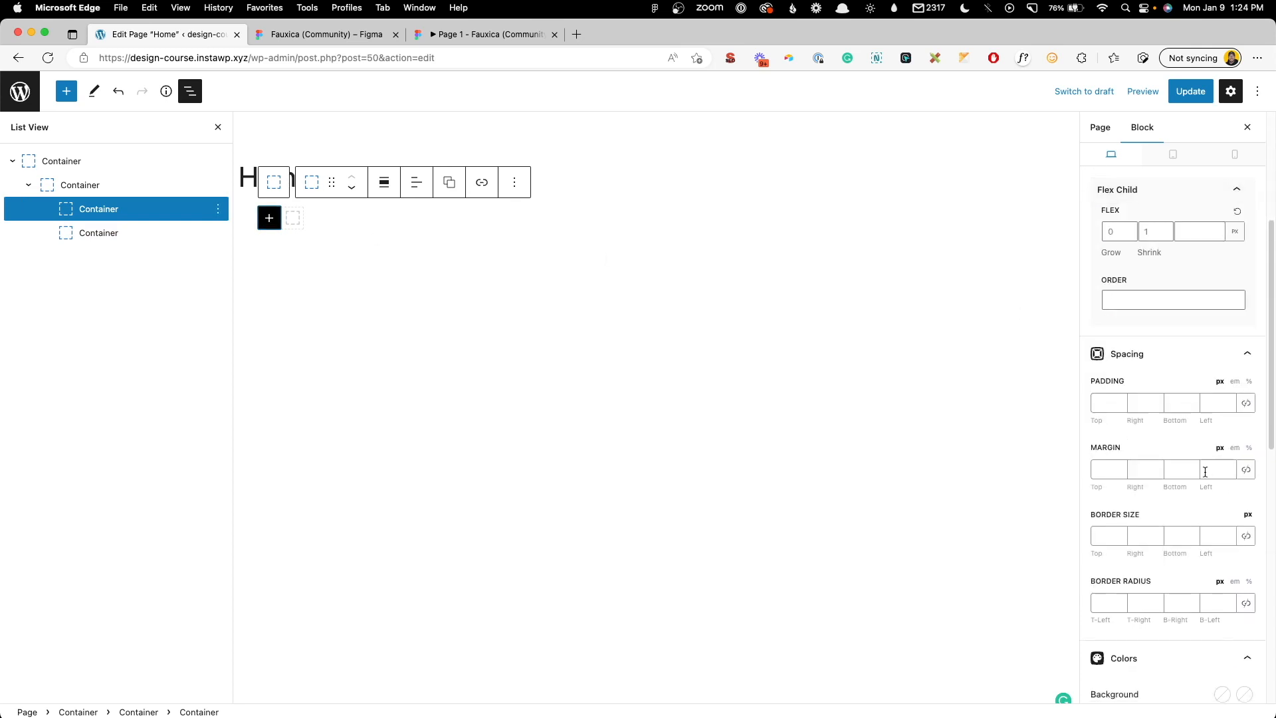
{"action": "scroll", "coordinate": [1198, 482], "scroll_direction": "down", "scroll_amount": 2}
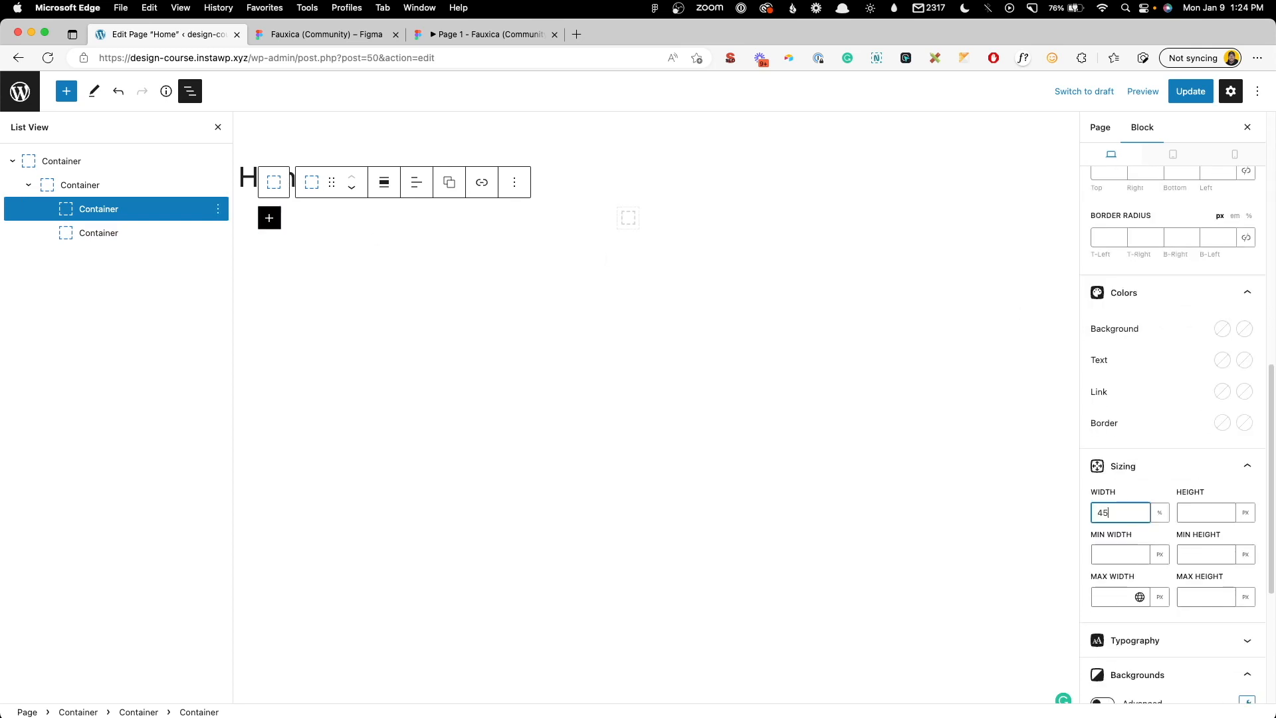
{"action": "left_click", "coordinate": [628, 218]}
{"action": "left_click", "coordinate": [1125, 511]}
{"action": "type", "text": "$"}
{"action": "key", "text": "BackSpace"}
{"action": "type", "text": "45%"}
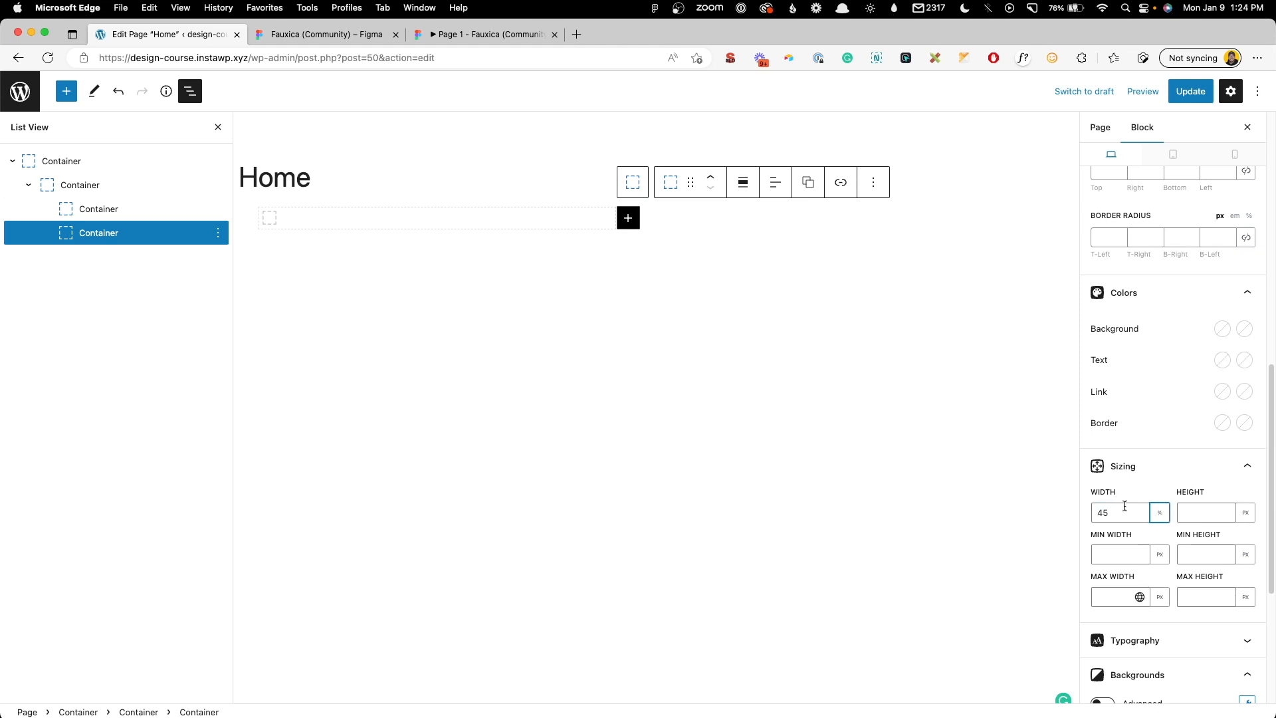
Step: Justify the content of the parent flex Container with space between its two columns
{"action": "left_click", "coordinate": [128, 185]}
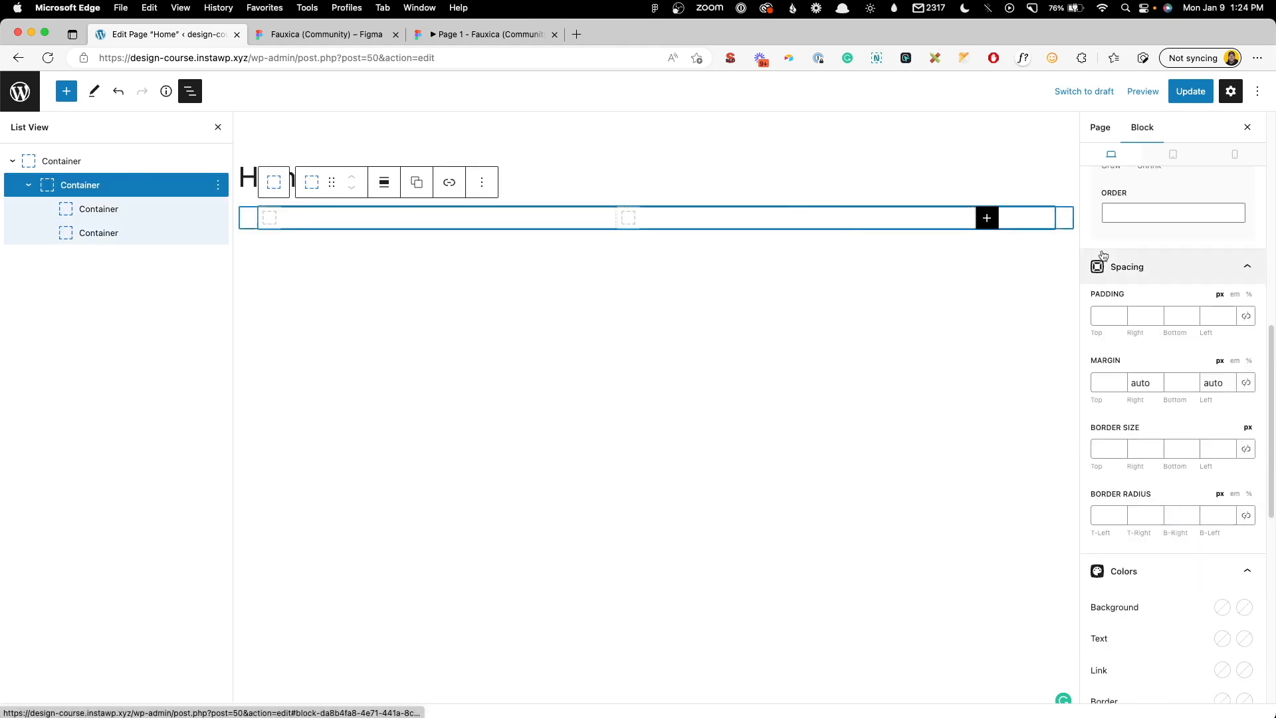
{"action": "scroll", "coordinate": [1163, 279], "scroll_direction": "up", "scroll_amount": 1}
{"action": "scroll", "coordinate": [1162, 278], "scroll_direction": "up", "scroll_amount": 10}
{"action": "left_click", "coordinate": [1199, 402]}
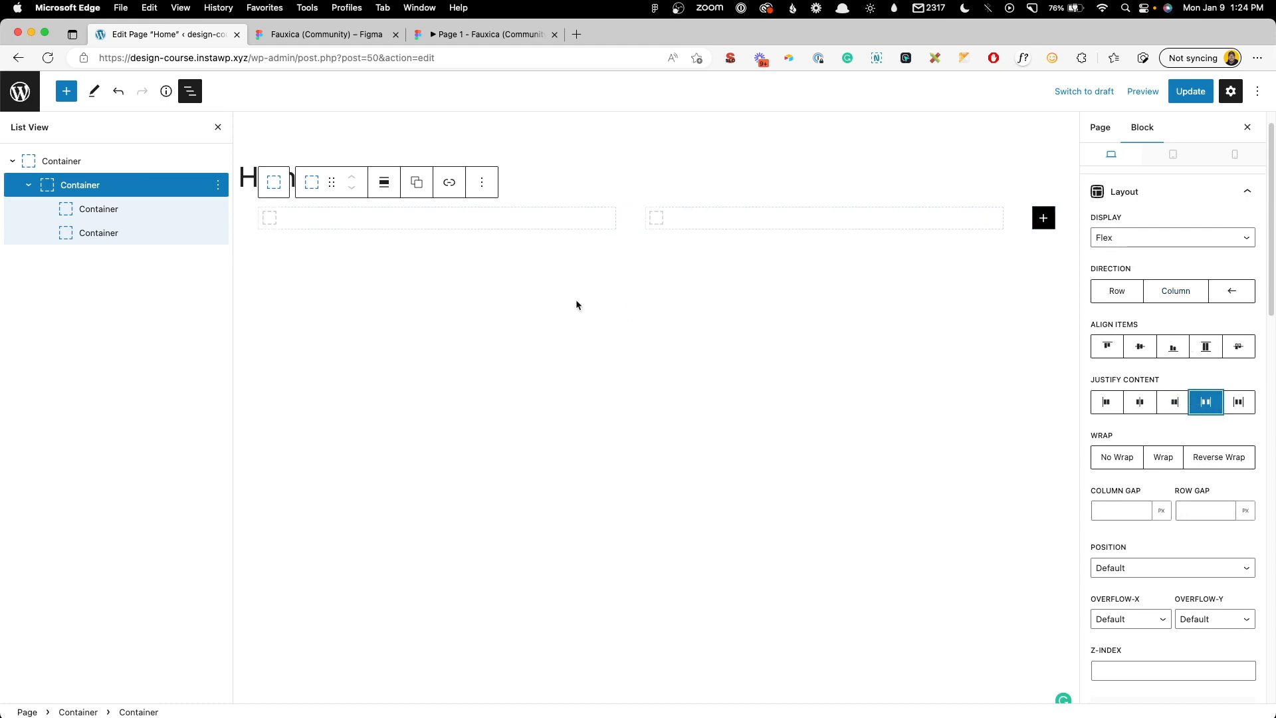
Step: Check the hero content in Figma and insert a Headline block set to Heading 1 in the first column
{"action": "left_click", "coordinate": [357, 38]}
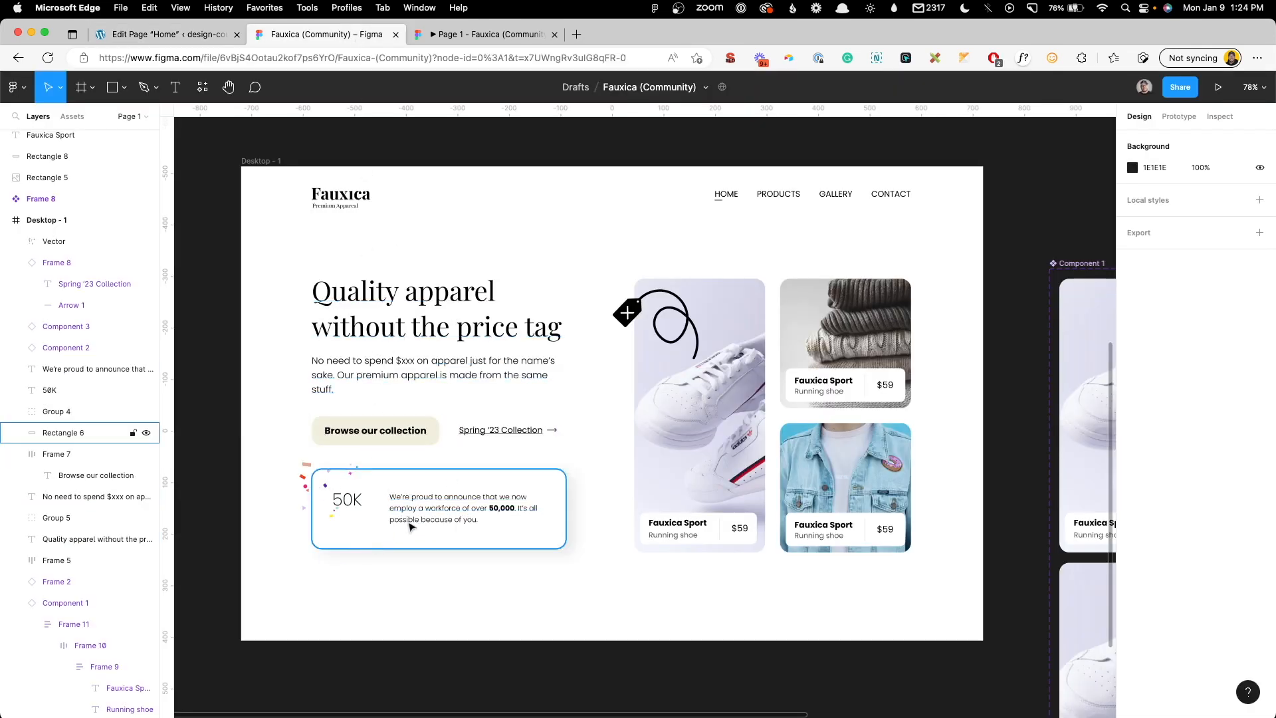
{"action": "left_click", "coordinate": [214, 36]}
{"action": "left_click", "coordinate": [310, 228]}
{"action": "left_click", "coordinate": [265, 214]}
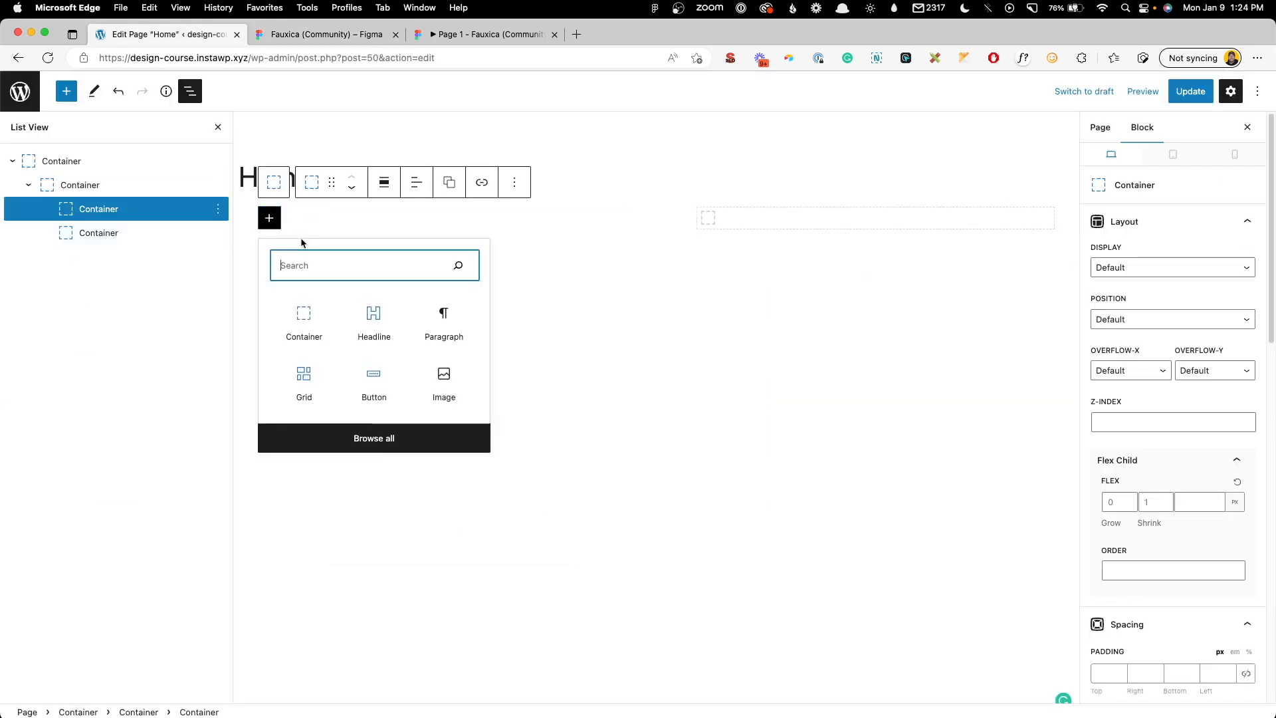
{"action": "left_click", "coordinate": [368, 318]}
{"action": "left_click", "coordinate": [384, 182]}
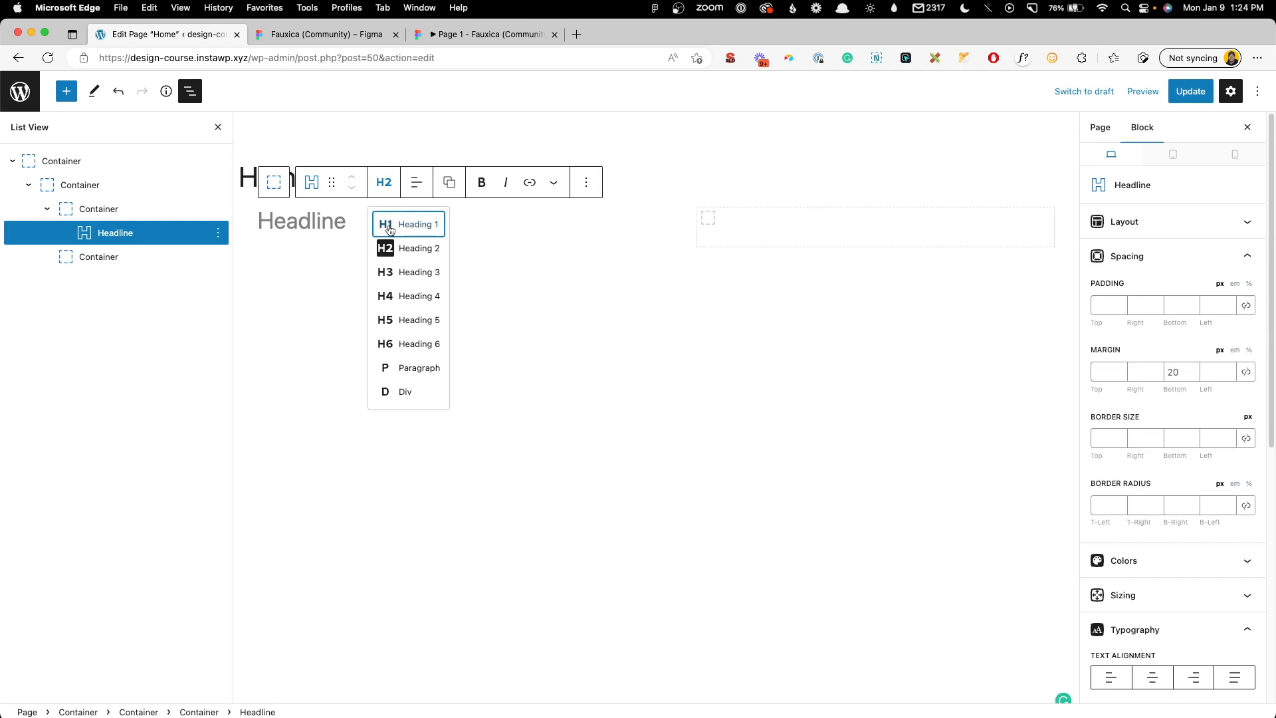
{"action": "left_click", "coordinate": [389, 220]}
Step: Add a second Headline block below the H1 and set its tag to Paragraph
{"action": "key", "text": "Return"}
{"action": "type", "text": "/head"}
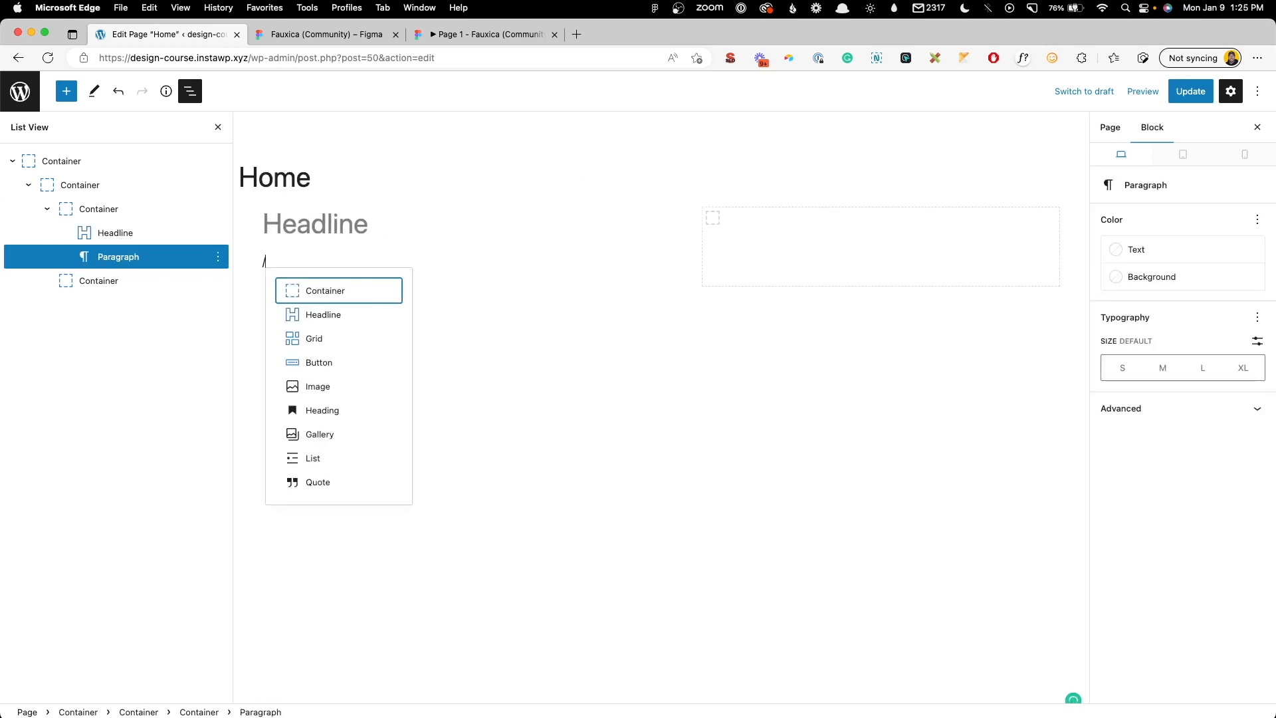
{"action": "left_click", "coordinate": [333, 208]}
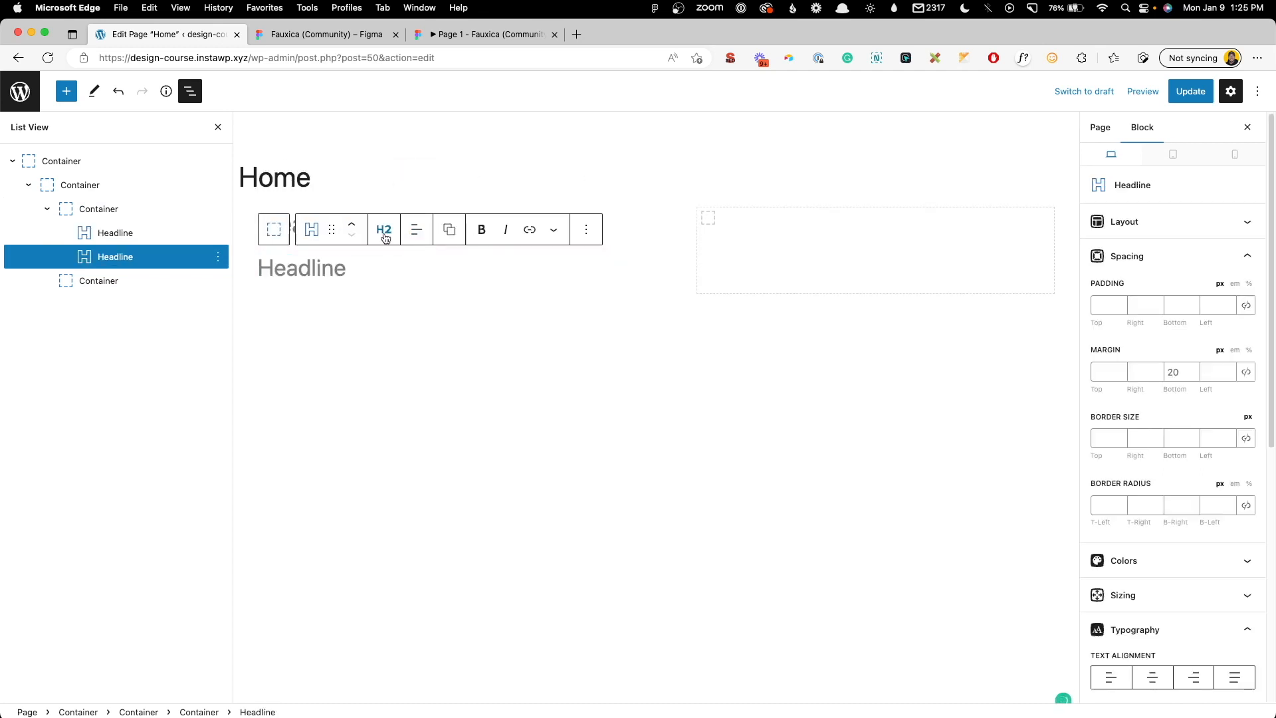
{"action": "left_click", "coordinate": [384, 229]}
{"action": "left_click", "coordinate": [408, 413]}
{"action": "left_click", "coordinate": [326, 266]}
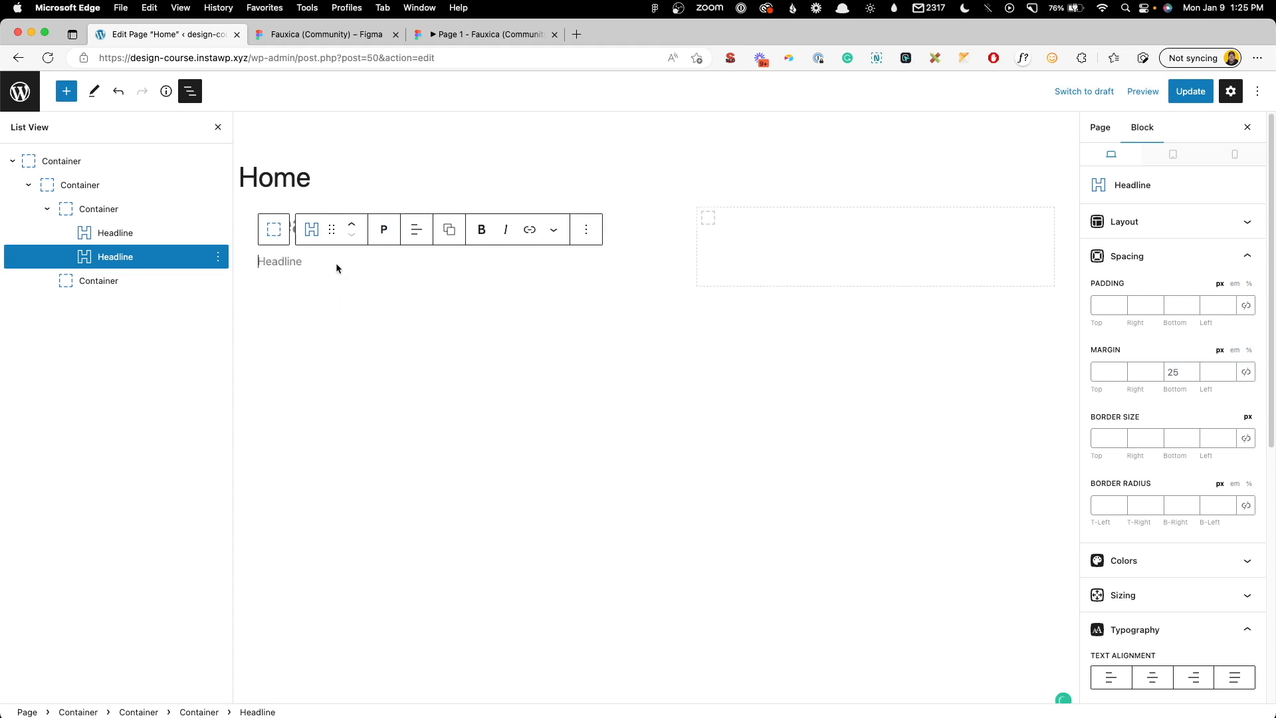
Step: Insert a Button block under the paragraph headline and add a second Button beside it
{"action": "key", "text": "Return"}
{"action": "type", "text": "/butt"}
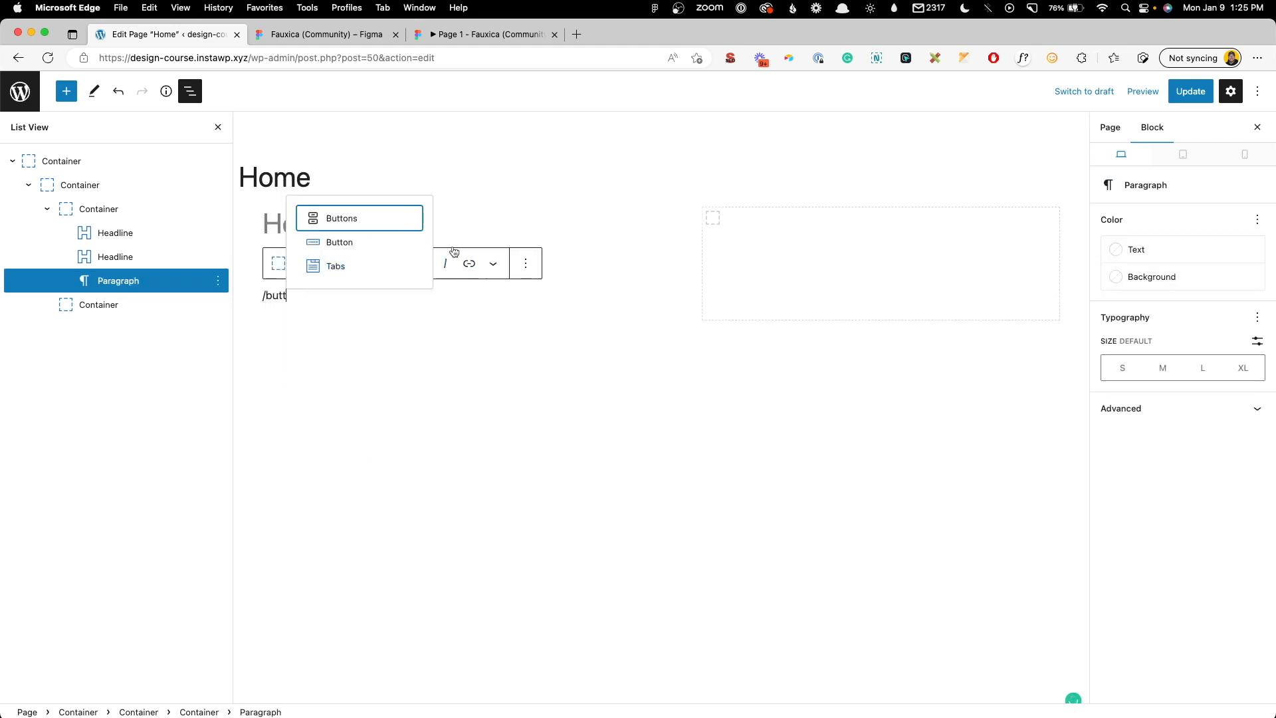
{"action": "left_click", "coordinate": [380, 246]}
{"action": "left_click", "coordinate": [383, 257]}
Step: Insert a Container after the two buttons and add a Grid with two equal columns inside it
{"action": "left_click", "coordinate": [387, 303]}
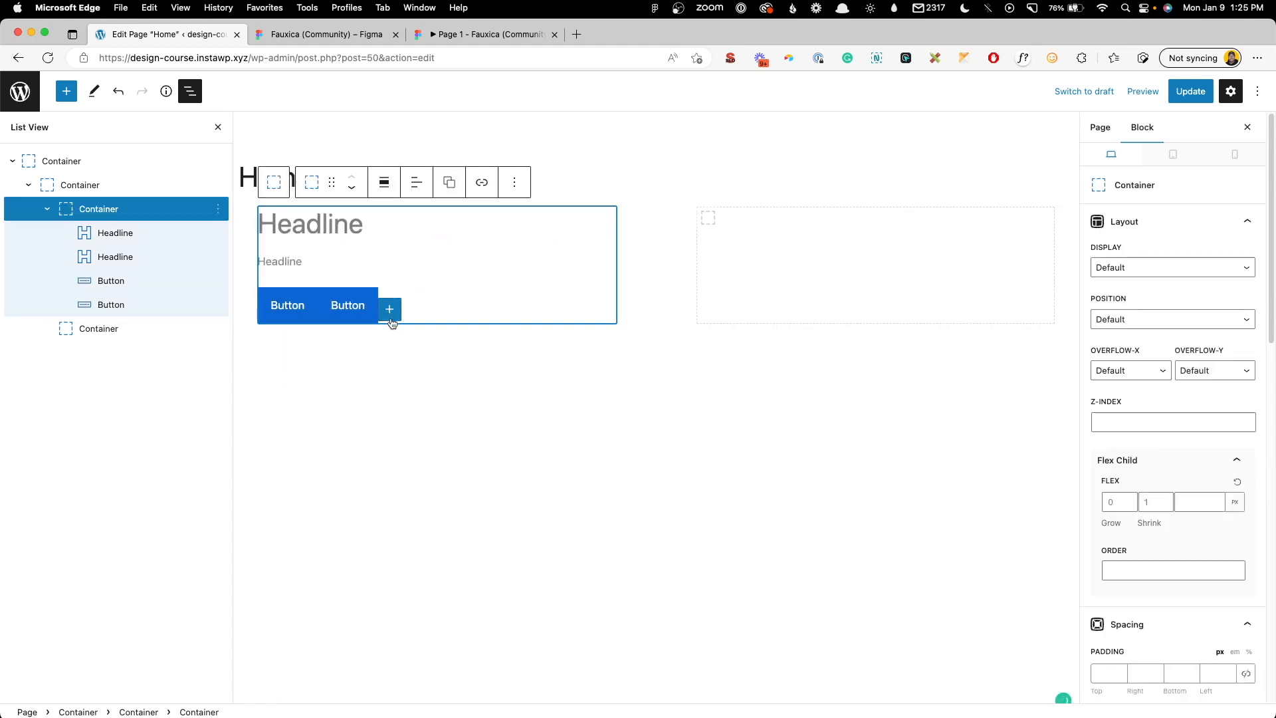
{"action": "left_click", "coordinate": [390, 310]}
{"action": "left_click", "coordinate": [422, 419]}
{"action": "left_click", "coordinate": [269, 336]}
{"action": "left_click", "coordinate": [298, 493]}
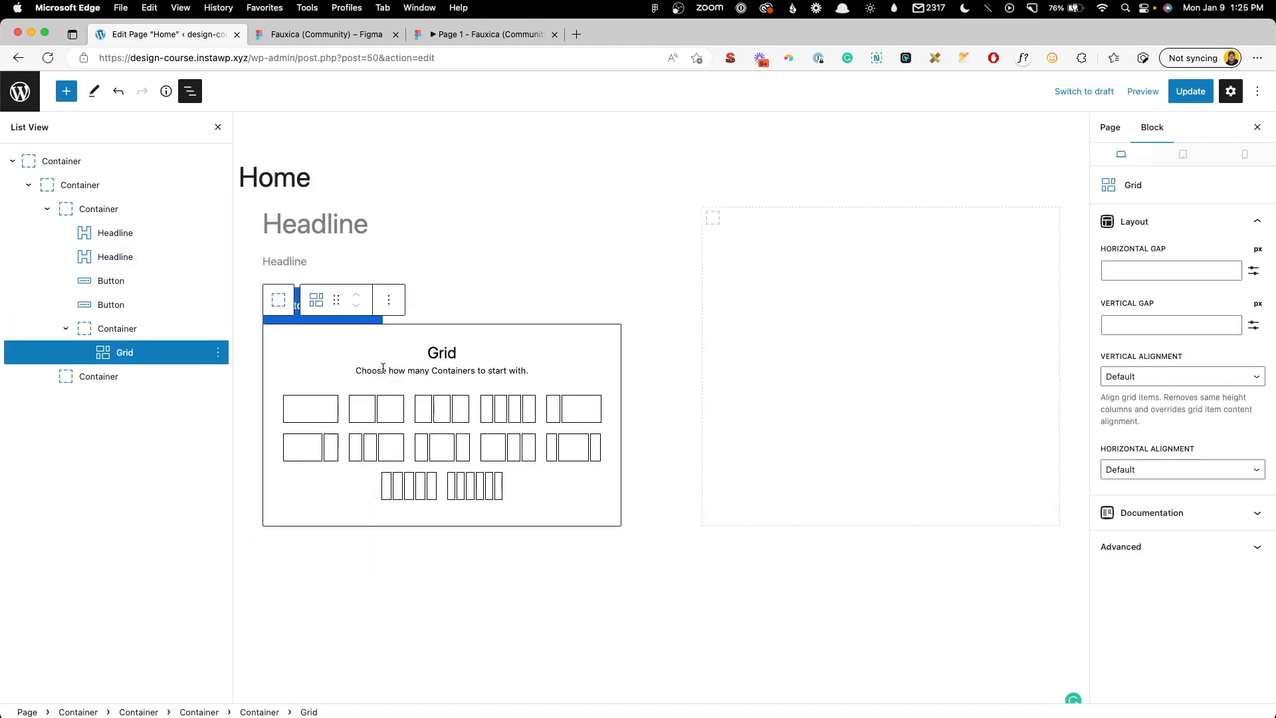
{"action": "left_click", "coordinate": [373, 413]}
Step: Insert a Headline block in each of the grid's two columns and set both tags to Paragraph
{"action": "left_click", "coordinate": [376, 513]}
{"action": "left_click", "coordinate": [274, 336]}
{"action": "left_click", "coordinate": [379, 444]}
{"action": "left_click", "coordinate": [397, 300]}
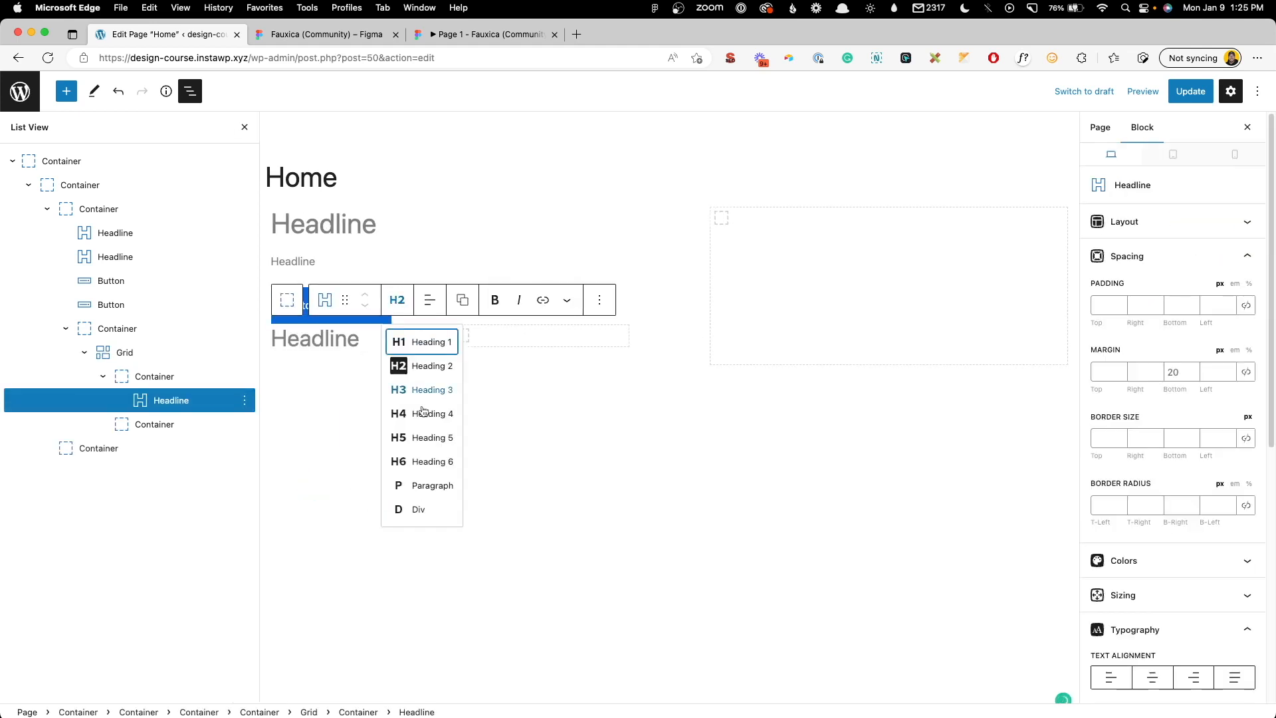
{"action": "left_click", "coordinate": [412, 487]}
{"action": "left_click", "coordinate": [490, 339]}
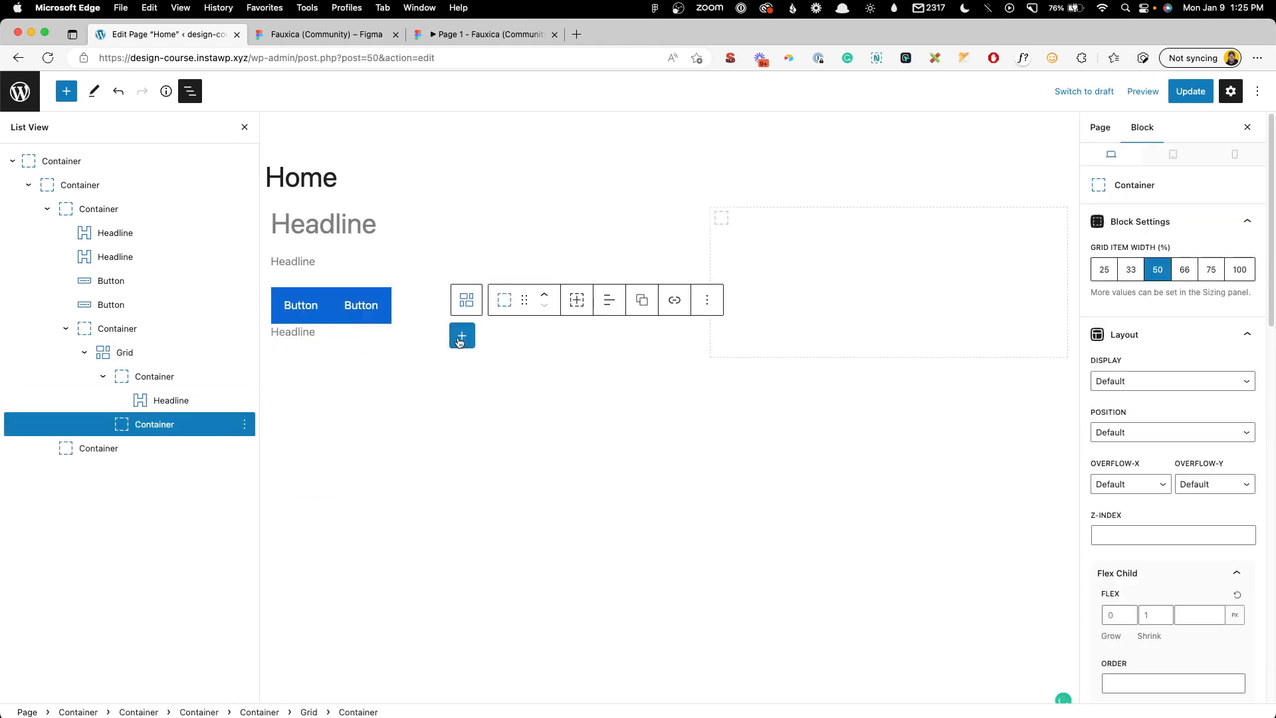
{"action": "left_click", "coordinate": [462, 335]}
{"action": "left_click", "coordinate": [546, 443]}
{"action": "left_click", "coordinate": [576, 300]}
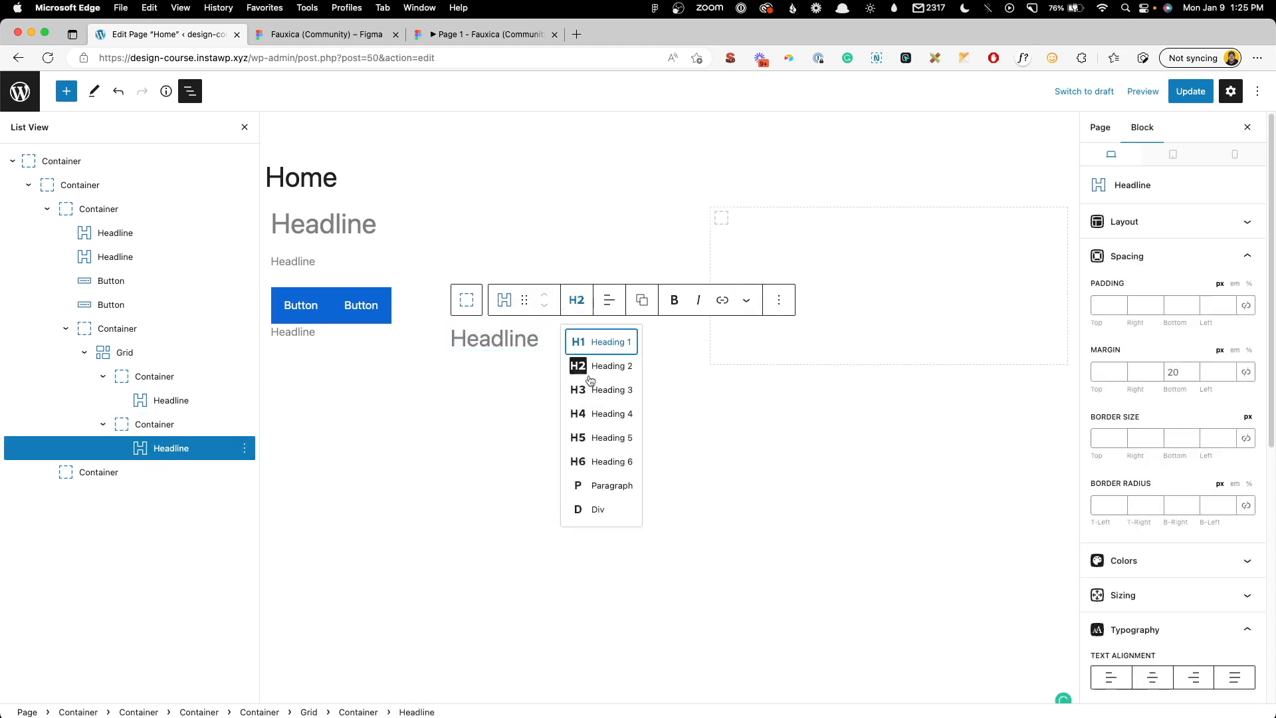
{"action": "left_click", "coordinate": [598, 484]}
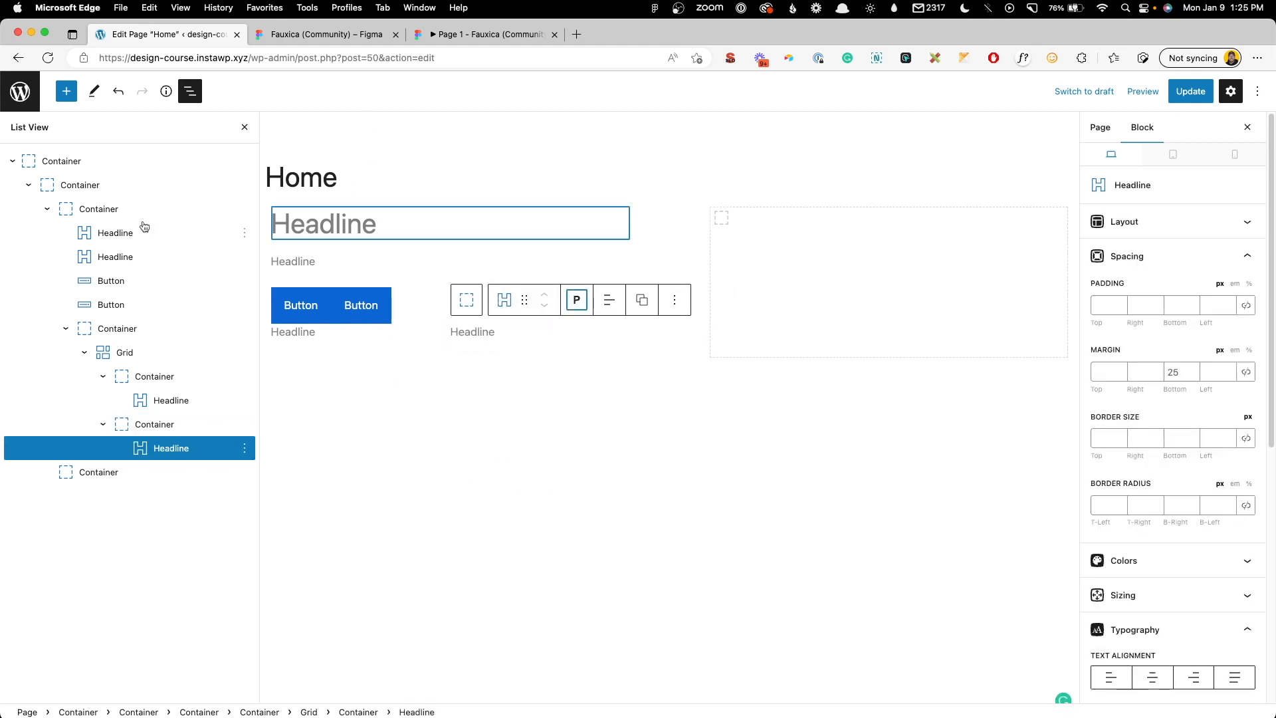
Step: Set the flex Container's padding to 80 px top and bottom and 24 px right and left
{"action": "left_click", "coordinate": [91, 190]}
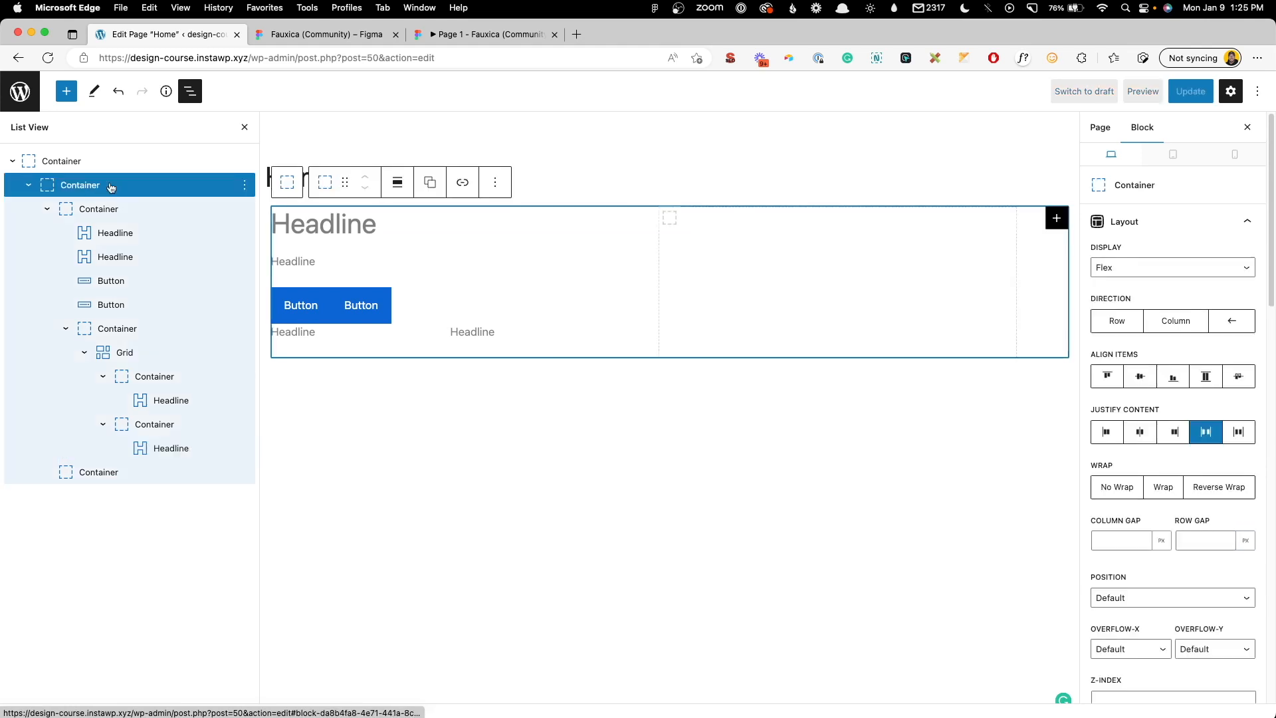
{"action": "scroll", "coordinate": [1118, 426], "scroll_direction": "down", "scroll_amount": 1}
{"action": "scroll", "coordinate": [1119, 424], "scroll_direction": "up", "scroll_amount": 1}
{"action": "left_click", "coordinate": [1124, 220]}
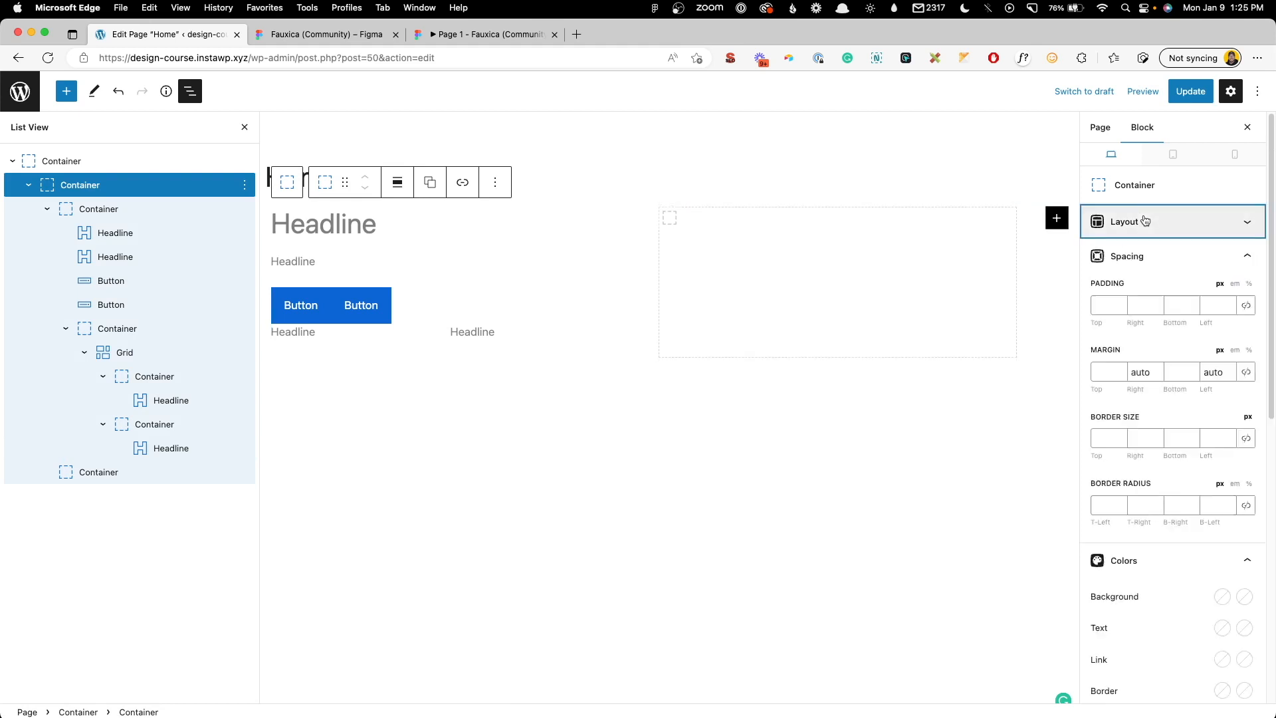
{"action": "left_click", "coordinate": [1109, 306]}
{"action": "type", "text": "80"}
{"action": "key", "text": "Tab"}
{"action": "type", "text": "24"}
{"action": "key", "text": "Tab"}
{"action": "type", "text": "80"}
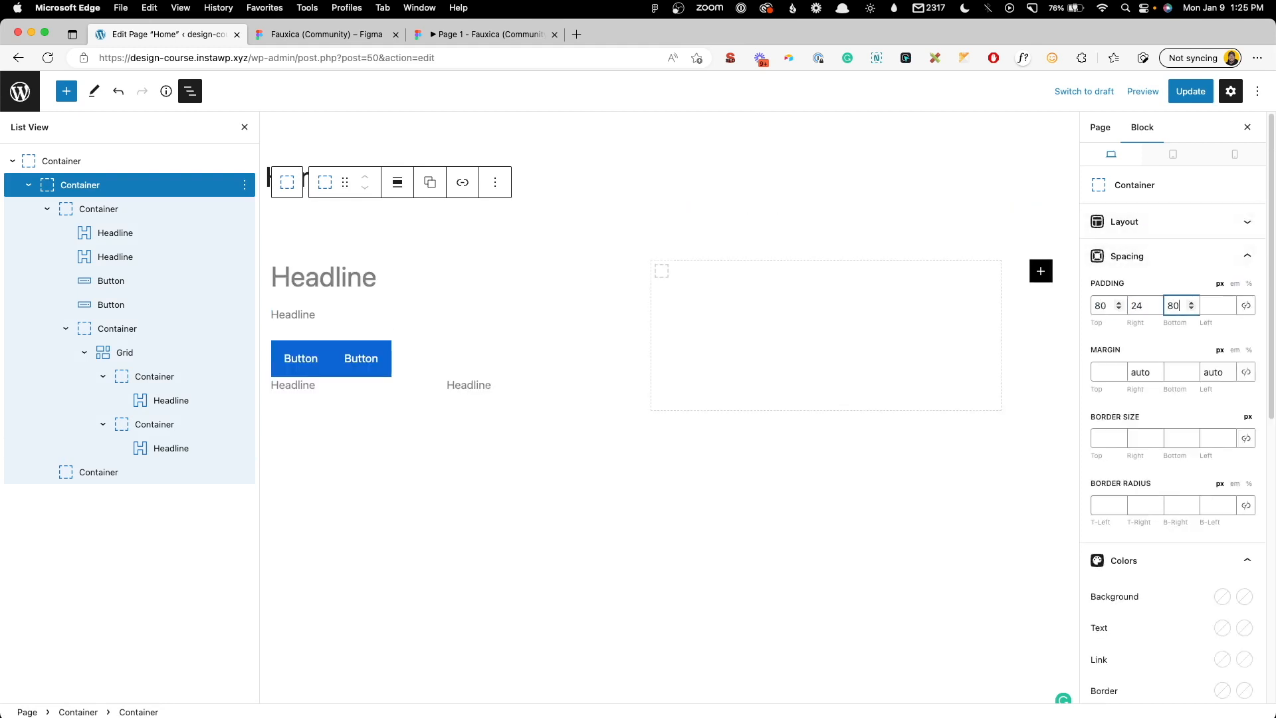
{"action": "key", "text": "Tab"}
{"action": "type", "text": "24"}
Step: Copy the text "Quality apparel without the price tag" from the Figma design into the H1 headline
{"action": "left_click", "coordinate": [331, 265]}
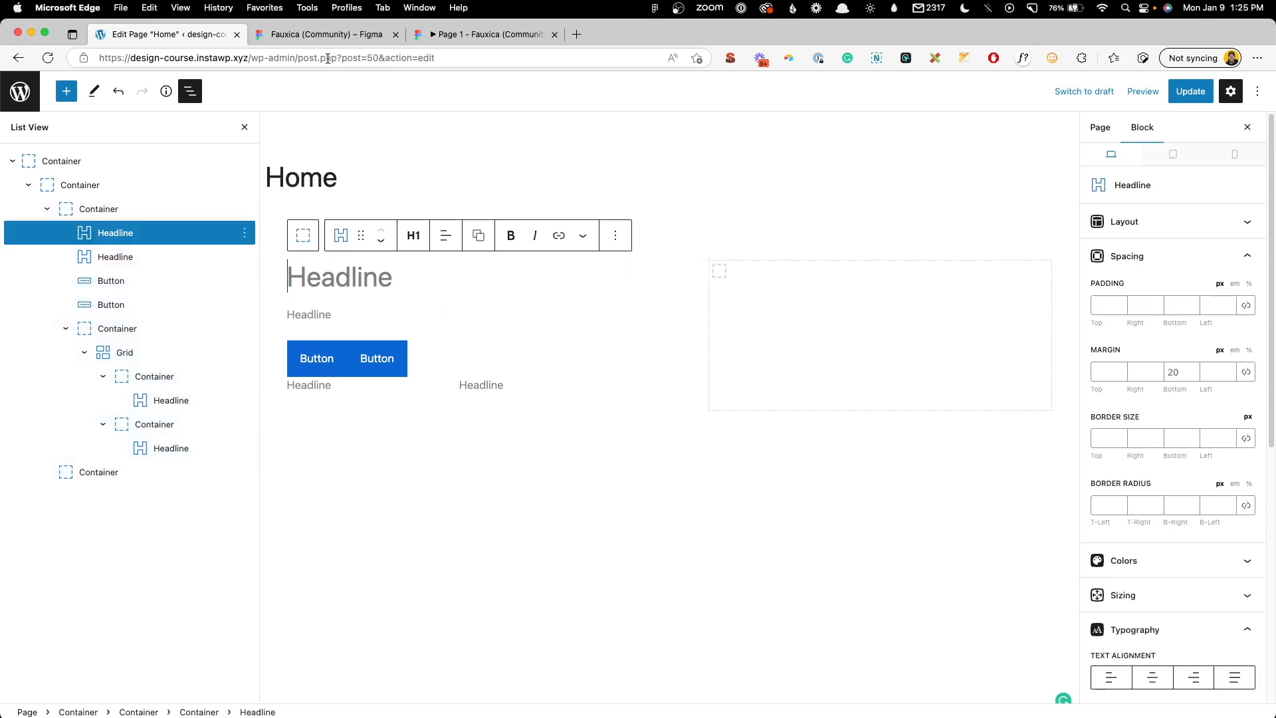
{"action": "left_click", "coordinate": [332, 37]}
{"action": "key", "text": "super+c"}
{"action": "left_click", "coordinate": [169, 34]}
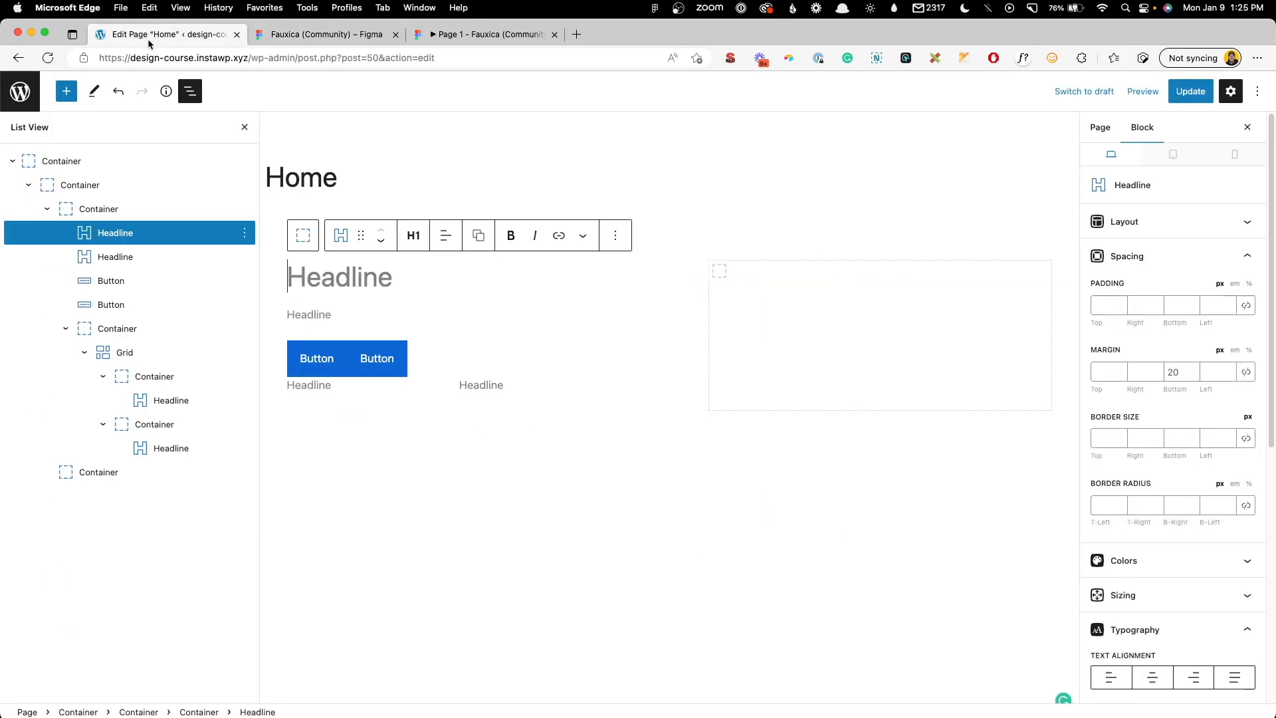
{"action": "key", "text": "super+v"}
Step: Copy the description starting "No need to spend $xxx on apparel" from Figma into the paragraph headline below the H1
{"action": "left_click", "coordinate": [320, 32]}
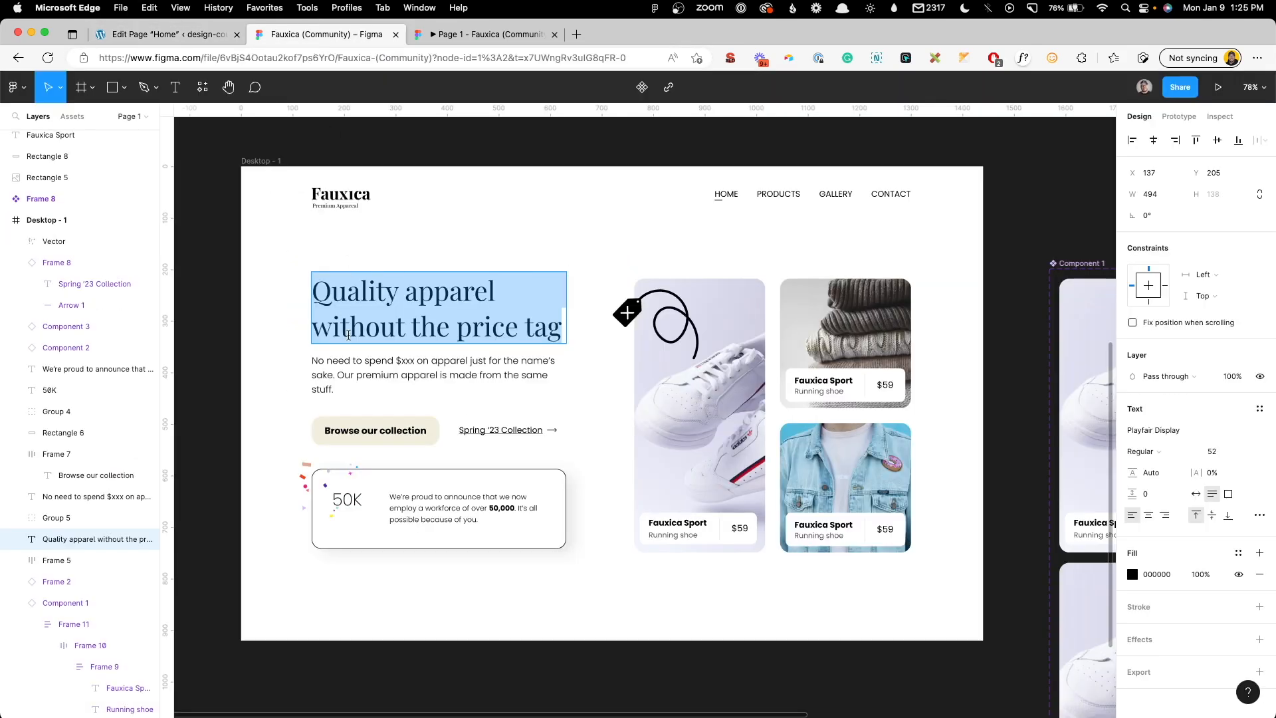
{"action": "double_click", "coordinate": [347, 377]}
{"action": "key", "text": "super+c"}
{"action": "left_click", "coordinate": [170, 36]}
{"action": "key", "text": "super+v"}
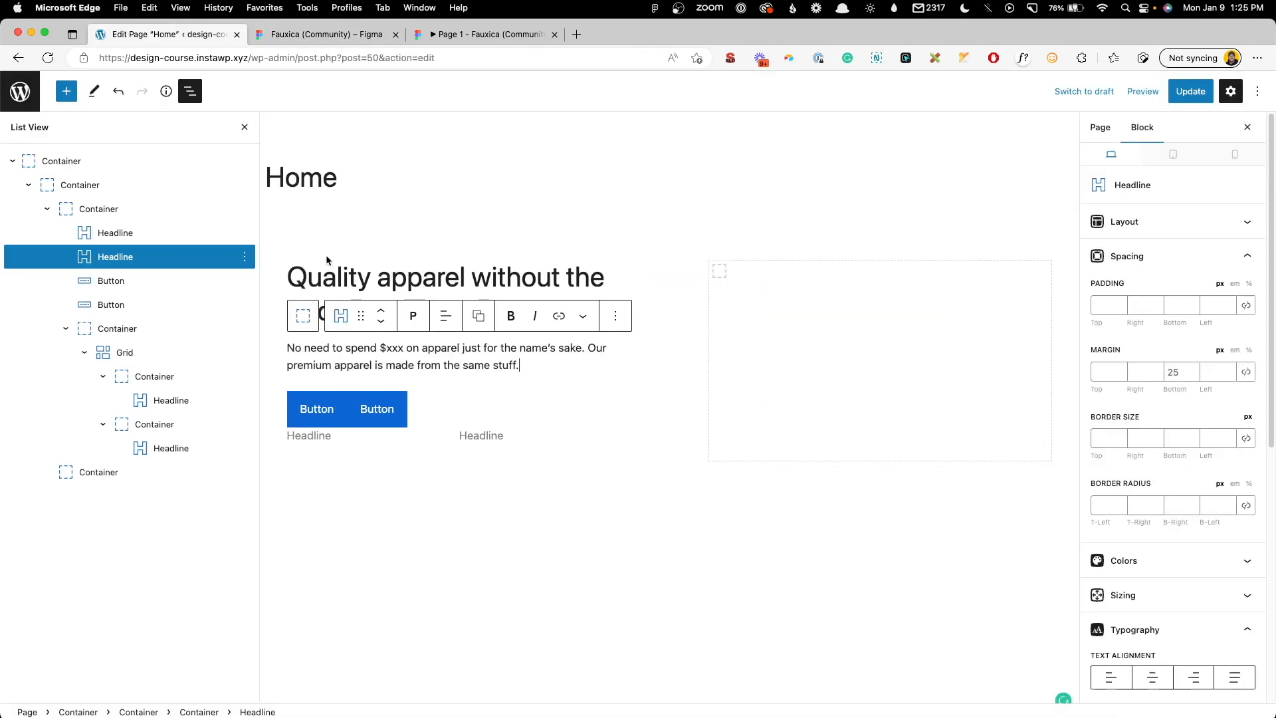
Step: Copy the text "Browse our collection" from the Figma design into the first button
{"action": "left_click", "coordinate": [320, 34]}
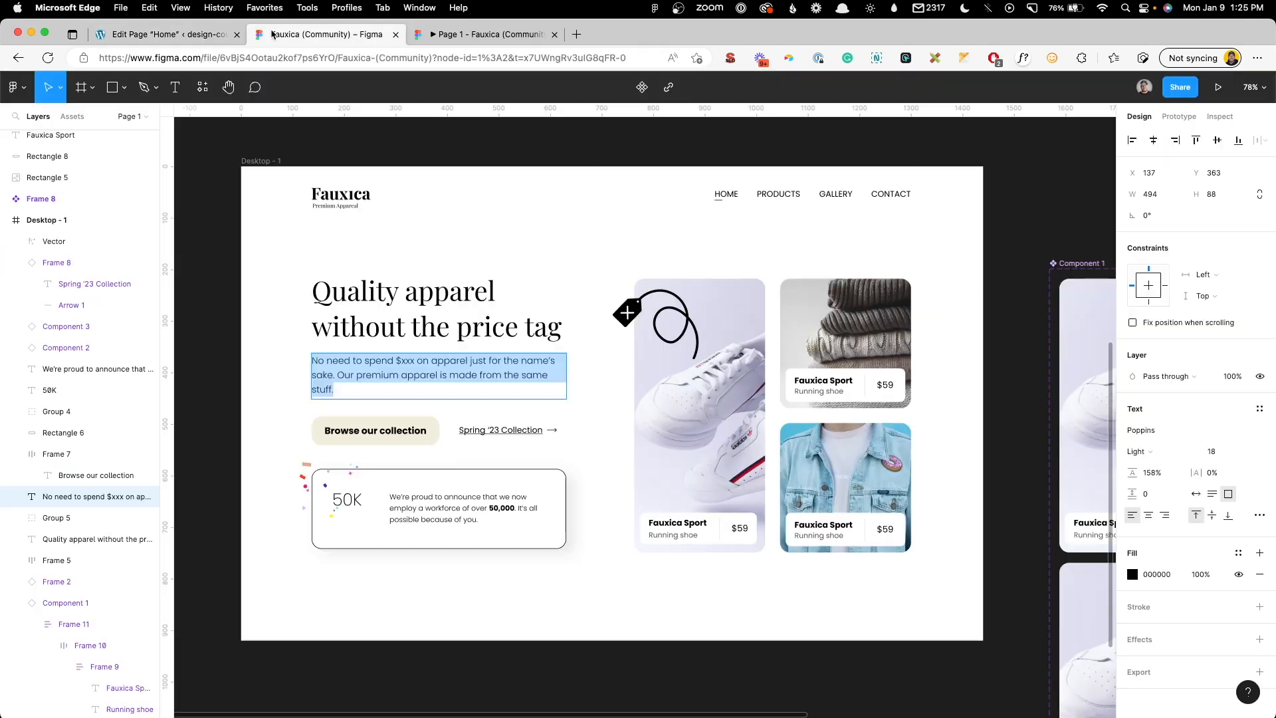
{"action": "double_click", "coordinate": [384, 430]}
{"action": "key", "text": "super+a"}
{"action": "key", "text": "super+c"}
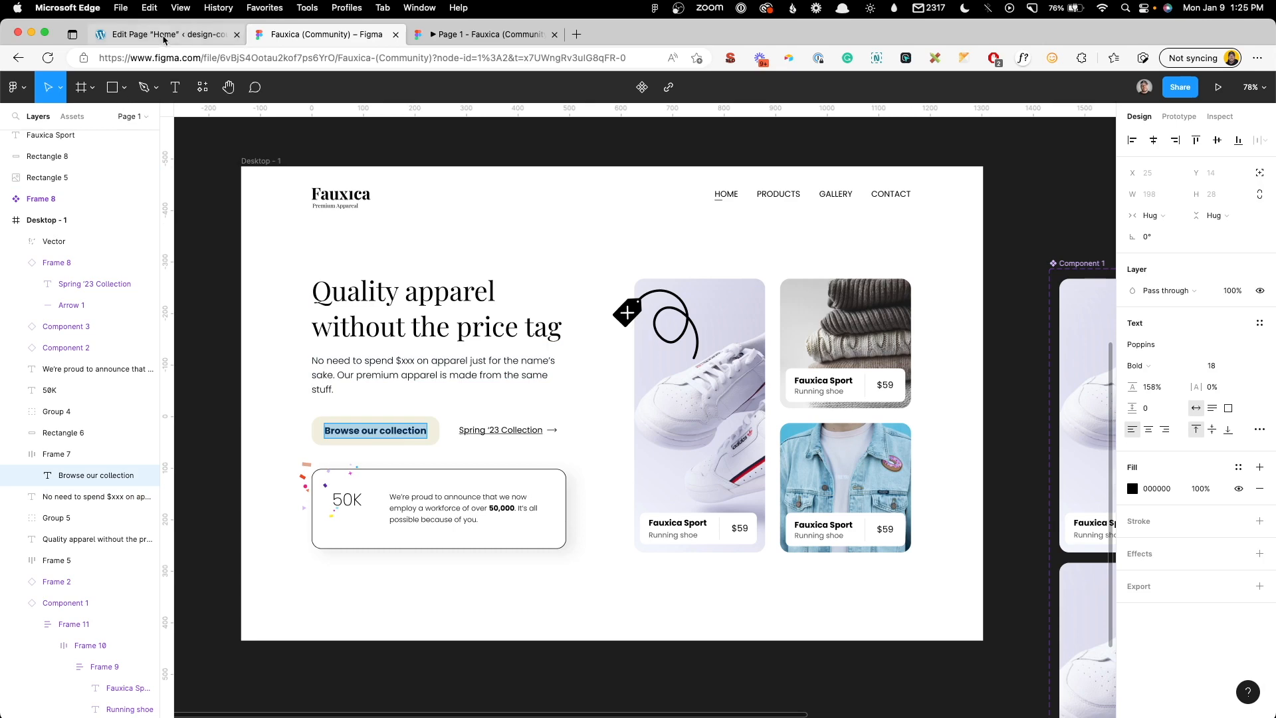
{"action": "left_click", "coordinate": [170, 34]}
{"action": "left_click", "coordinate": [323, 402]}
{"action": "key", "text": "super+a"}
{"action": "key", "text": "super+v"}
Step: Copy the text "Spring '23 Collection" from the Figma design into the second button
{"action": "left_click", "coordinate": [321, 34]}
{"action": "double_click", "coordinate": [505, 429]}
{"action": "key", "text": "super+a"}
{"action": "key", "text": "super+c"}
{"action": "left_click", "coordinate": [169, 34]}
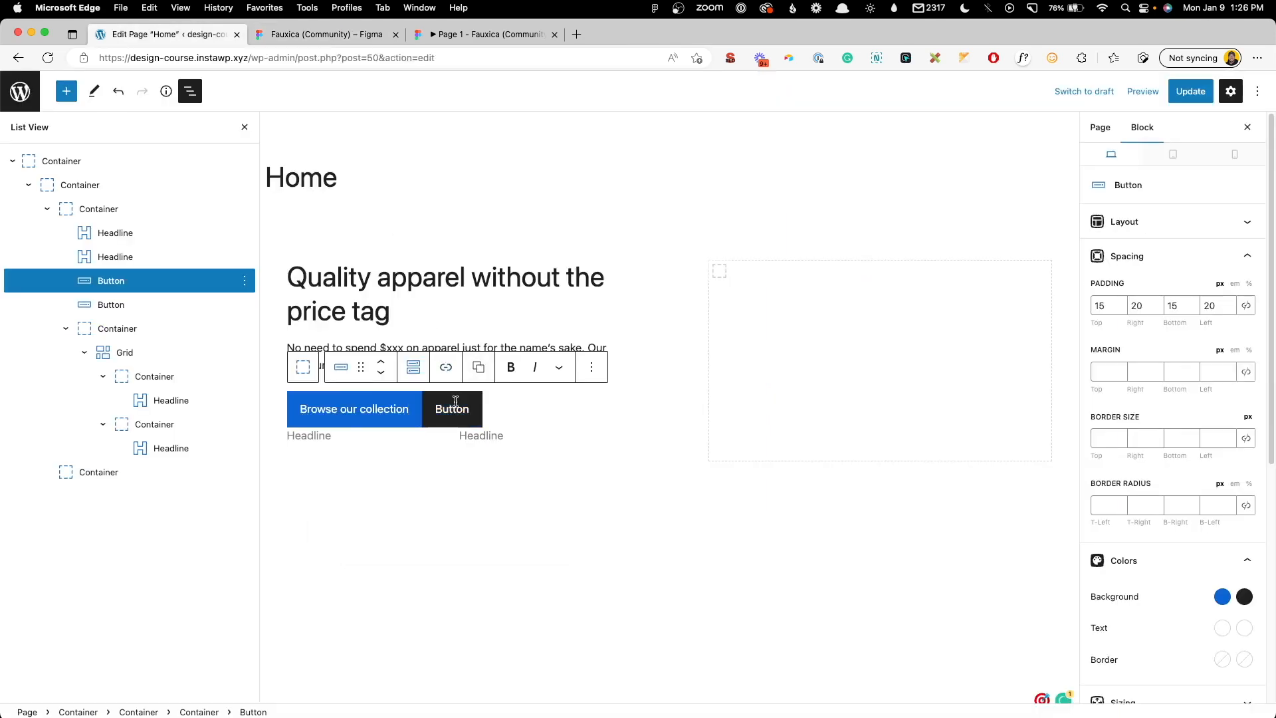
{"action": "left_click", "coordinate": [457, 409]}
{"action": "key", "text": "super+v"}
{"action": "key", "text": "super+a"}
{"action": "key", "text": "super+v"}
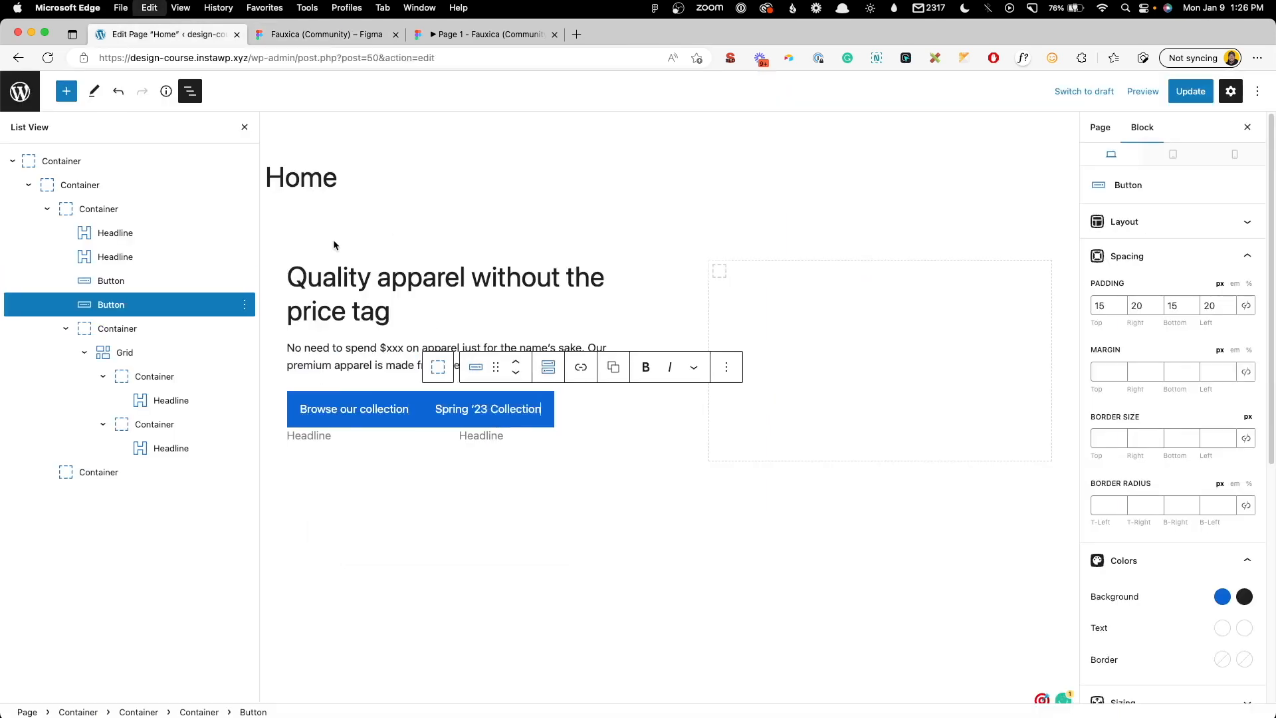
Step: Copy the text starting "We're proud to announce that we now employ" from Figma into the headline in the grid's second column
{"action": "left_click", "coordinate": [293, 39]}
{"action": "left_click", "coordinate": [466, 508]}
{"action": "key", "text": "super+a"}
{"action": "key", "text": "super+c"}
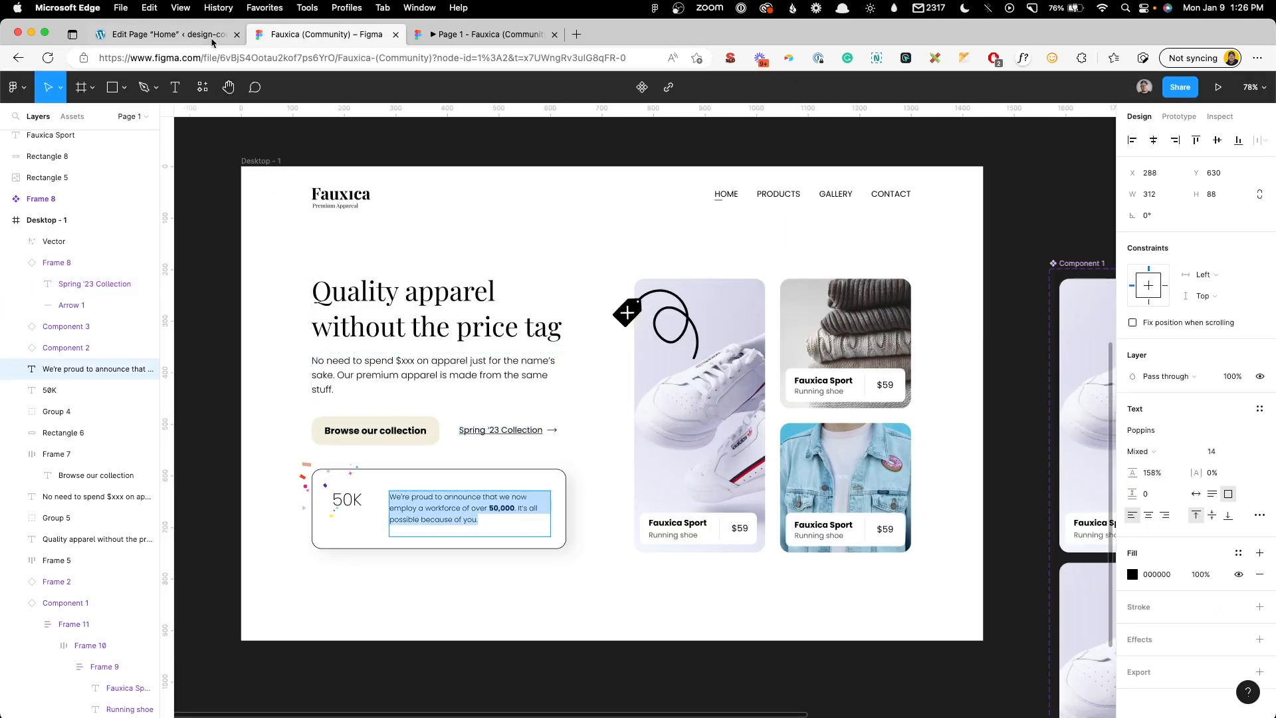
{"action": "left_click", "coordinate": [170, 33]}
{"action": "left_click", "coordinate": [463, 432]}
{"action": "key", "text": "super+v"}
Step: Enter "50K" in the headline of the grid's first column
{"action": "left_click", "coordinate": [344, 439]}
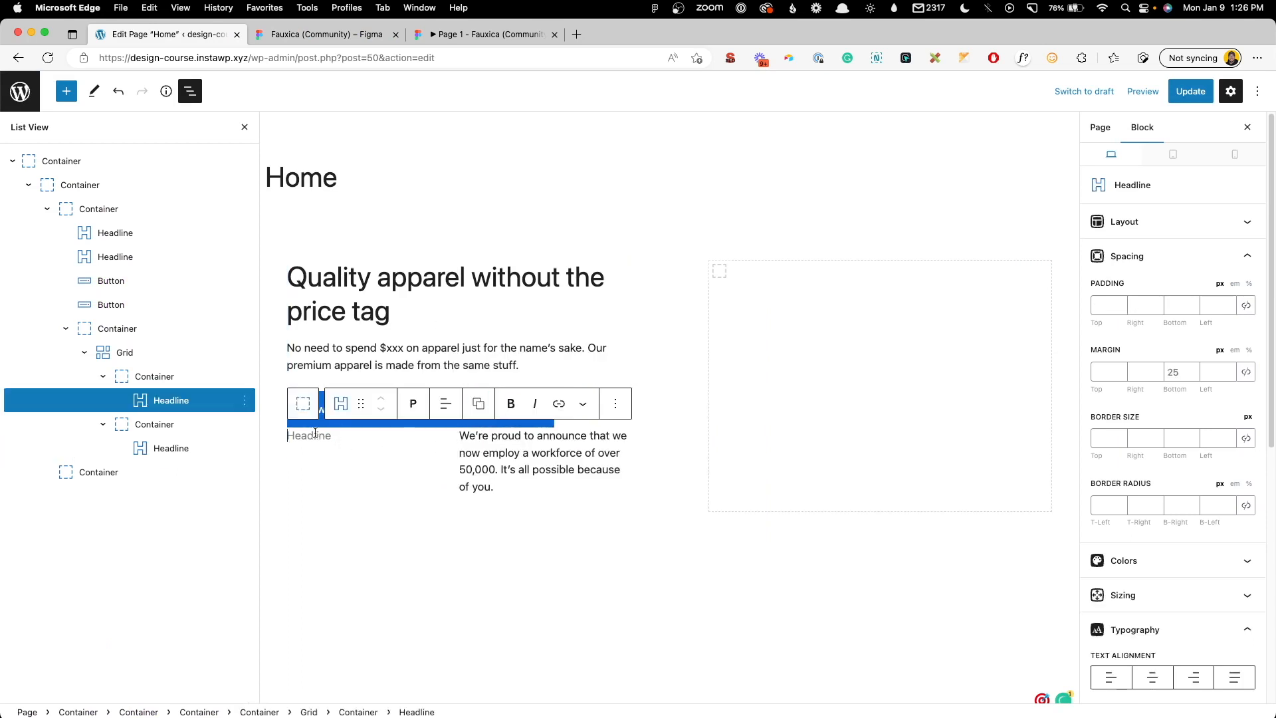
{"action": "type", "text": "50K"}
{"action": "left_click", "coordinate": [382, 536]}
Step: Set the bottom margin of the description headline below the H1 to 60 px
{"action": "left_click", "coordinate": [377, 277]}
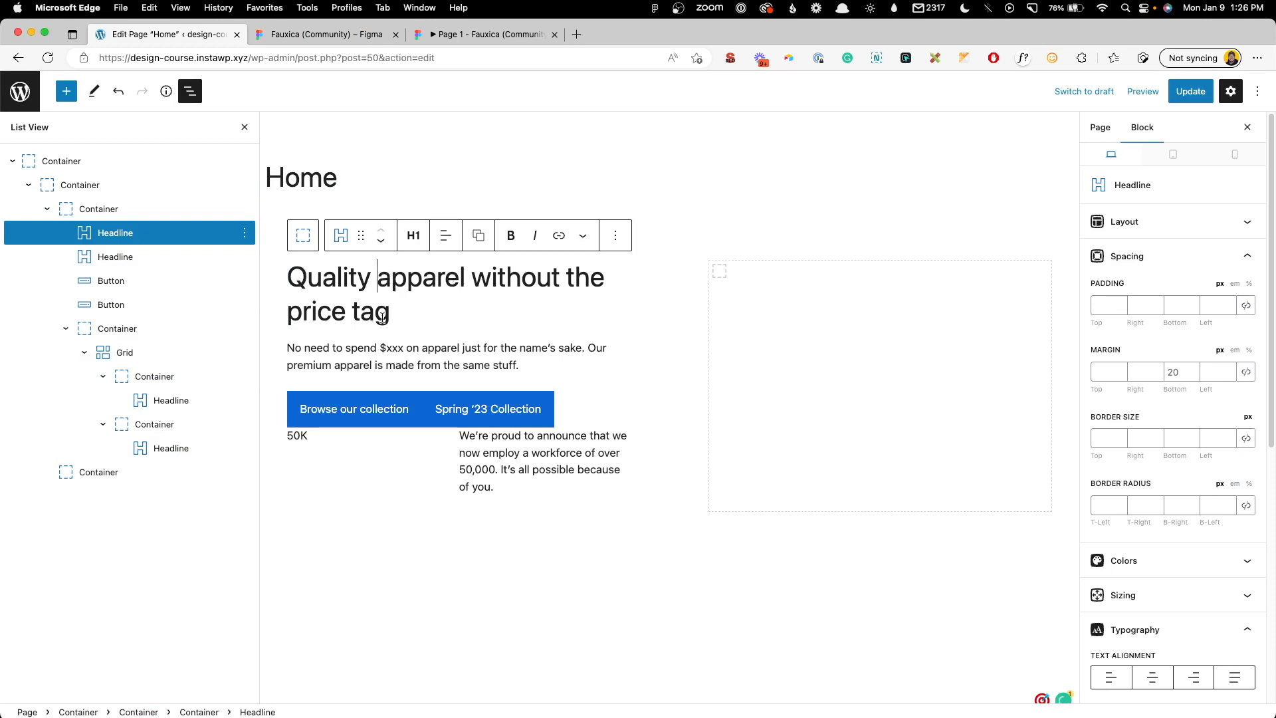
{"action": "left_click", "coordinate": [381, 350]}
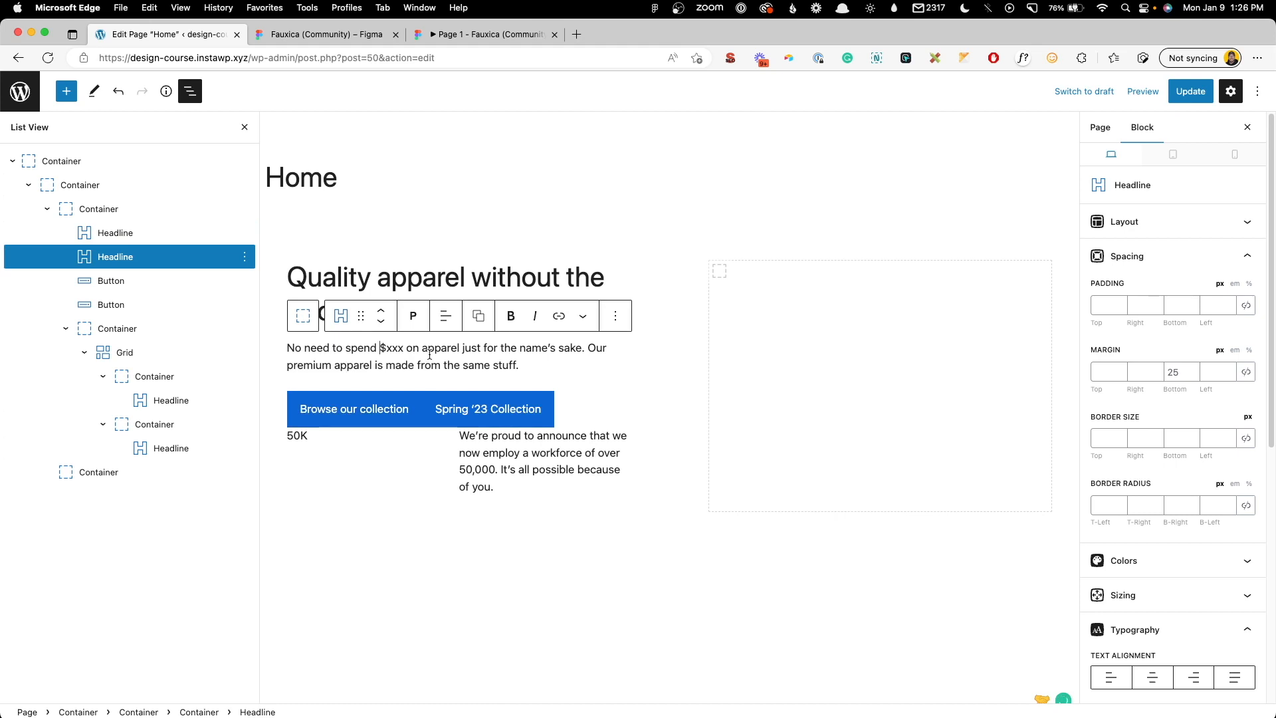
{"action": "left_click", "coordinate": [464, 354]}
{"action": "left_click", "coordinate": [1176, 372]}
{"action": "type", "text": "60"}
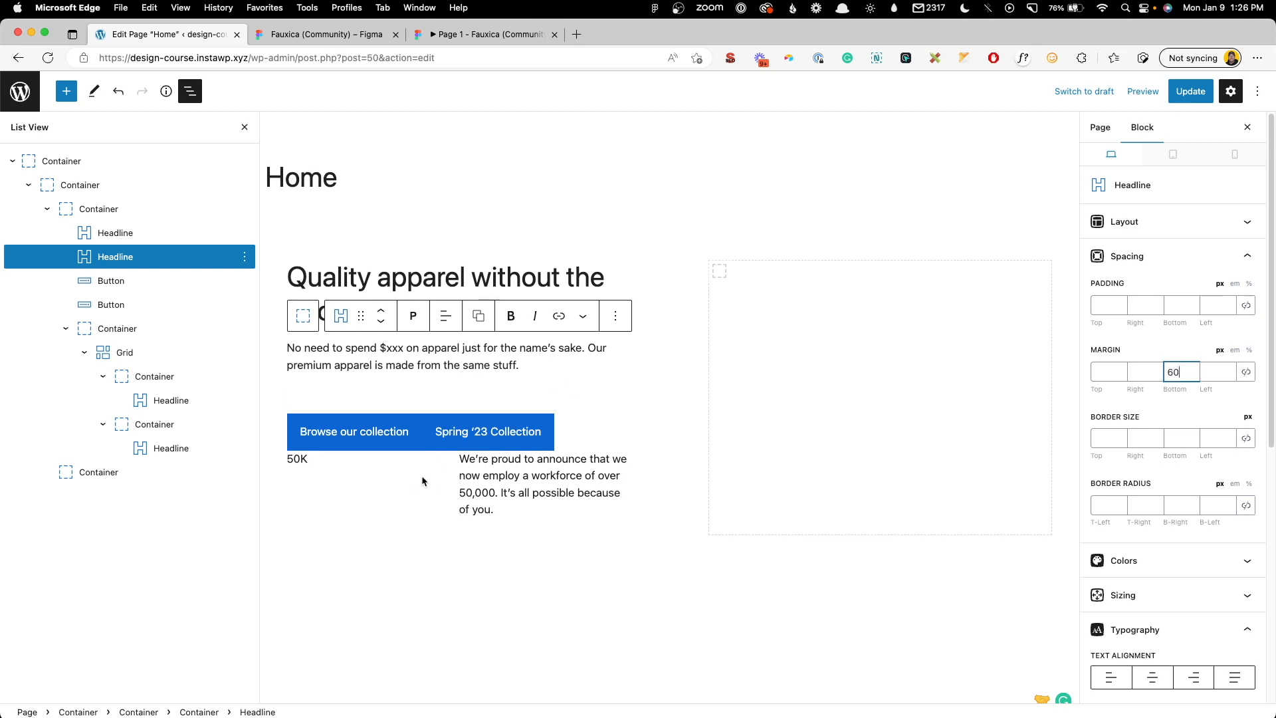
Step: Set the top margin of the Container that wraps the grid to 48 px
{"action": "left_click", "coordinate": [463, 478]}
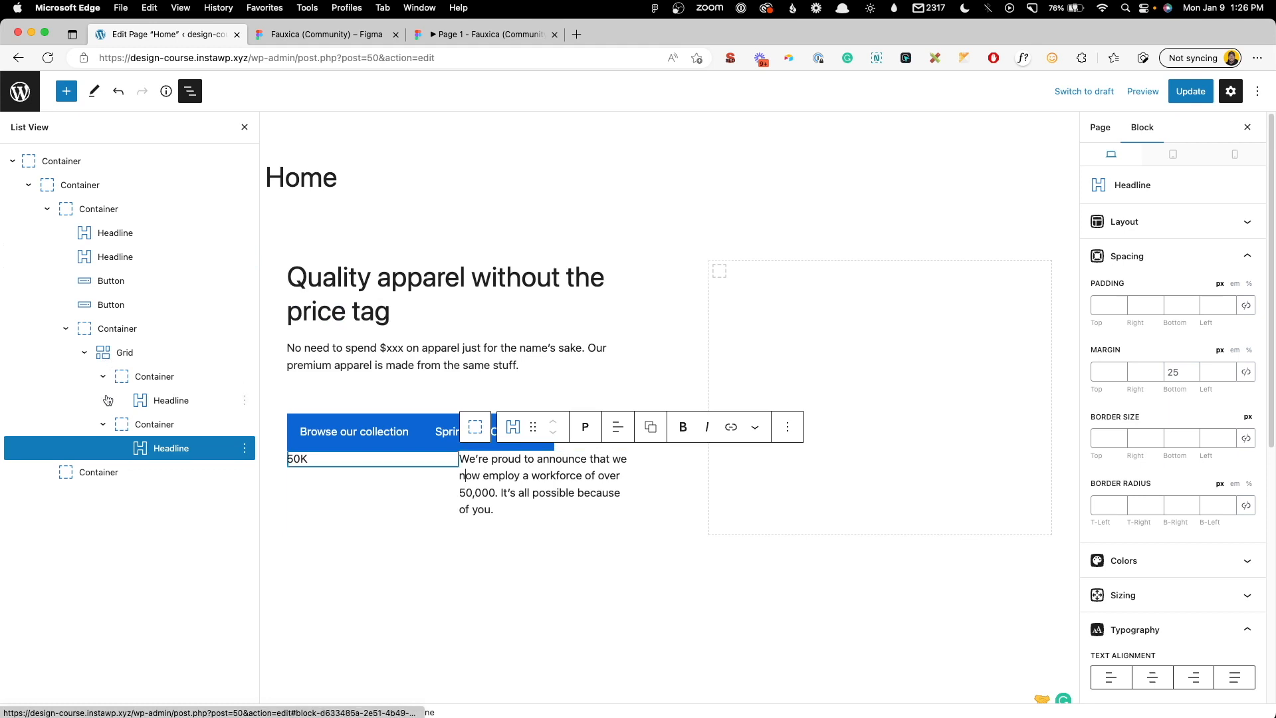
{"action": "left_click", "coordinate": [112, 329]}
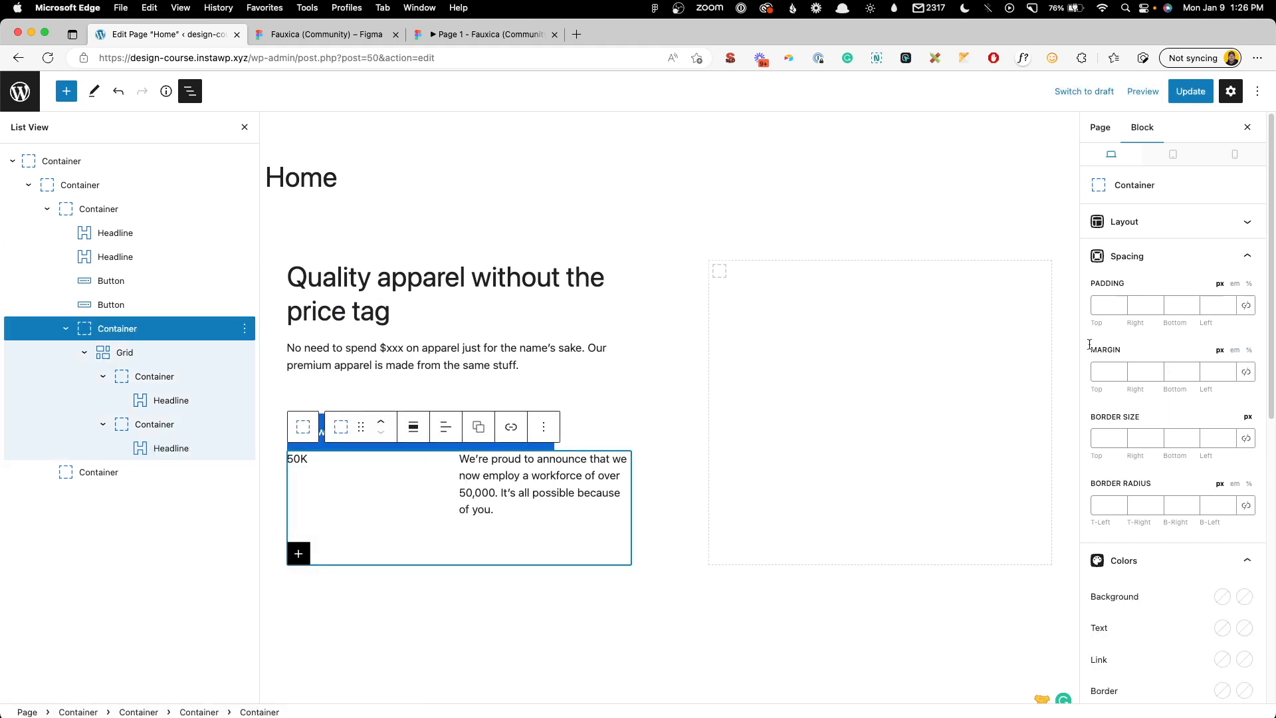
{"action": "left_click", "coordinate": [1093, 373]}
{"action": "type", "text": "48"}
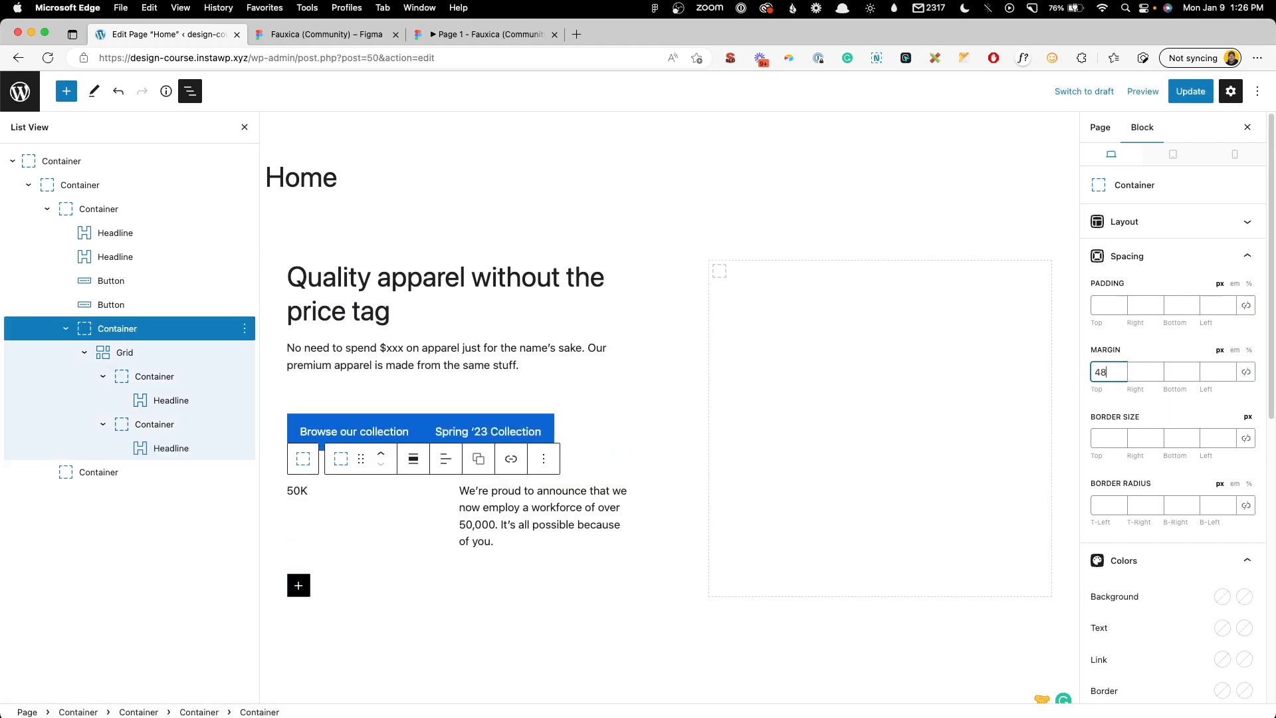
Step: Copy the button fill color F2F0DF from Figma and apply it as the background of the "Browse our collection" button
{"action": "left_click", "coordinate": [346, 431]}
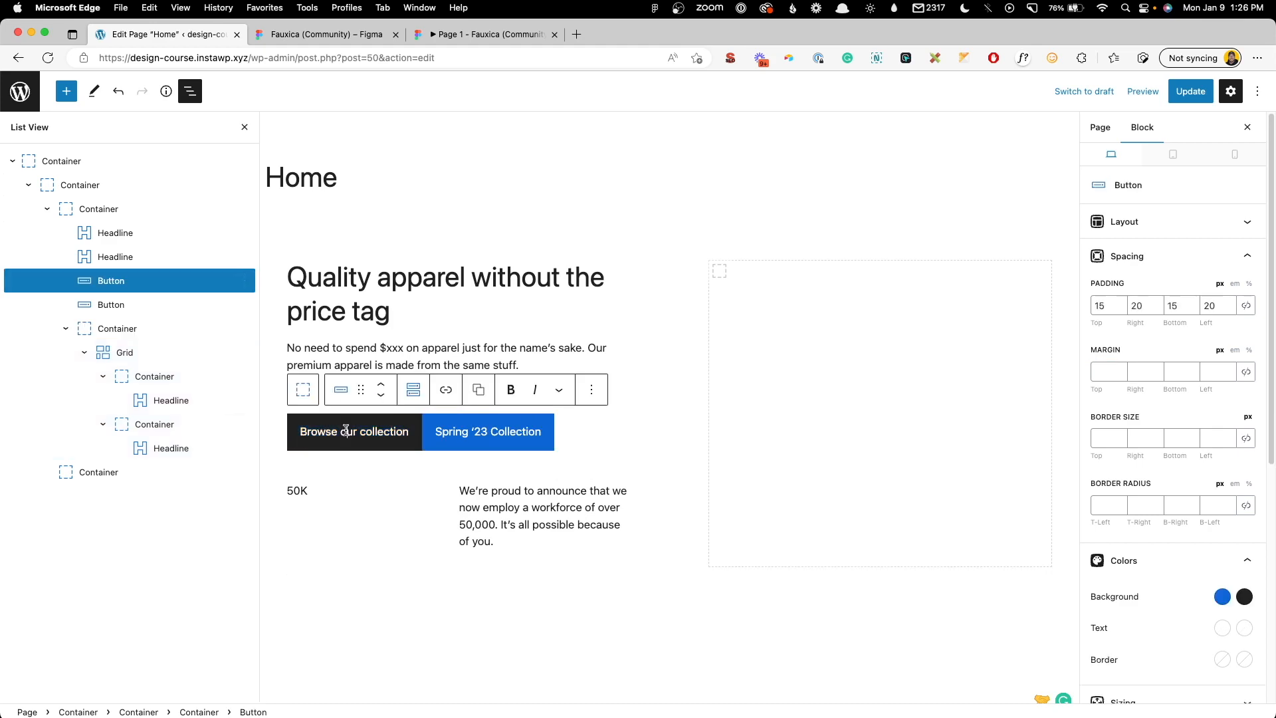
{"action": "left_click", "coordinate": [352, 34]}
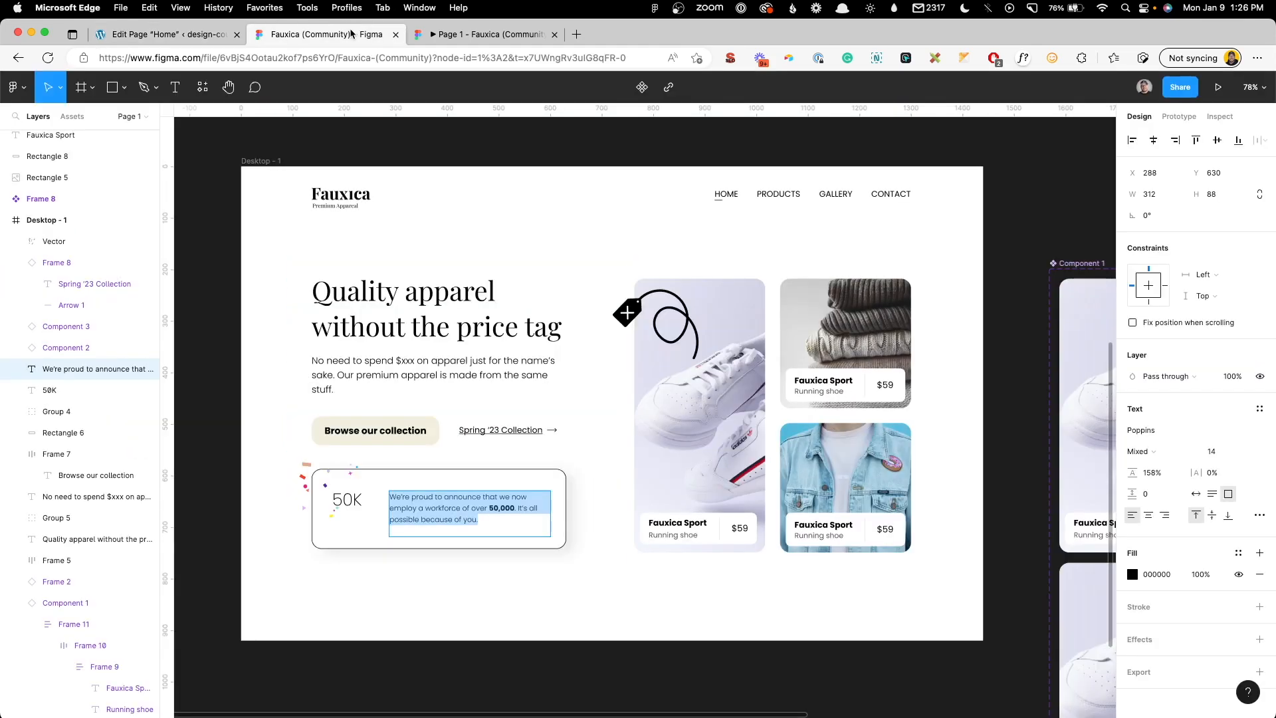
{"action": "left_click", "coordinate": [435, 433]}
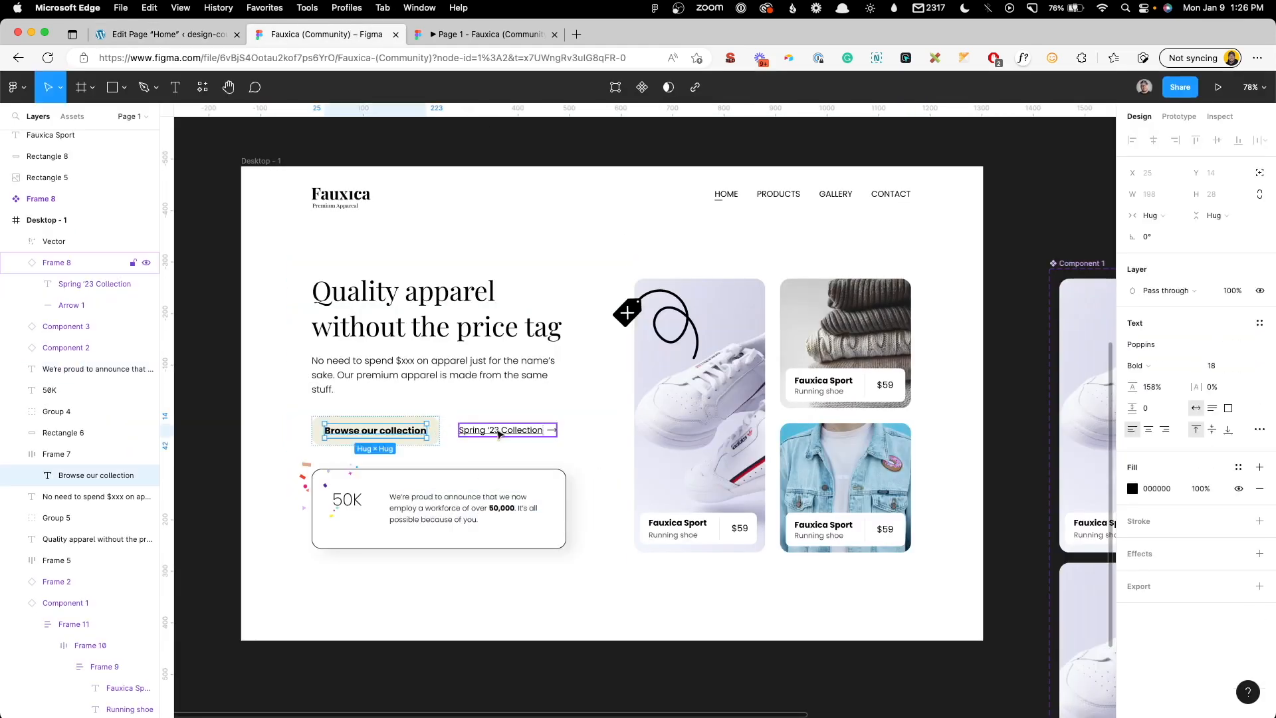
{"action": "left_click", "coordinate": [438, 432]}
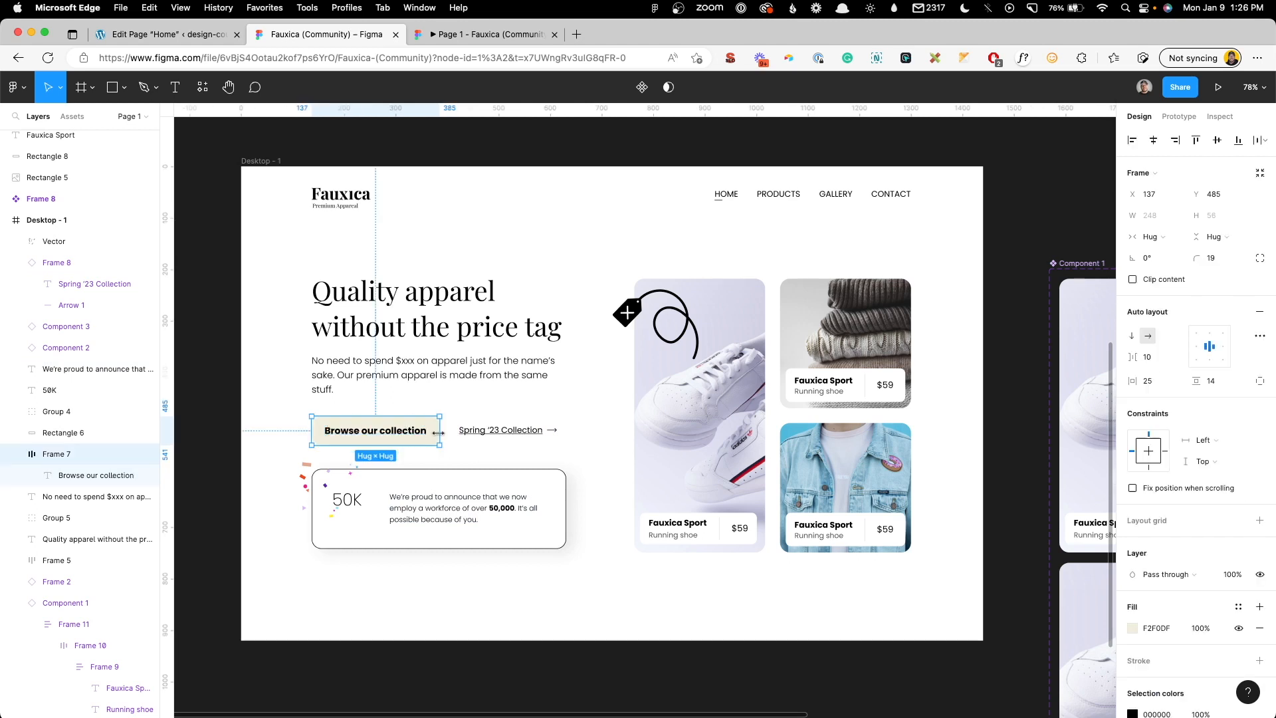
{"action": "scroll", "coordinate": [1196, 545], "scroll_direction": "down", "scroll_amount": 3}
{"action": "left_click", "coordinate": [1162, 495]}
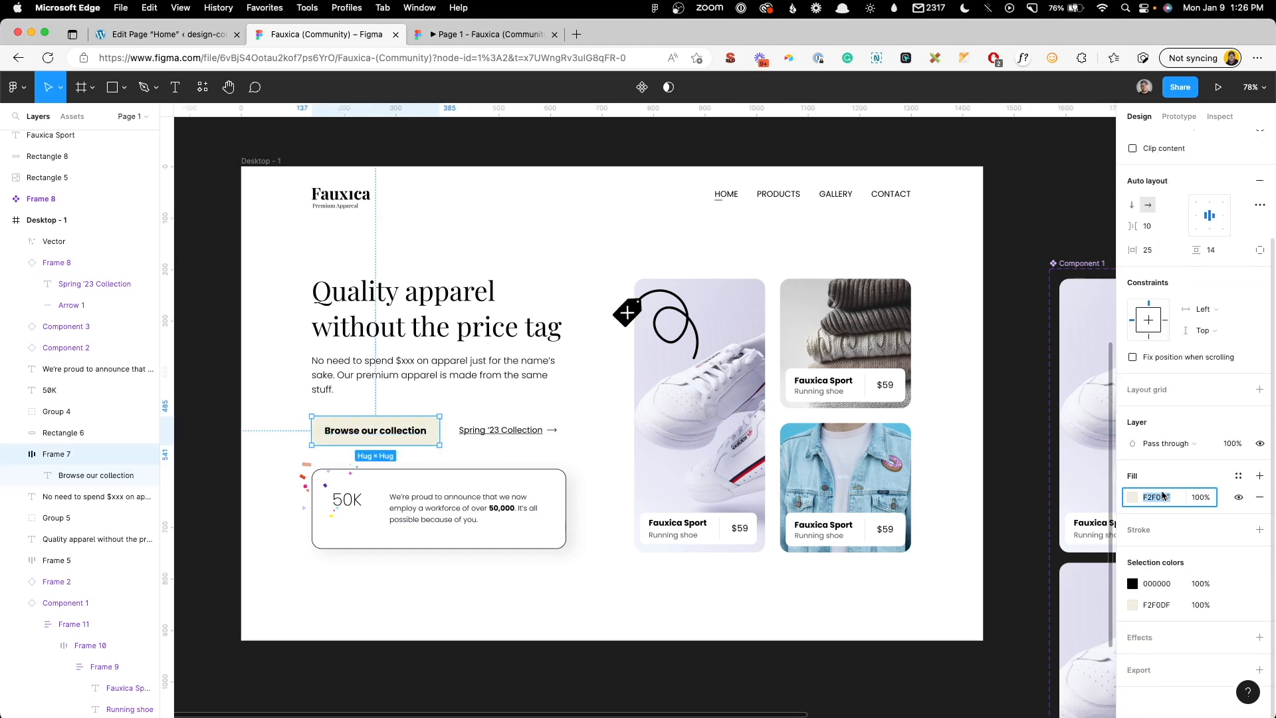
{"action": "key", "text": "super+c"}
{"action": "key", "text": "super+1"}
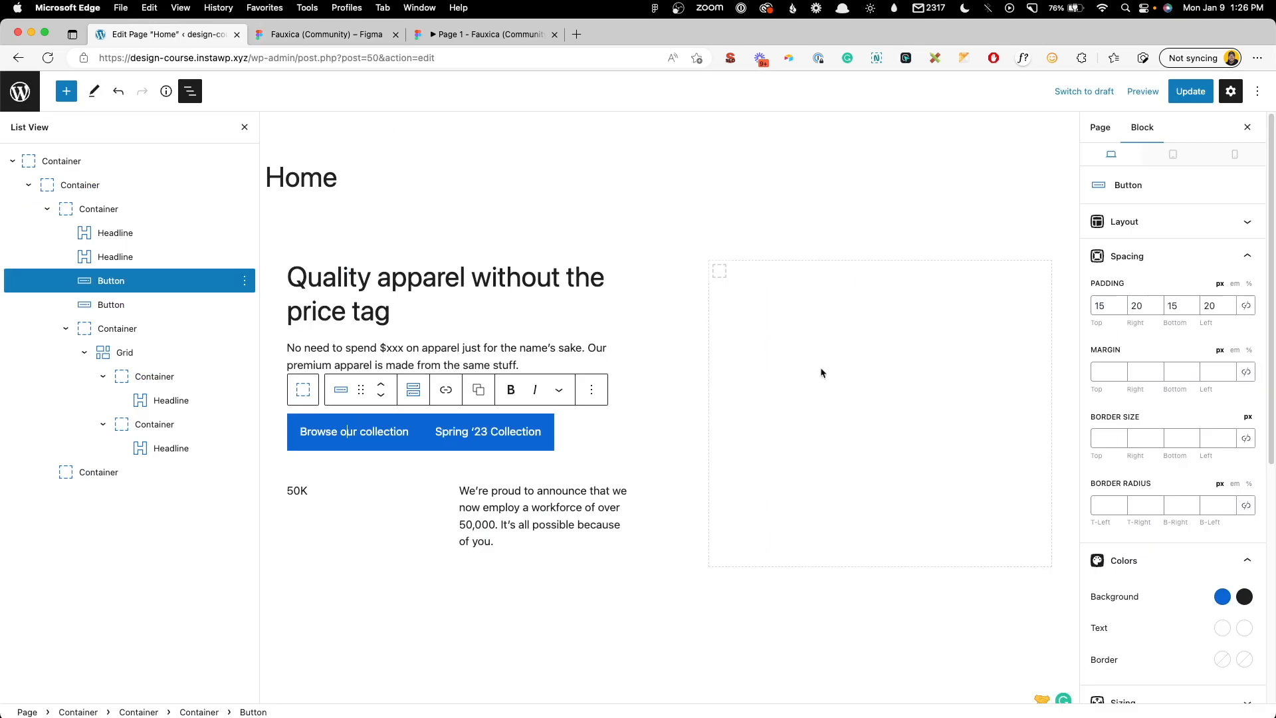
{"action": "left_click", "coordinate": [1219, 603]}
{"action": "double_click", "coordinate": [1144, 527]}
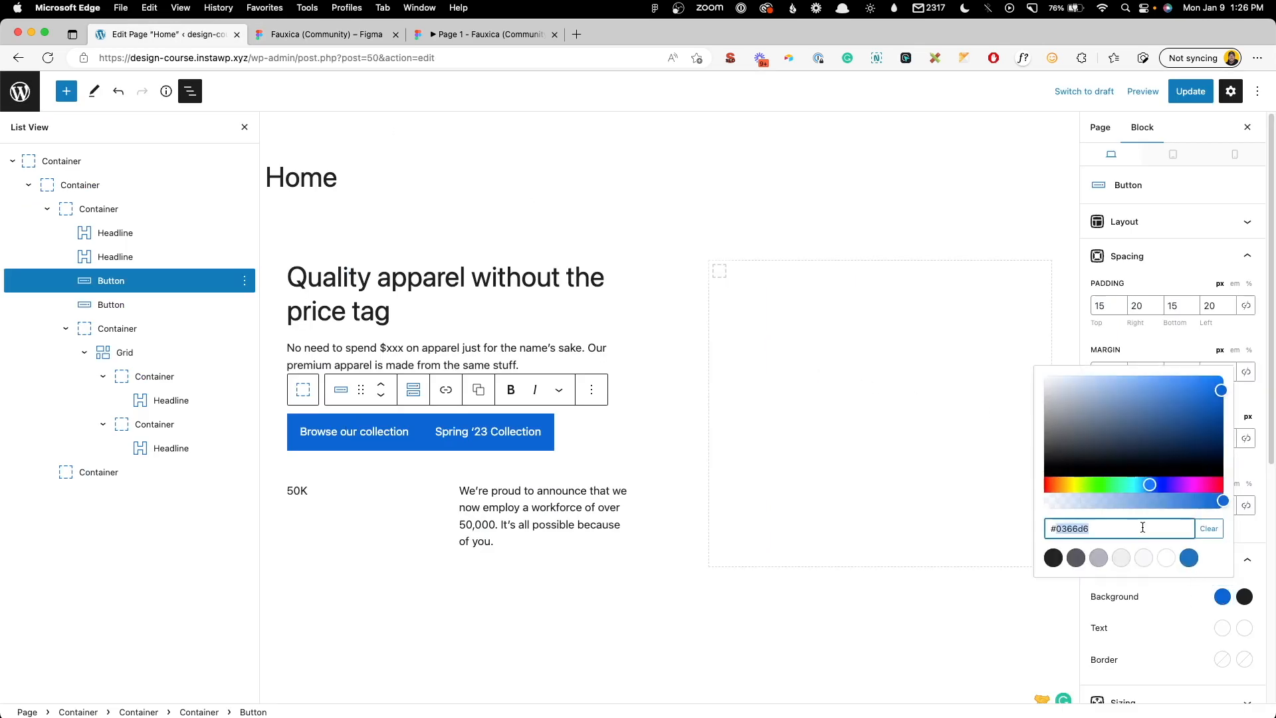
{"action": "key", "text": "super+v"}
{"action": "left_click", "coordinate": [1216, 600]}
Step: Set the hover background of the "Browse our collection" button to a darker shade of the copied beige
{"action": "left_click", "coordinate": [1248, 595]}
{"action": "double_click", "coordinate": [1138, 528]}
{"action": "key", "text": "super+v"}
{"action": "left_click_drag", "start_coordinate": [1082, 381], "coordinate": [1085, 390]}
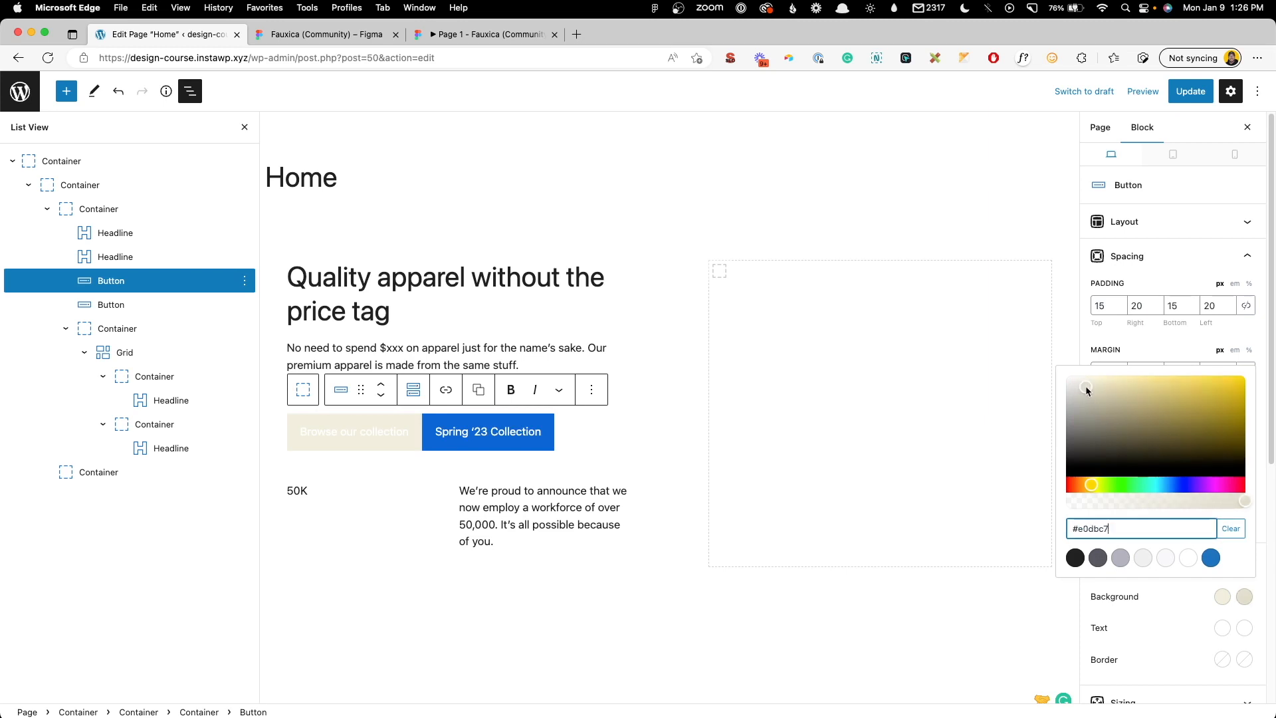
{"action": "left_click", "coordinate": [1170, 595]}
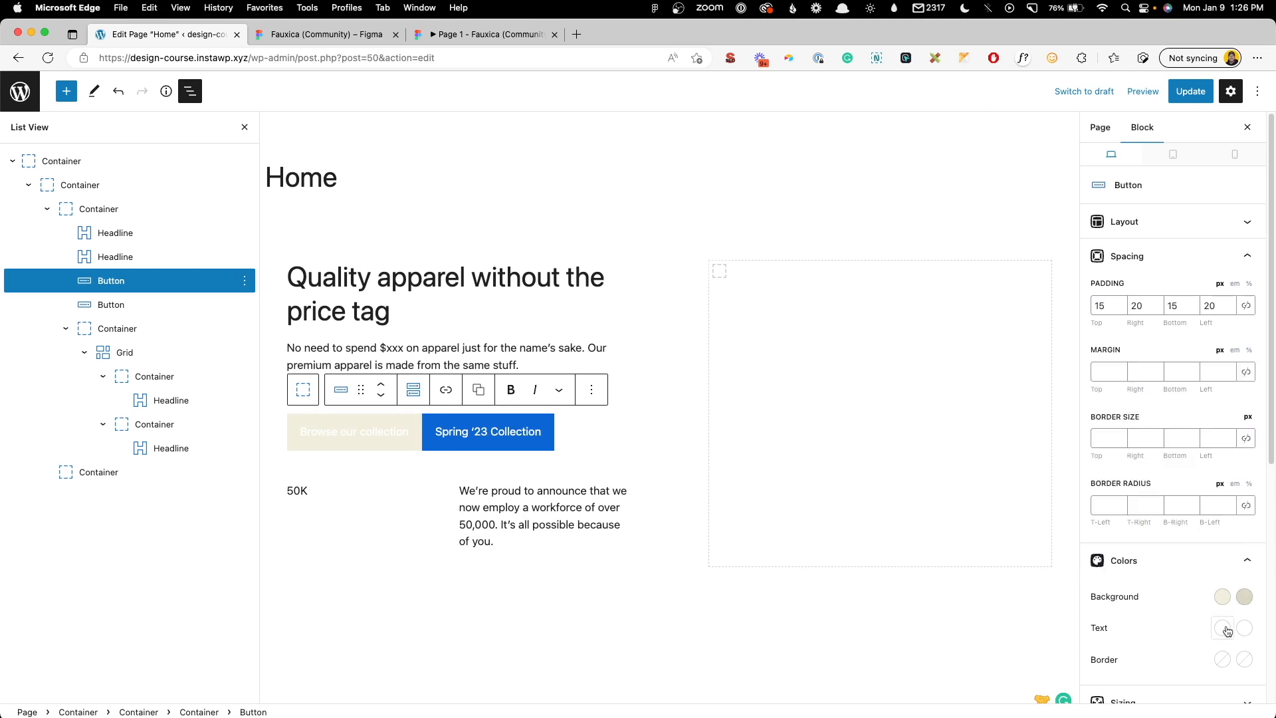
Step: Set the normal and hover text colors of the "Browse our collection" button to the palette's near-black contrast color
{"action": "left_click", "coordinate": [1222, 627]}
{"action": "left_click", "coordinate": [1053, 588]}
{"action": "left_click", "coordinate": [1244, 627]}
{"action": "left_click", "coordinate": [1075, 588]}
Step: Give the "Browse our collection" button an 8 px border radius on all corners and a 16 px right margin
{"action": "left_click", "coordinate": [1201, 377]}
{"action": "left_click", "coordinate": [1246, 505]}
{"action": "left_click", "coordinate": [1207, 499]}
{"action": "type", "text": "8"}
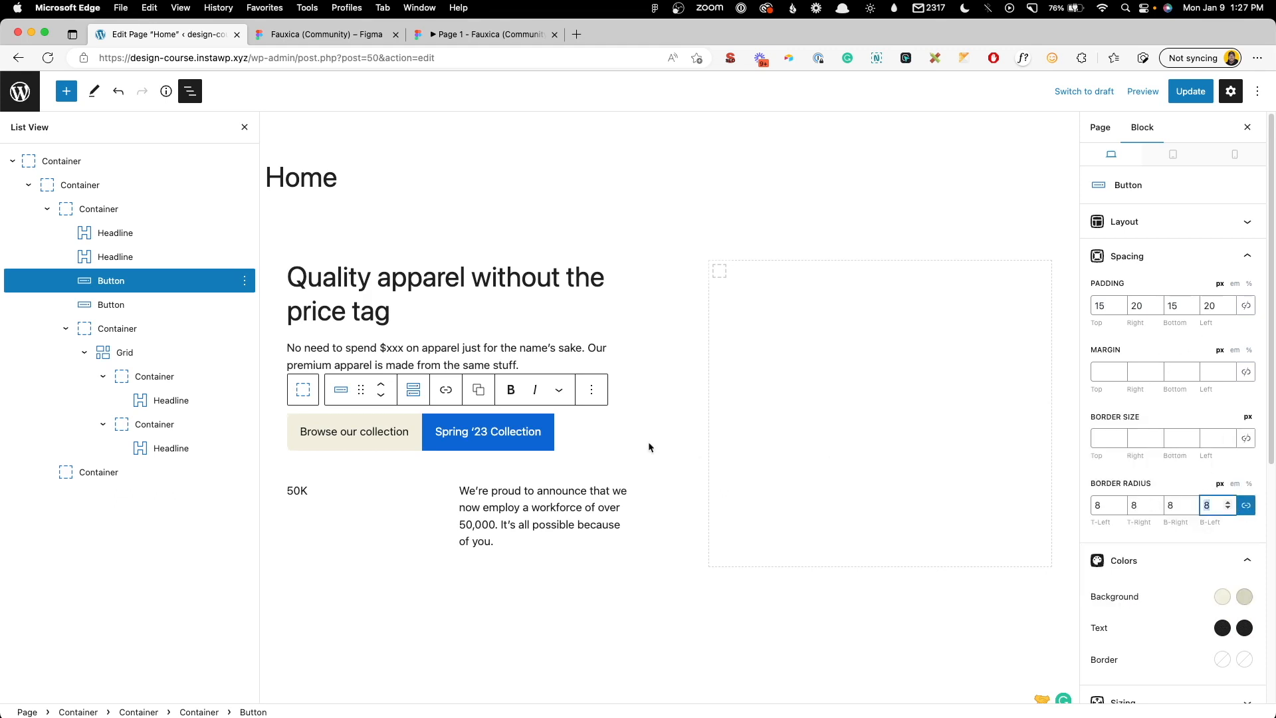
{"action": "left_click", "coordinate": [1158, 389]}
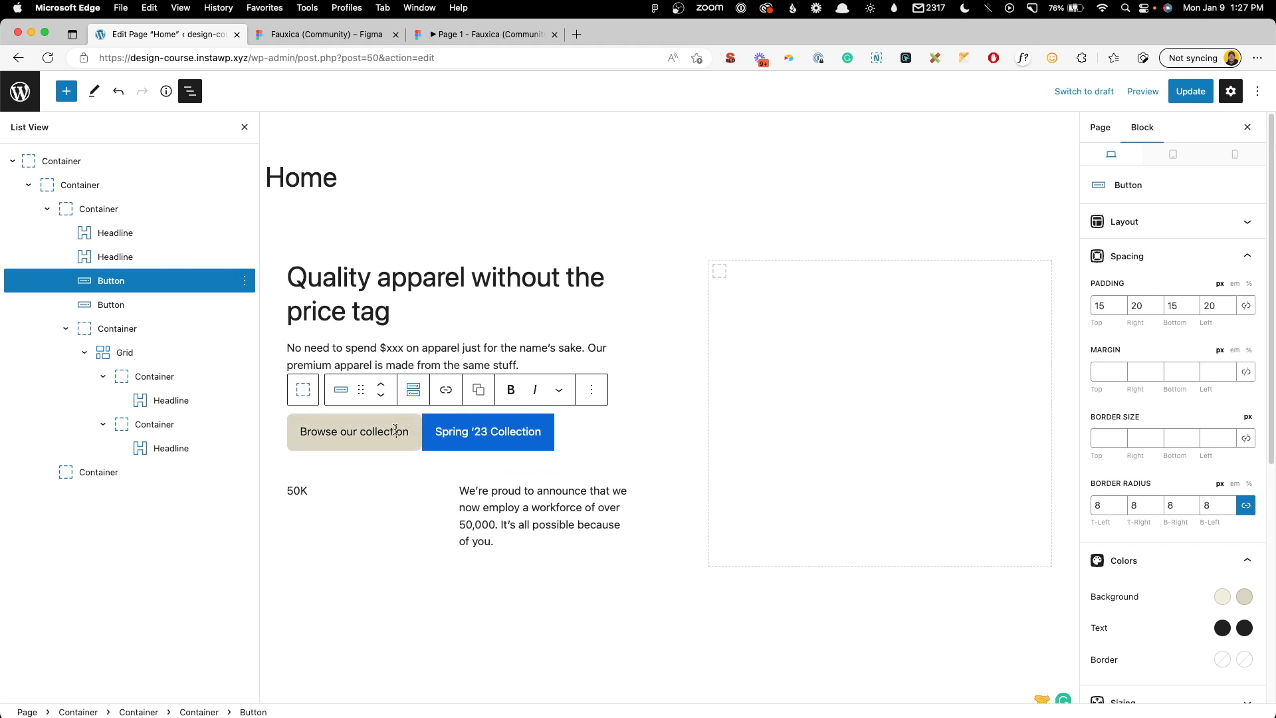
{"action": "left_click", "coordinate": [1136, 372]}
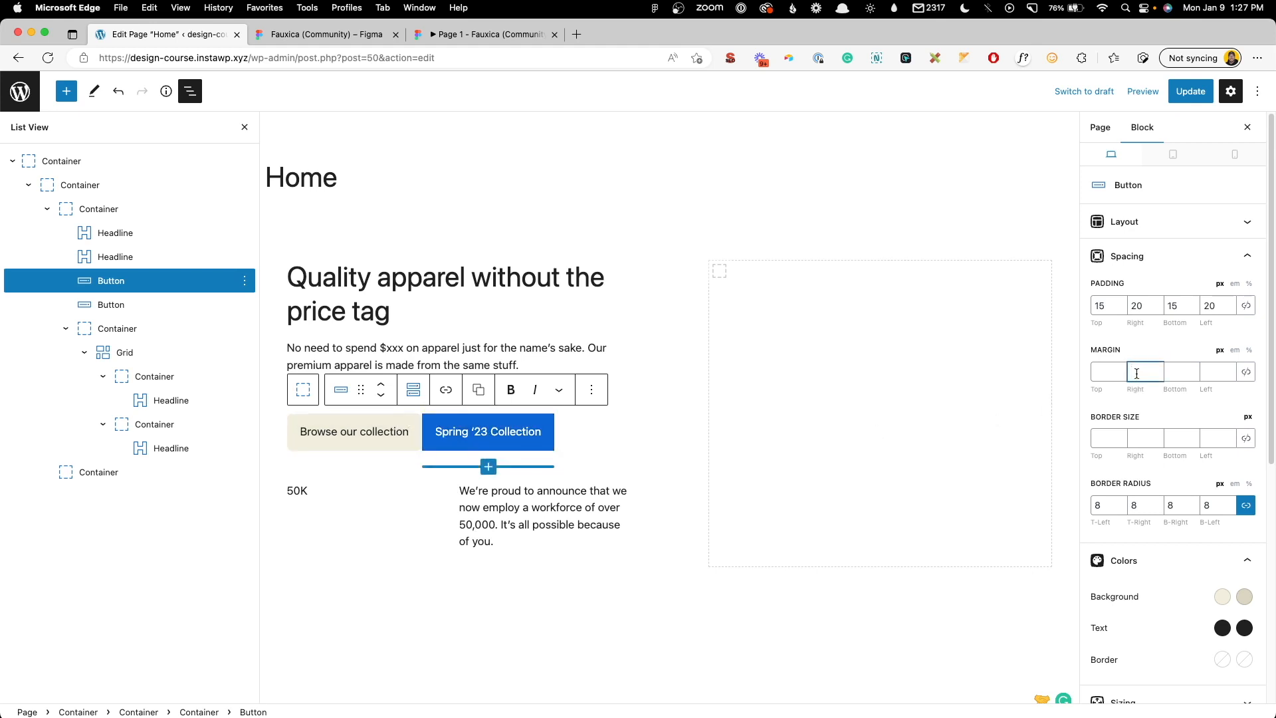
{"action": "type", "text": "16"}
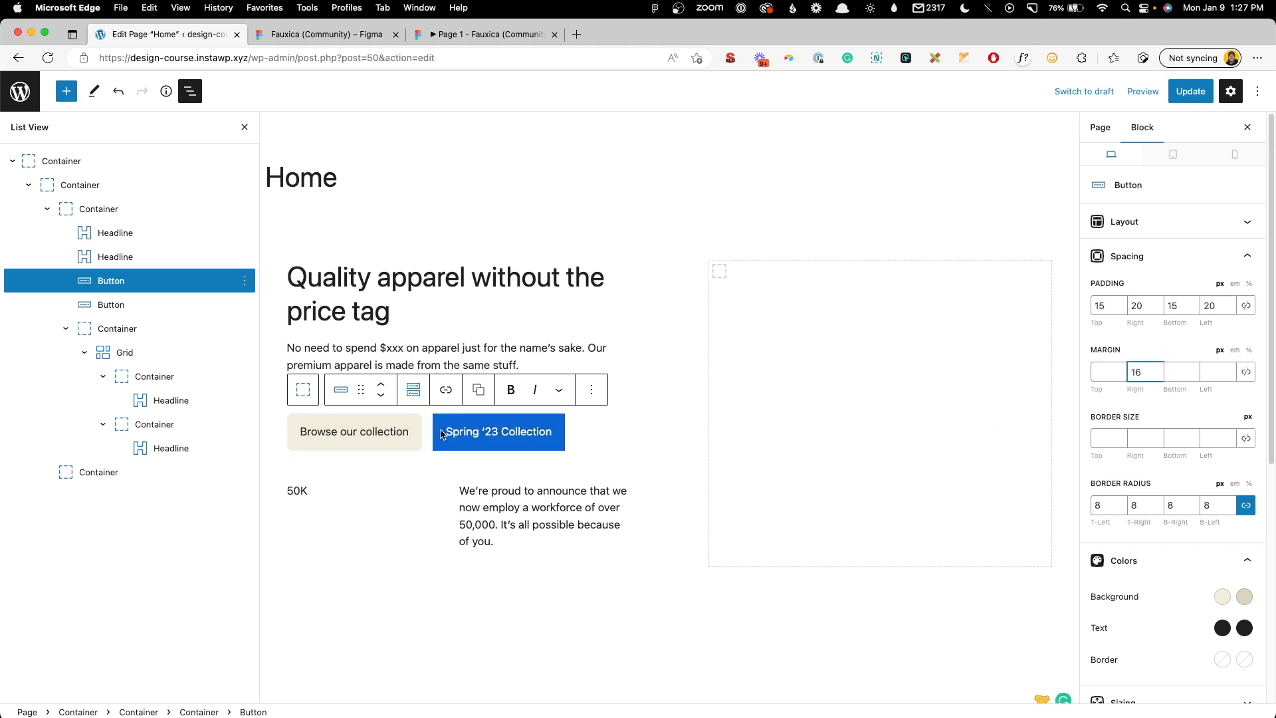
Step: Make the normal and hover backgrounds of the "Spring '23 Collection" button fully transparent
{"action": "left_click", "coordinate": [477, 431]}
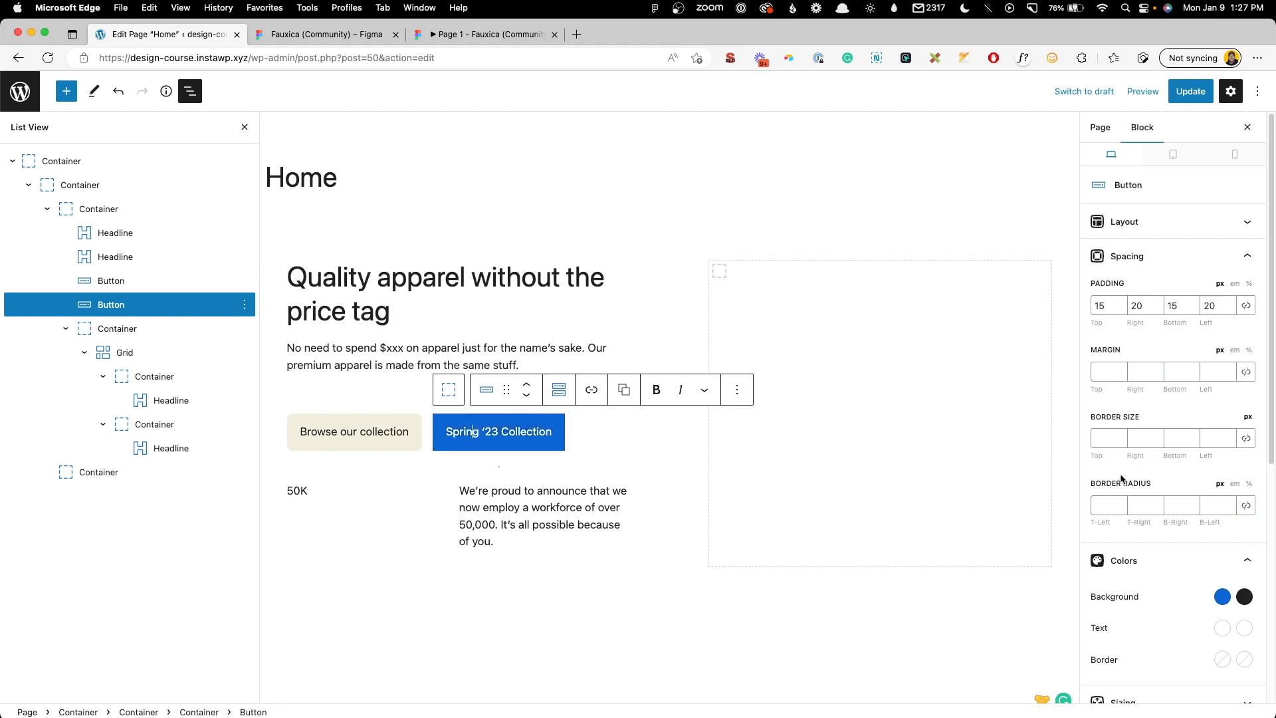
{"action": "left_click", "coordinate": [1221, 596]}
{"action": "left_click", "coordinate": [1204, 528]}
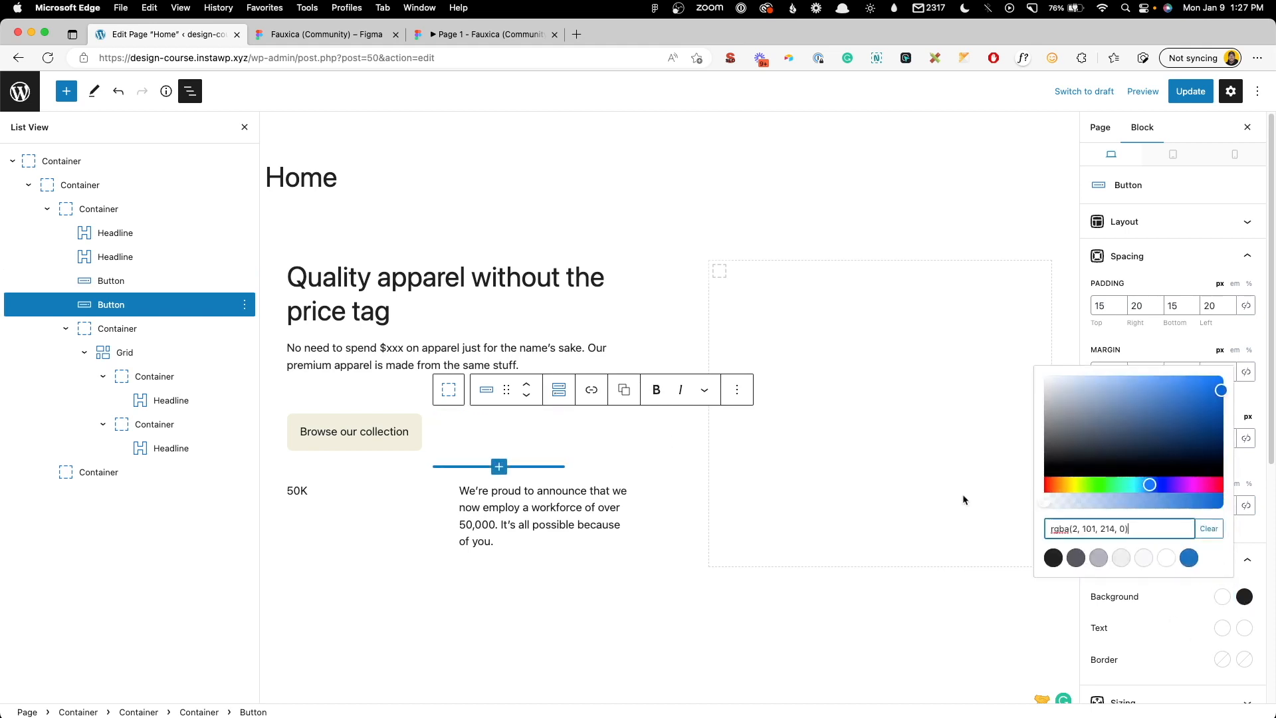
{"action": "left_click", "coordinate": [1052, 557]}
{"action": "left_click", "coordinate": [1191, 502]}
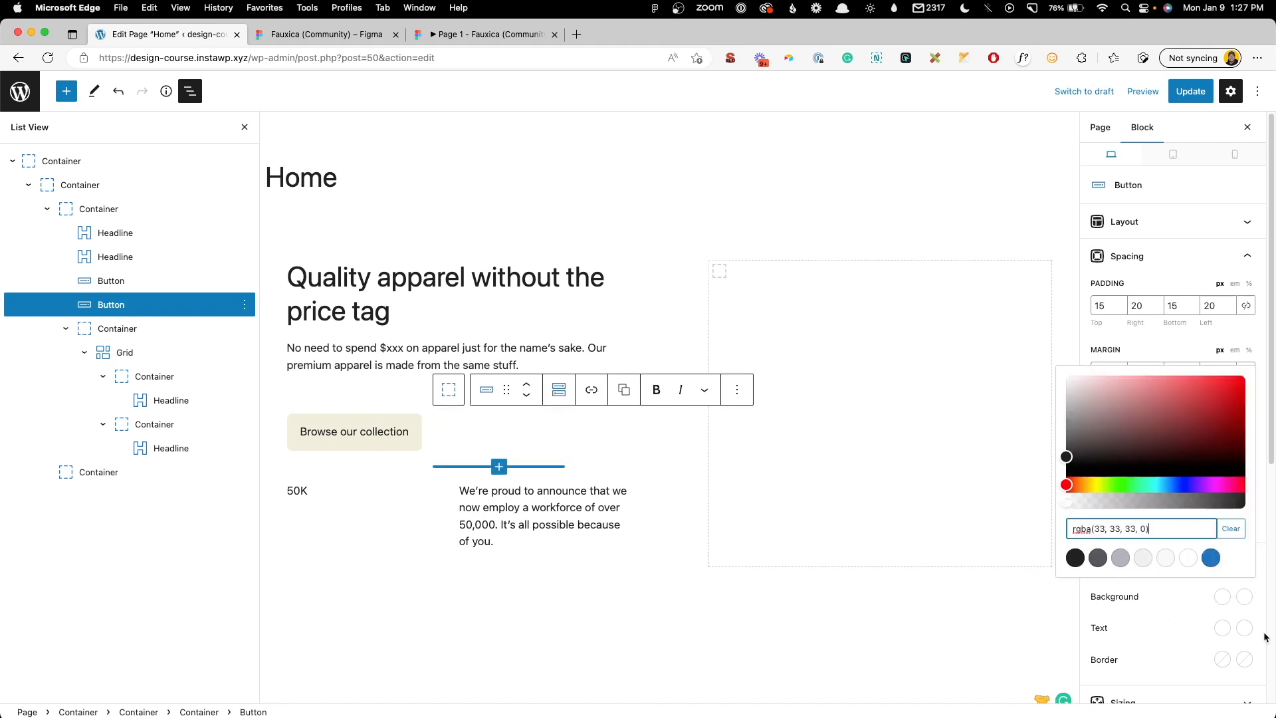
Step: Set the normal and hover text colors of the "Spring '23 Collection" button to the near-black contrast color
{"action": "left_click", "coordinate": [1222, 628]}
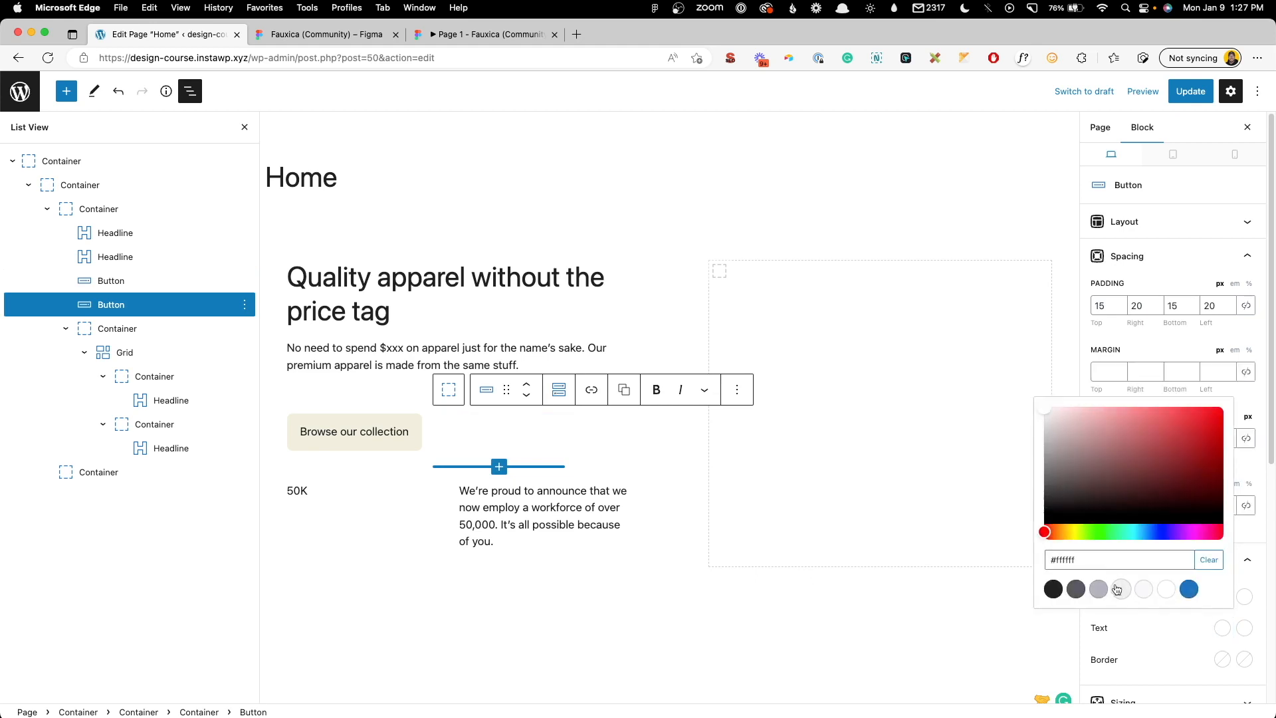
{"action": "left_click", "coordinate": [1053, 589]}
{"action": "left_click", "coordinate": [1097, 588]}
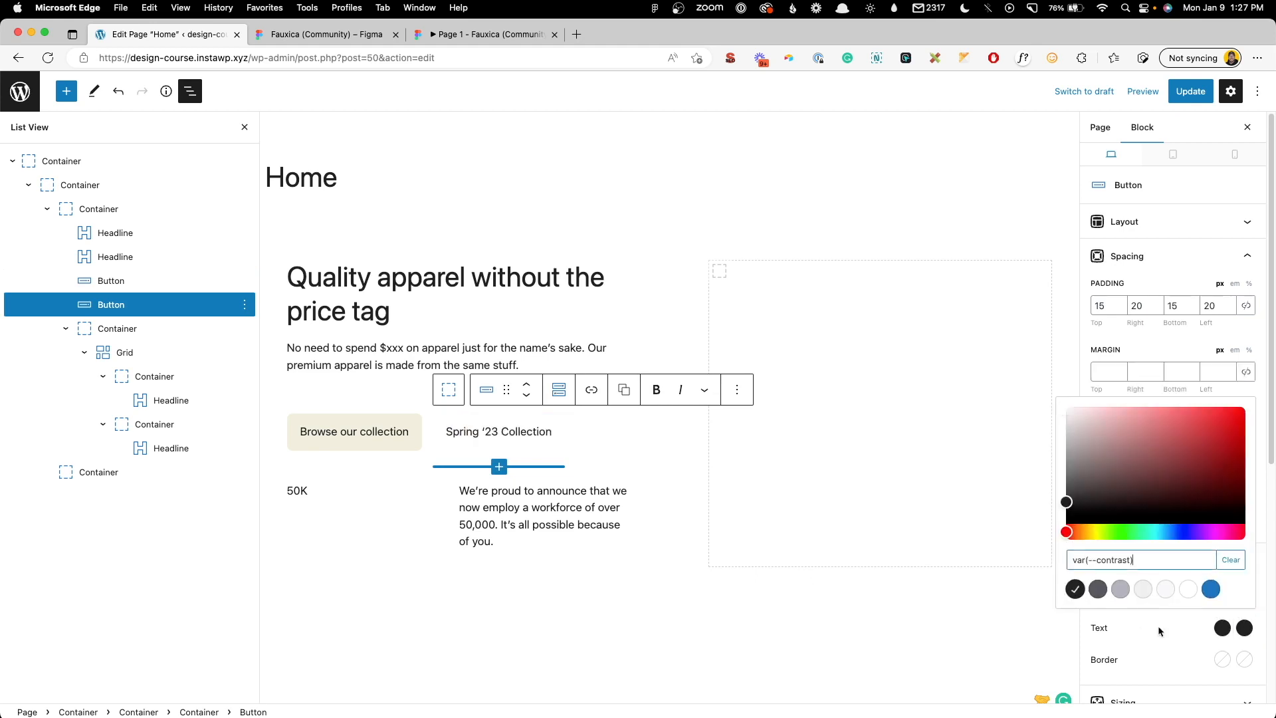
{"action": "left_click", "coordinate": [1156, 626]}
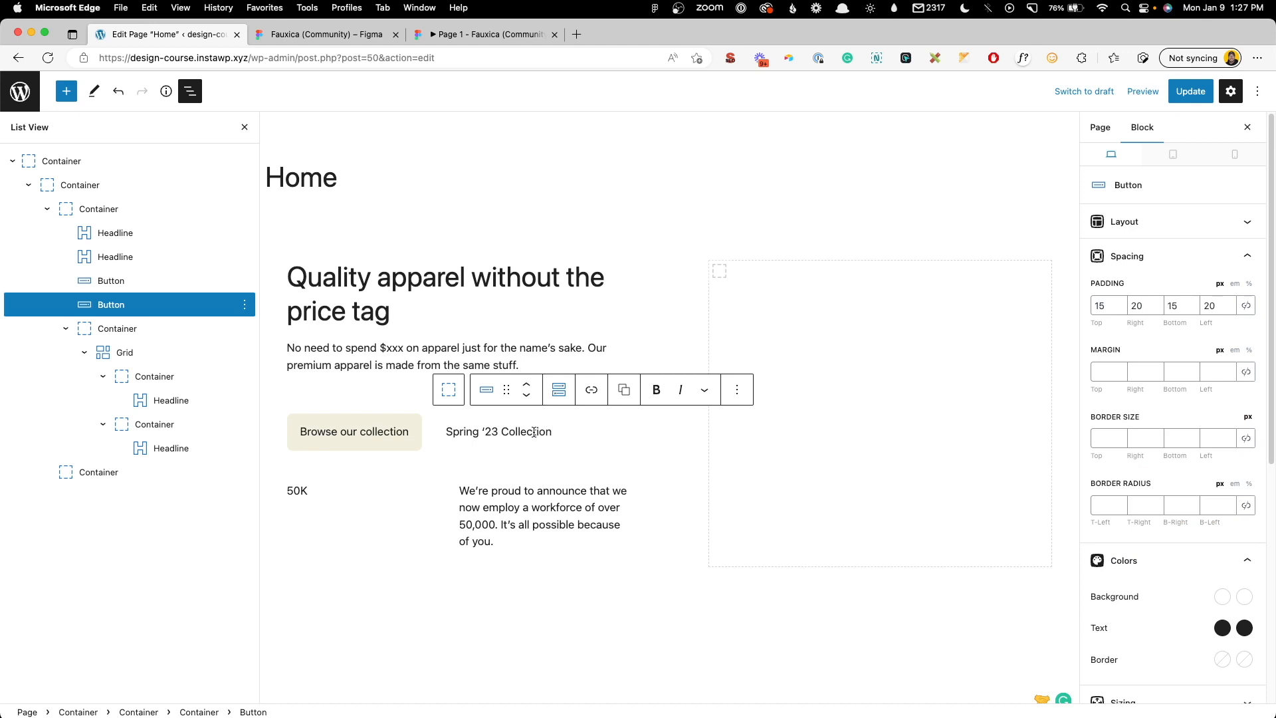
Step: Open the icon settings of the "Spring '23 Collection" button and browse the general icon set for an arrow
{"action": "scroll", "coordinate": [1243, 538], "scroll_direction": "down", "scroll_amount": 4}
{"action": "left_click", "coordinate": [1197, 540]}
{"action": "scroll", "coordinate": [1196, 538], "scroll_direction": "down", "scroll_amount": 2}
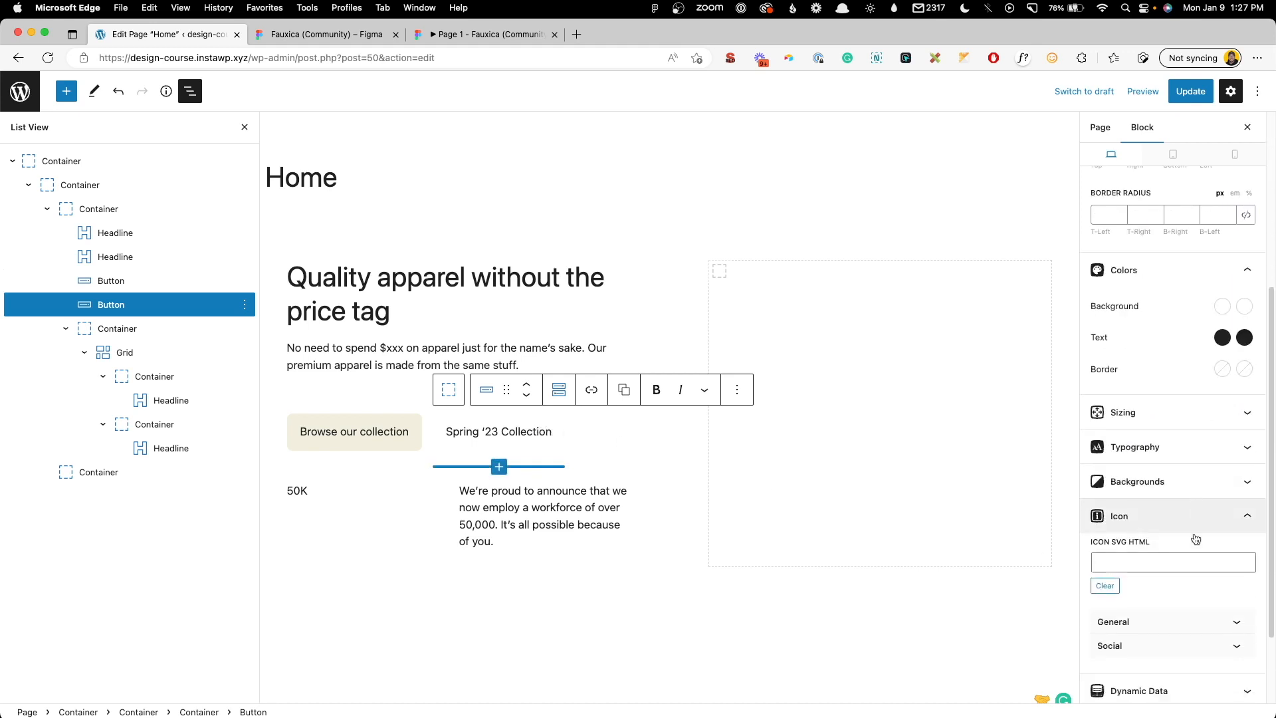
{"action": "left_click", "coordinate": [1130, 515]}
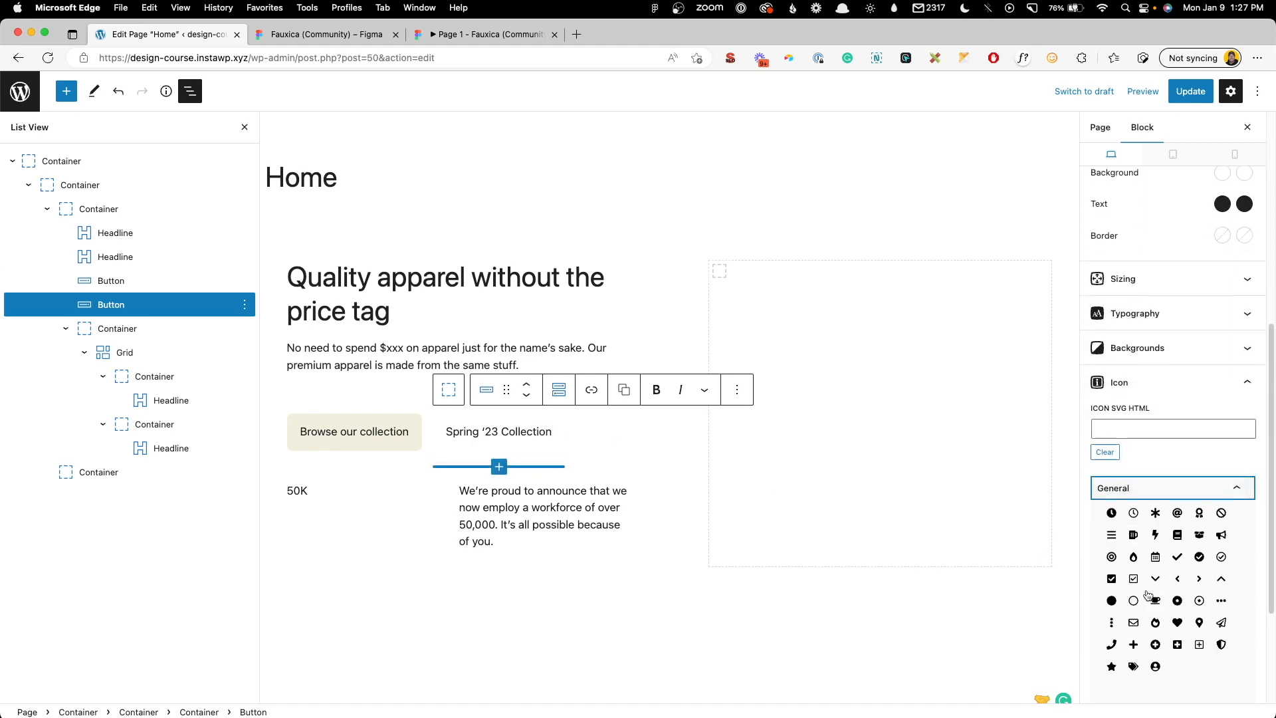
{"action": "scroll", "coordinate": [1146, 598], "scroll_direction": "down", "scroll_amount": 1}
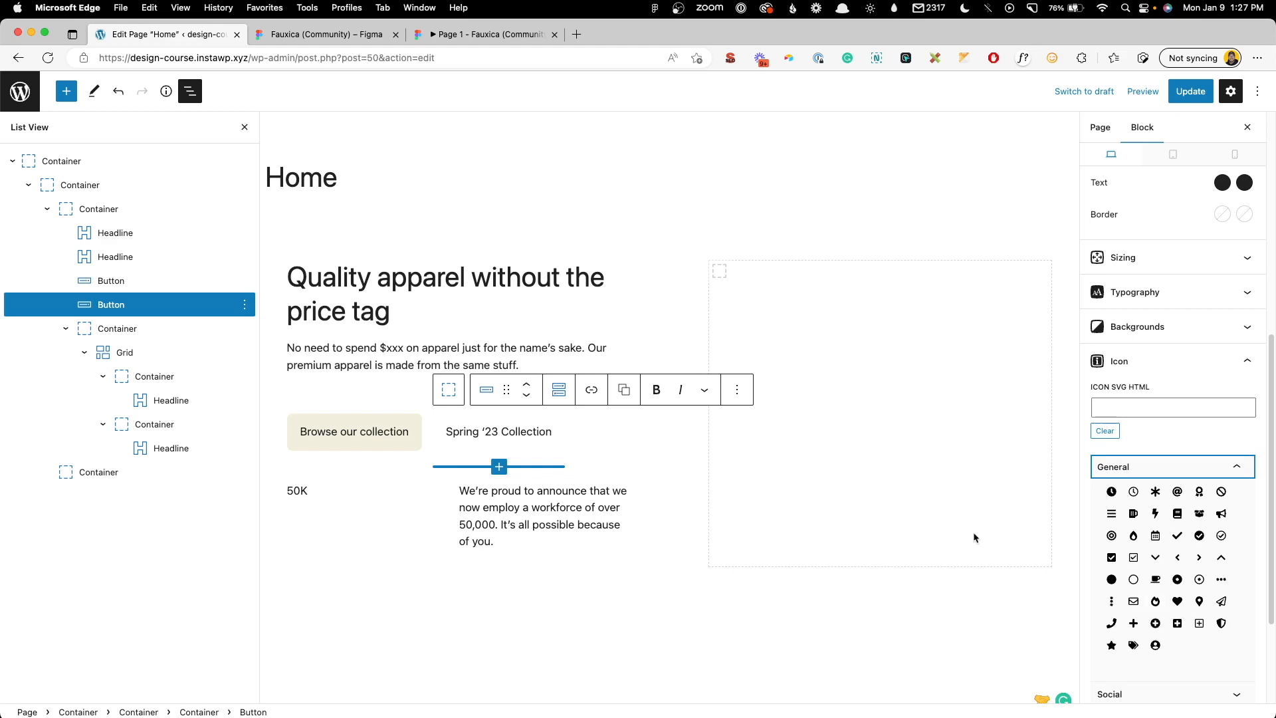
Step: In the Figma design, copy the arrow beside the "Spring '23 Collection" link as SVG
{"action": "left_click", "coordinate": [285, 33]}
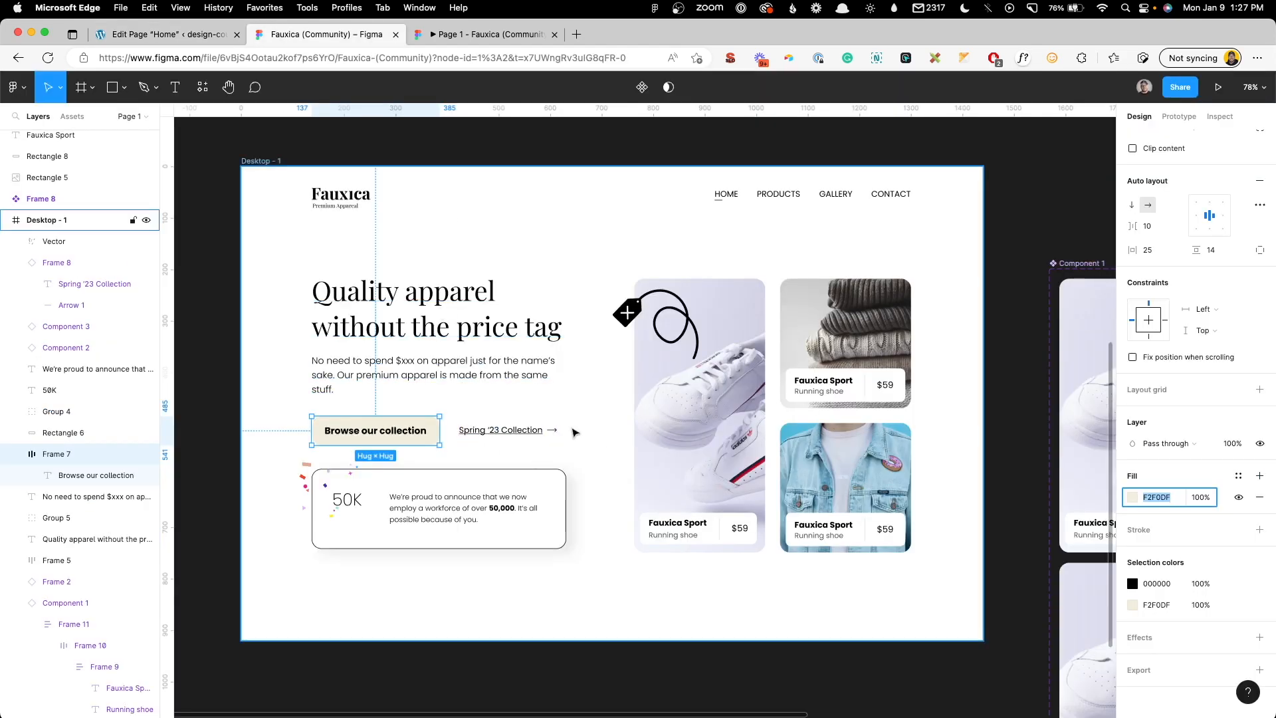
{"action": "scroll", "coordinate": [563, 430], "scroll_direction": "up", "scroll_amount": 10}
{"action": "left_click", "coordinate": [512, 438]}
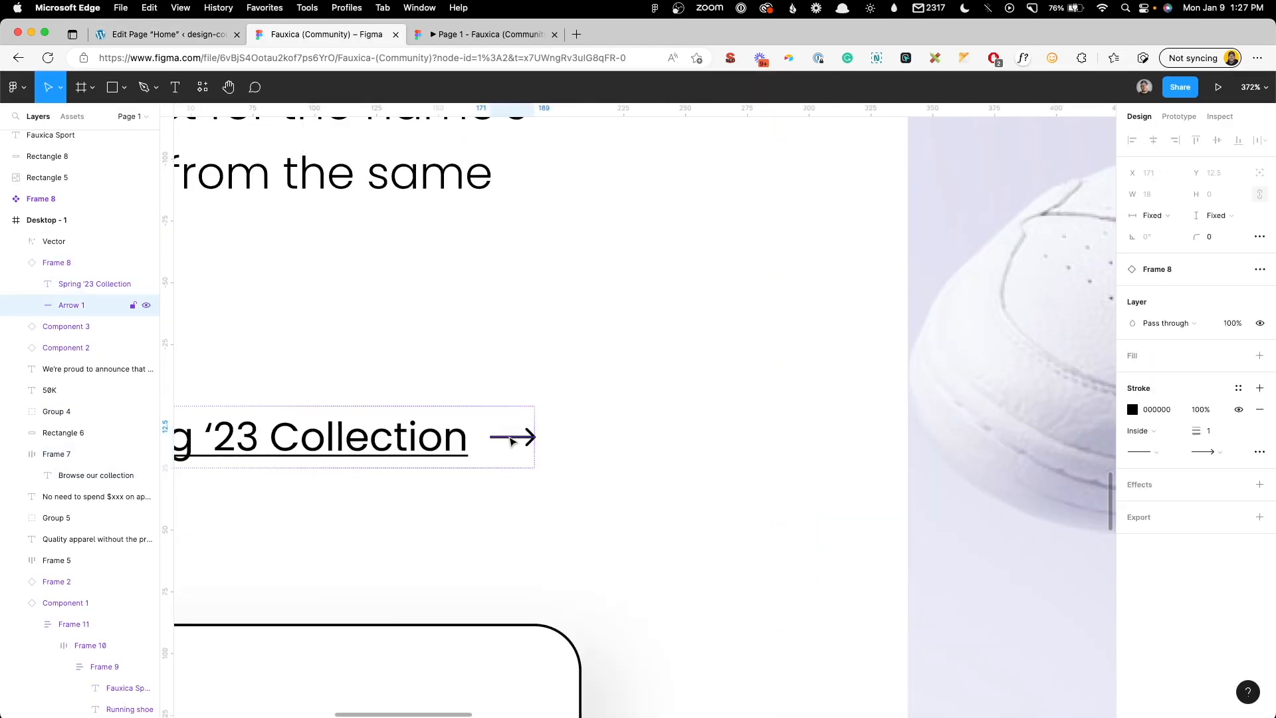
{"action": "right_click", "coordinate": [512, 440]}
{"action": "mouse_move", "coordinate": [580, 493]}
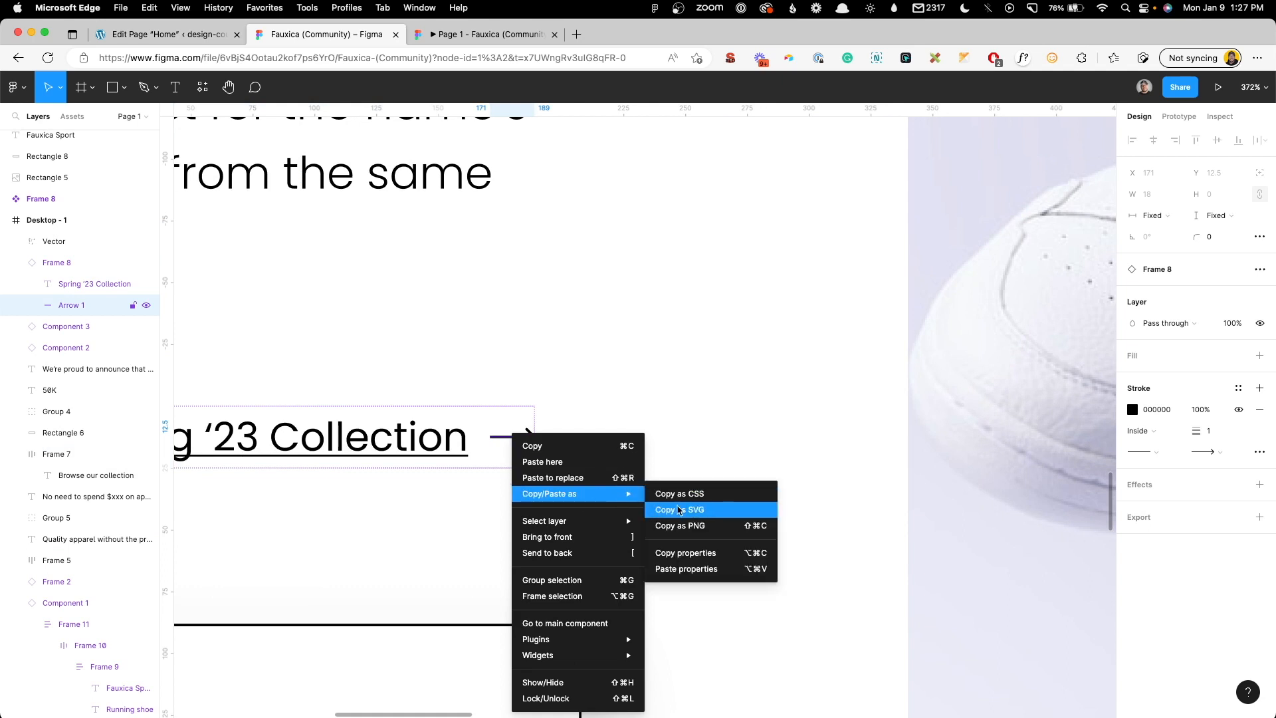
{"action": "left_click", "coordinate": [679, 509]}
Step: Back in the WordPress editor, paste the arrow SVG as the "Spring '23 Collection" button's icon and set its location to Right
{"action": "left_click", "coordinate": [186, 33]}
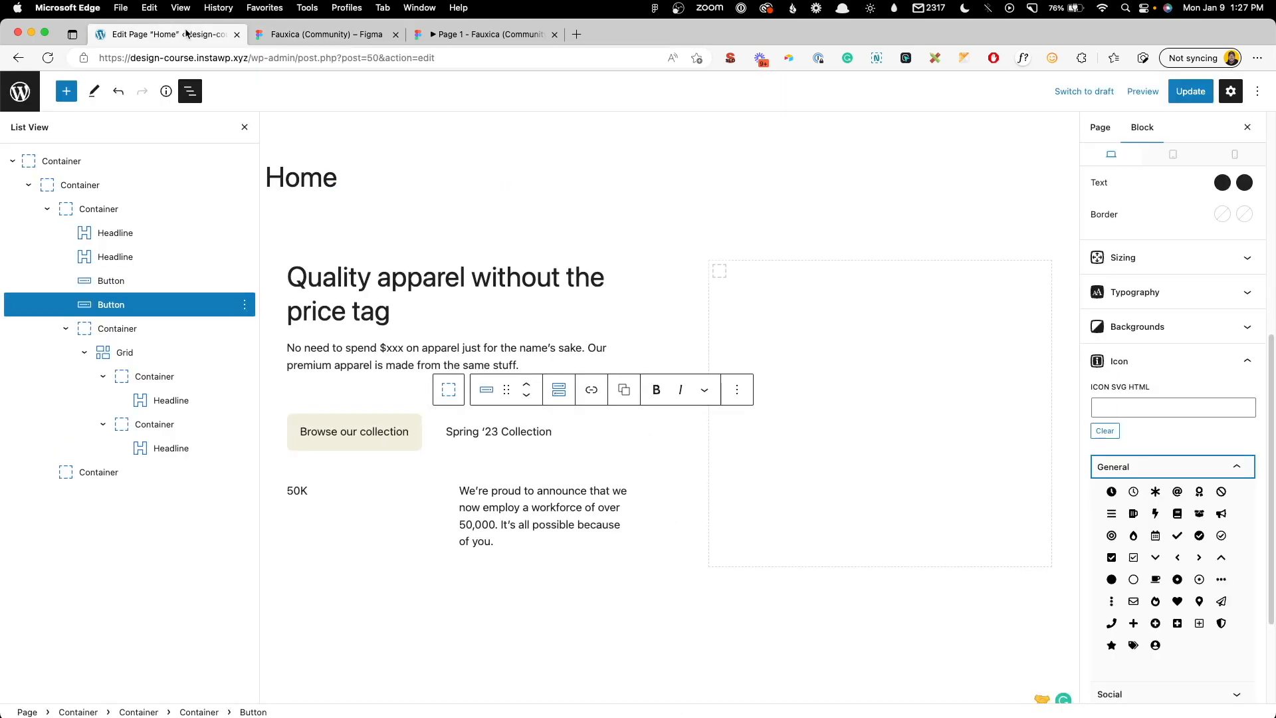
{"action": "left_click", "coordinate": [1135, 402]}
{"action": "key", "text": "super+v"}
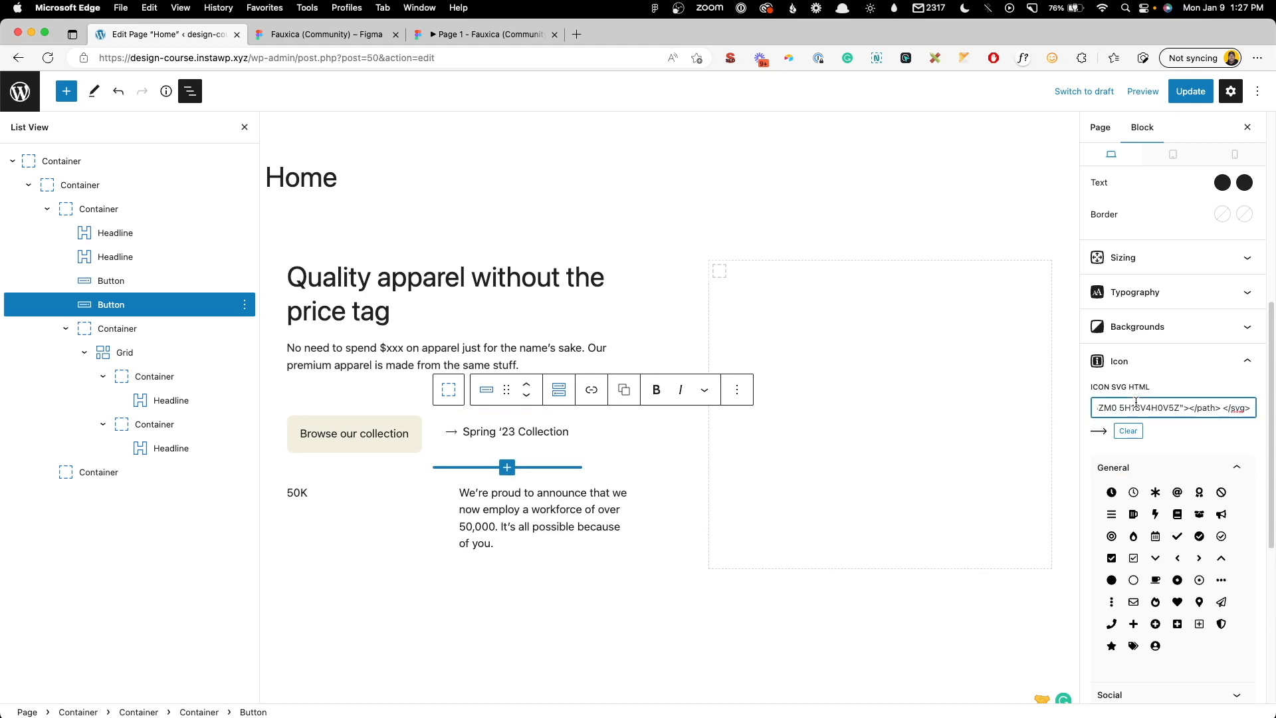
{"action": "scroll", "coordinate": [1135, 427], "scroll_direction": "down", "scroll_amount": 5}
{"action": "left_click", "coordinate": [1123, 459]}
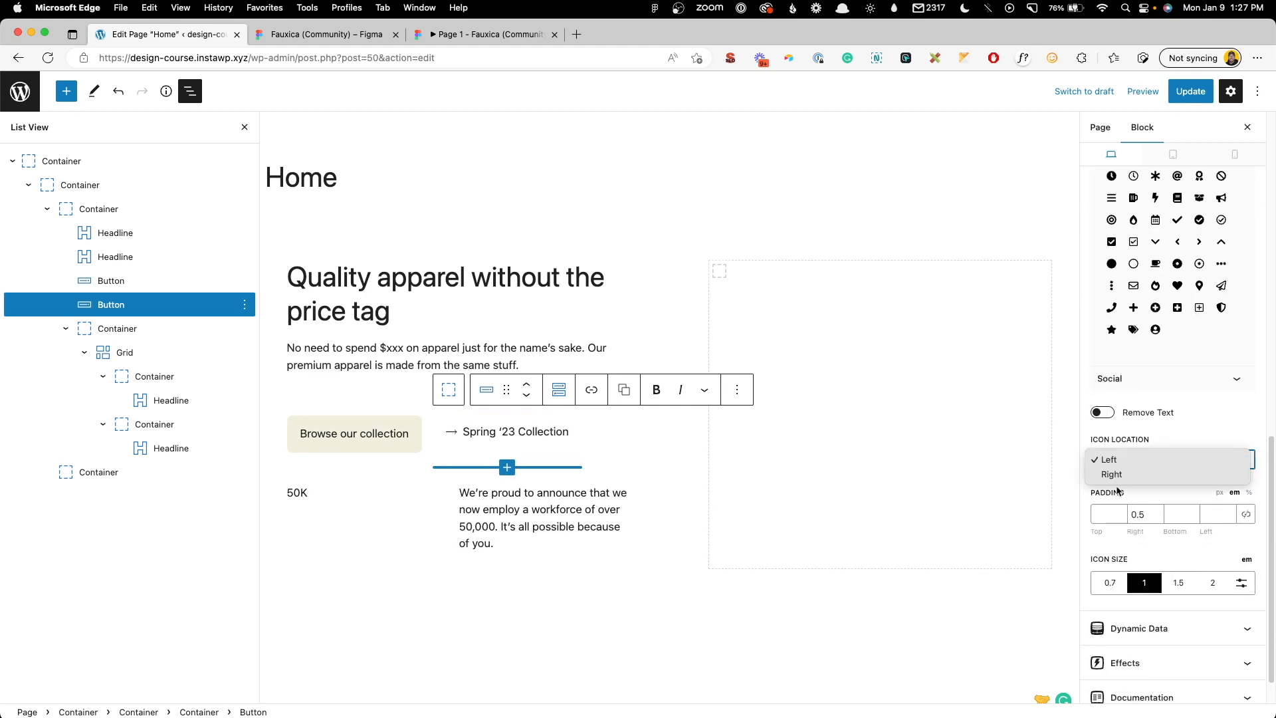
{"action": "left_click", "coordinate": [1118, 476]}
Step: Check the link in the Figma prototype, then enable the Transform effect on the "Spring '23 Collection" button and add a transform
{"action": "left_click", "coordinate": [505, 34]}
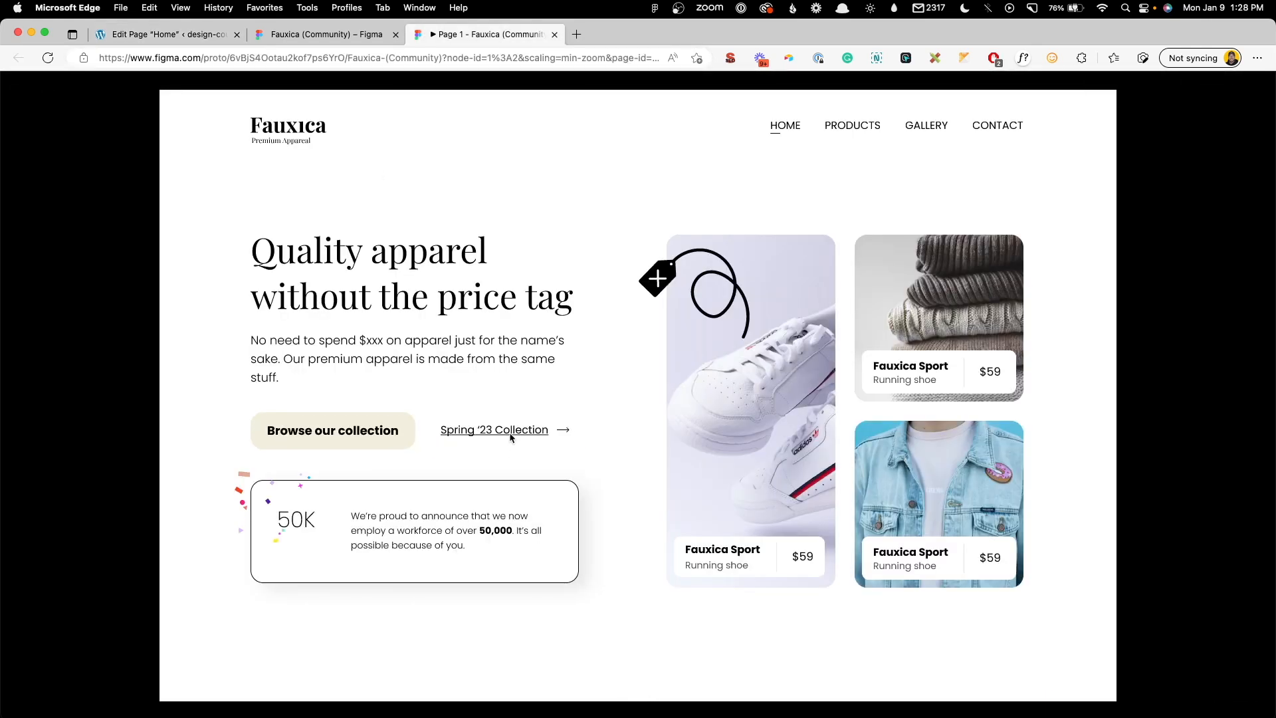
{"action": "left_click", "coordinate": [193, 34]}
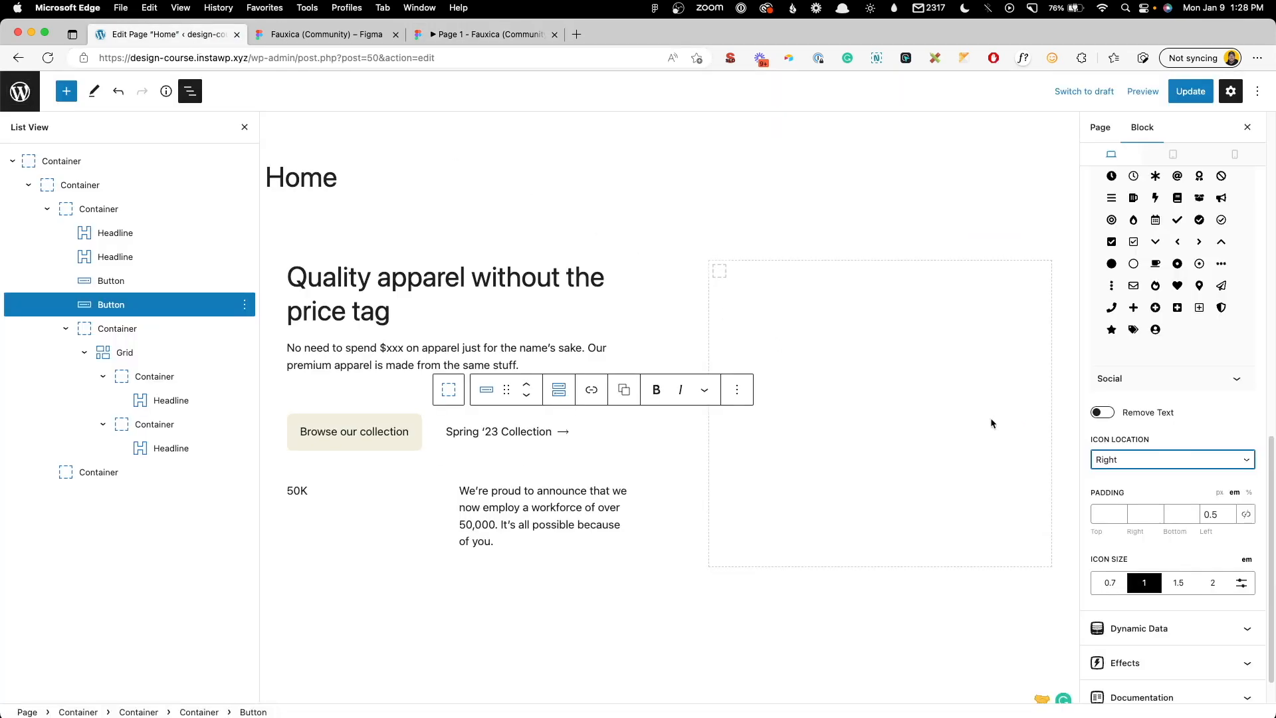
{"action": "scroll", "coordinate": [1156, 468], "scroll_direction": "down", "scroll_amount": 5}
{"action": "left_click", "coordinate": [1137, 507]}
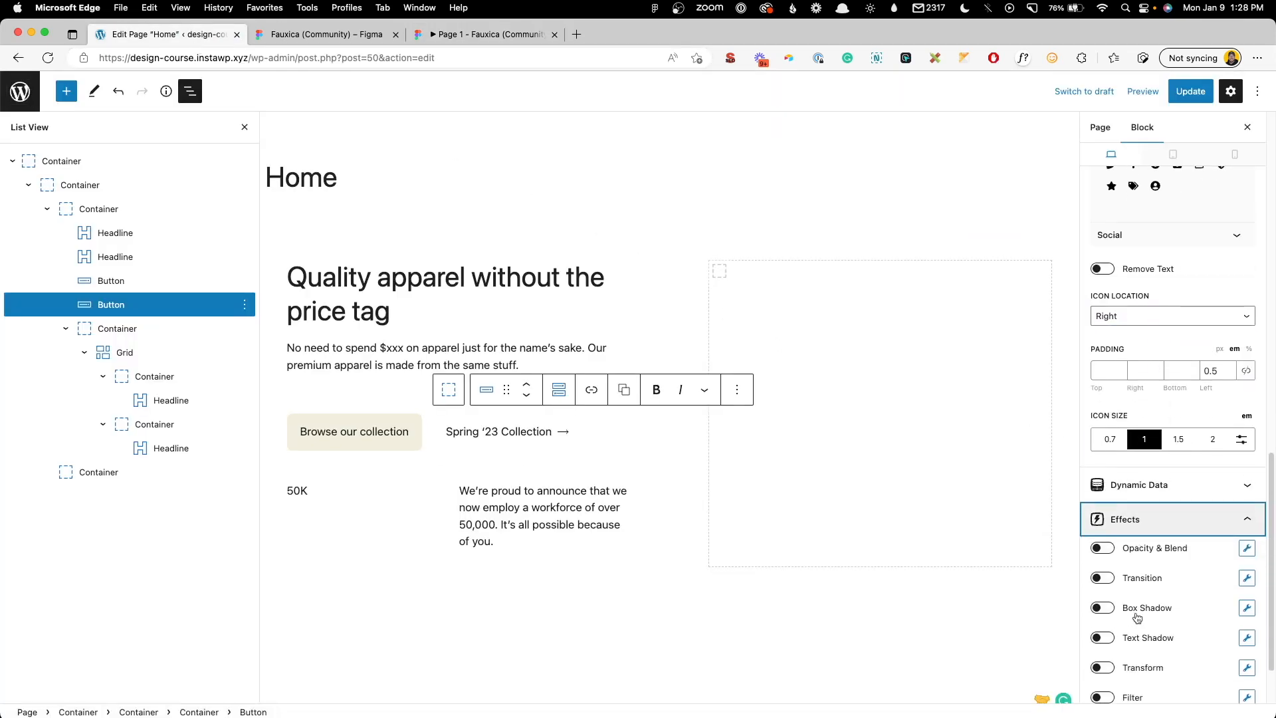
{"action": "scroll", "coordinate": [1138, 520], "scroll_direction": "down", "scroll_amount": 2}
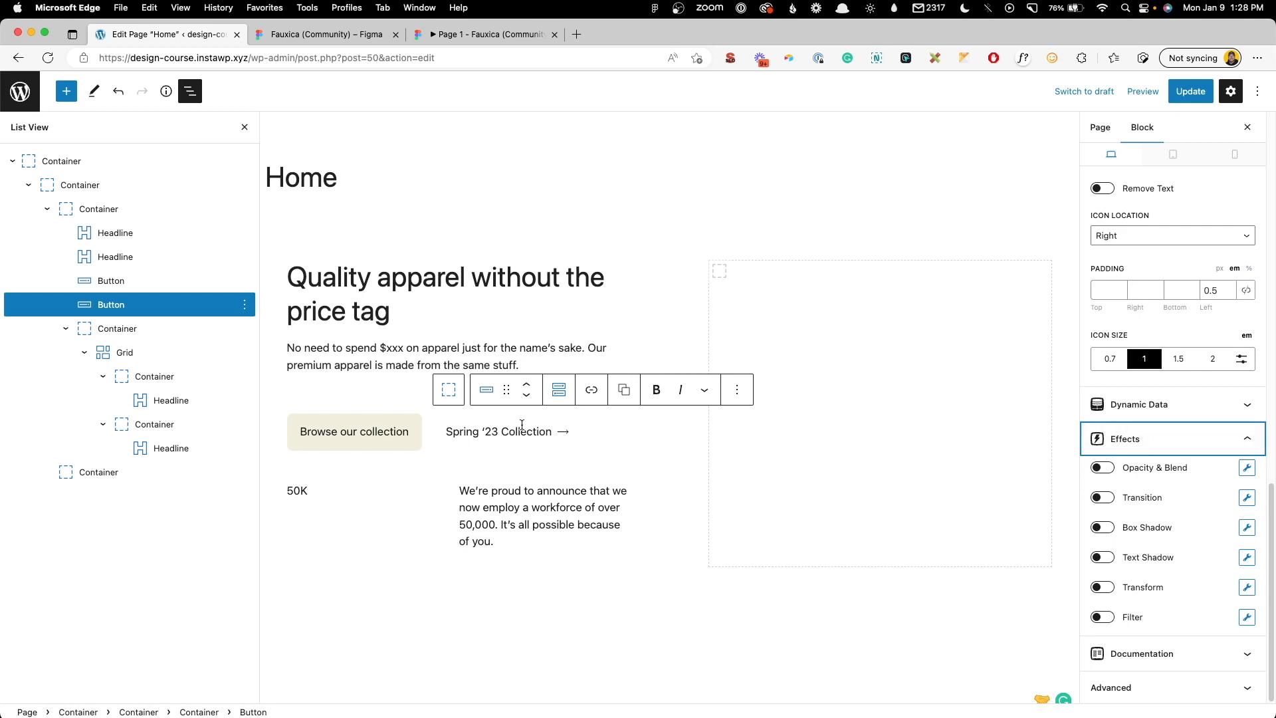
{"action": "left_click", "coordinate": [1171, 589]}
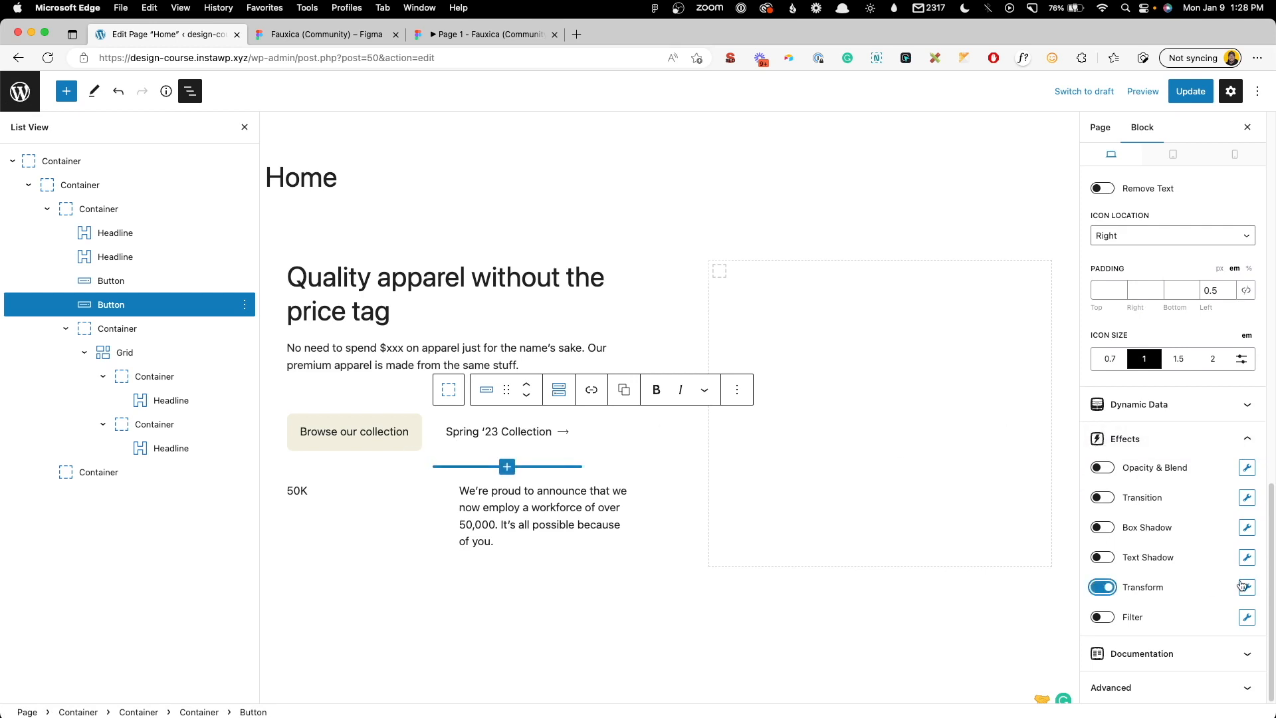
{"action": "left_click", "coordinate": [889, 557]}
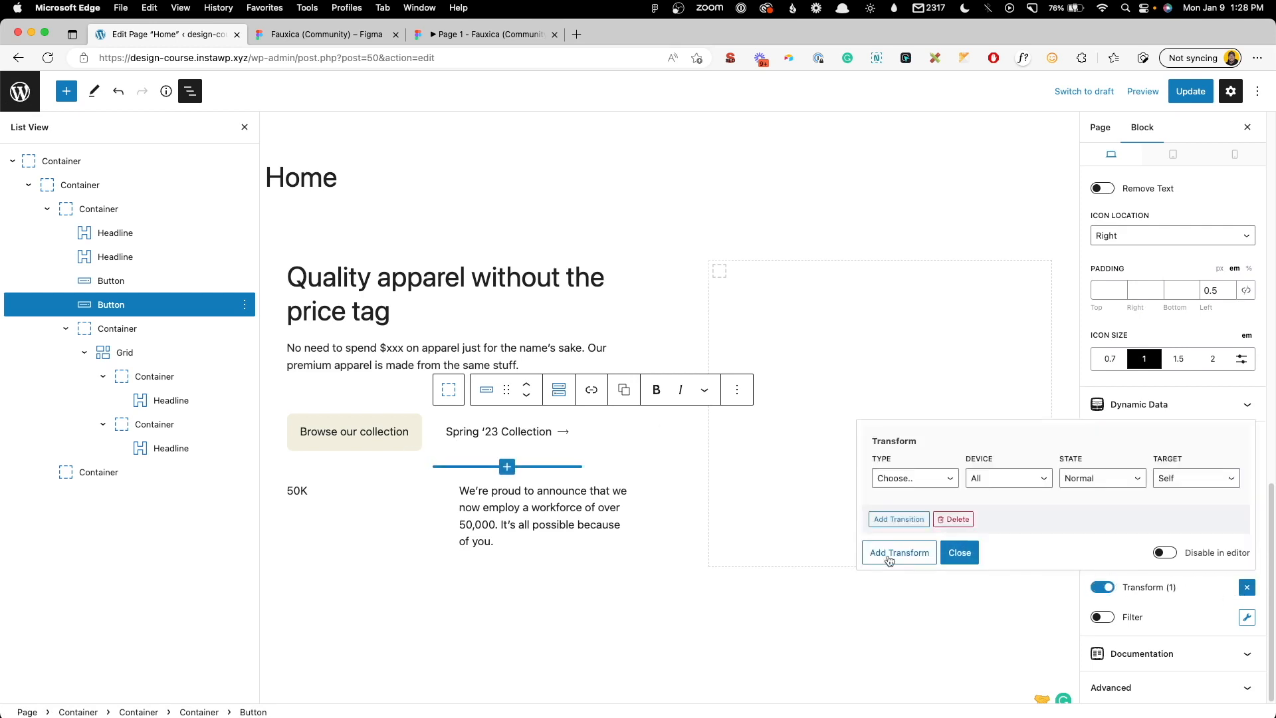
Step: Configure the button's transform as Translate for the Hover state, targeting the Icon
{"action": "left_click", "coordinate": [899, 481]}
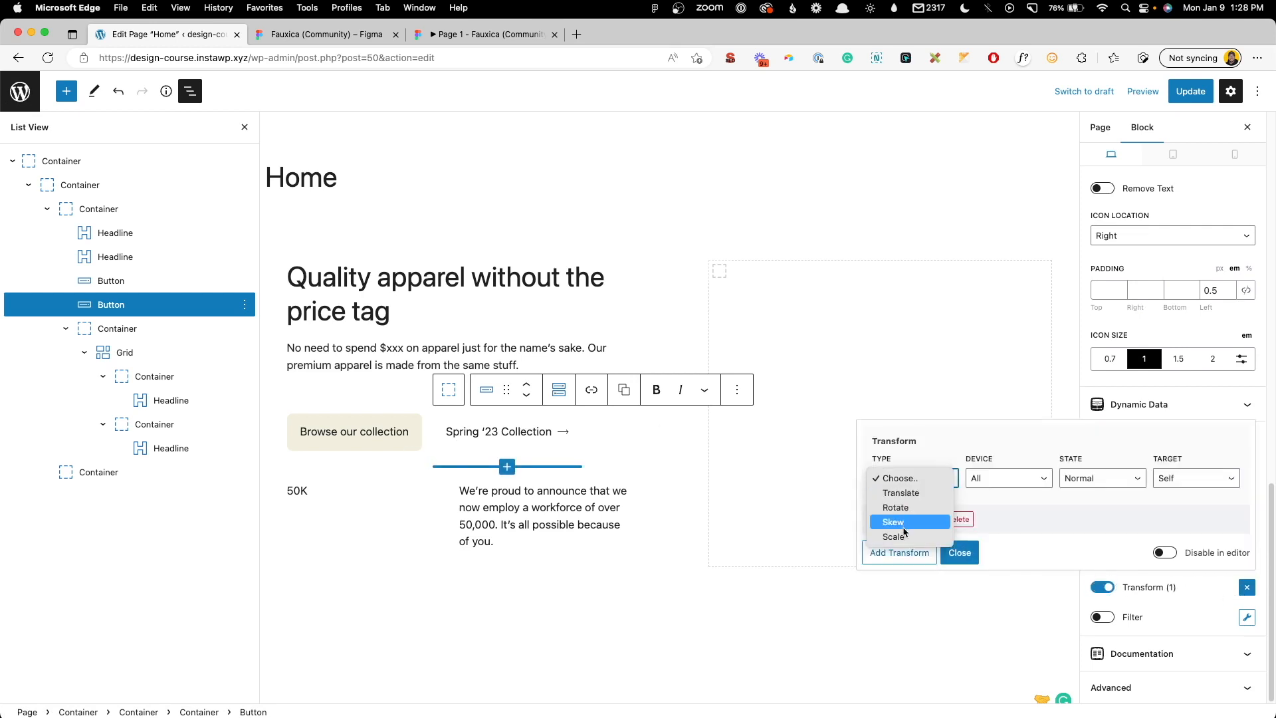
{"action": "left_click", "coordinate": [901, 492]}
{"action": "left_click", "coordinate": [1093, 437]}
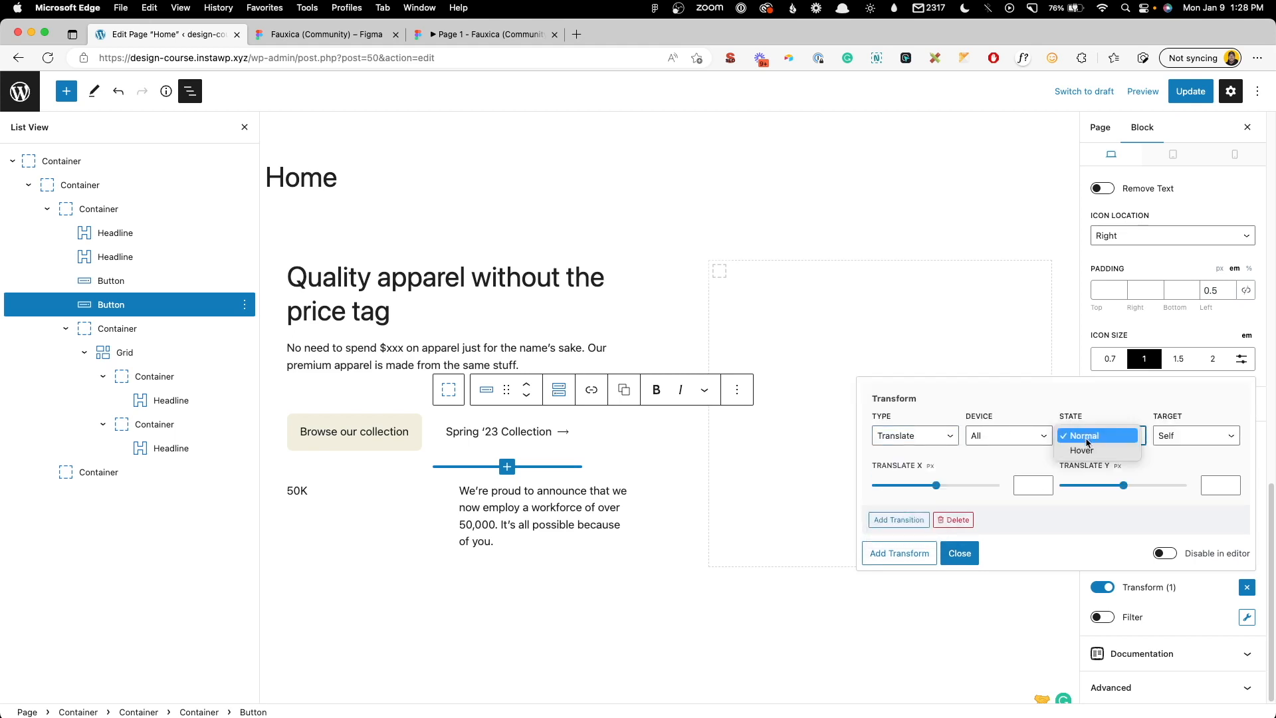
{"action": "left_click", "coordinate": [1089, 449]}
{"action": "left_click", "coordinate": [1188, 441]}
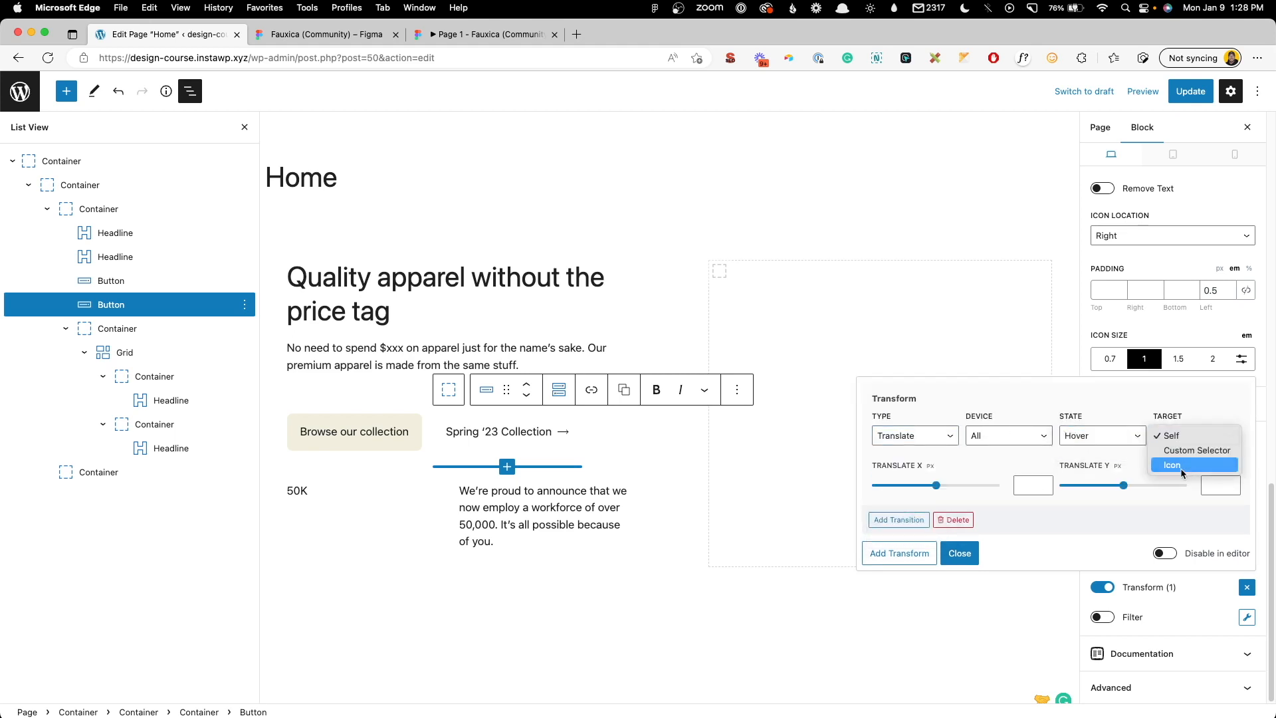
{"action": "left_click", "coordinate": [1182, 468]}
{"action": "left_click", "coordinate": [1031, 483]}
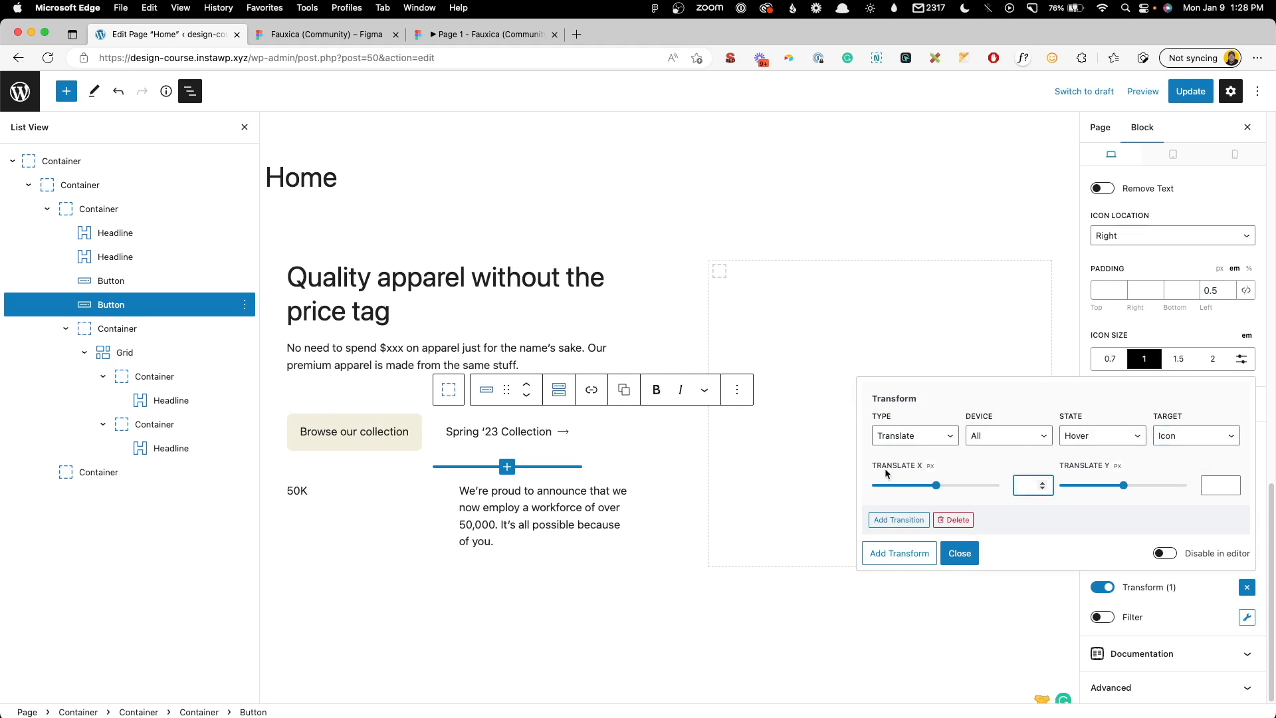
Step: Set the Spring '23 Collection button's icon to translate 6 px in X on hover, and give the icon a 0.3-second transition
{"action": "type", "text": "6"}
{"action": "left_click", "coordinate": [959, 552]}
{"action": "left_click", "coordinate": [1102, 497]}
{"action": "left_click", "coordinate": [1247, 497]}
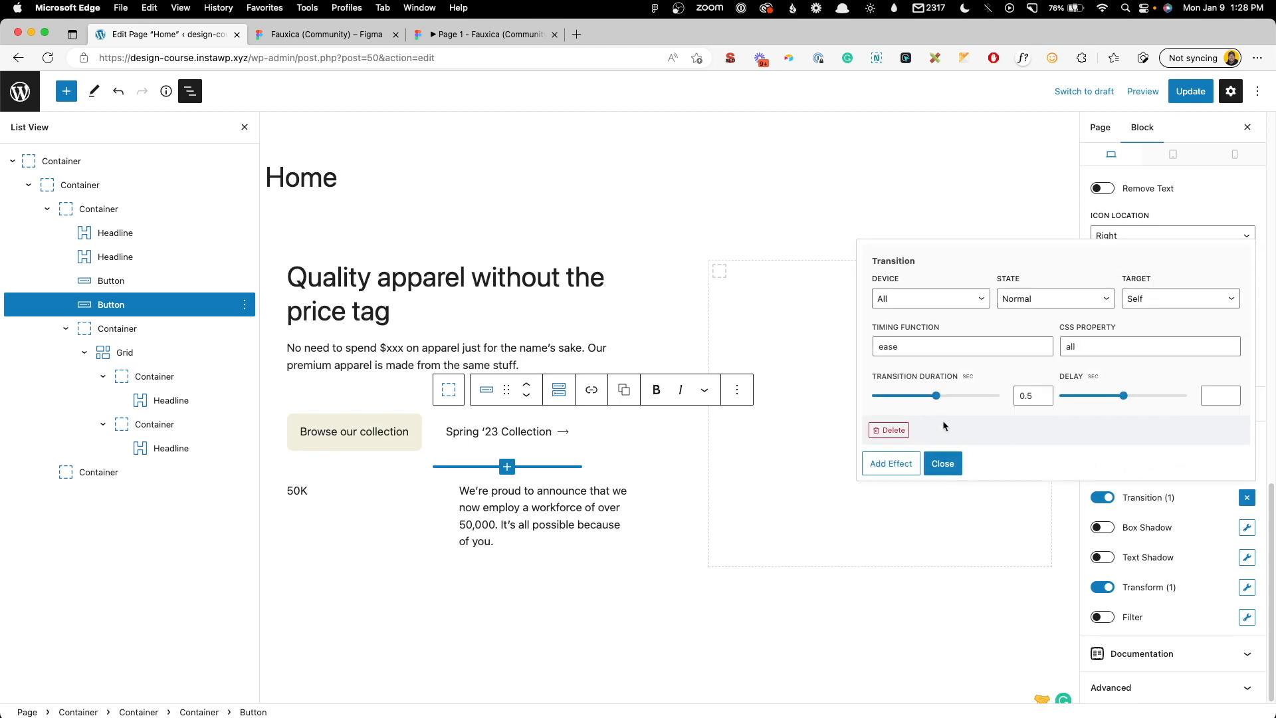
{"action": "left_click", "coordinate": [1028, 396]}
{"action": "type", "text": "3"}
{"action": "left_click", "coordinate": [1172, 307]}
{"action": "left_click", "coordinate": [1157, 332]}
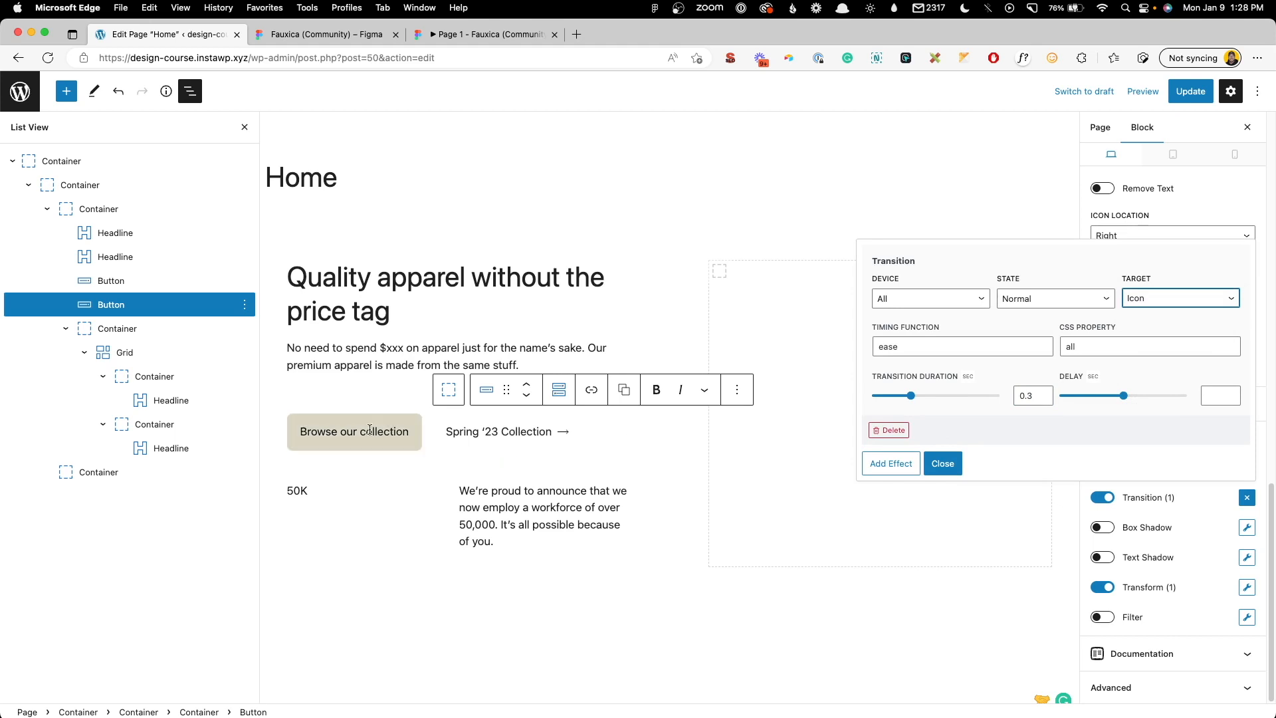
{"action": "left_click", "coordinate": [665, 458]}
Step: Give the container around the 50K grid 32 px padding, a 1 px border and a 16 px border radius on all sides
{"action": "left_click", "coordinate": [419, 487]}
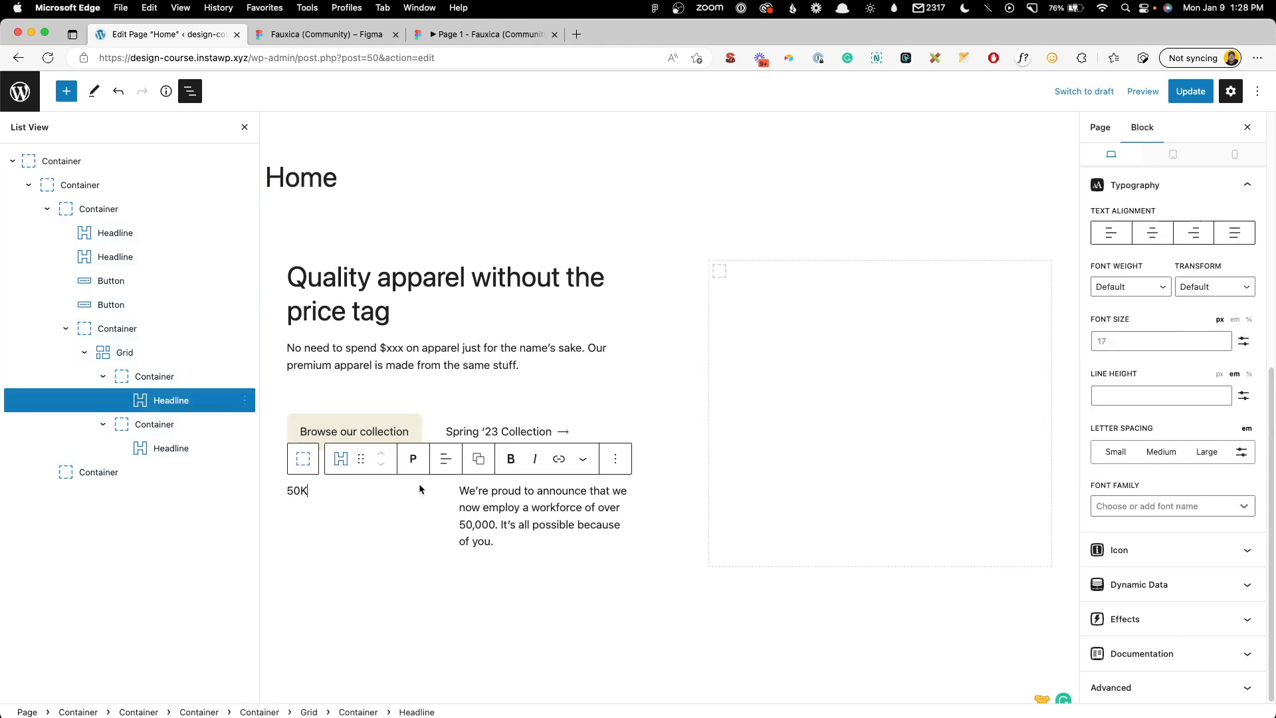
{"action": "left_click", "coordinate": [117, 333]}
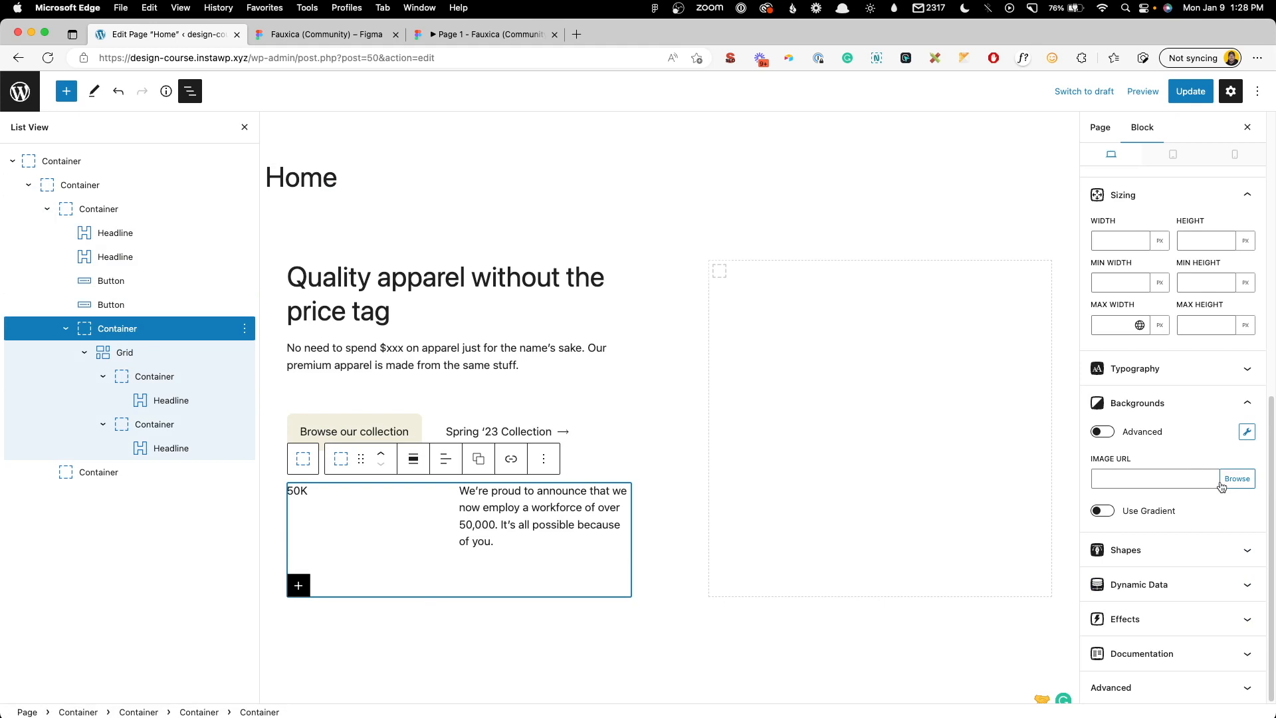
{"action": "scroll", "coordinate": [1223, 372], "scroll_direction": "up", "scroll_amount": 10}
{"action": "left_click", "coordinate": [1209, 308]}
{"action": "type", "text": "32"}
{"action": "left_click", "coordinate": [1246, 437]}
{"action": "type", "text": "1"}
{"action": "left_click", "coordinate": [1245, 506]}
{"action": "left_click", "coordinate": [1210, 506]}
{"action": "type", "text": "16"}
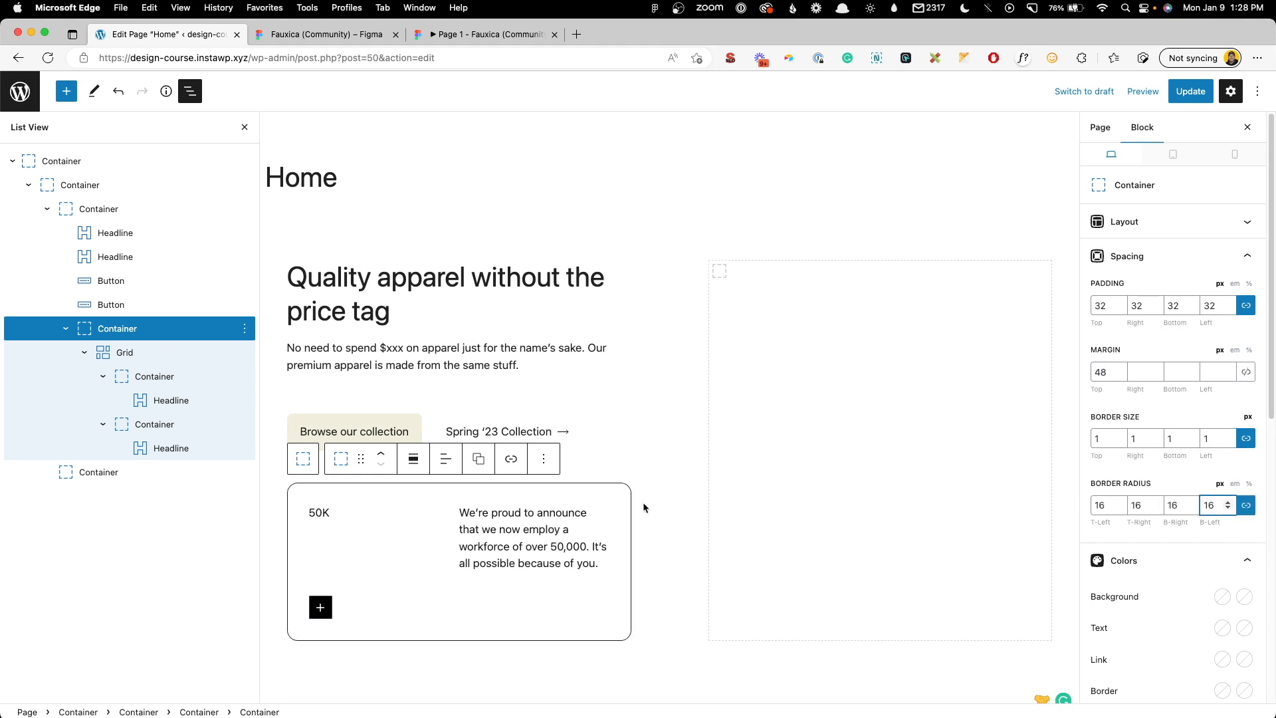
Step: Set the 50K headline's font size to 48 px and its line height to 1 em
{"action": "left_click", "coordinate": [313, 512]}
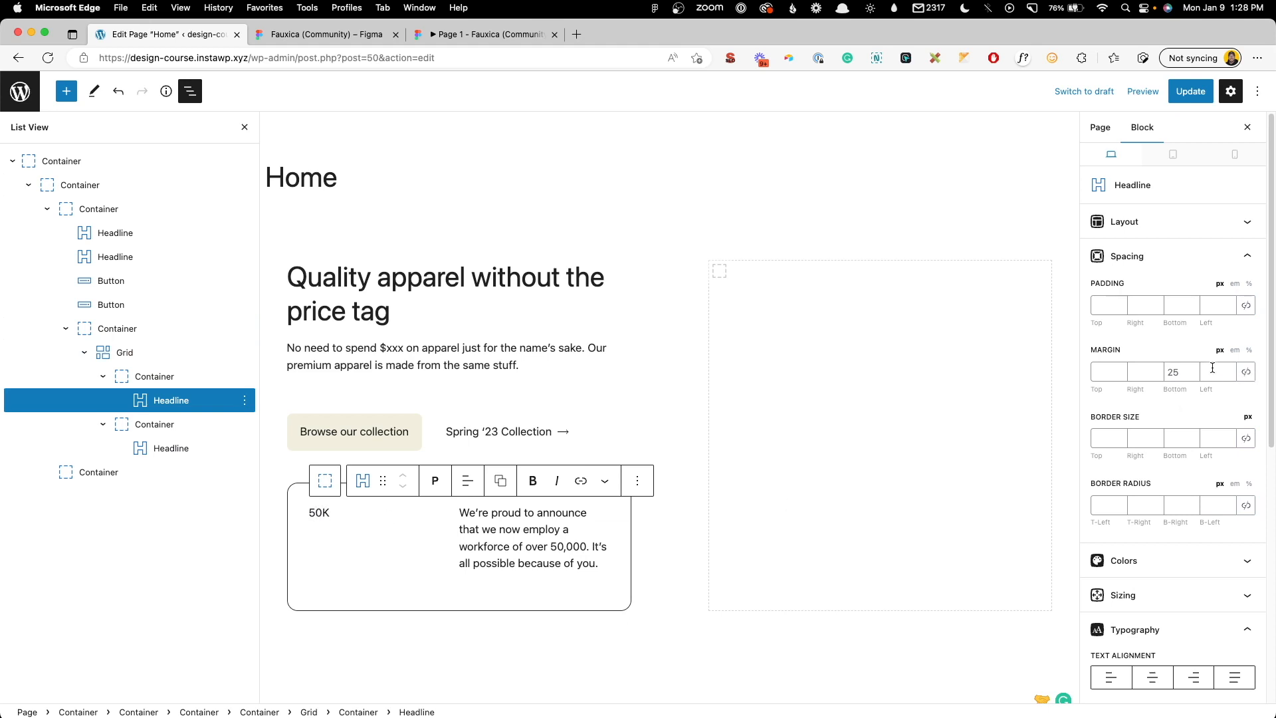
{"action": "scroll", "coordinate": [1213, 367], "scroll_direction": "down", "scroll_amount": 5}
{"action": "left_click", "coordinate": [1108, 538]}
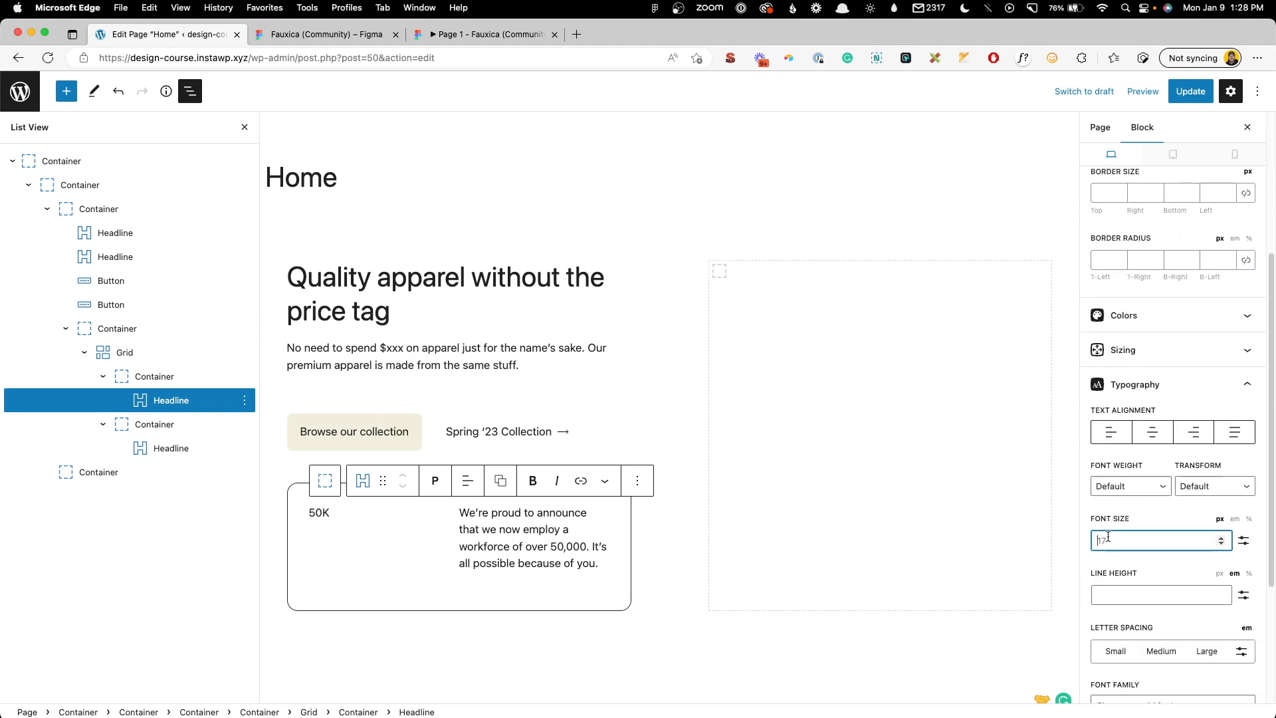
{"action": "type", "text": "48"}
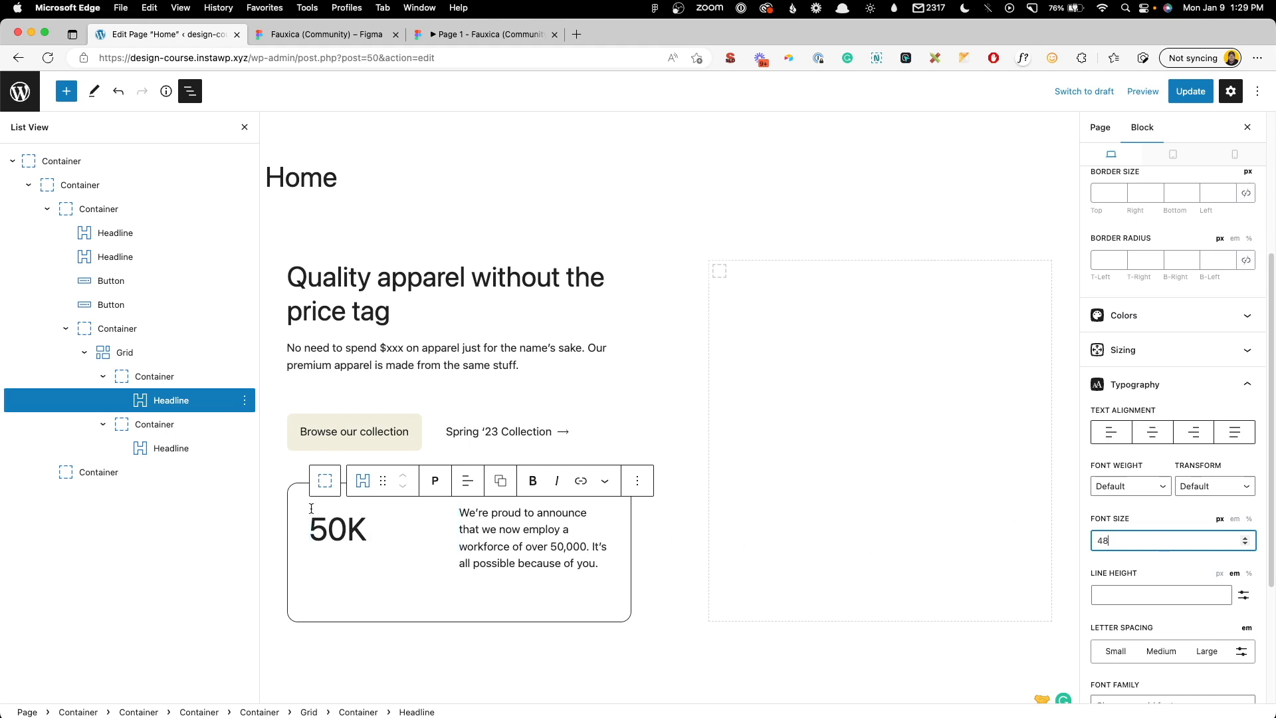
{"action": "scroll", "coordinate": [1124, 519], "scroll_direction": "down", "scroll_amount": 3}
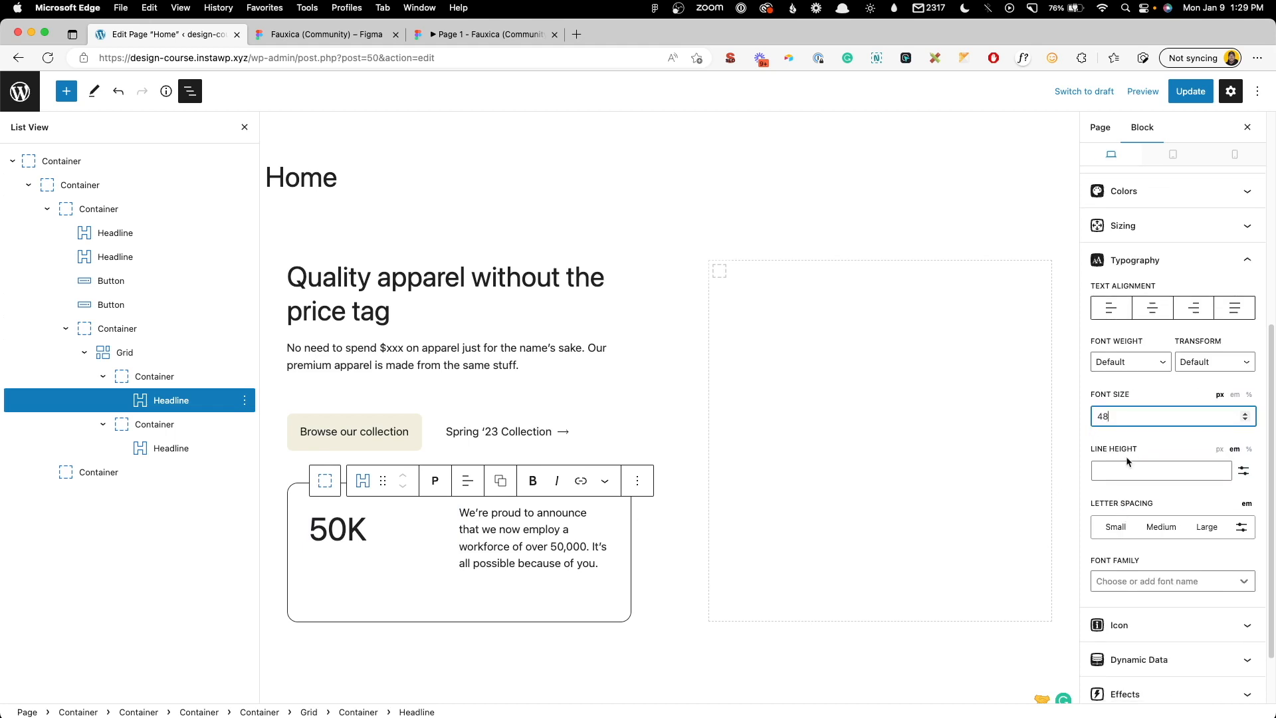
{"action": "left_click", "coordinate": [1121, 467]}
{"action": "type", "text": "1"}
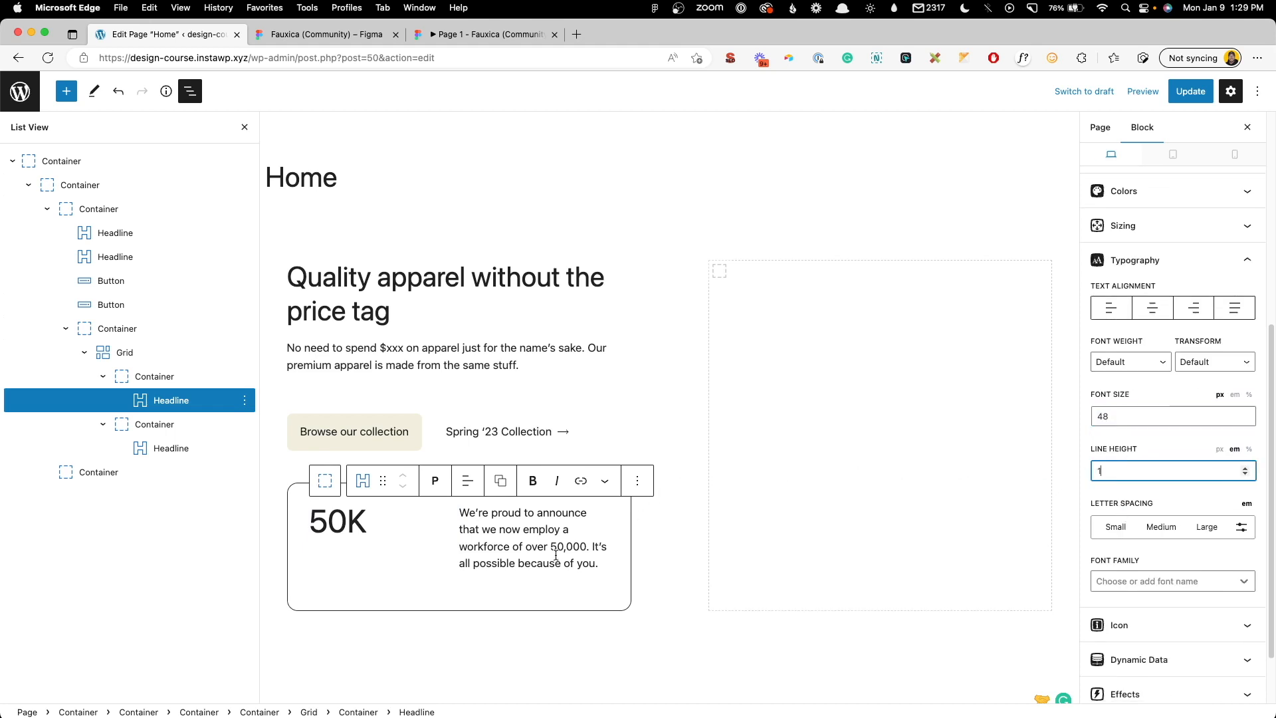
Step: Clear the width of the grid container that holds the 50K headline
{"action": "left_click", "coordinate": [370, 519]}
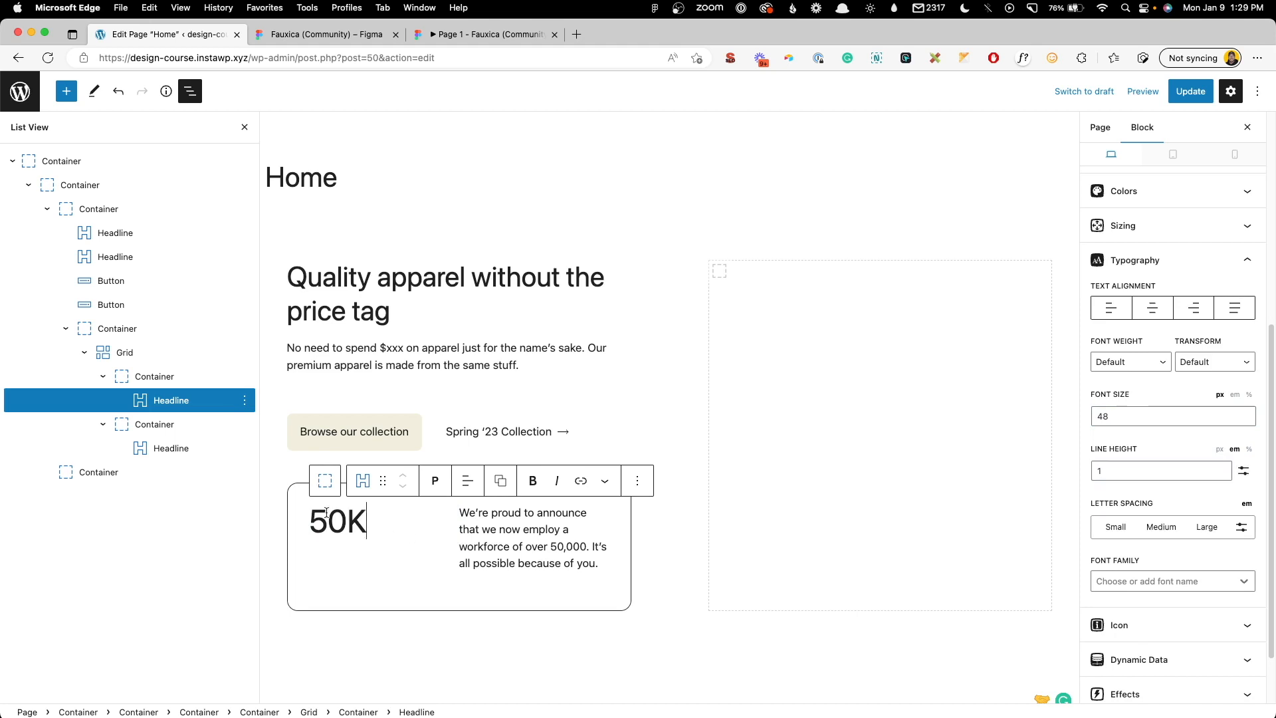
{"action": "left_click", "coordinate": [379, 537]}
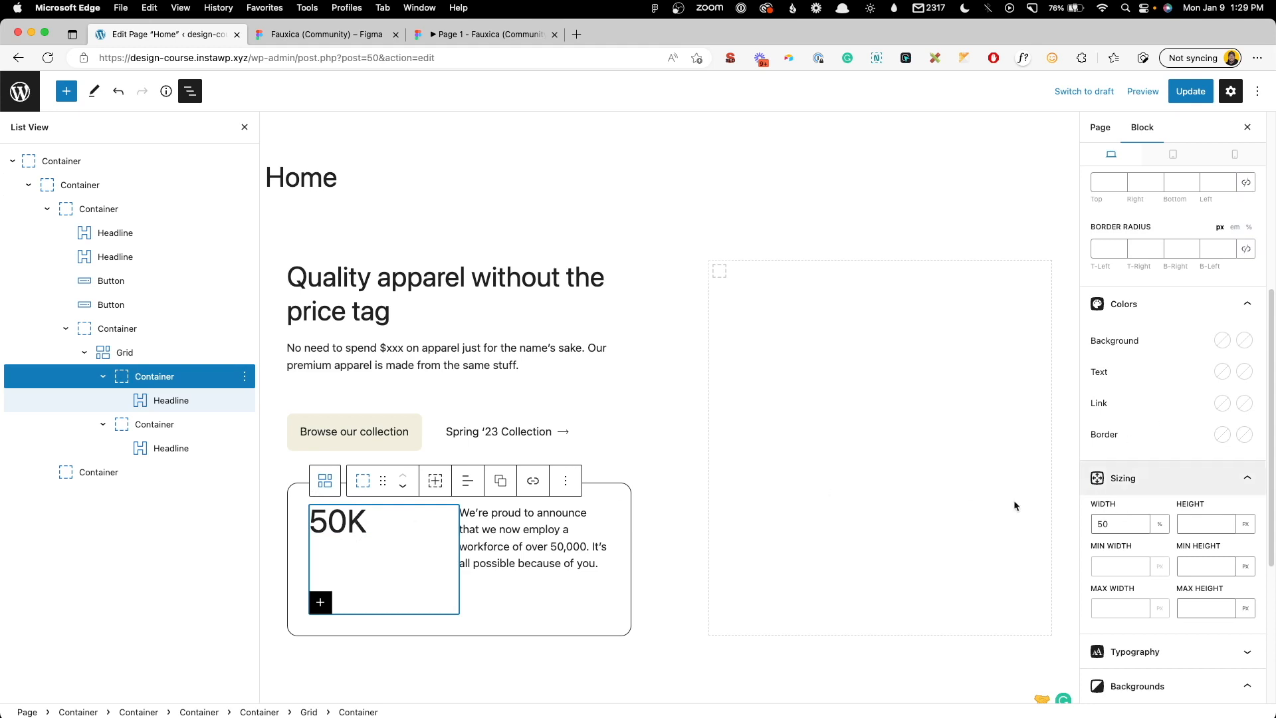
{"action": "double_click", "coordinate": [1110, 524]}
{"action": "key", "text": "BackSpace"}
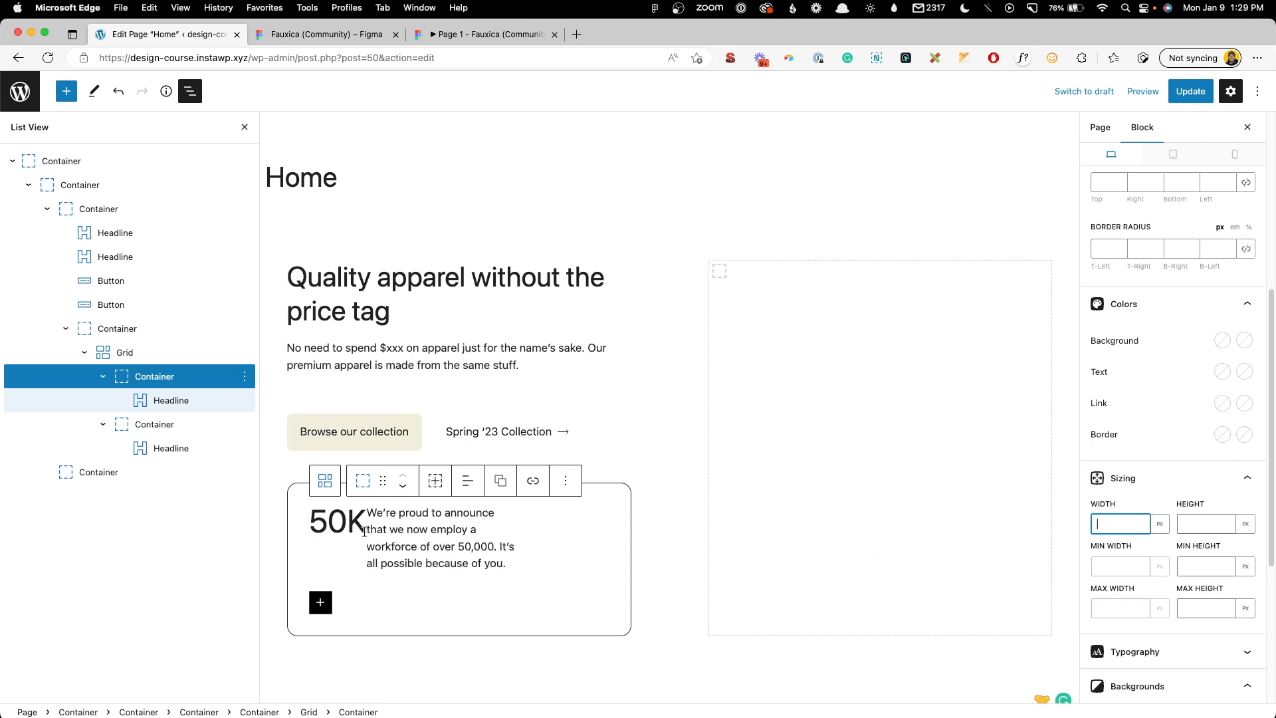
Step: Set flex grow to 1 on the grid container holding the workforce announcement text
{"action": "left_click", "coordinate": [389, 525]}
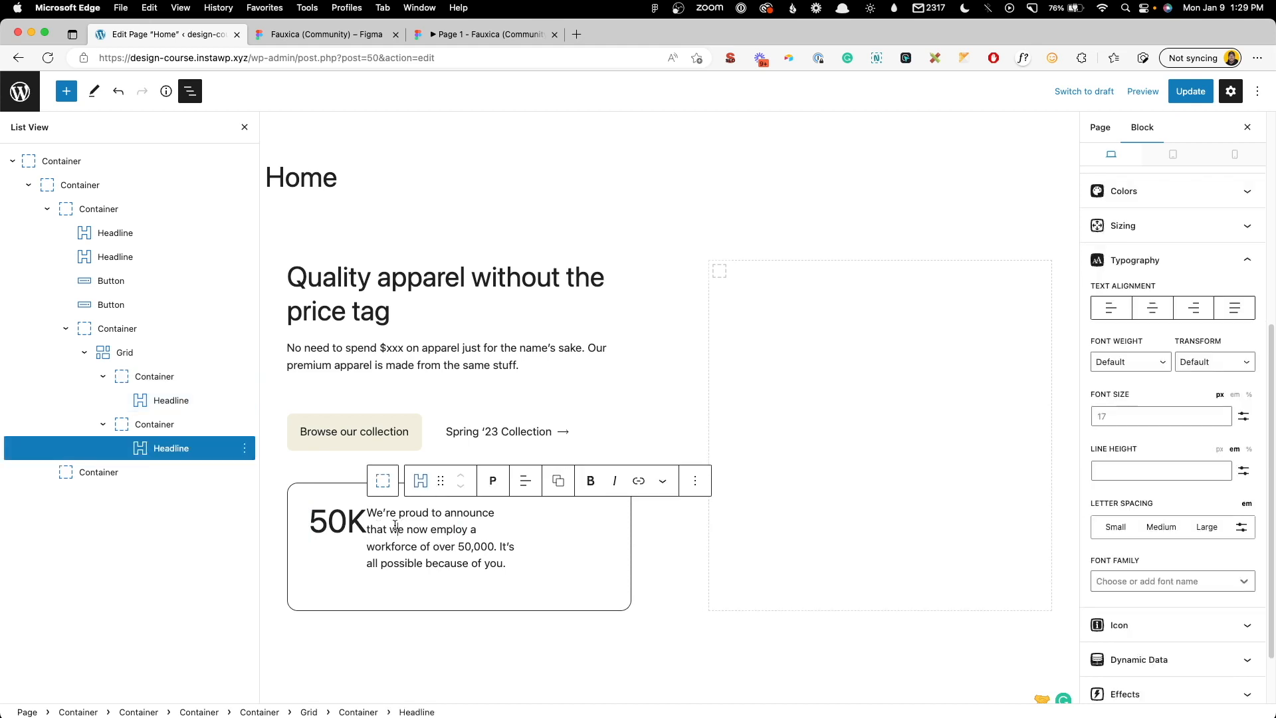
{"action": "left_click", "coordinate": [390, 493]}
{"action": "scroll", "coordinate": [1144, 417], "scroll_direction": "up", "scroll_amount": 10}
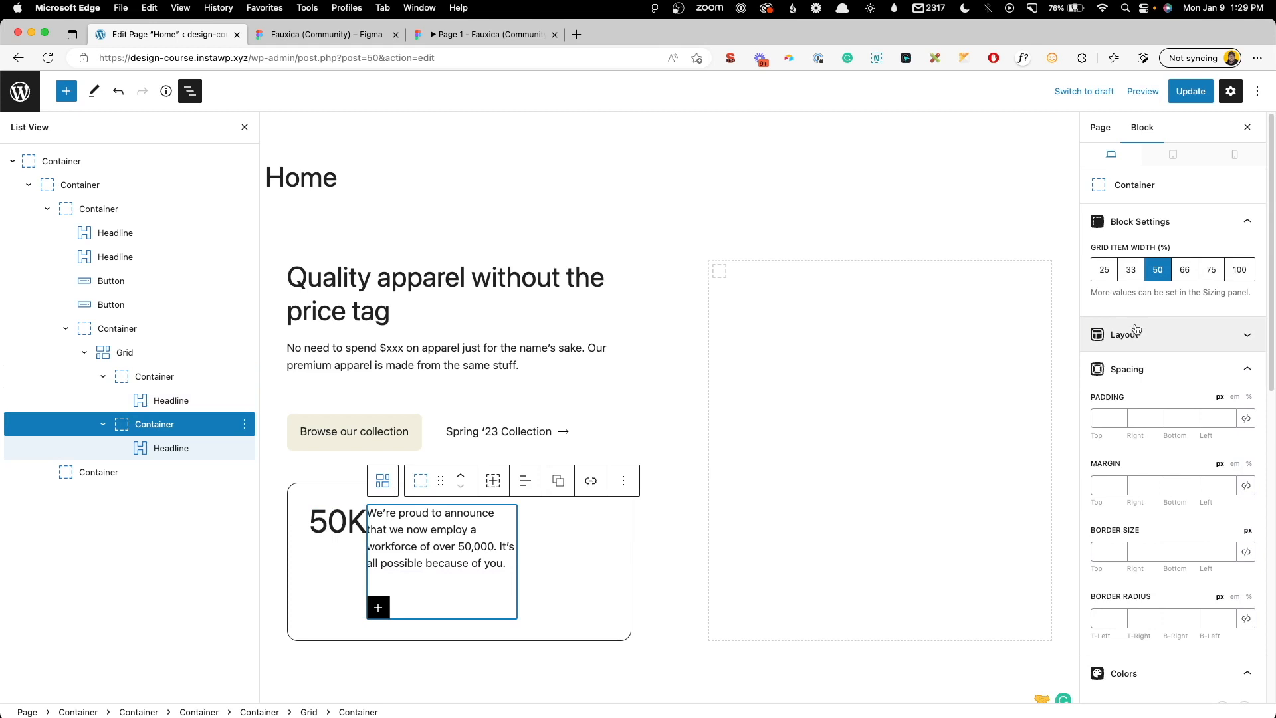
{"action": "left_click", "coordinate": [1133, 334]}
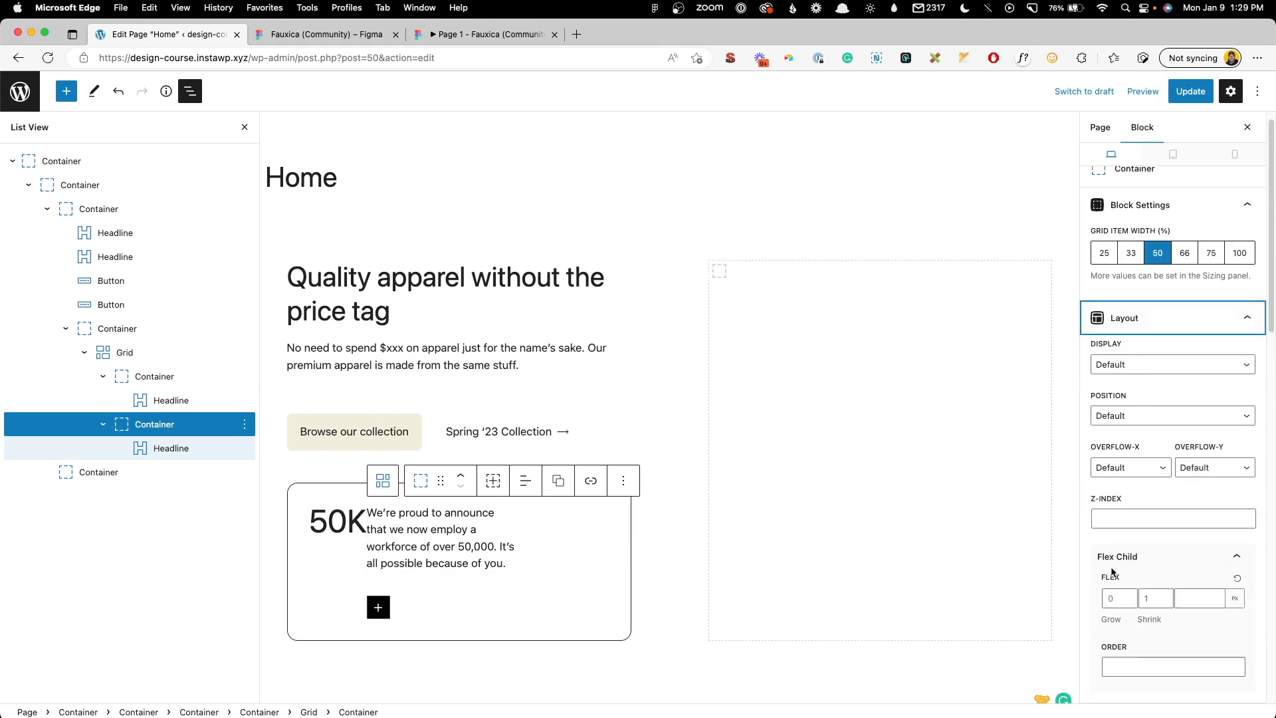
{"action": "left_click", "coordinate": [1120, 598]}
{"action": "type", "text": "1"}
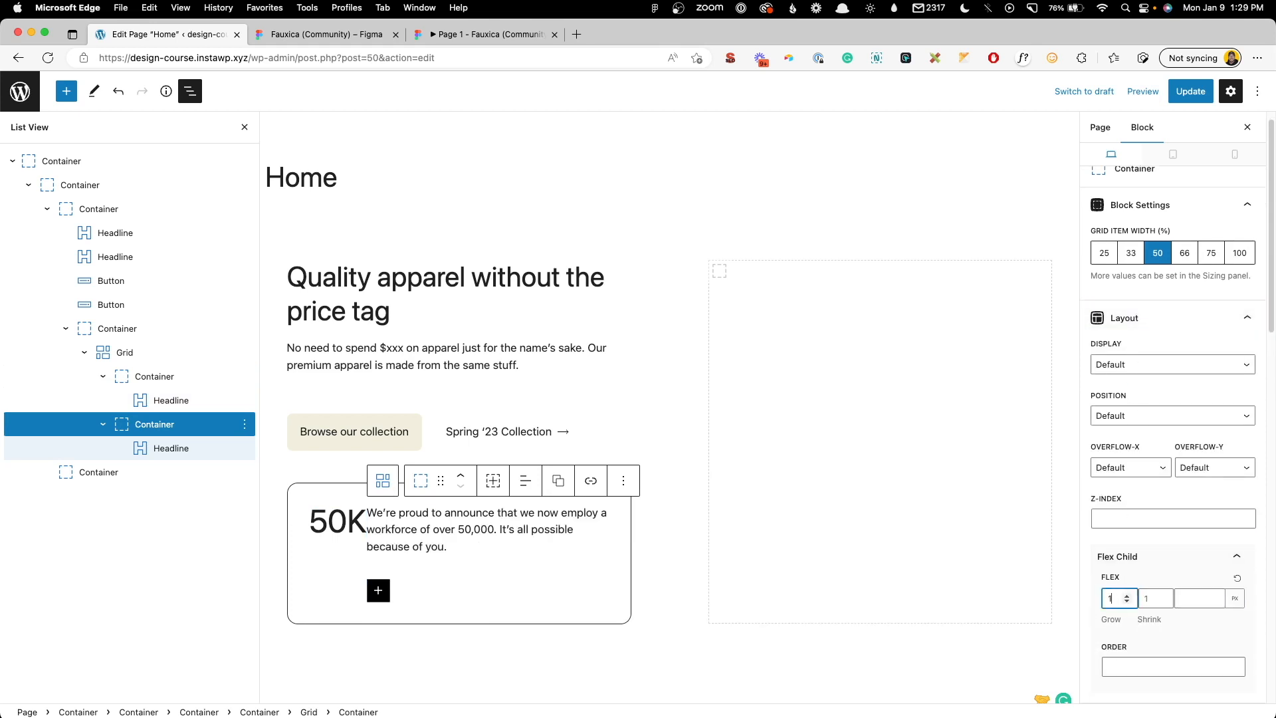
Step: Set the horizontal gap of the grid around the 50K headline and announcement text to 24 px
{"action": "left_click", "coordinate": [386, 487]}
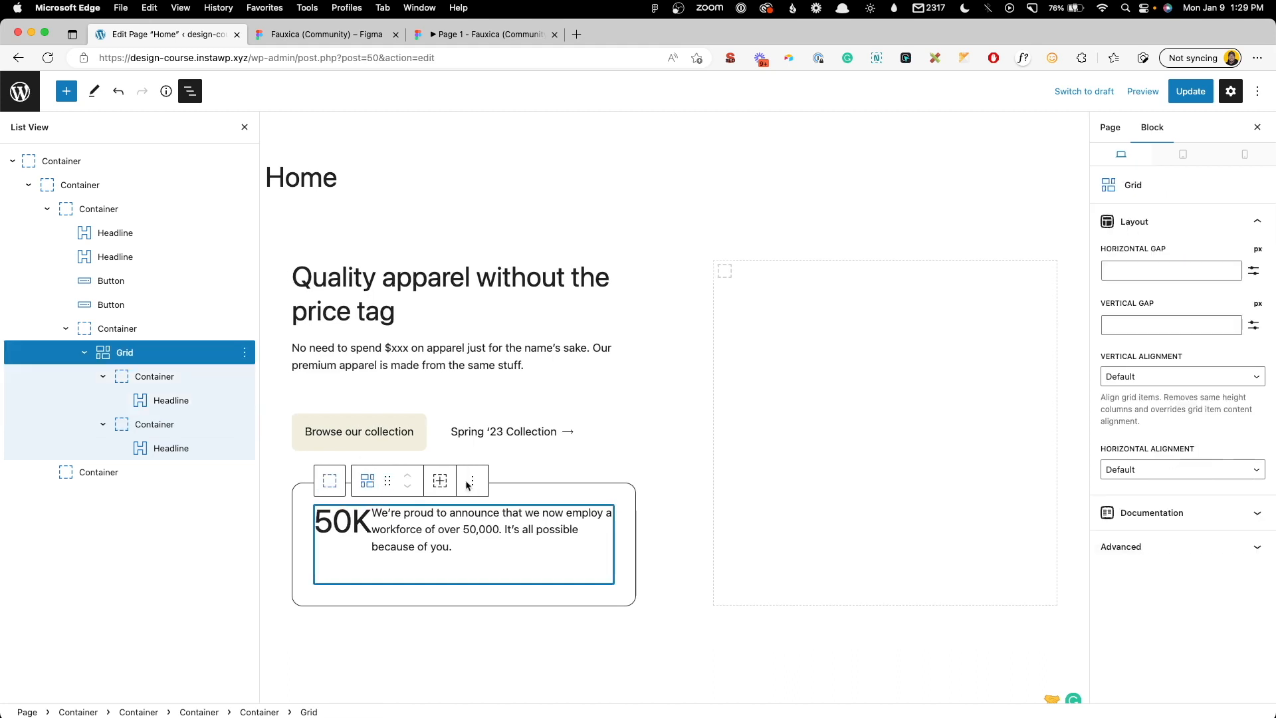
{"action": "left_click", "coordinate": [1132, 269]}
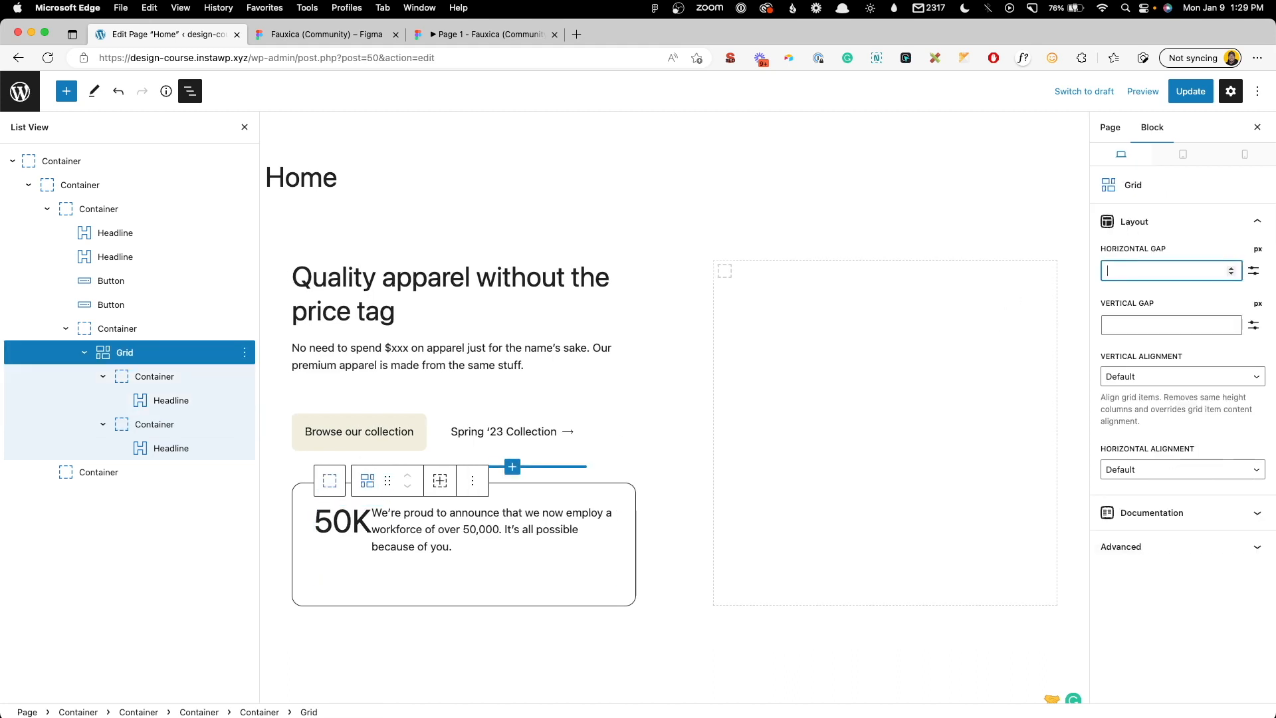
{"action": "type", "text": "24"}
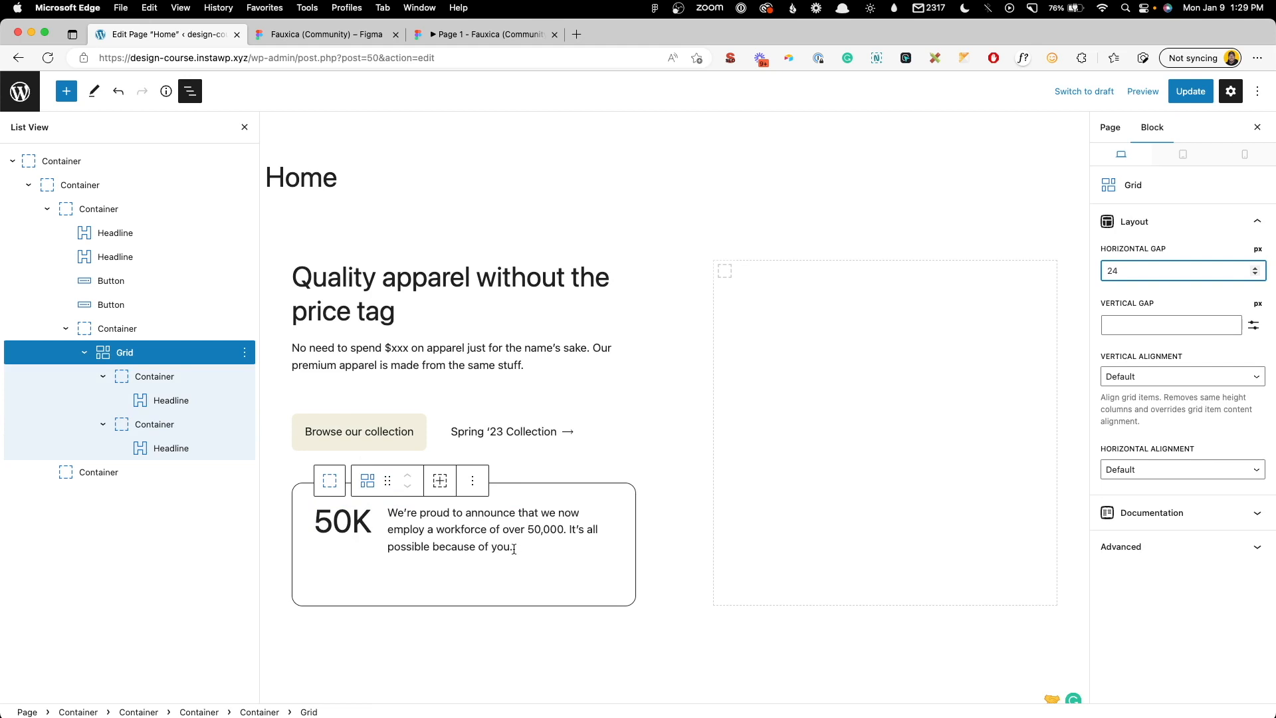
Step: Set the bottom margin of both the announcement text and the 50K headline to 0 px
{"action": "left_click", "coordinate": [435, 527]}
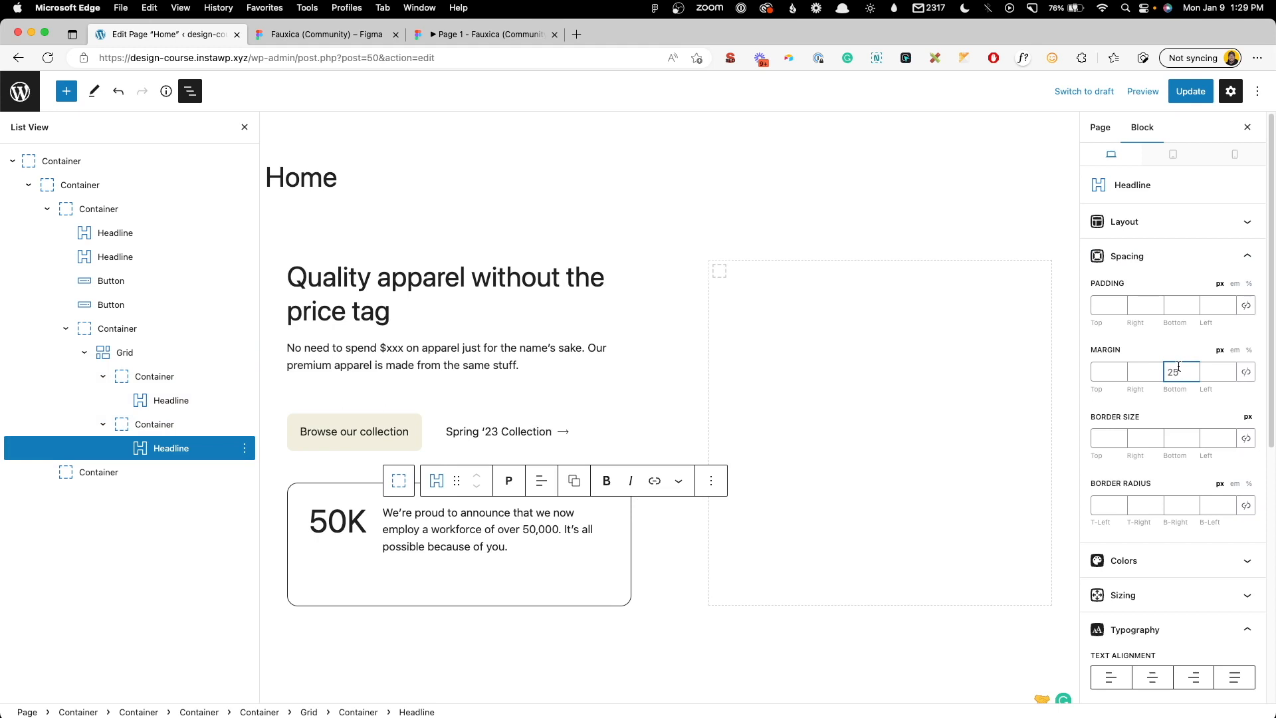
{"action": "left_click", "coordinate": [363, 515]}
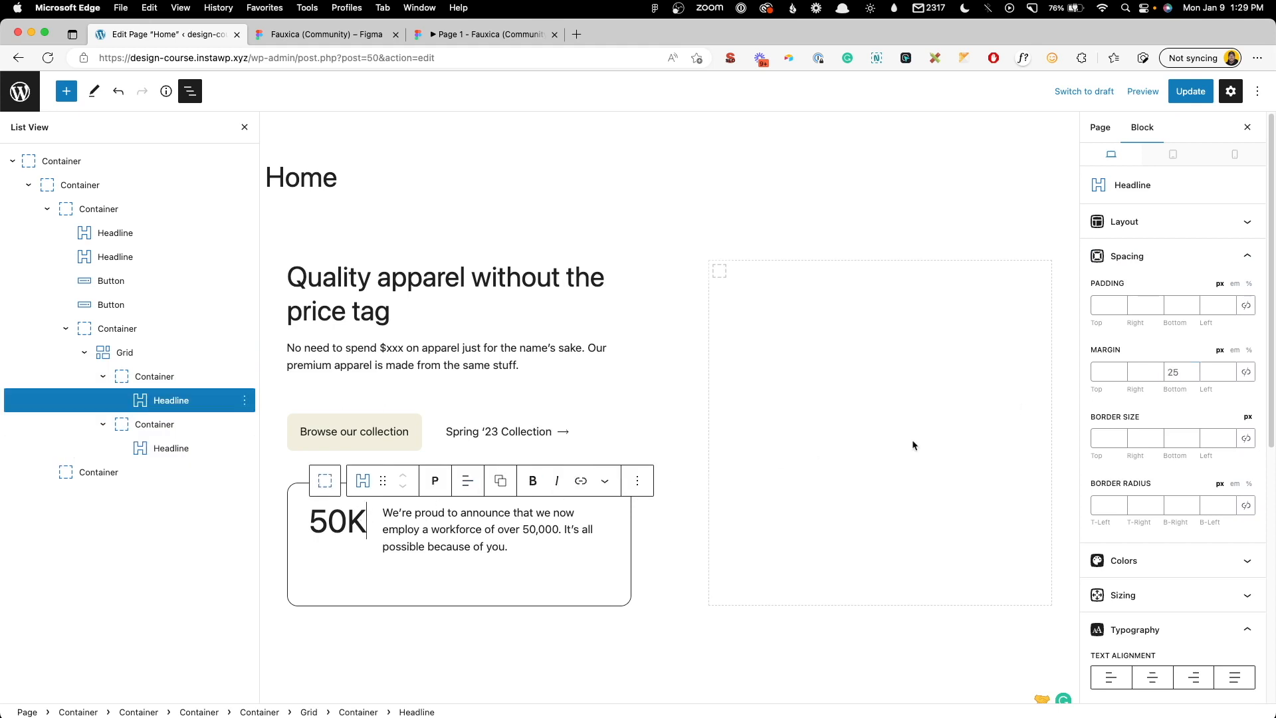
{"action": "left_click", "coordinate": [1169, 371]}
{"action": "type", "text": "0"}
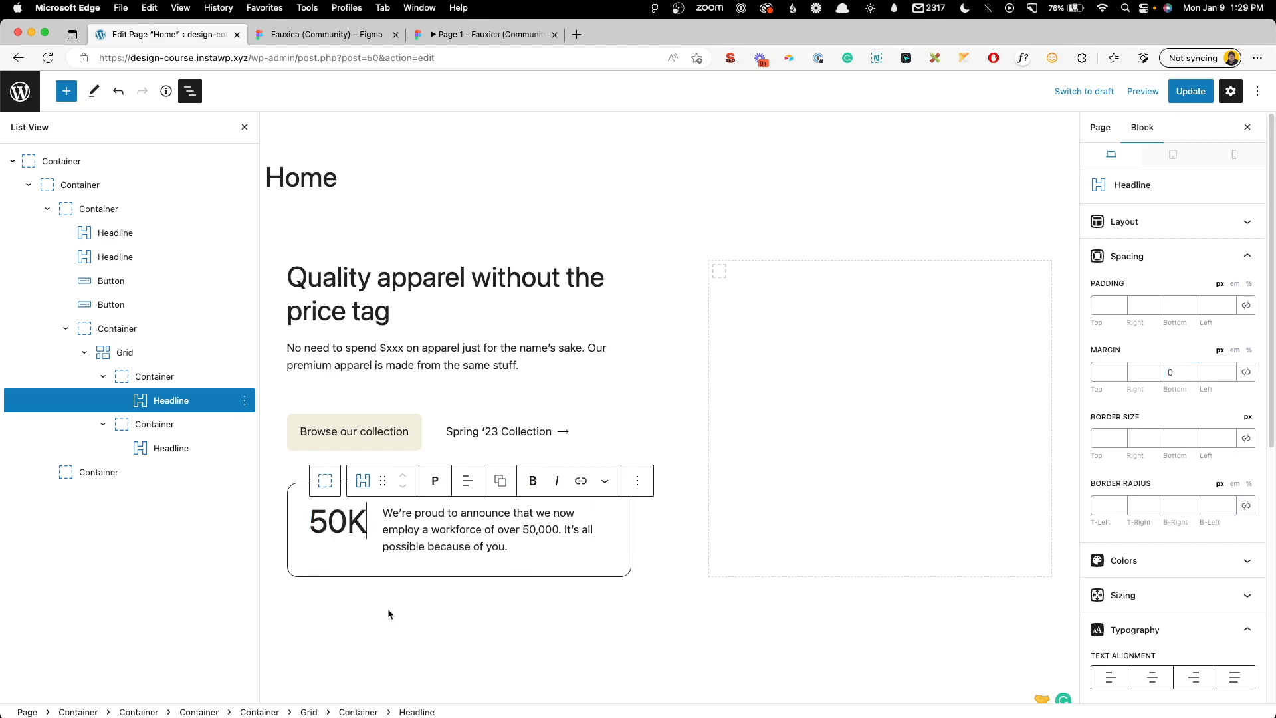
{"action": "left_click", "coordinate": [448, 384]}
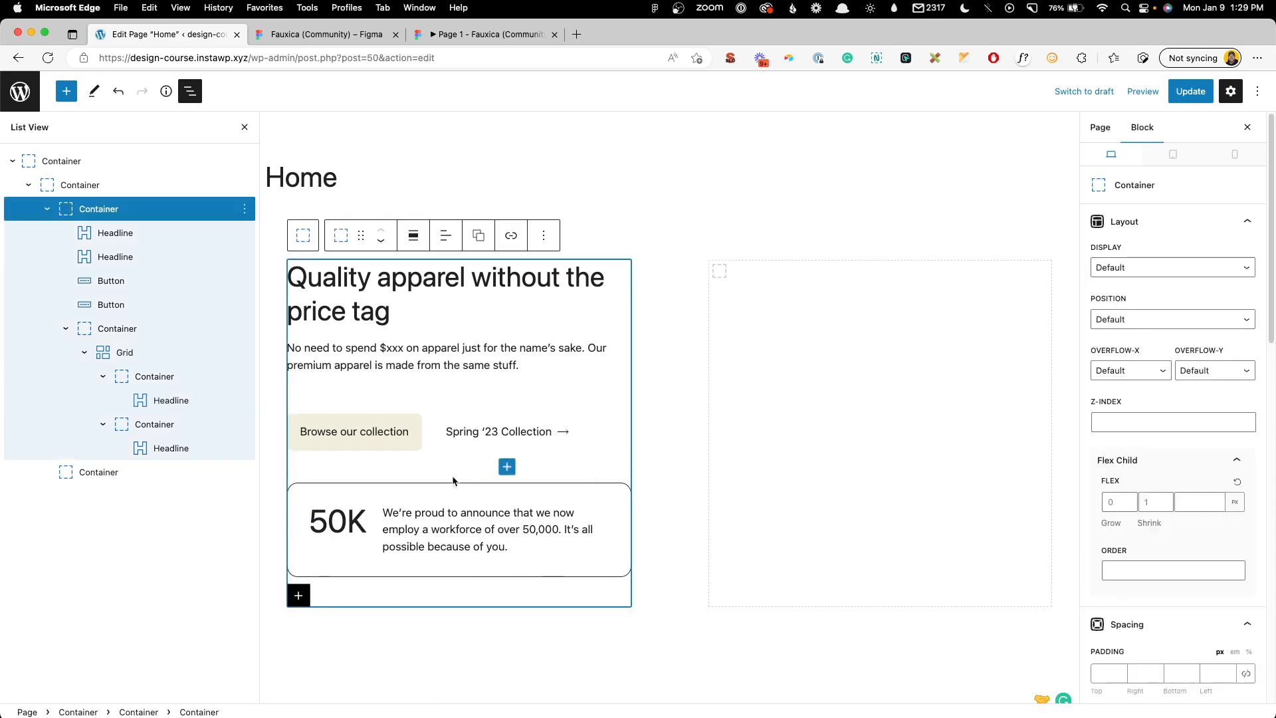
Step: Check the 50K card in the Fauxica Figma design and make "50,000" bold in the WordPress page's announcement text
{"action": "key", "text": "ctrl+Tab"}
{"action": "left_click", "coordinate": [310, 593]}
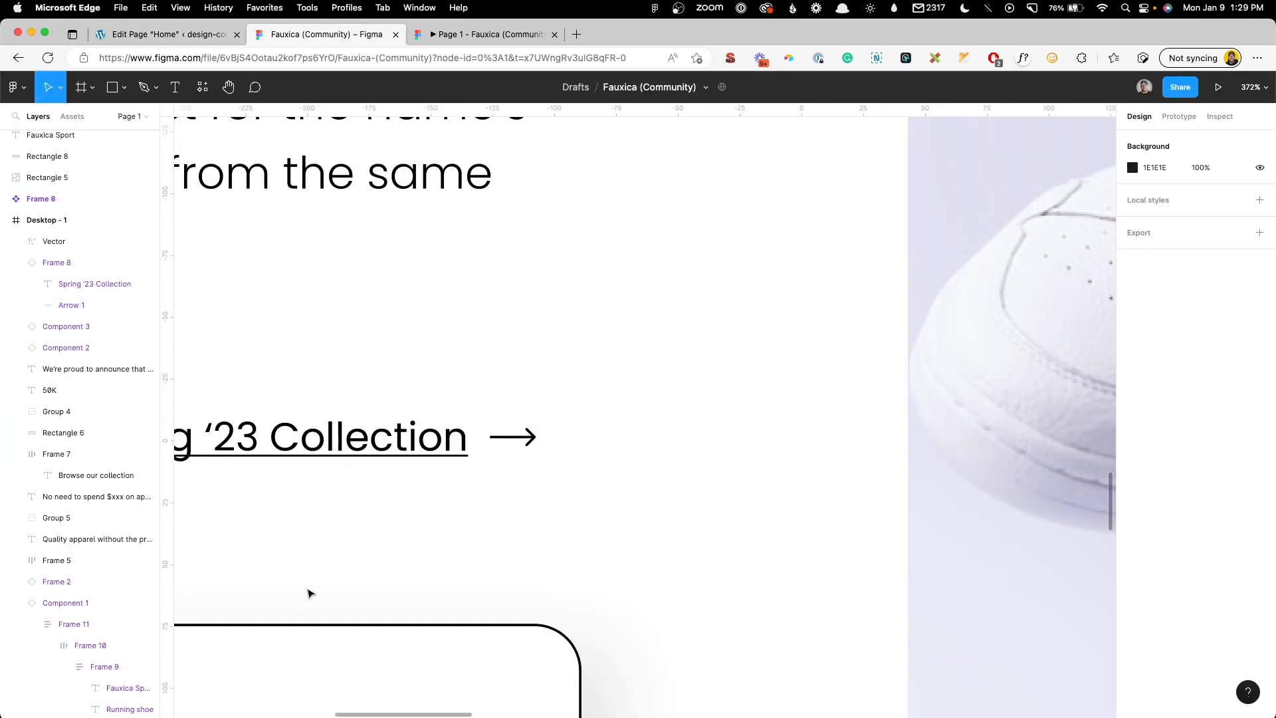
{"action": "scroll", "coordinate": [310, 593], "scroll_direction": "down", "scroll_amount": 5}
{"action": "left_click_drag", "start_coordinate": [303, 562], "coordinate": [690, 397]}
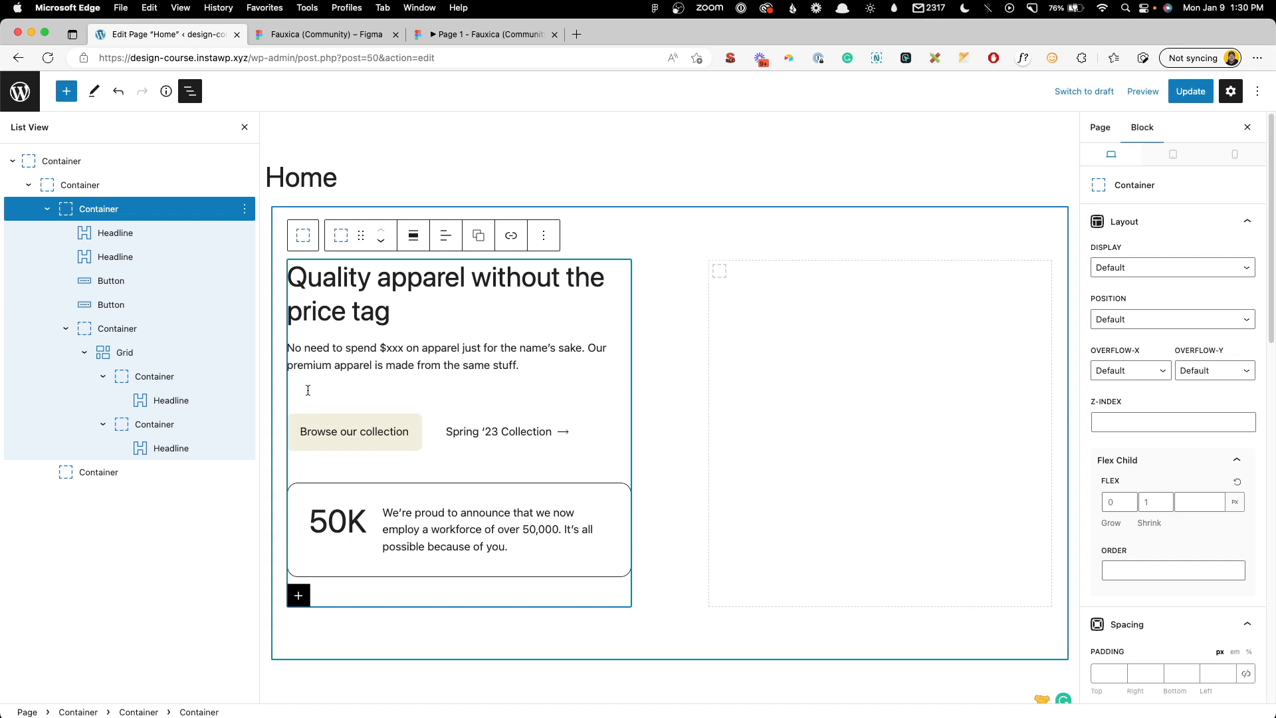
{"action": "left_click", "coordinate": [163, 34]}
{"action": "left_click", "coordinate": [530, 540]}
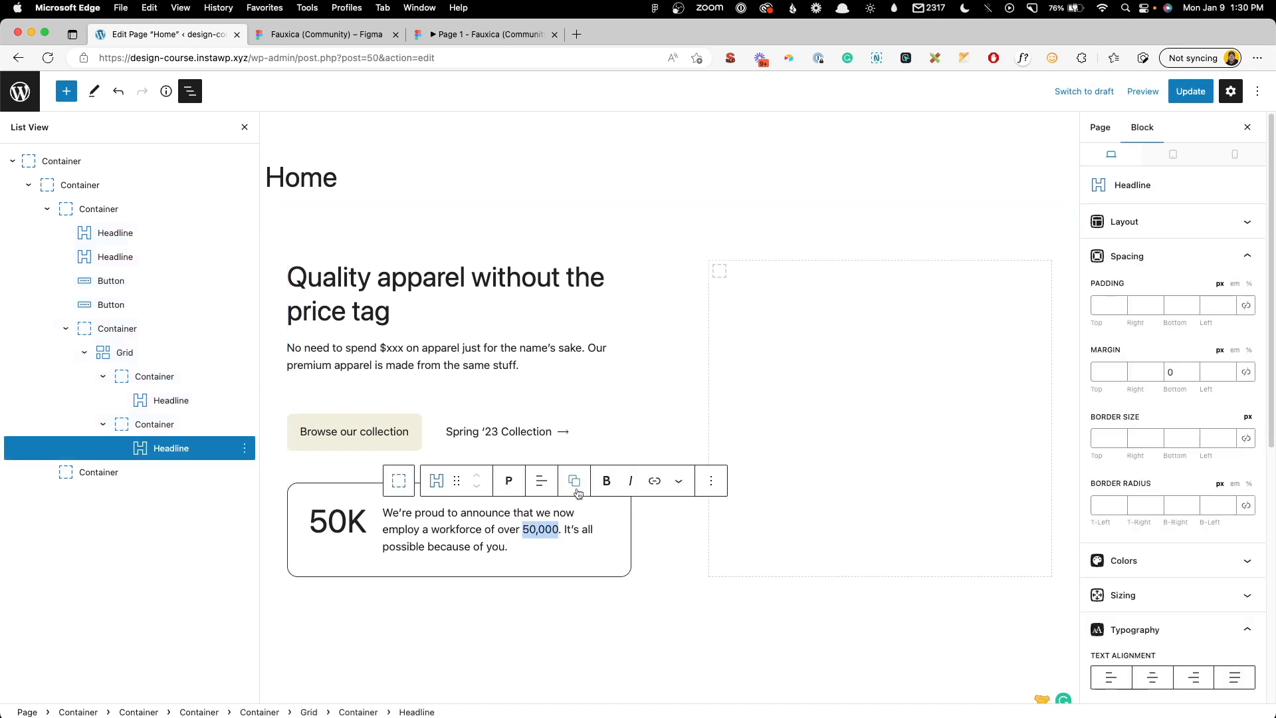
{"action": "left_click", "coordinate": [606, 481]}
{"action": "left_click", "coordinate": [426, 547]}
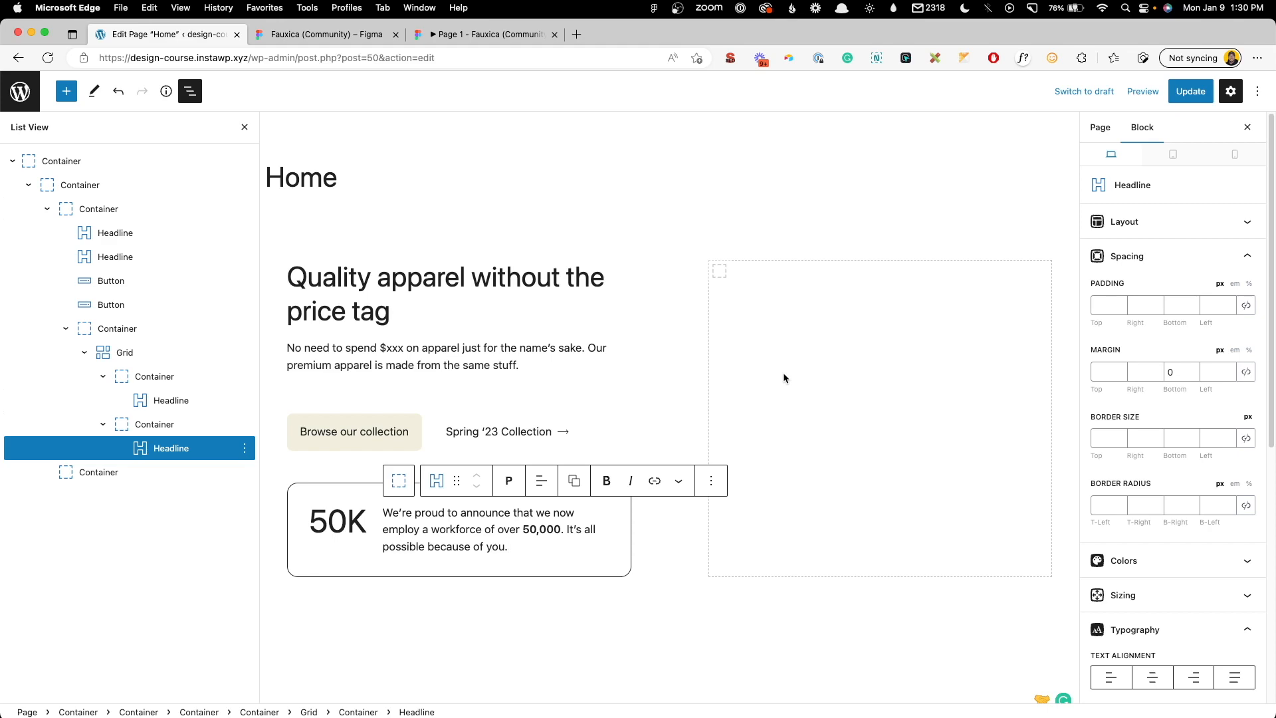
Step: Examine the product card layout beside the hero text in the Fauxica Figma design and its prototype preview
{"action": "key", "text": "ctrl+Tab"}
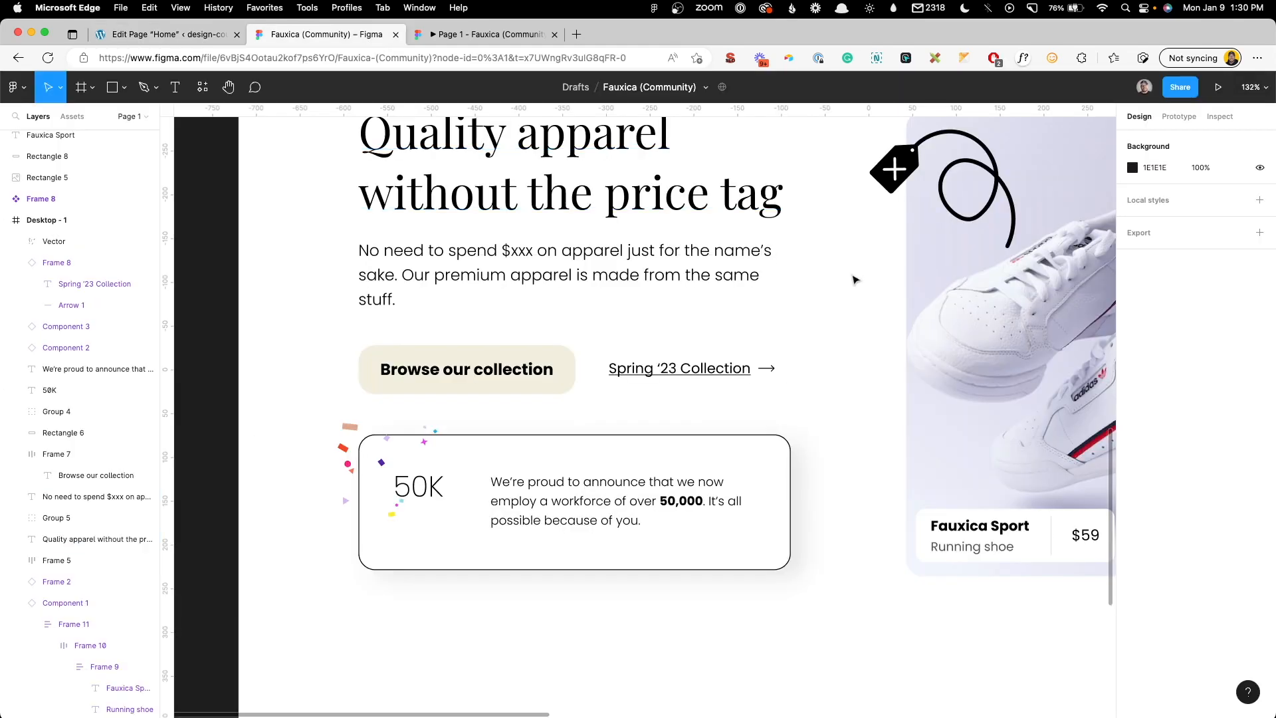
{"action": "scroll", "coordinate": [863, 286], "scroll_direction": "down", "scroll_amount": 5}
{"action": "left_click_drag", "start_coordinate": [1025, 280], "coordinate": [760, 290]}
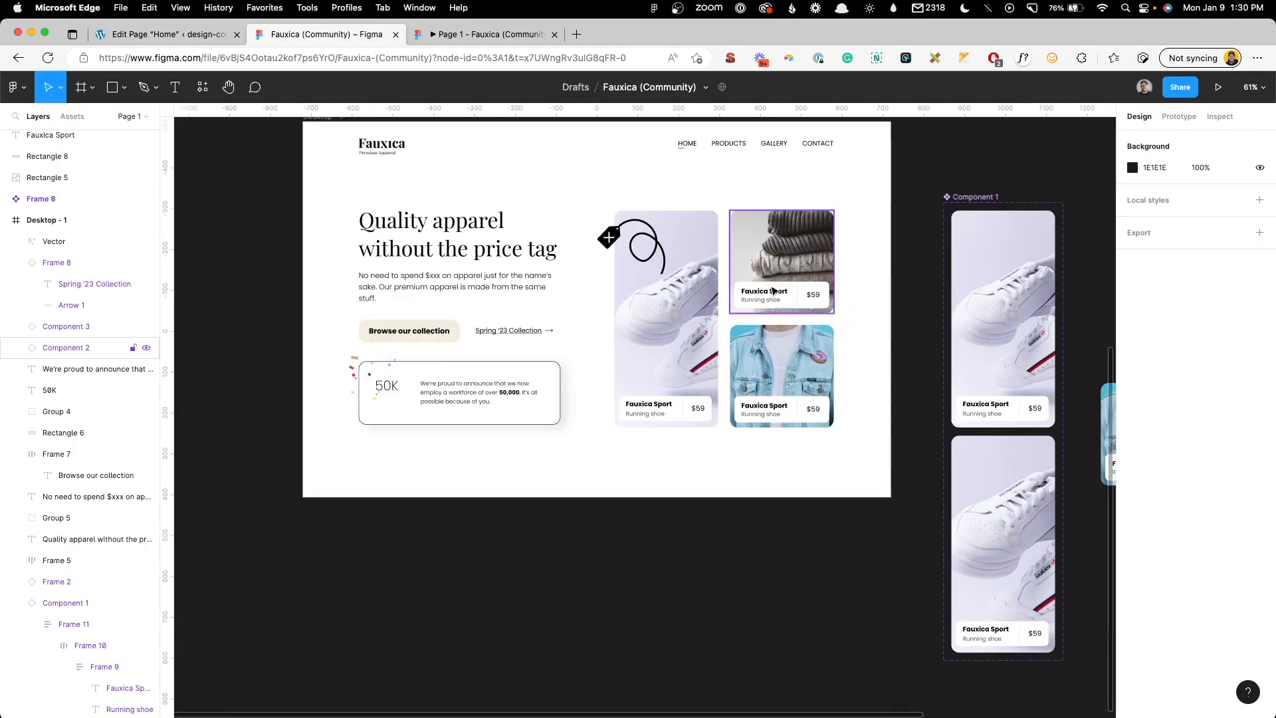
{"action": "scroll", "coordinate": [758, 290], "scroll_direction": "up", "scroll_amount": 5}
{"action": "scroll", "coordinate": [758, 290], "scroll_direction": "down", "scroll_amount": 1}
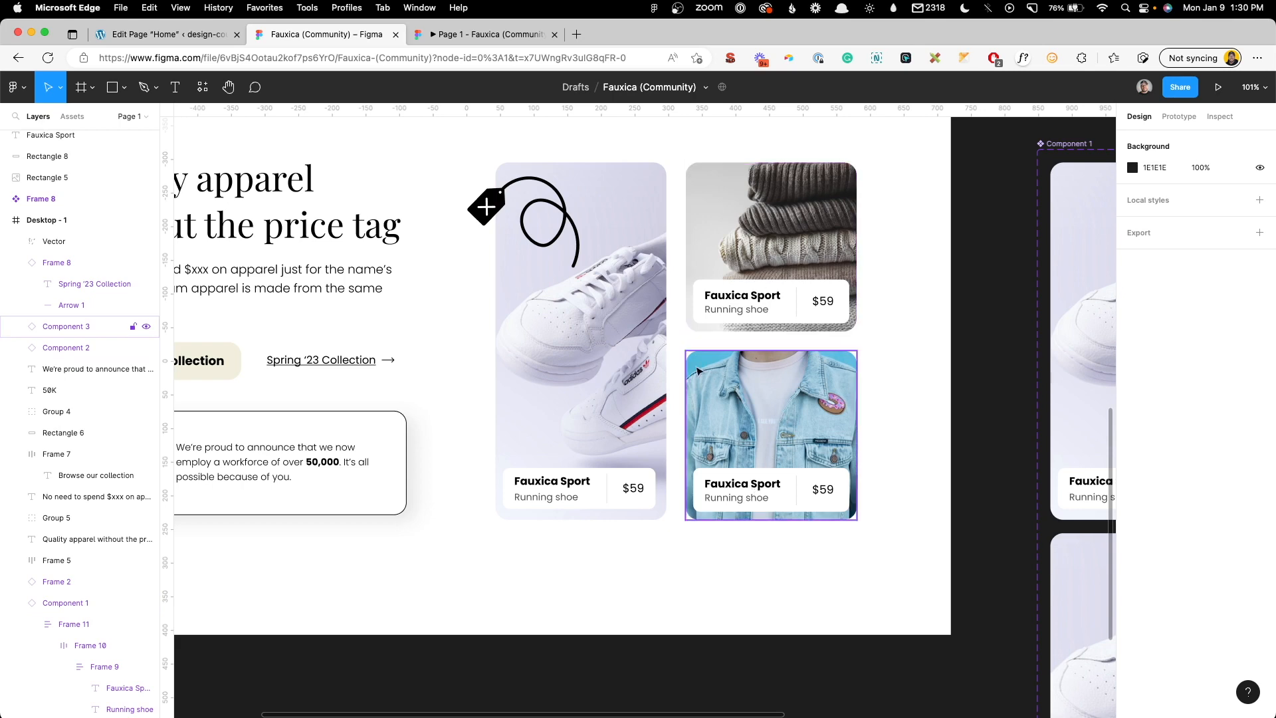
{"action": "left_click", "coordinate": [476, 34]}
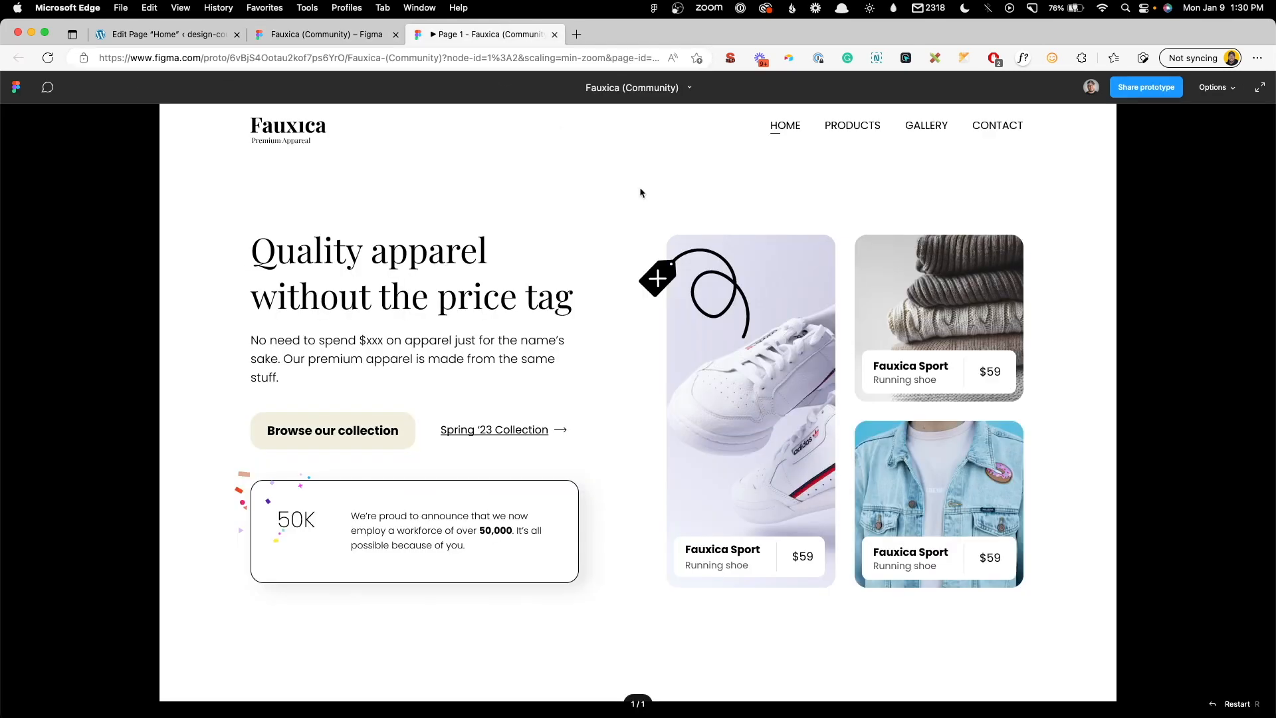
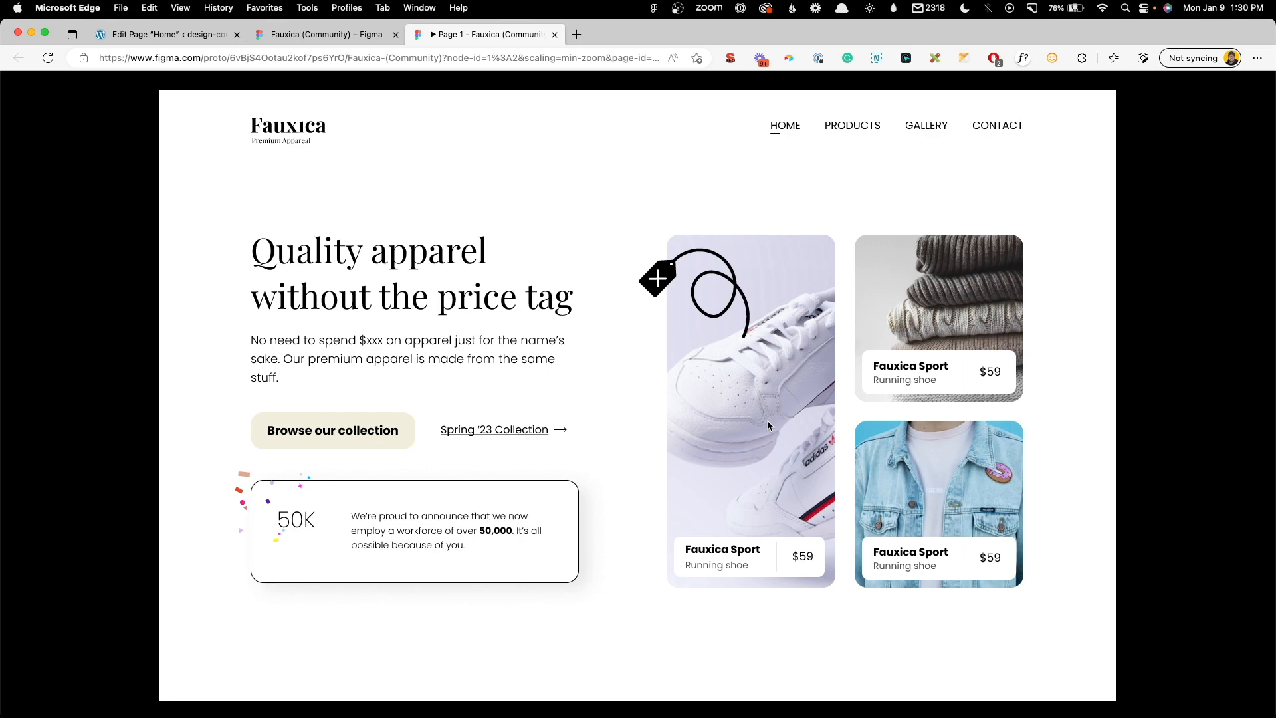
Step: Switch to the WordPress page editor, insert a container inside the empty container beside the hero text, and duplicate it
{"action": "left_click", "coordinate": [202, 36]}
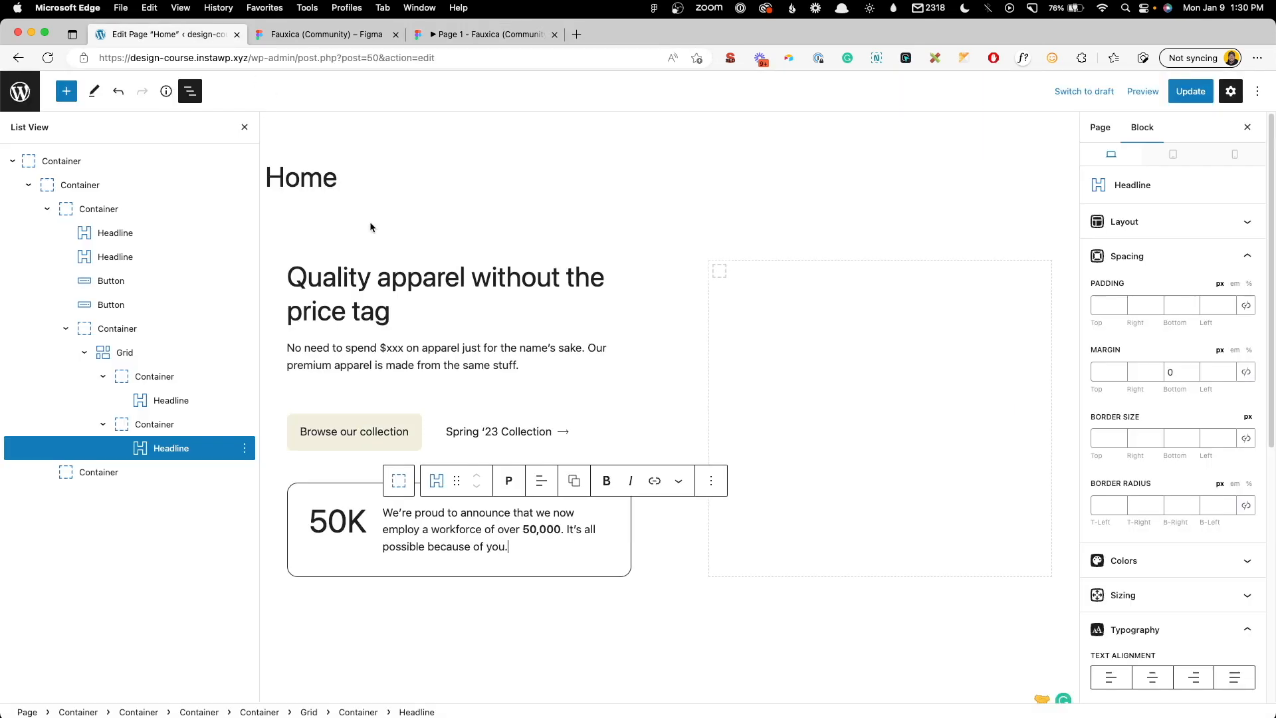
{"action": "left_click", "coordinate": [838, 317]}
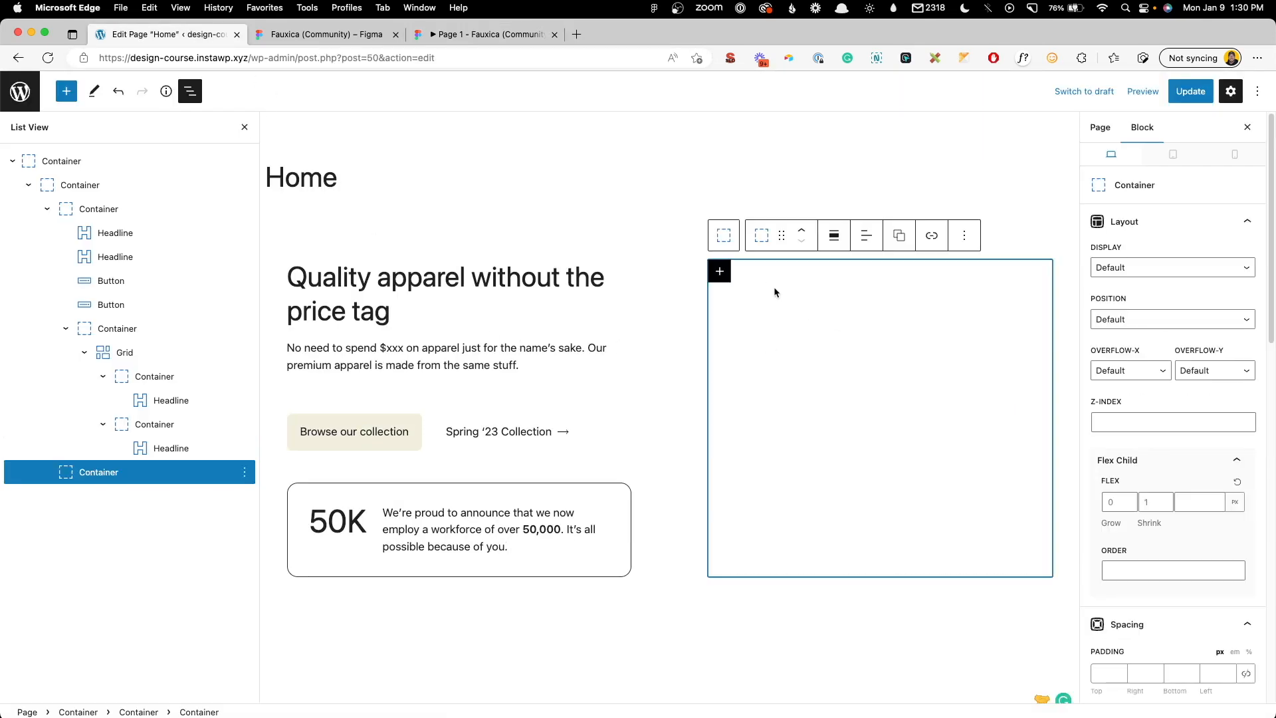
{"action": "left_click", "coordinate": [725, 274]}
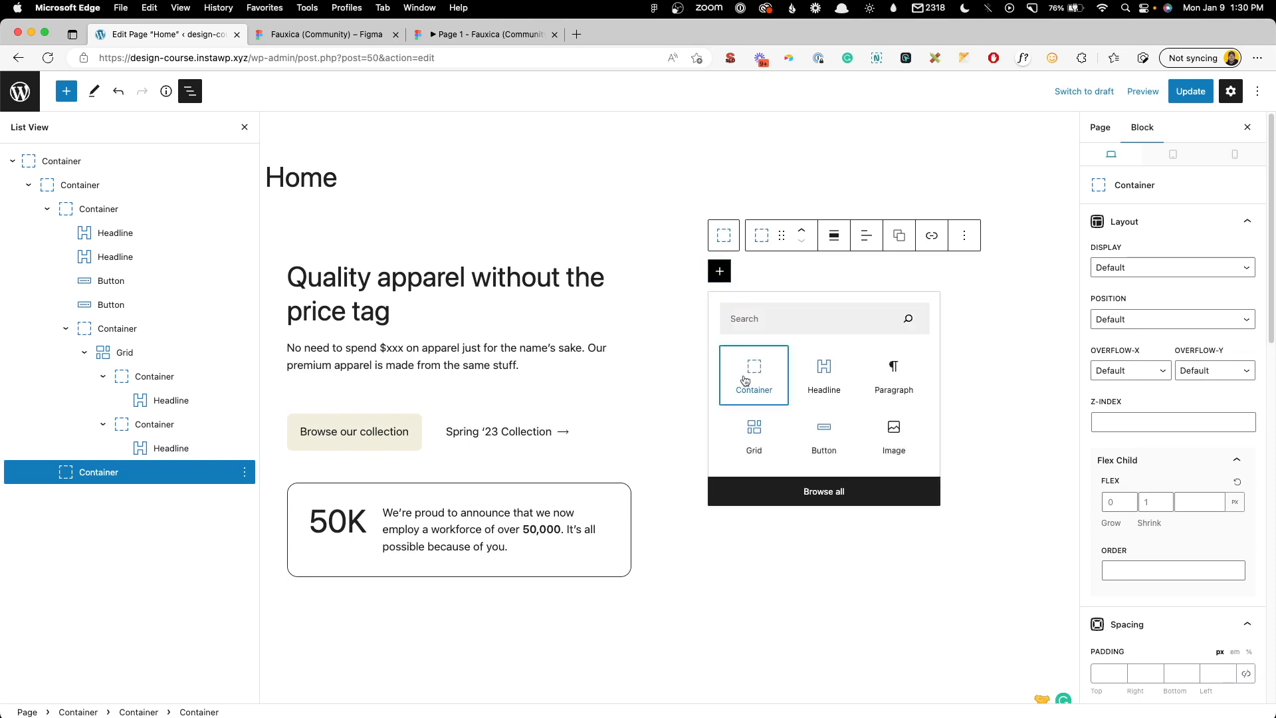
{"action": "left_click", "coordinate": [745, 374]}
{"action": "key", "text": "super+shift+d"}
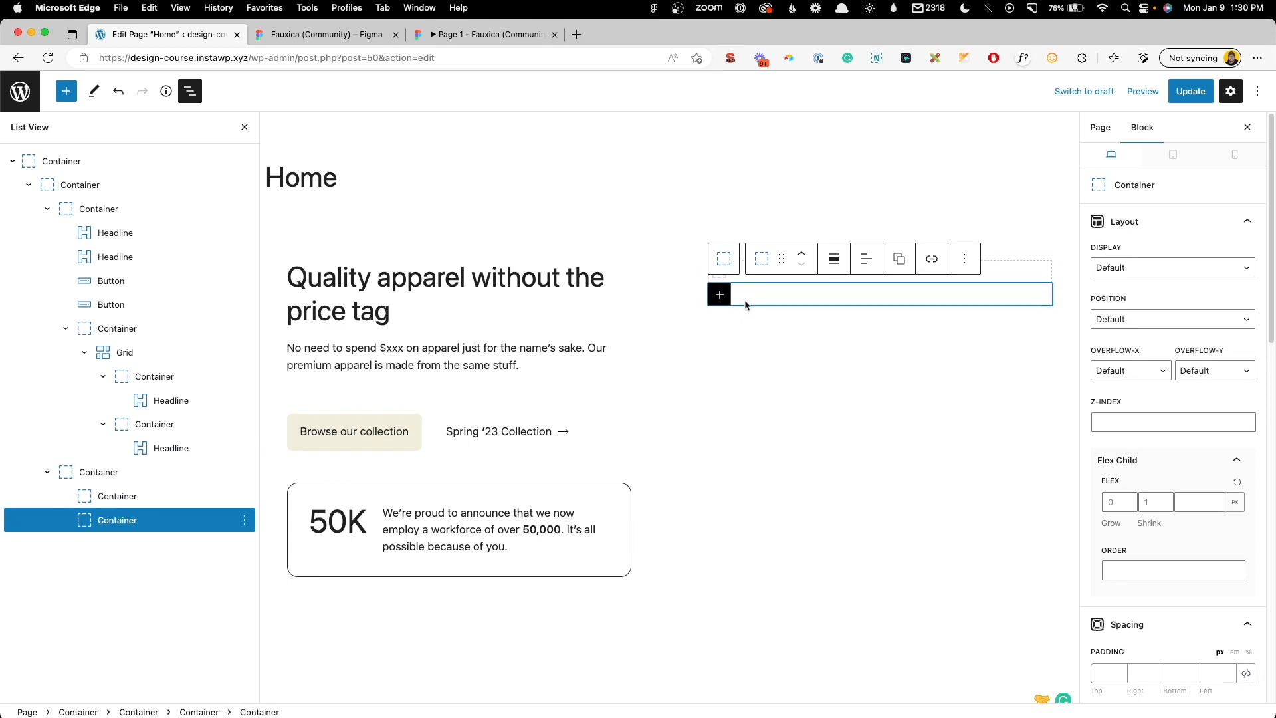
Step: Set the parent of the two new containers to Flex display with a 16 px column gap
{"action": "left_click", "coordinate": [724, 259]}
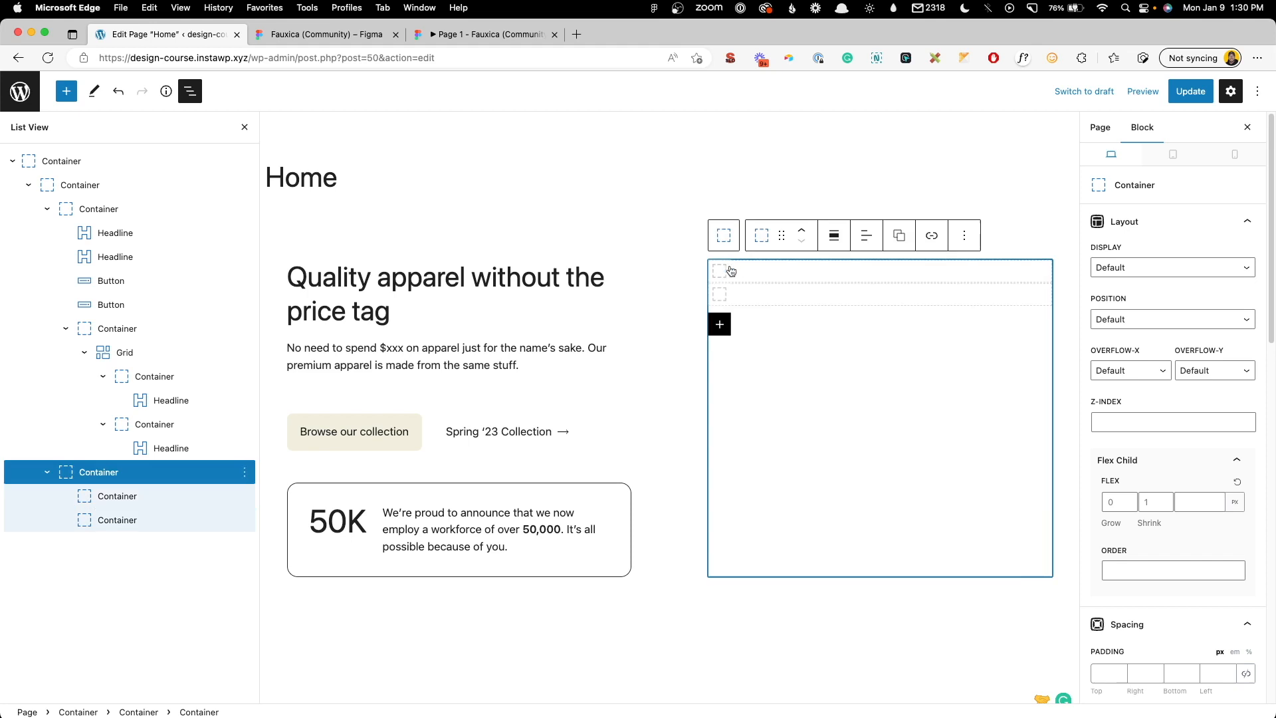
{"action": "left_click", "coordinate": [1128, 266]}
{"action": "left_click", "coordinate": [1126, 311]}
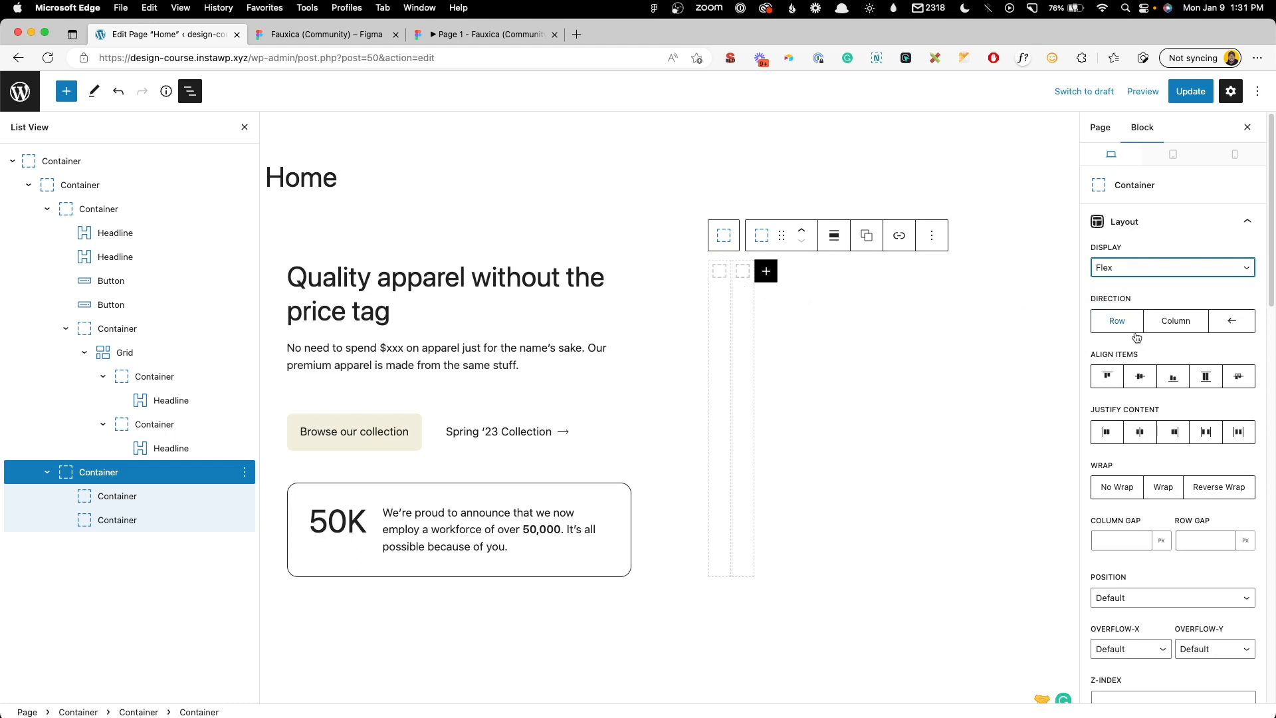
{"action": "left_click", "coordinate": [1128, 532]}
{"action": "type", "text": "16"}
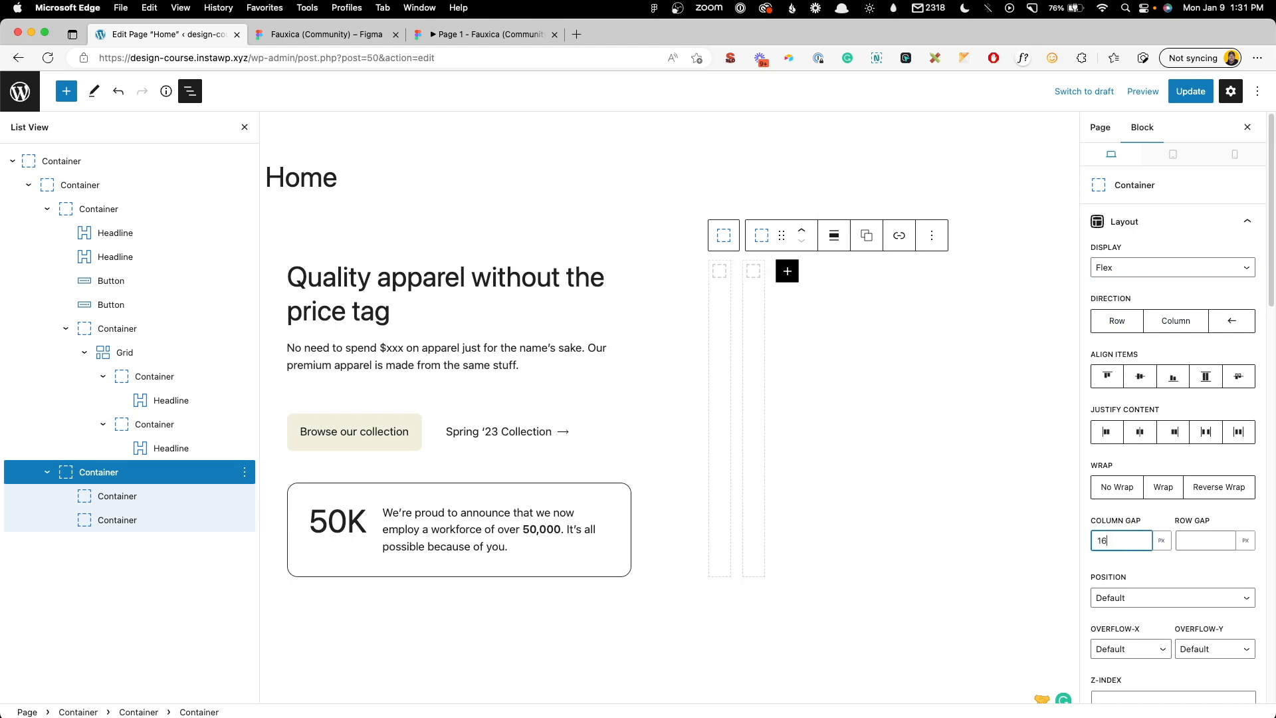
Step: Set the width of both inner containers in the flex container to 50%
{"action": "scroll", "coordinate": [1138, 513], "scroll_direction": "down", "scroll_amount": 3}
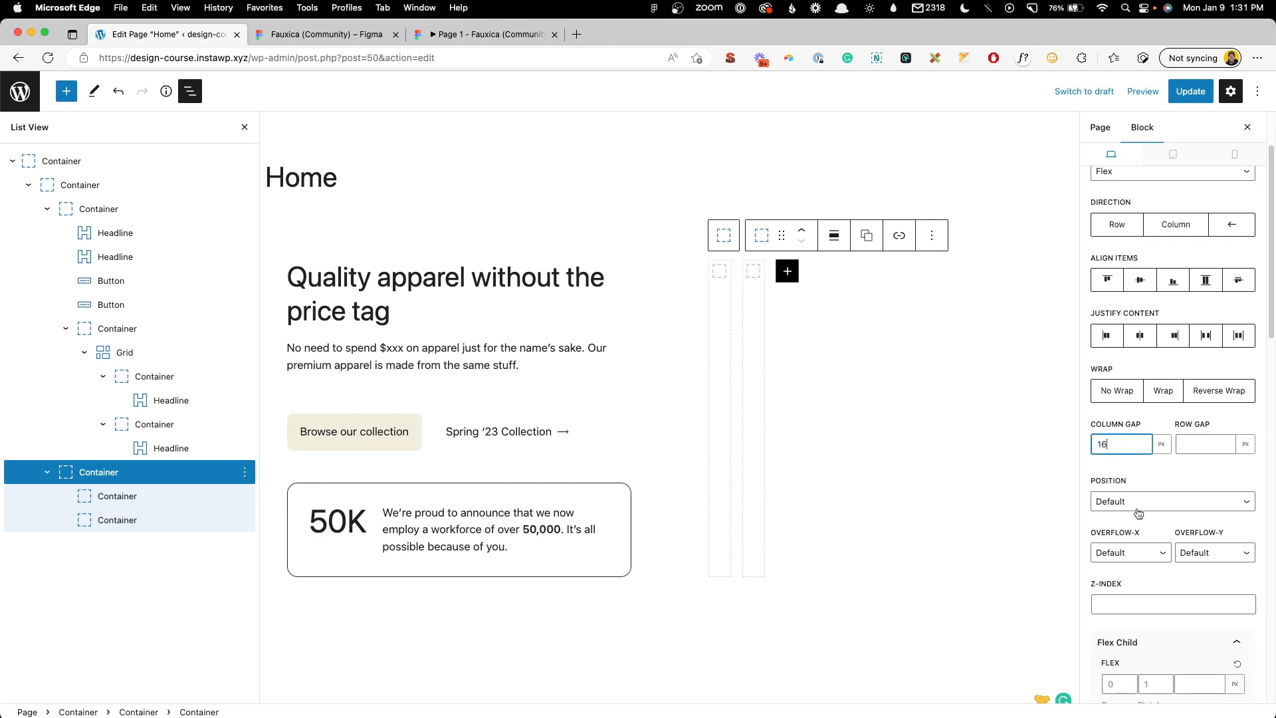
{"action": "left_click", "coordinate": [712, 291]}
{"action": "scroll", "coordinate": [1127, 524], "scroll_direction": "down", "scroll_amount": 6}
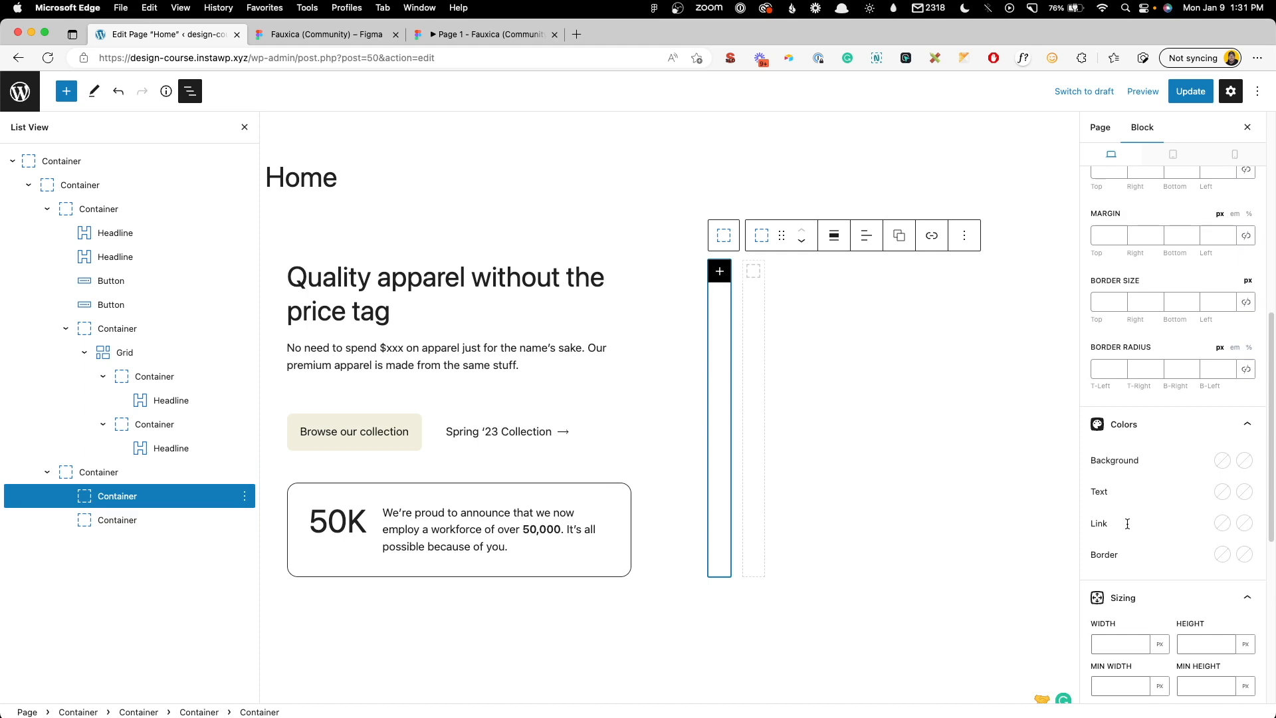
{"action": "left_click", "coordinate": [1129, 393]}
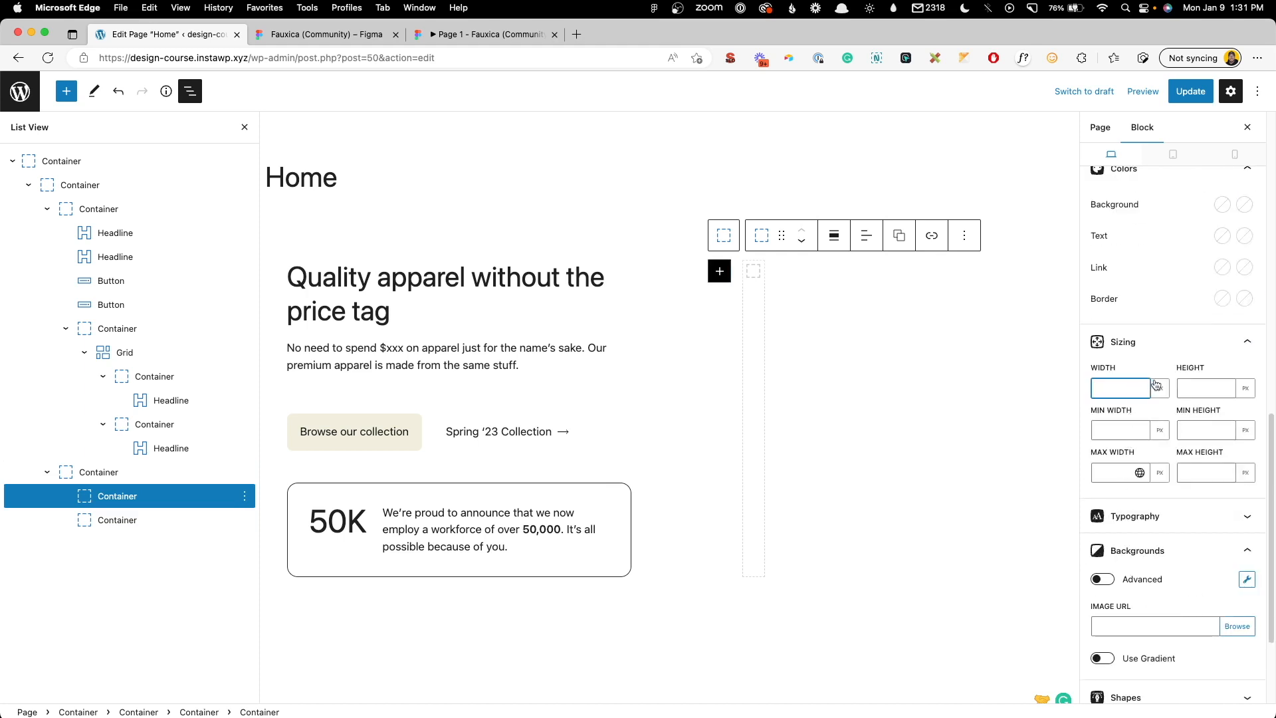
{"action": "type", "text": "50"}
{"action": "left_click", "coordinate": [903, 274]}
{"action": "left_click", "coordinate": [1125, 383]}
{"action": "type", "text": "50%"}
{"action": "left_click", "coordinate": [898, 375]}
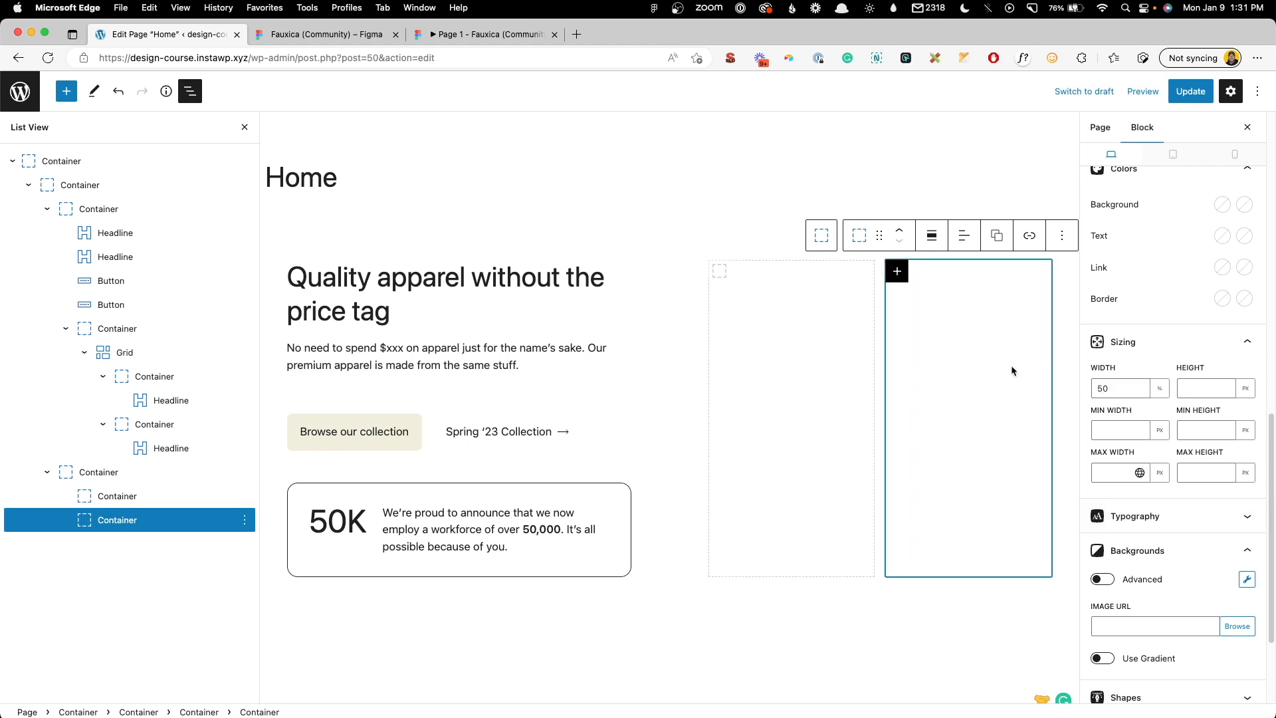
Step: Set the sneaker image clothing3.jpg from the media library as the first inner container's background
{"action": "left_click", "coordinate": [762, 335]}
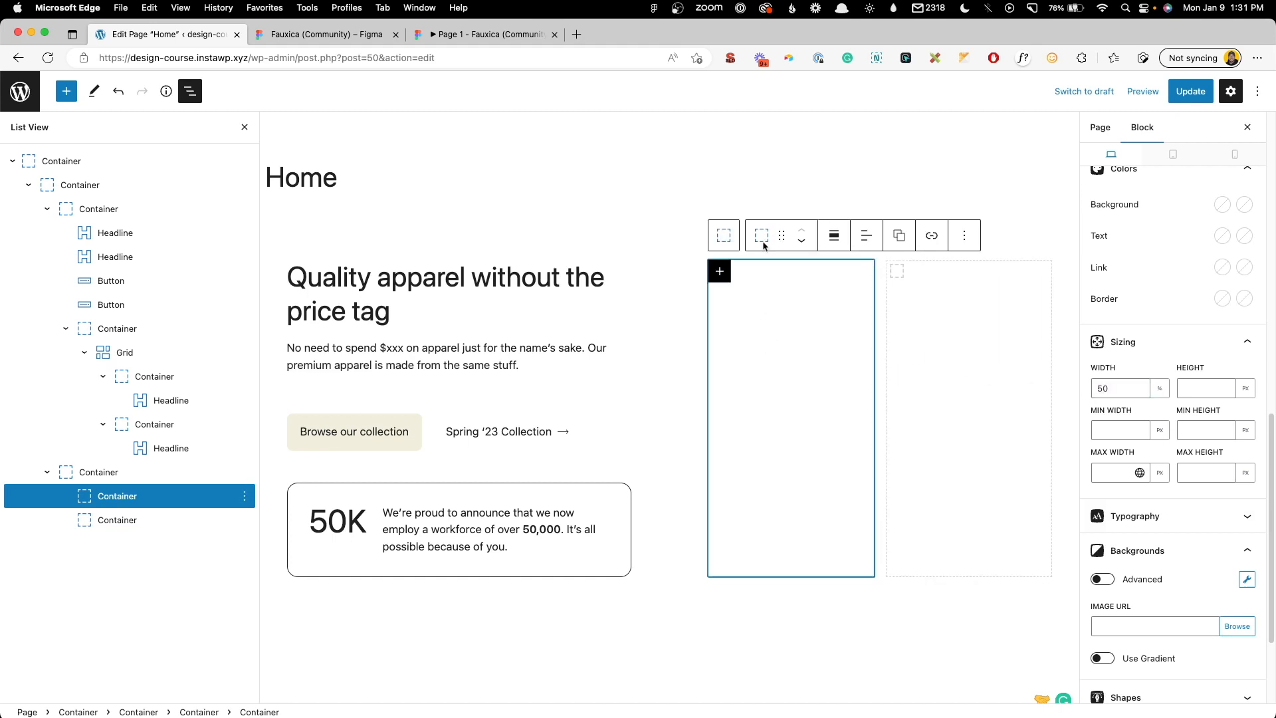
{"action": "scroll", "coordinate": [1219, 552], "scroll_direction": "down", "scroll_amount": 2}
{"action": "left_click", "coordinate": [1235, 537]}
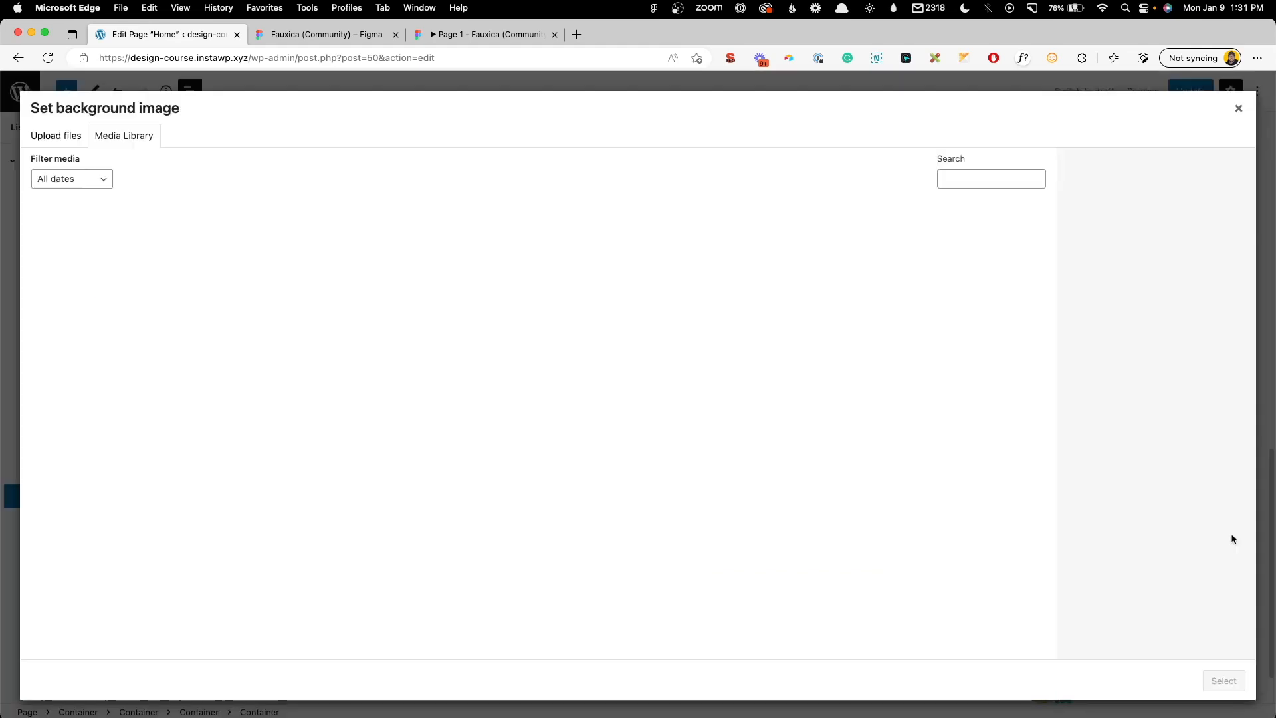
{"action": "left_click", "coordinate": [418, 253]}
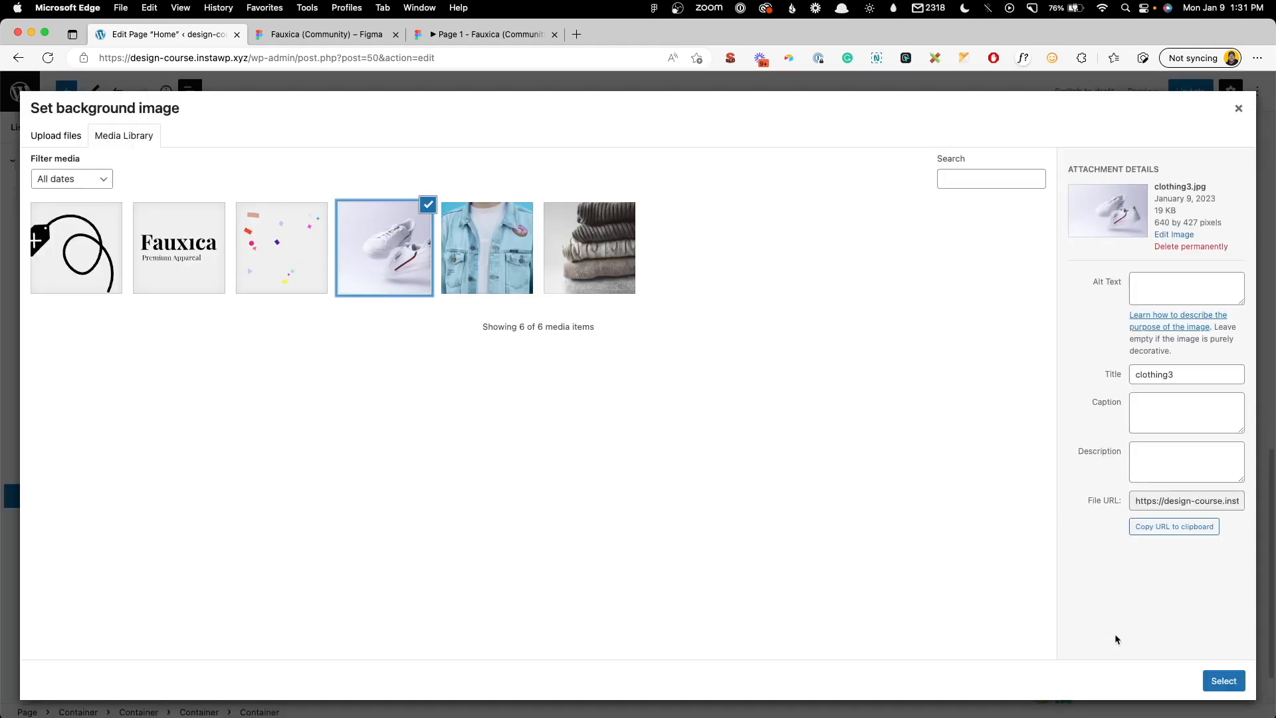
{"action": "left_click", "coordinate": [1223, 680]}
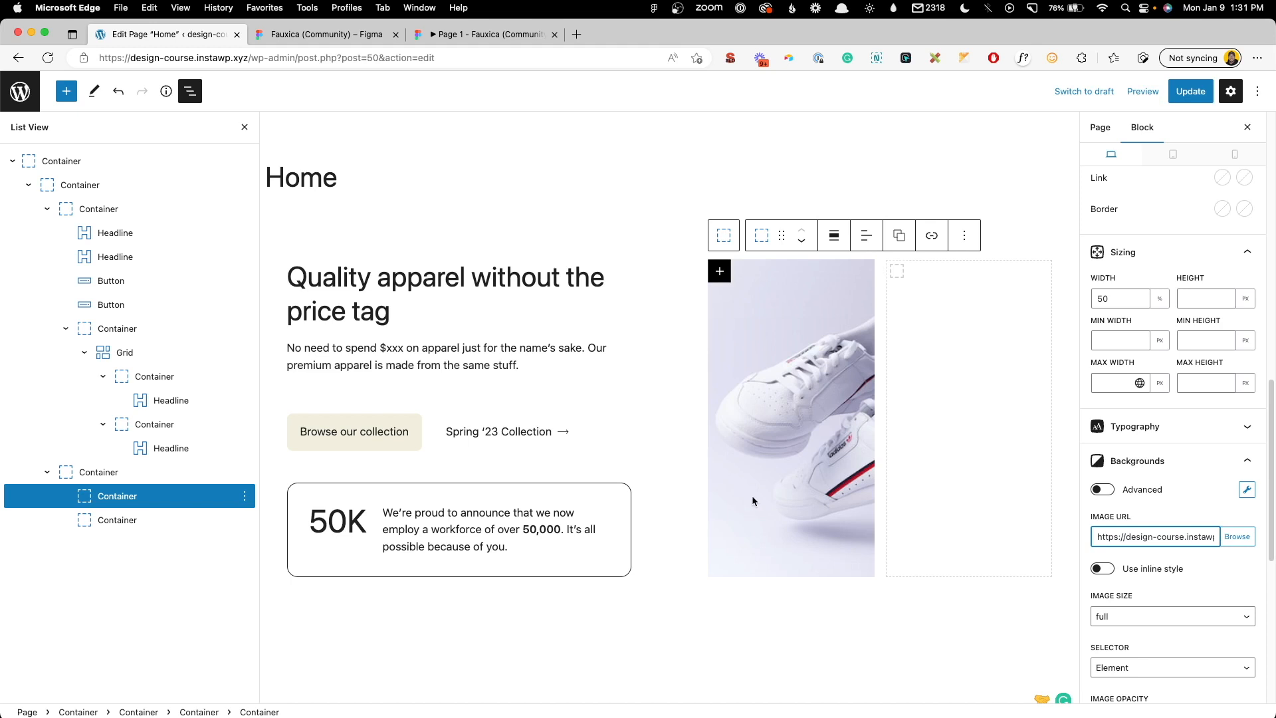
Step: Give the sneaker-image container a 16 px border radius on all corners and 16 px padding on all sides
{"action": "scroll", "coordinate": [1229, 432], "scroll_direction": "up", "scroll_amount": 5}
{"action": "left_click", "coordinate": [1246, 316]}
{"action": "left_click", "coordinate": [1202, 314]}
{"action": "type", "text": "16"}
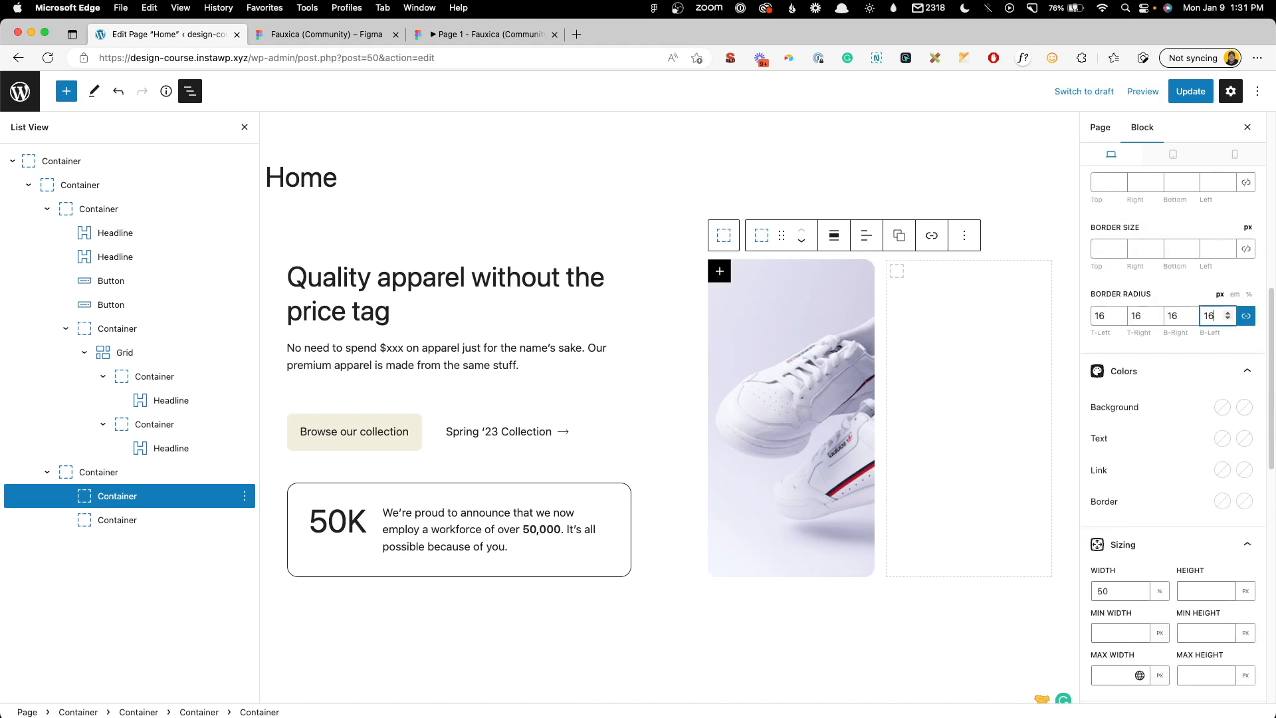
{"action": "scroll", "coordinate": [1243, 265], "scroll_direction": "up", "scroll_amount": 3}
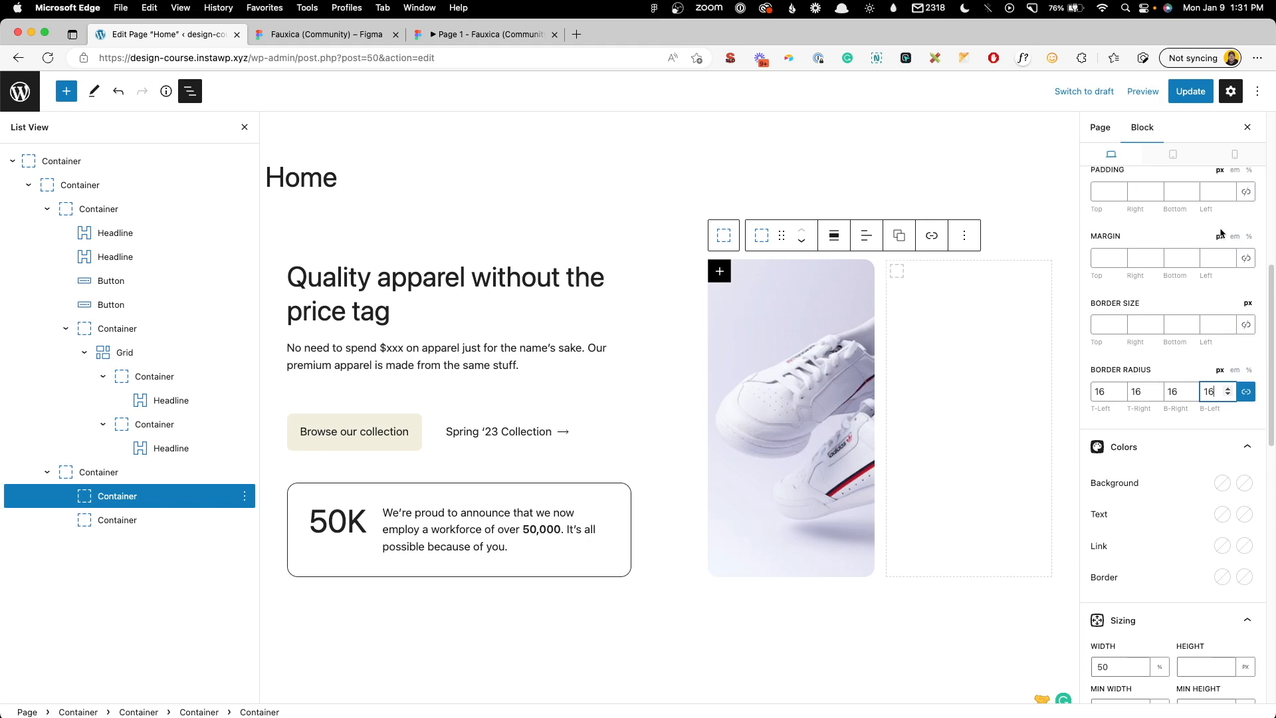
{"action": "left_click", "coordinate": [1246, 213]}
{"action": "left_click", "coordinate": [1217, 213]}
{"action": "type", "text": "16"}
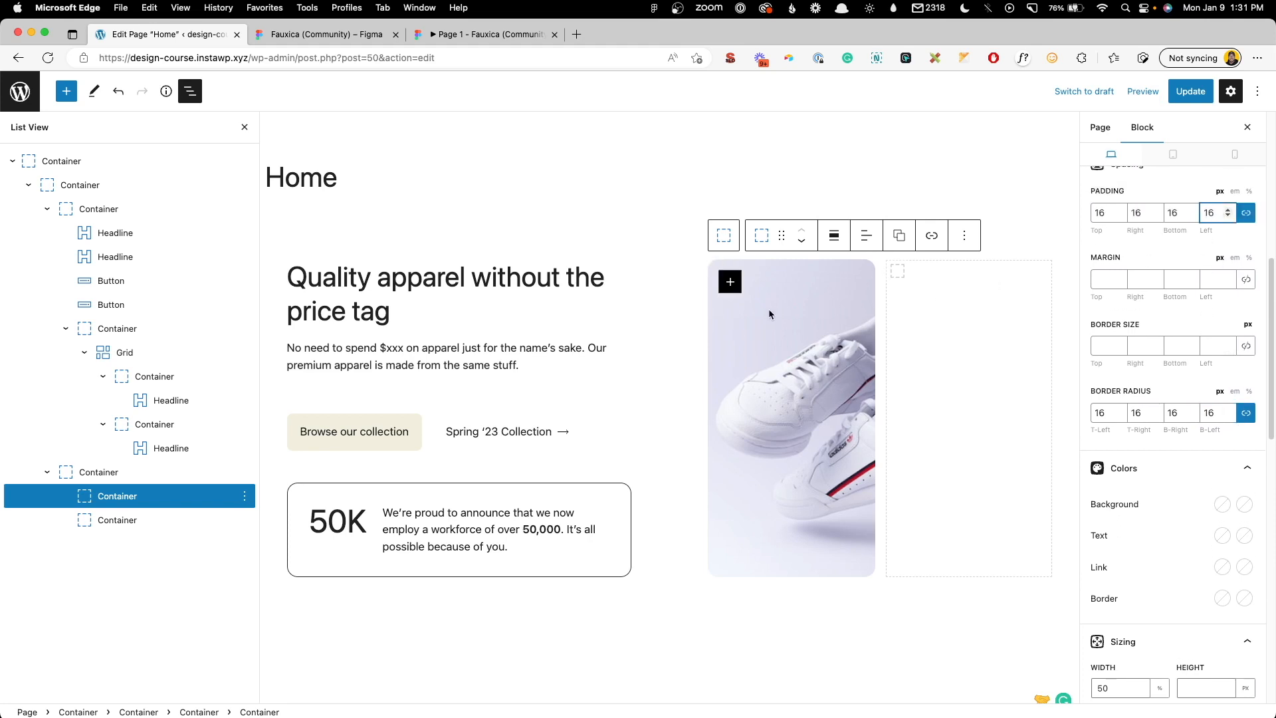
Step: Check the shoe card in the Figma design and insert a container with a white background inside the WordPress sneaker-image container
{"action": "left_click", "coordinate": [324, 35]}
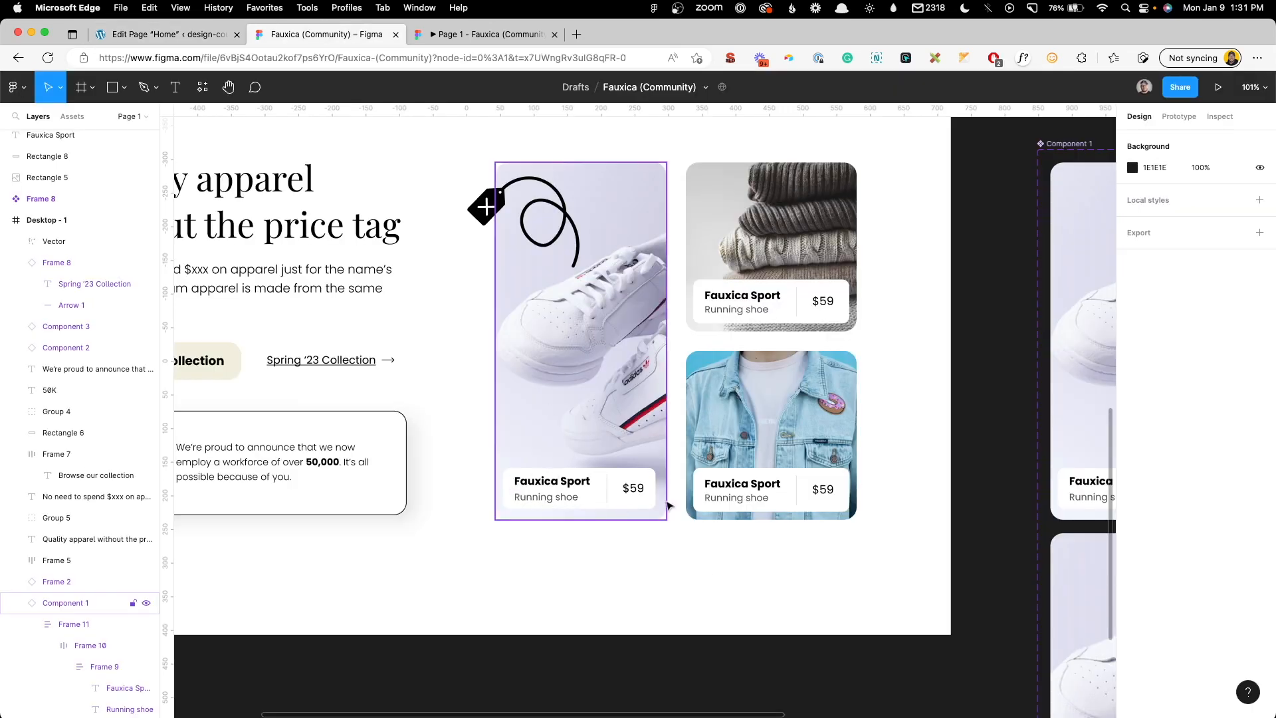
{"action": "left_click", "coordinate": [178, 37]}
{"action": "left_click", "coordinate": [729, 282]}
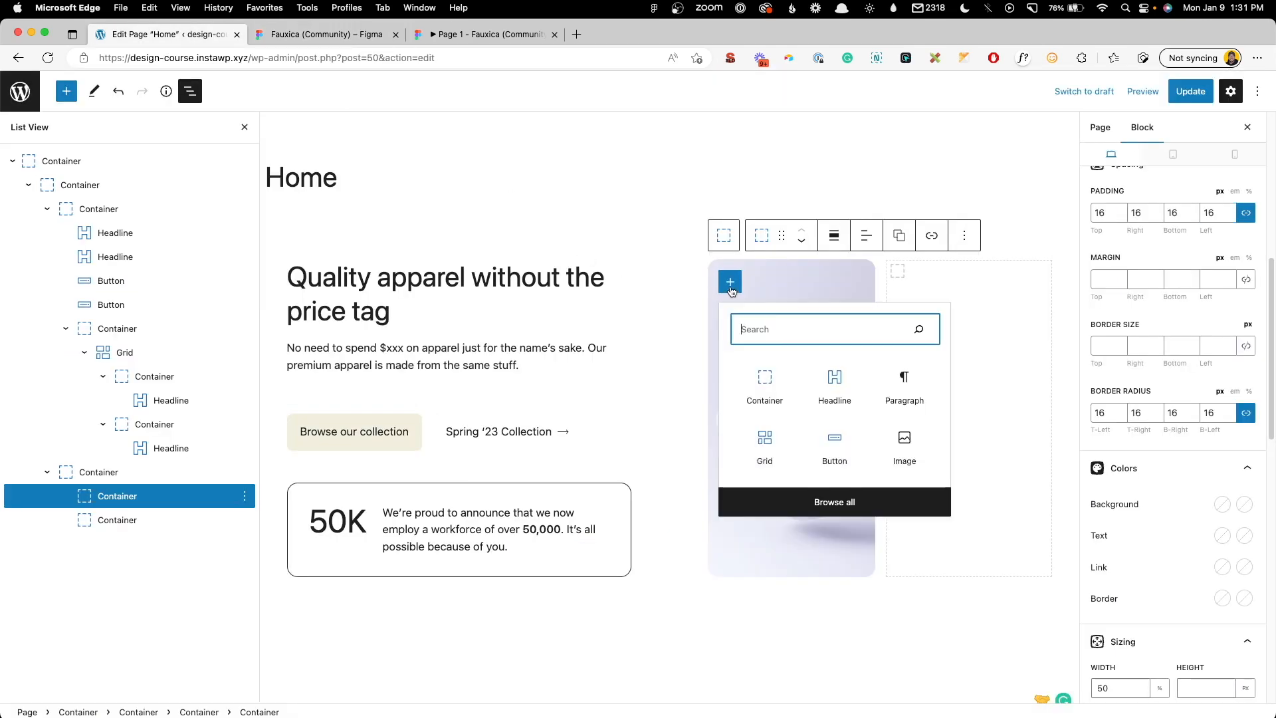
{"action": "left_click", "coordinate": [768, 395]}
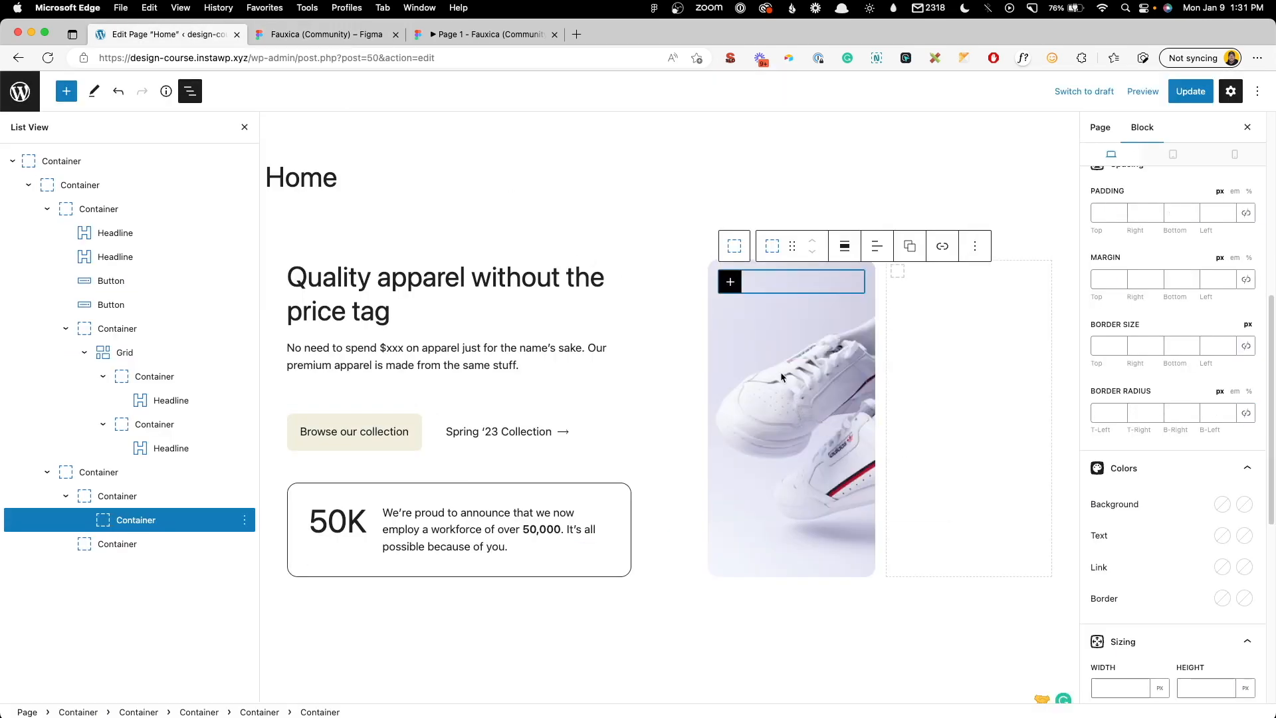
{"action": "left_click", "coordinate": [1221, 504]}
{"action": "left_click", "coordinate": [1166, 465]}
{"action": "left_click", "coordinate": [1166, 517]}
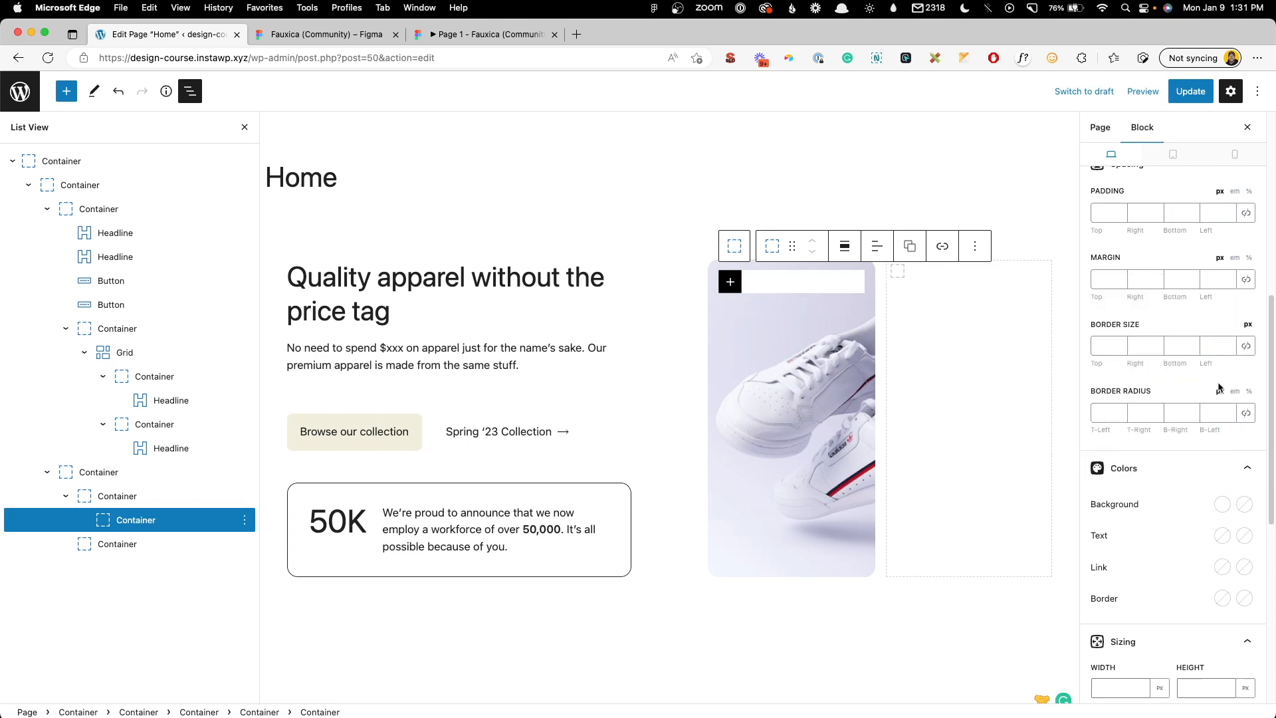
Step: Set the white container's border radius to 12 px on all corners
{"action": "left_click", "coordinate": [1246, 413]}
{"action": "left_click", "coordinate": [1215, 415]}
{"action": "type", "text": "12"}
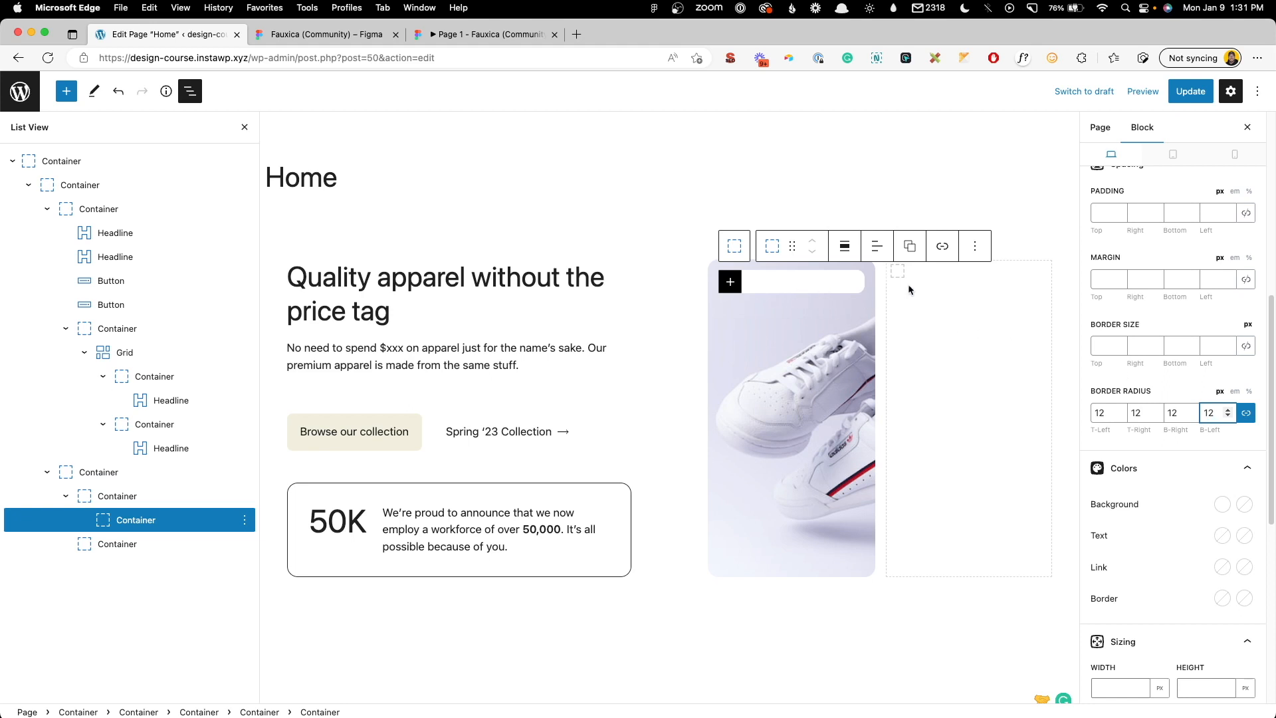
Step: Set the white container's padding to 8 px top and bottom and 16 px left and right
{"action": "left_click", "coordinate": [1246, 212]}
{"action": "left_click", "coordinate": [1210, 211]}
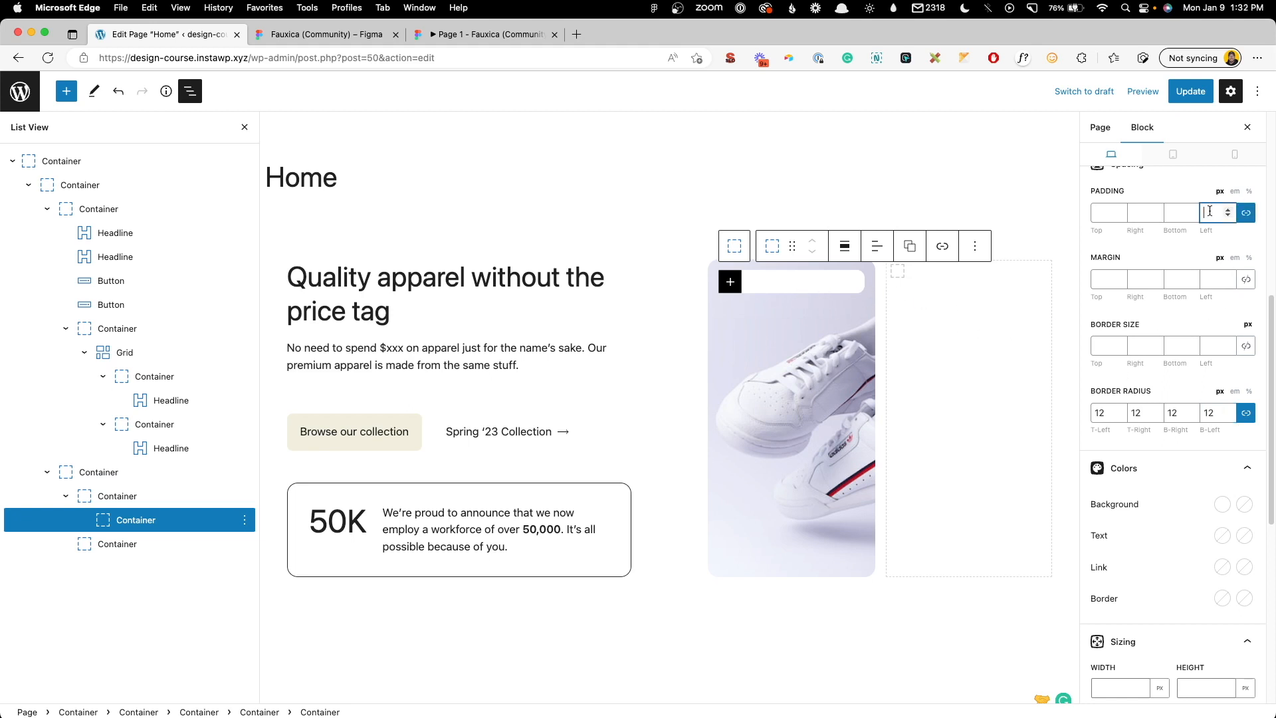
{"action": "type", "text": "16"}
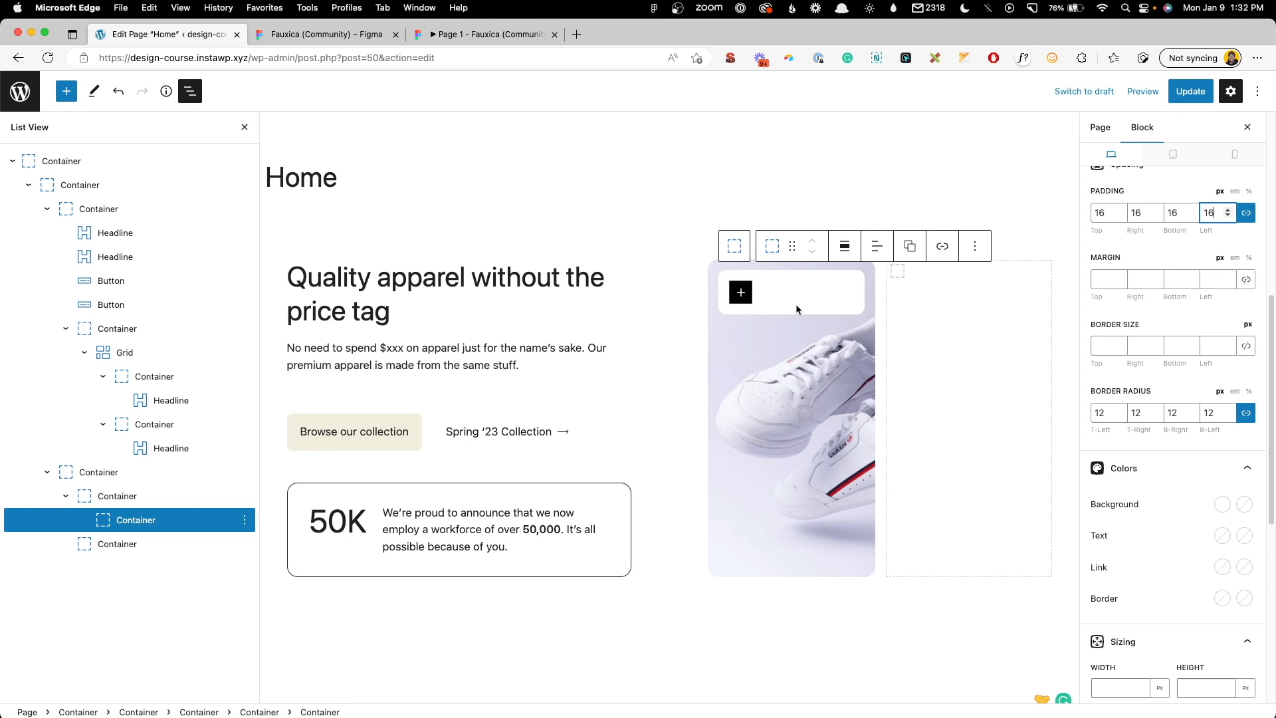
{"action": "left_click", "coordinate": [1245, 214]}
{"action": "left_click", "coordinate": [1119, 216]}
{"action": "left_click_drag", "start_coordinate": [1112, 214], "coordinate": [938, 208]}
{"action": "type", "text": "8"}
{"action": "key", "text": "Tab"}
{"action": "key", "text": "Tab"}
{"action": "type", "text": "8"}
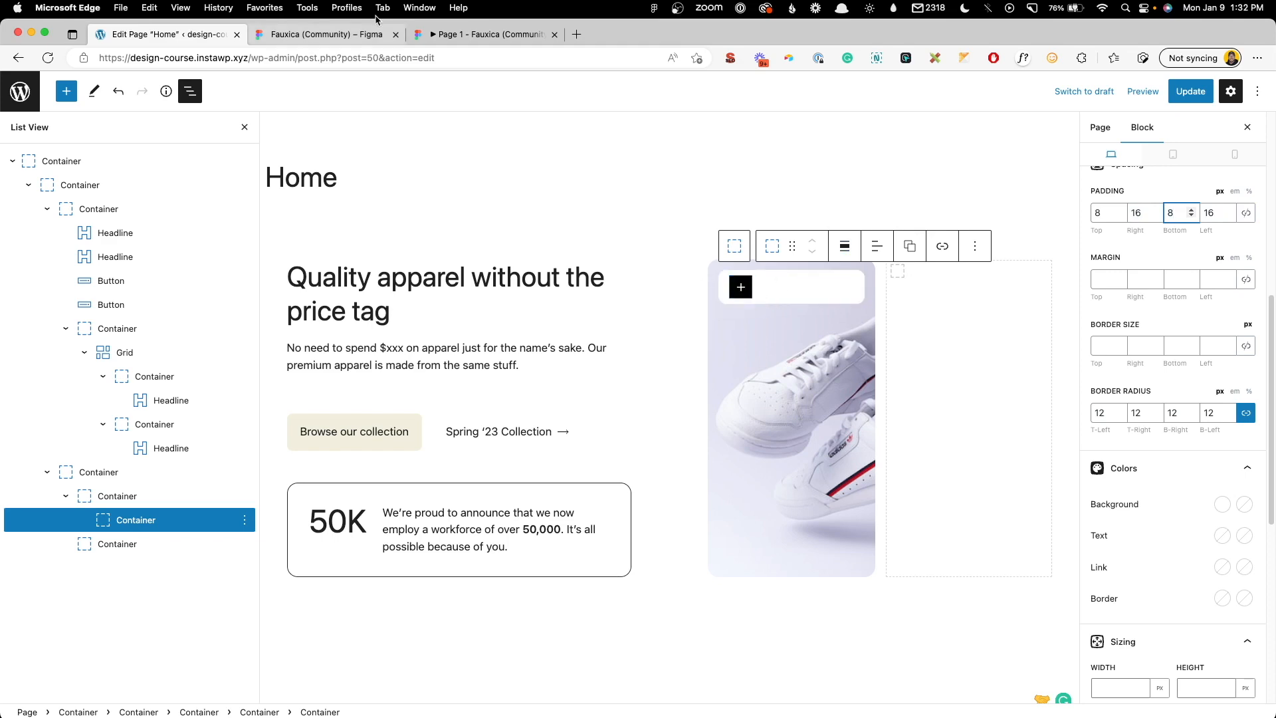
Step: Check the shoe card's label layout in Figma and insert a two-equal-column grid into the white container in WordPress
{"action": "left_click", "coordinate": [319, 34]}
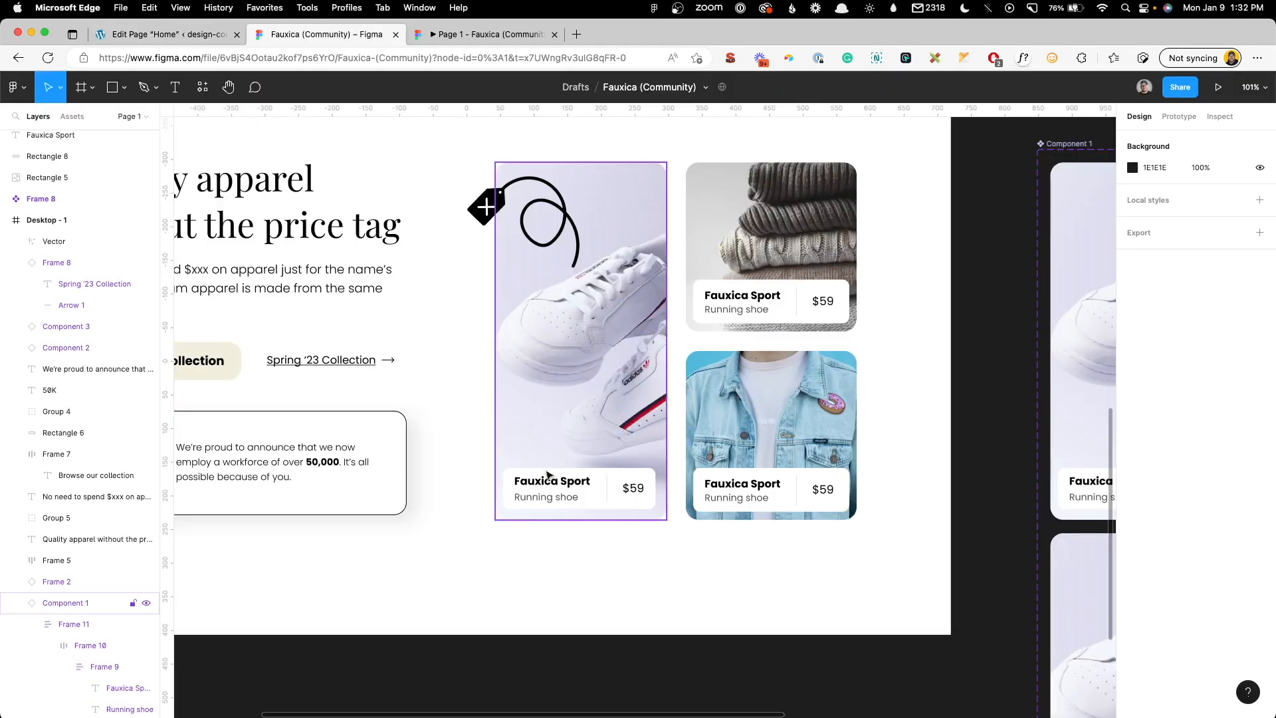
{"action": "left_click", "coordinate": [166, 34]}
{"action": "left_click", "coordinate": [746, 296]}
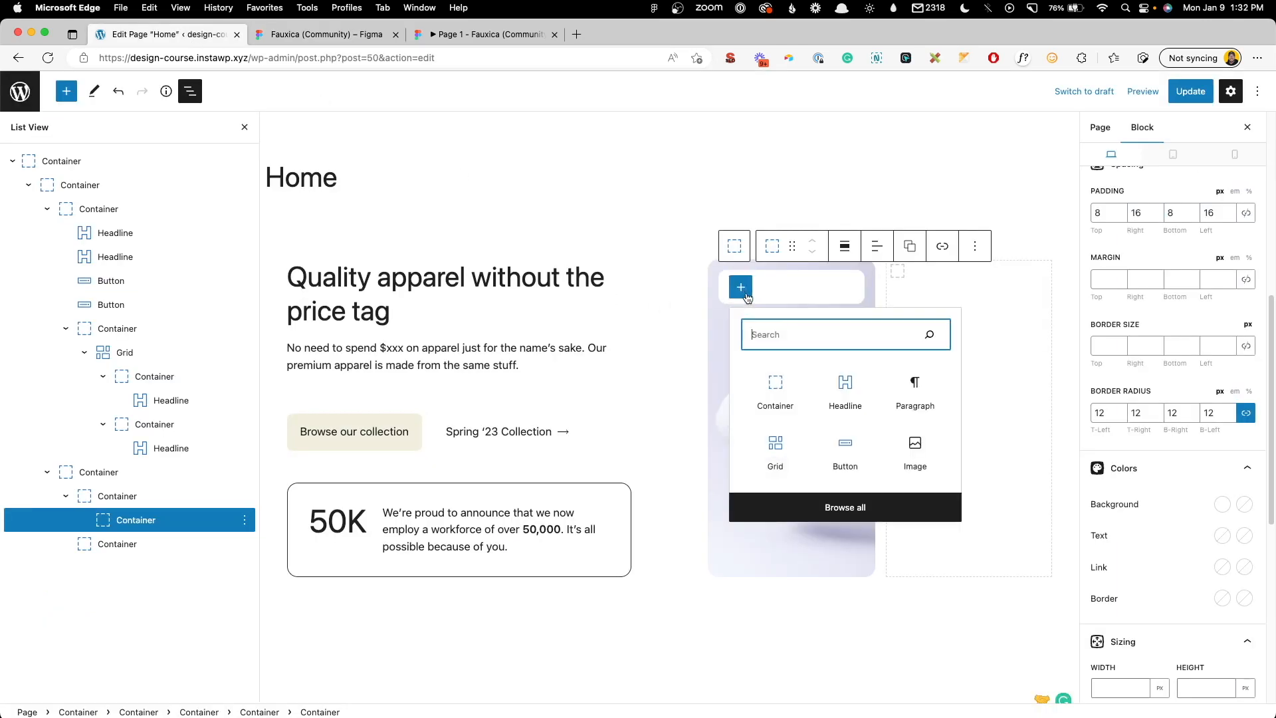
{"action": "left_click", "coordinate": [776, 452]}
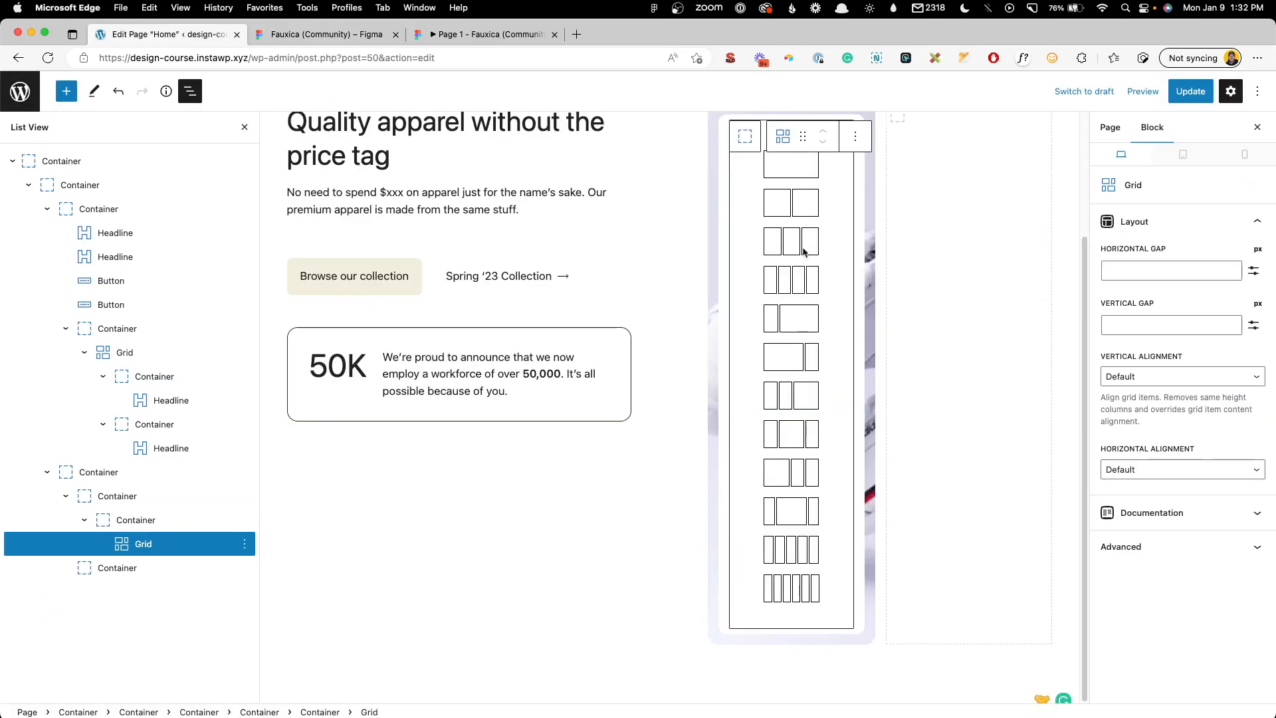
{"action": "left_click", "coordinate": [793, 211]}
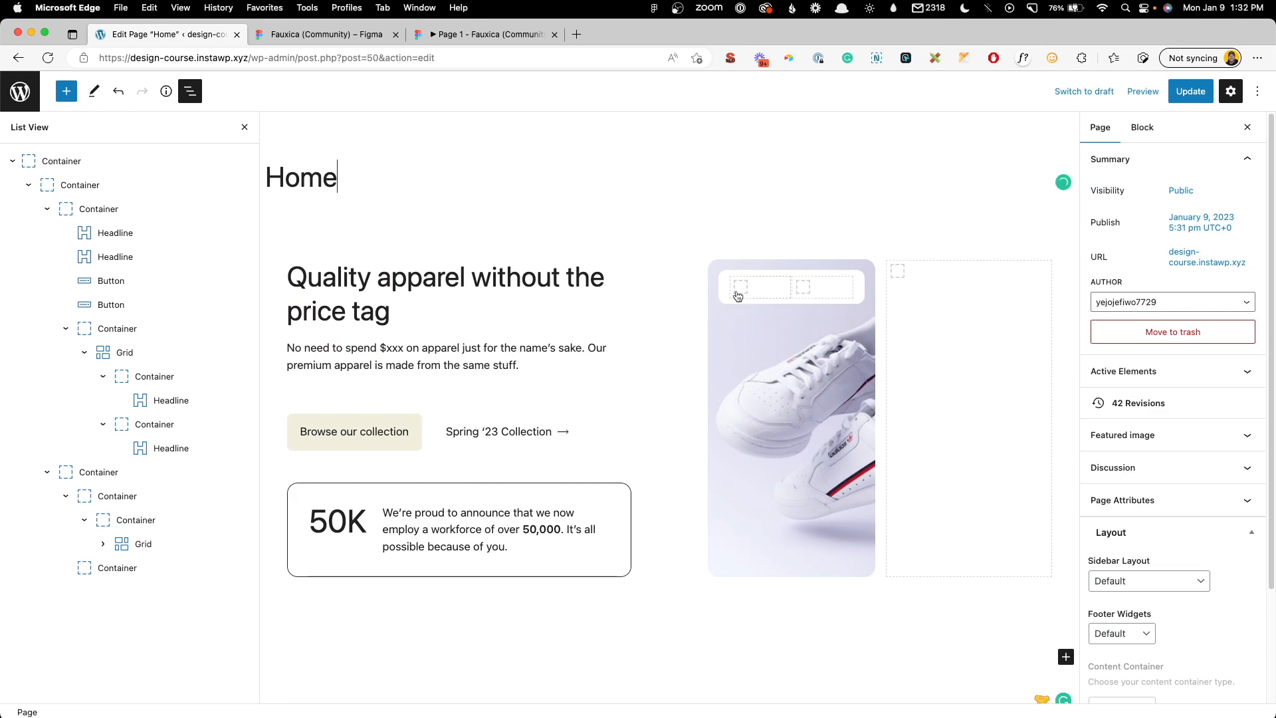
Step: Insert a headline into the grid's first column and change its element to paragraph
{"action": "left_click", "coordinate": [740, 292]}
{"action": "left_click", "coordinate": [852, 407]}
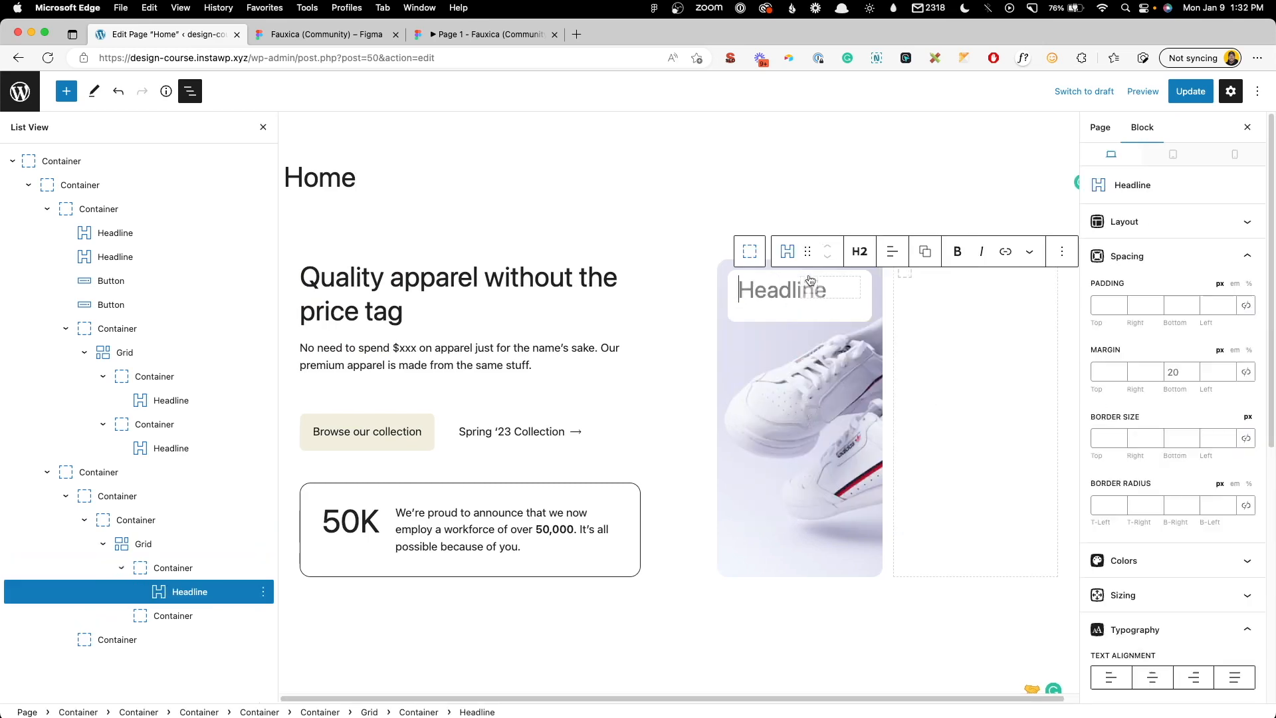
{"action": "left_click", "coordinate": [860, 252]}
{"action": "left_click", "coordinate": [870, 437]}
Step: Copy the "Fauxica Sport" text from the Figma shoe card into the new WordPress headline and duplicate that headline
{"action": "left_click", "coordinate": [313, 33]}
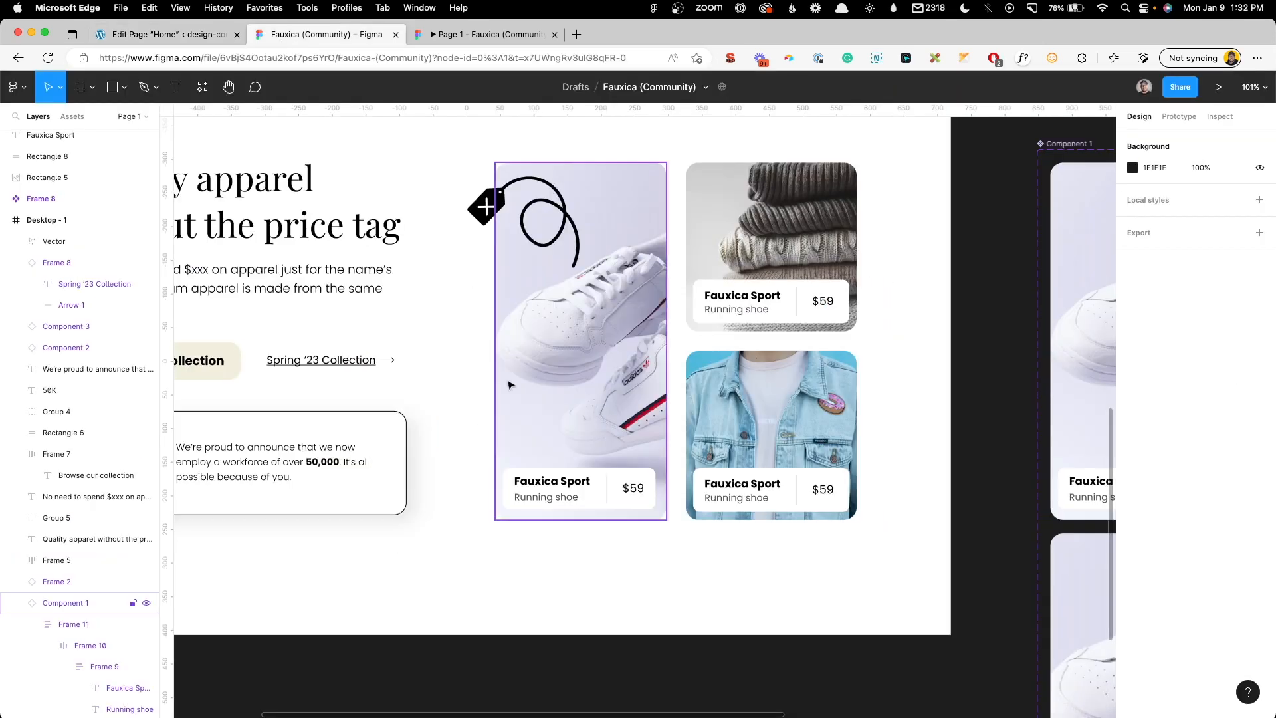
{"action": "double_click", "coordinate": [555, 482]}
{"action": "double_click", "coordinate": [553, 479]}
{"action": "key", "text": "super+c"}
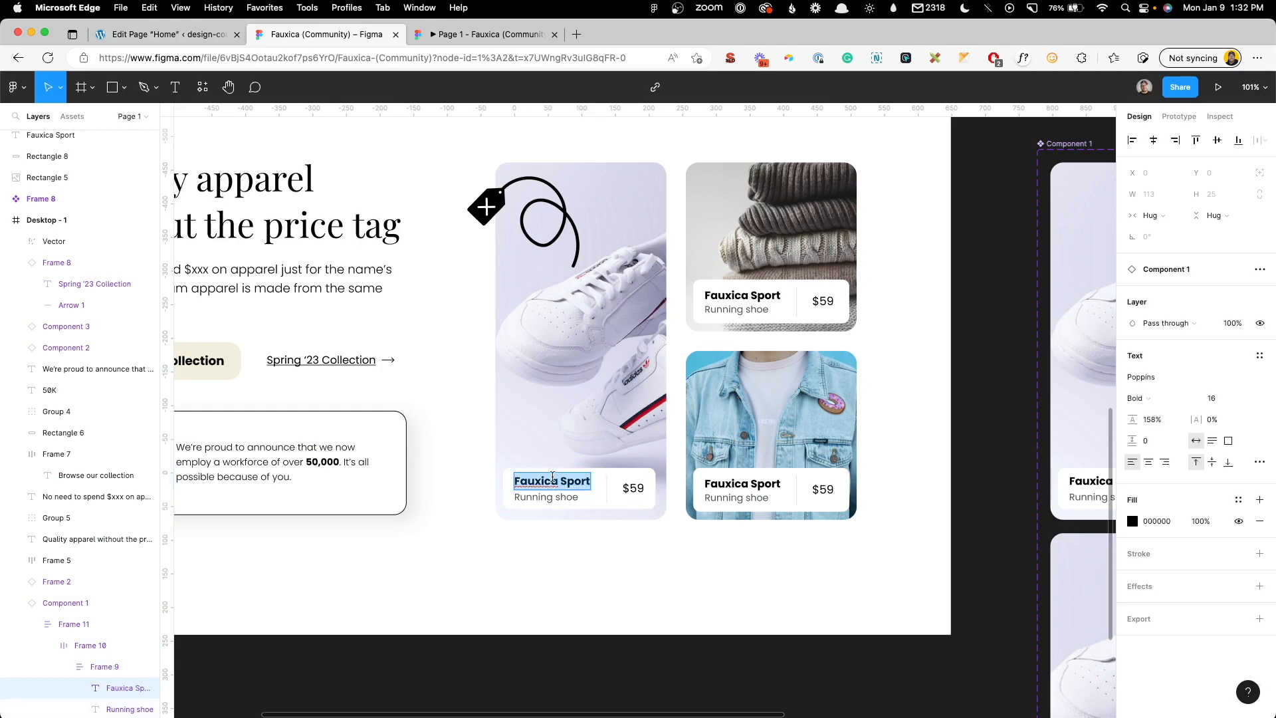
{"action": "left_click", "coordinate": [172, 34]}
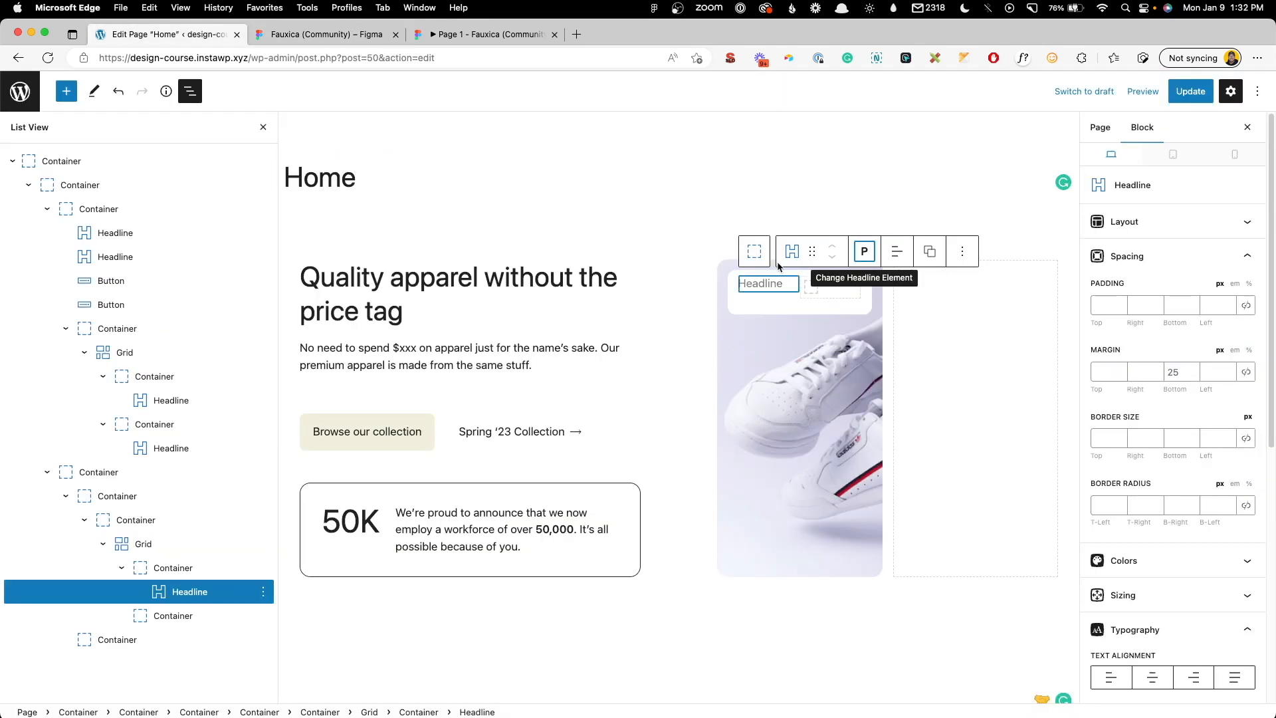
{"action": "left_click", "coordinate": [762, 279]}
{"action": "key", "text": "super+v"}
{"action": "key", "text": "super+shift+d"}
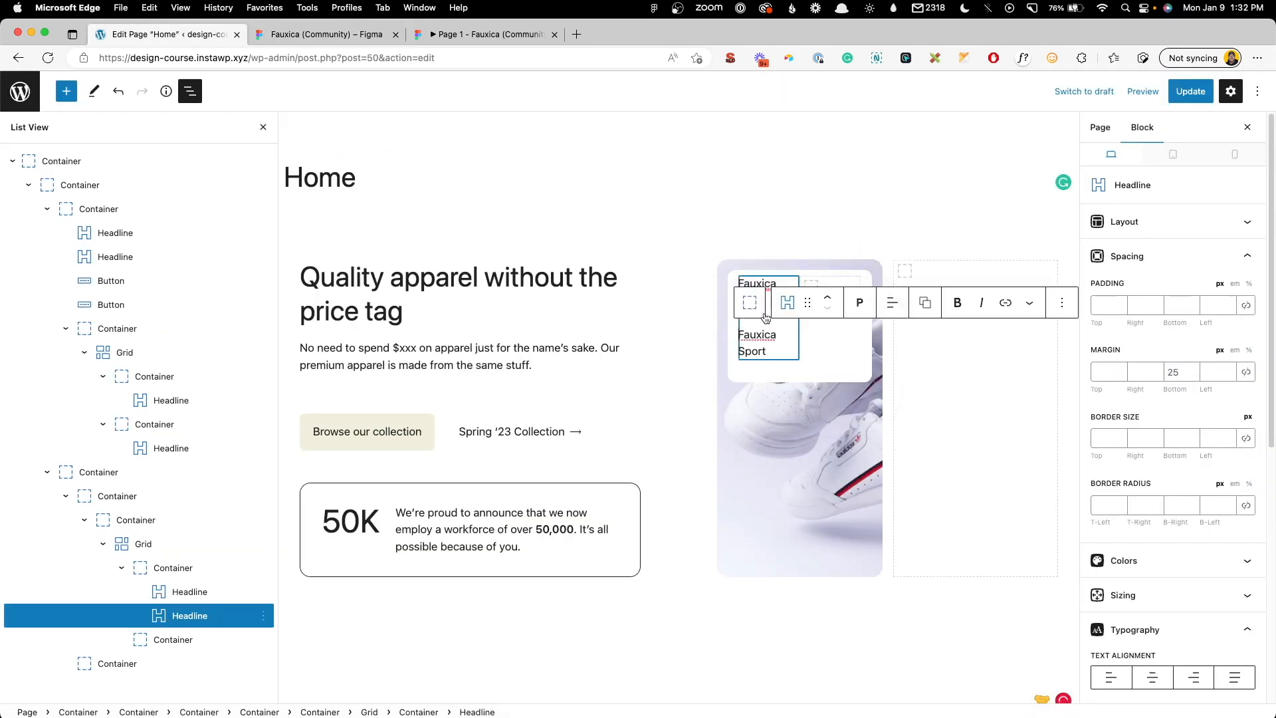
Step: Replace the duplicated headline's text with "Running Shoe" and set its bottom margin to 0 px
{"action": "triple_click", "coordinate": [758, 335]}
{"action": "type", "text": "Runn"}
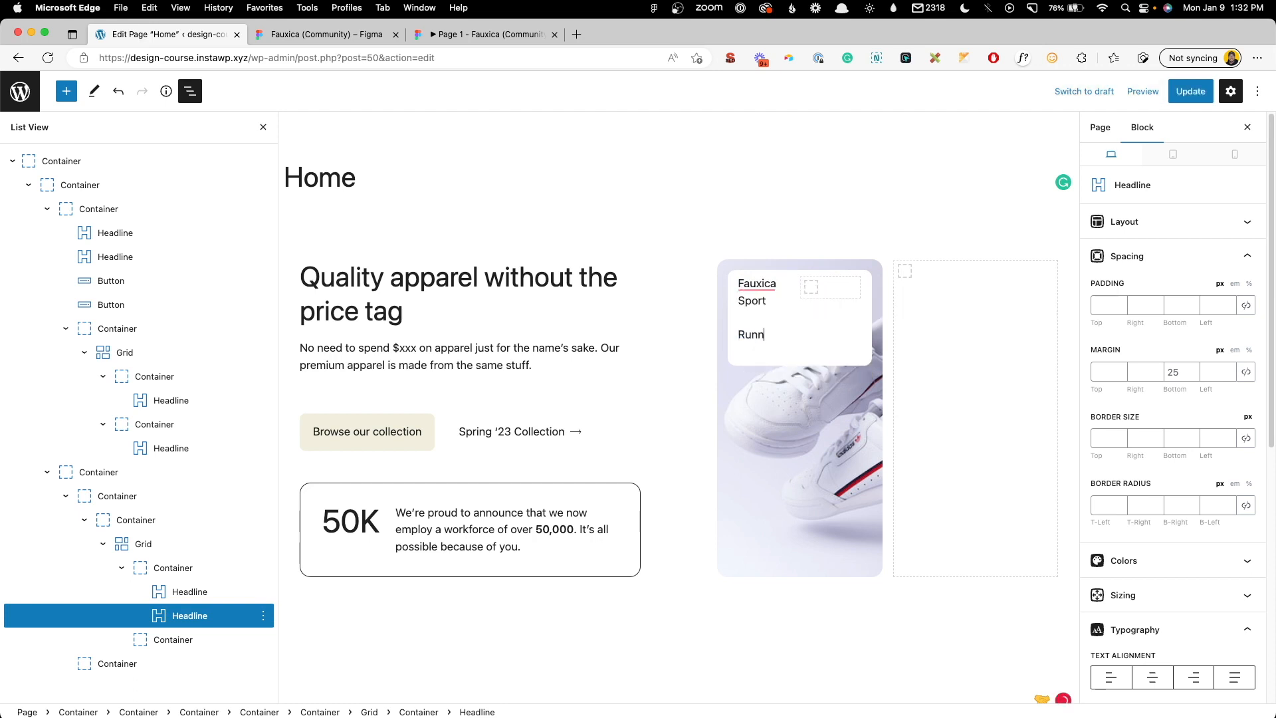
{"action": "type", "text": "ing Shoe"}
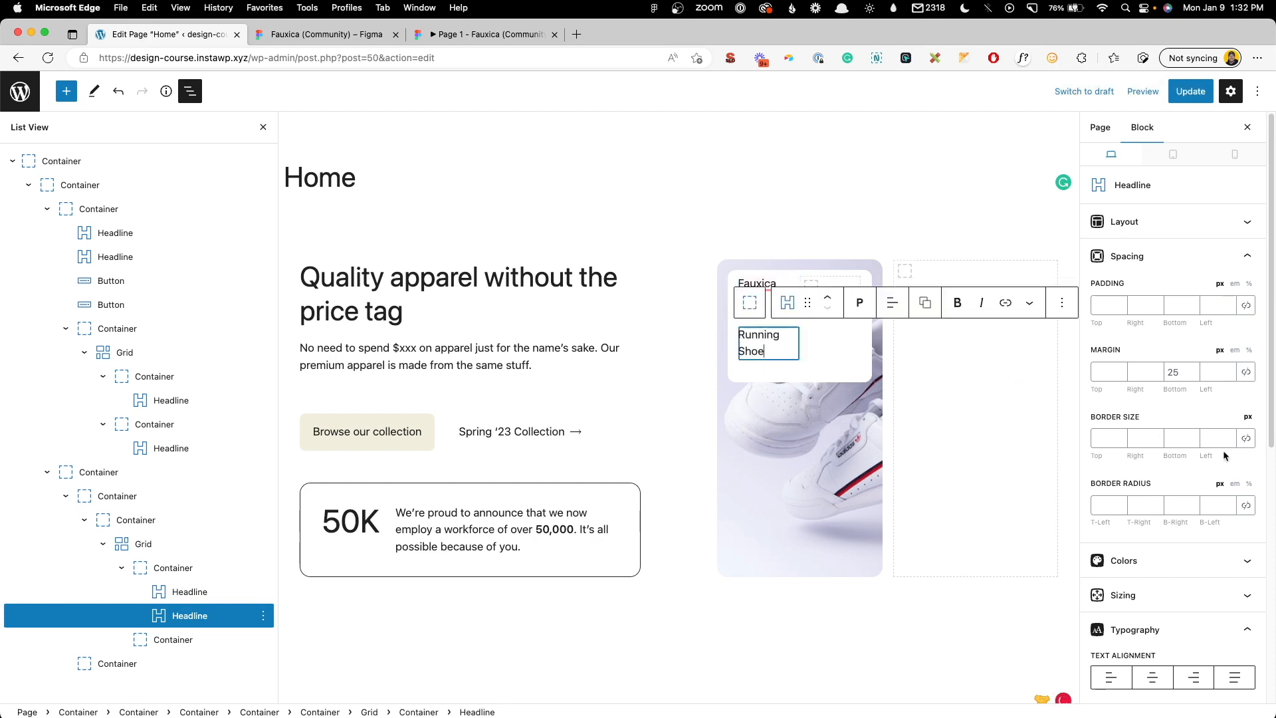
{"action": "left_click", "coordinate": [1181, 378]}
{"action": "type", "text": "0"}
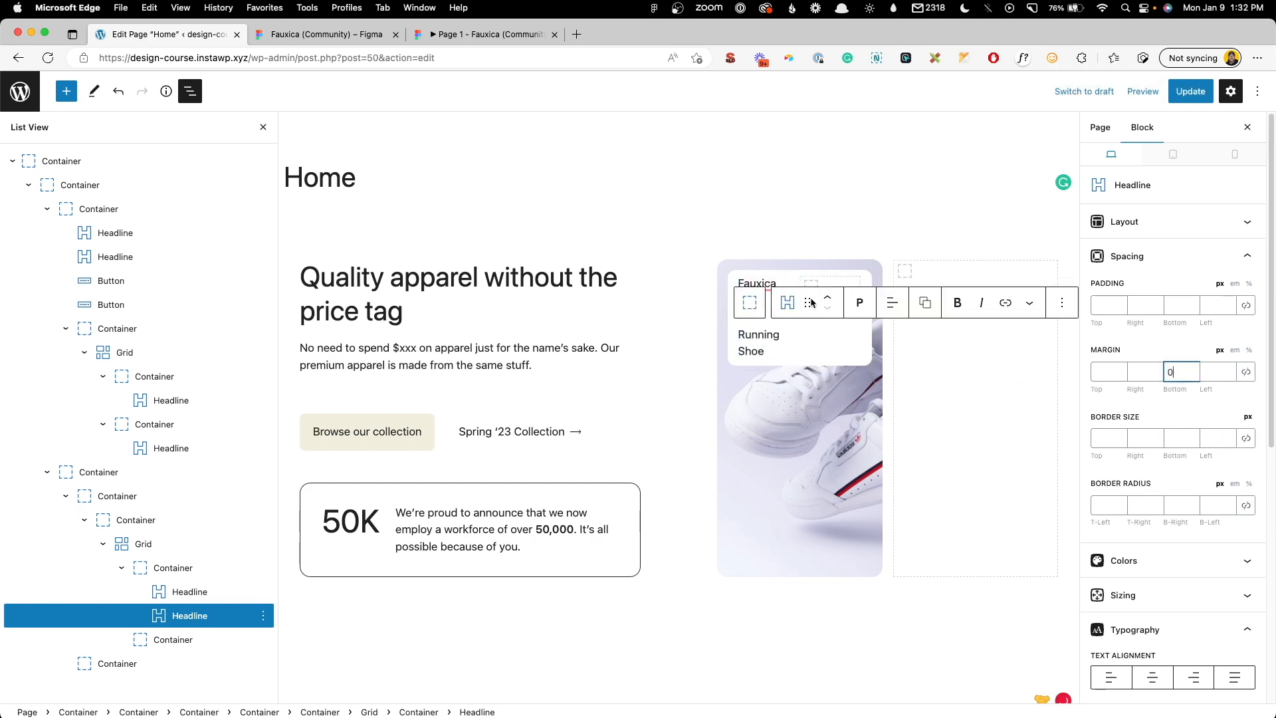
Step: Set the "Fauxica Sport" headline's bottom margin to 0 px and make its text bold
{"action": "left_click", "coordinate": [772, 283]}
{"action": "double_click", "coordinate": [1181, 372]}
{"action": "type", "text": "0"}
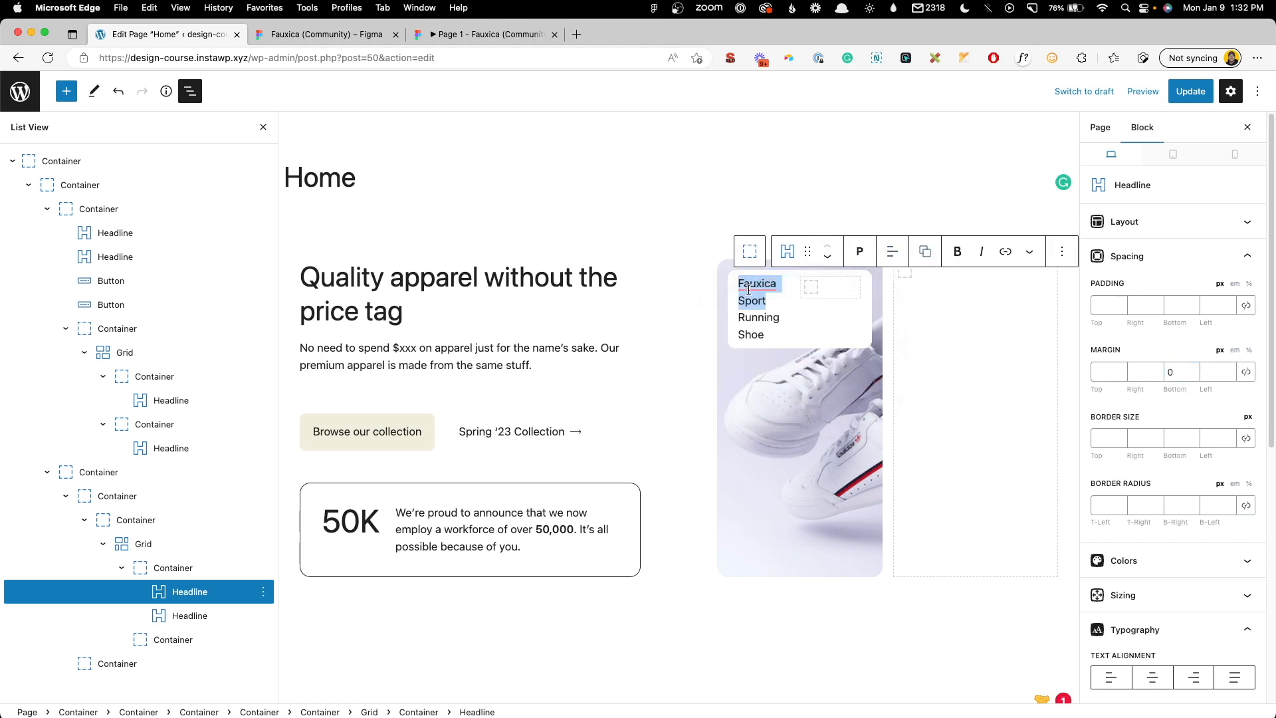
{"action": "left_click", "coordinate": [822, 276], "text": "shift"}
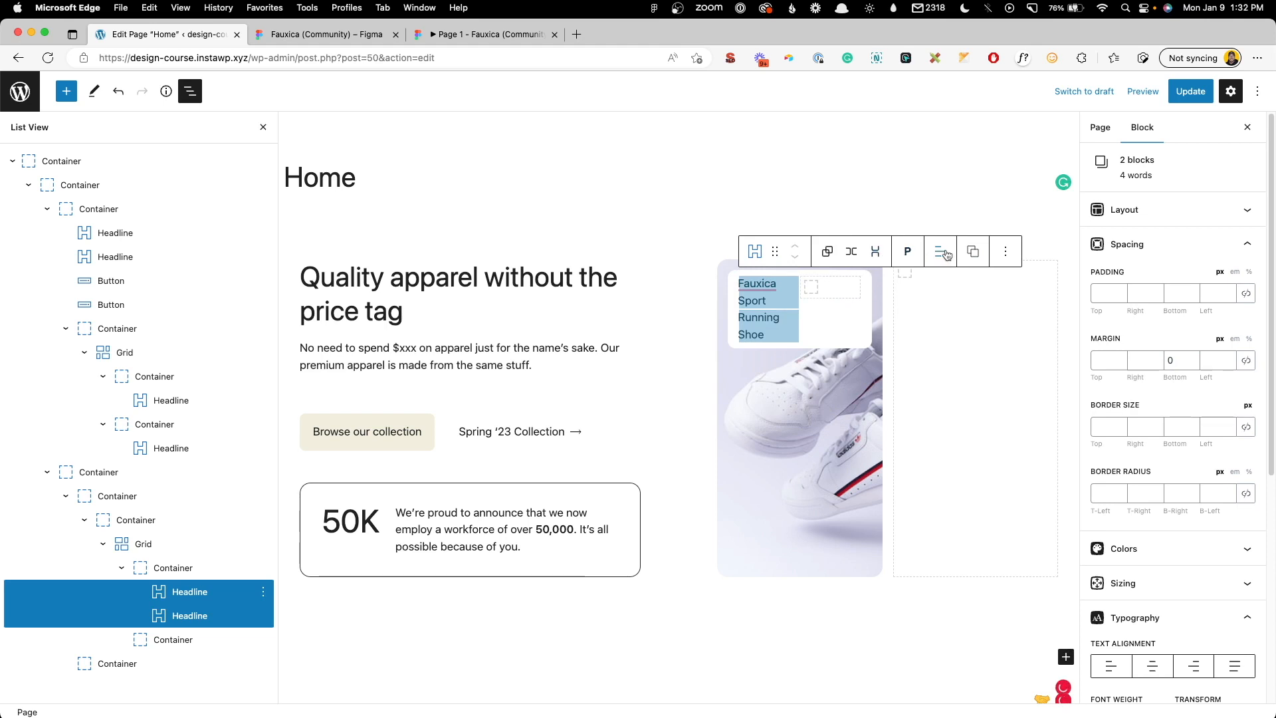
{"action": "triple_click", "coordinate": [775, 283]}
{"action": "left_click", "coordinate": [975, 255]}
{"action": "left_click", "coordinate": [961, 255]}
{"action": "left_click", "coordinate": [983, 256]}
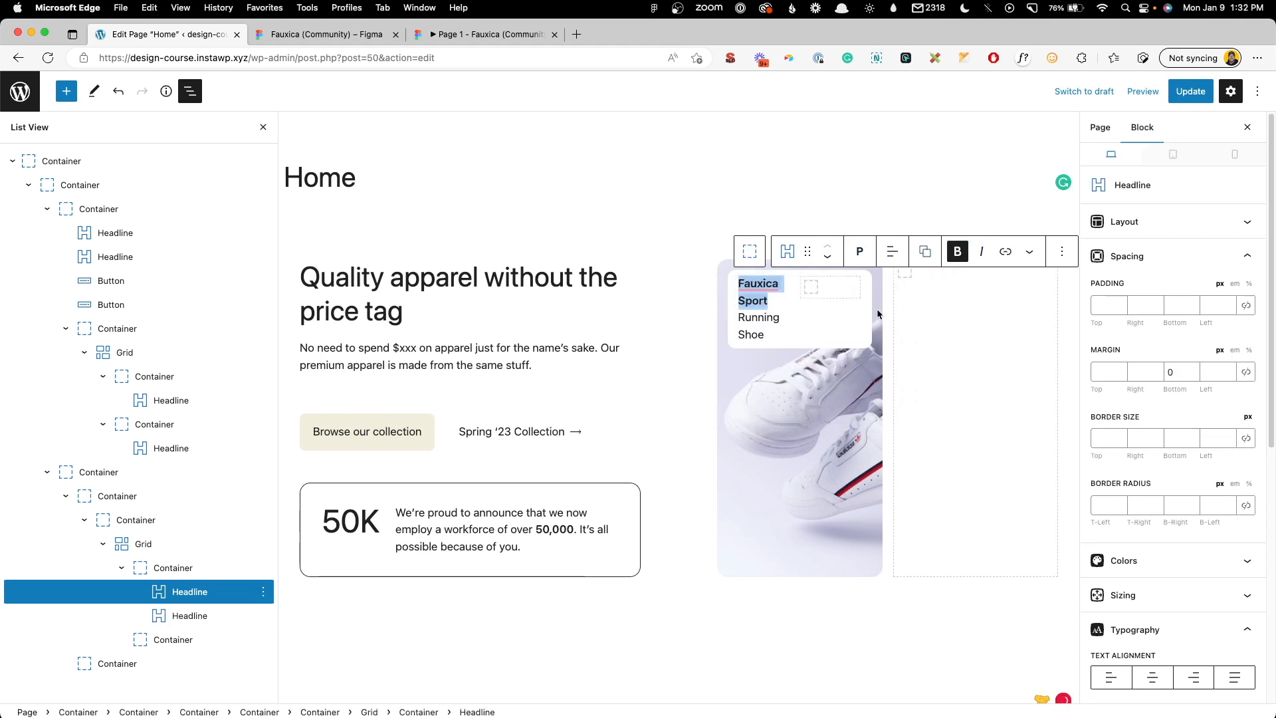
Step: Insert a paragraph headline reading "$48" in the grid's second column and remove its bottom margin
{"action": "left_click", "coordinate": [829, 287]}
{"action": "left_click", "coordinate": [811, 286]}
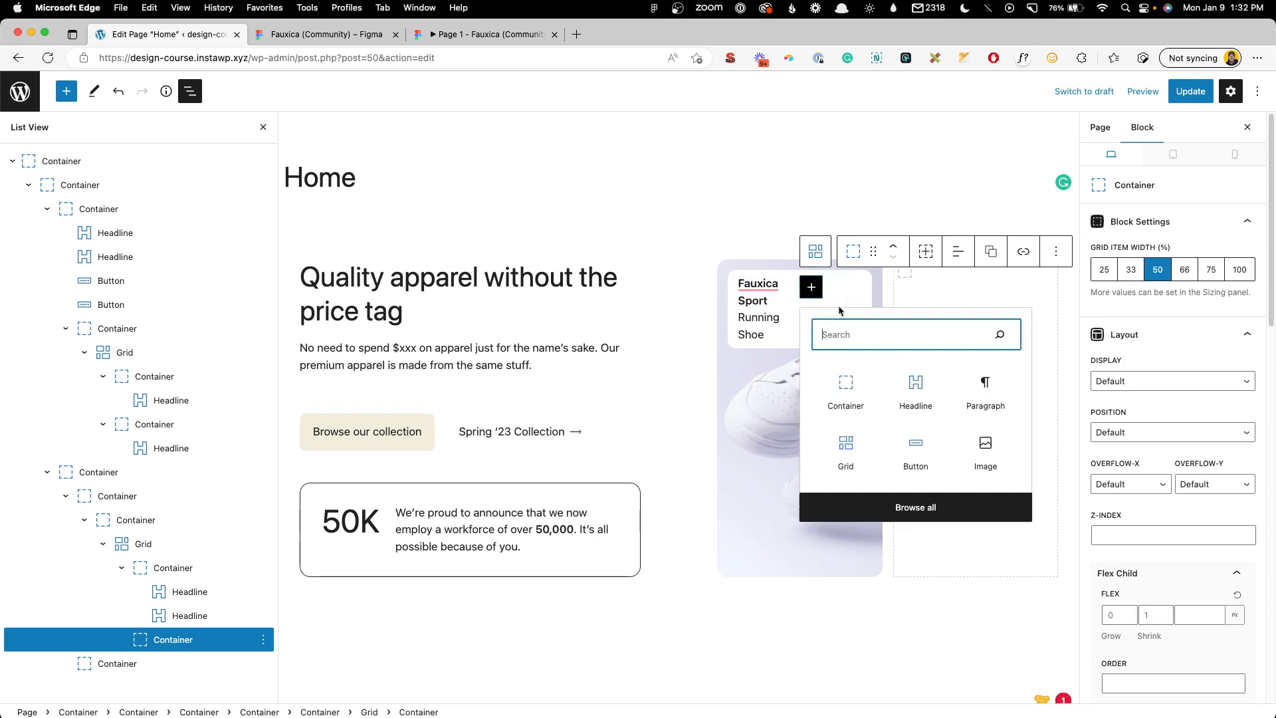
{"action": "left_click", "coordinate": [907, 385]}
{"action": "left_click", "coordinate": [860, 251]}
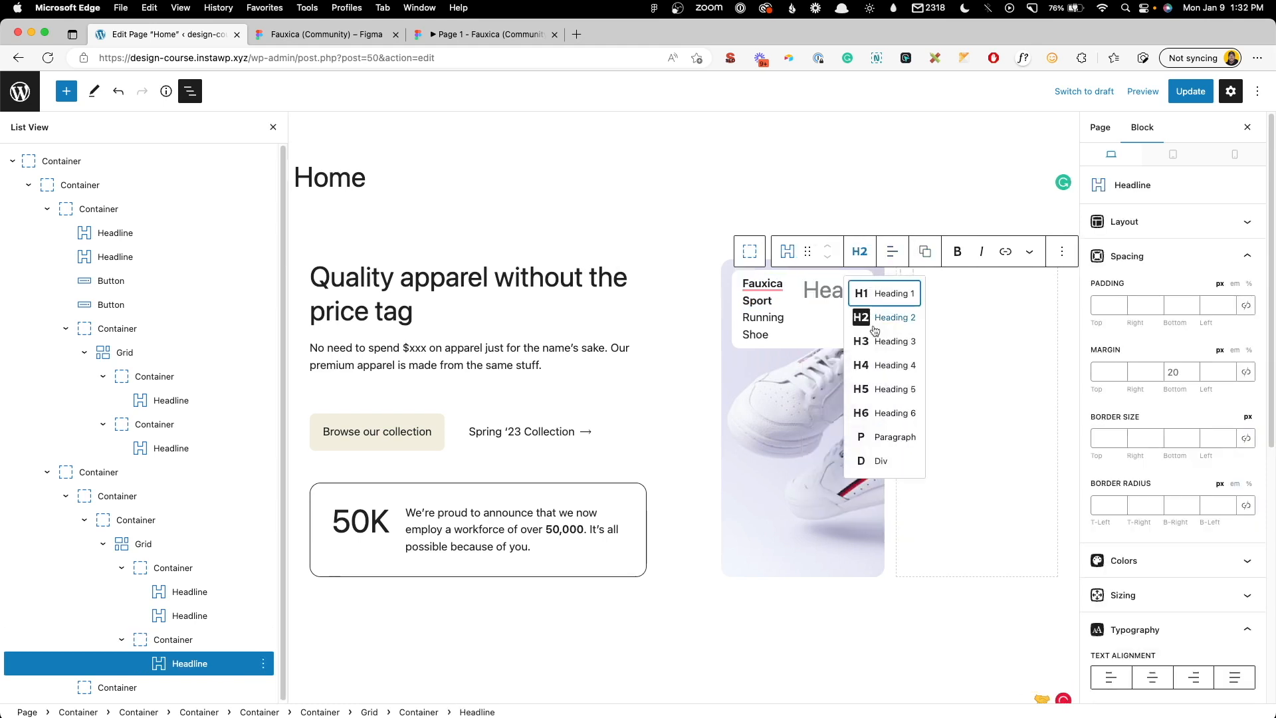
{"action": "left_click", "coordinate": [878, 434]}
{"action": "type", "text": "$4"}
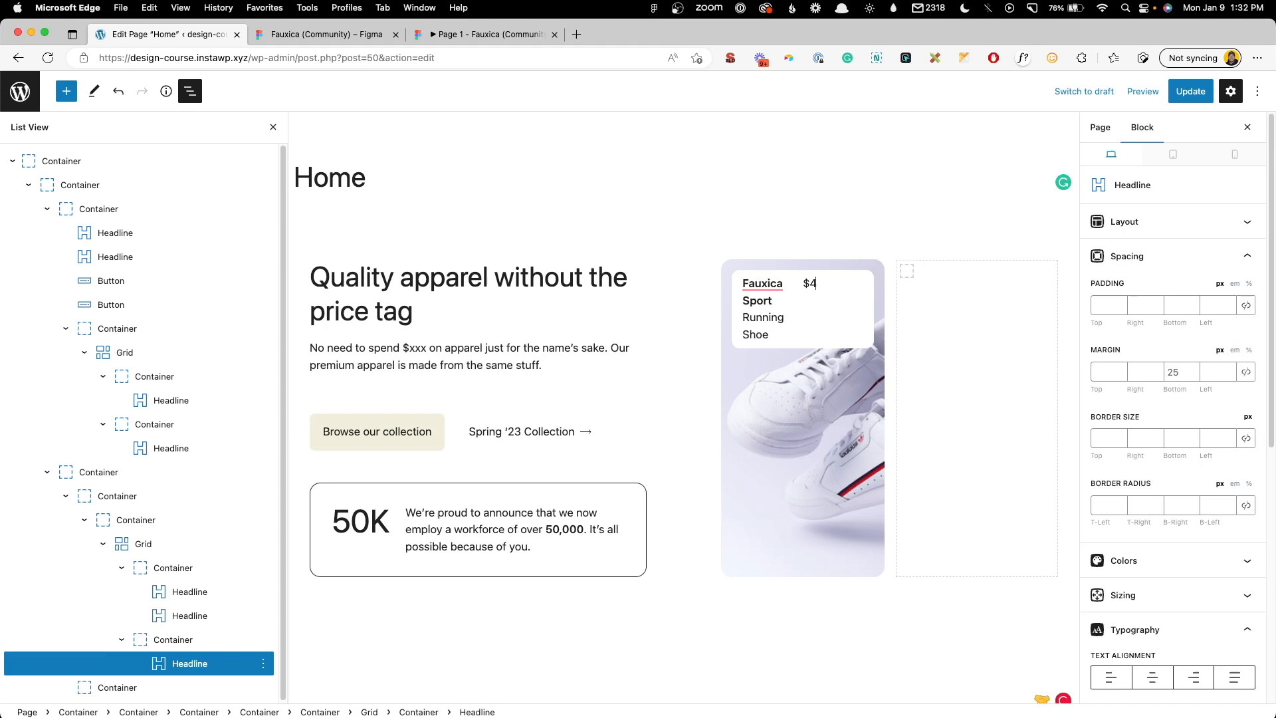
{"action": "type", "text": "8"}
{"action": "left_click", "coordinate": [1183, 375]}
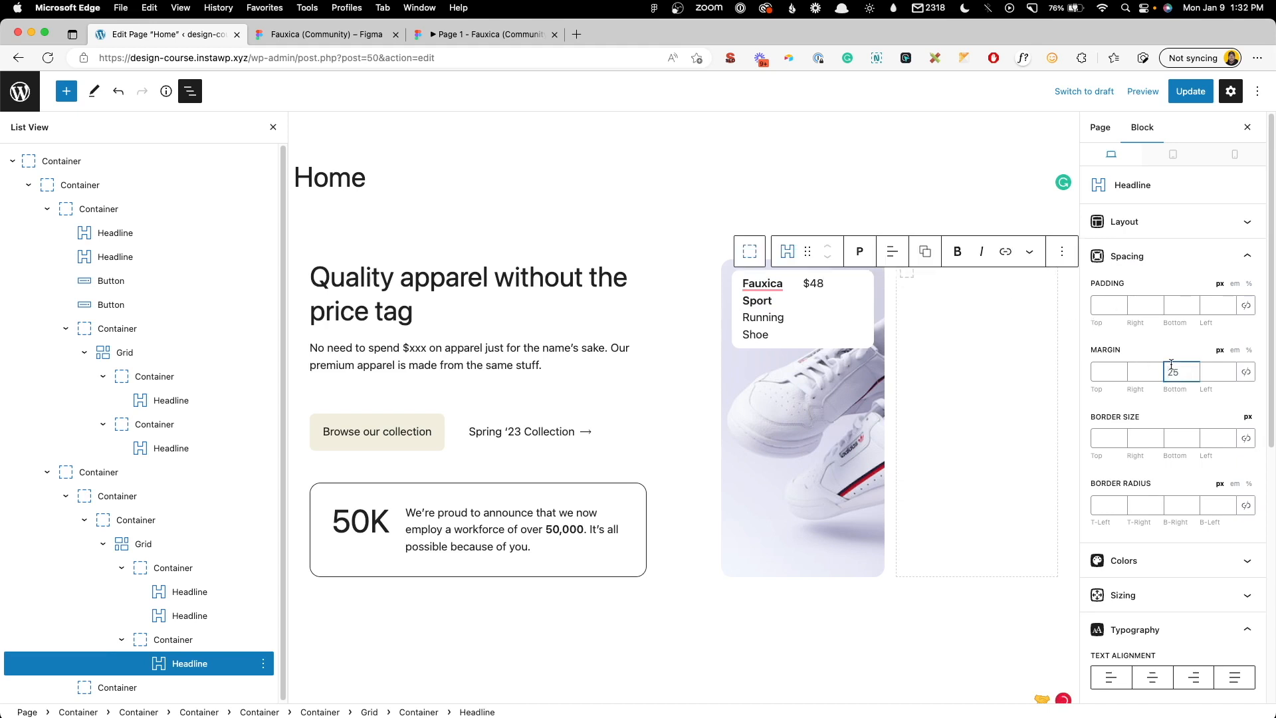
{"action": "left_click", "coordinate": [999, 343]}
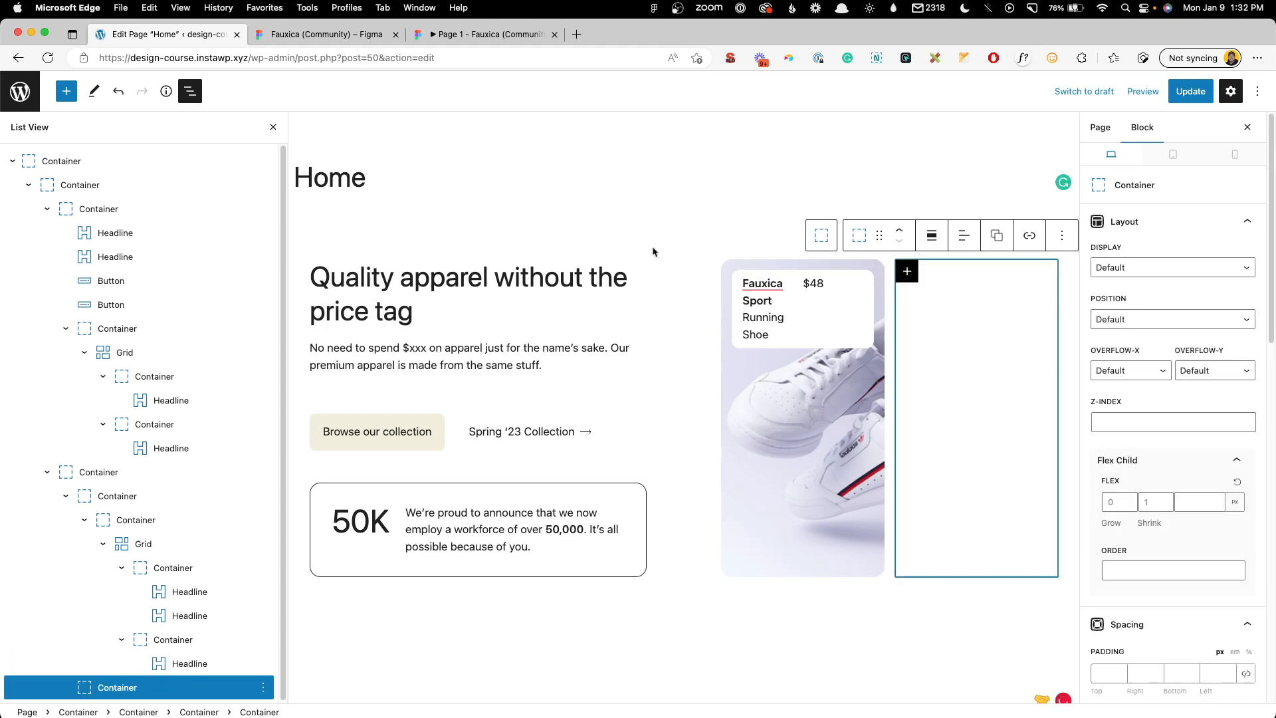
Step: Check the shoe card's label in Figma and clear the width of the price column's container in WordPress
{"action": "key", "text": "ctrl+Tab"}
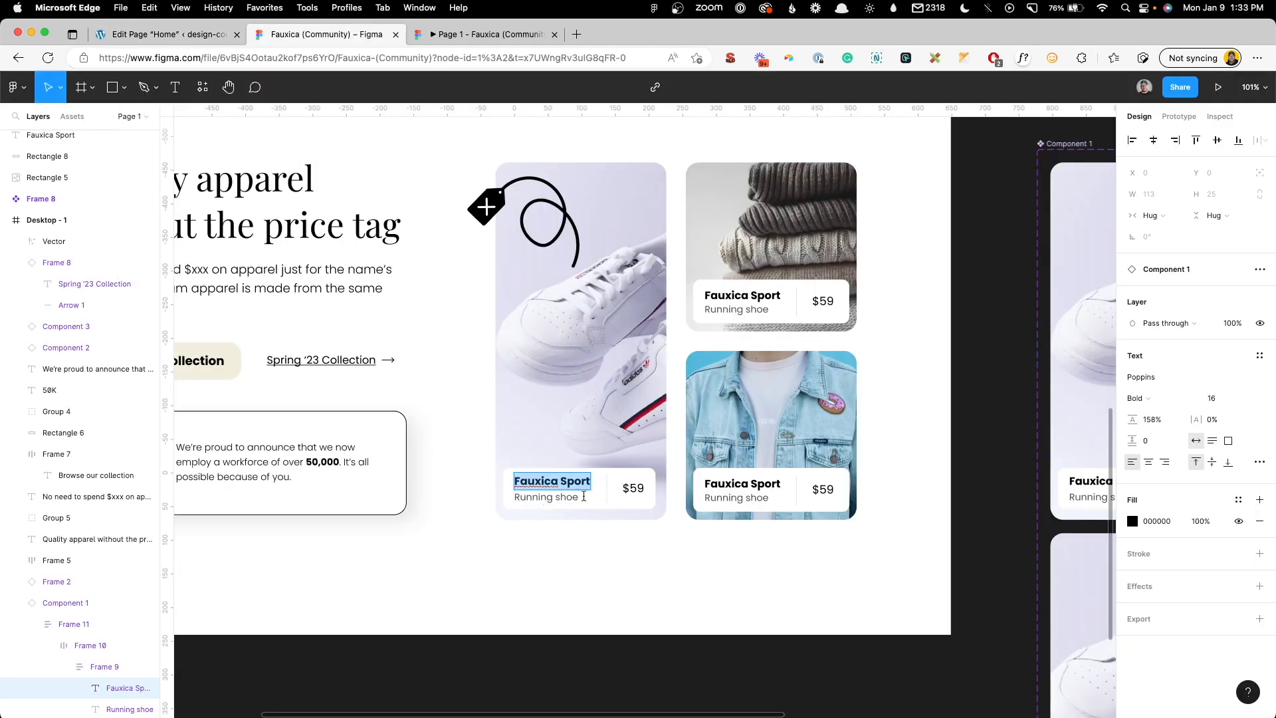
{"action": "left_click", "coordinate": [208, 41]}
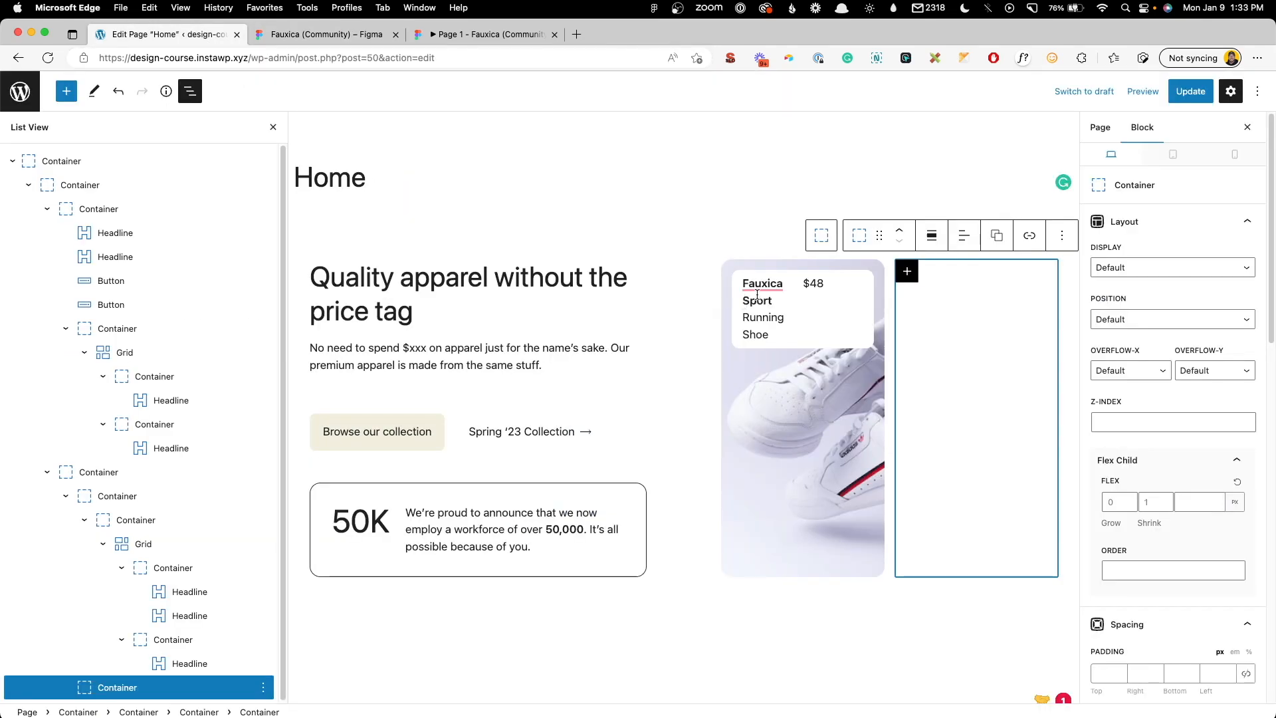
{"action": "left_click", "coordinate": [815, 282]}
{"action": "left_click", "coordinate": [743, 250]}
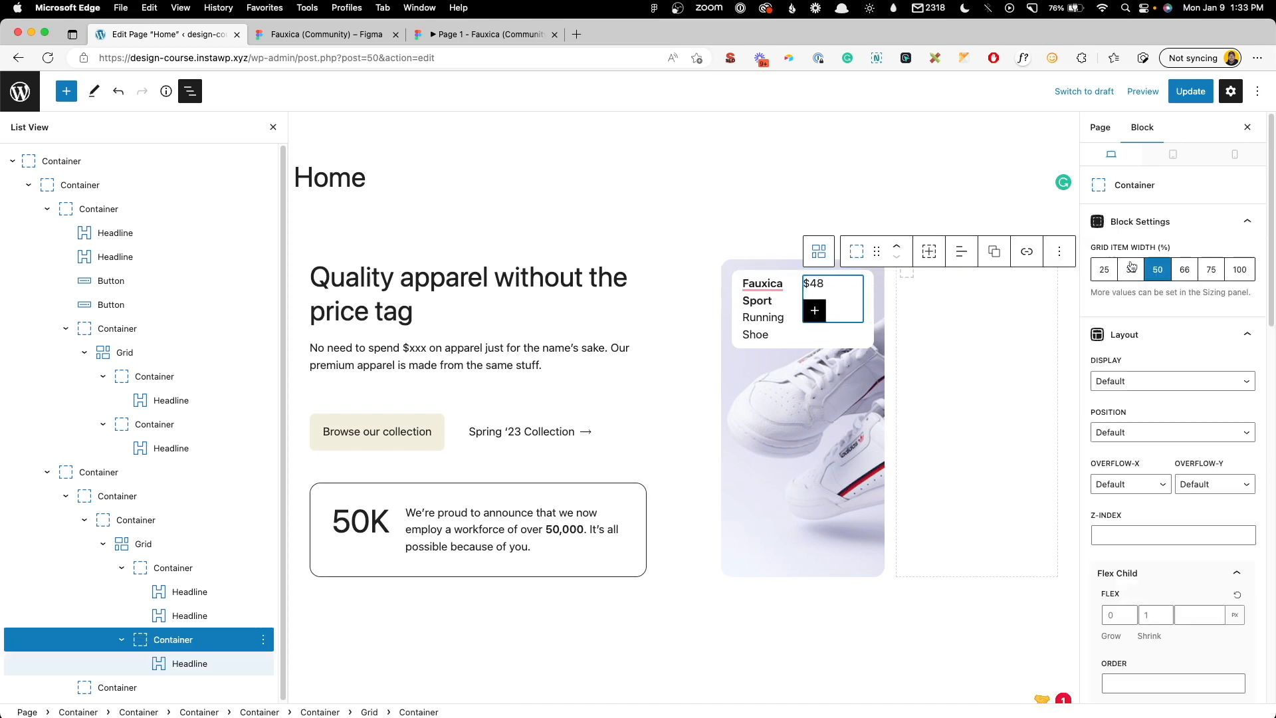
{"action": "scroll", "coordinate": [1130, 560], "scroll_direction": "down", "scroll_amount": 10}
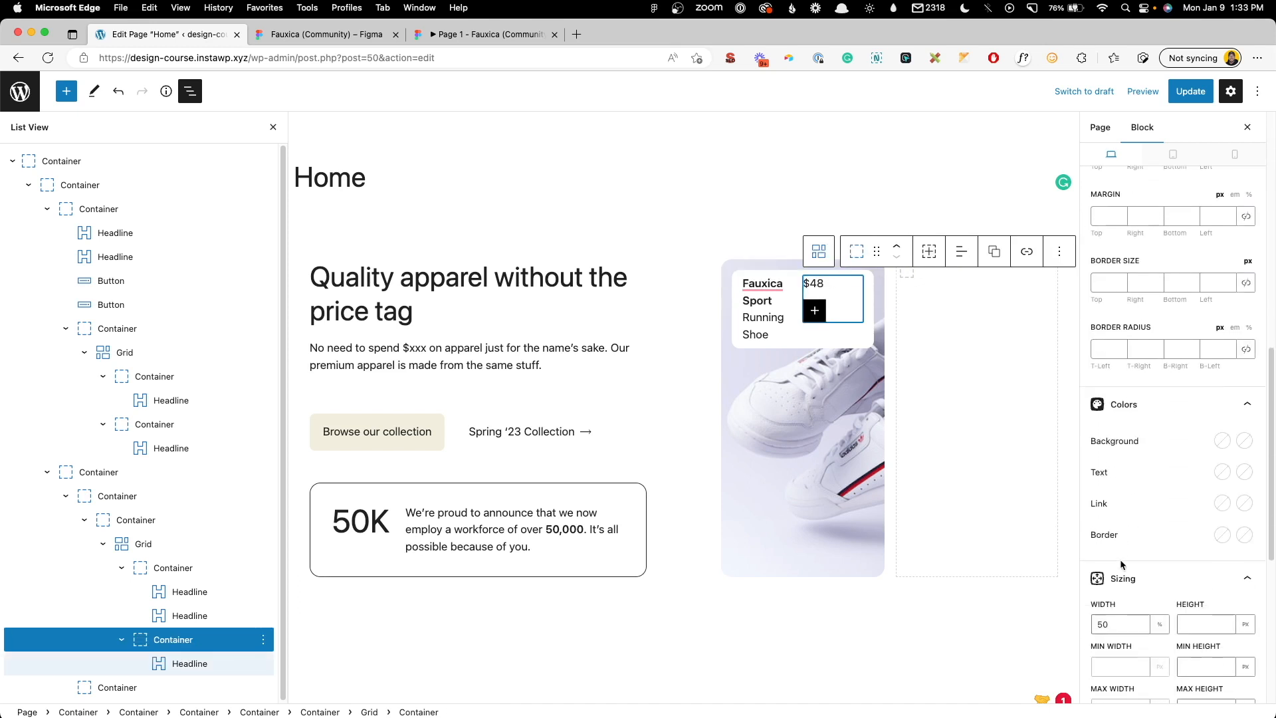
{"action": "left_click_drag", "start_coordinate": [1114, 511], "coordinate": [1074, 512]}
{"action": "key", "text": "BackSpace"}
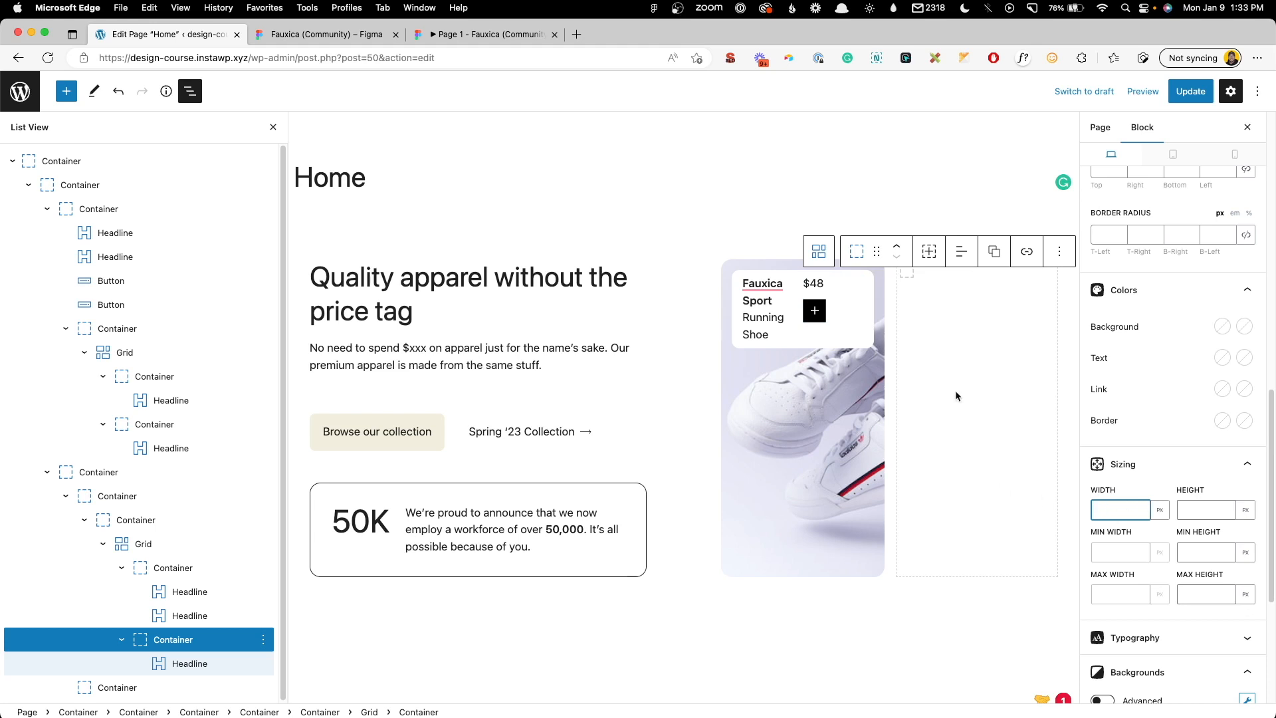
Step: Set the flex grow of the container holding the product name to 1
{"action": "left_click", "coordinate": [770, 284]}
{"action": "left_click", "coordinate": [749, 252]}
{"action": "scroll", "coordinate": [1106, 293], "scroll_direction": "up", "scroll_amount": 10}
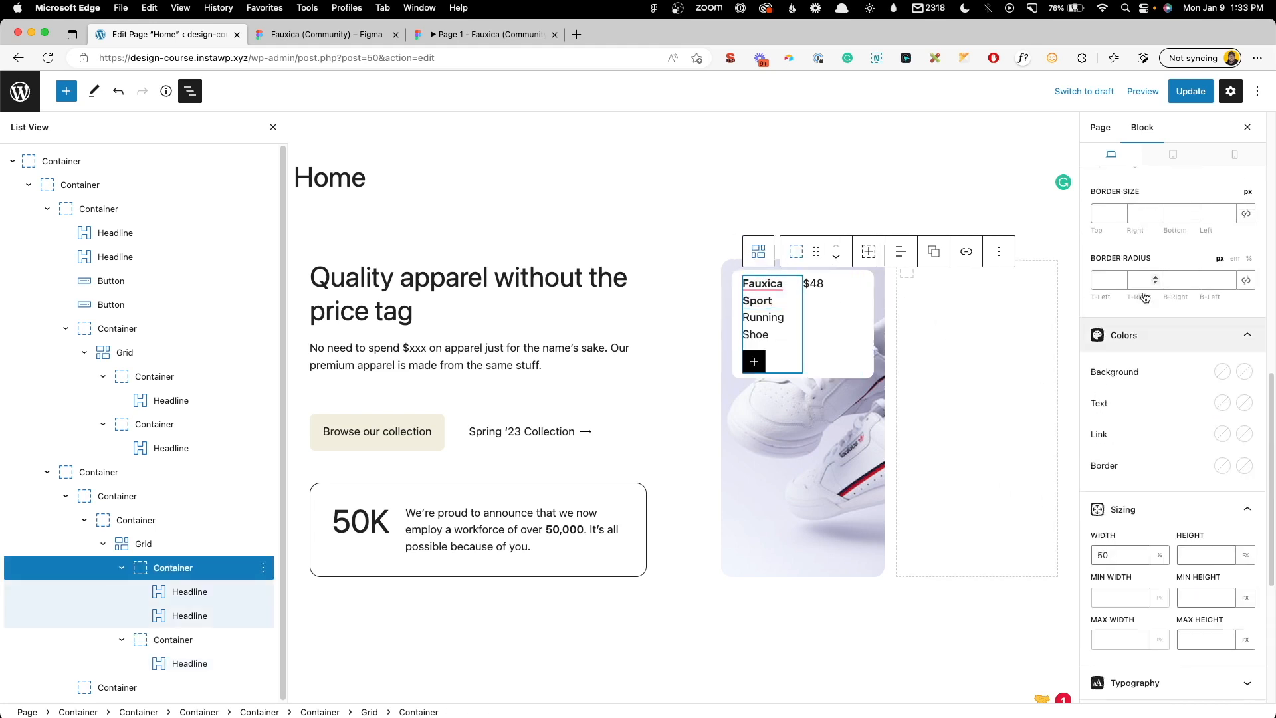
{"action": "left_click", "coordinate": [1109, 305]}
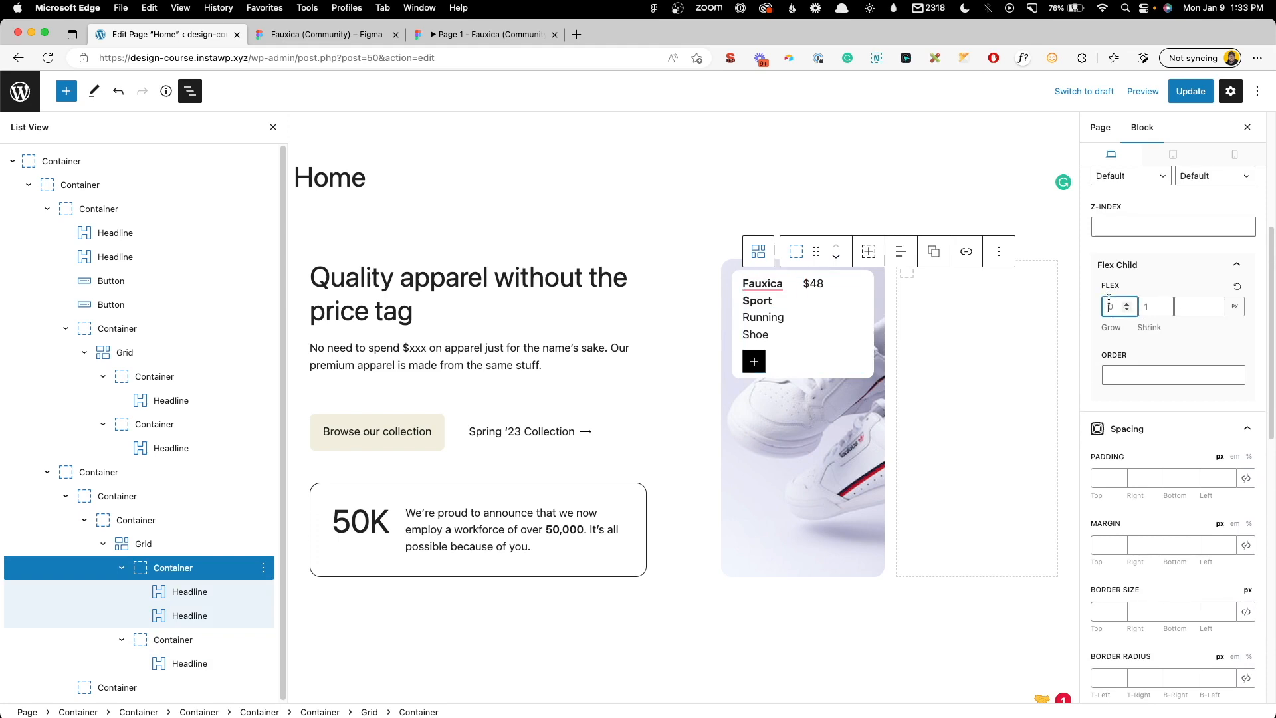
{"action": "type", "text": "1"}
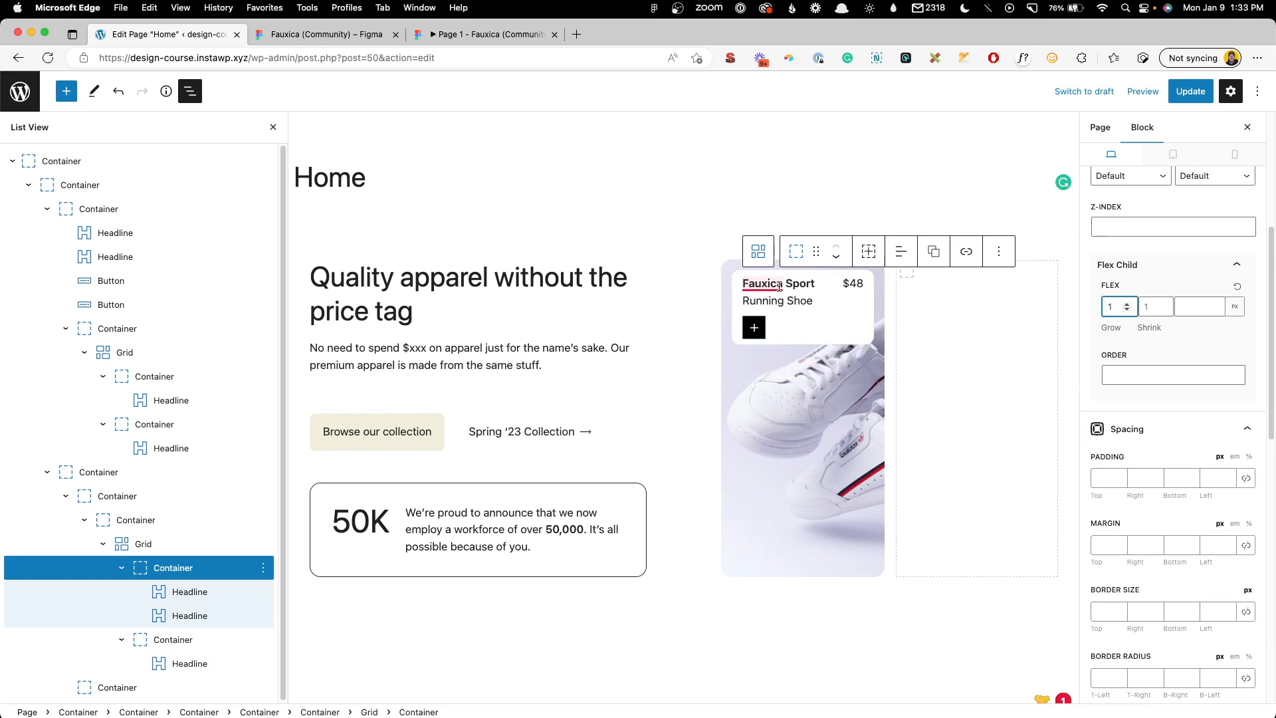
Step: Check the label's divider in Figma and give the product name container a 1 px light grey right border in WordPress
{"action": "left_click", "coordinate": [319, 34]}
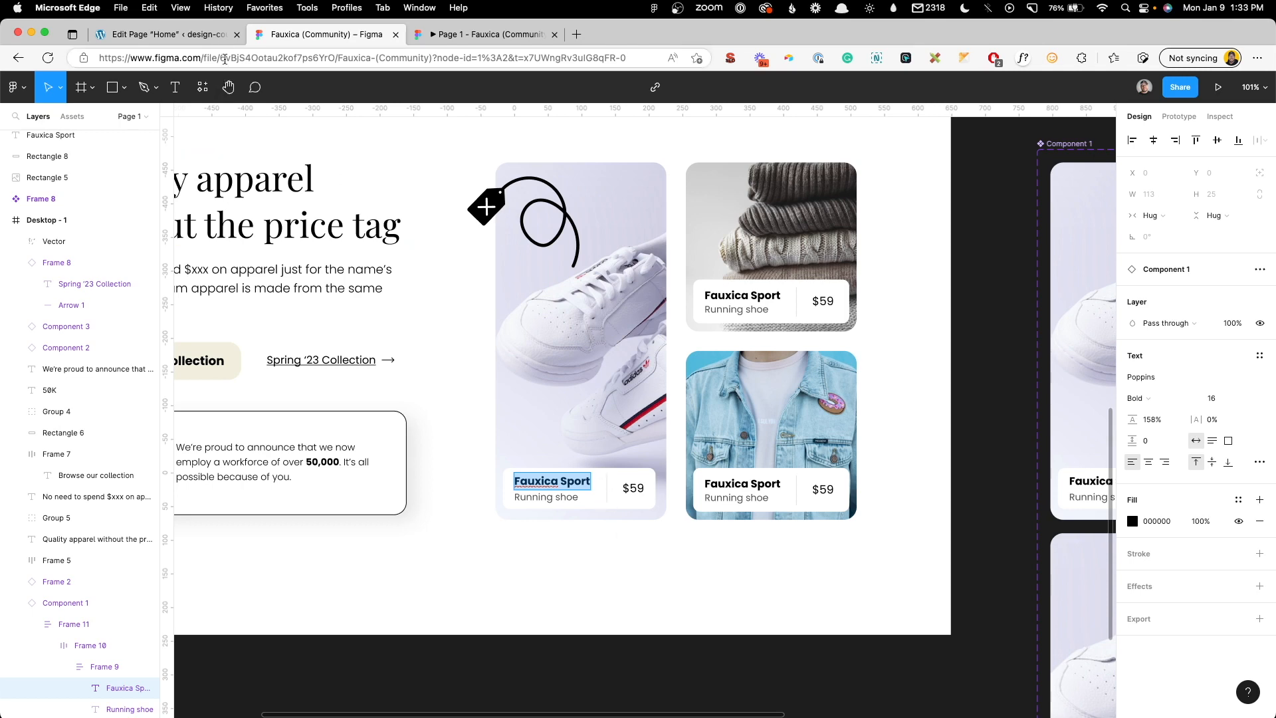
{"action": "left_click", "coordinate": [226, 37]}
{"action": "scroll", "coordinate": [1153, 484], "scroll_direction": "down", "scroll_amount": 5}
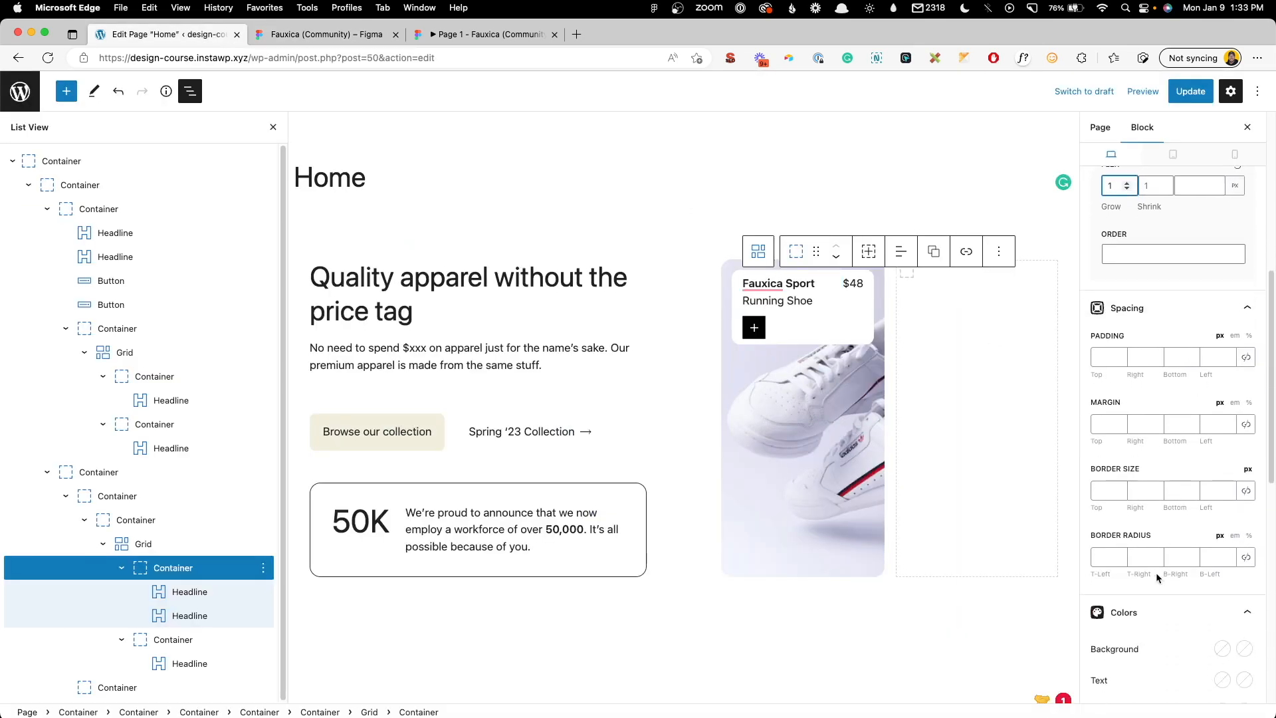
{"action": "left_click", "coordinate": [1155, 486]}
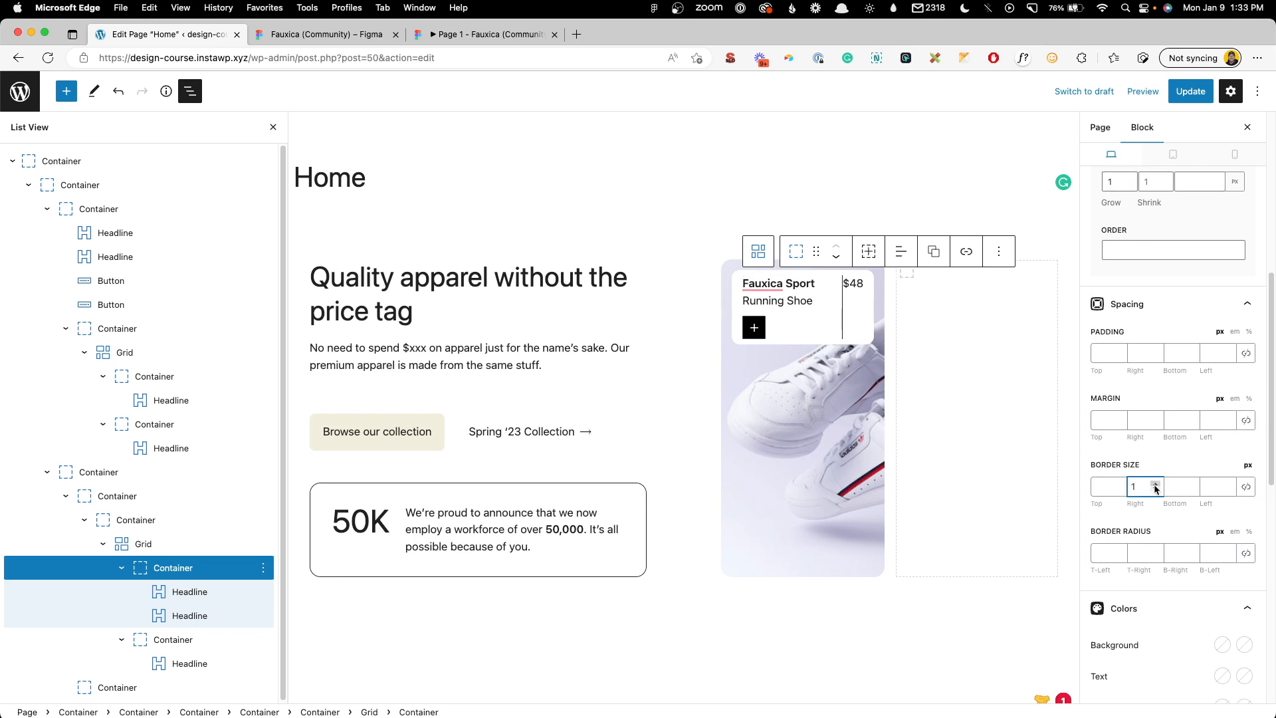
{"action": "scroll", "coordinate": [1216, 585], "scroll_direction": "down", "scroll_amount": 4}
{"action": "left_click", "coordinate": [1222, 628]}
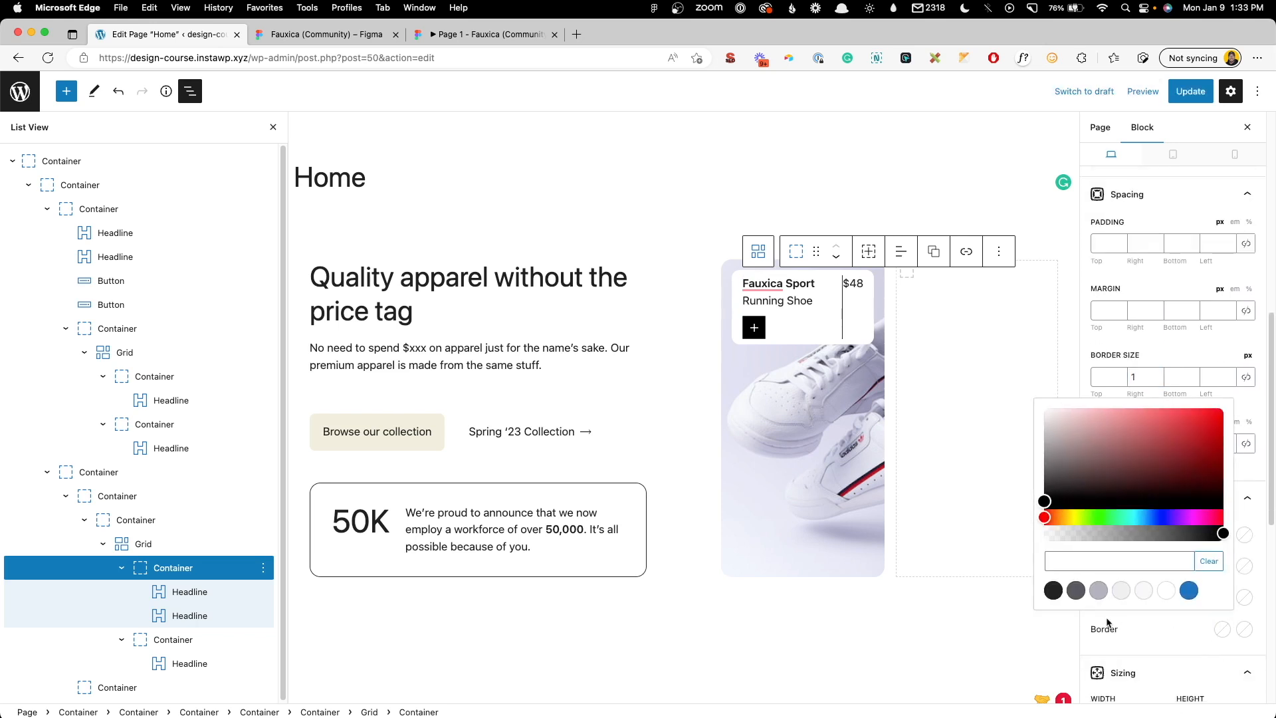
{"action": "left_click", "coordinate": [1121, 590]}
{"action": "left_click", "coordinate": [1134, 631]}
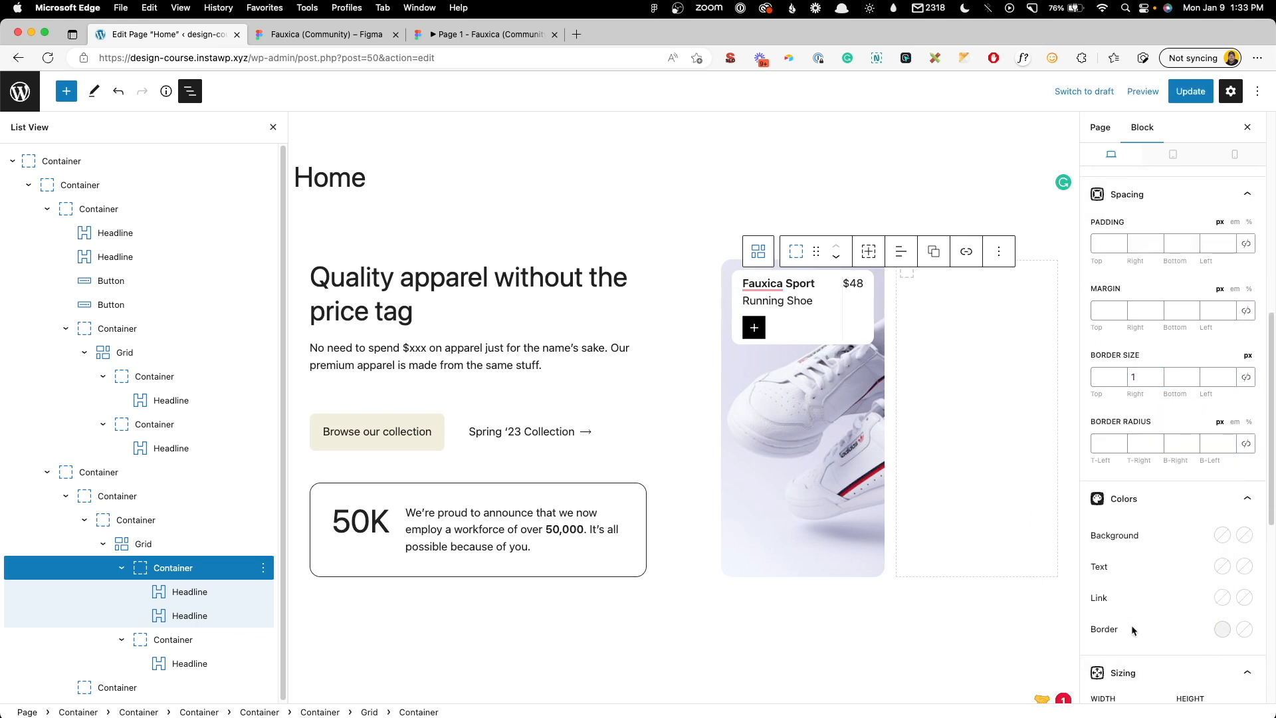
Step: Set the price container's padding to 16 px on the left and 0 px on the other sides
{"action": "left_click", "coordinate": [849, 285]}
{"action": "left_click", "coordinate": [752, 251]}
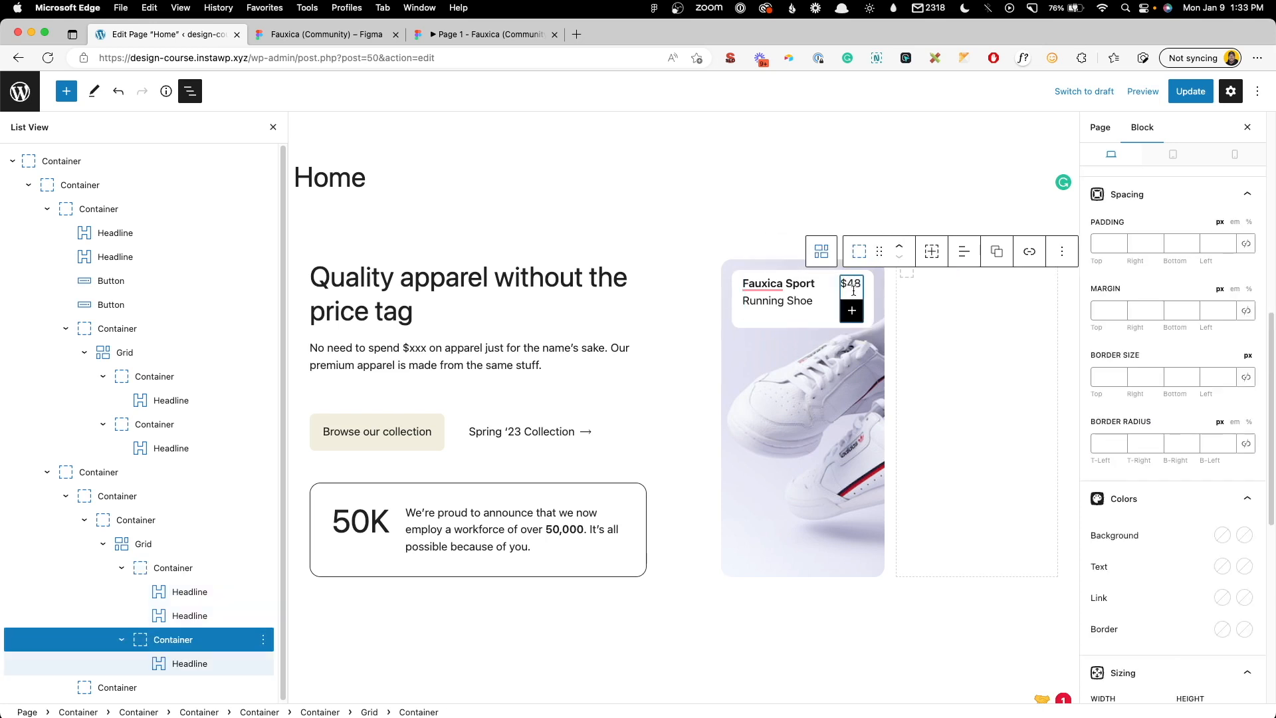
{"action": "left_click", "coordinate": [1244, 244]}
{"action": "left_click", "coordinate": [1190, 246]}
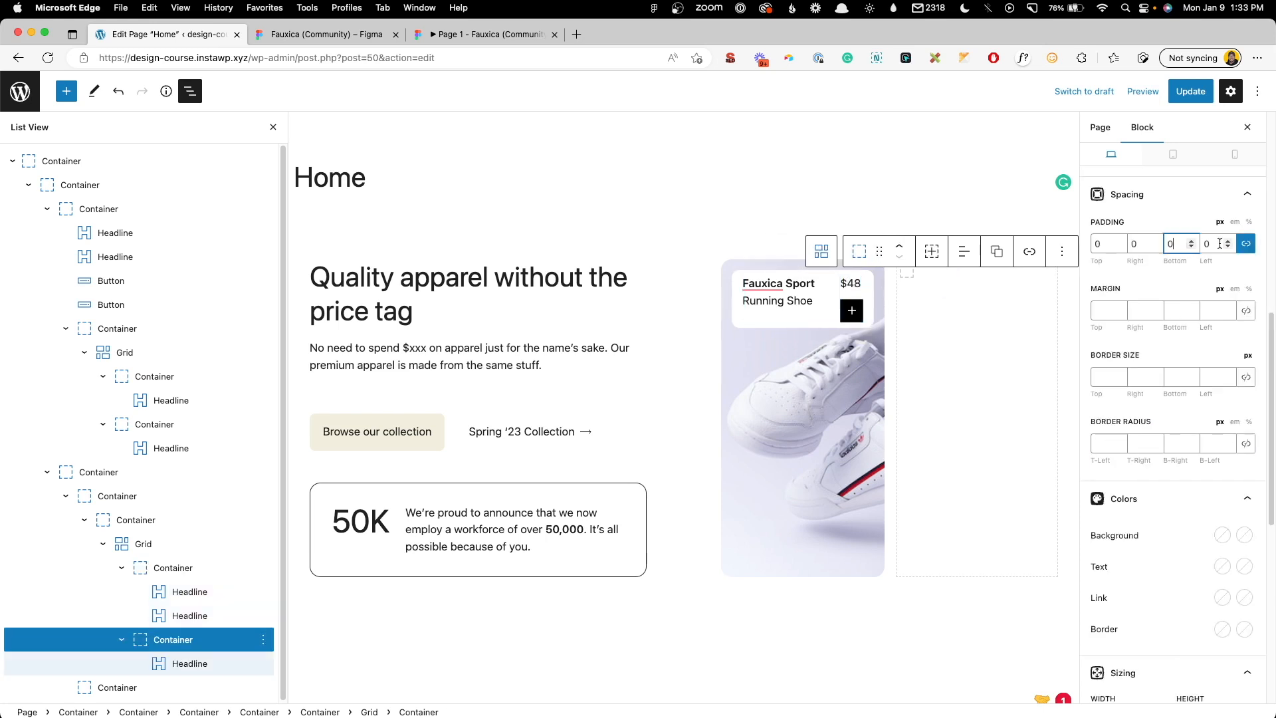
{"action": "left_click", "coordinate": [1243, 244]}
{"action": "left_click_drag", "start_coordinate": [1213, 244], "coordinate": [1145, 233]}
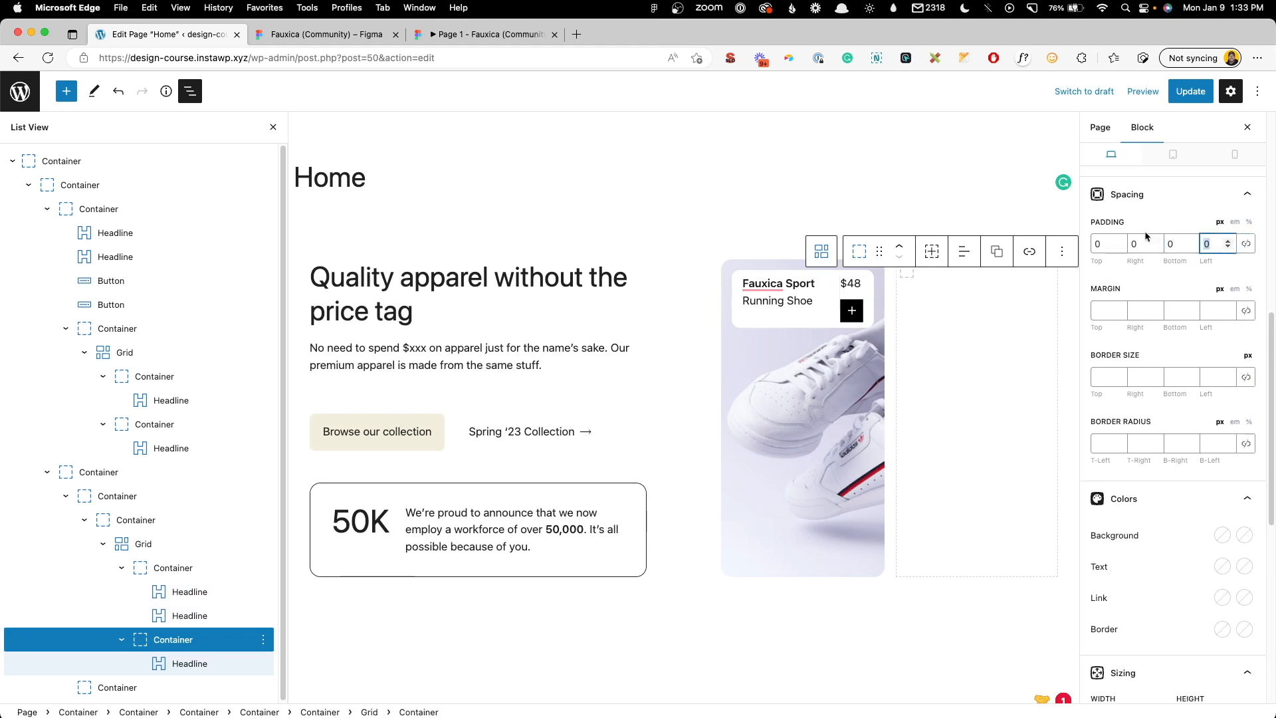
{"action": "type", "text": "16"}
{"action": "left_click", "coordinate": [820, 389]}
{"action": "left_click", "coordinate": [666, 207]}
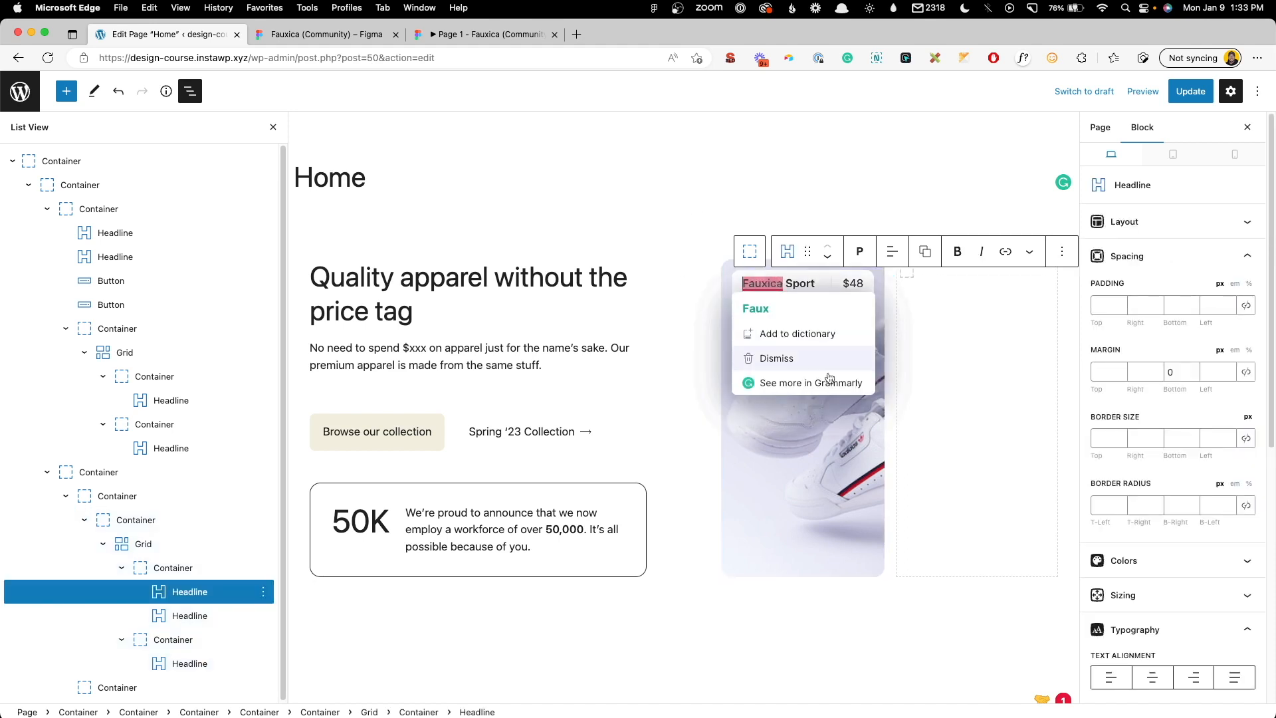
Step: Set the shoe card container's display to Flex with column direction and justify its content to the end
{"action": "left_click", "coordinate": [800, 533]}
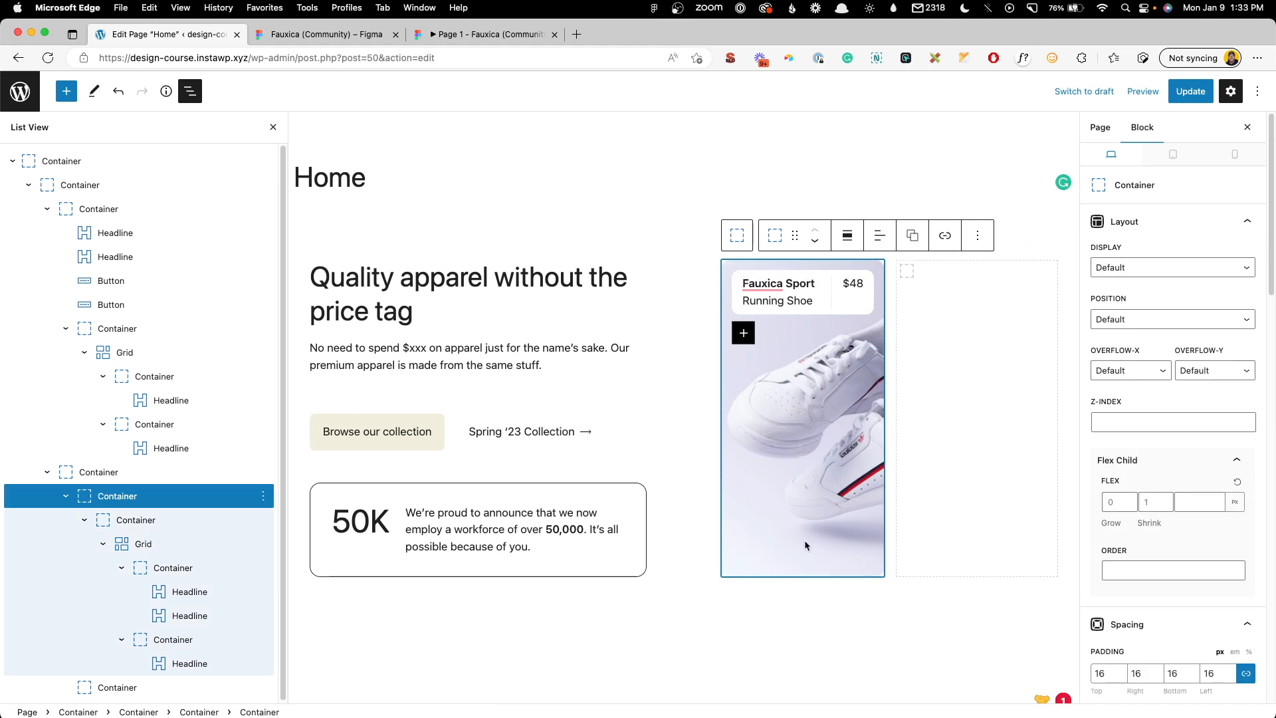
{"action": "left_click", "coordinate": [1139, 269]}
{"action": "left_click", "coordinate": [1127, 311]}
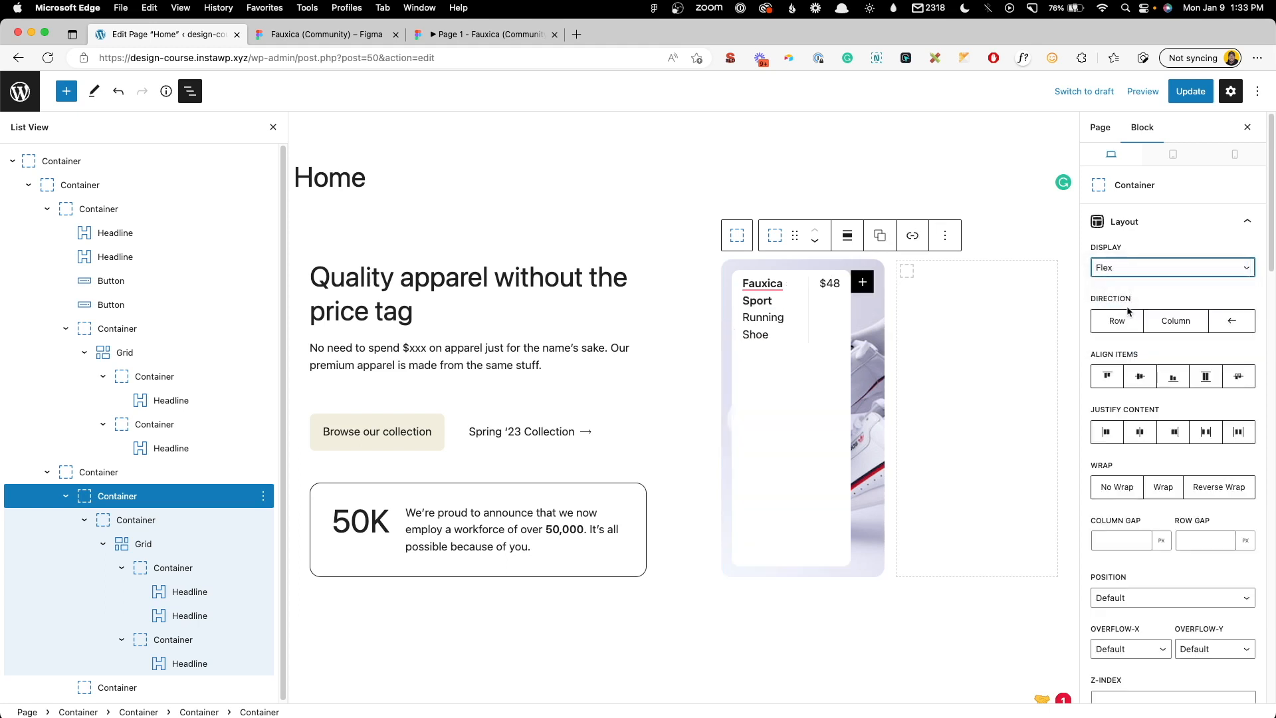
{"action": "left_click", "coordinate": [1186, 327]}
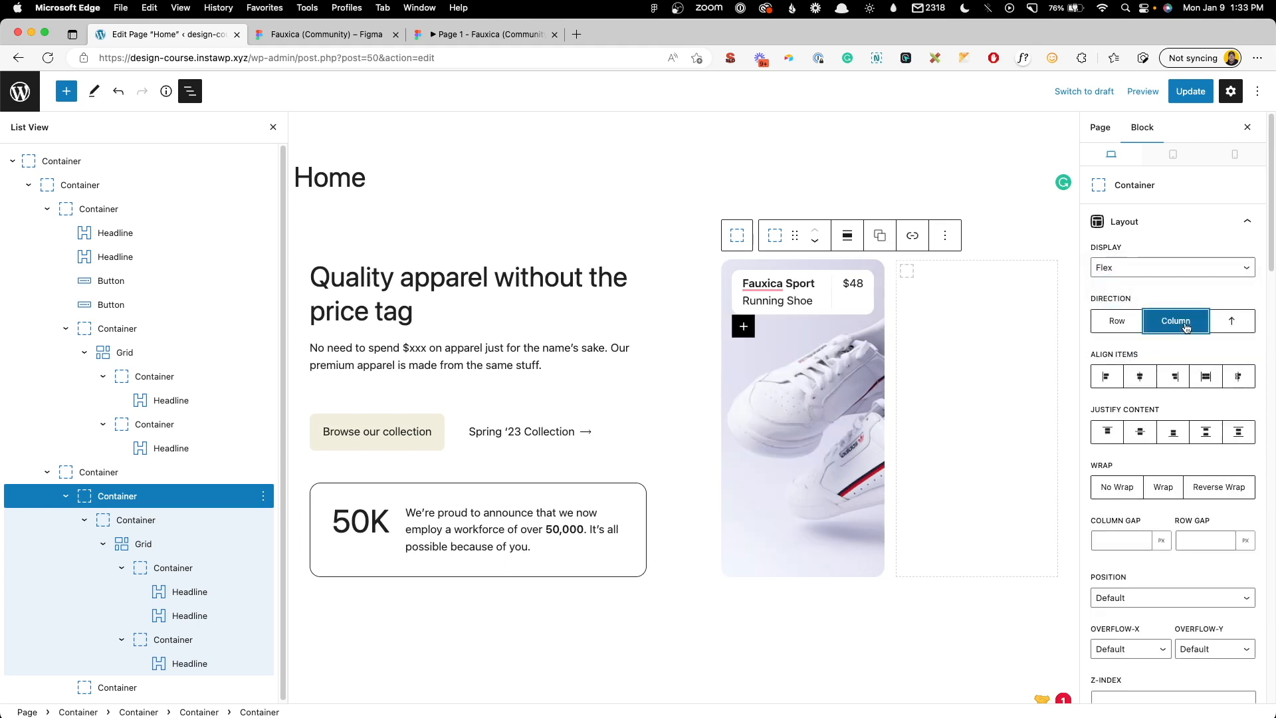
{"action": "left_click", "coordinate": [1174, 432]}
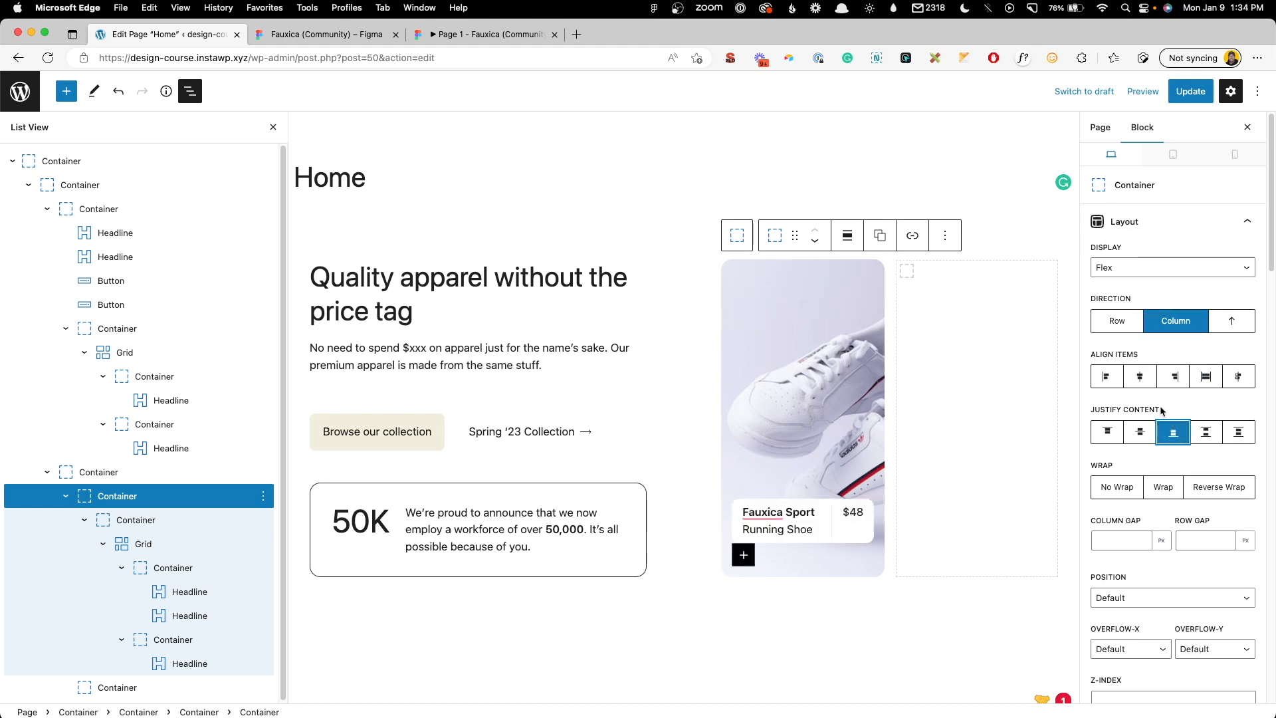
Step: Compare the "Fauxica Sport" headline in WordPress with the shoe card's label in Figma
{"action": "left_click", "coordinate": [749, 512]}
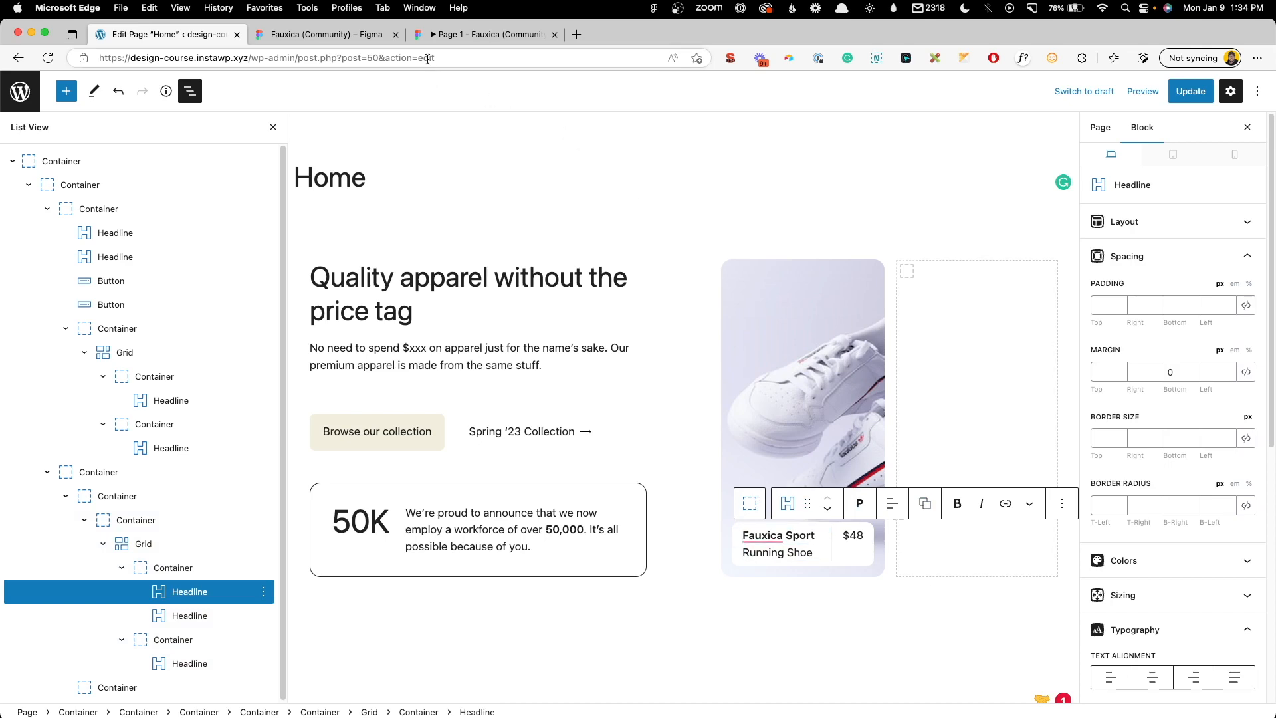
{"action": "left_click", "coordinate": [352, 37]}
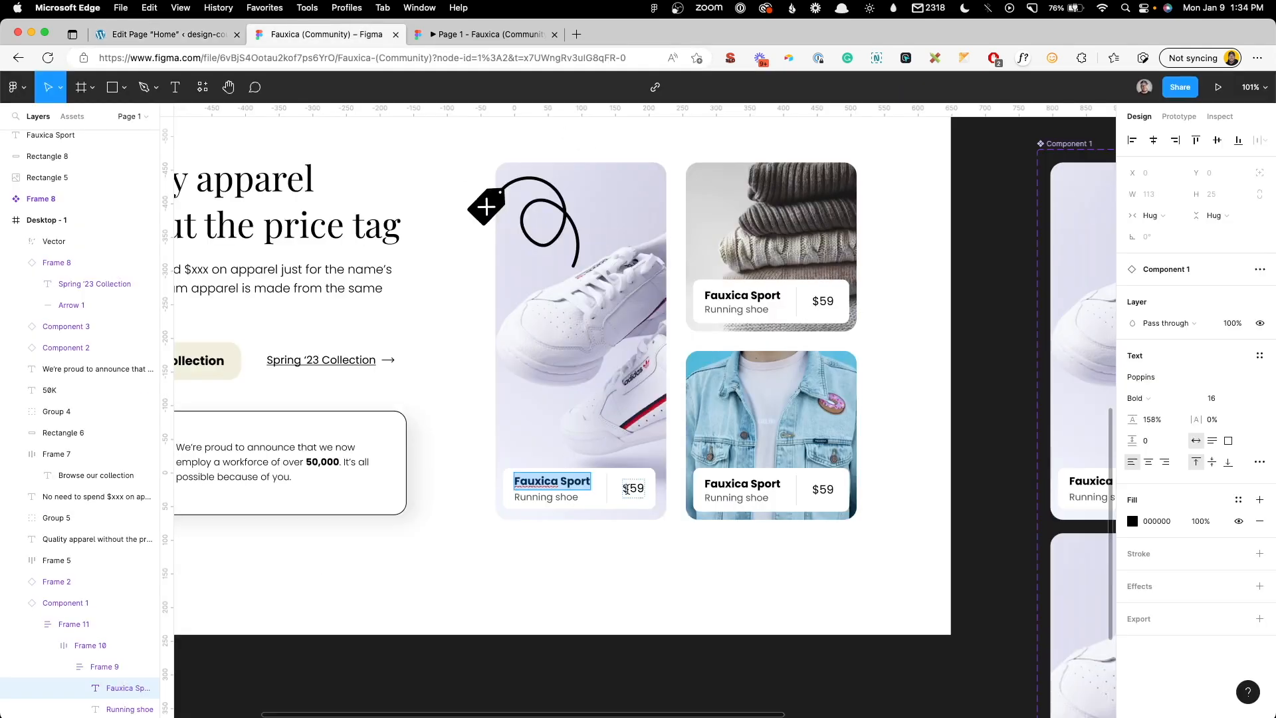
{"action": "left_click", "coordinate": [212, 36]}
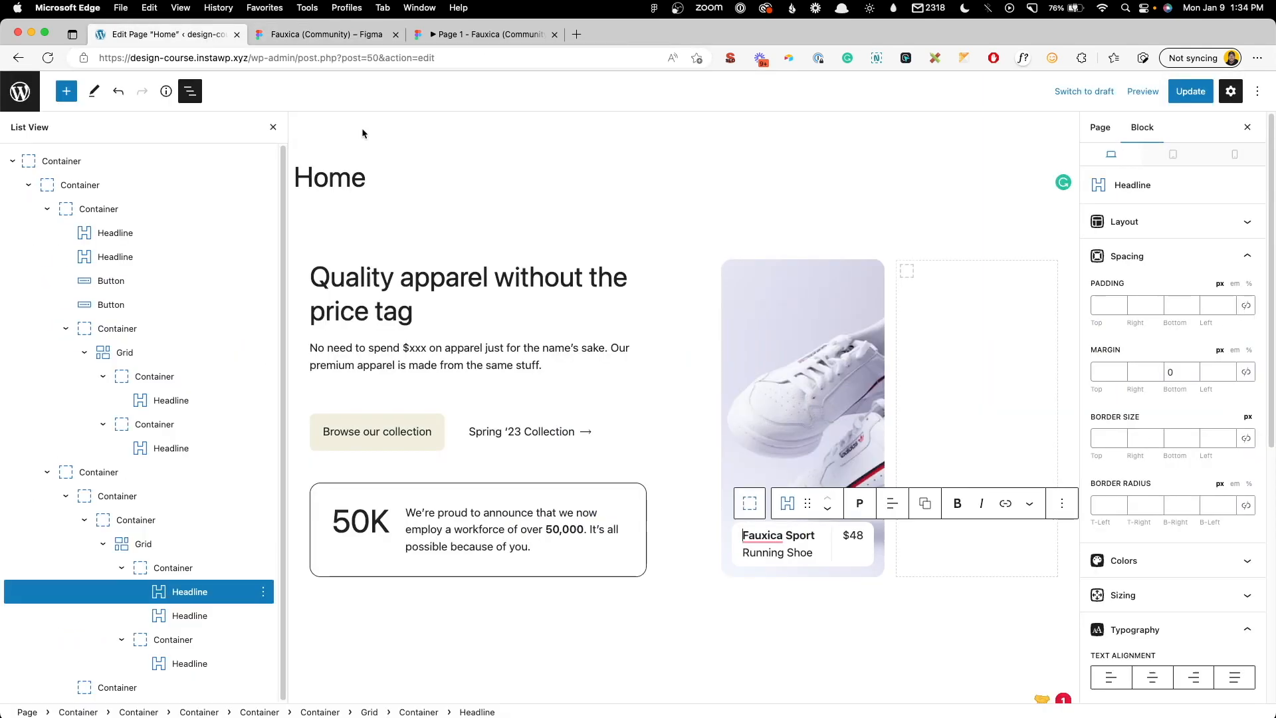
Step: Set the vertical alignment of the shoe card label's grid to Center
{"action": "left_click", "coordinate": [754, 508]}
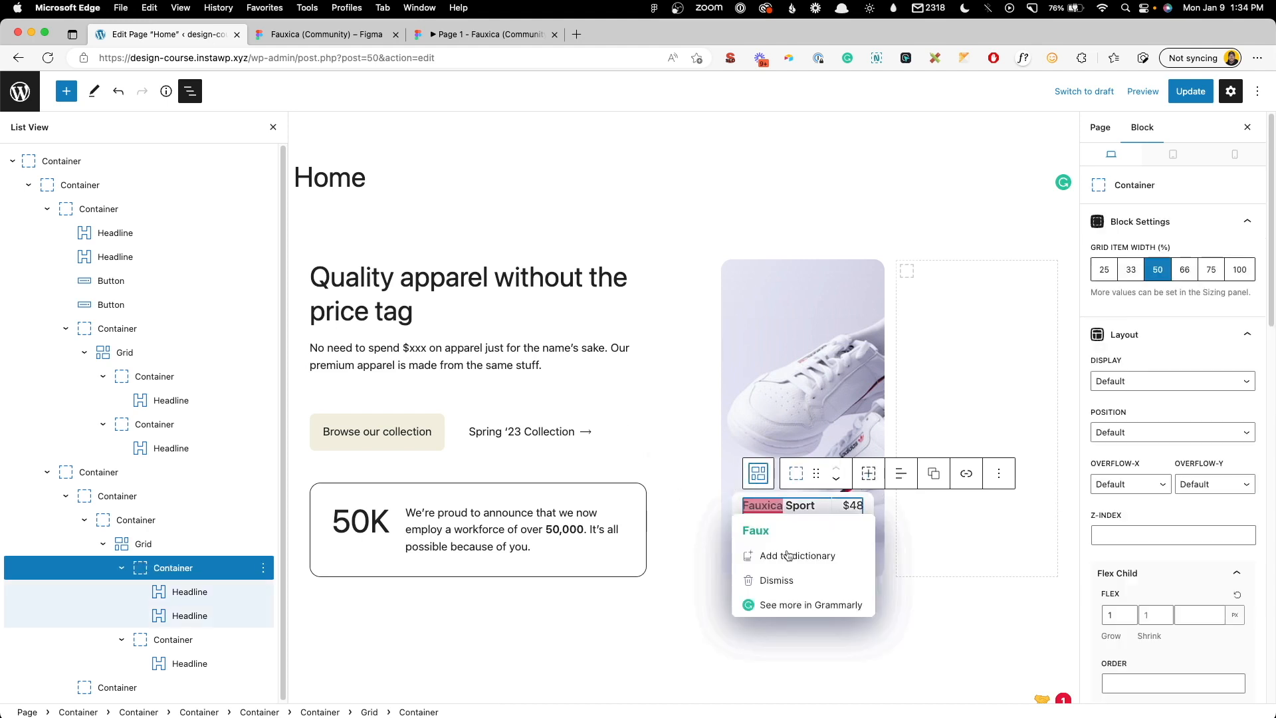
{"action": "left_click", "coordinate": [758, 474]}
{"action": "left_click", "coordinate": [1153, 376]}
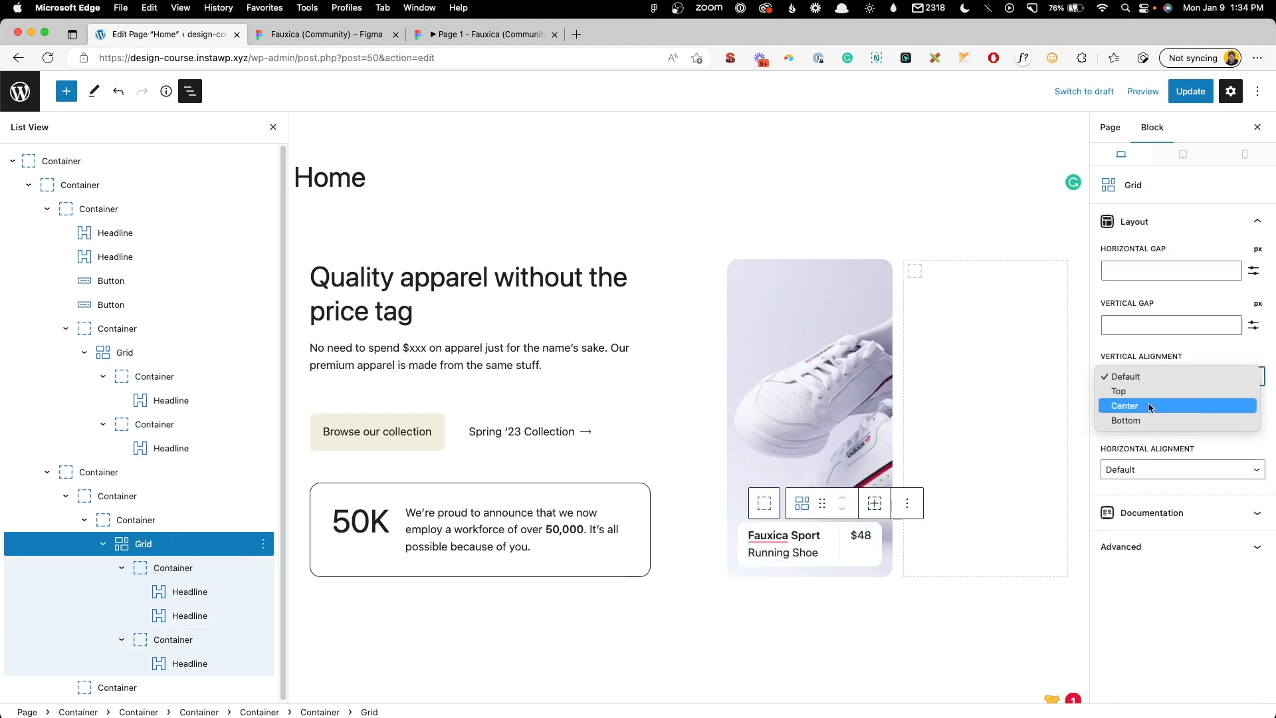
{"action": "left_click", "coordinate": [1149, 404]}
{"action": "left_click", "coordinate": [871, 640]}
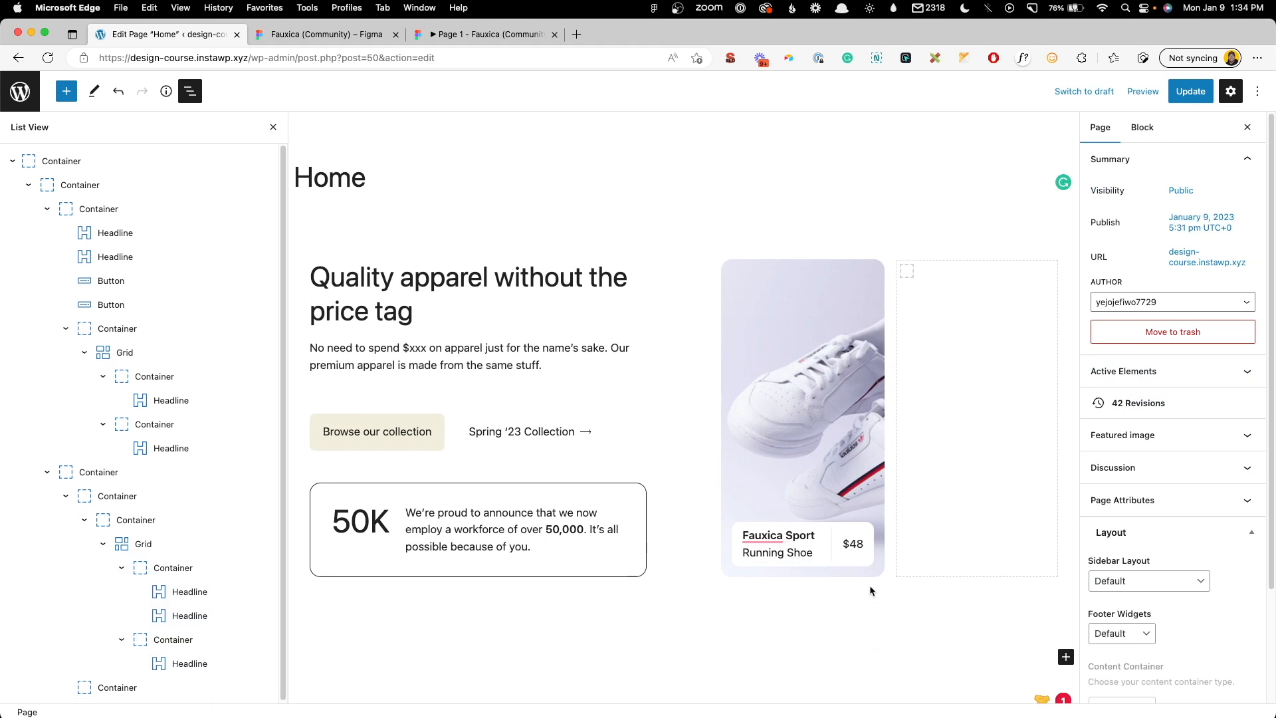
Step: Enable the Transform effect on the shoe card container and add a Scale transform
{"action": "left_click", "coordinate": [857, 316]}
{"action": "left_click", "coordinate": [862, 310]}
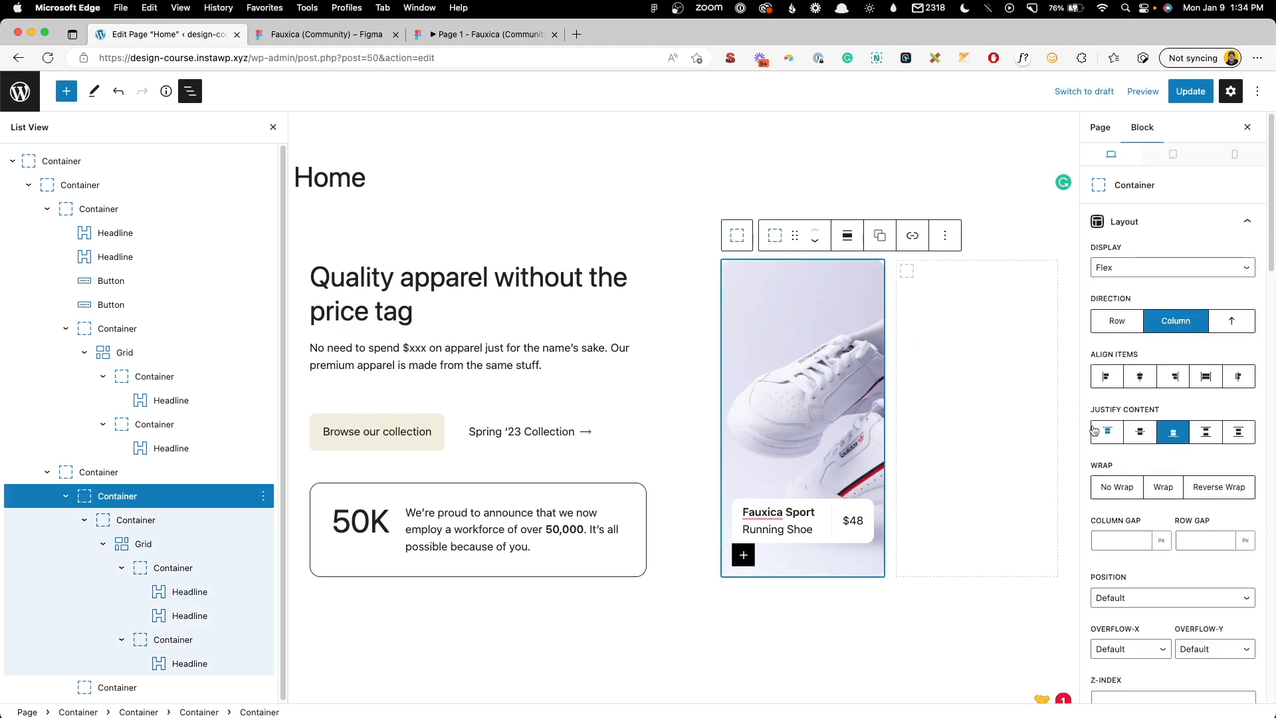
{"action": "scroll", "coordinate": [1102, 432], "scroll_direction": "down", "scroll_amount": 15}
{"action": "scroll", "coordinate": [1118, 441], "scroll_direction": "down", "scroll_amount": 1}
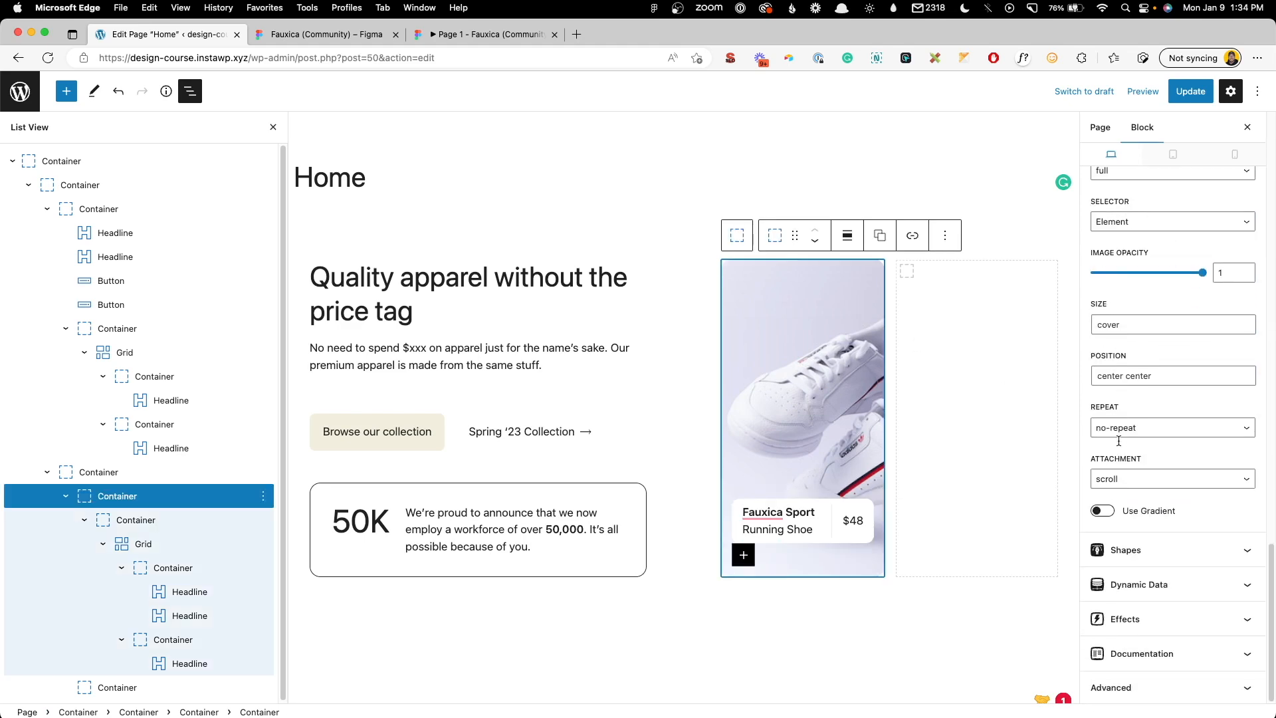
{"action": "left_click", "coordinate": [1130, 627]}
{"action": "scroll", "coordinate": [1146, 542], "scroll_direction": "down", "scroll_amount": 2}
{"action": "left_click", "coordinate": [1102, 587]}
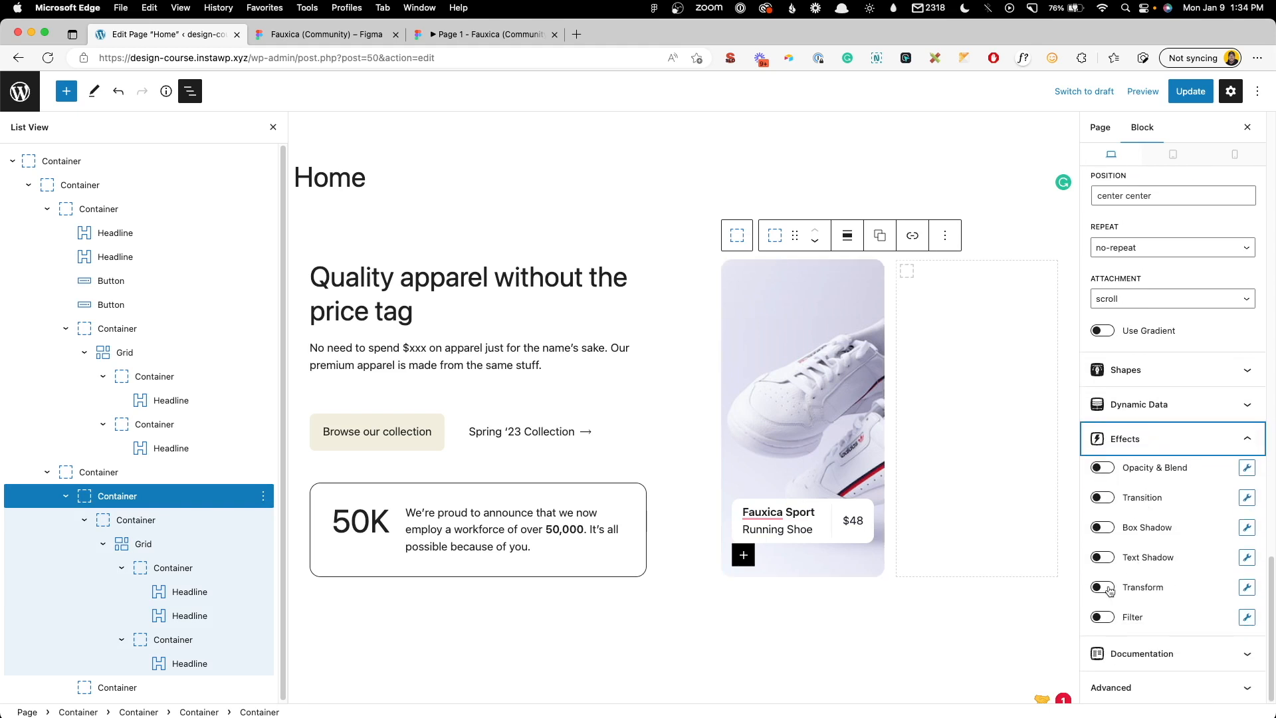
{"action": "left_click", "coordinate": [1246, 587]}
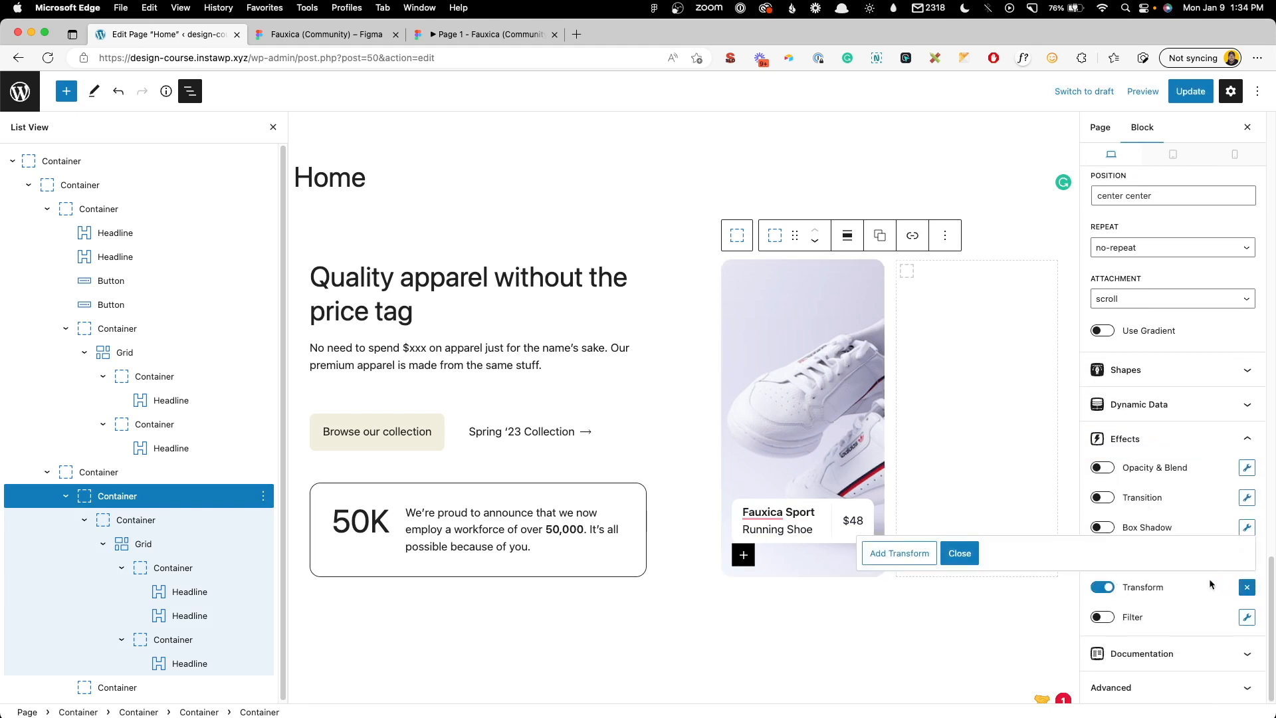
{"action": "left_click", "coordinate": [904, 552]}
{"action": "left_click", "coordinate": [897, 480]}
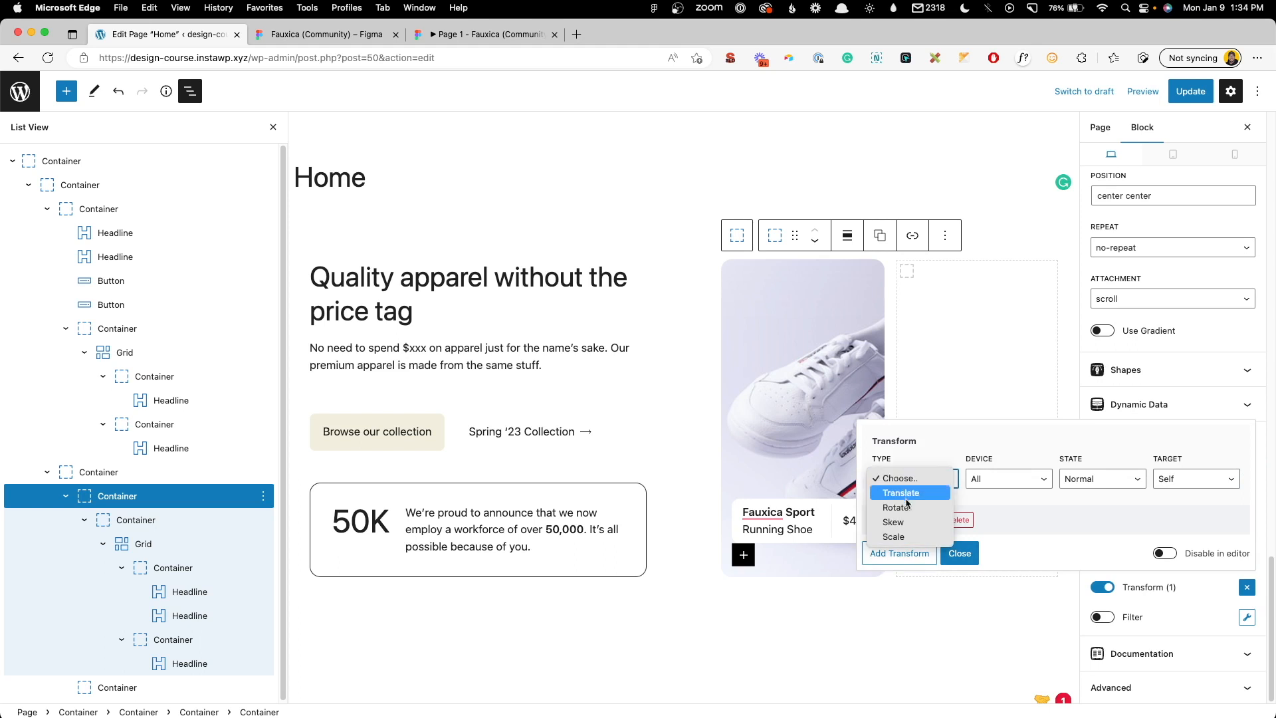
{"action": "left_click", "coordinate": [908, 534]}
Step: Apply the shoe card's scale transform to the Background Image in the Hover state with a scale of 1.2
{"action": "left_click", "coordinate": [1079, 436]}
{"action": "left_click", "coordinate": [1077, 455]}
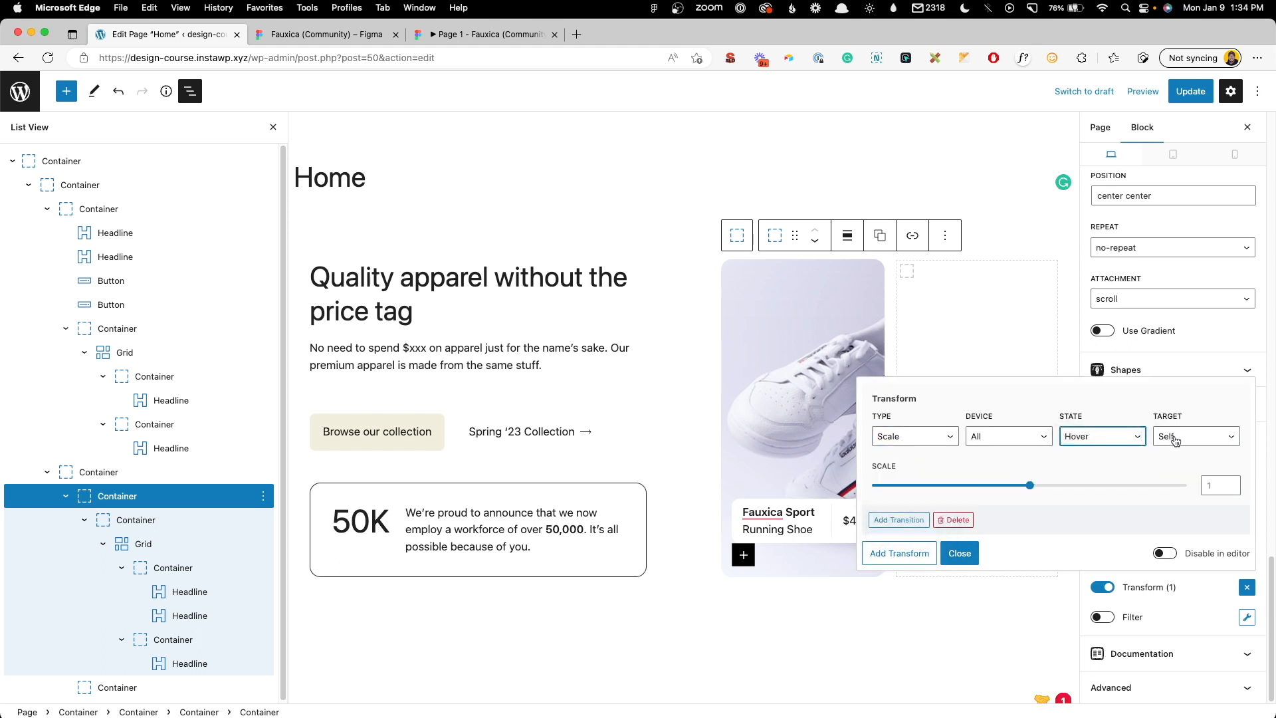
{"action": "left_click", "coordinate": [1192, 435]}
{"action": "left_click", "coordinate": [1186, 465]}
{"action": "left_click", "coordinate": [1214, 483]}
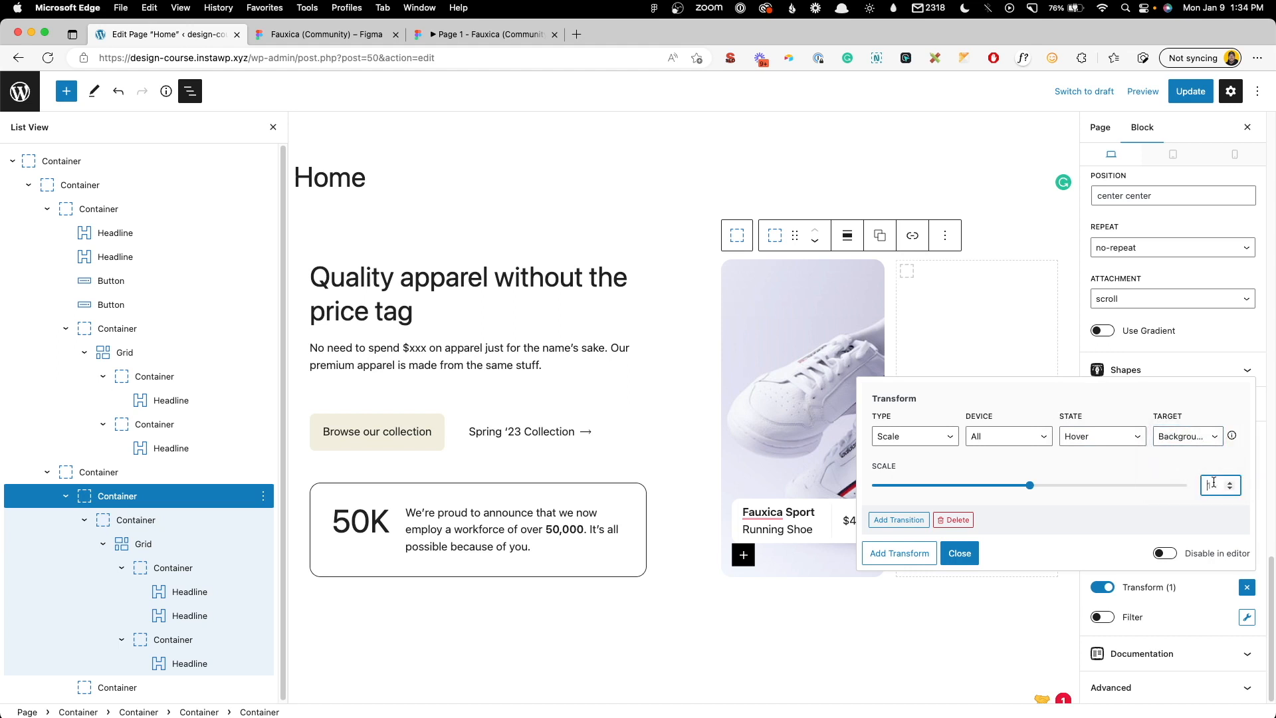
{"action": "type", "text": ".2"}
{"action": "left_click", "coordinate": [961, 553]}
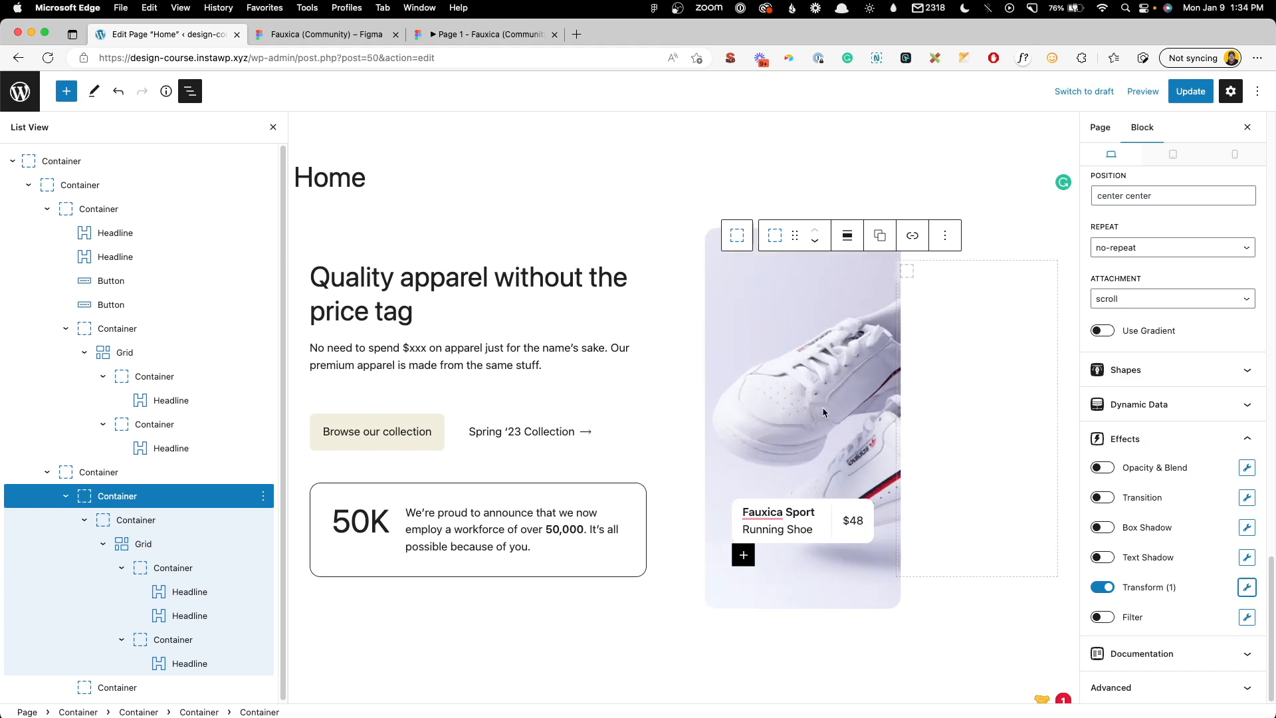
Step: Set both Overflow-X and Overflow-Y of the shoe card container to Hidden
{"action": "scroll", "coordinate": [1170, 399], "scroll_direction": "up", "scroll_amount": 15}
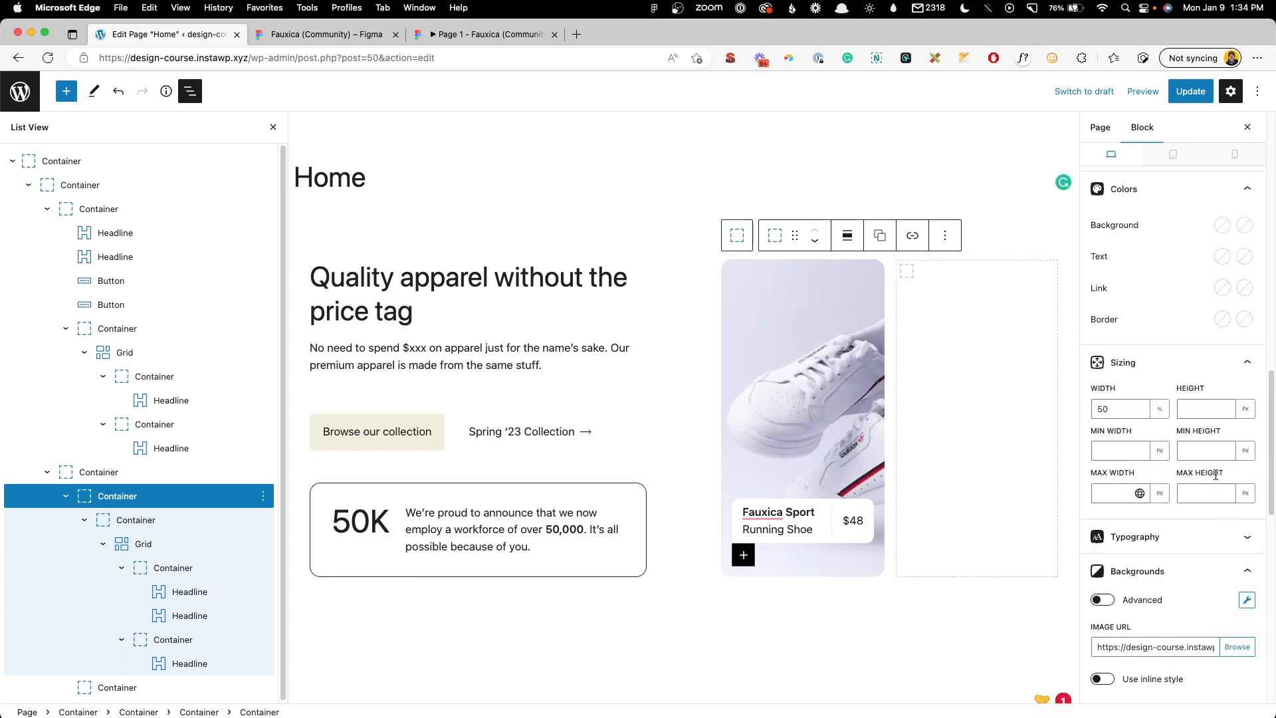
{"action": "scroll", "coordinate": [1170, 389], "scroll_direction": "up", "scroll_amount": 8}
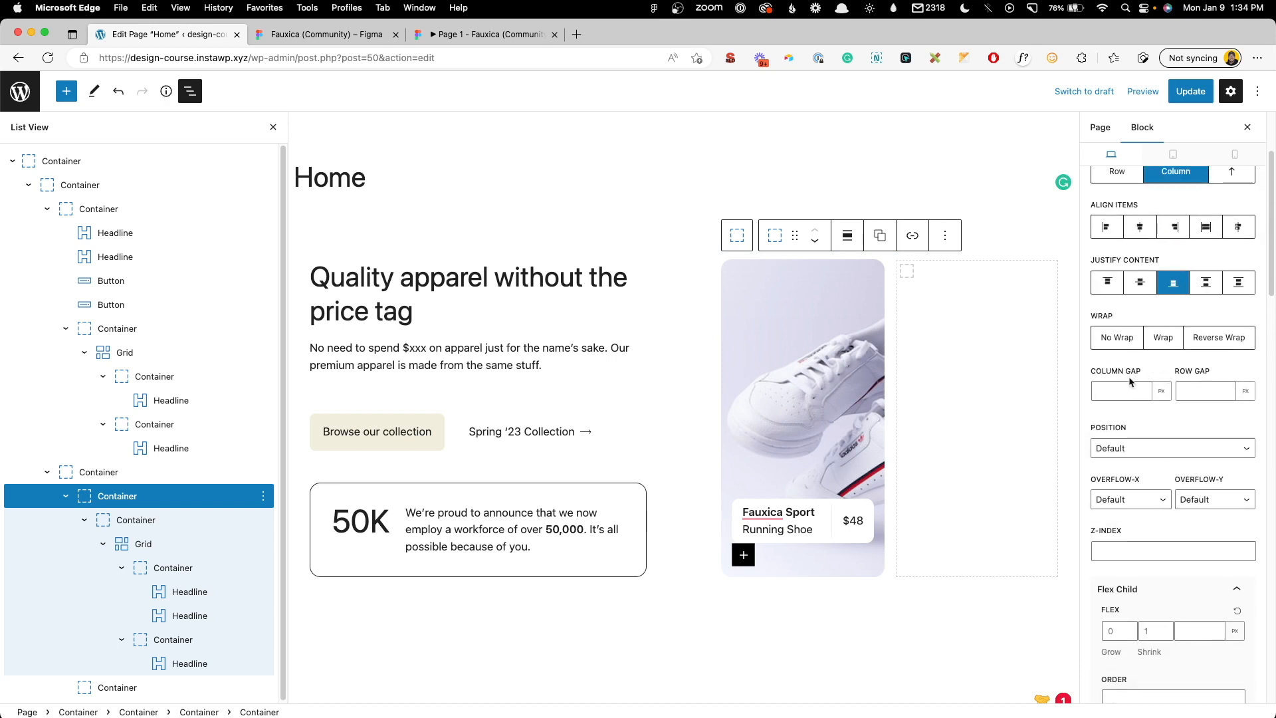
{"action": "left_click", "coordinate": [1126, 472]}
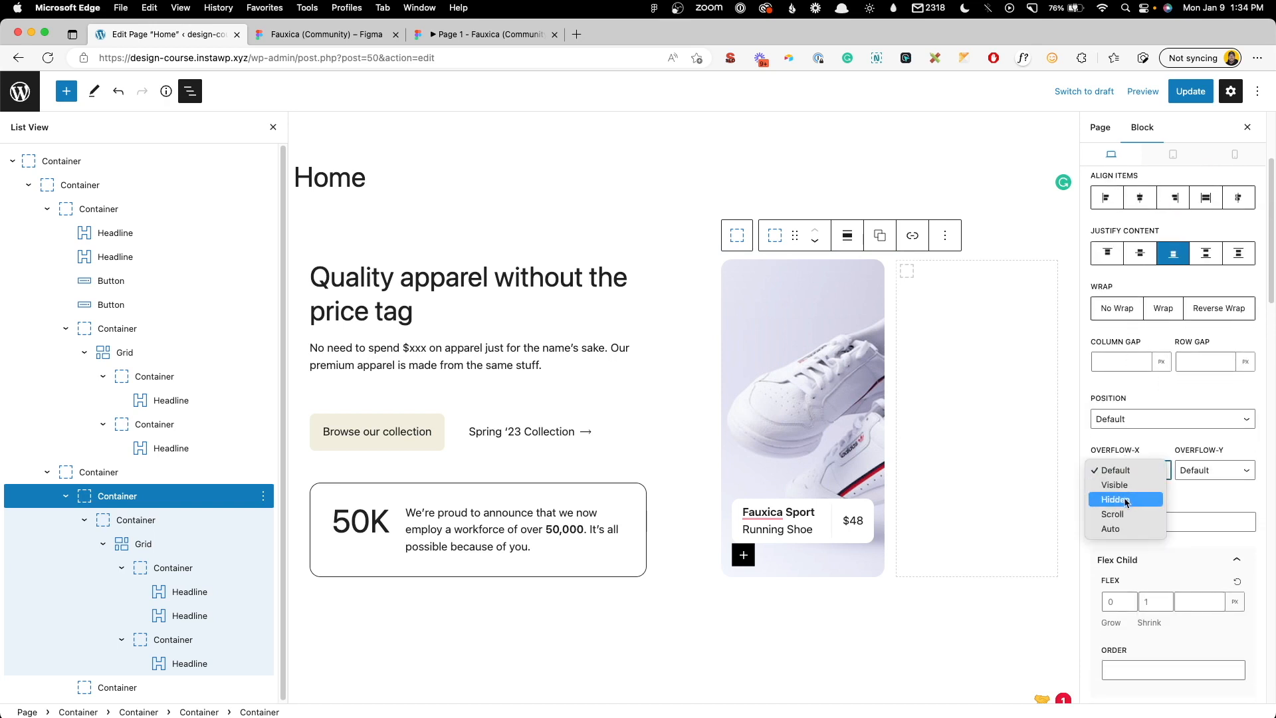
{"action": "left_click", "coordinate": [1127, 499]}
{"action": "left_click", "coordinate": [1212, 469]}
{"action": "left_click", "coordinate": [1192, 499]}
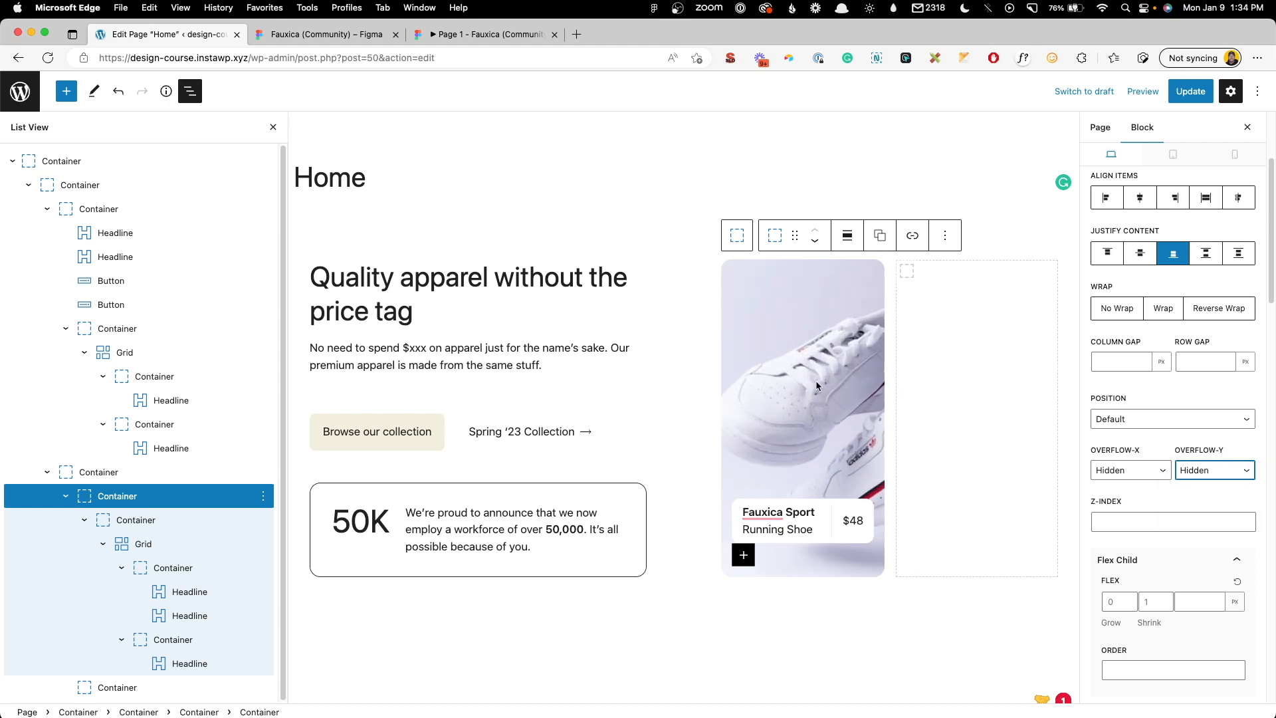
Step: Enable a transition on the shoe card container and target its Background Image
{"action": "scroll", "coordinate": [1123, 511], "scroll_direction": "down", "scroll_amount": 10}
{"action": "left_click", "coordinate": [1102, 497]}
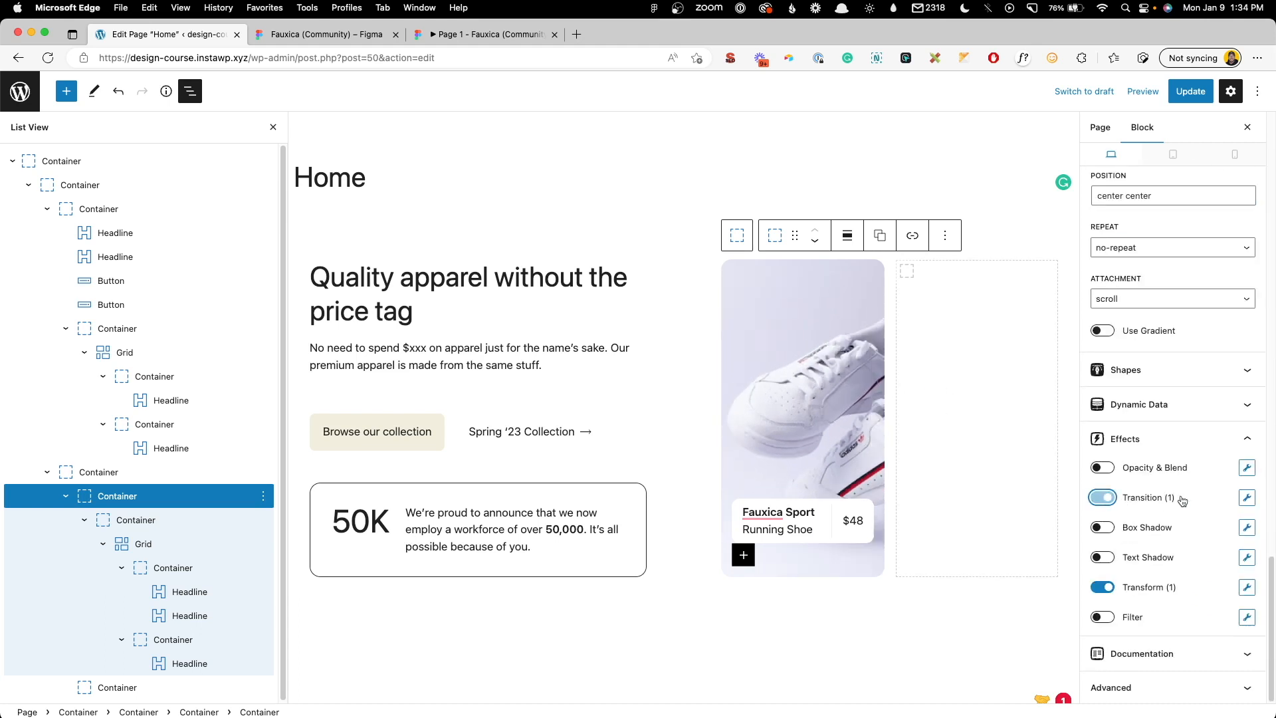
{"action": "left_click", "coordinate": [1246, 497]}
{"action": "left_click", "coordinate": [1169, 299]}
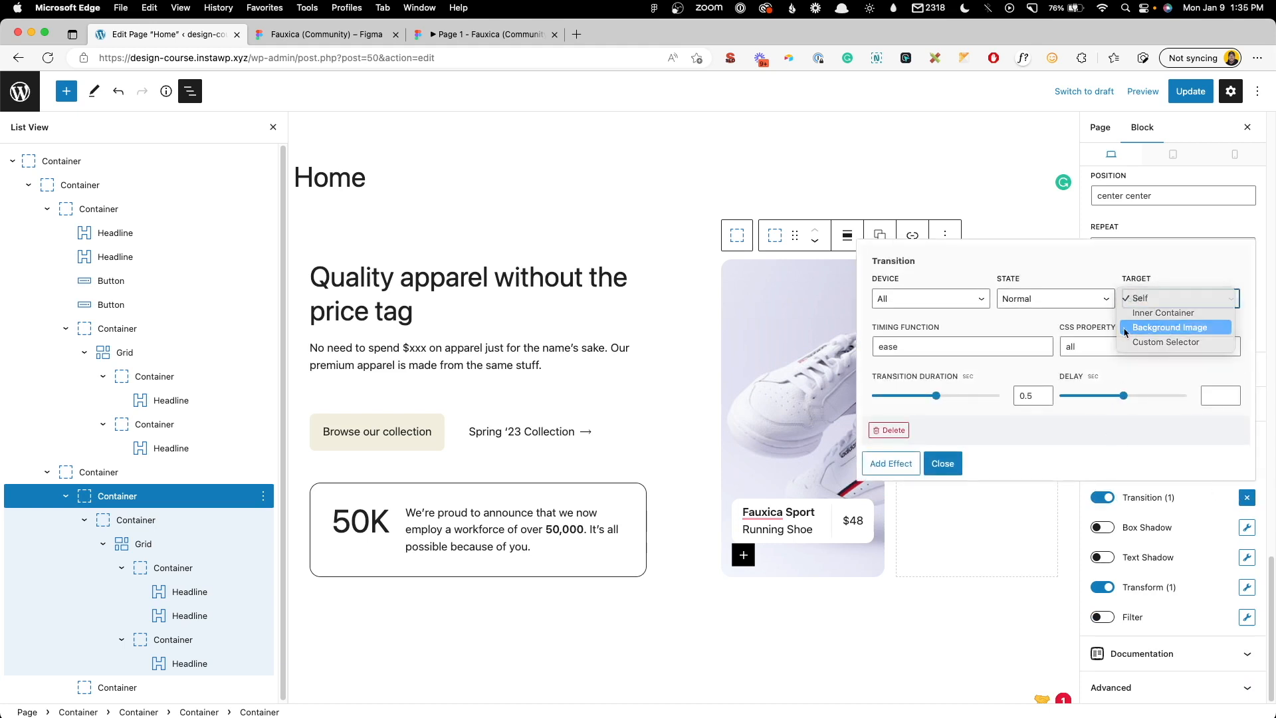
{"action": "left_click", "coordinate": [1166, 329]}
{"action": "left_click", "coordinate": [959, 465]}
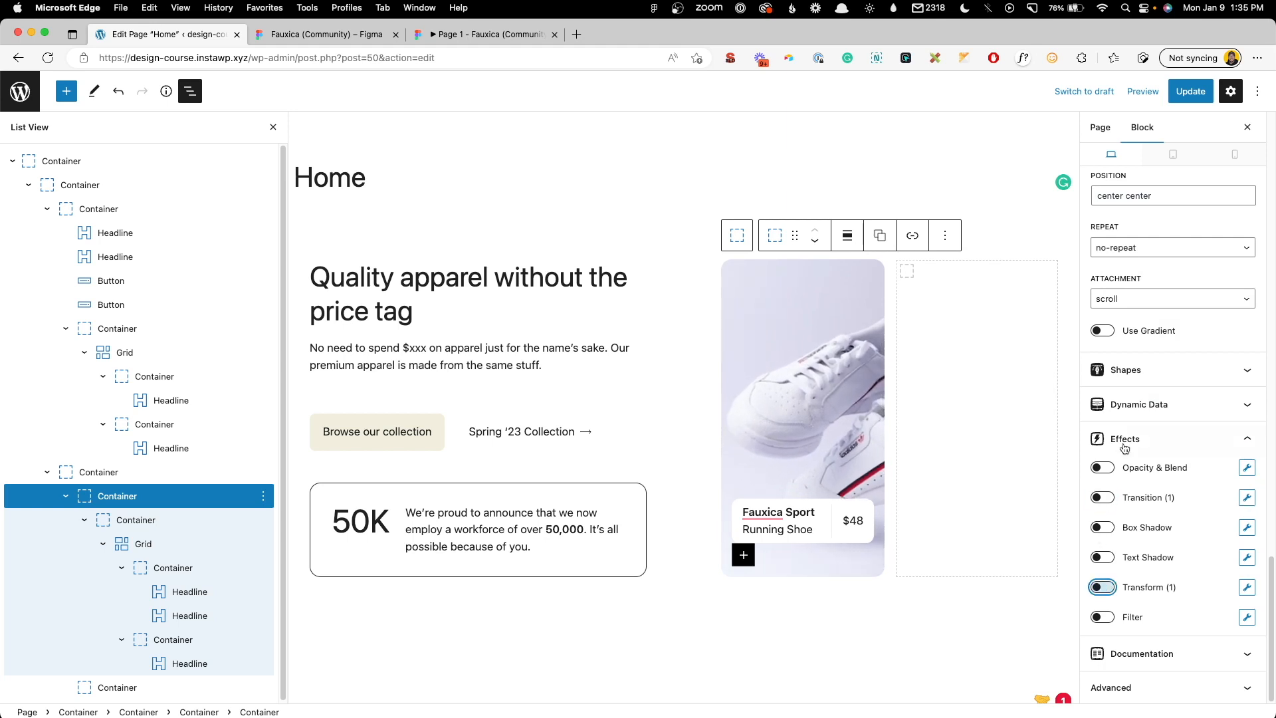
Step: Return the shoe card container's Overflow-X and Overflow-Y to Default
{"action": "scroll", "coordinate": [1126, 433], "scroll_direction": "up", "scroll_amount": 10}
{"action": "scroll", "coordinate": [1126, 433], "scroll_direction": "up", "scroll_amount": 5}
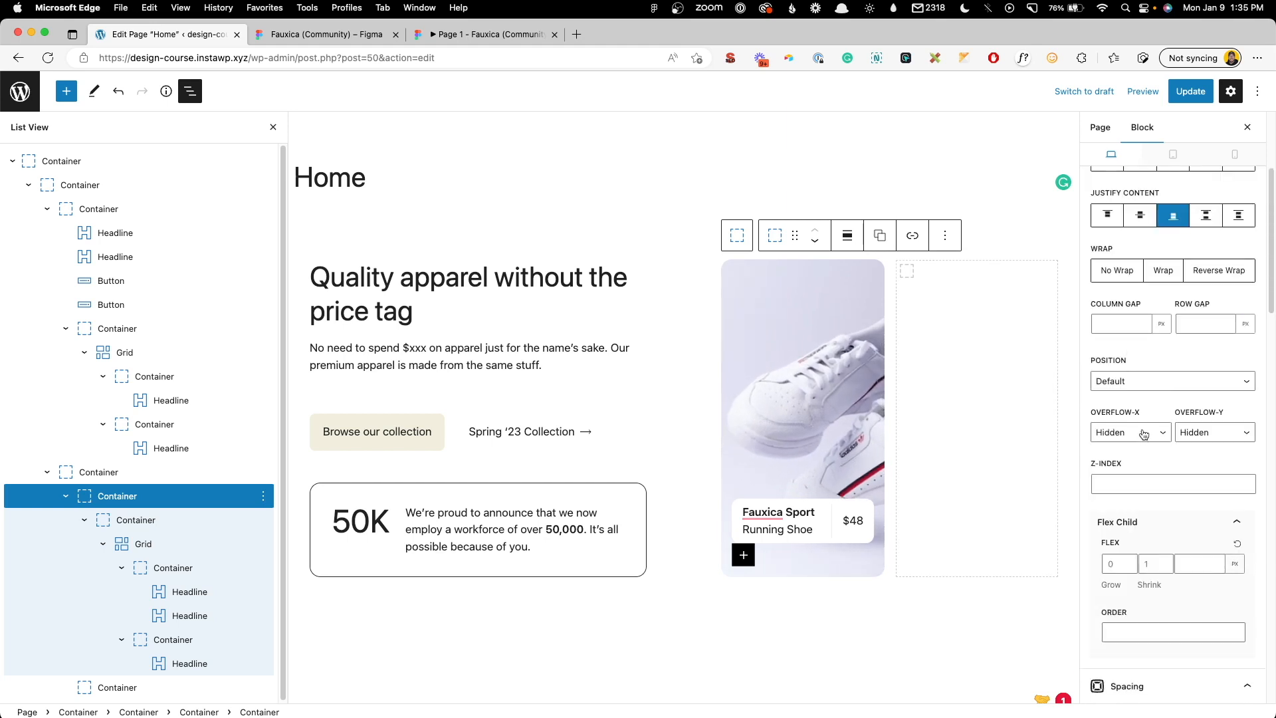
{"action": "left_click", "coordinate": [1133, 432]}
{"action": "left_click", "coordinate": [1199, 432]}
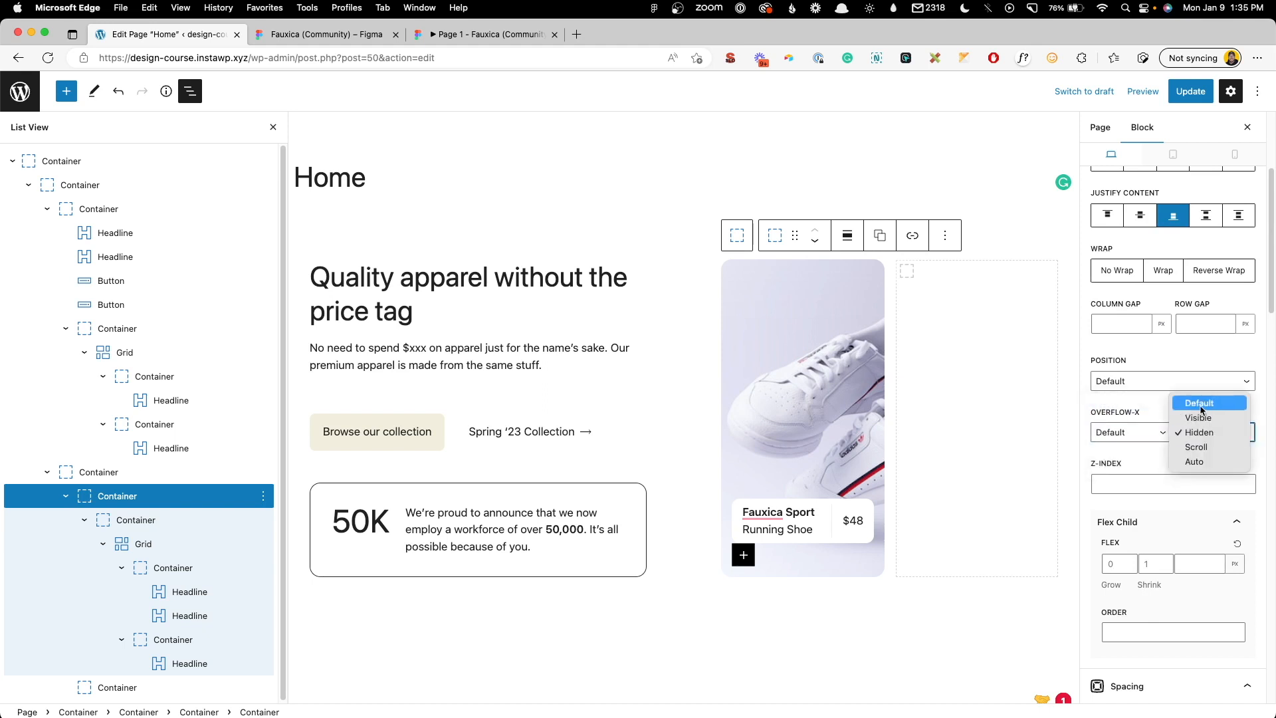
{"action": "left_click", "coordinate": [1200, 403]}
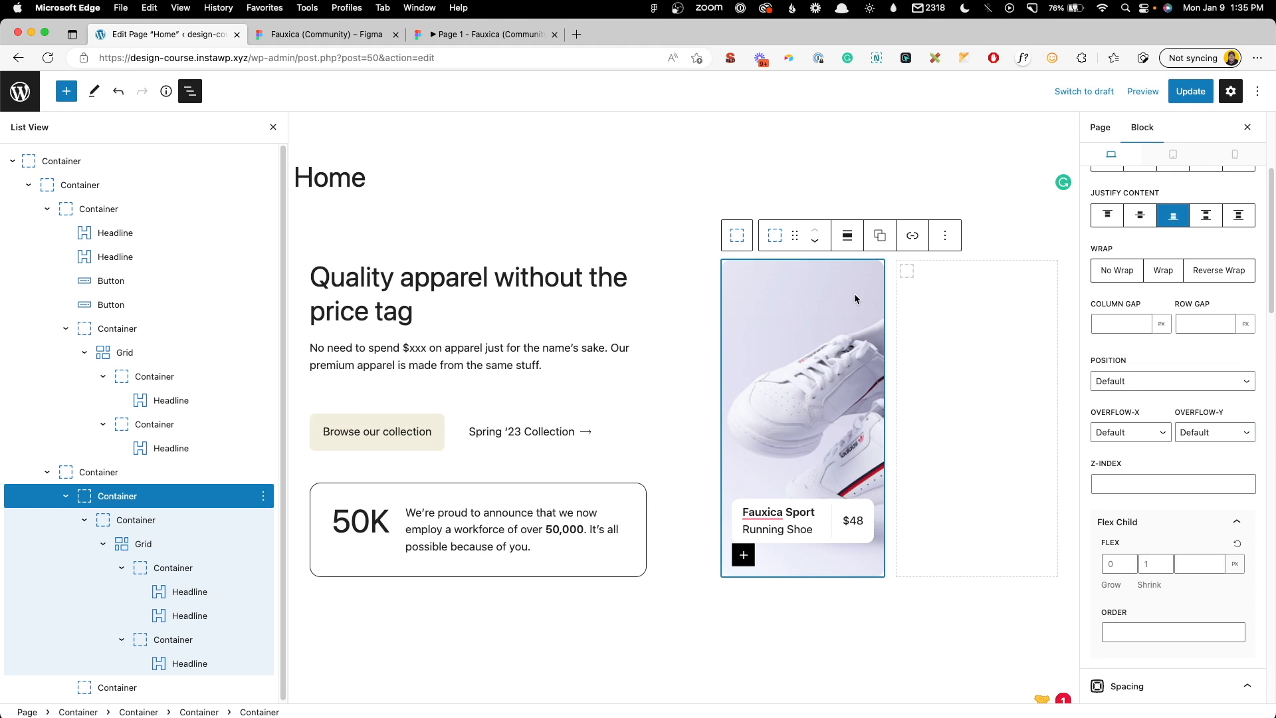
Step: Copy the finished shoe card container and paste it into the empty container beside it
{"action": "key", "text": "super+c"}
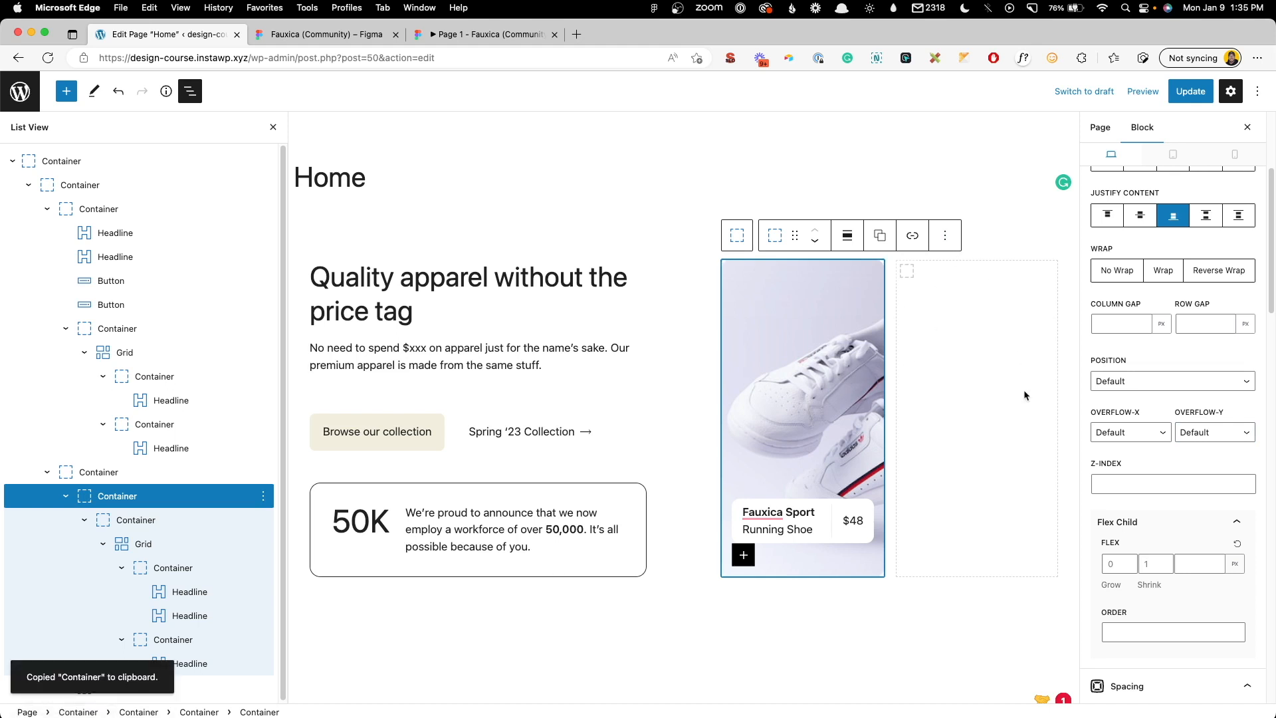
{"action": "left_click", "coordinate": [968, 353]}
{"action": "left_click", "coordinate": [908, 272]}
{"action": "left_click", "coordinate": [952, 370]}
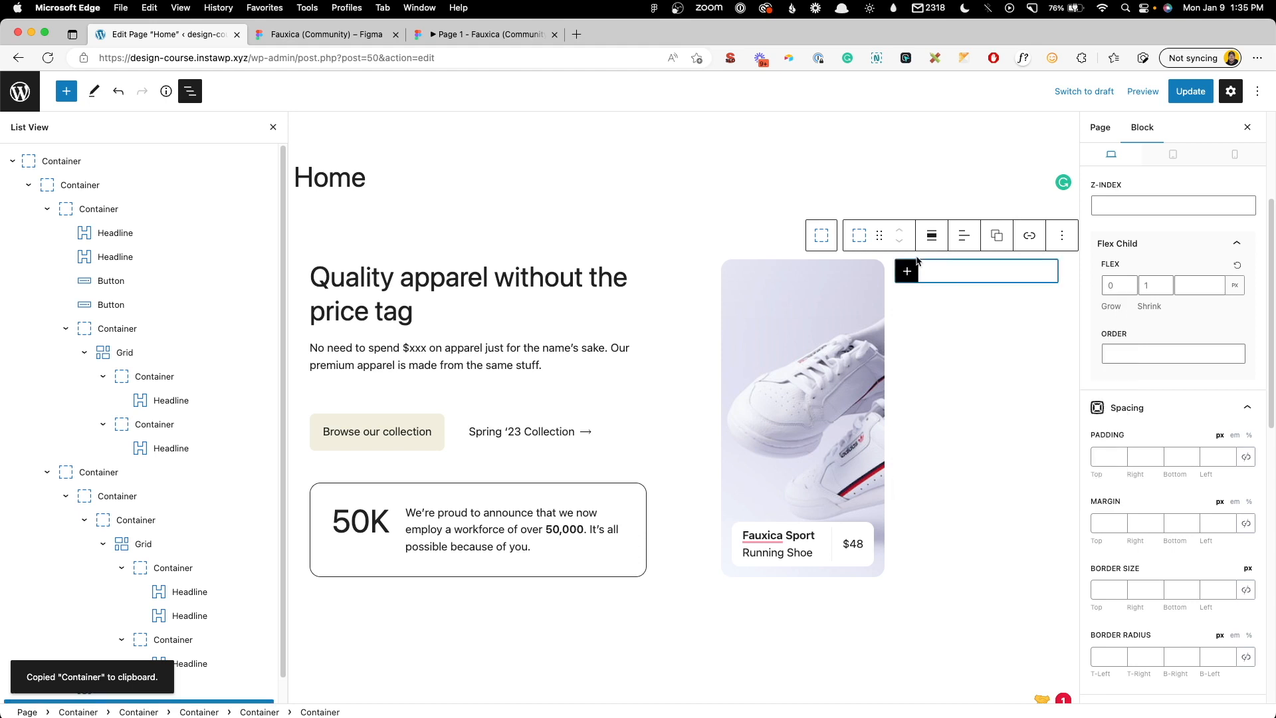
{"action": "key", "text": "super+v"}
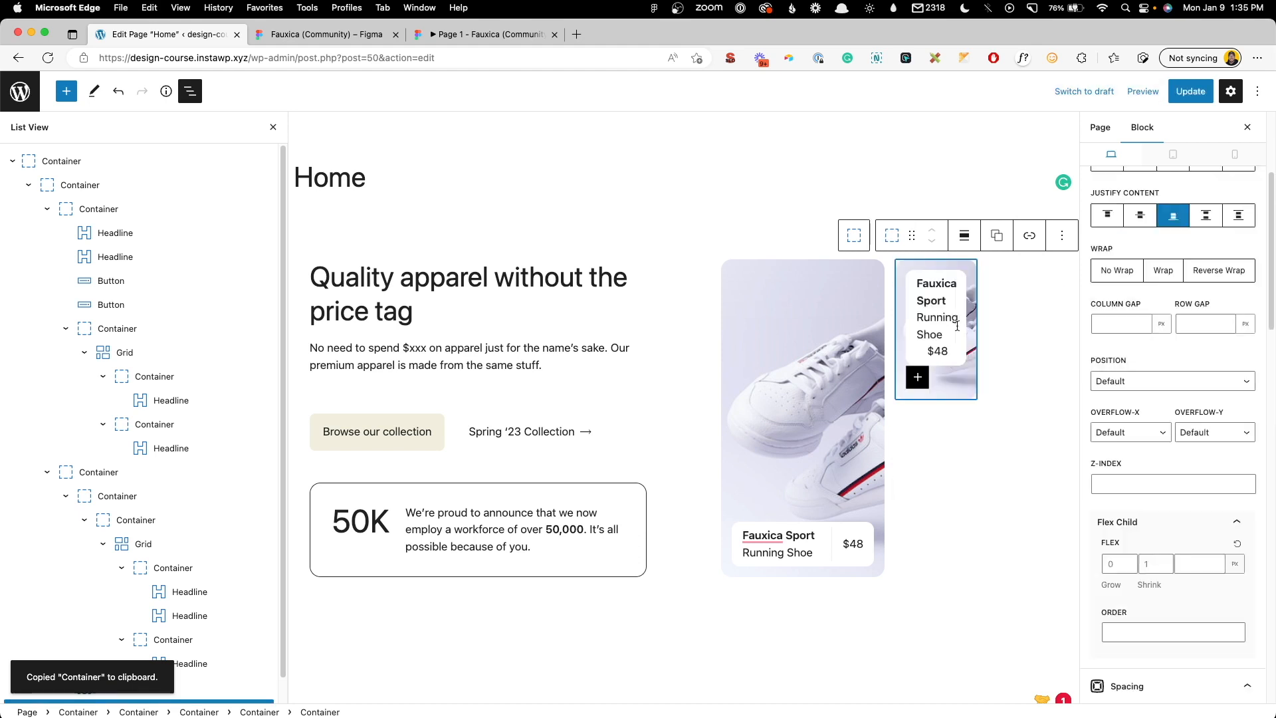
Step: Set the pasted shoe card's width to 100% and duplicate the card within the same container
{"action": "scroll", "coordinate": [1146, 389], "scroll_direction": "down", "scroll_amount": 10}
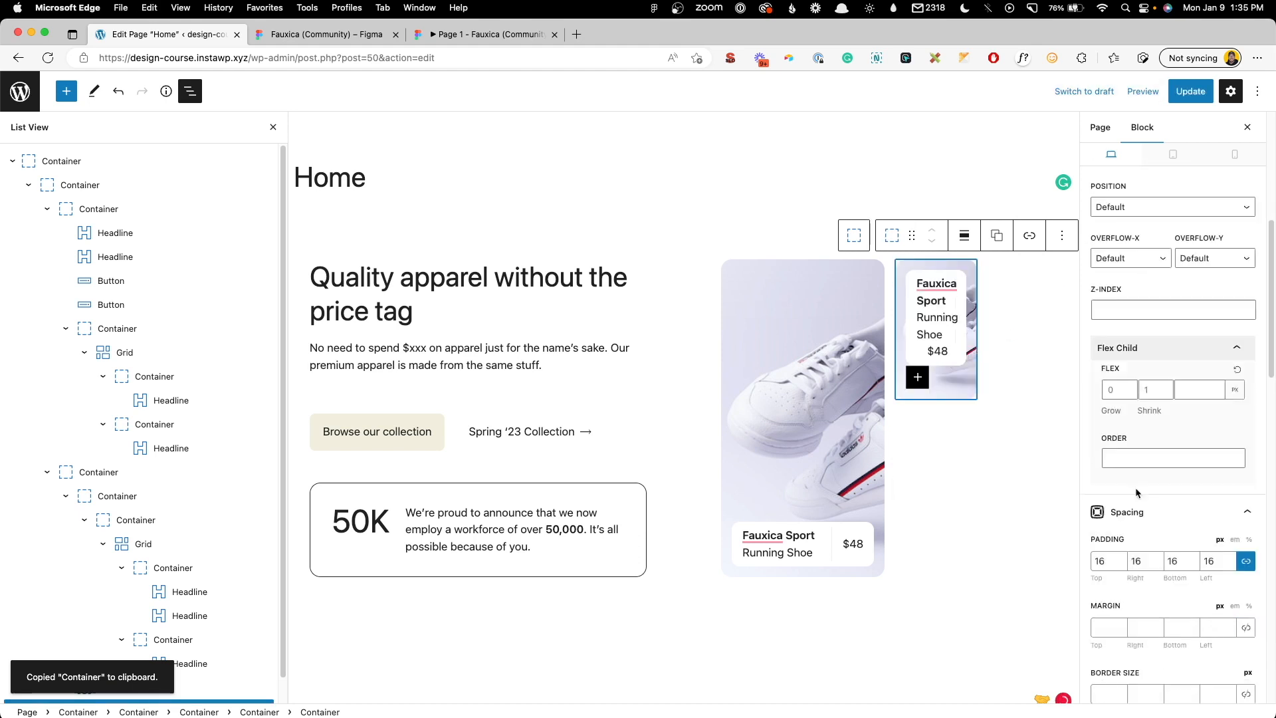
{"action": "scroll", "coordinate": [1123, 502], "scroll_direction": "down", "scroll_amount": 5}
{"action": "left_click", "coordinate": [1121, 476]}
{"action": "key", "text": "BackSpace"}
{"action": "key", "text": "BackSpace"}
{"action": "type", "text": "100%"}
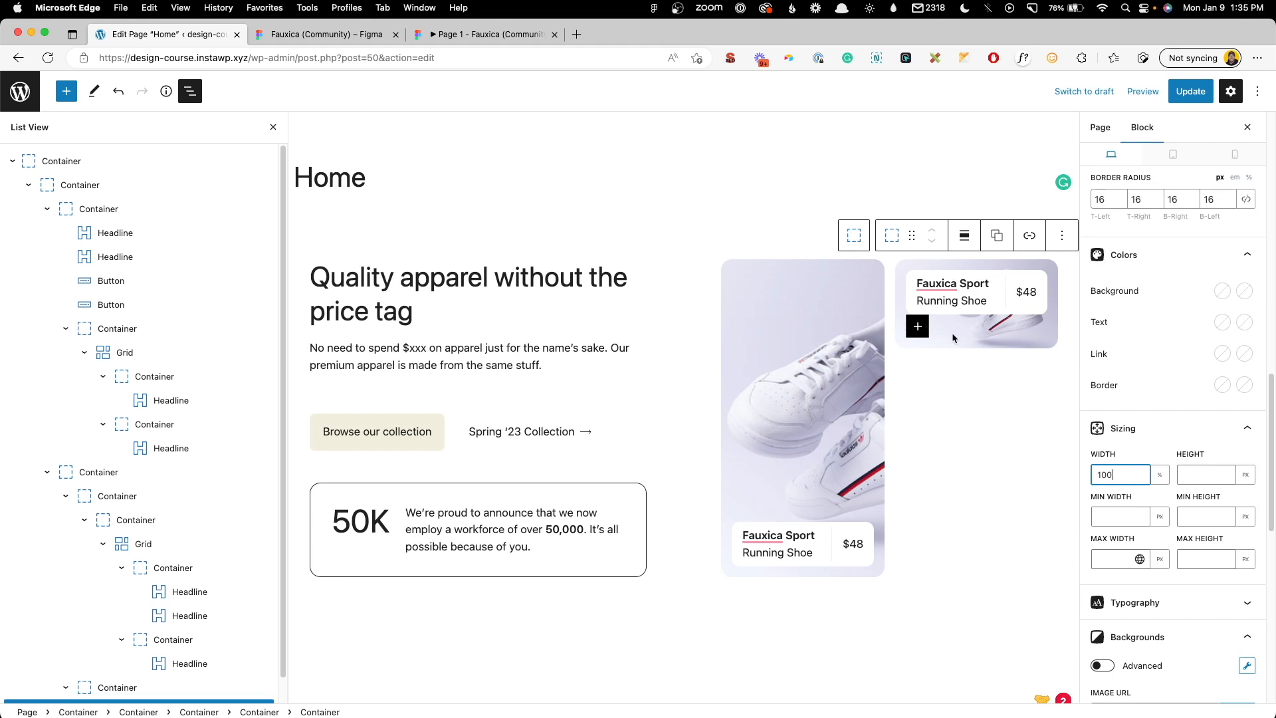
{"action": "left_click", "coordinate": [949, 343]}
{"action": "key", "text": "super+shift+d"}
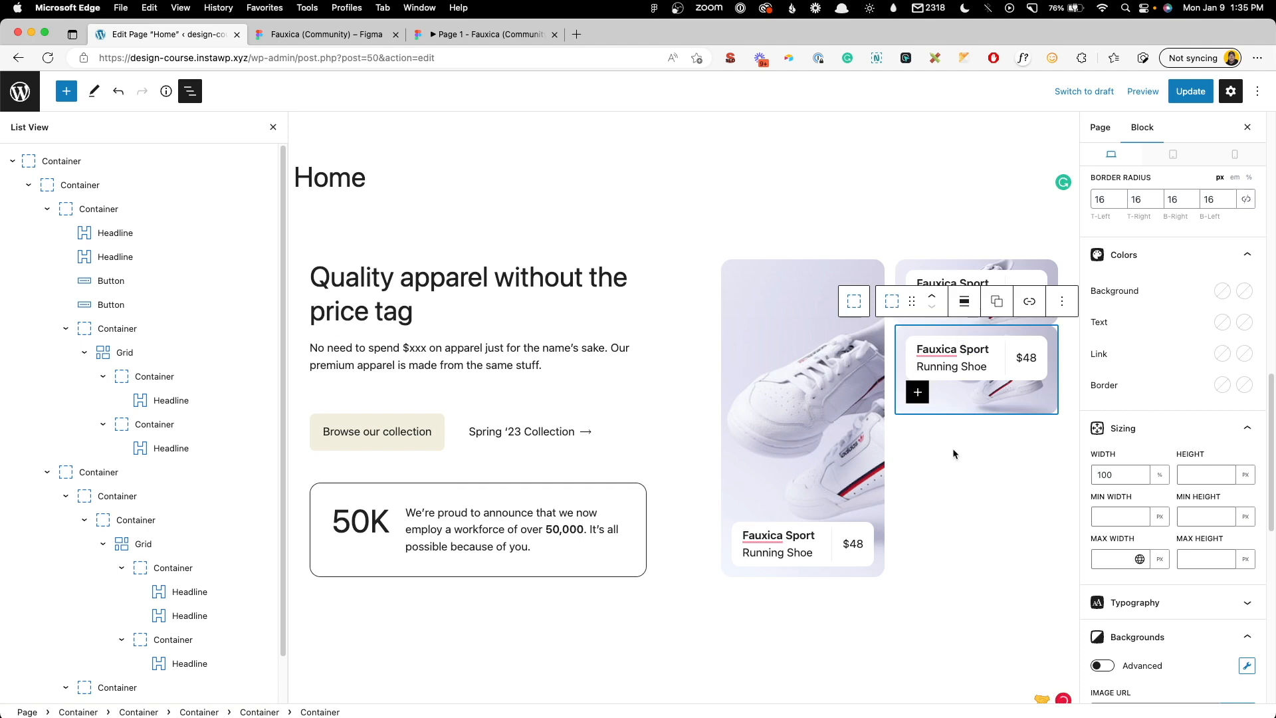
Step: Set the container holding the two small cards to Flex, column direction, space-between justification and a 16 px row gap
{"action": "left_click", "coordinate": [854, 301]}
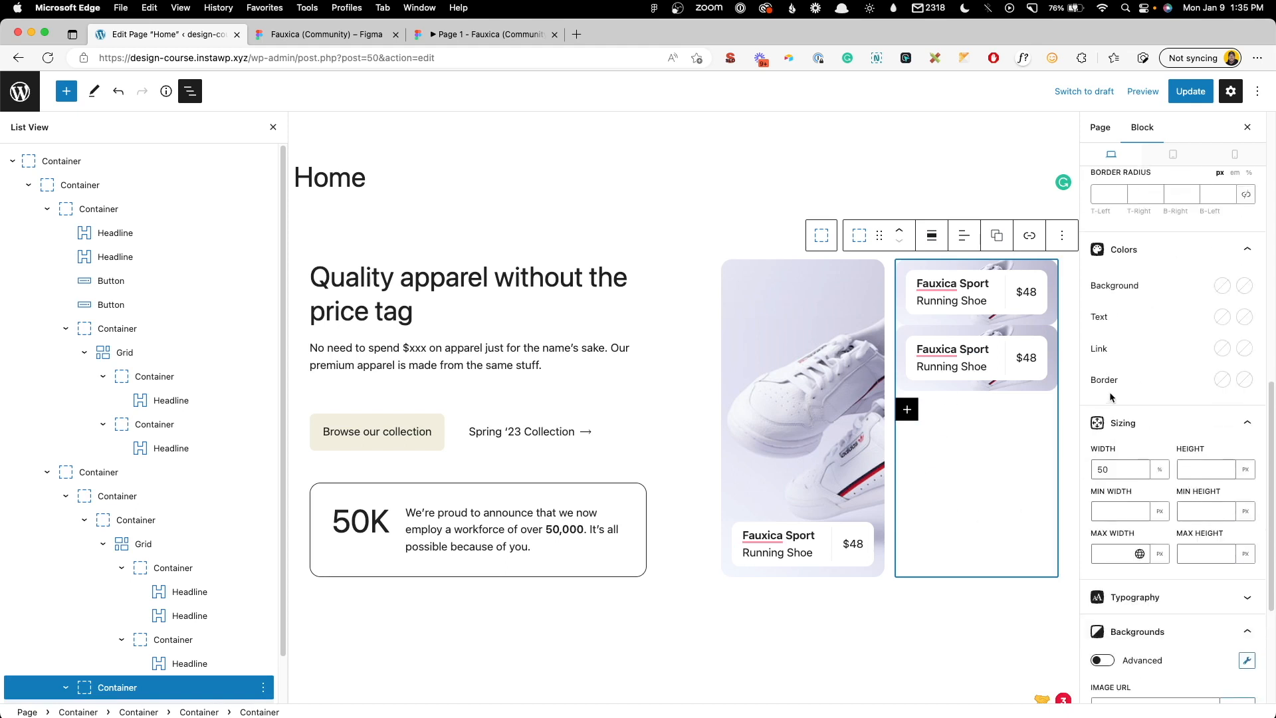
{"action": "scroll", "coordinate": [100, 638], "scroll_direction": "down", "scroll_amount": 2}
{"action": "scroll", "coordinate": [1130, 266], "scroll_direction": "up", "scroll_amount": 10}
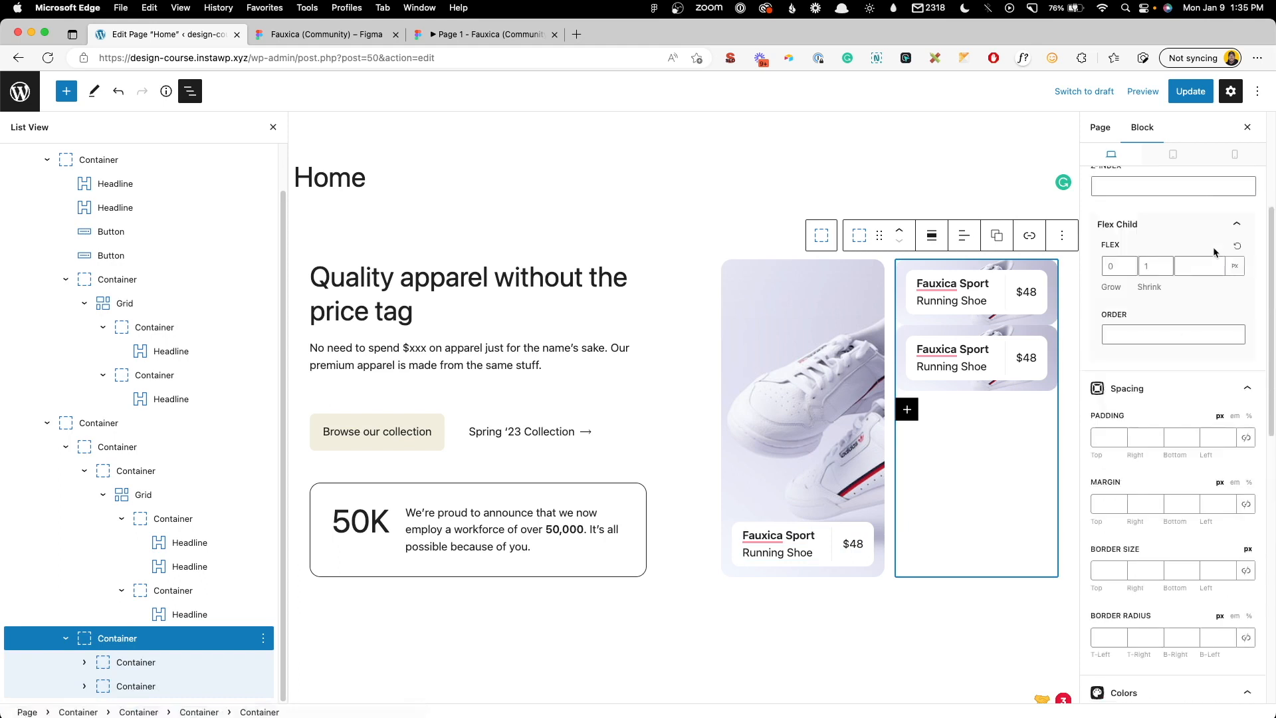
{"action": "left_click", "coordinate": [1113, 275]}
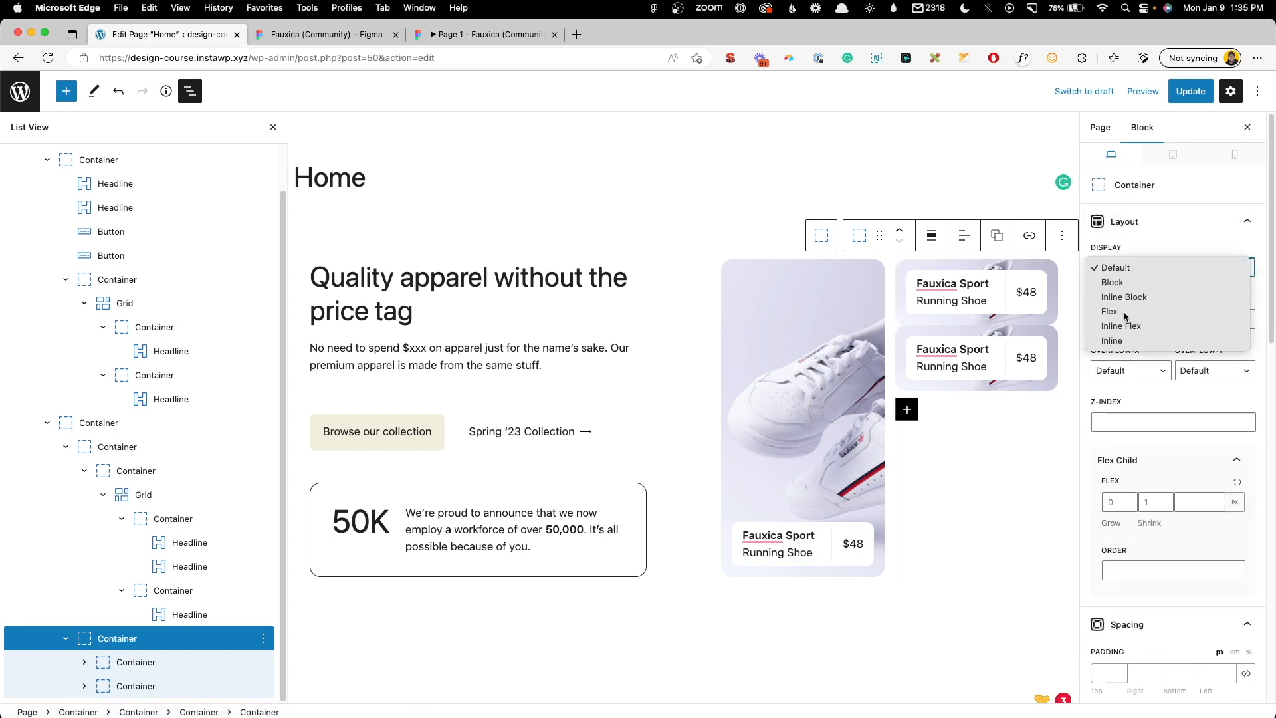
{"action": "left_click", "coordinate": [1126, 308]}
{"action": "left_click", "coordinate": [1176, 321]}
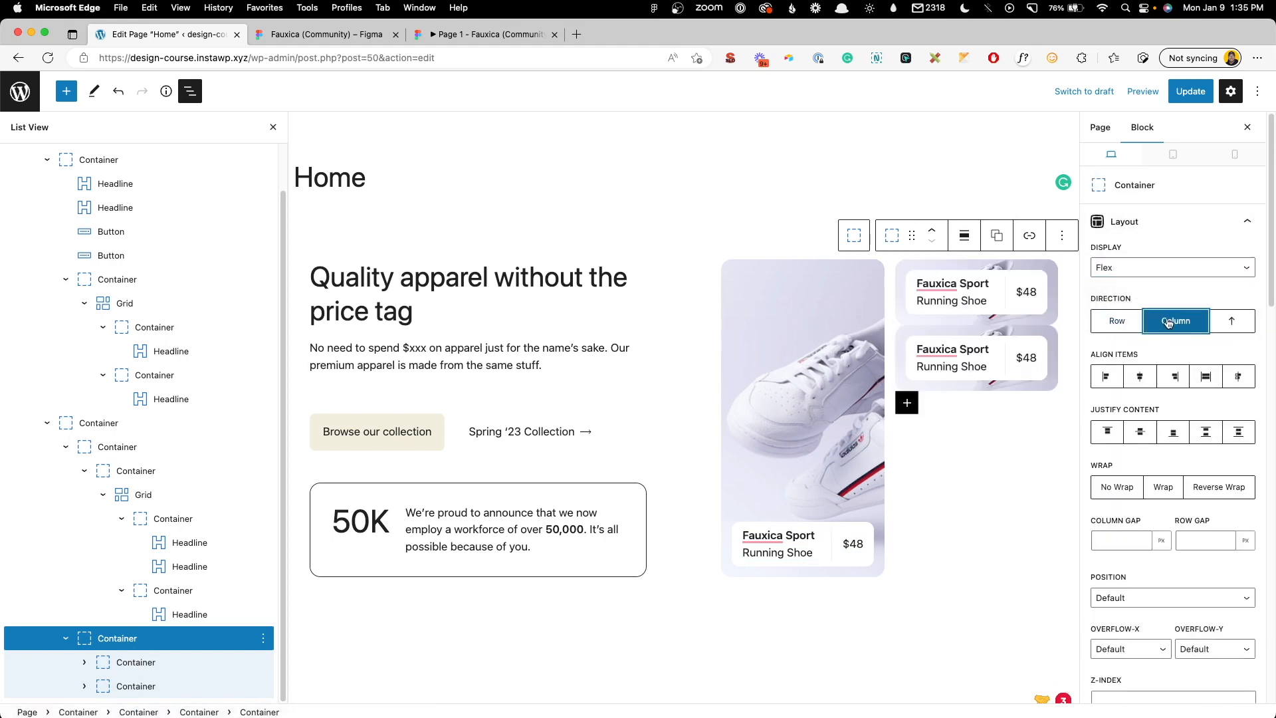
{"action": "left_click", "coordinate": [1205, 436]}
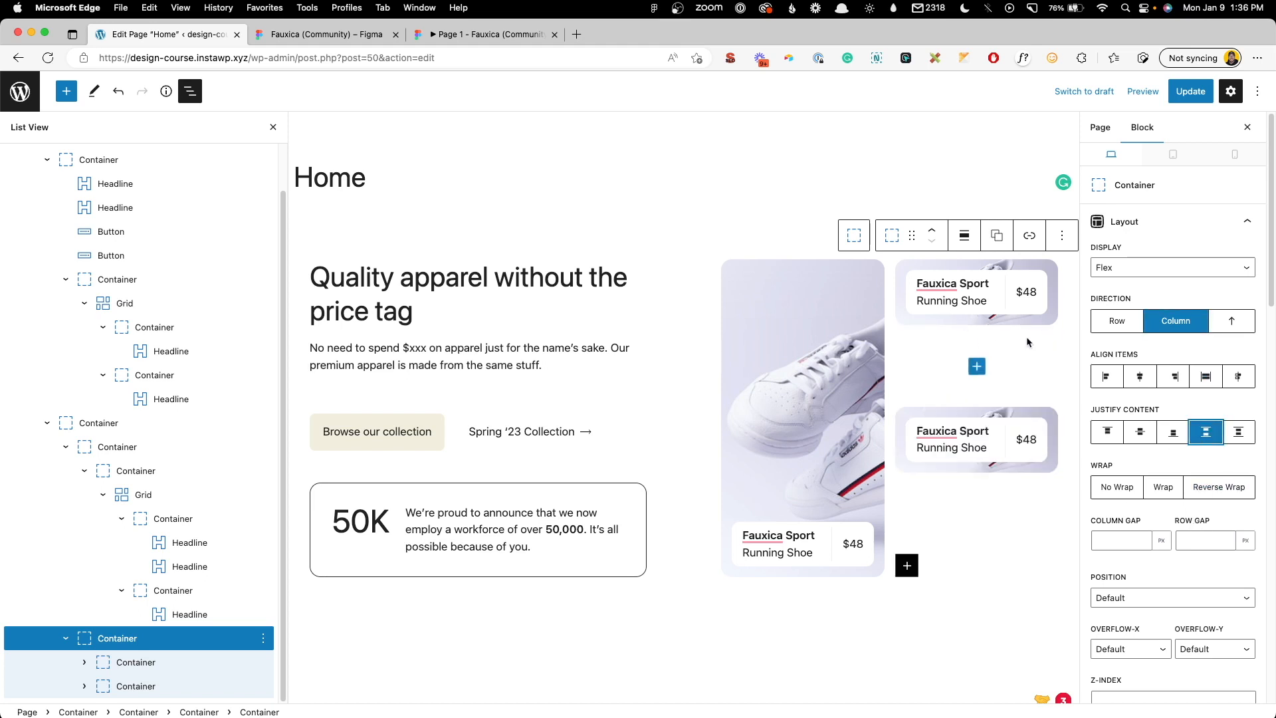
{"action": "left_click", "coordinate": [1186, 536]}
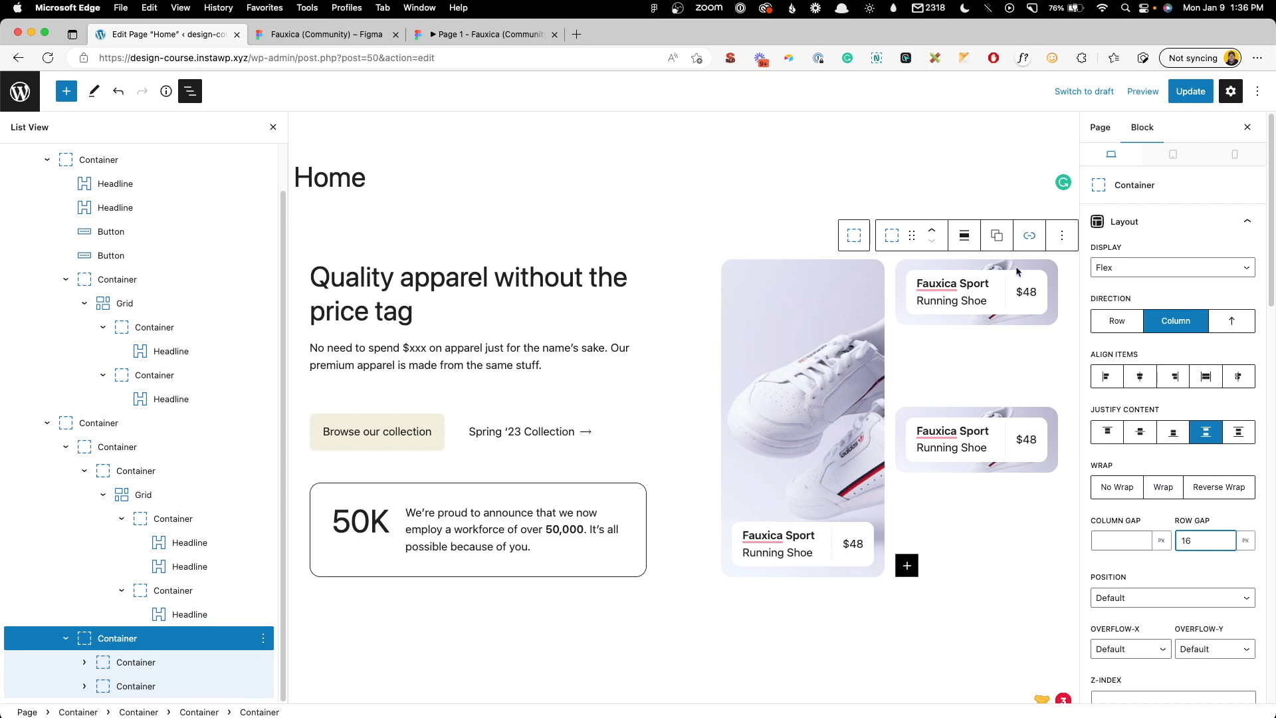
Step: Set the height of both small shoe cards in the stacked column to 50%
{"action": "left_click", "coordinate": [1041, 330]}
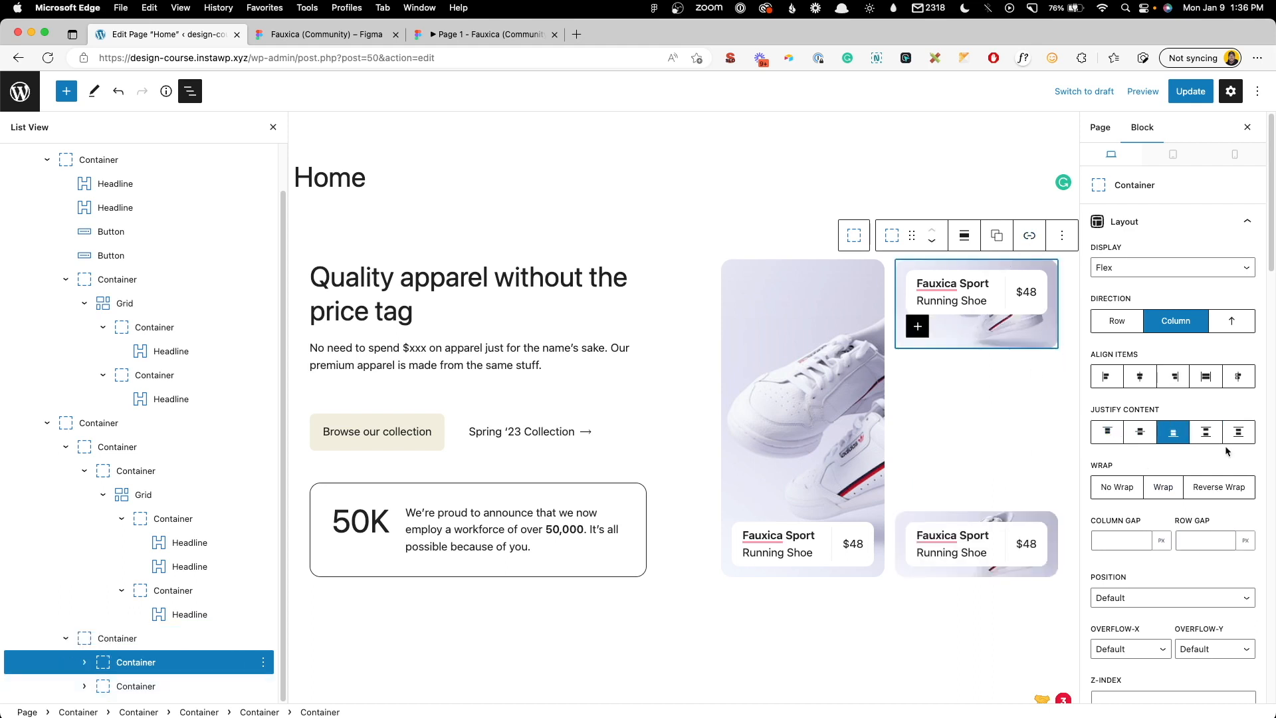
{"action": "scroll", "coordinate": [1193, 526], "scroll_direction": "down", "scroll_amount": 12}
{"action": "scroll", "coordinate": [1193, 526], "scroll_direction": "down", "scroll_amount": 4}
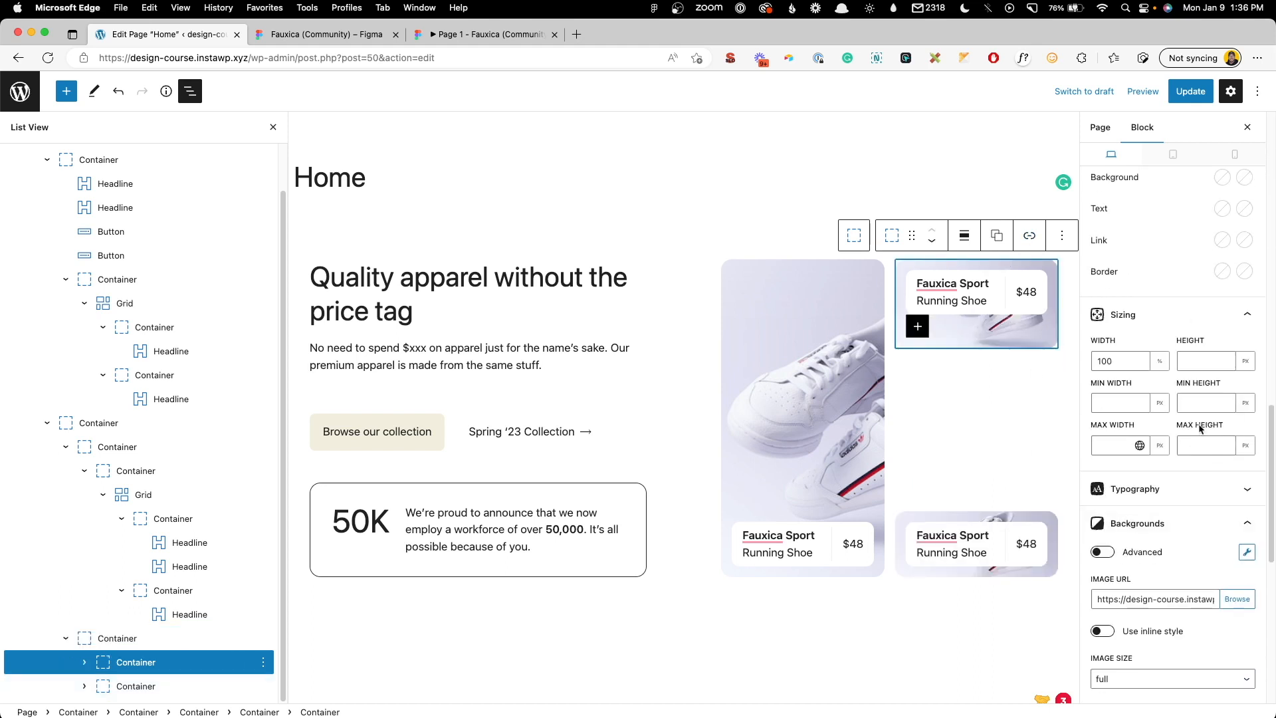
{"action": "left_click", "coordinate": [1206, 361]}
{"action": "type", "text": "50%"}
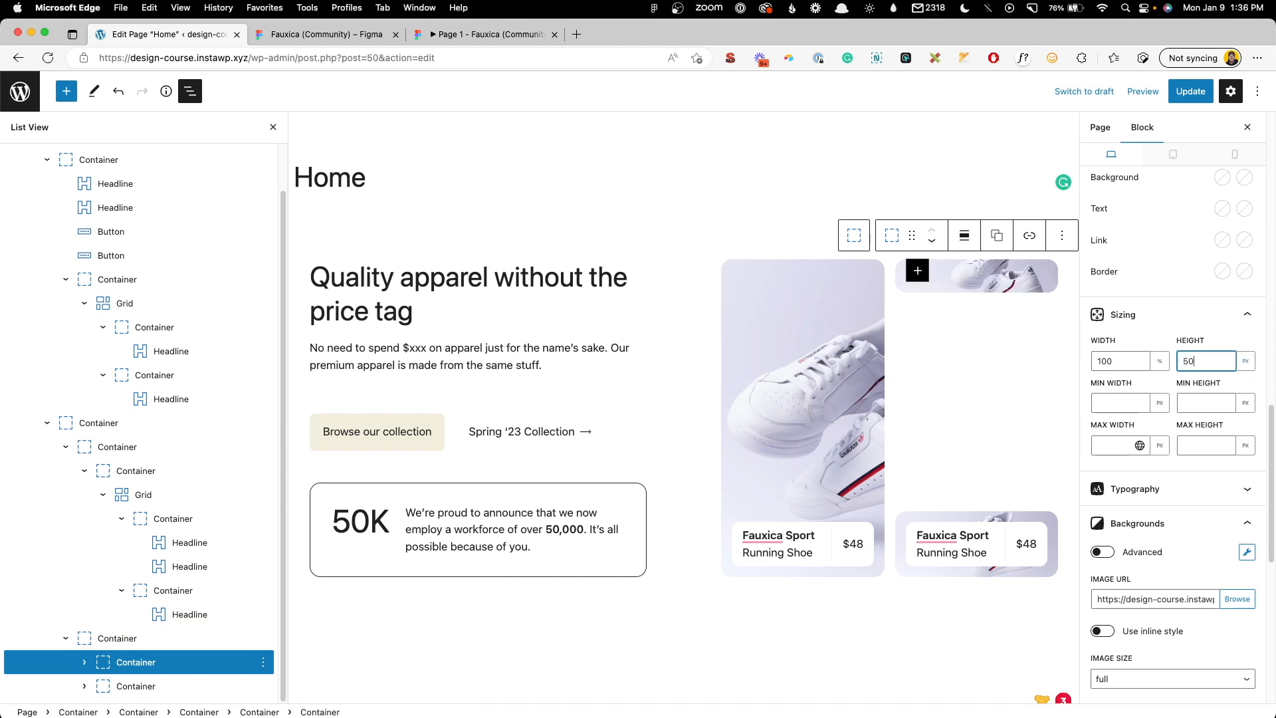
{"action": "left_click", "coordinate": [1056, 528]}
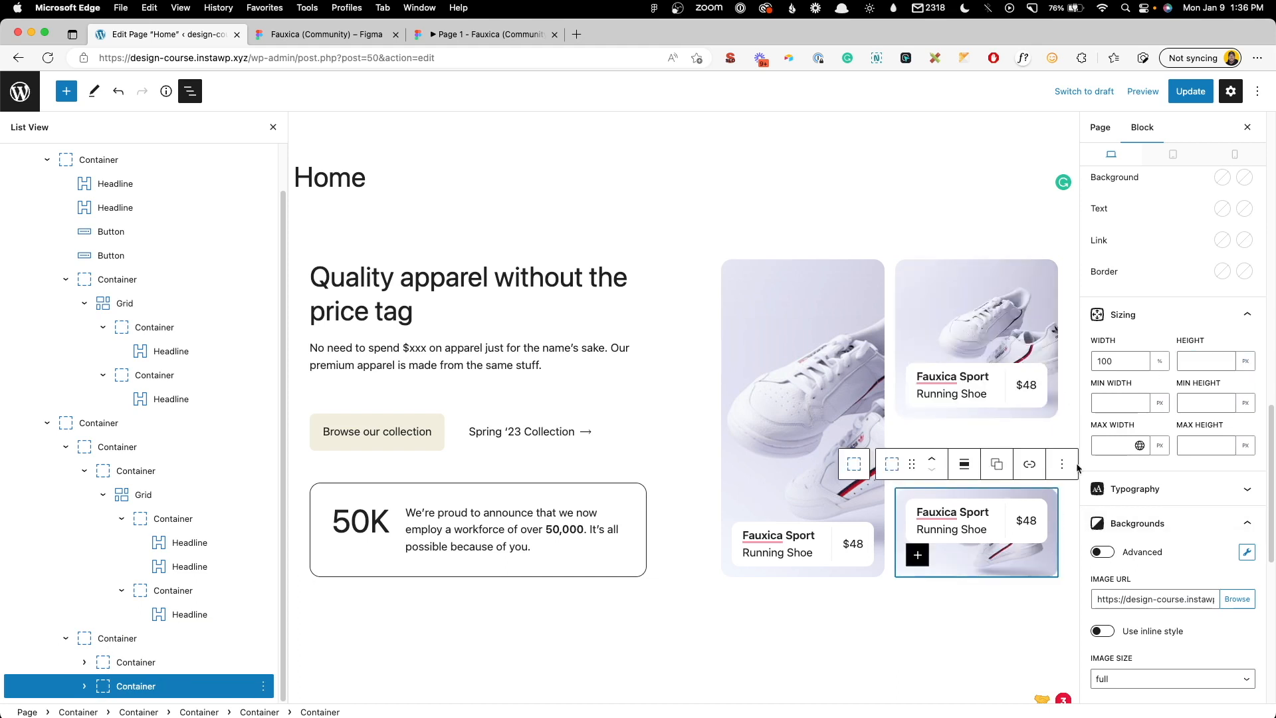
{"action": "left_click", "coordinate": [1186, 355]}
{"action": "type", "text": "50%"}
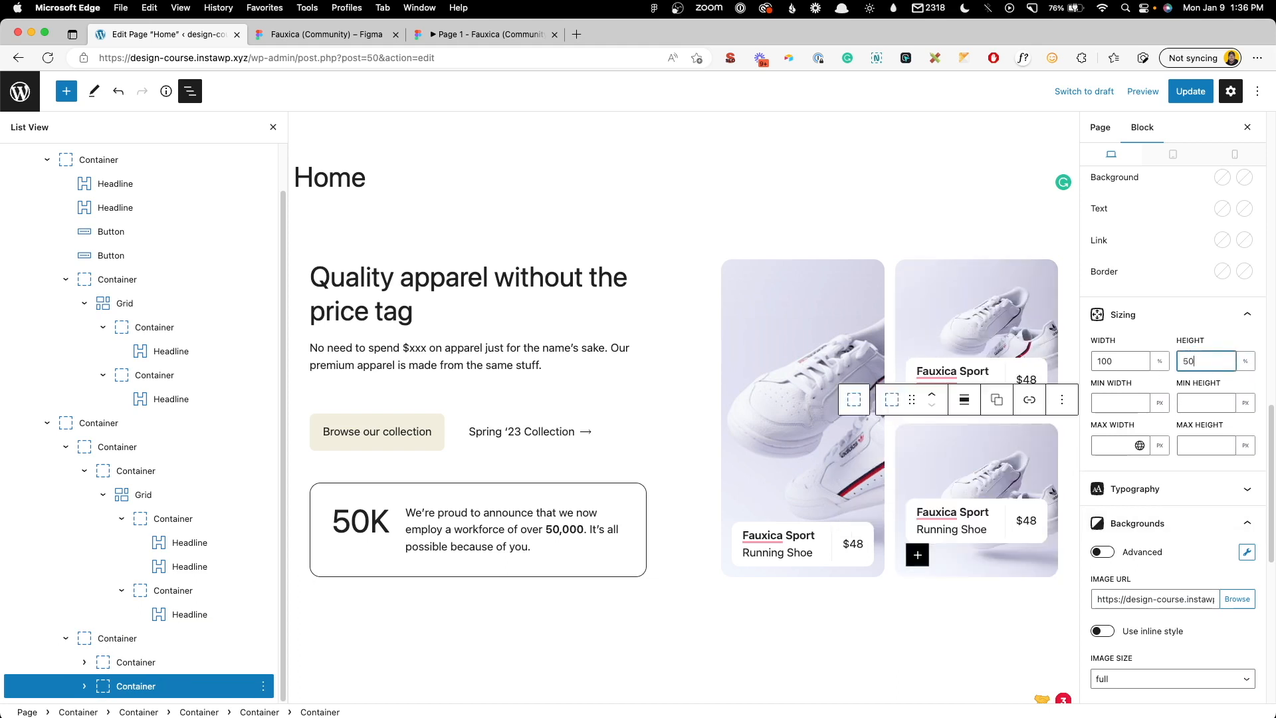
{"action": "left_click", "coordinate": [806, 180]}
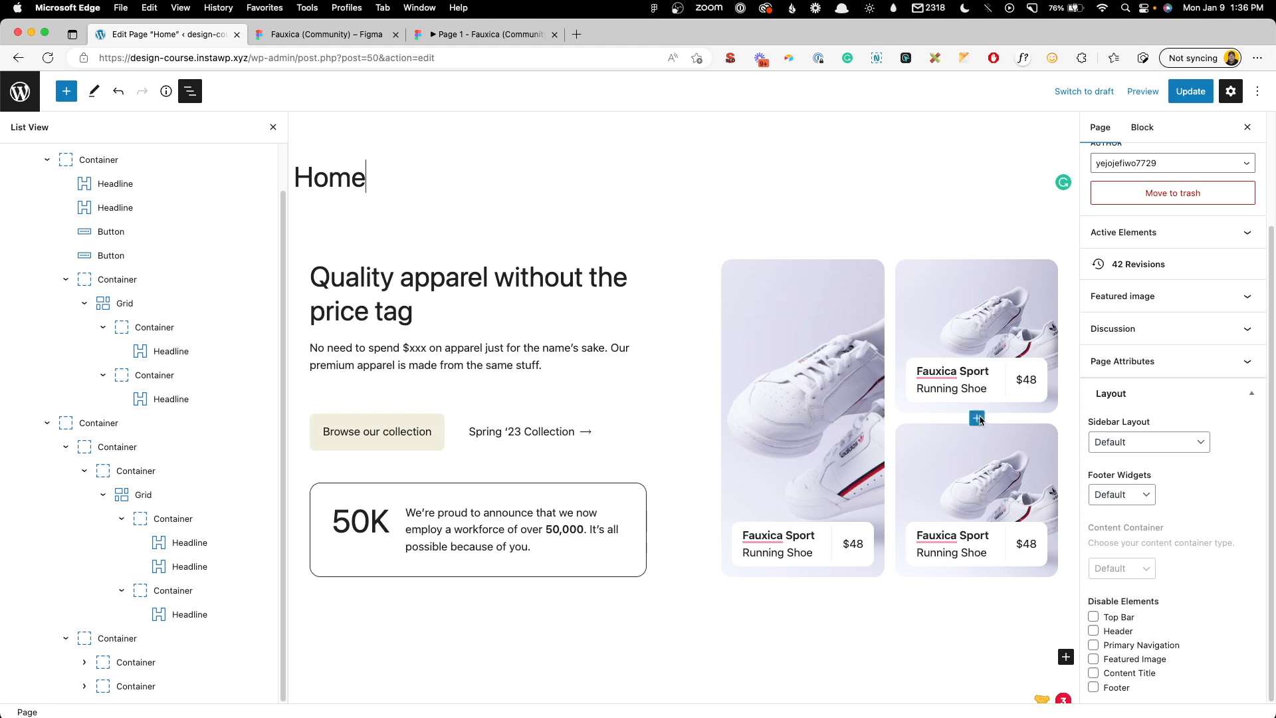
Step: Replace the upper small card's background image with the folded sweaters picture, clothing1.jpg
{"action": "left_click", "coordinate": [1019, 275]}
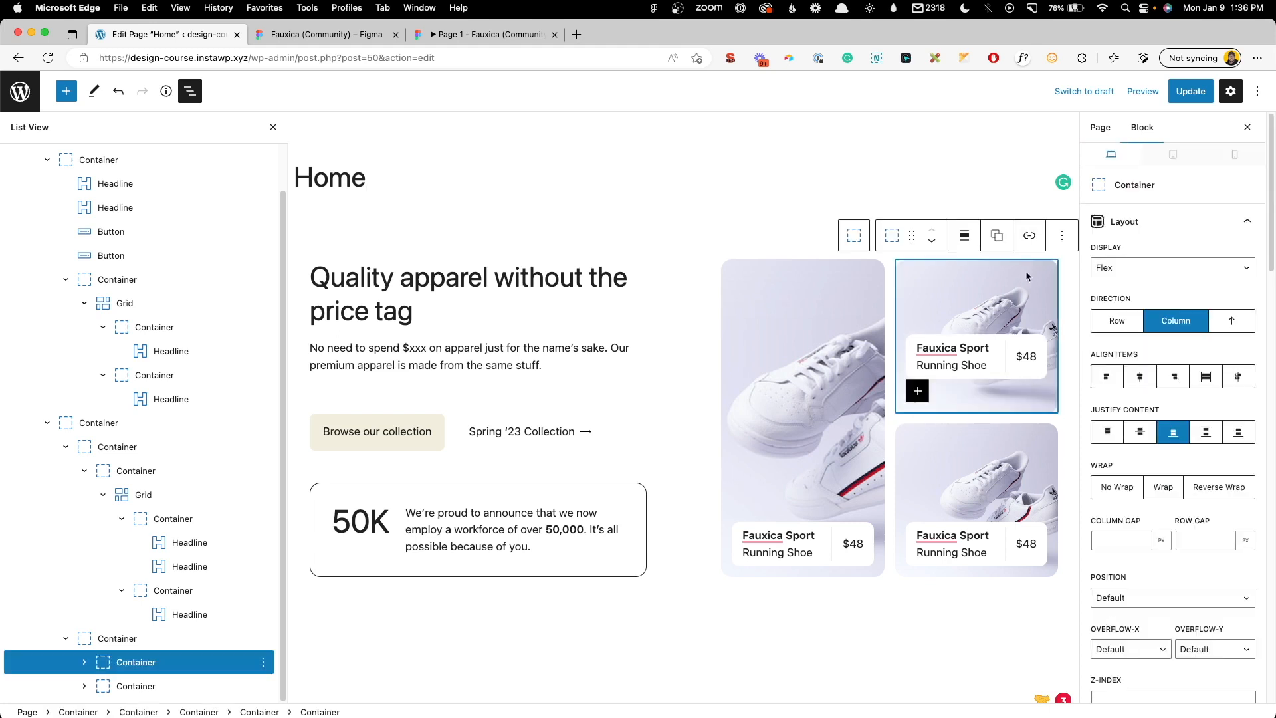
{"action": "scroll", "coordinate": [1196, 346], "scroll_direction": "down", "scroll_amount": 10}
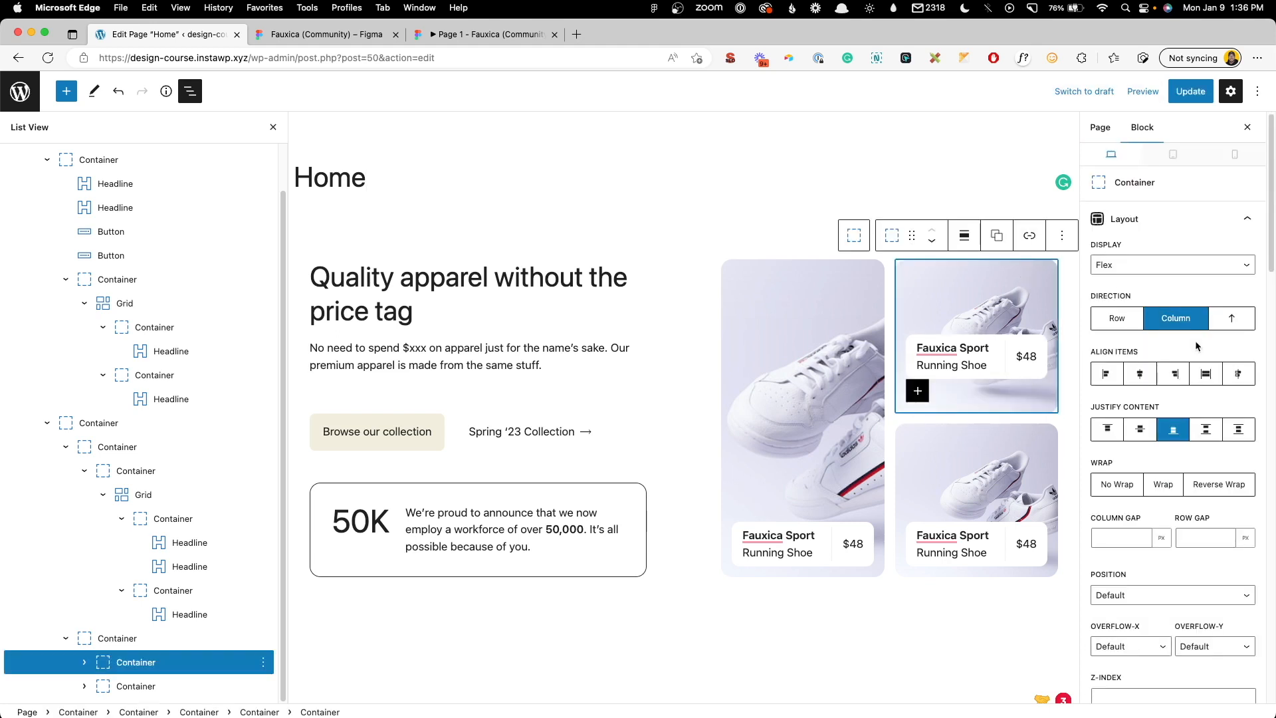
{"action": "scroll", "coordinate": [1181, 360], "scroll_direction": "down", "scroll_amount": 10}
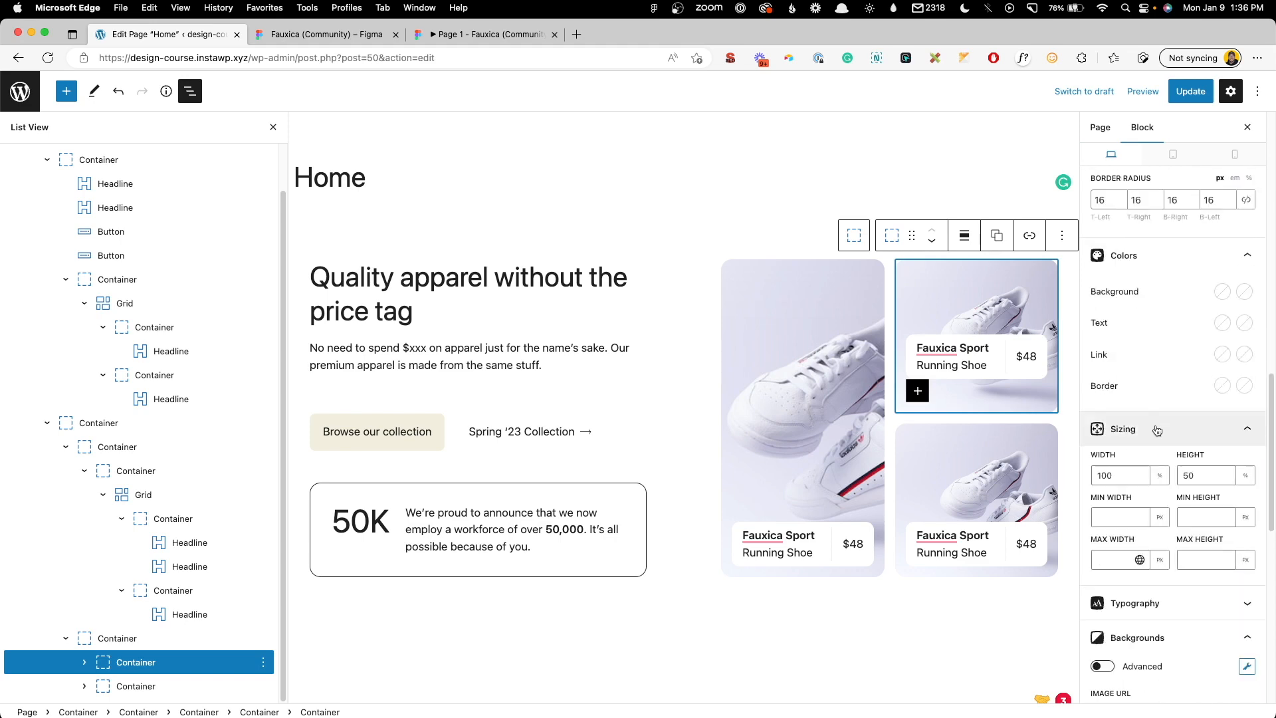
{"action": "left_click", "coordinate": [1237, 437]}
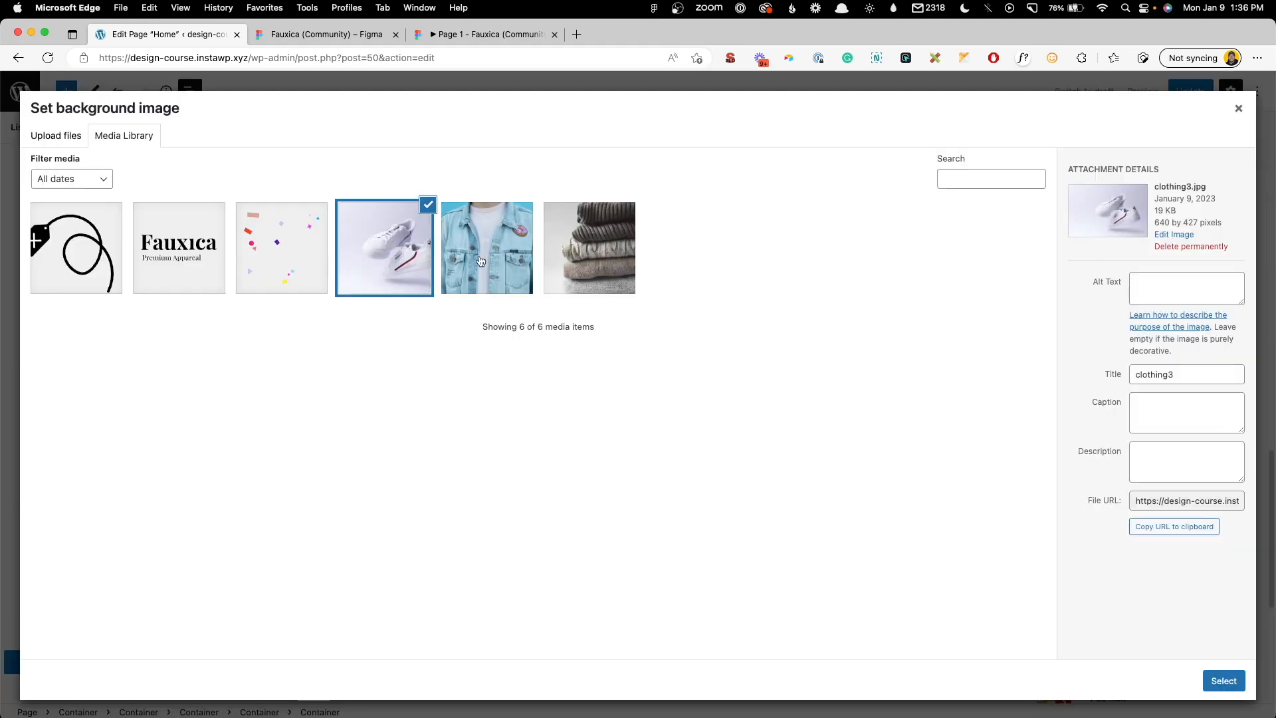
{"action": "left_click", "coordinate": [595, 253]}
{"action": "left_click", "coordinate": [1223, 680]}
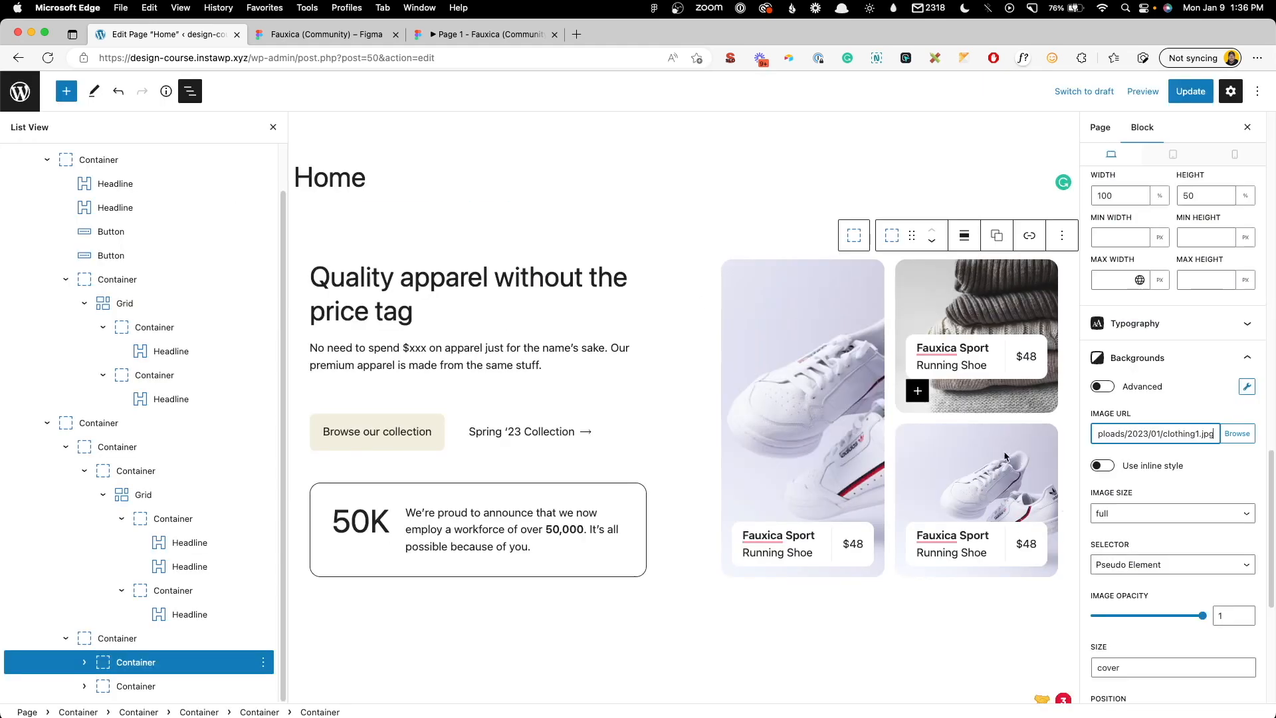
Step: Replace the lower small card's background image with the denim jacket picture, clothing2.jpg, and update the page
{"action": "left_click", "coordinate": [1050, 458]}
{"action": "left_click", "coordinate": [1237, 433]}
{"action": "left_click", "coordinate": [493, 268]}
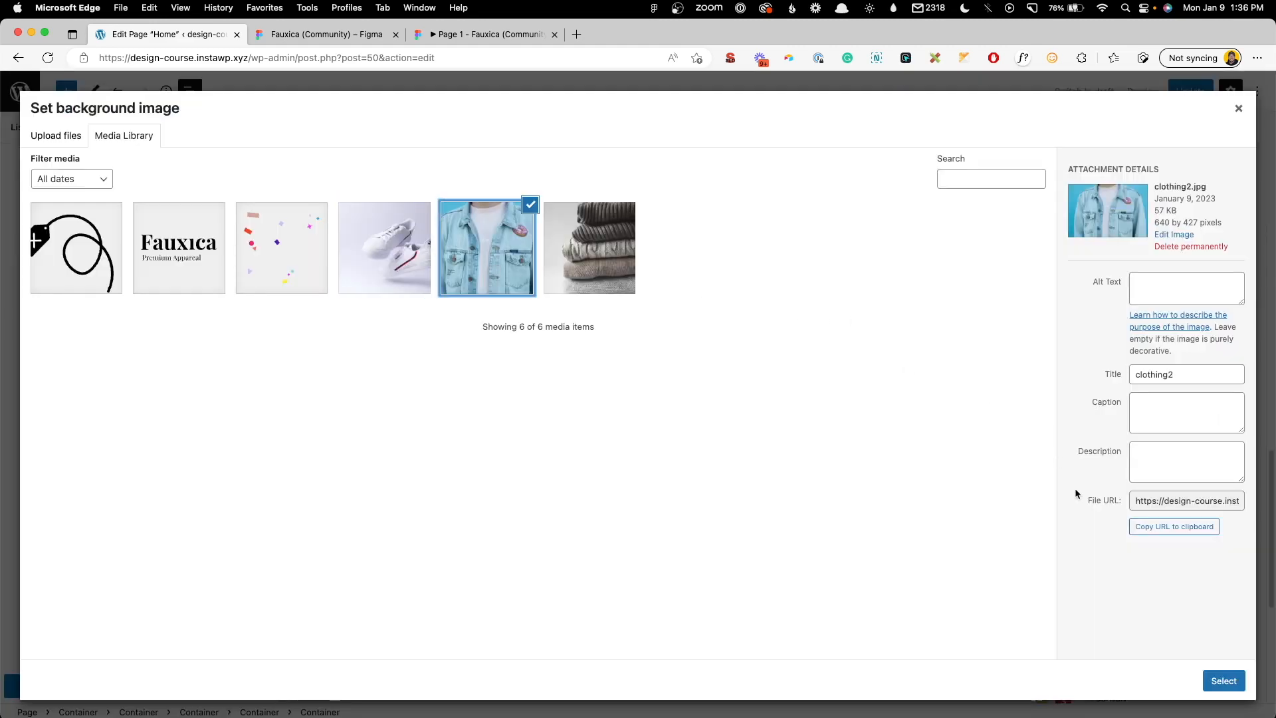
{"action": "left_click", "coordinate": [1223, 680]}
{"action": "left_click", "coordinate": [1190, 91]}
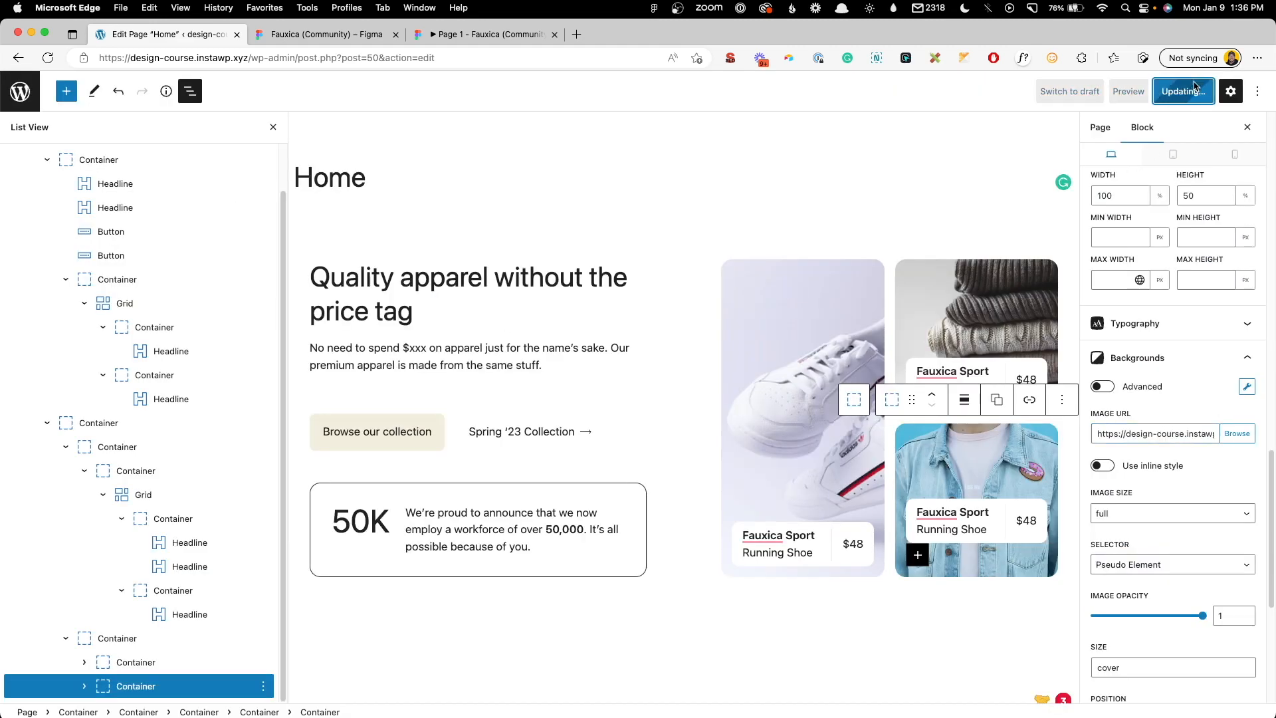
{"action": "left_click", "coordinate": [128, 677]}
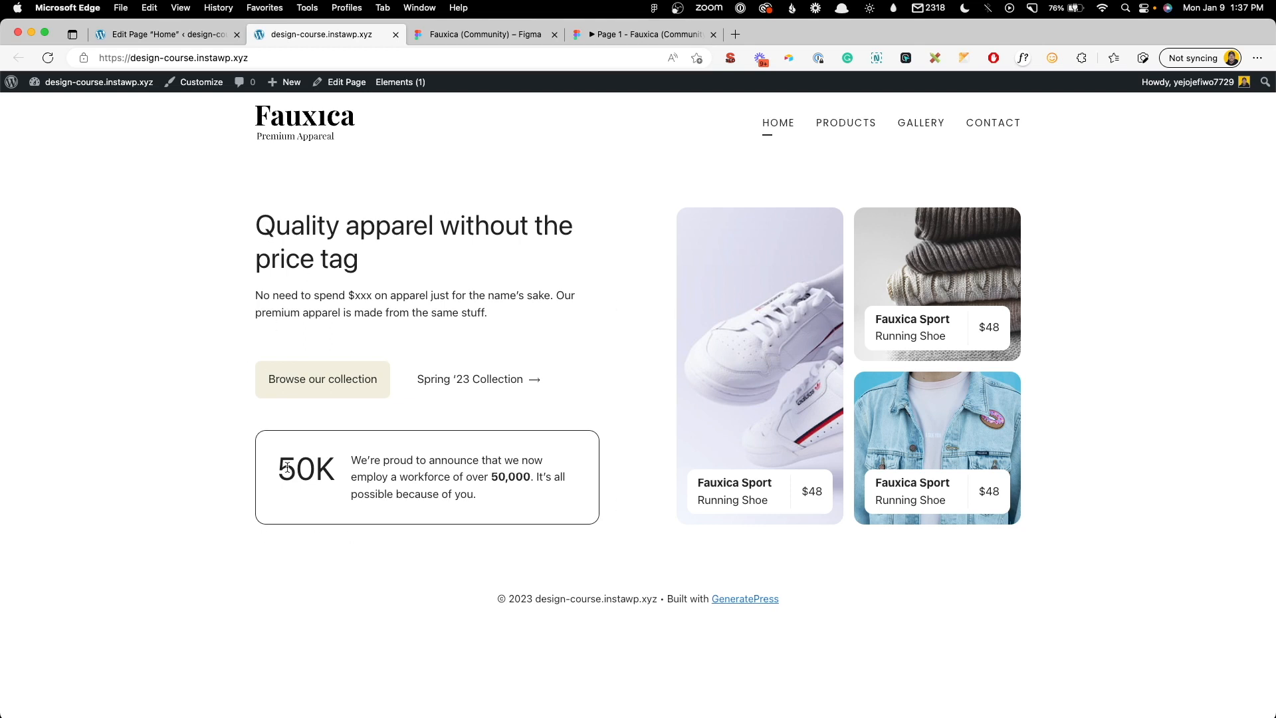
Step: Add a Body typography rule in the site's Customizer with Poppins as the font family
{"action": "left_click", "coordinate": [201, 83]}
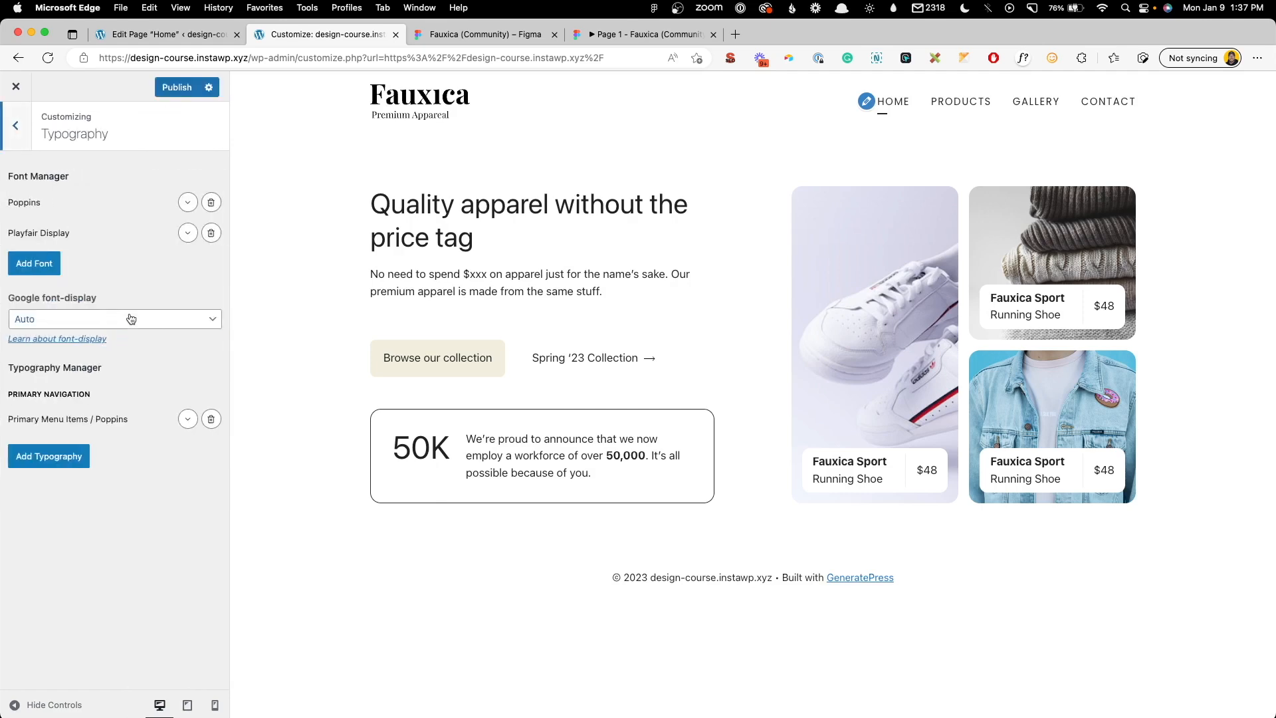
{"action": "left_click", "coordinate": [67, 456]}
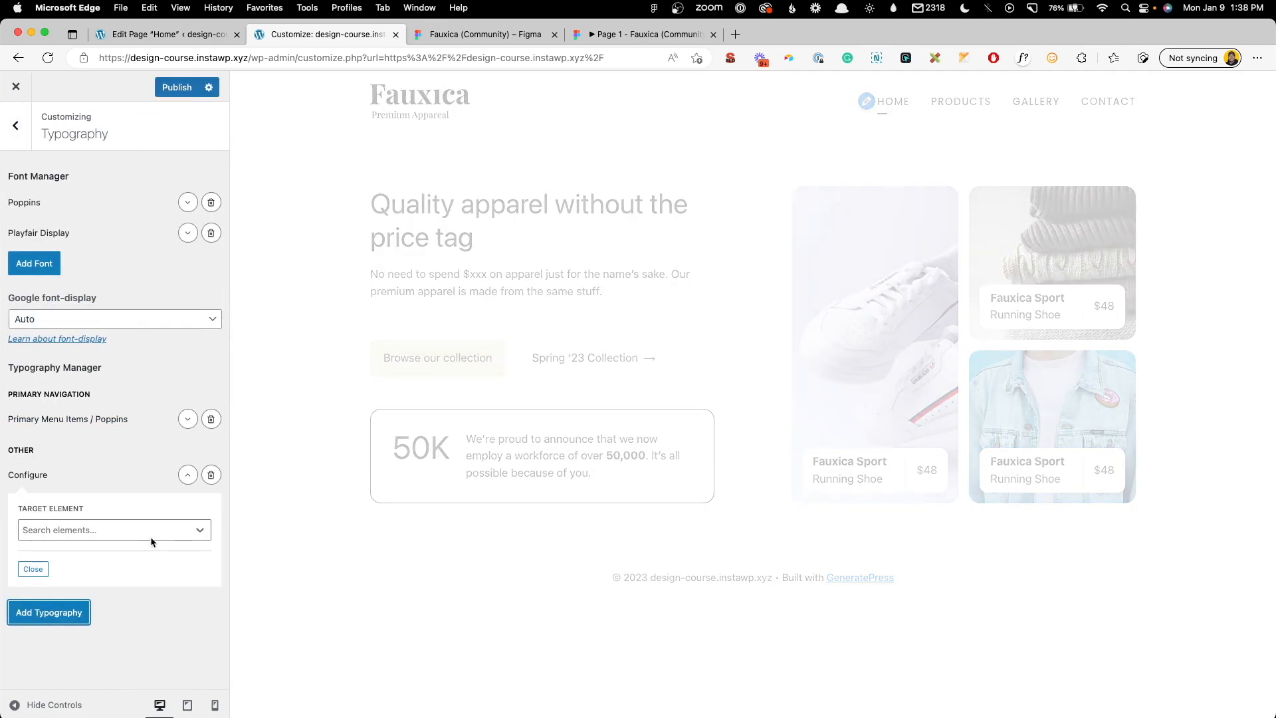
{"action": "left_click", "coordinate": [151, 537]}
{"action": "left_click", "coordinate": [34, 602]}
{"action": "left_click", "coordinate": [128, 519]}
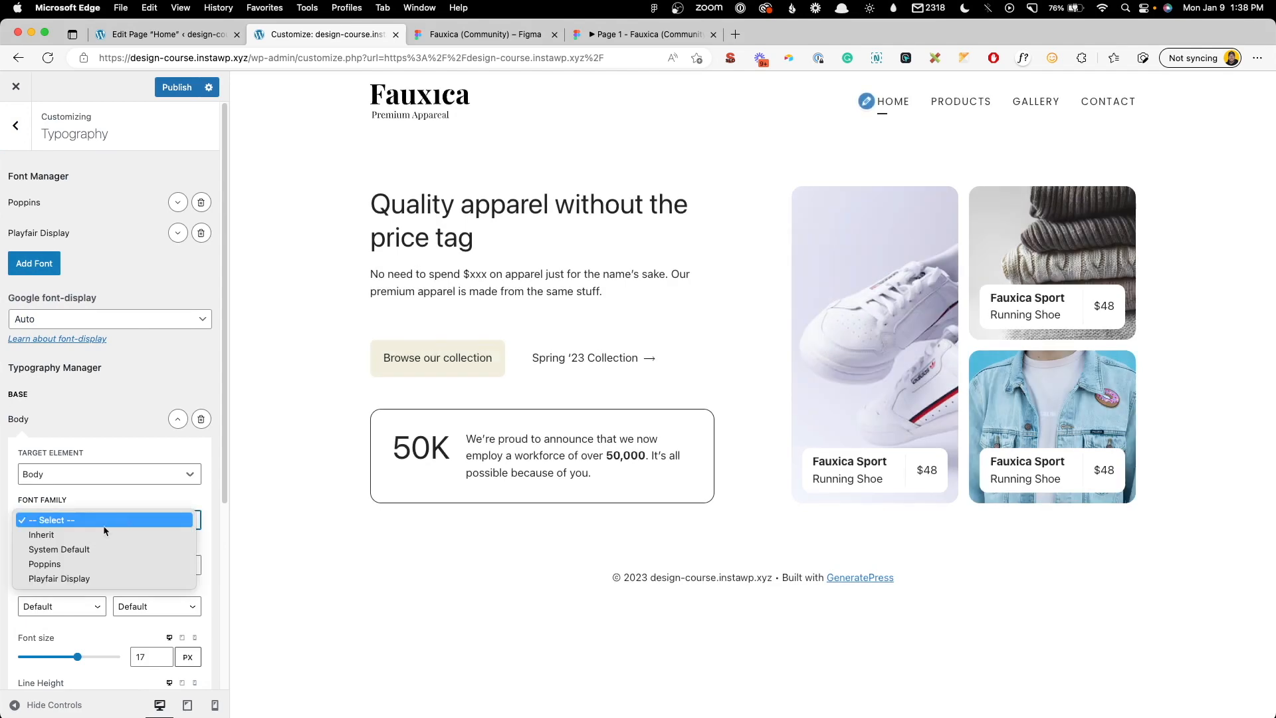
{"action": "left_click", "coordinate": [53, 563]}
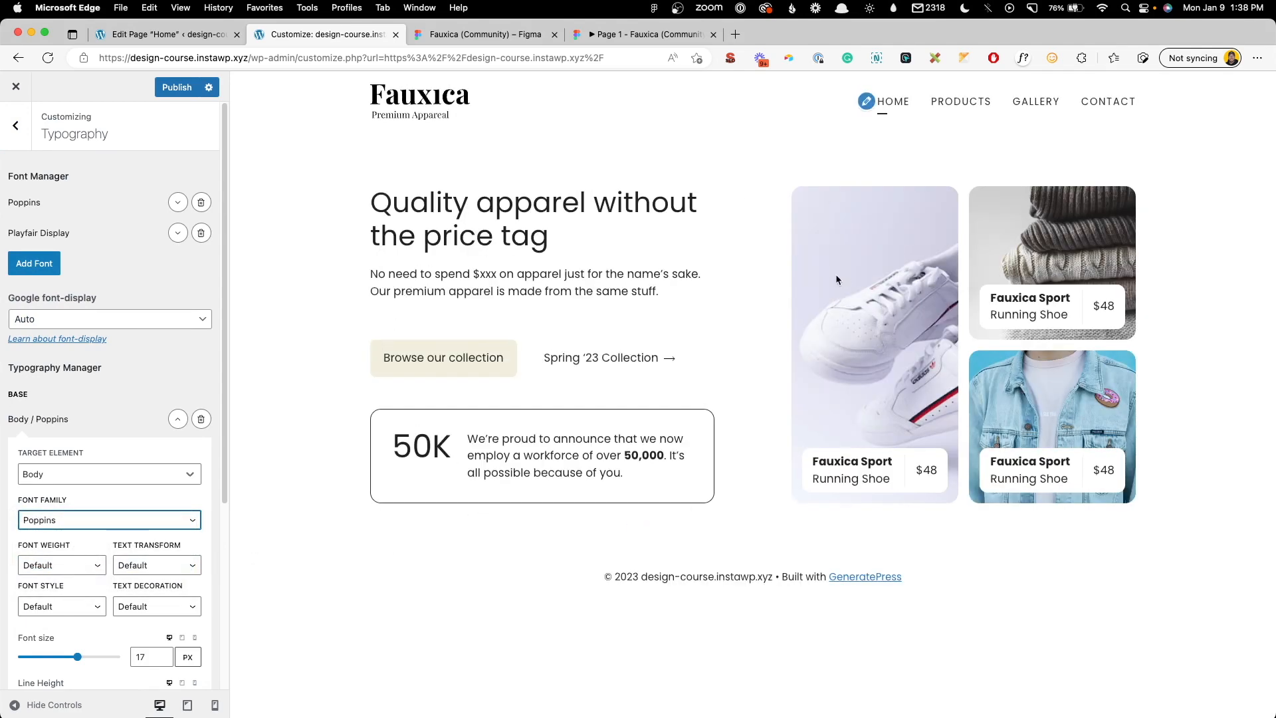
{"action": "left_click", "coordinate": [178, 419]}
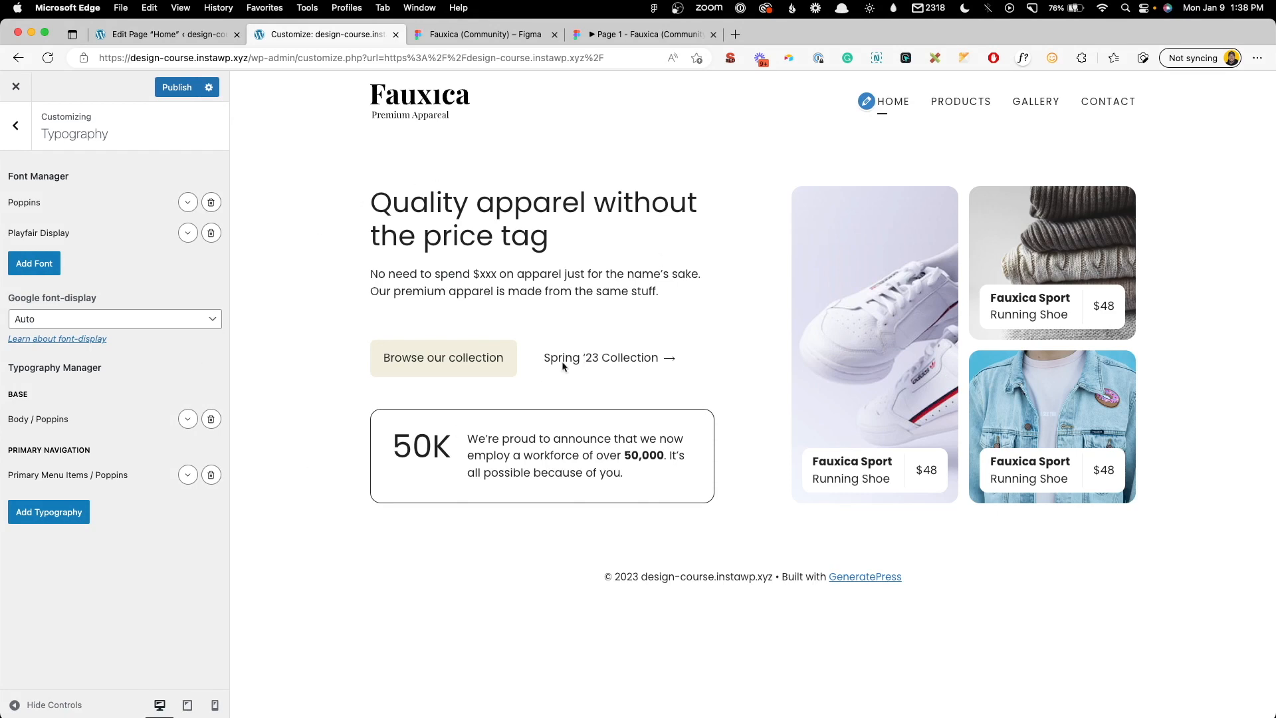
Step: Add a Heading 1 (H1) typography rule using Playfair Display at 54 px and publish the customizations
{"action": "left_click", "coordinate": [43, 512]}
{"action": "left_click", "coordinate": [106, 579]}
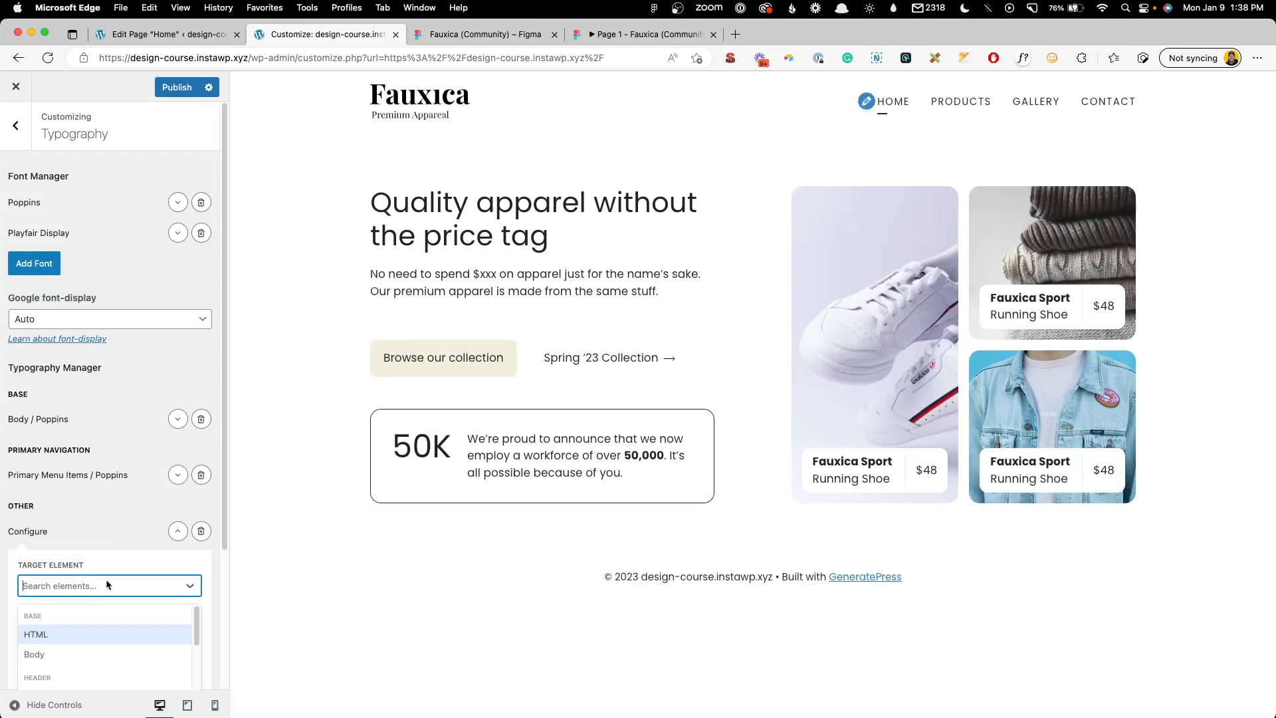
{"action": "scroll", "coordinate": [105, 579], "scroll_direction": "down", "scroll_amount": 3}
{"action": "scroll", "coordinate": [79, 565], "scroll_direction": "down", "scroll_amount": 4}
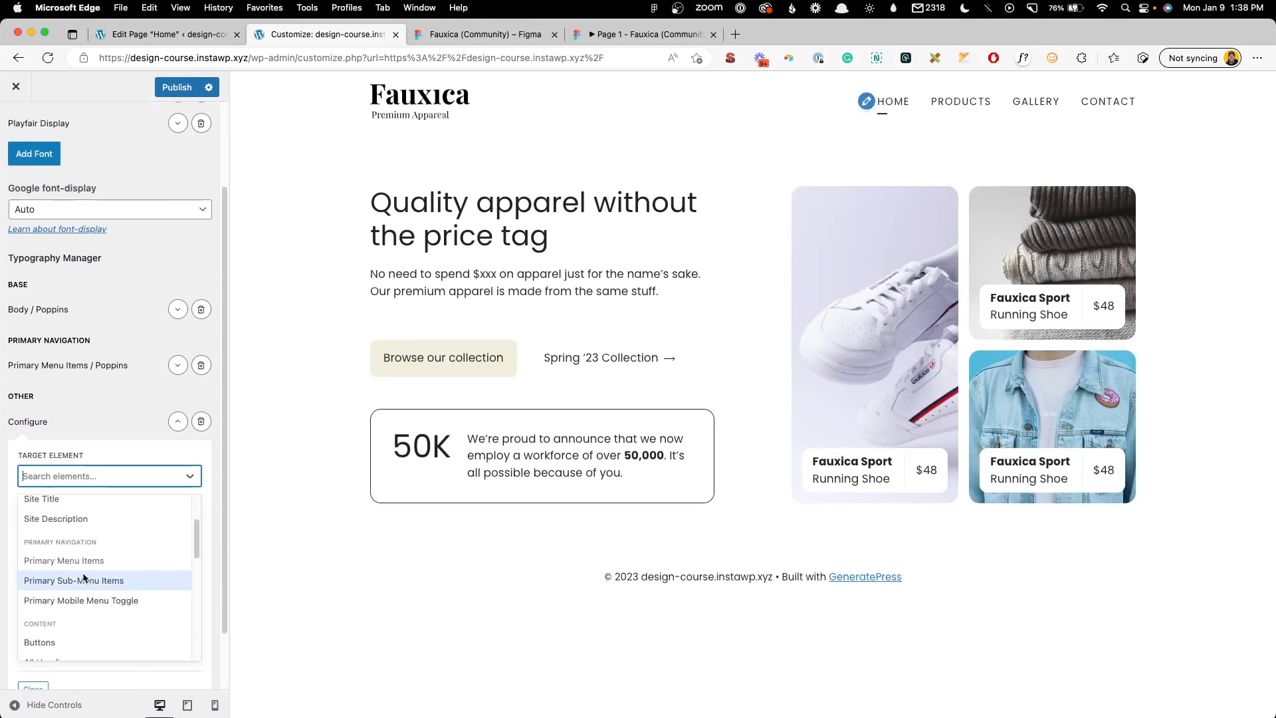
{"action": "left_click", "coordinate": [85, 638]}
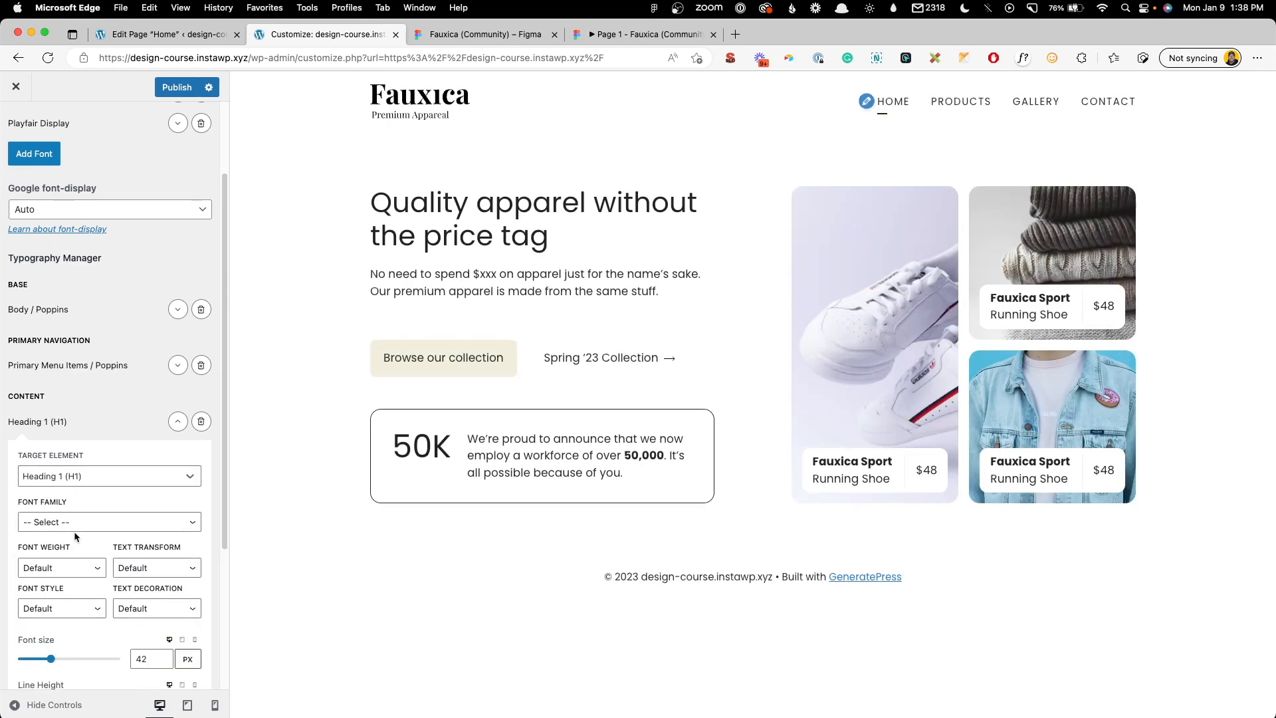
{"action": "left_click", "coordinate": [74, 523]}
{"action": "left_click", "coordinate": [81, 580]}
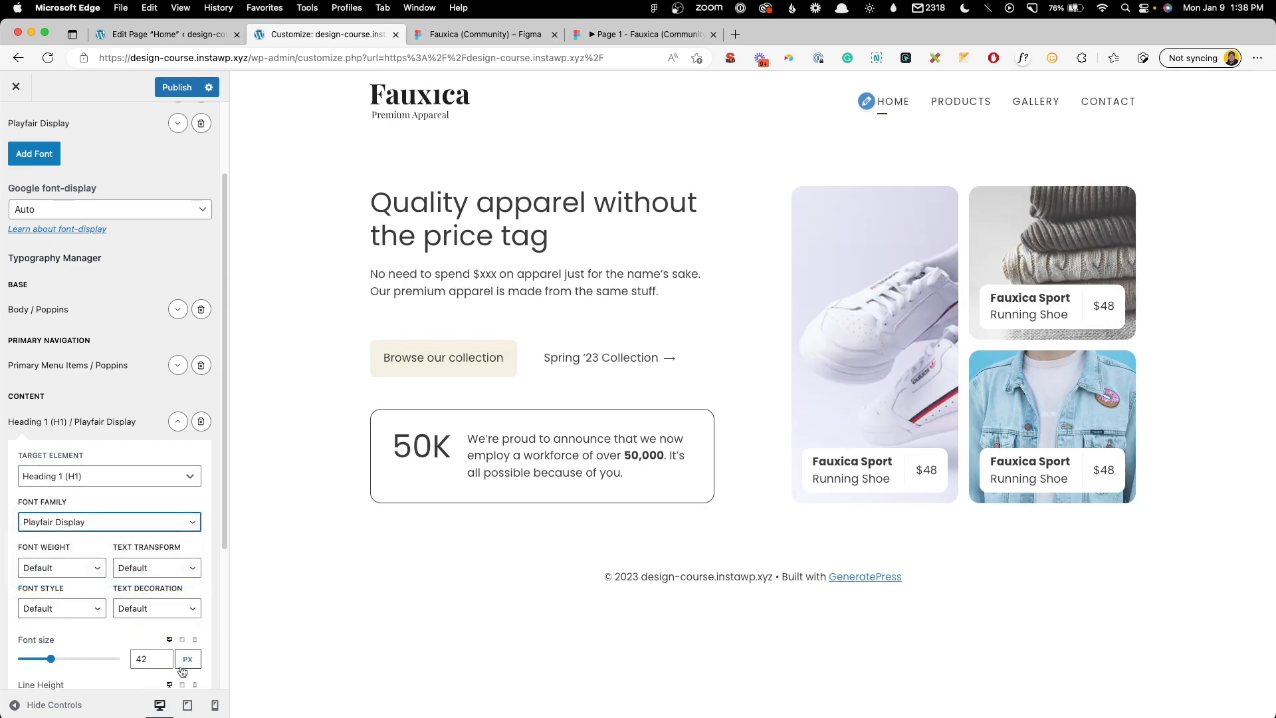
{"action": "double_click", "coordinate": [151, 657]}
{"action": "type", "text": "54"}
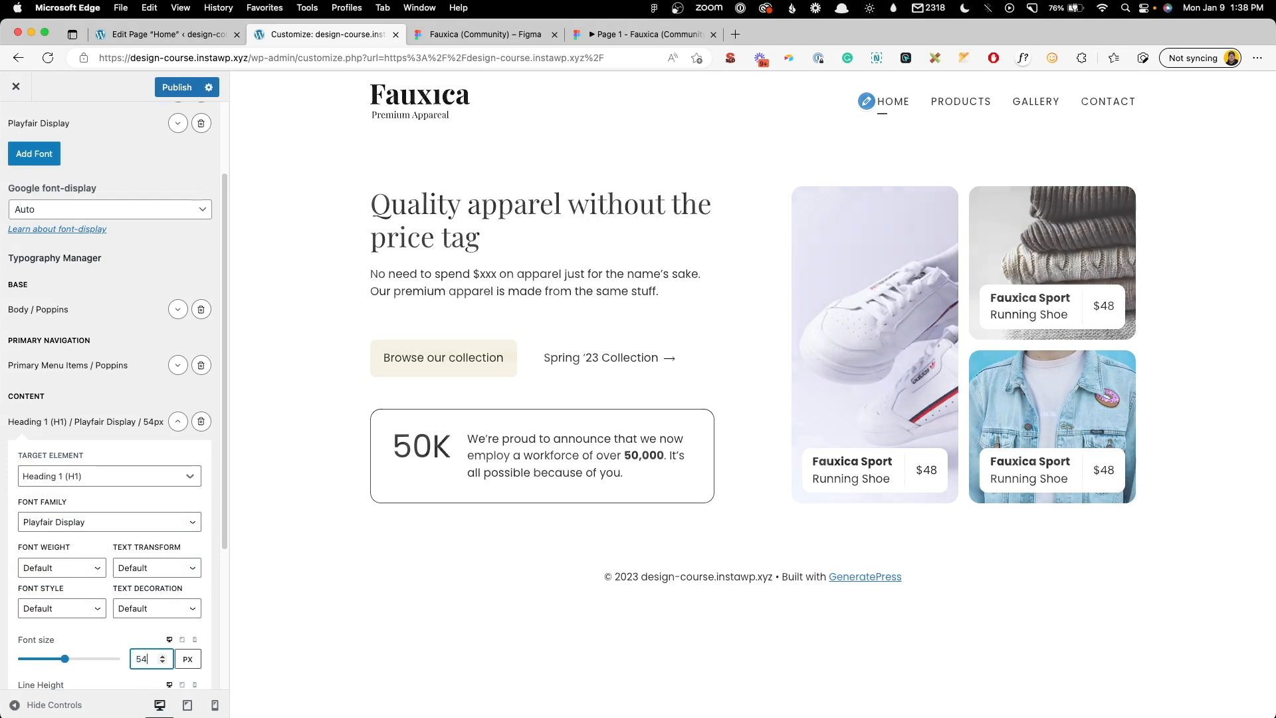
{"action": "left_click", "coordinate": [154, 91]}
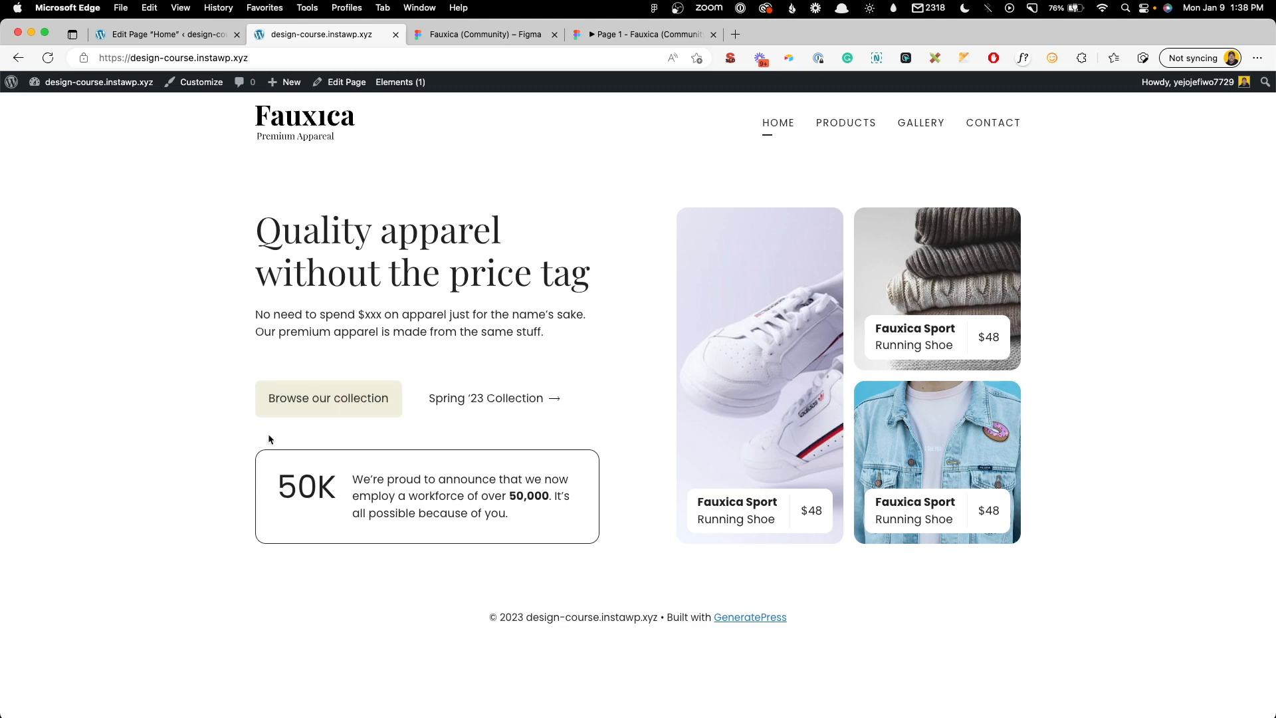
Step: Examine the hero's text column and 50K box in the Fauxica Figma design for comparison with the live page
{"action": "left_click", "coordinate": [448, 37]}
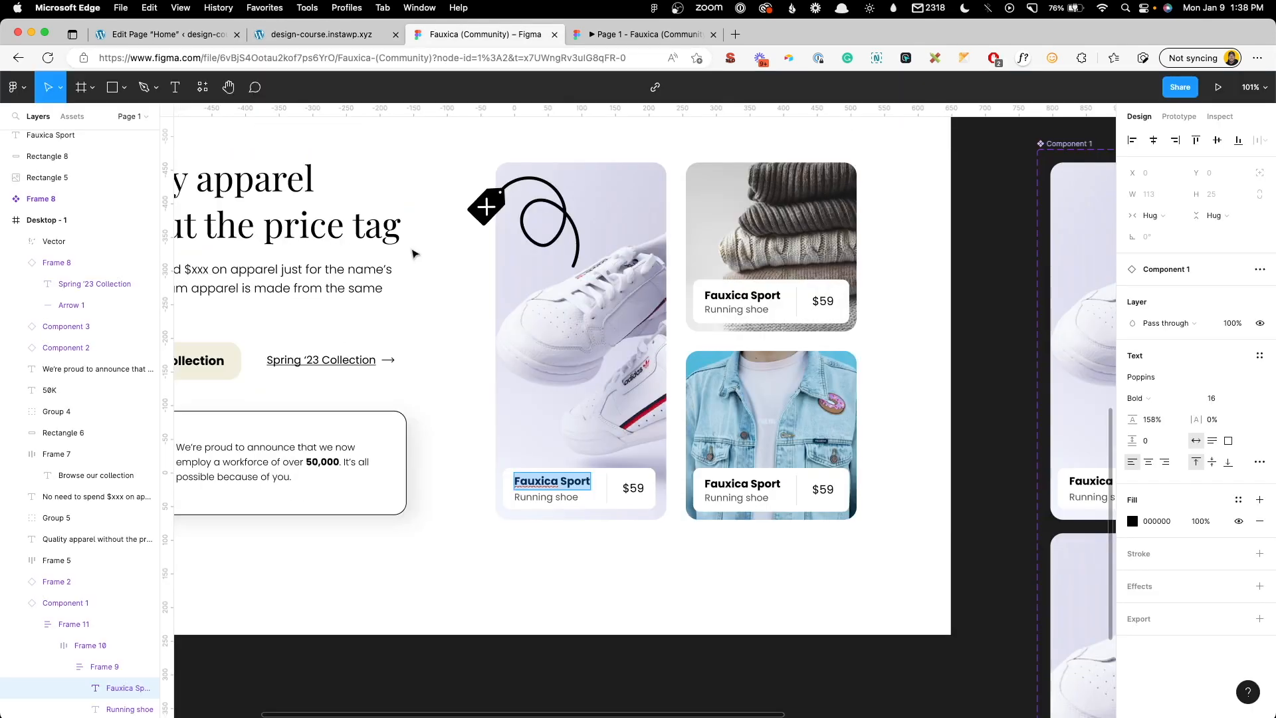
{"action": "left_click_drag", "start_coordinate": [440, 360], "coordinate": [695, 341]}
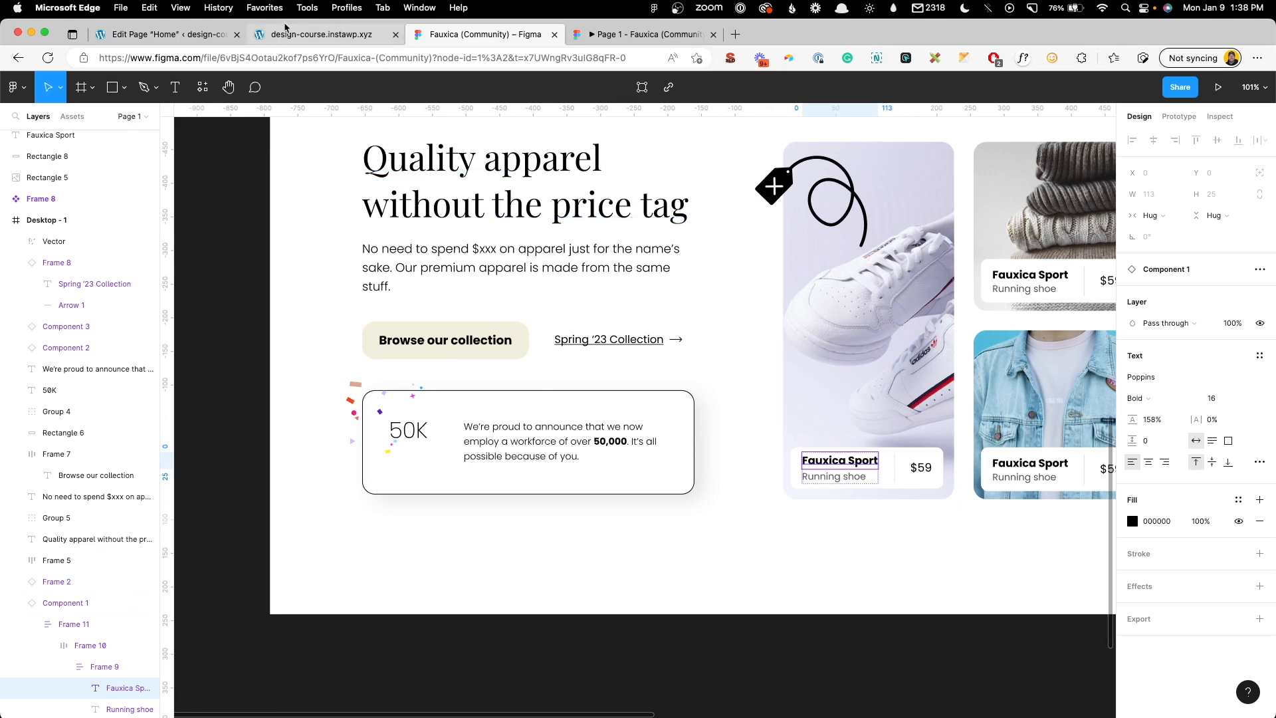
{"action": "left_click", "coordinate": [287, 35]}
Step: Back in the Home page editor, give the bordered 50K container an additional CSS class beginning with "con"
{"action": "left_click", "coordinate": [216, 35]}
{"action": "mouse_move", "coordinate": [314, 397]}
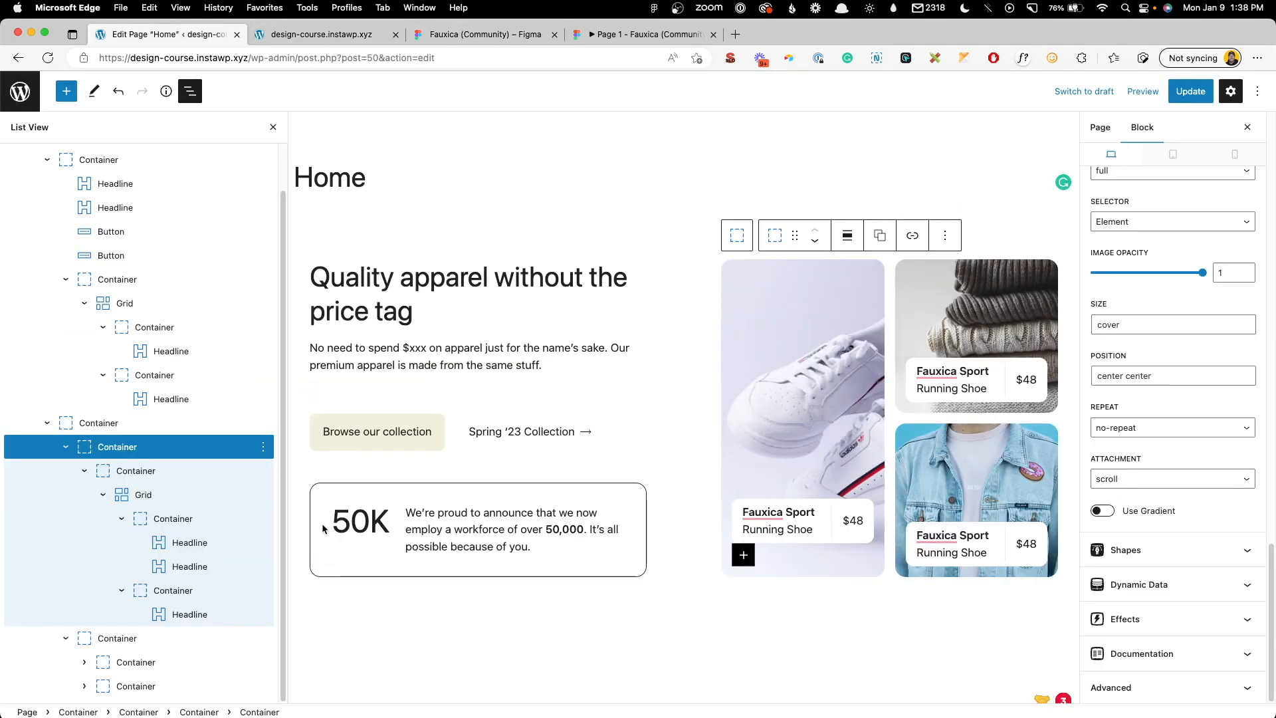
{"action": "left_click", "coordinate": [320, 557]}
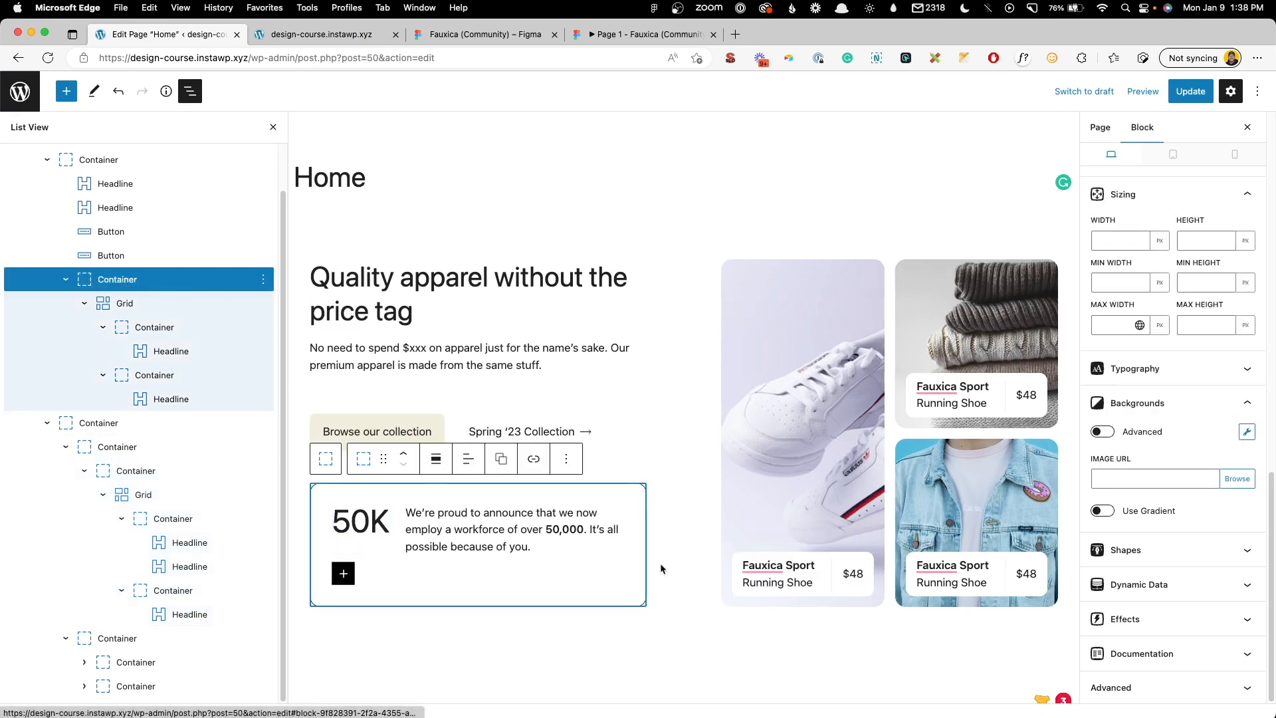
{"action": "left_click", "coordinate": [1150, 687]}
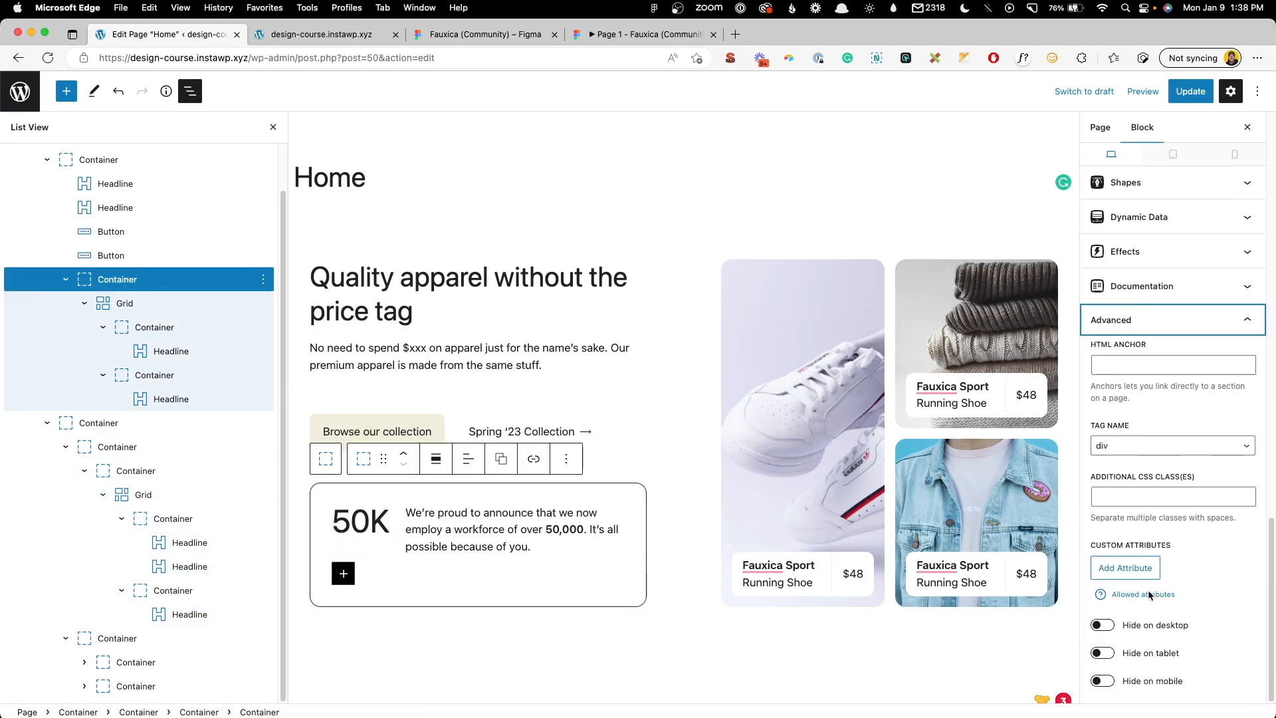
{"action": "left_click", "coordinate": [1133, 497]}
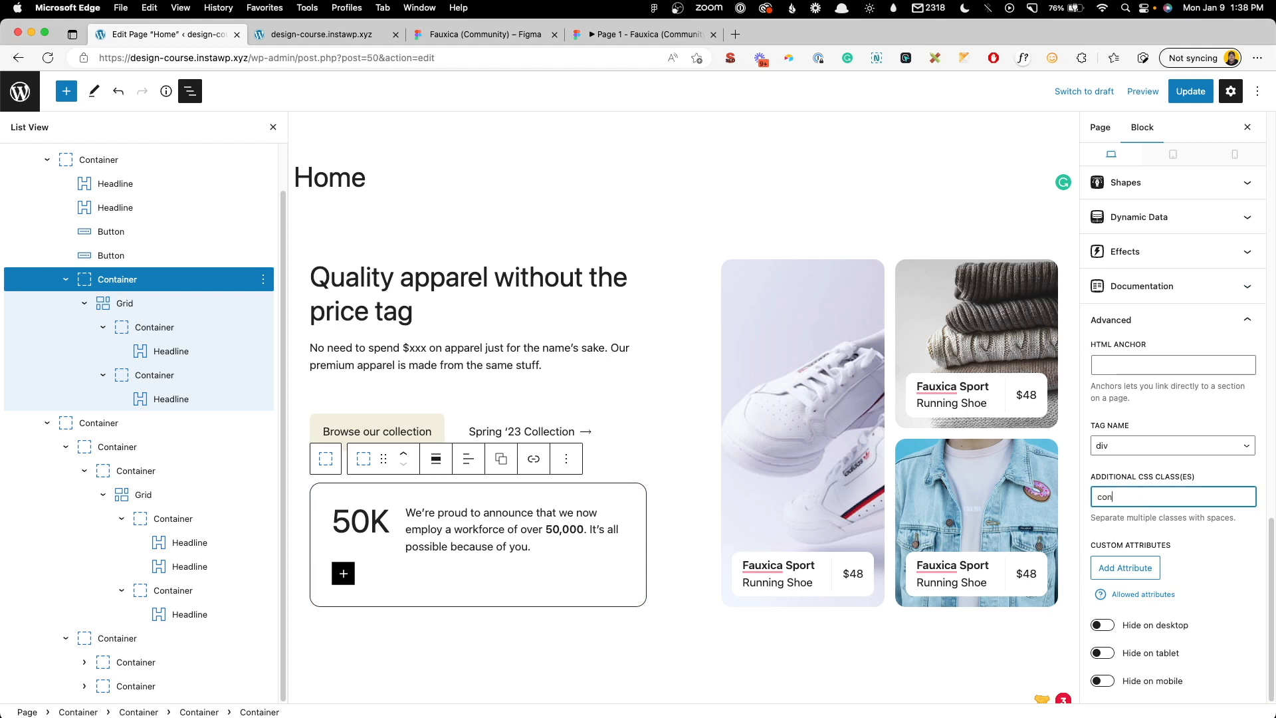
Step: Give the container holding all three product cards the additional CSS class price-tag and update the page
{"action": "left_click", "coordinate": [778, 295]}
{"action": "left_click", "coordinate": [739, 272]}
{"action": "left_click", "coordinate": [738, 235]}
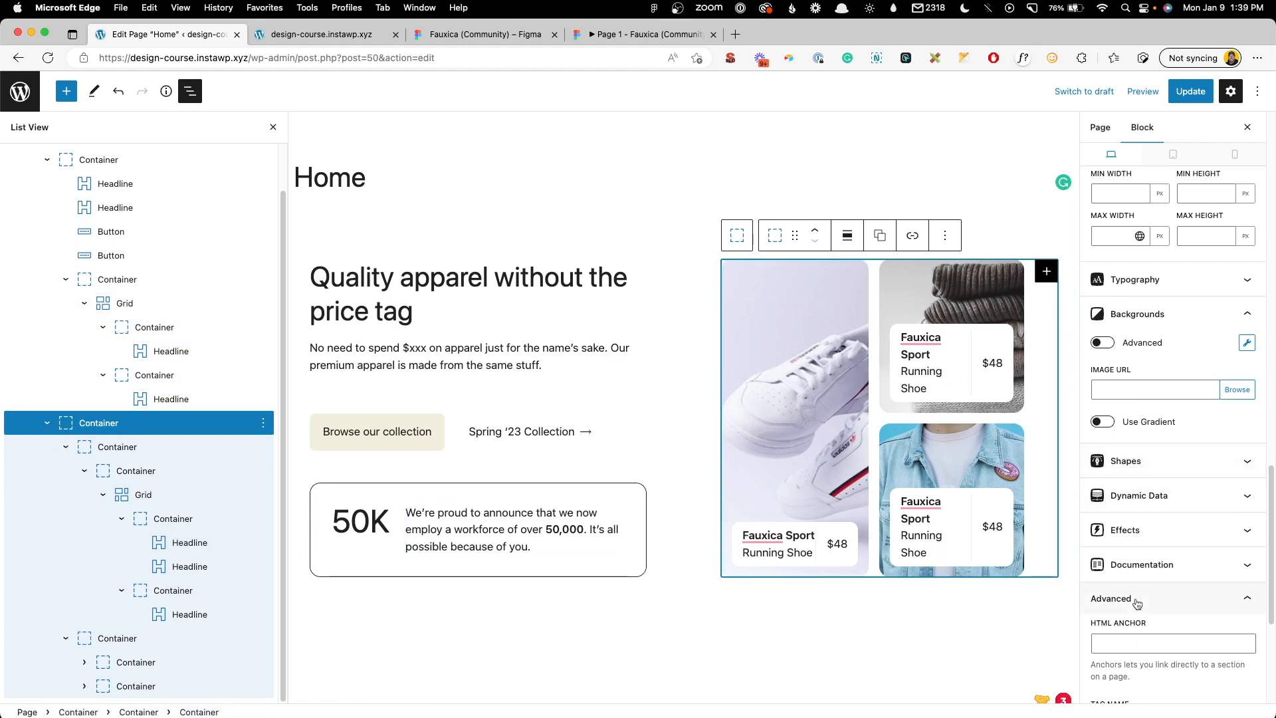
{"action": "scroll", "coordinate": [1137, 603], "scroll_direction": "down", "scroll_amount": 5}
{"action": "left_click", "coordinate": [1123, 495]}
{"action": "type", "text": "price-tag"}
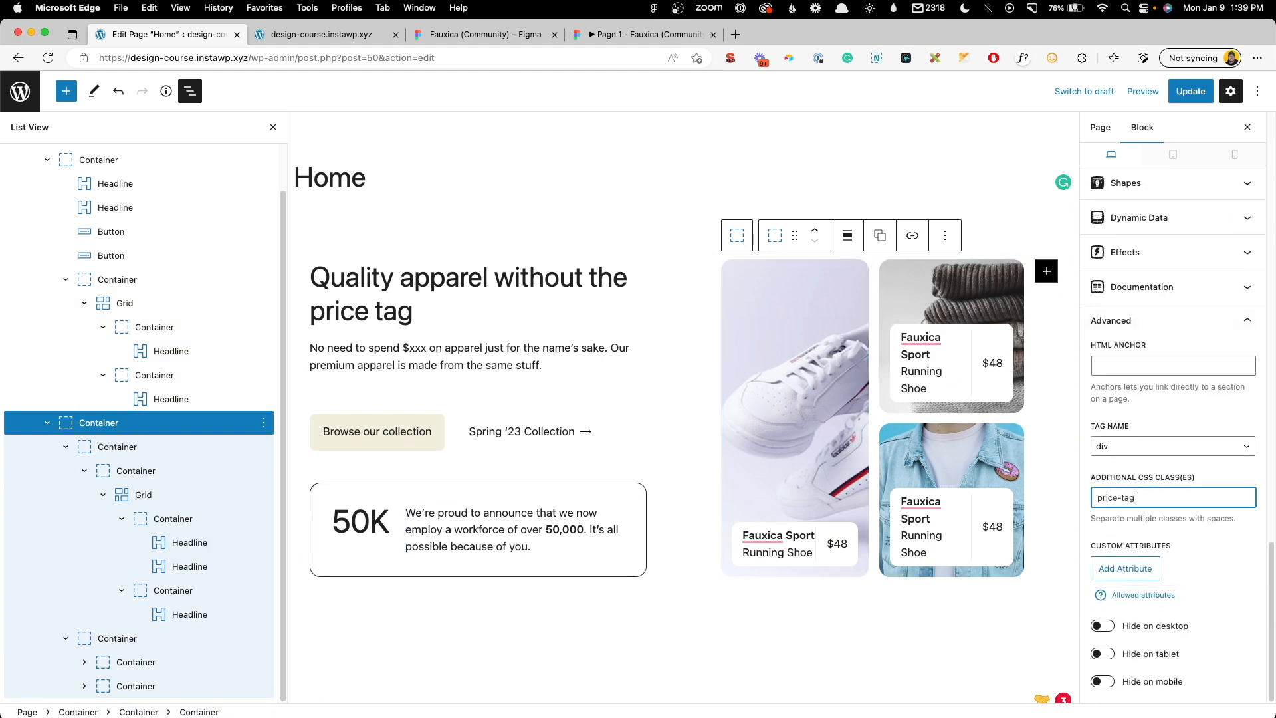
{"action": "left_click", "coordinate": [1190, 91]}
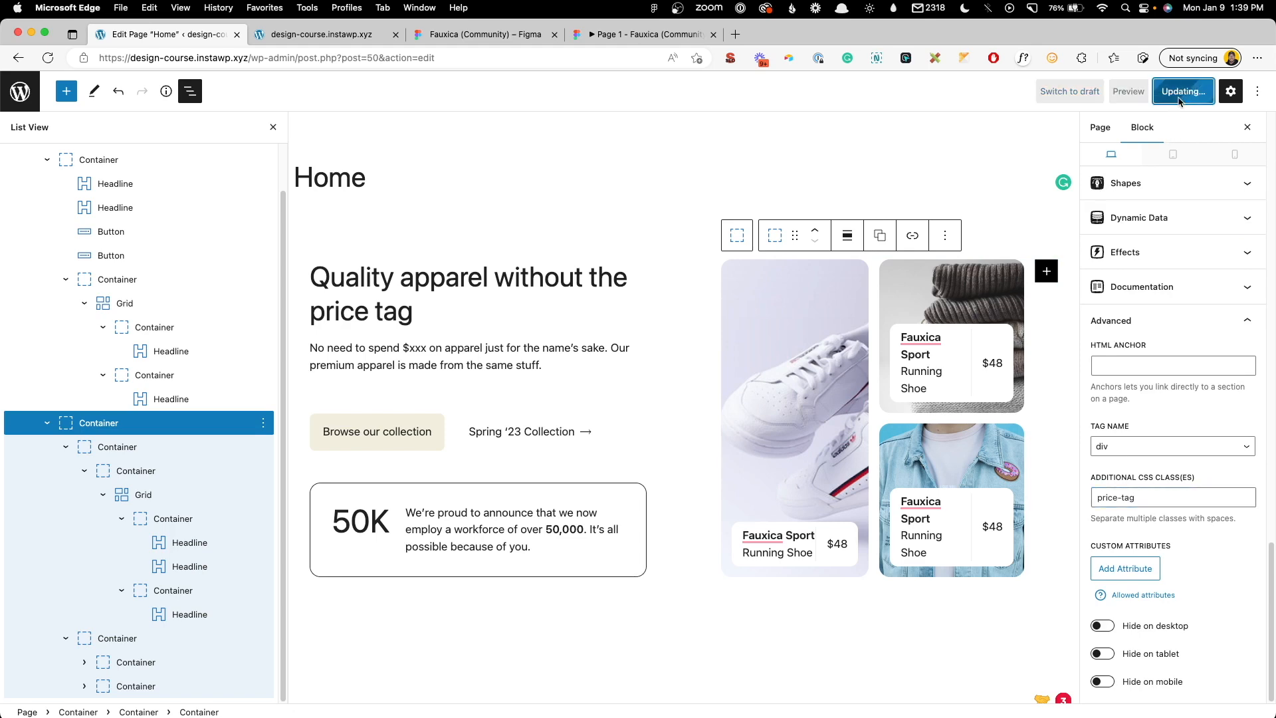
{"action": "left_click", "coordinate": [323, 34]}
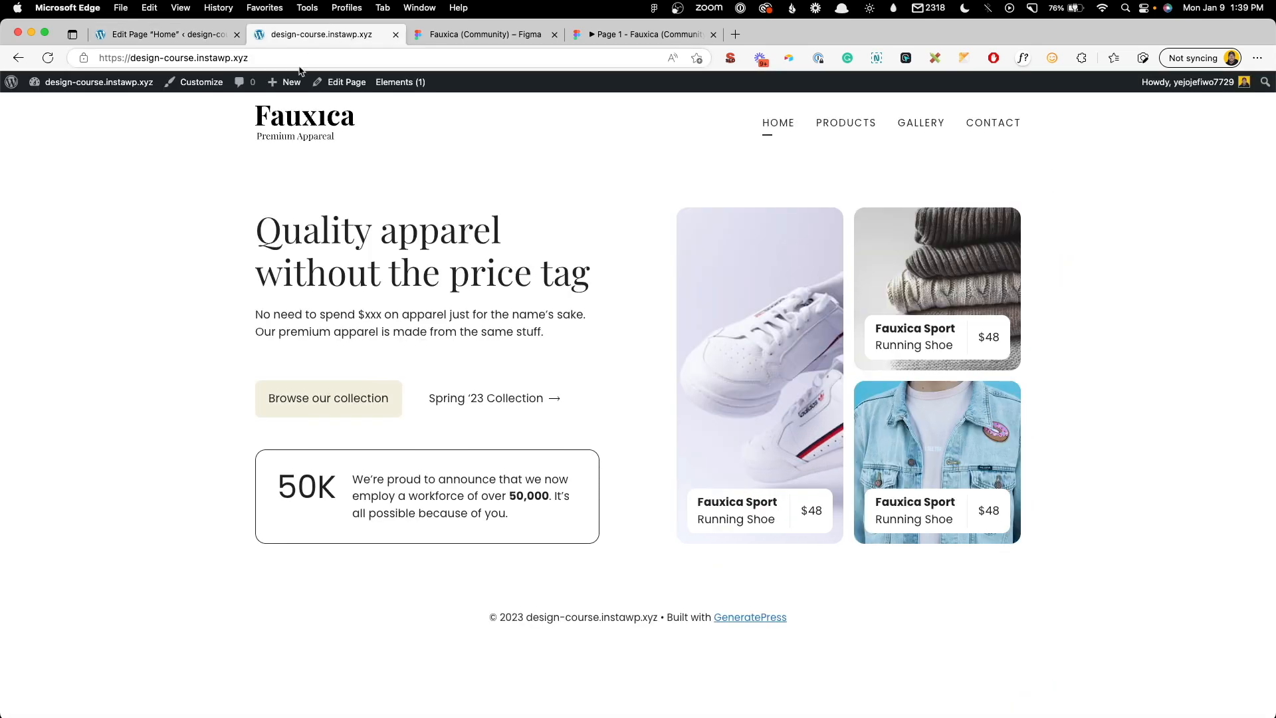
Step: In the live site's customizer, add an Additional CSS rule giving .confetti position: relative at the end of the stylesheet
{"action": "left_click", "coordinate": [194, 82]}
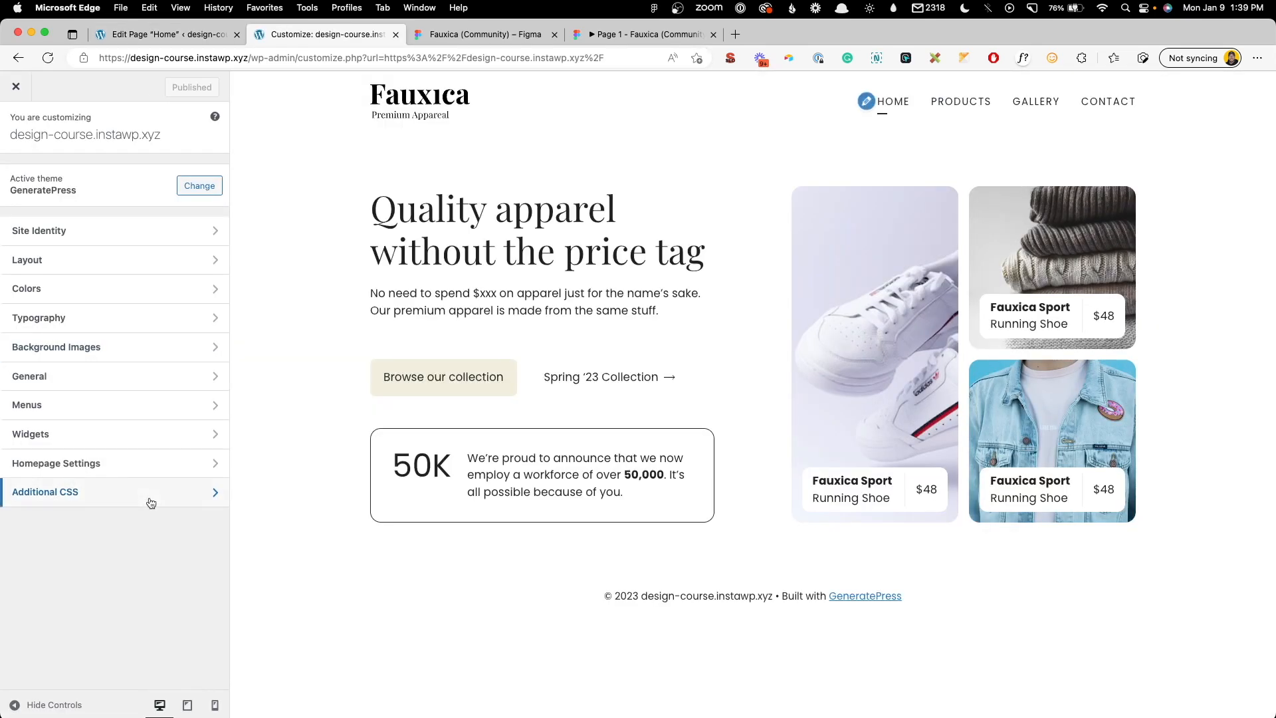
{"action": "left_click", "coordinate": [152, 497]}
{"action": "left_click", "coordinate": [106, 536]}
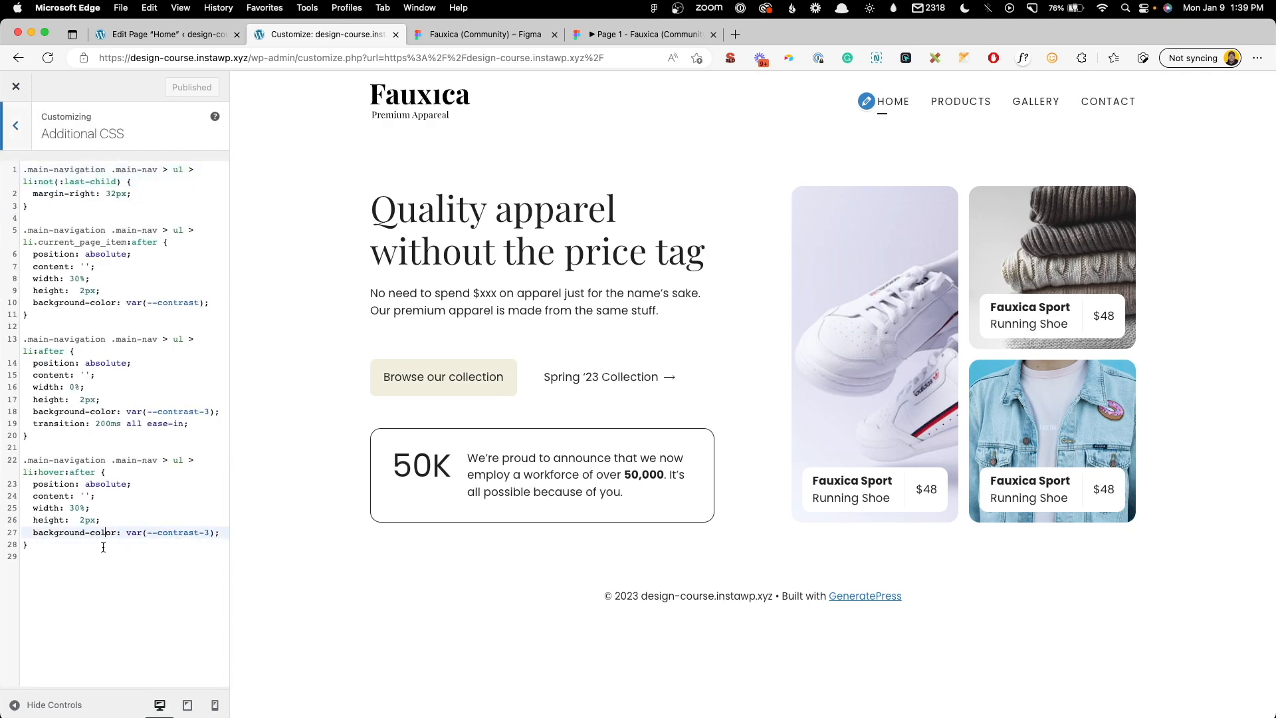
{"action": "left_click", "coordinate": [109, 544]}
{"action": "key", "text": "Return"}
{"action": "key", "text": "Return"}
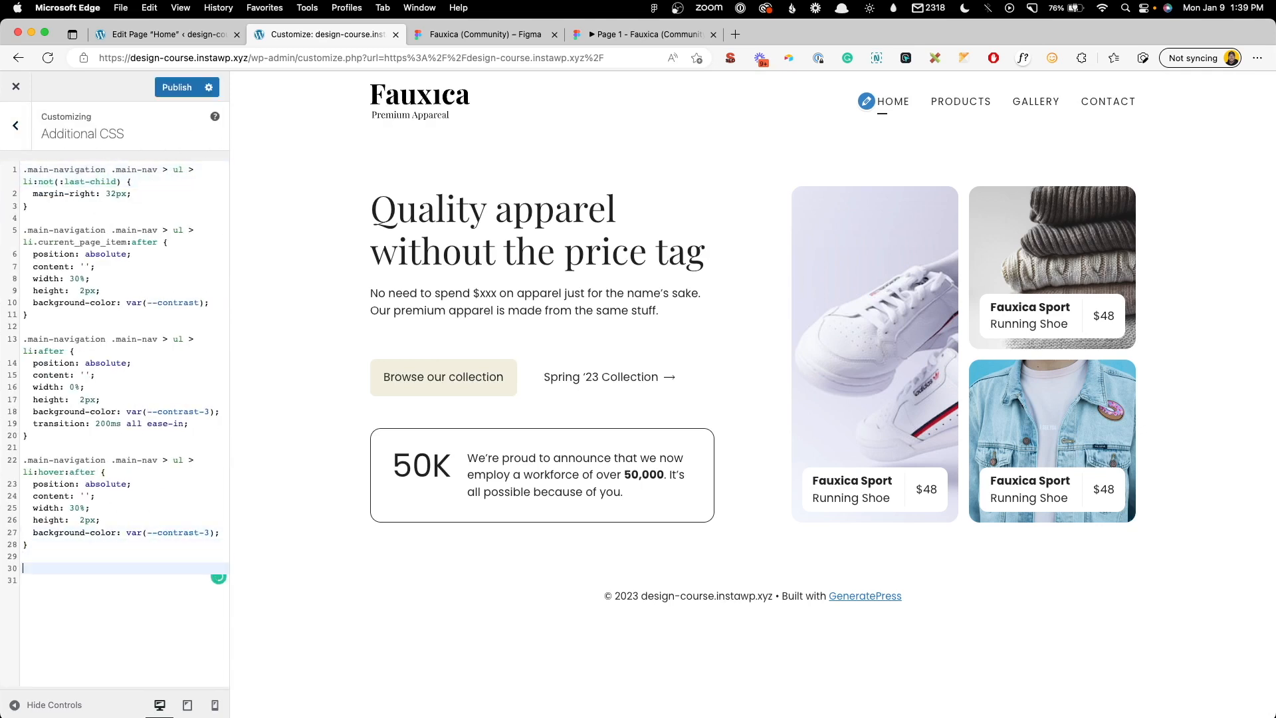
{"action": "type", "text": ".confetti {"}
{"action": "key", "text": "Return"}
{"action": "type", "text": "position"}
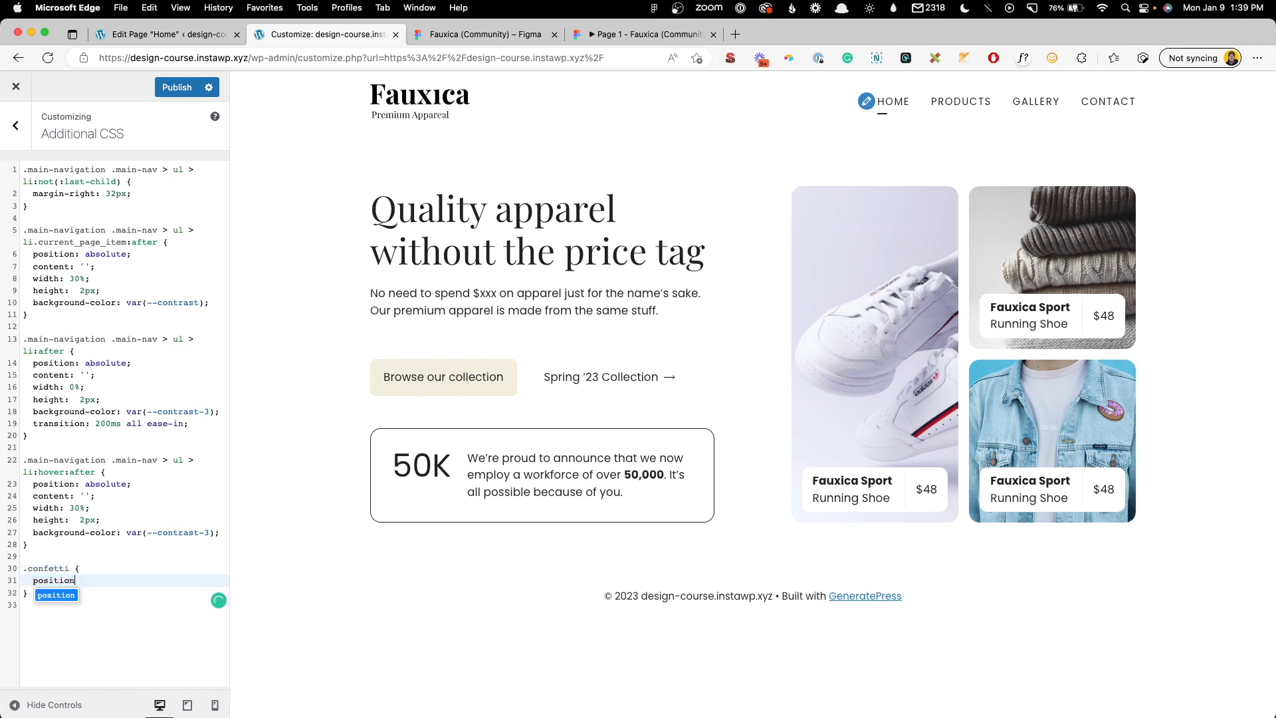
{"action": "type", "text": ": relative;"}
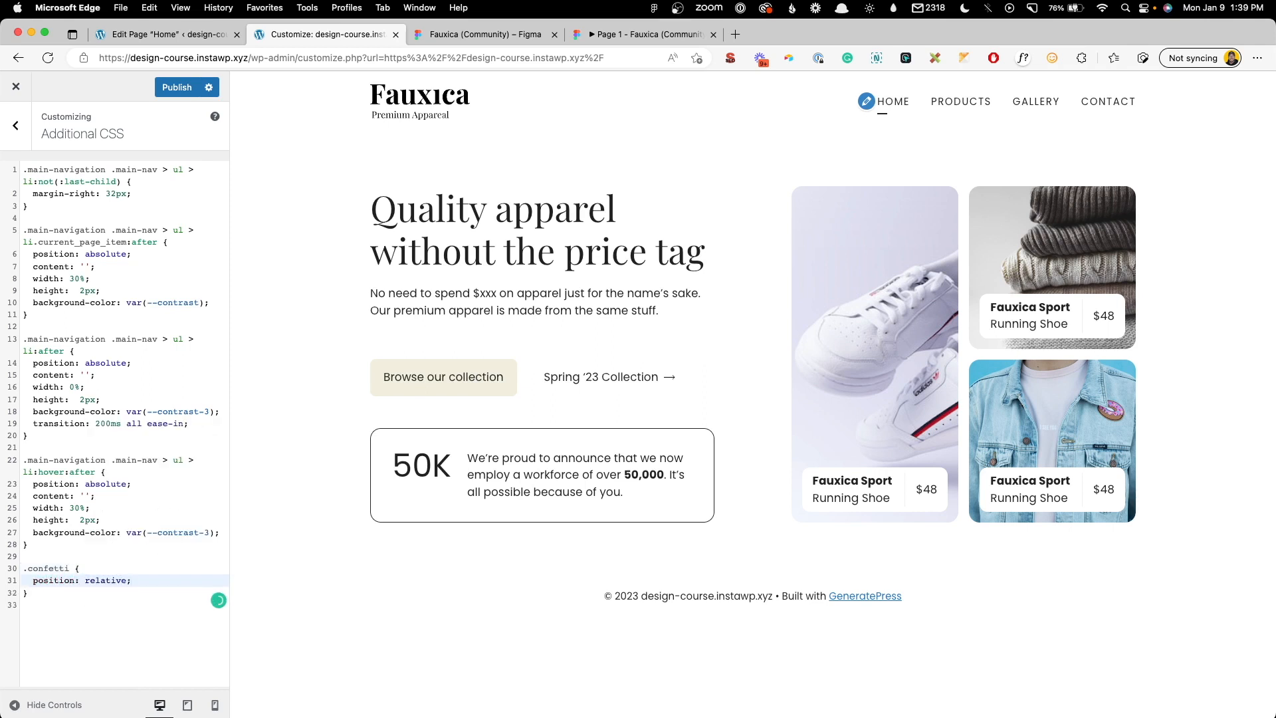
Step: Add a .confetti:after rule below it with position: absolute and an empty content value
{"action": "key", "text": "Down"}
{"action": "key", "text": "Return"}
{"action": "key", "text": "Return"}
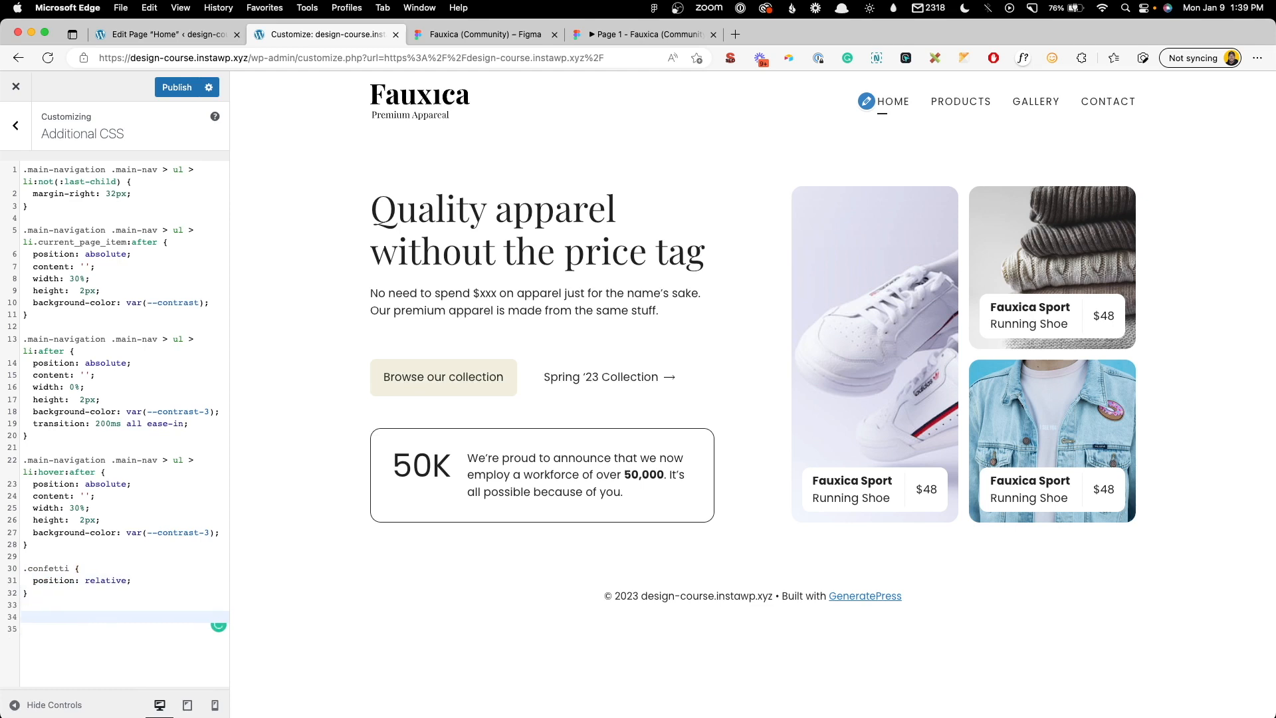
{"action": "type", "text": ".confetti:after{"}
{"action": "key", "text": "Return"}
{"action": "type", "text": "po"}
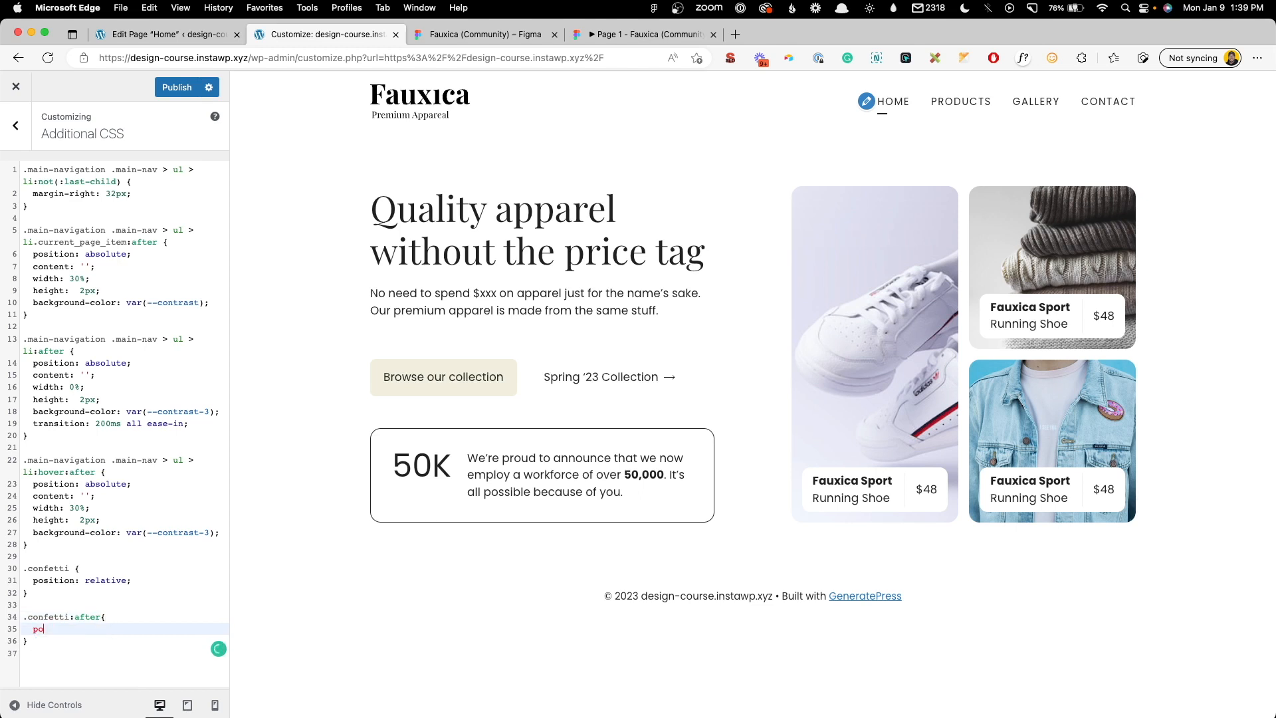
{"action": "type", "text": "sotition: absolute;"}
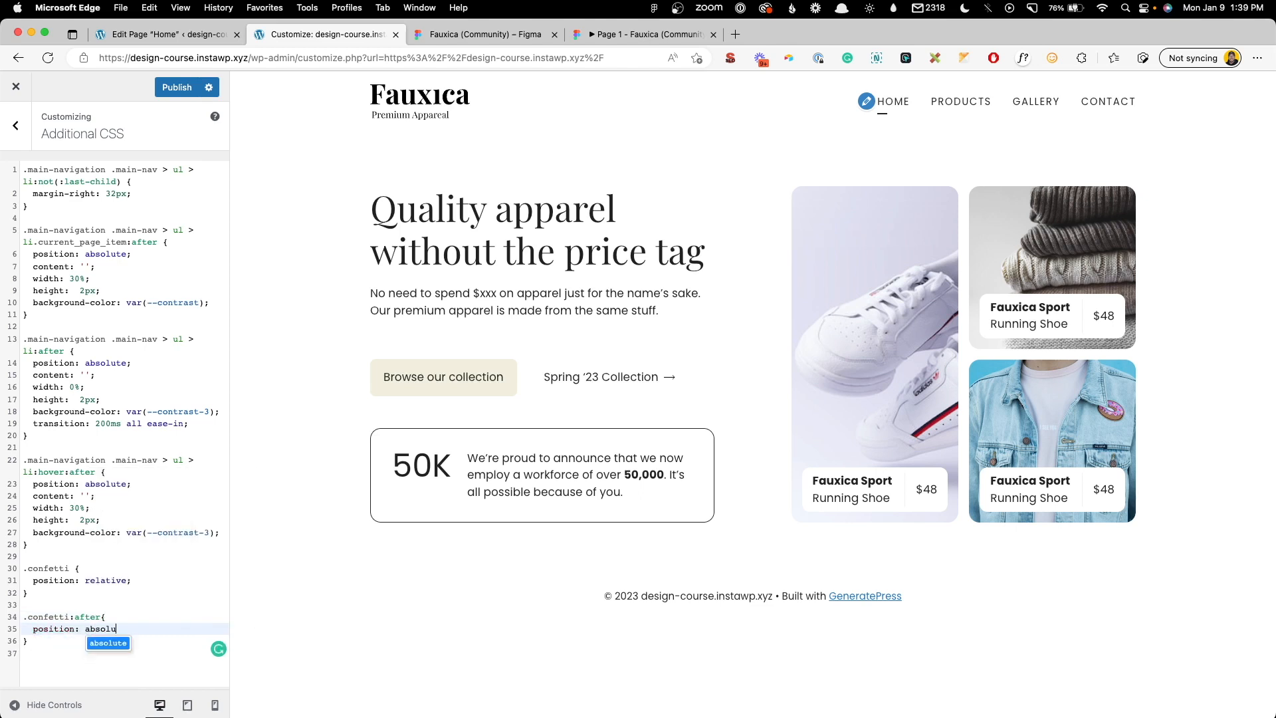
{"action": "key", "text": "Return"}
{"action": "type", "text": "content: '';"}
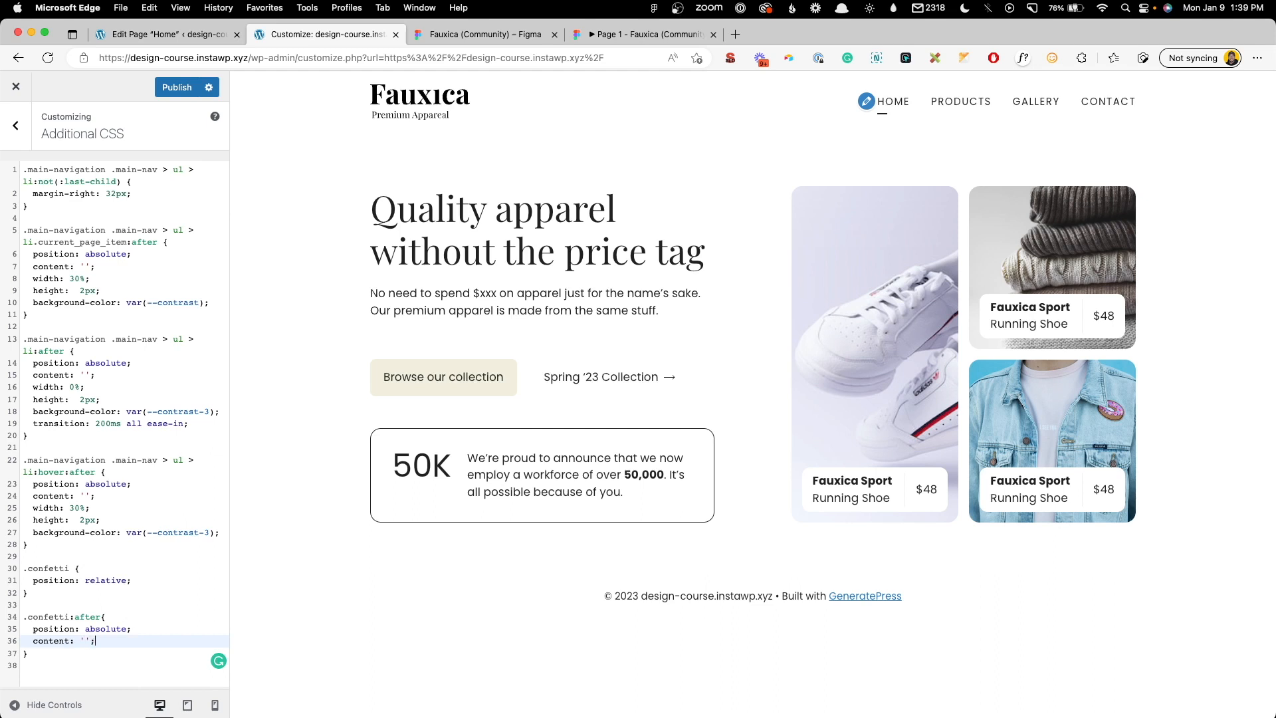
Step: Set the .confetti:after width and height to 100px each
{"action": "key", "text": "Return"}
{"action": "type", "text": "wid"}
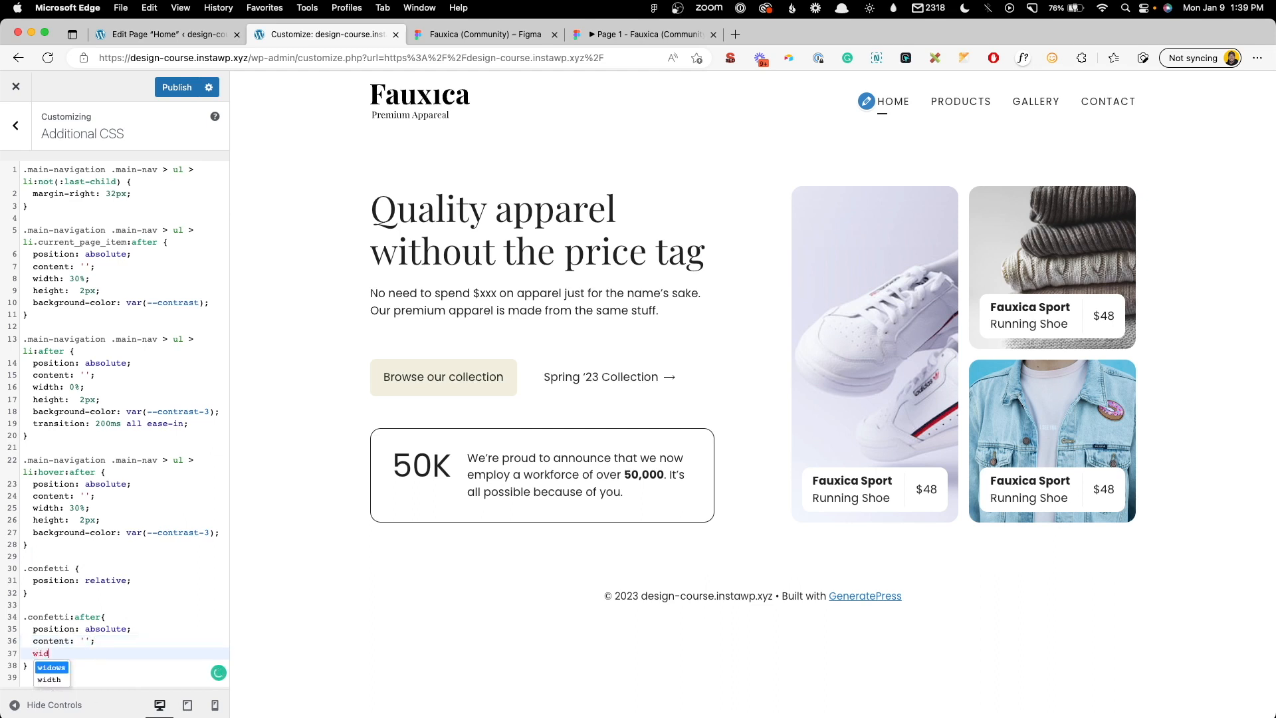
{"action": "type", "text": "th: 100px;"}
{"action": "key", "text": "Return"}
{"action": "type", "text": "height: 1"}
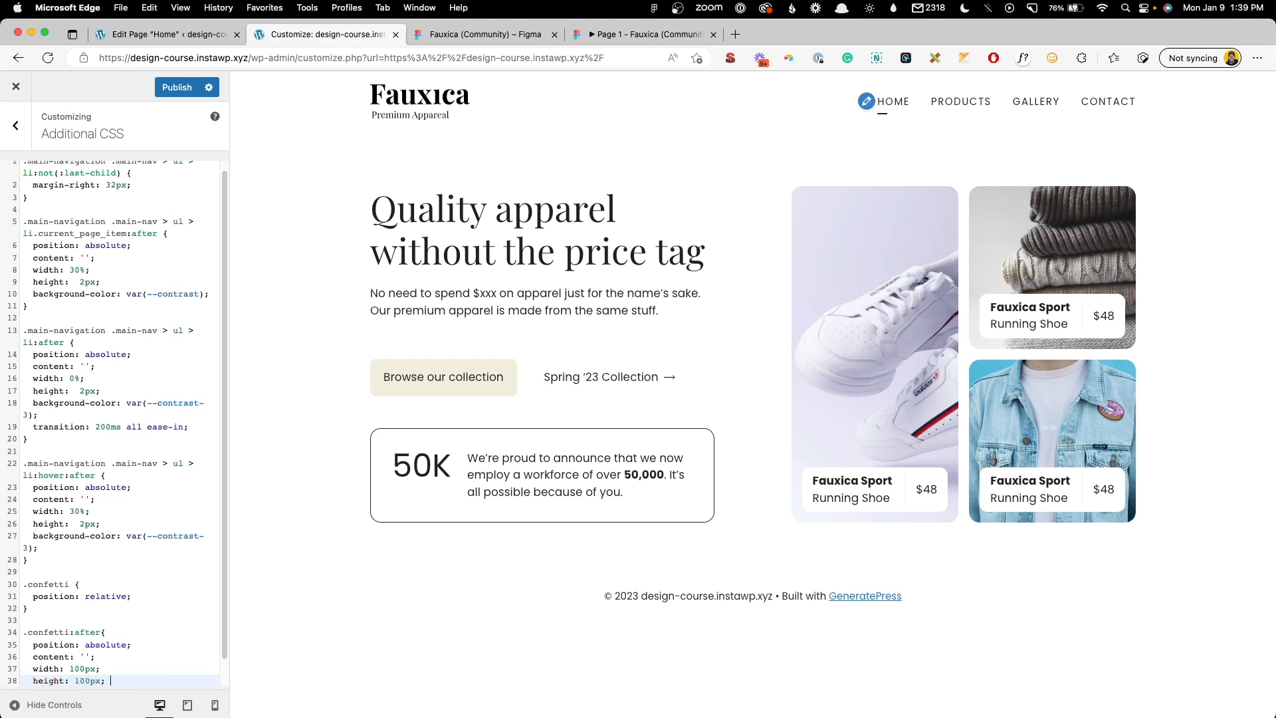
{"action": "type", "text": "00px;"}
Step: Give .confetti:after a background-image using the URL of confetti.svg copied from the media library
{"action": "key", "text": "Return"}
{"action": "type", "text": "back"}
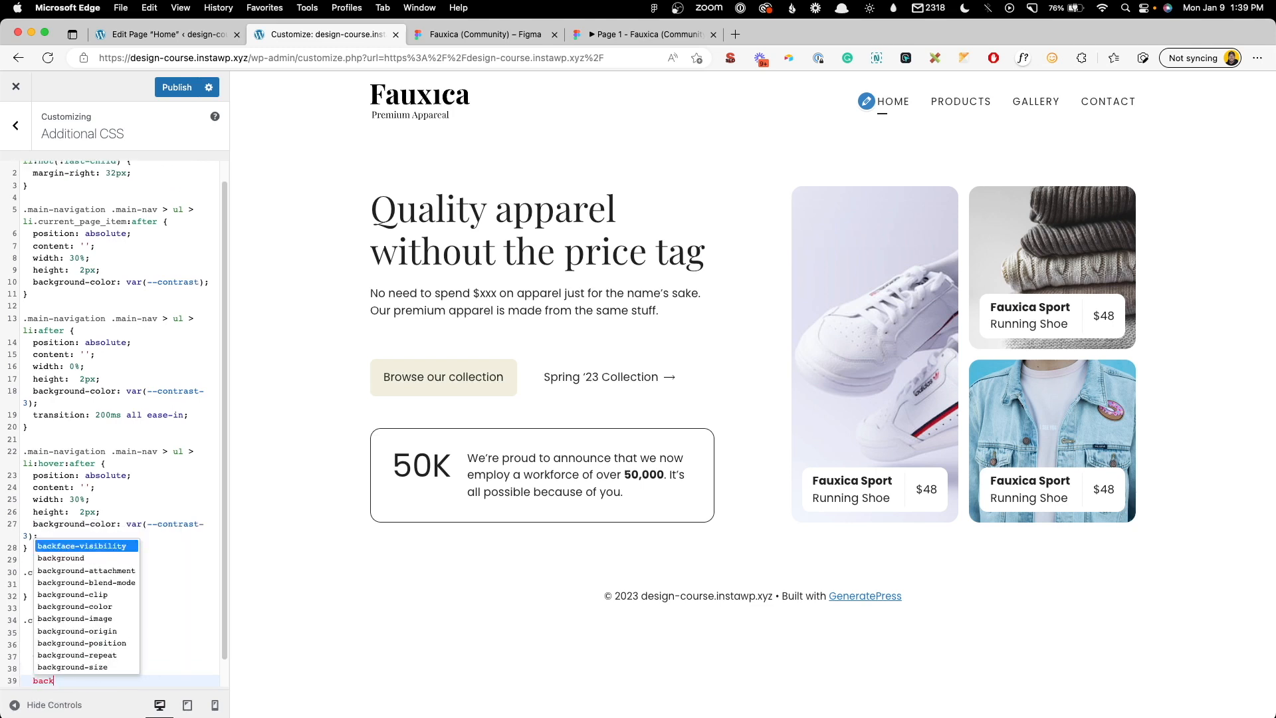
{"action": "type", "text": "ground-image"}
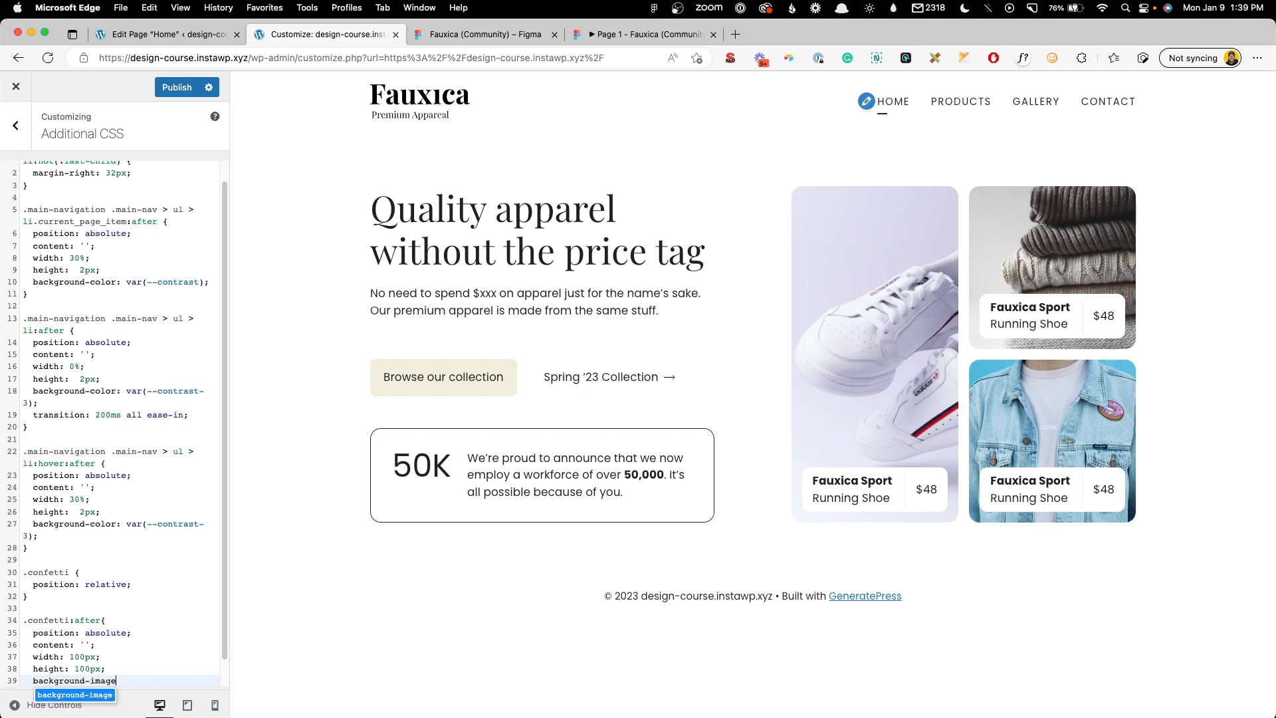
{"action": "type", "text": ": url('"}
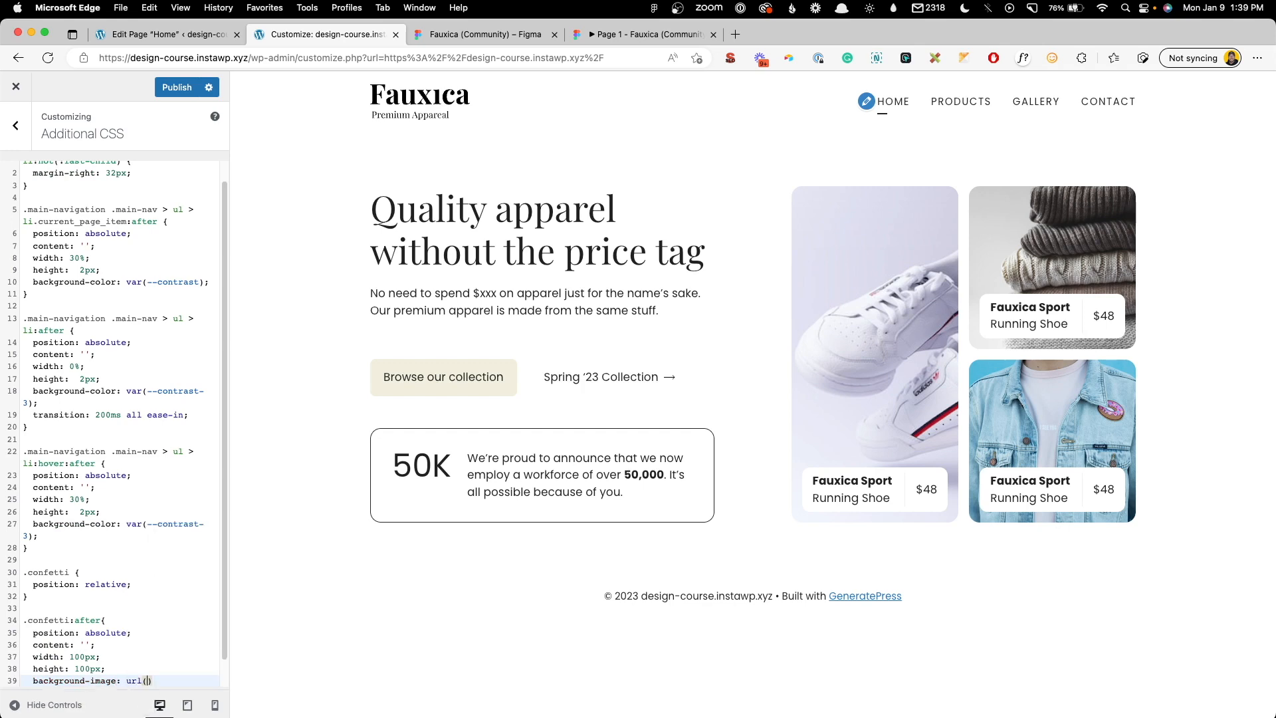
{"action": "left_click", "coordinate": [160, 34]}
{"action": "left_click", "coordinate": [24, 97]}
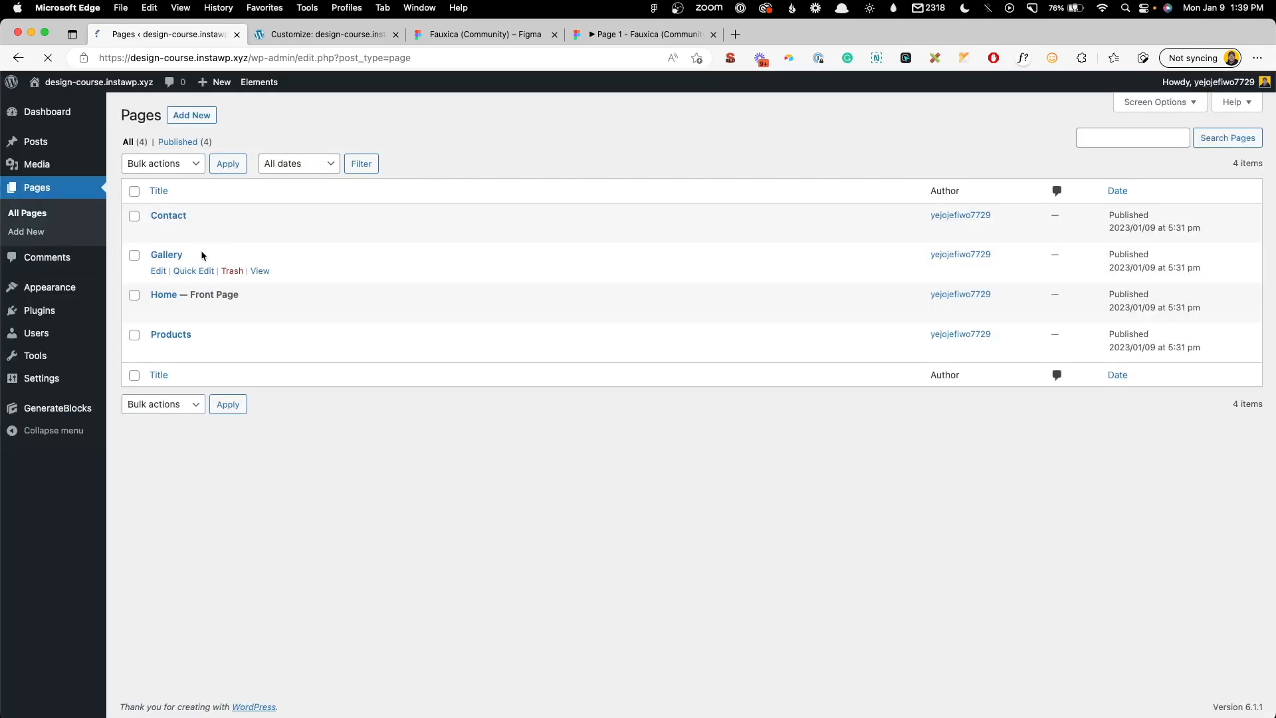
{"action": "mouse_move", "coordinate": [62, 165]}
{"action": "left_click", "coordinate": [158, 169]}
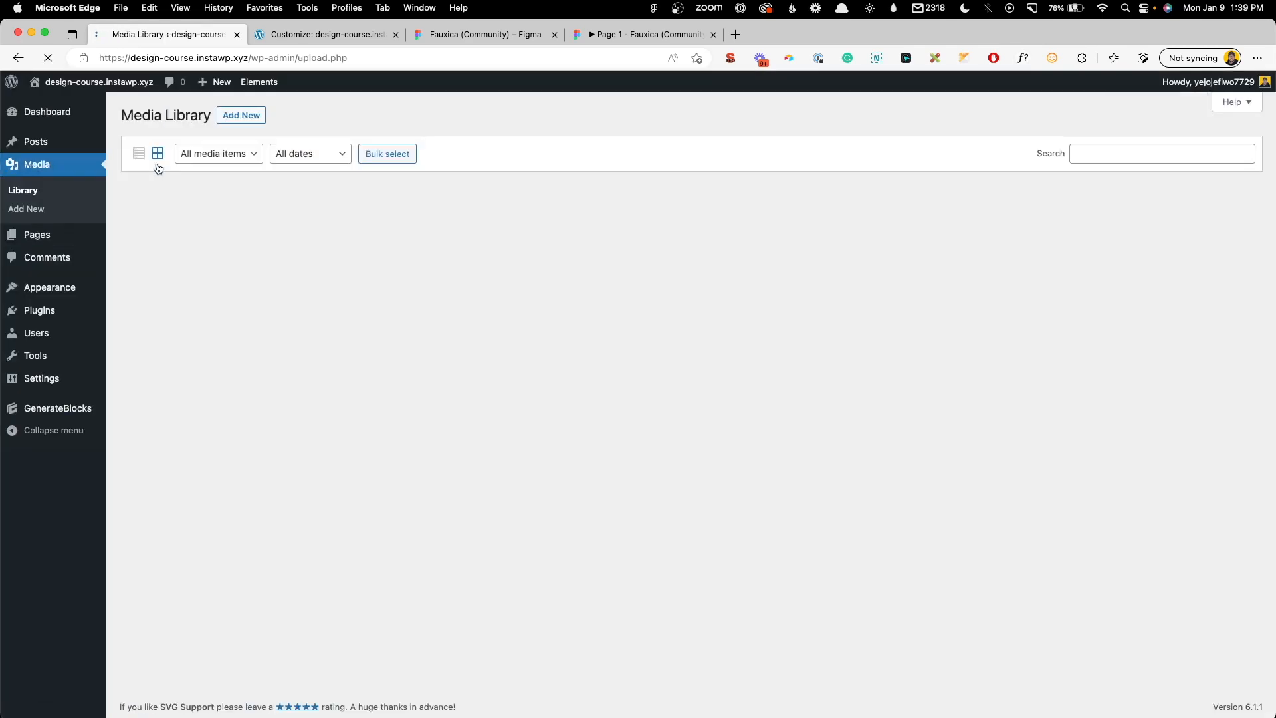
{"action": "left_click", "coordinate": [400, 253]}
{"action": "left_click", "coordinate": [1056, 455]}
{"action": "left_click", "coordinate": [326, 34]}
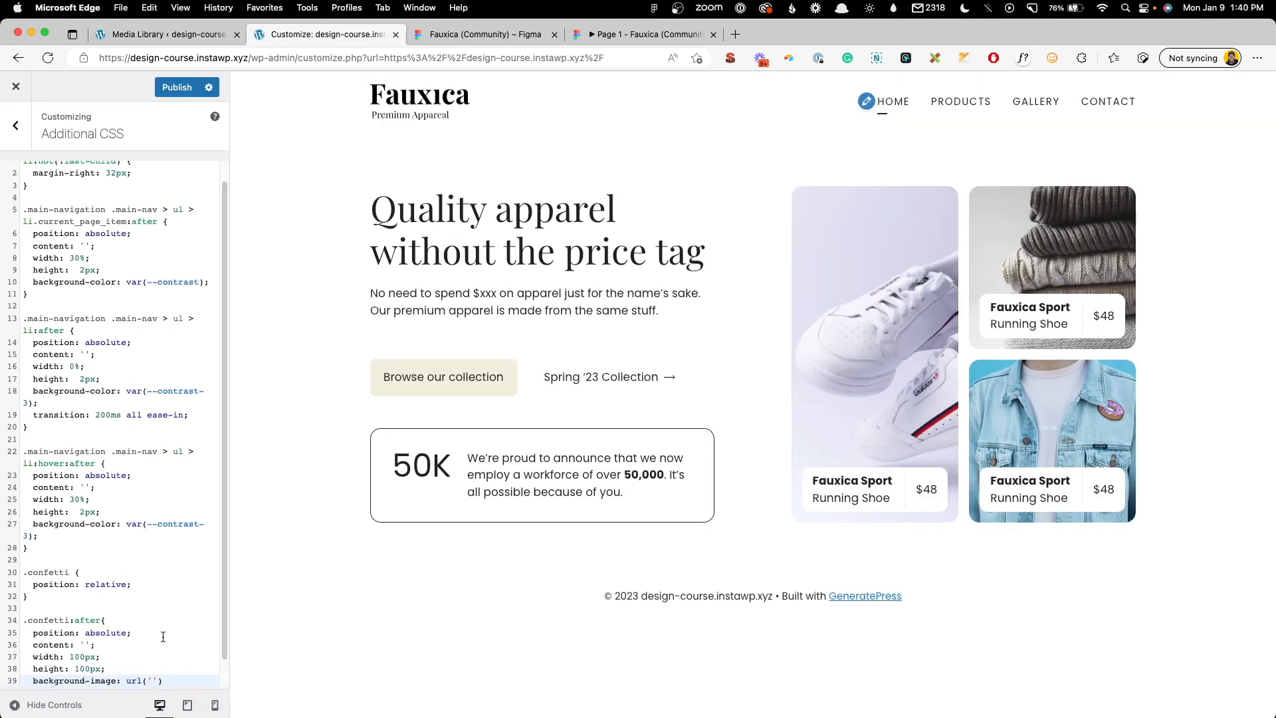
{"action": "key", "text": "super+v"}
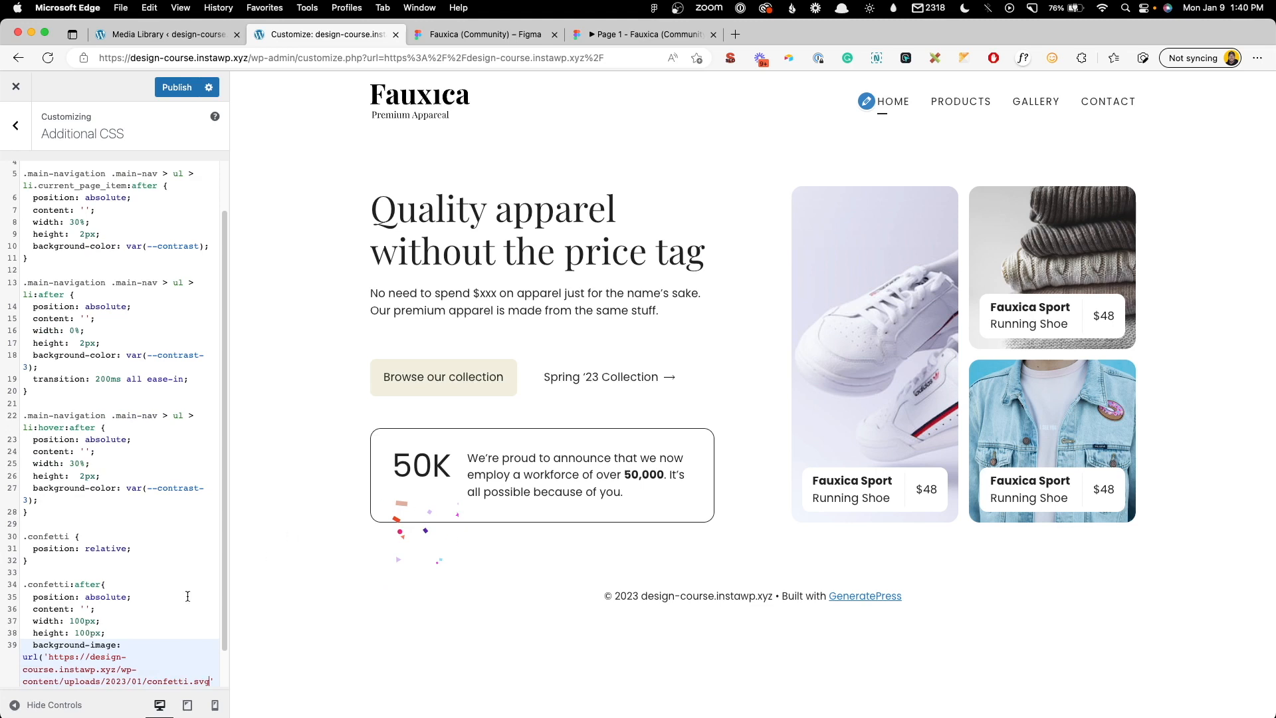
Step: Complete the background-image declaration and offset .confetti:after with top: -25px and left: -25px
{"action": "scroll", "coordinate": [83, 627], "scroll_direction": "down", "scroll_amount": 2}
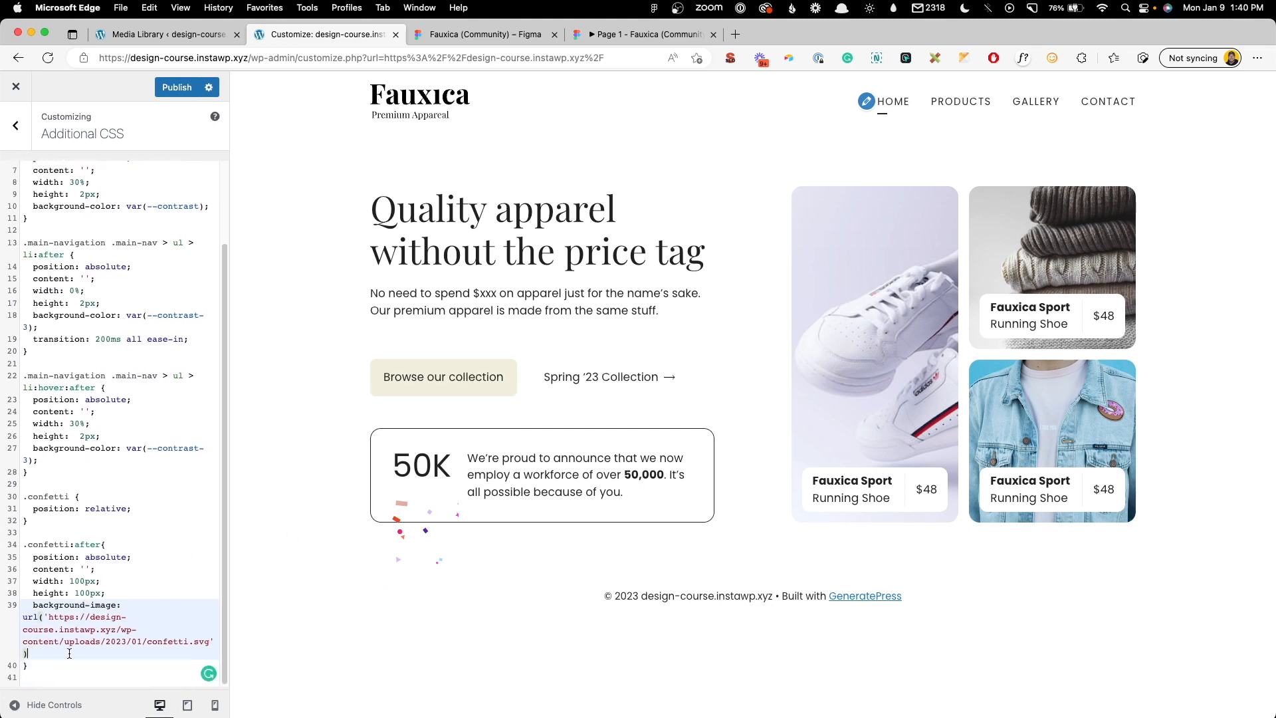
{"action": "left_click", "coordinate": [67, 651]}
{"action": "type", "text": ";"}
{"action": "key", "text": "Return"}
{"action": "type", "text": "top: -25px;"}
{"action": "key", "text": "Return"}
{"action": "type", "text": "lef"}
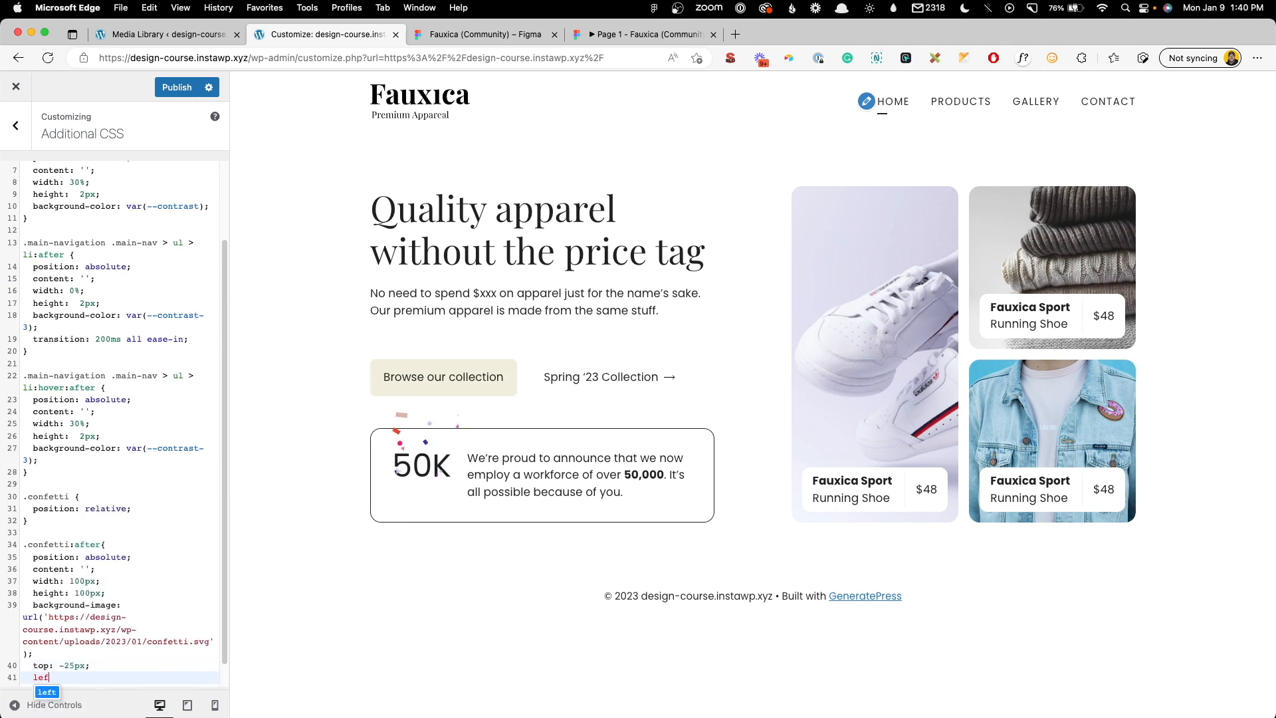
{"action": "type", "text": "t: -25px;"}
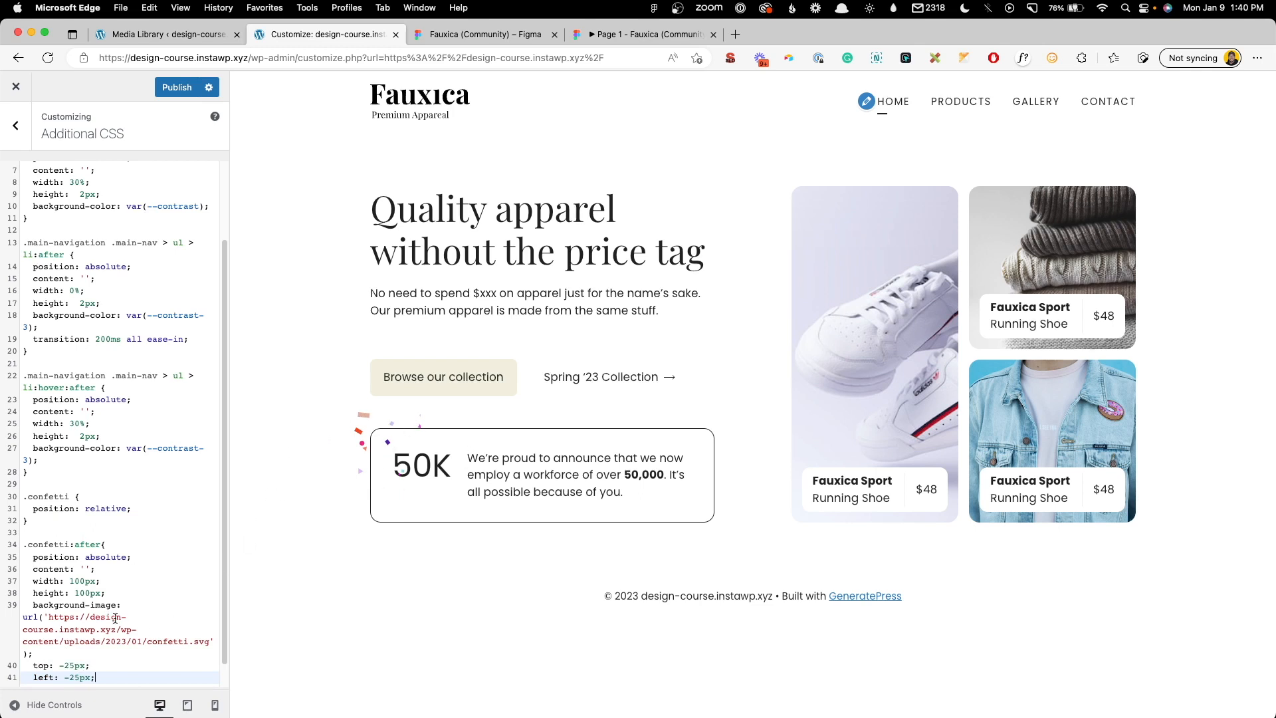
Step: Set the confetti background-size to cover, background-position to center center and background-repeat to no-repeat
{"action": "key", "text": "Return"}
{"action": "type", "text": "bac"}
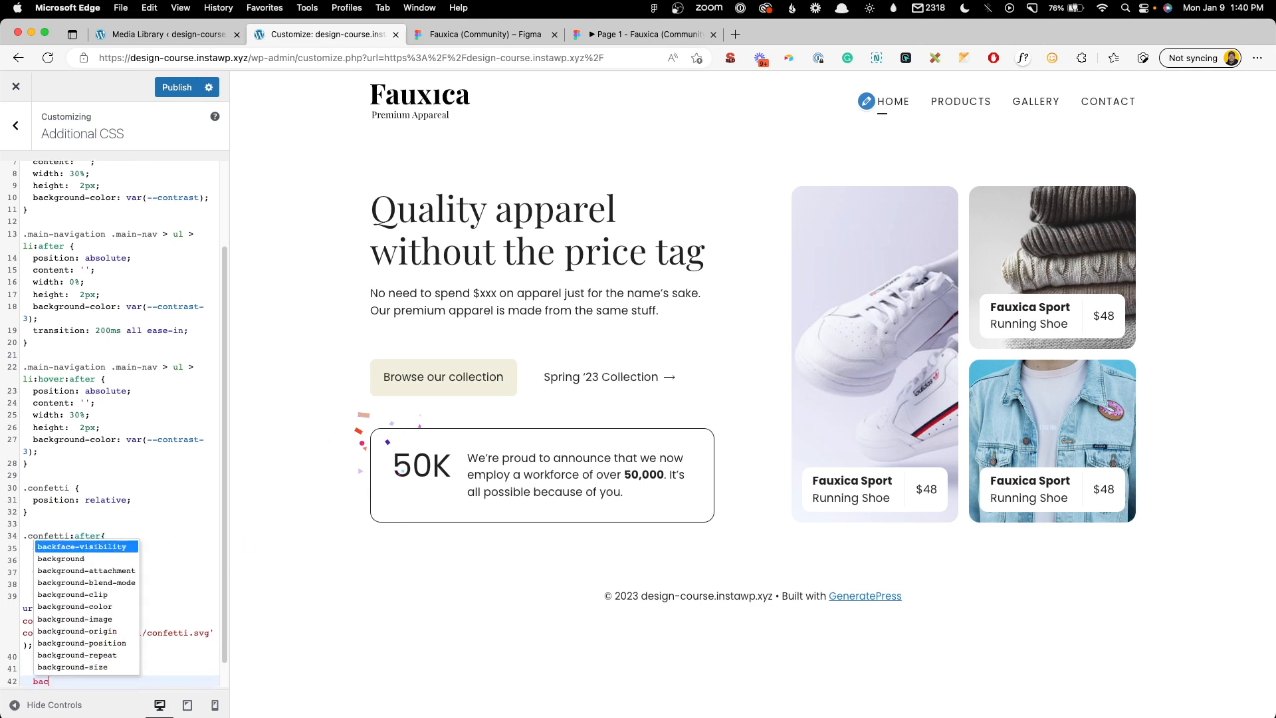
{"action": "type", "text": "kground-size: cover;"}
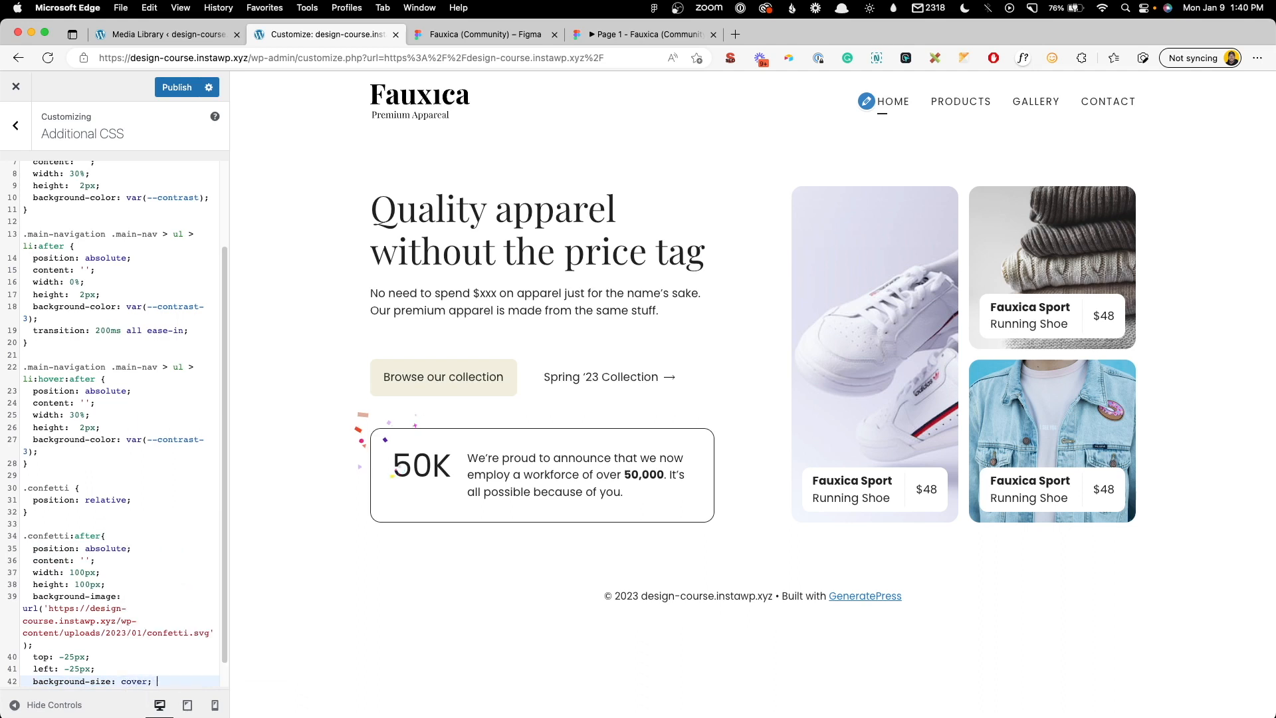
{"action": "key", "text": "Return"}
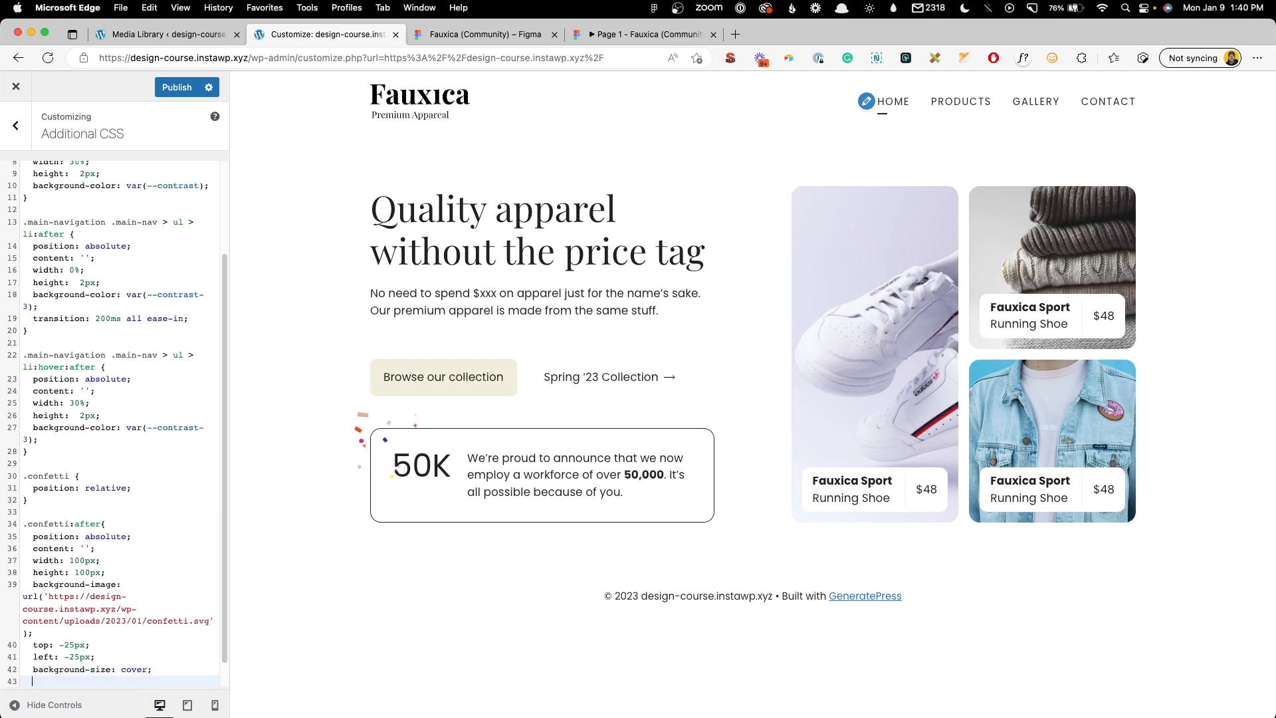
{"action": "type", "text": "background-"}
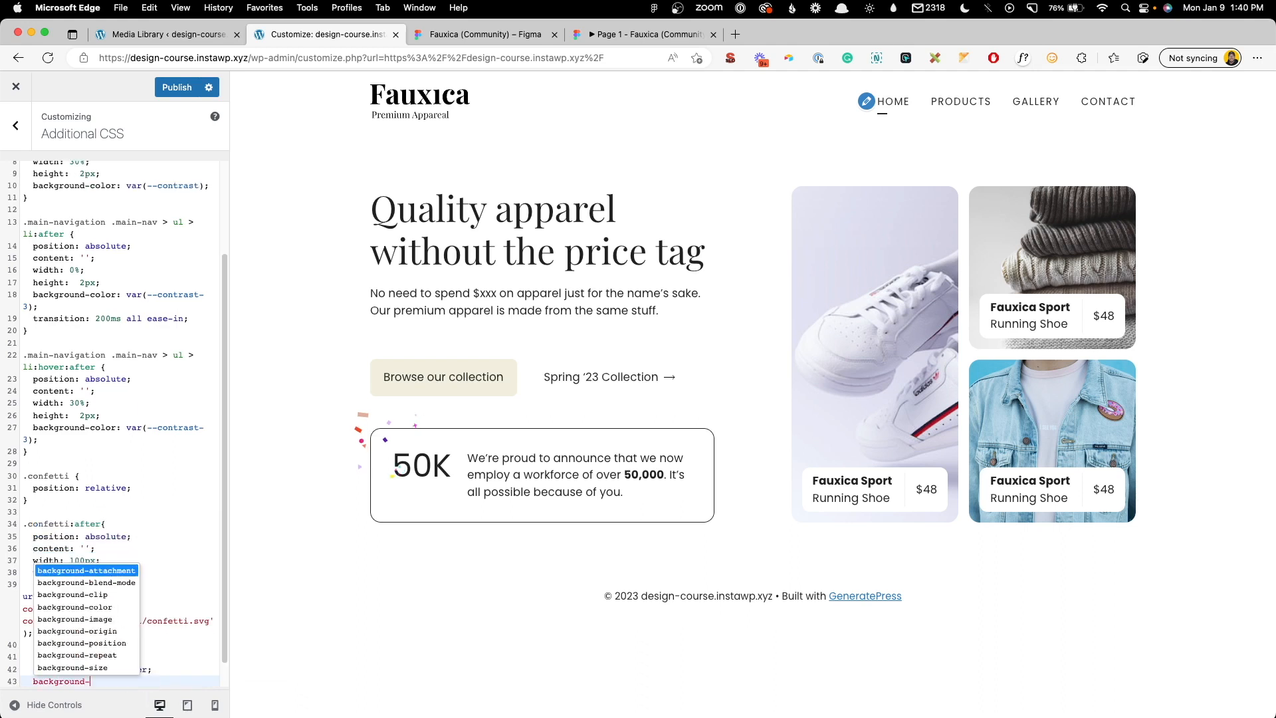
{"action": "type", "text": "position: center cet"}
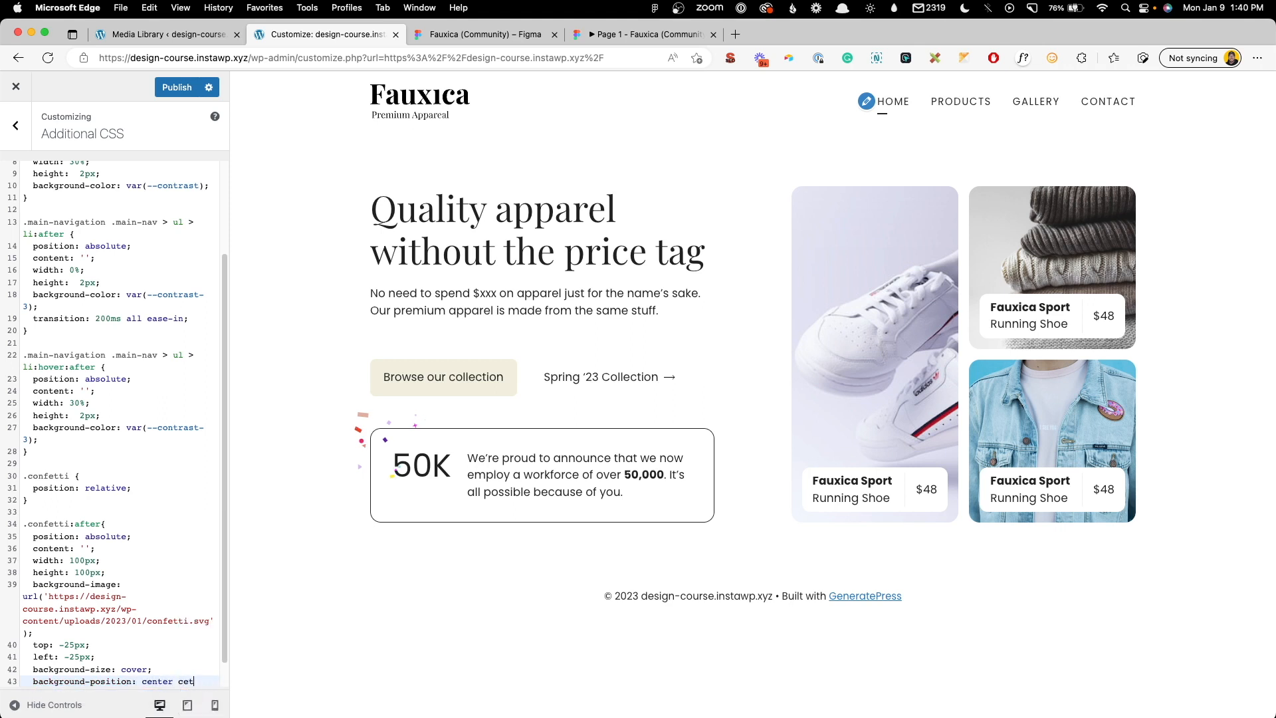
{"action": "key", "text": "BackSpace"}
{"action": "type", "text": "nter;"}
{"action": "key", "text": "Return"}
{"action": "type", "text": "background-repeat: no-repeat"}
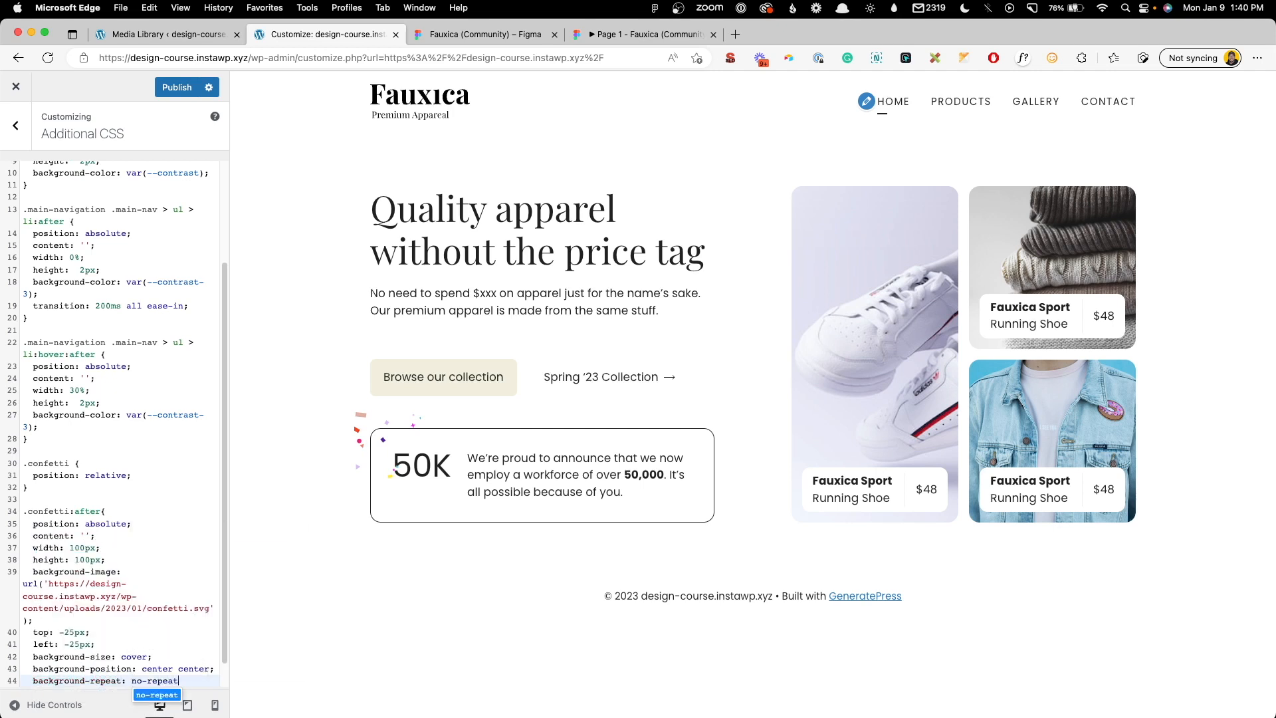
{"action": "type", "text": ";"}
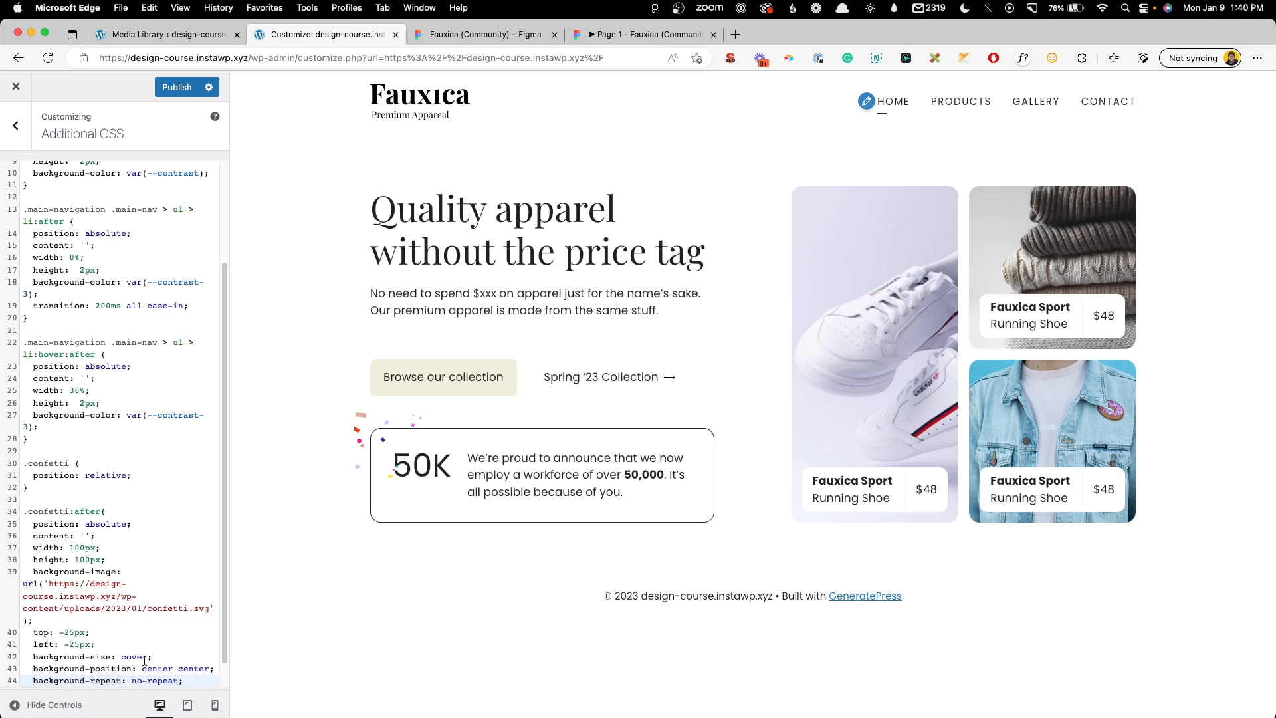
Step: Change the background-size of .confetti:after to contain
{"action": "left_click_drag", "start_coordinate": [149, 658], "coordinate": [123, 657]}
{"action": "type", "text": "contain"}
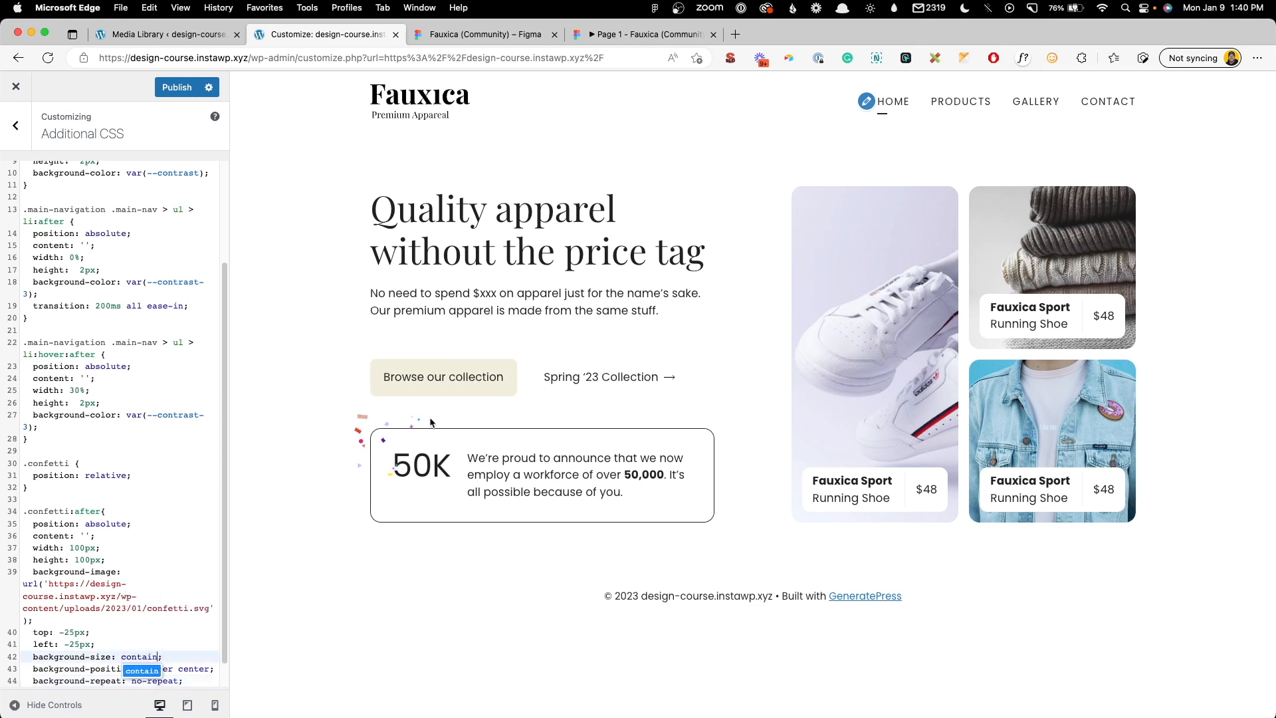
{"action": "left_click", "coordinate": [138, 576]}
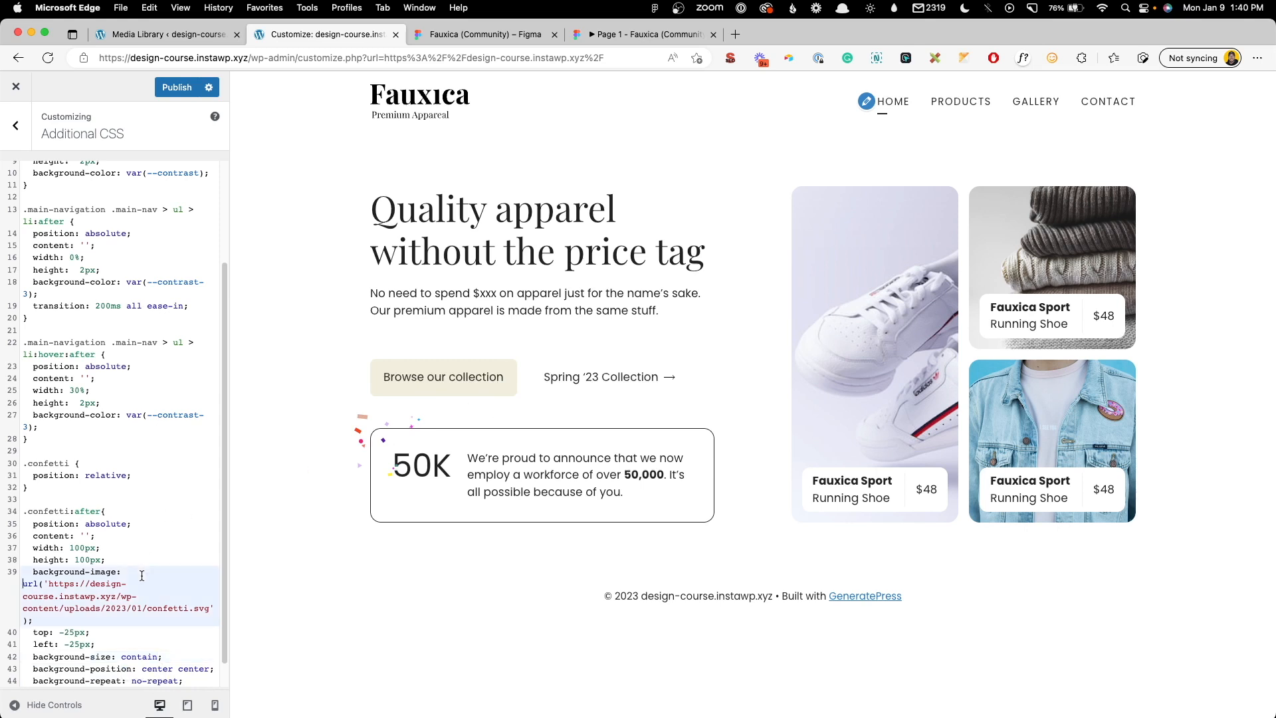
Step: Duplicate the .confetti and .confetti:after rules below the originals, separated by a blank line
{"action": "scroll", "coordinate": [139, 573], "scroll_direction": "down", "scroll_amount": 1}
{"action": "left_click_drag", "start_coordinate": [40, 677], "coordinate": [12, 439]}
{"action": "key", "text": "super+c"}
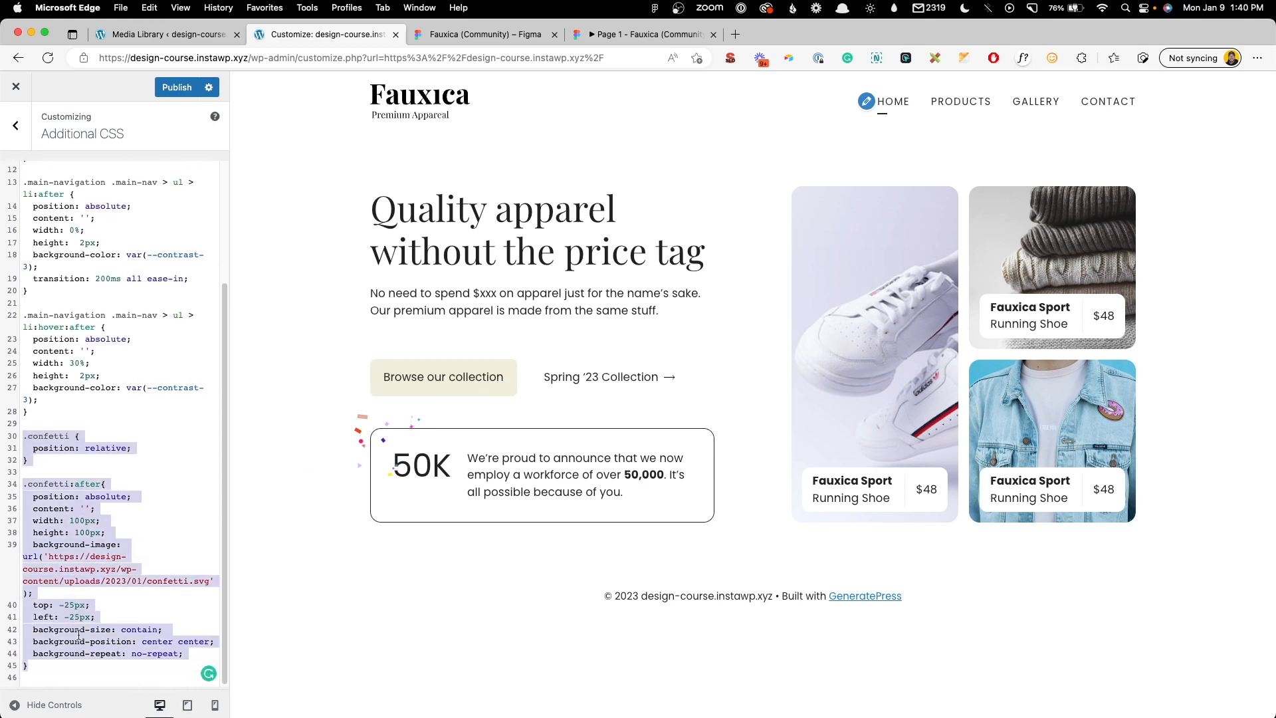
{"action": "left_click", "coordinate": [48, 667]}
{"action": "key", "text": "Return"}
{"action": "key", "text": "Return"}
{"action": "key", "text": "super+v"}
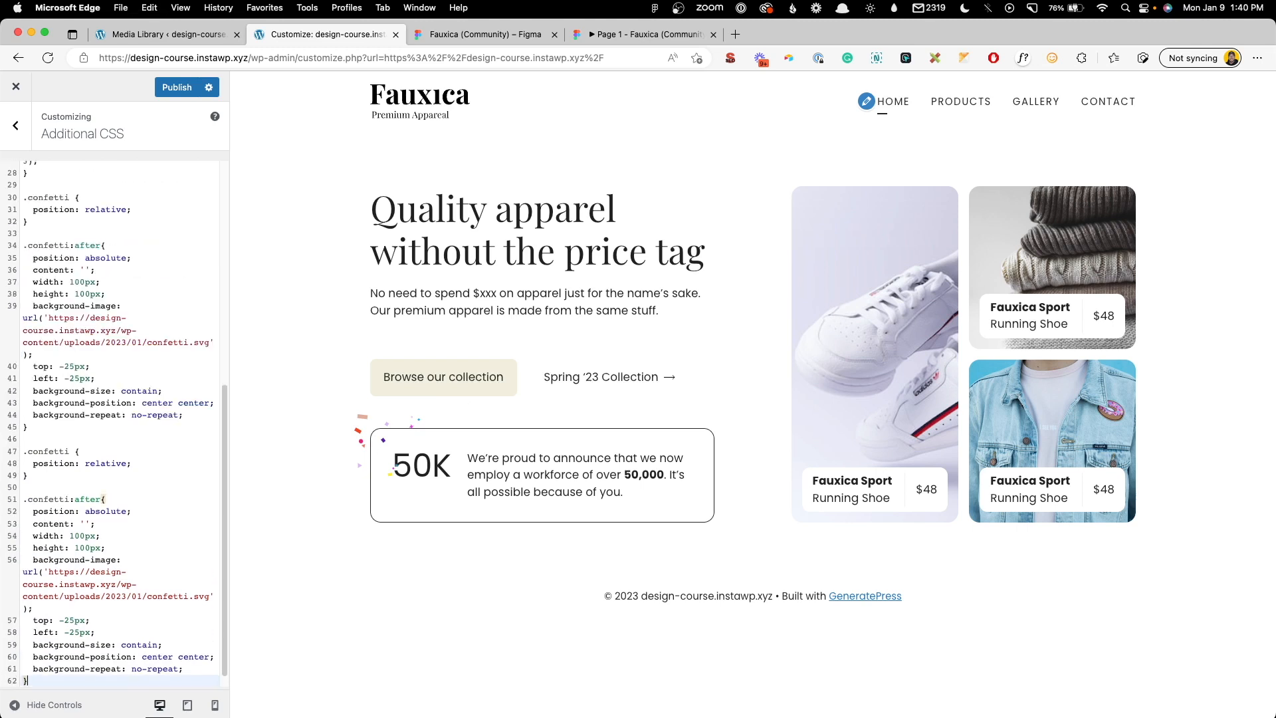
Step: Rename the duplicated .confetti and .confetti:after selectors to .price-tag and .price-tag:after
{"action": "left_click", "coordinate": [69, 499]}
{"action": "left_click_drag", "start_coordinate": [73, 451], "coordinate": [31, 447]}
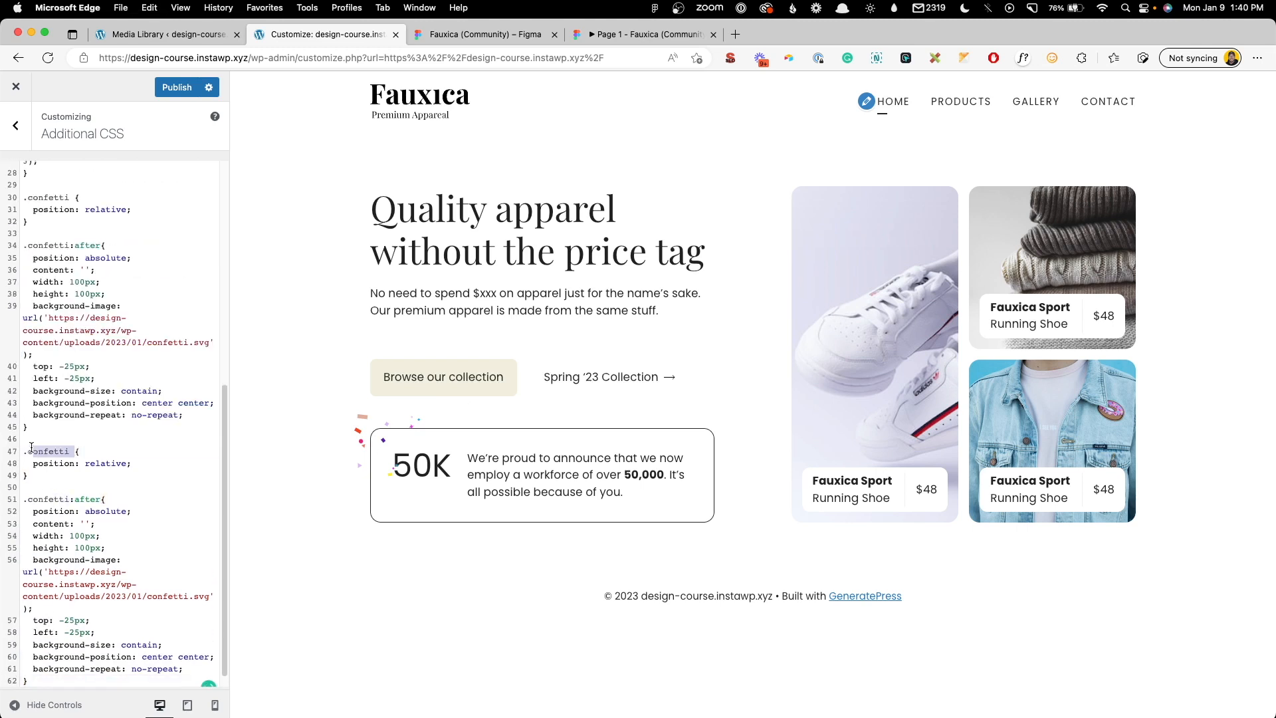
{"action": "type", "text": "price-tag{"}
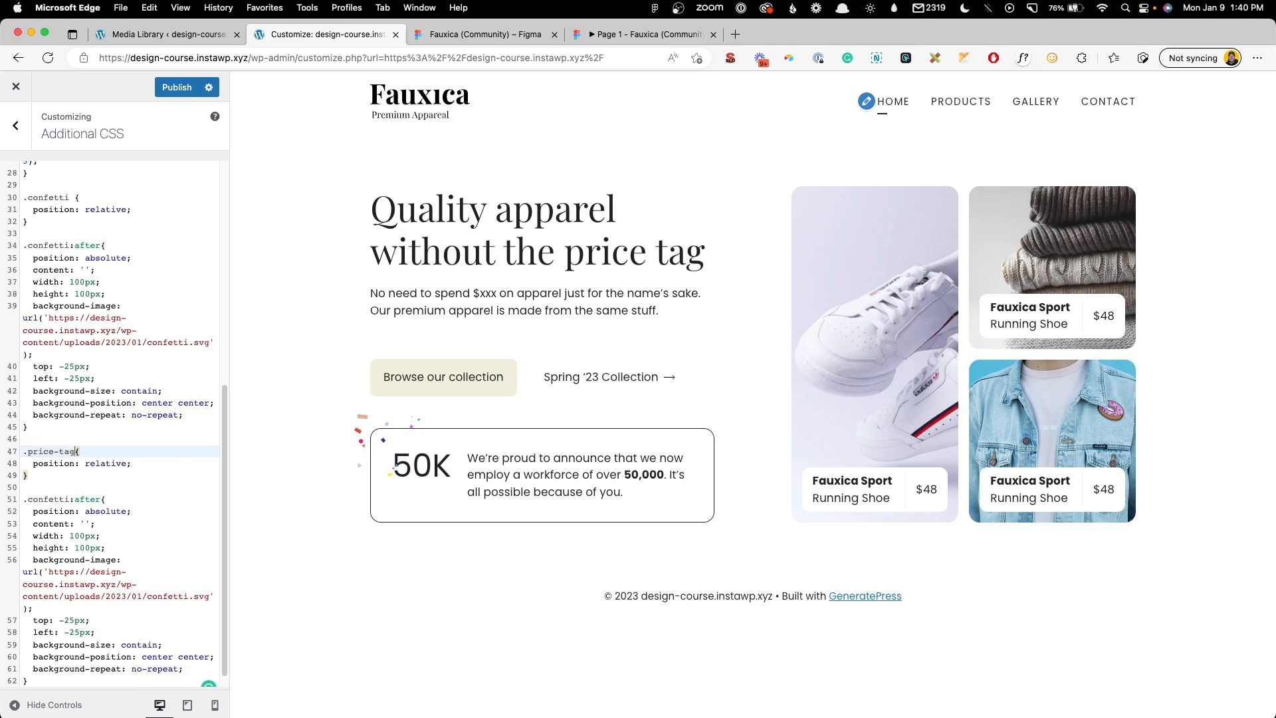
{"action": "left_click_drag", "start_coordinate": [69, 498], "coordinate": [29, 496]}
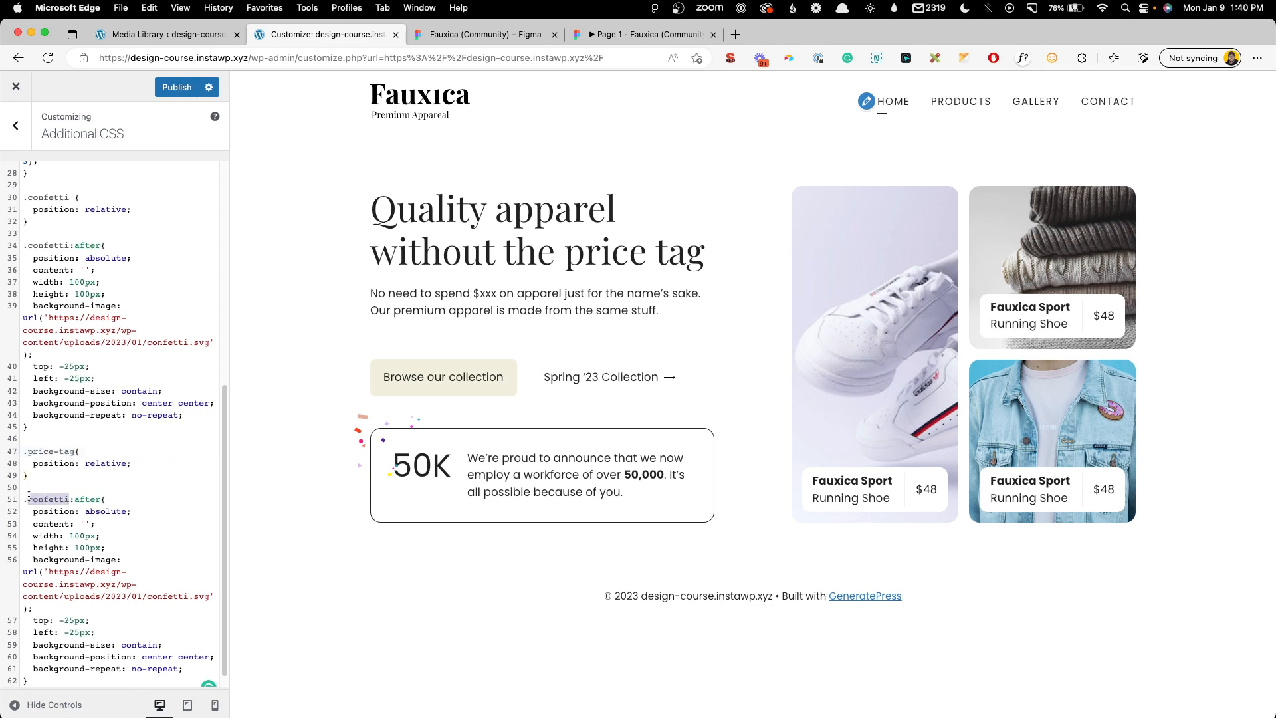
{"action": "type", "text": "price-tag"}
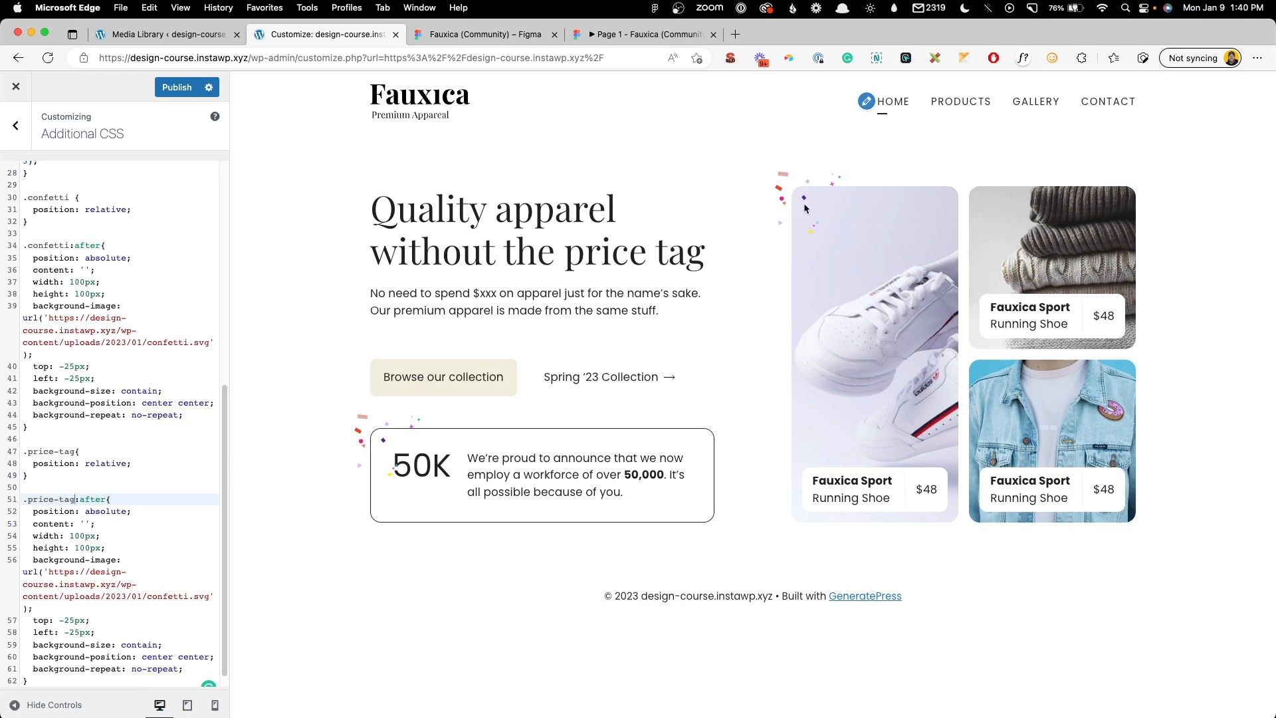
Step: Copy the file URL of tag.svg from the Media Library and use it as the .price-tag:after background image
{"action": "left_click", "coordinate": [166, 34]}
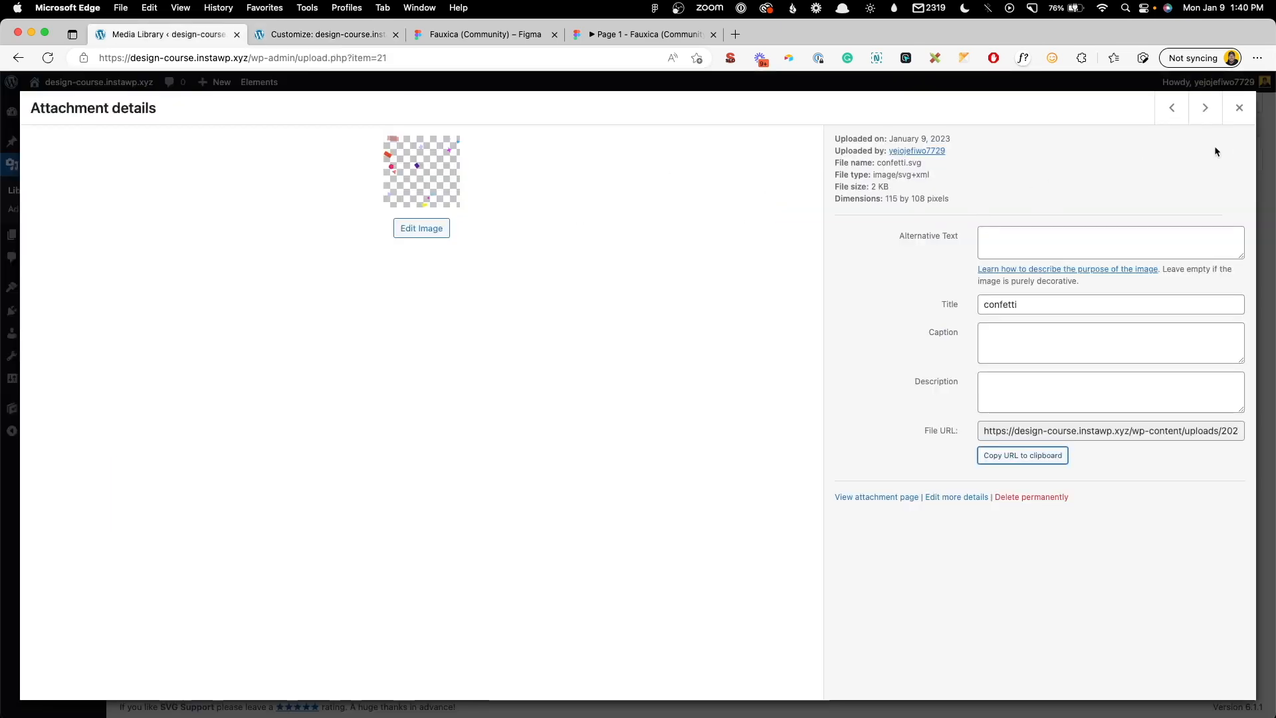
{"action": "left_click", "coordinate": [1222, 110]}
{"action": "left_click", "coordinate": [215, 208]}
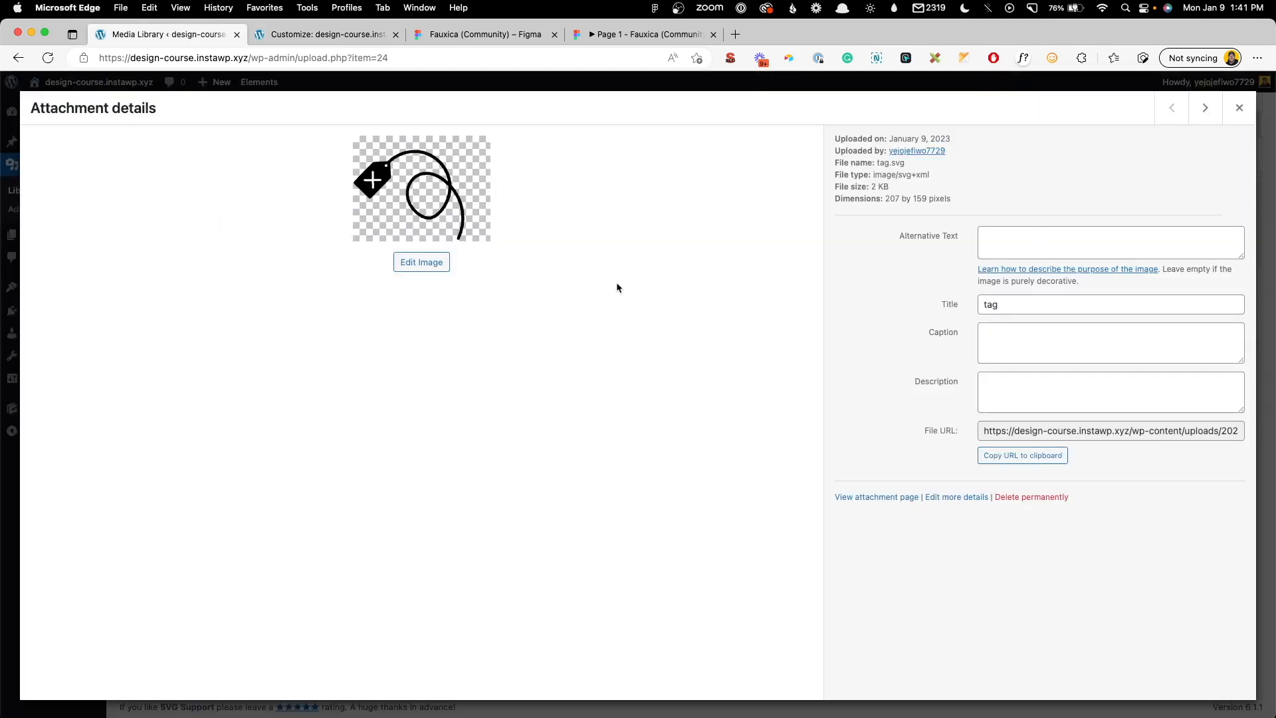
{"action": "left_click", "coordinate": [1022, 455]}
{"action": "left_click", "coordinate": [319, 33]}
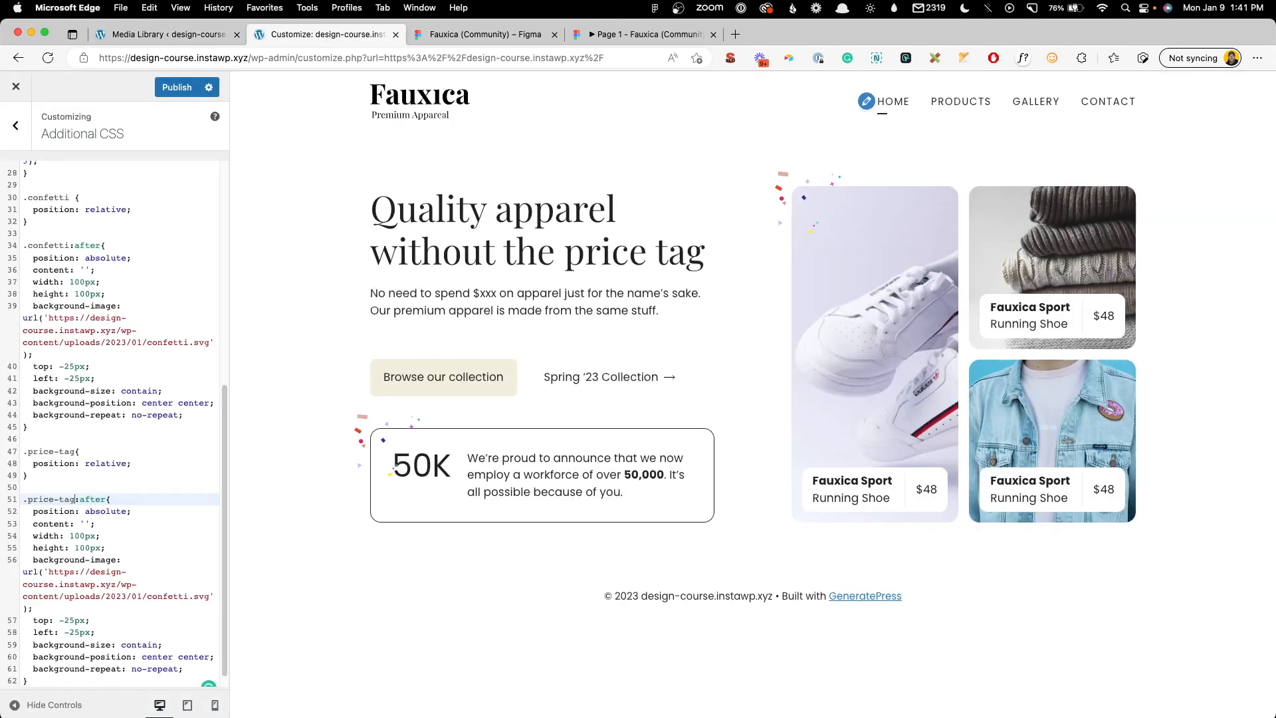
{"action": "left_click_drag", "start_coordinate": [205, 597], "coordinate": [48, 573]}
{"action": "key", "text": "super+v"}
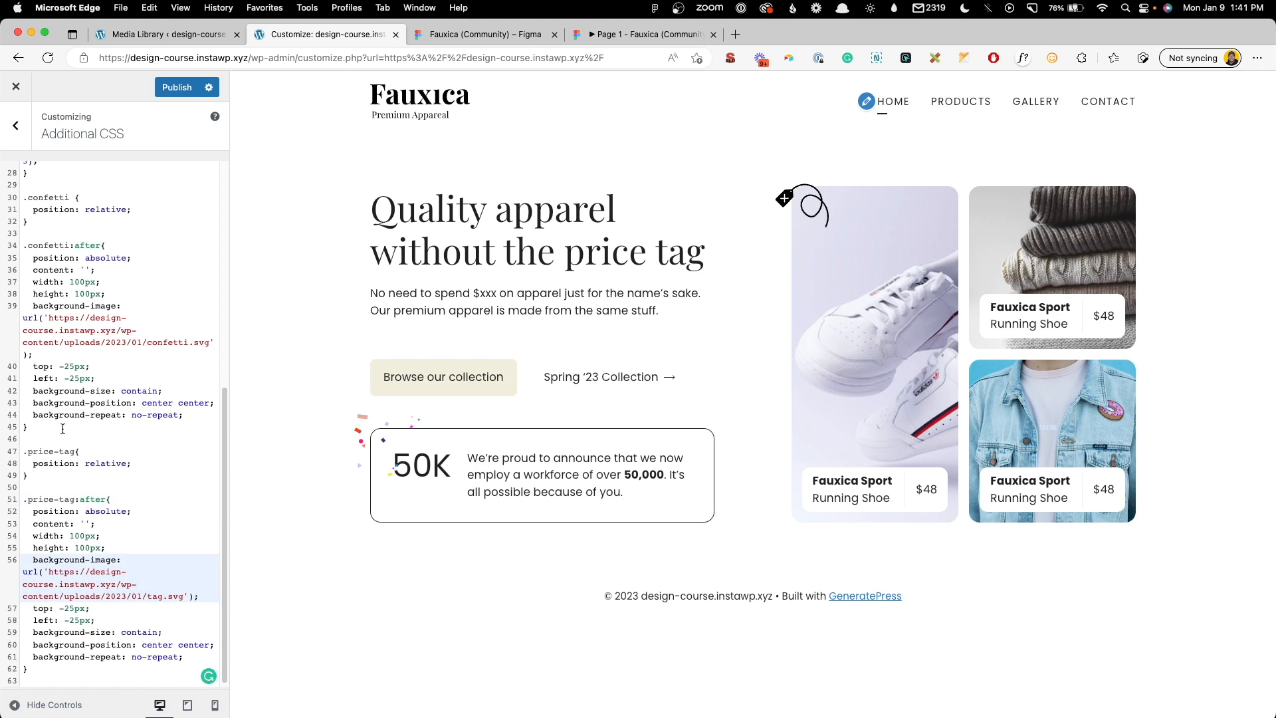
Step: Set the .price-tag:after width to 200px and height to 150px
{"action": "scroll", "coordinate": [77, 473], "scroll_direction": "down", "scroll_amount": 1}
{"action": "left_click", "coordinate": [80, 531]}
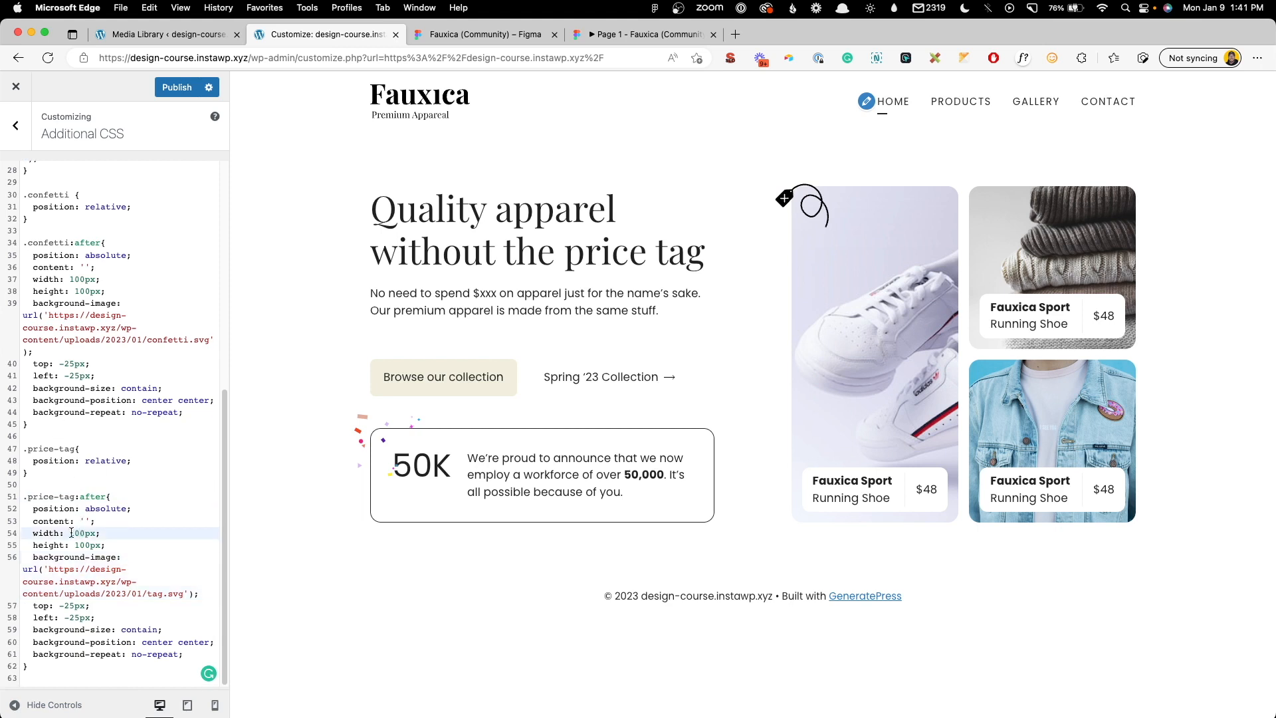
{"action": "key", "text": "Delete"}
{"action": "type", "text": "2"}
{"action": "key", "text": "Down"}
{"action": "key", "text": "Delete"}
{"action": "type", "text": "5"}
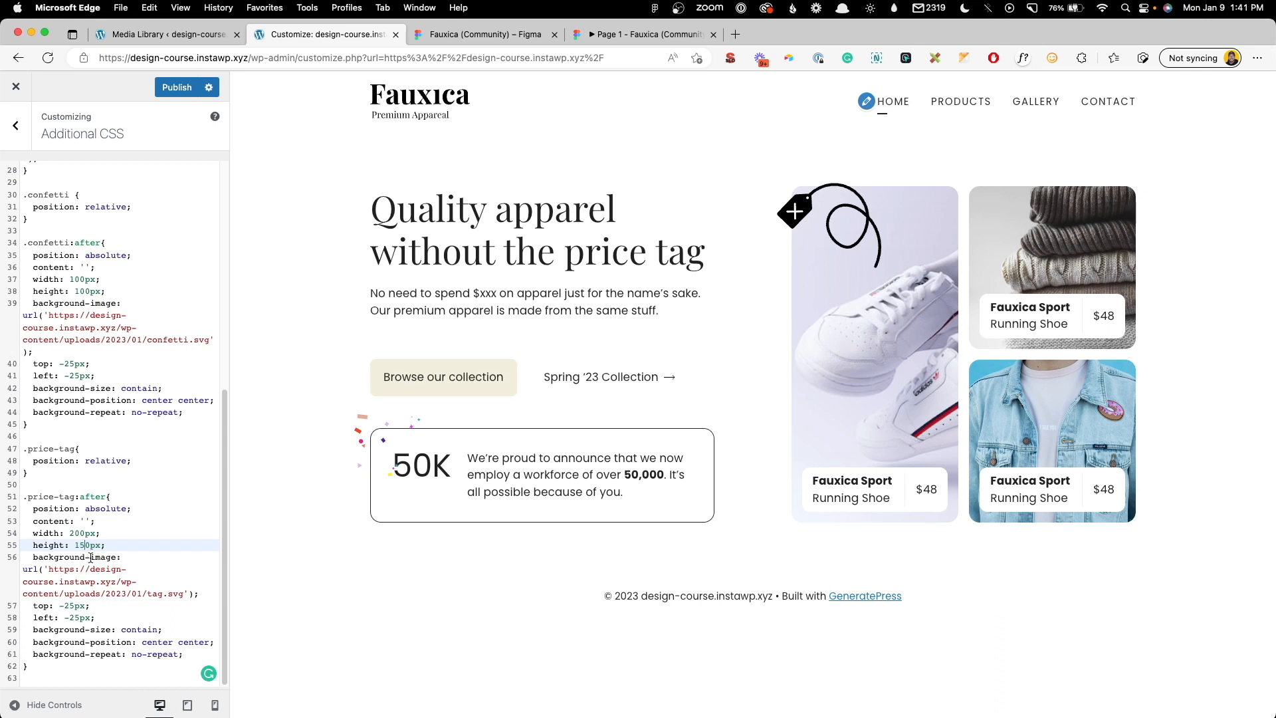
Step: Offset .price-tag:after with top: 25px and left: -50px
{"action": "left_click", "coordinate": [66, 606]}
{"action": "key", "text": "BackSpace"}
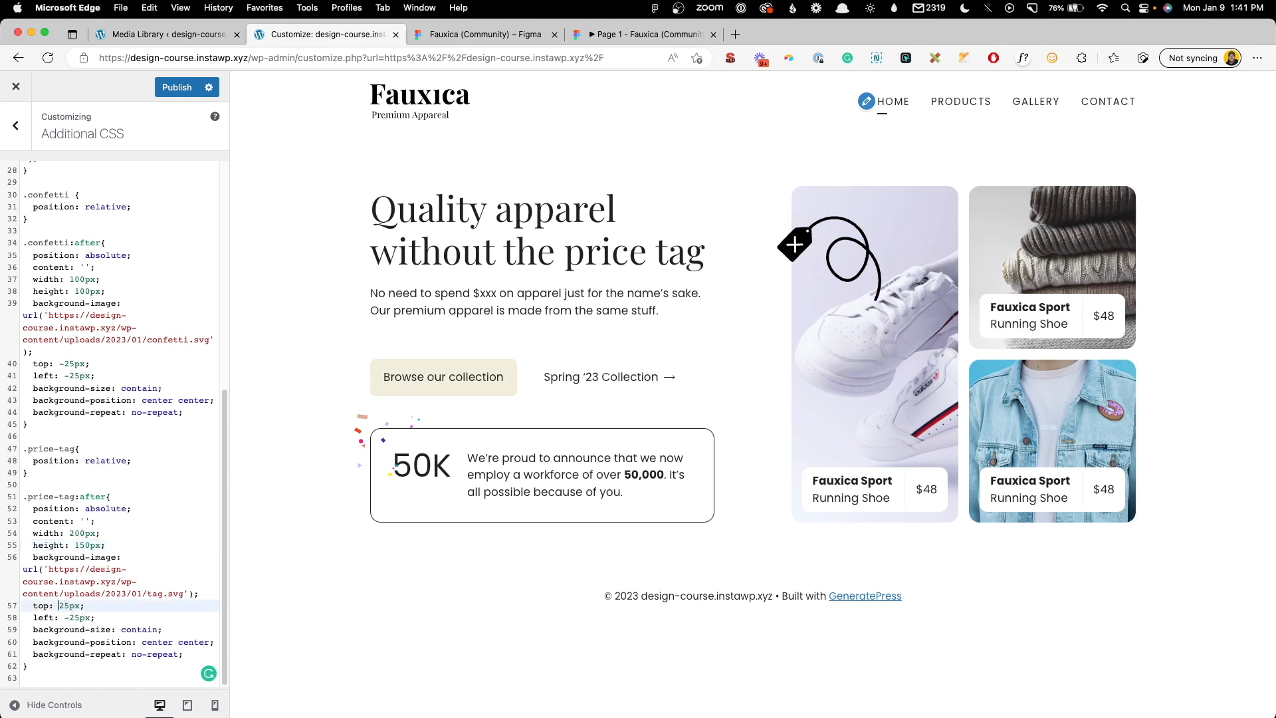
{"action": "left_click", "coordinate": [78, 617]}
{"action": "key", "text": "BackSpace"}
{"action": "key", "text": "BackSpace"}
{"action": "type", "text": "50"}
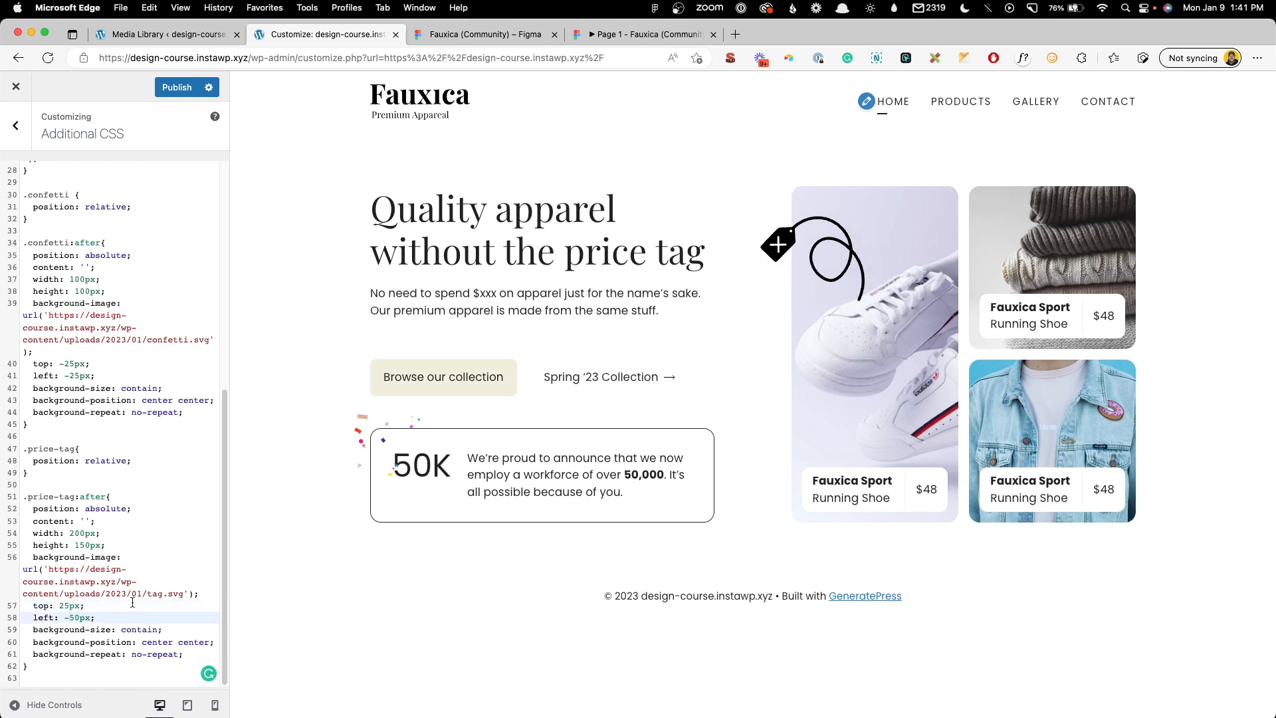
Step: Hide the Customizer controls and compare the full-width page preview with the Desktop - 1 frame in Figma
{"action": "left_click", "coordinate": [19, 704]}
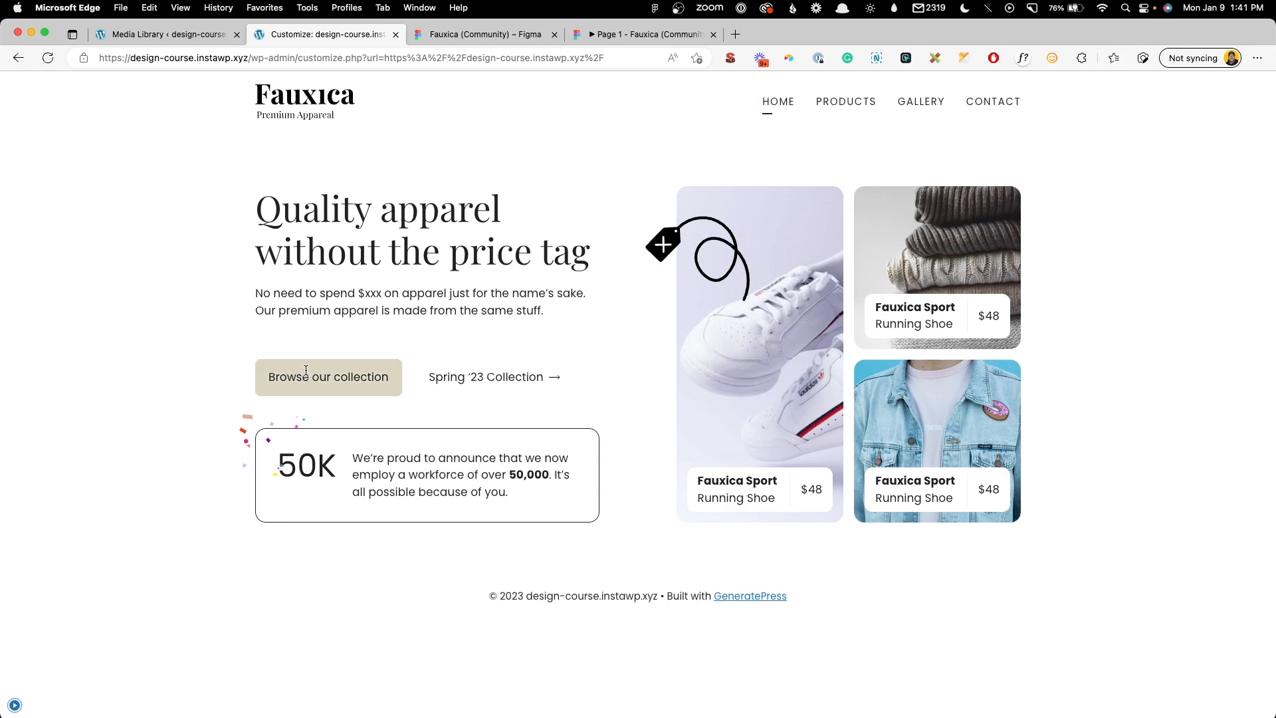
{"action": "left_click", "coordinate": [475, 34]}
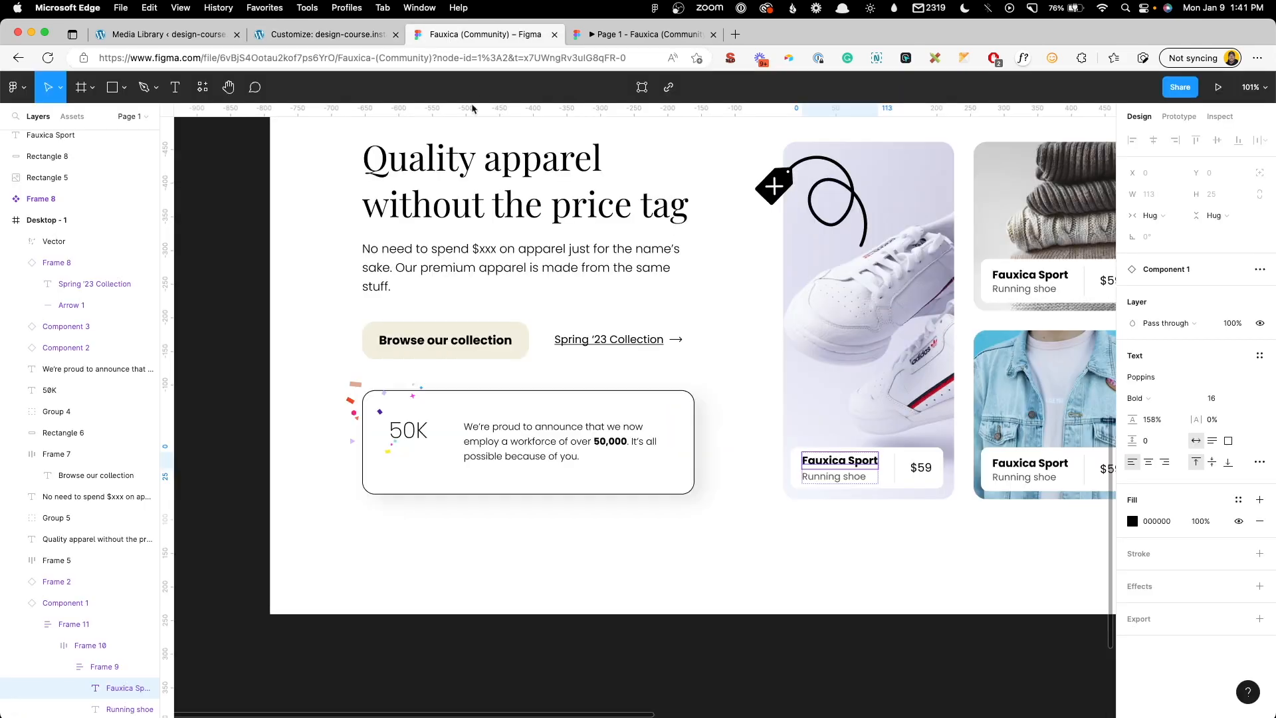
{"action": "left_click", "coordinate": [628, 323]}
{"action": "scroll", "coordinate": [658, 322], "scroll_direction": "down", "scroll_amount": 5}
{"action": "scroll", "coordinate": [675, 311], "scroll_direction": "up", "scroll_amount": 5}
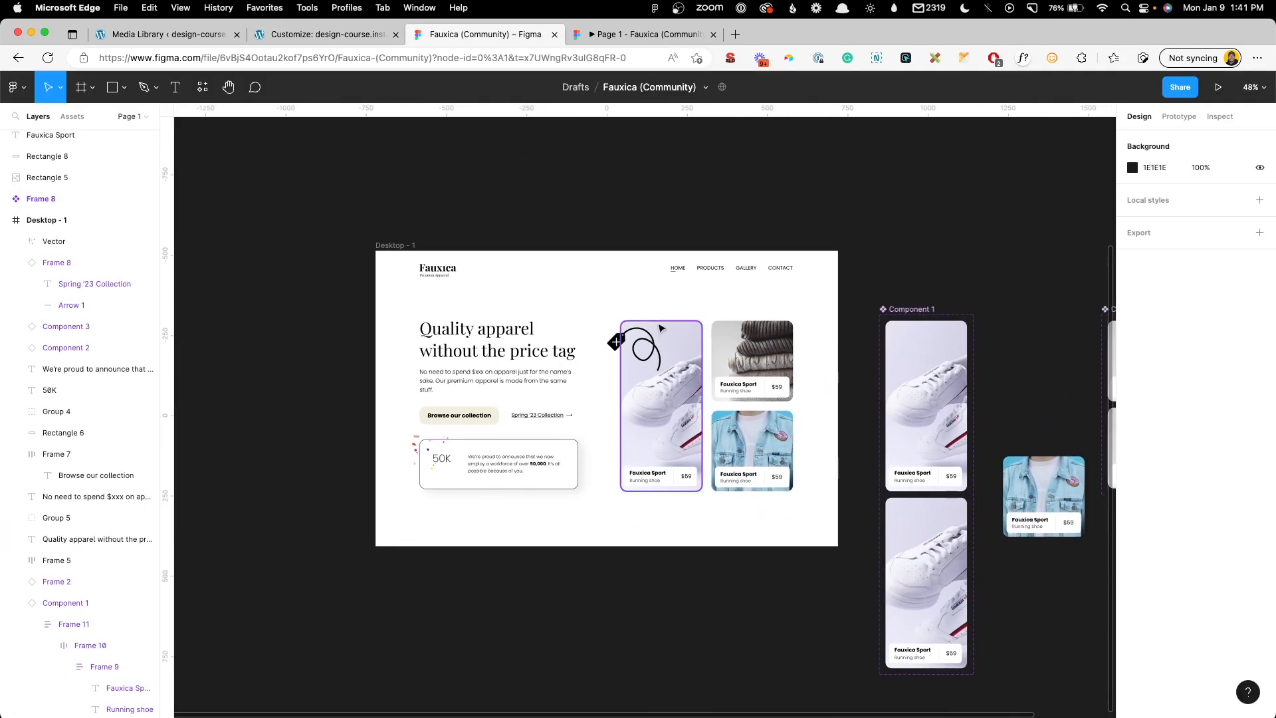
{"action": "left_click", "coordinate": [372, 37]}
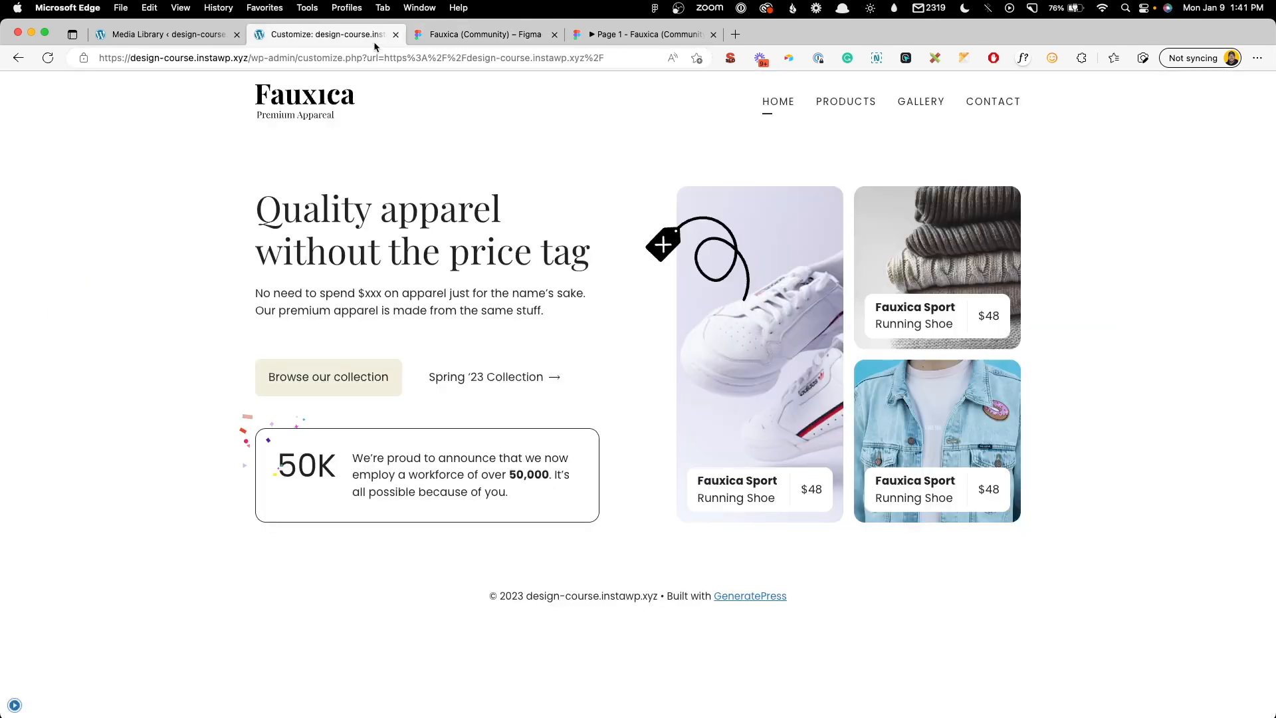